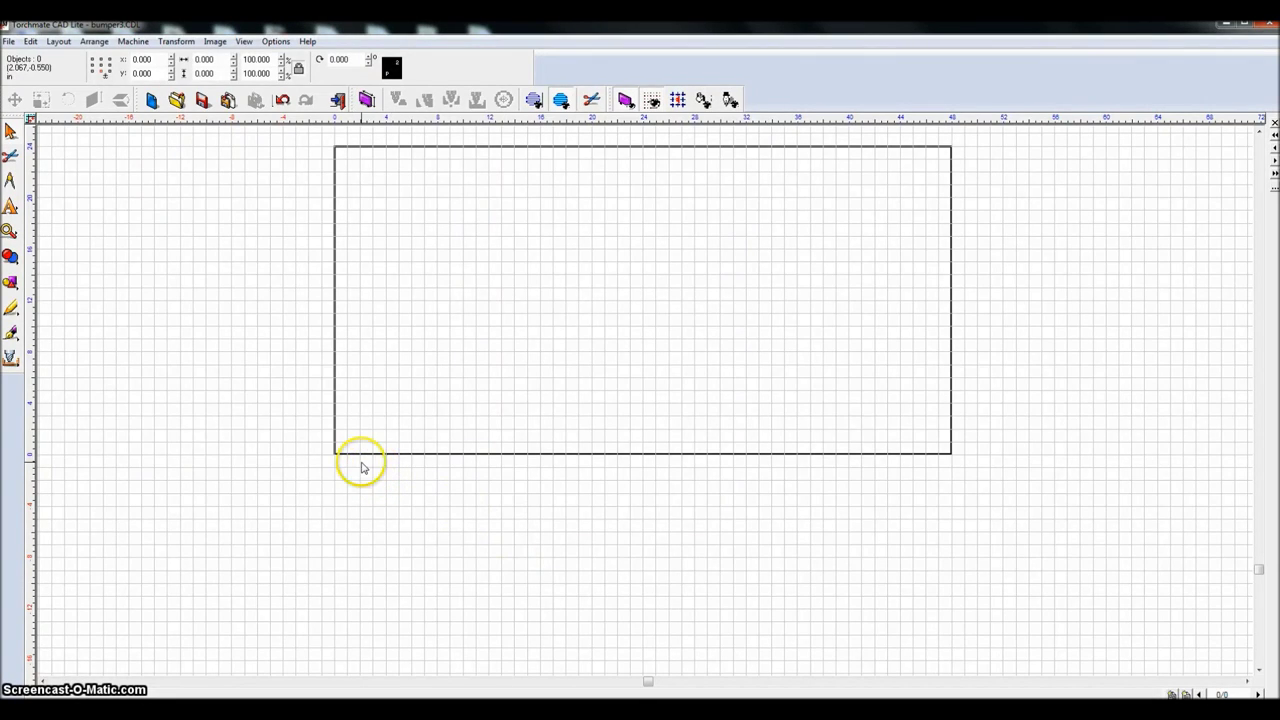
# Step: Open the file browser on the gokart folder and select bumper3.CDL
pyautogui.click(55, 235)
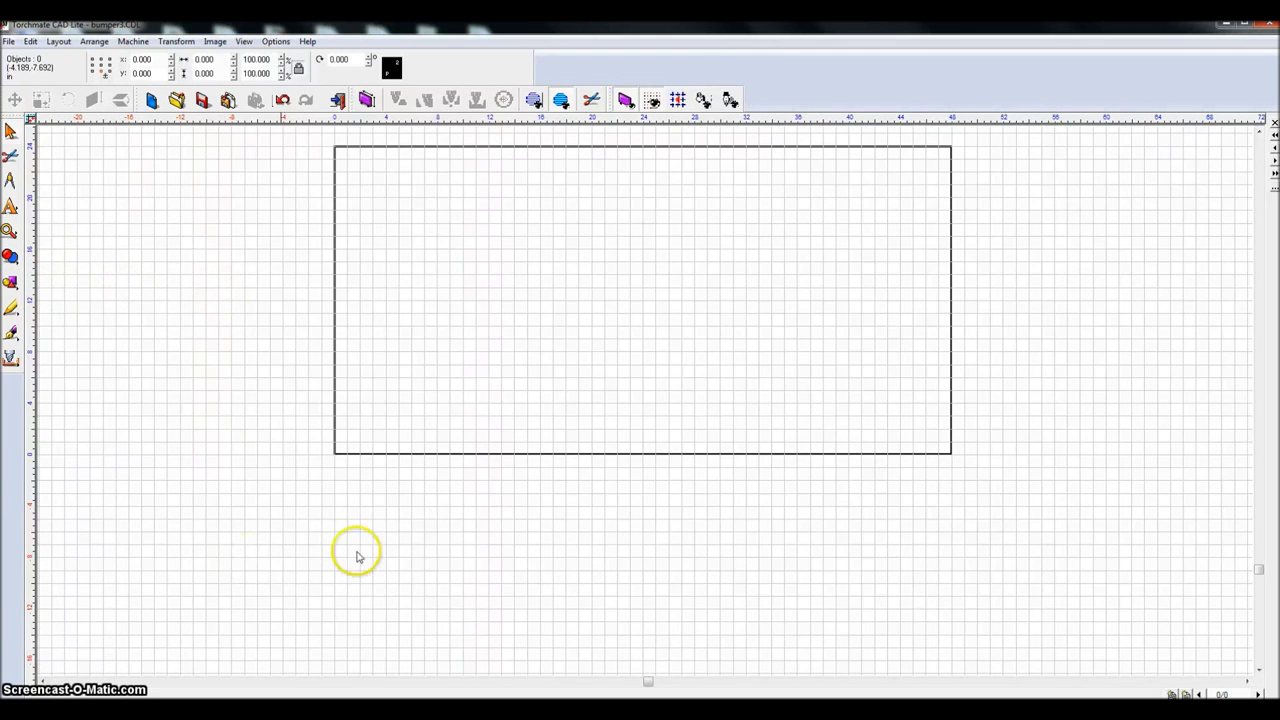
pyautogui.click(500, 680)
pyautogui.click(381, 421)
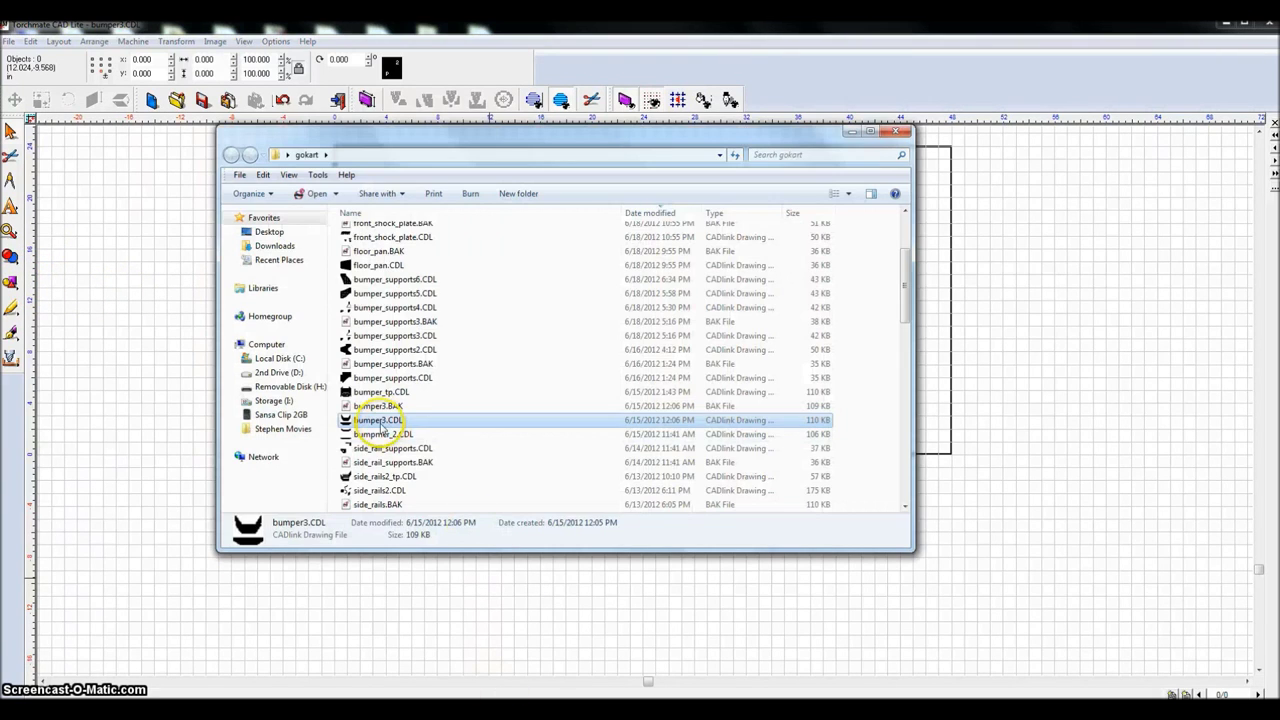
# Step: Open bumper3.CDL and box-select its hatched upper bar
pyautogui.doubleClick(381, 421)
pyautogui.click(1066, 322)
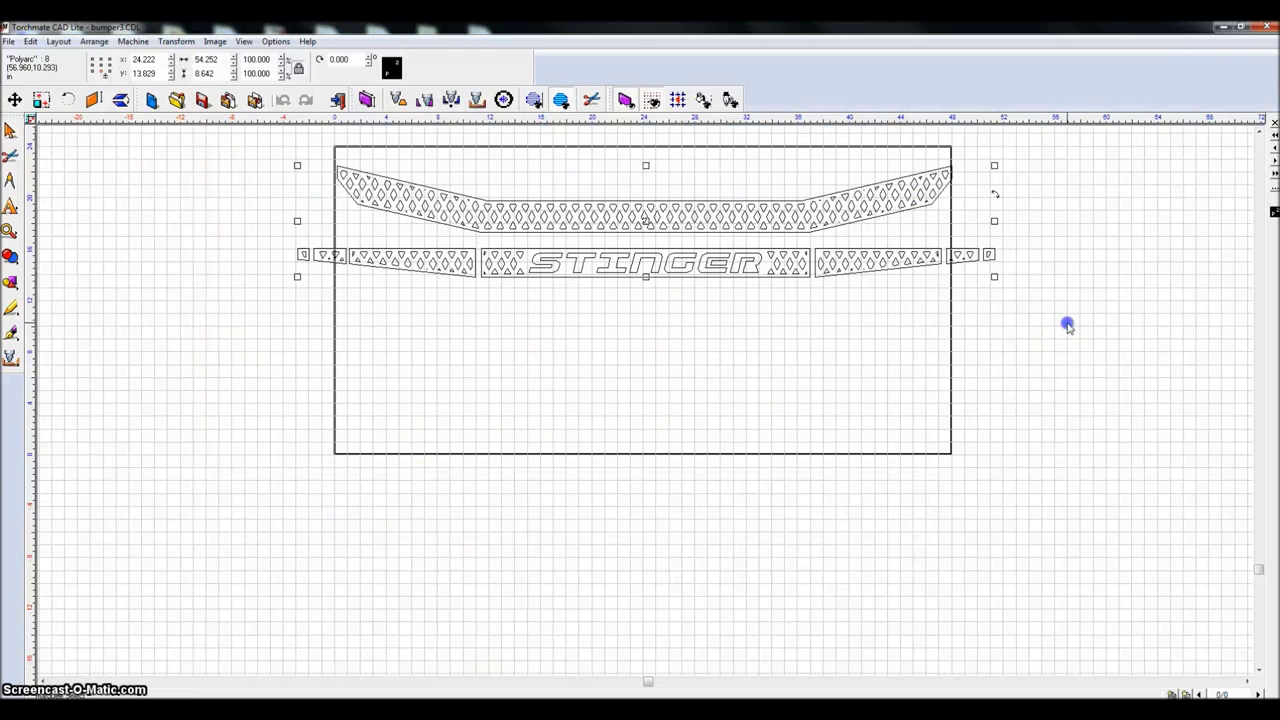
pyautogui.click(318, 148)
pyautogui.moveTo(318, 148)
pyautogui.mouseDown()
pyautogui.moveTo(563, 223)
pyautogui.moveTo(966, 235)
pyautogui.mouseUp()
# Step: Box-select the STINGER bar row to inspect it, then switch to the Firefox forum thread
pyautogui.click(486, 323)
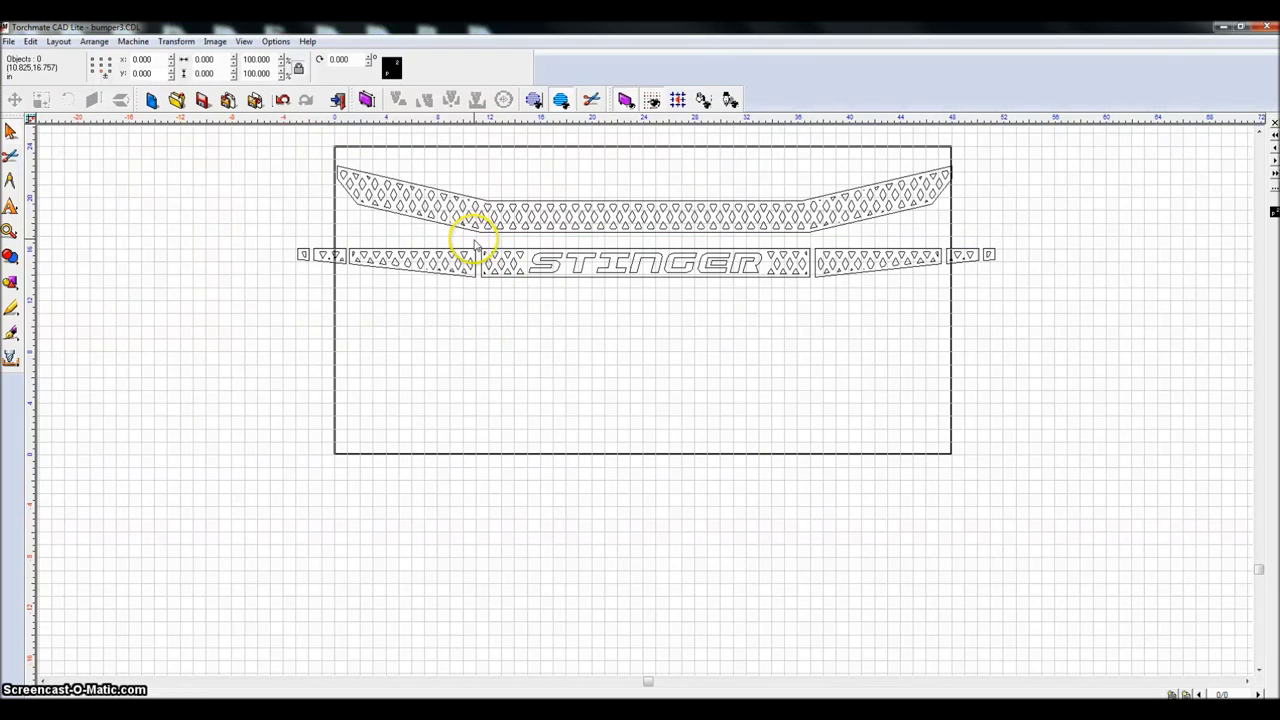
pyautogui.moveTo(479, 238); pyautogui.dragTo(1008, 316)
pyautogui.click(846, 166)
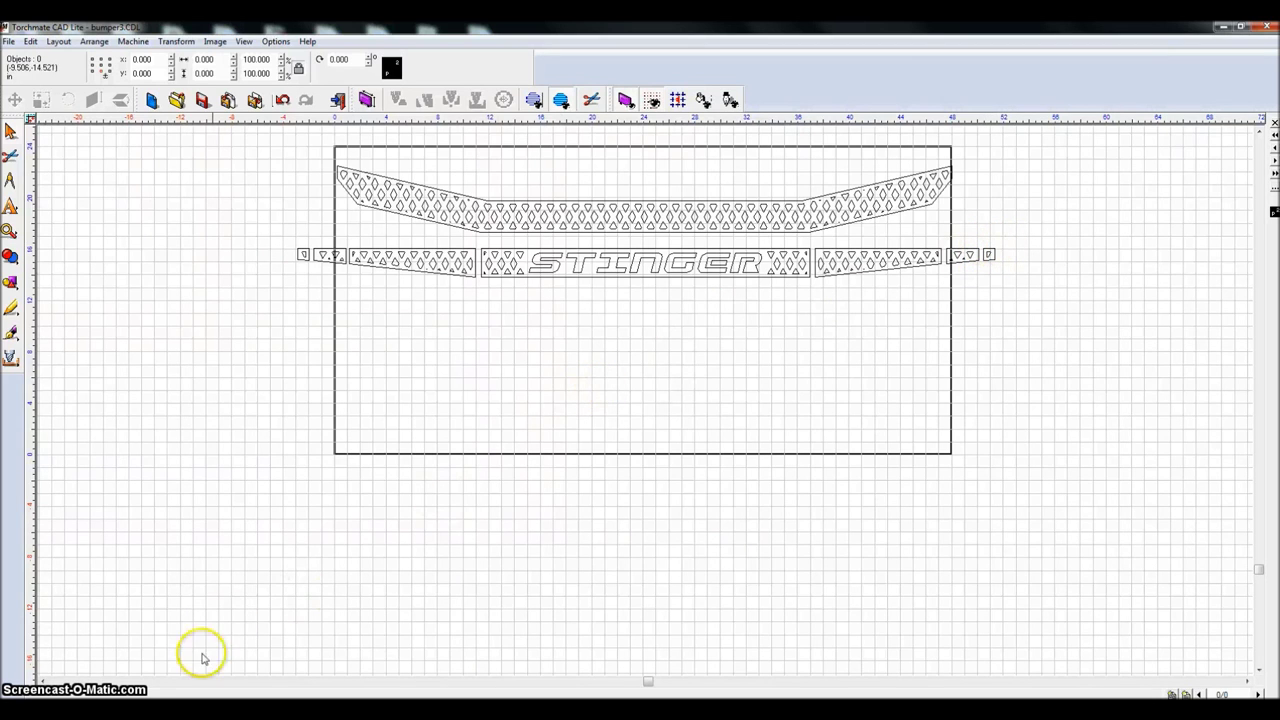
pyautogui.click(288, 698)
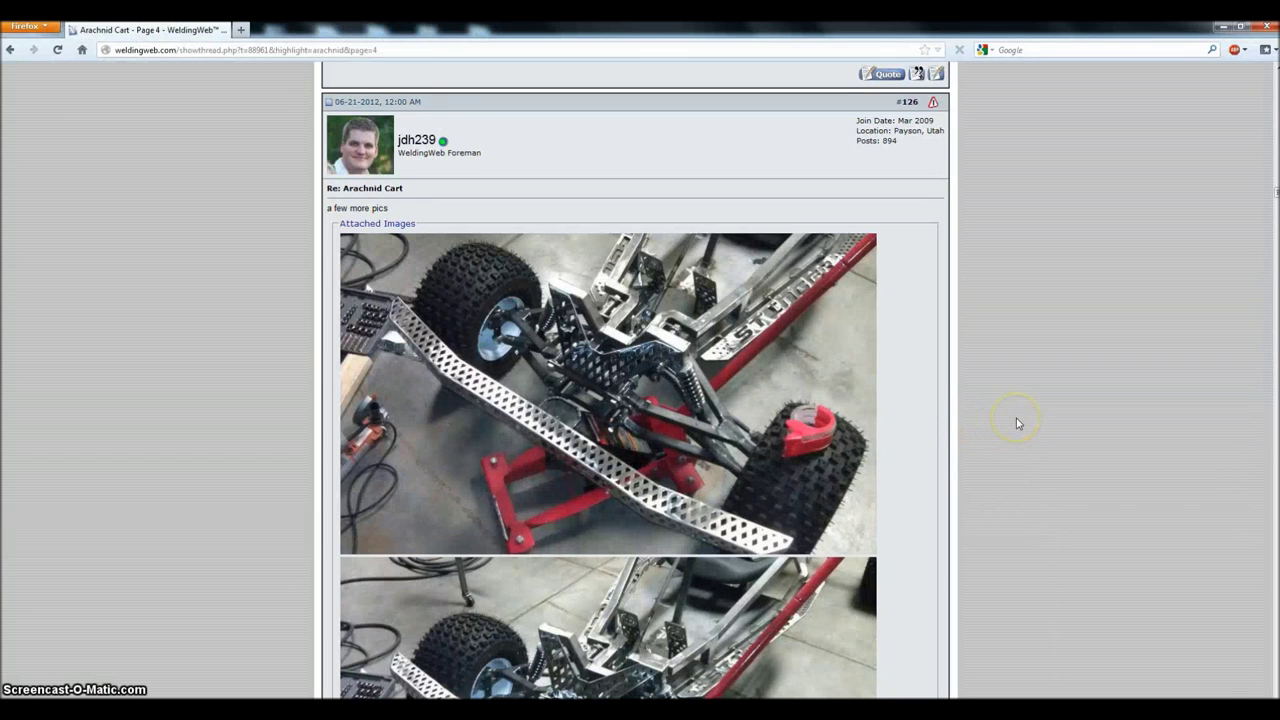
# Step: Scroll through the Arachnid Cart thread's kart photos, then return to the bumper drawing
pyautogui.scroll(-1, 1017, 424)
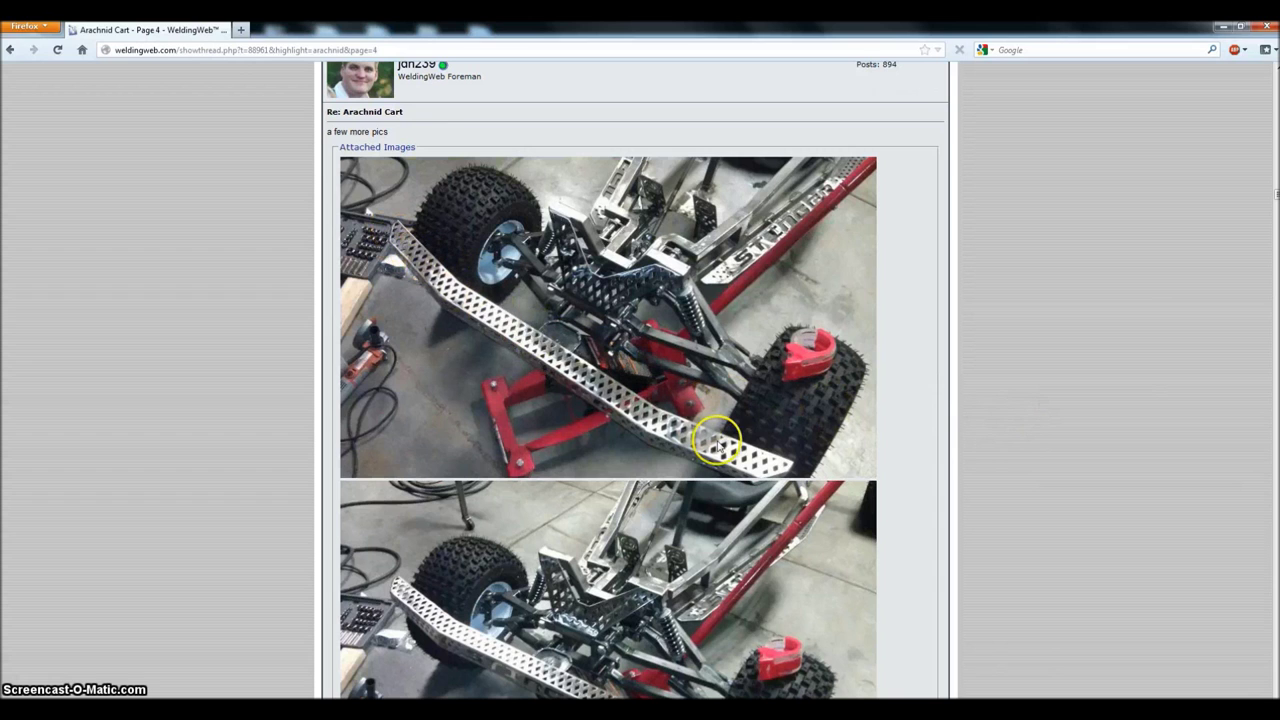
pyautogui.scroll(-8, 755, 460)
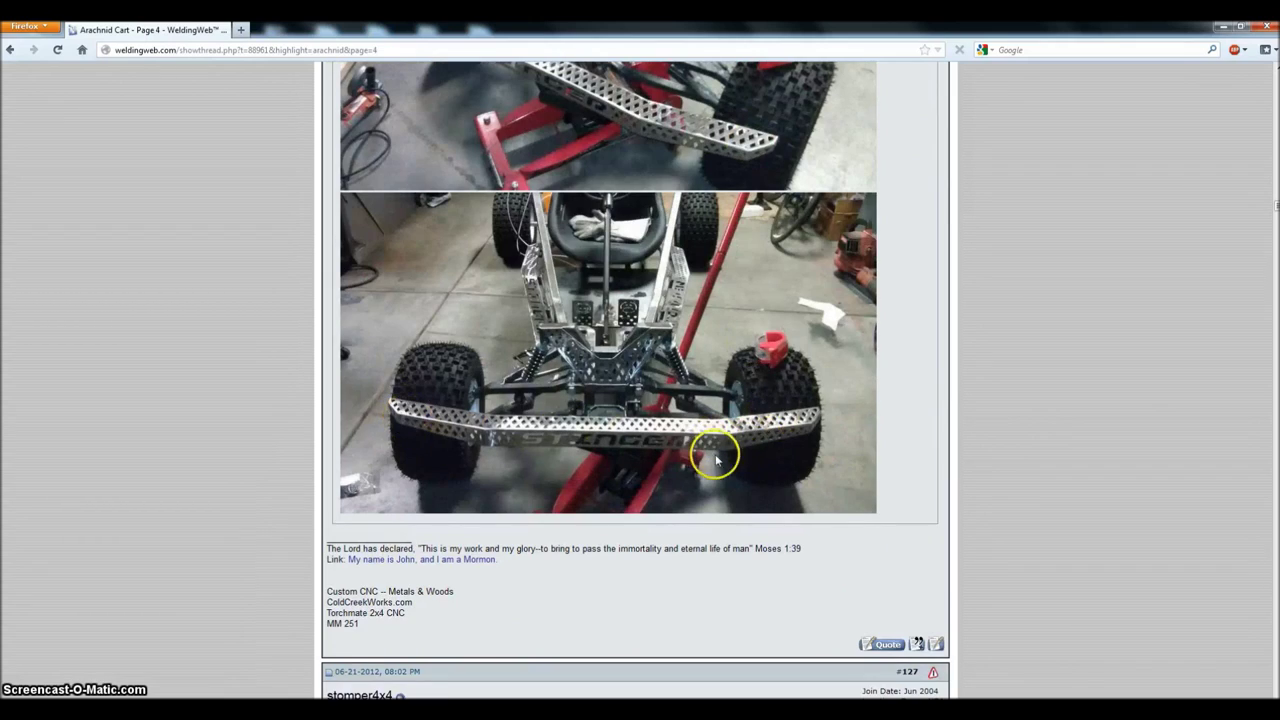
pyautogui.scroll(-12, 823, 443)
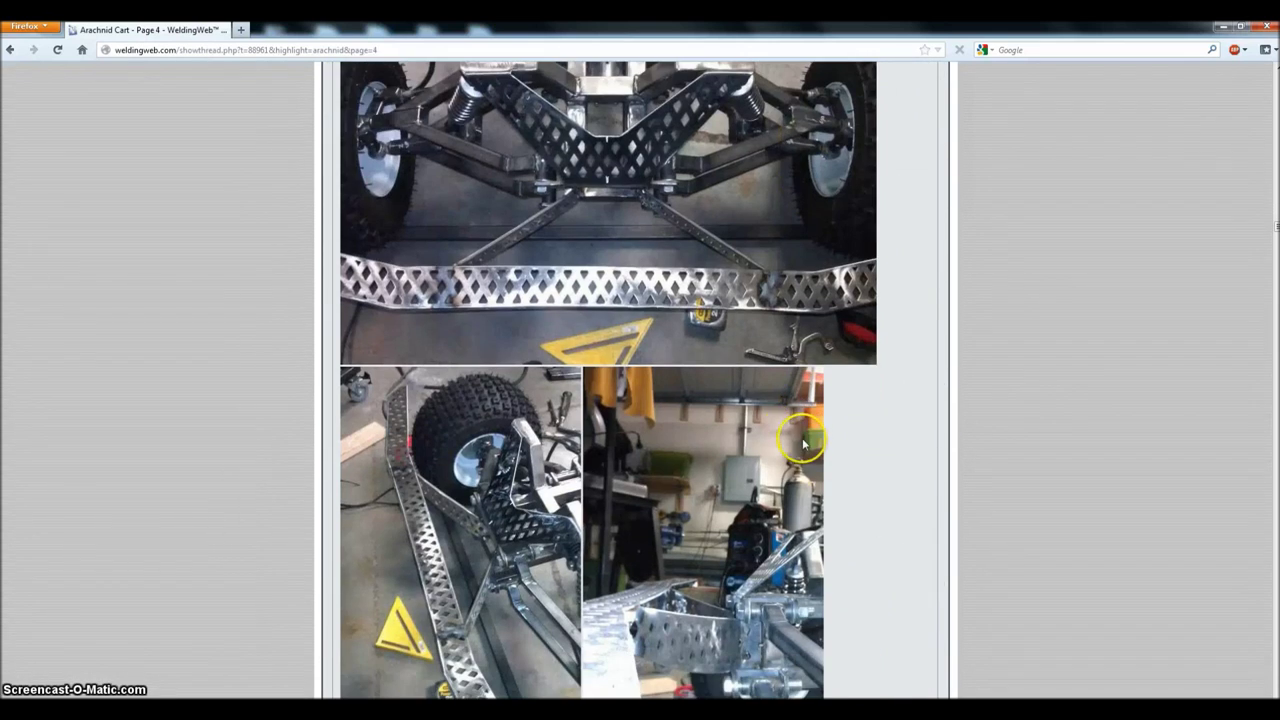
pyautogui.scroll(-15, 760, 440)
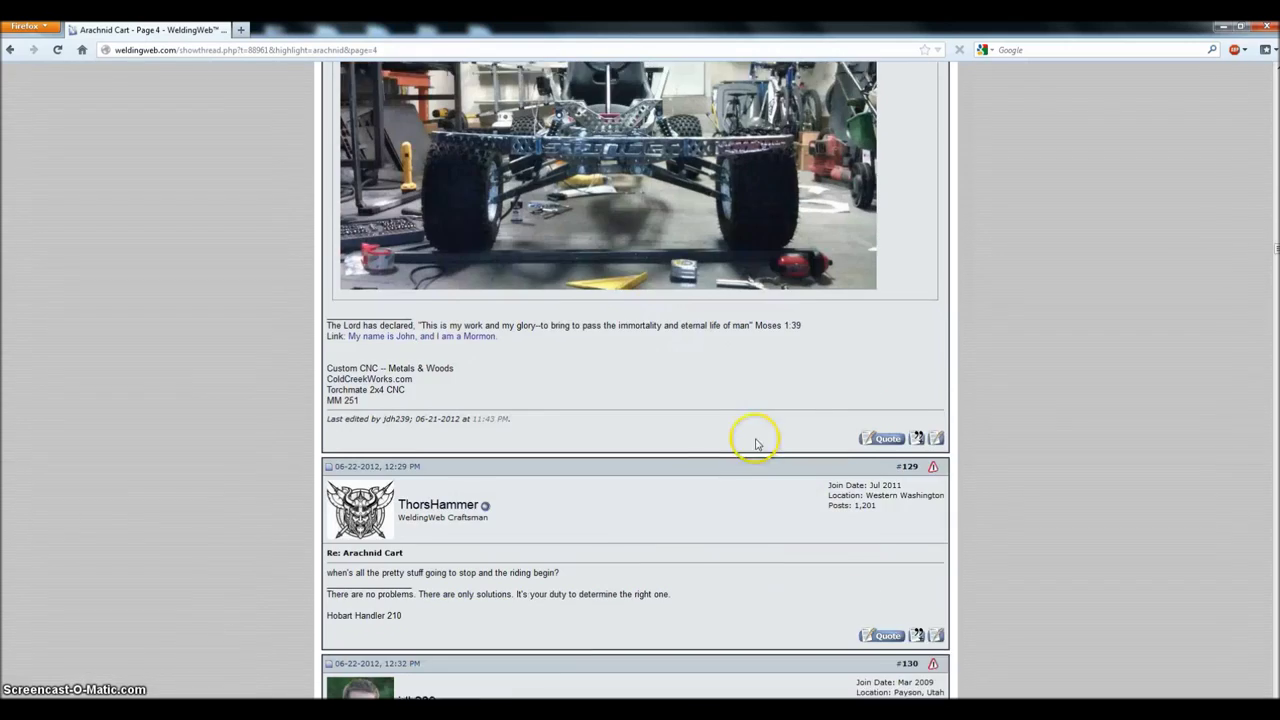
pyautogui.scroll(2, 505, 157)
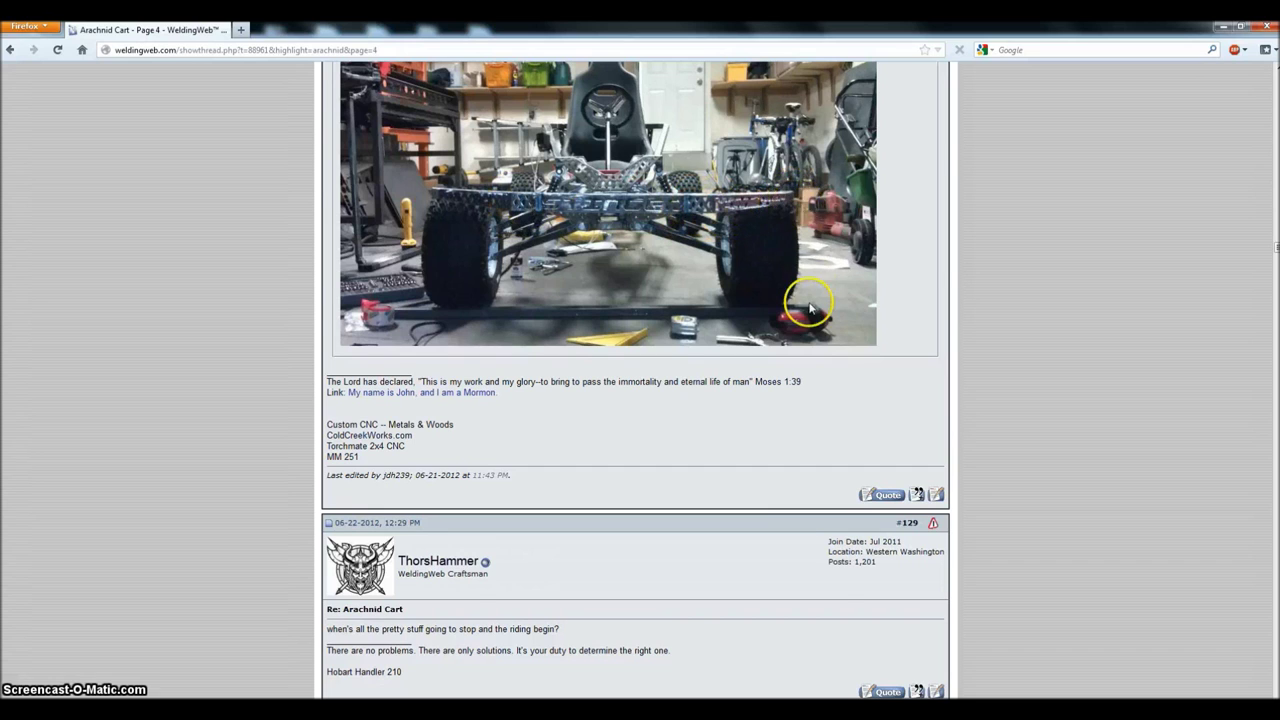
pyautogui.scroll(-20, 795, 310)
pyautogui.scroll(-10, 950, 385)
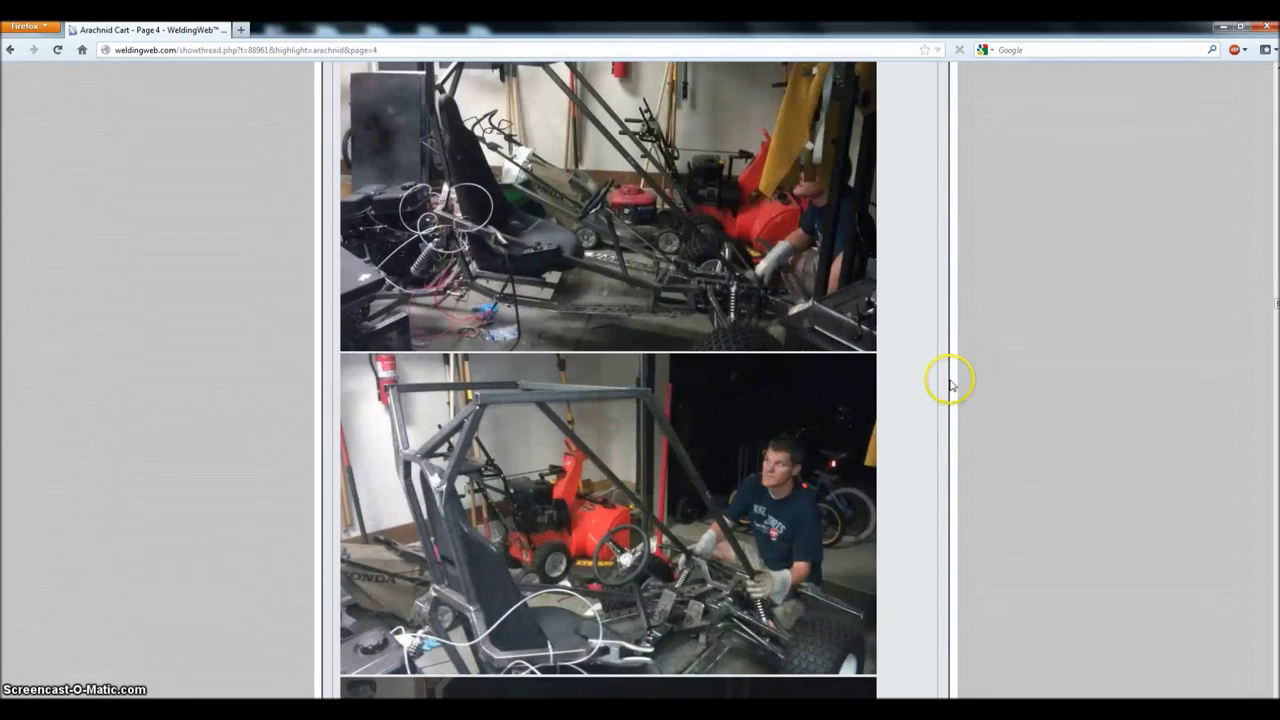
pyautogui.scroll(-8, 1129, 377)
pyautogui.scroll(-15, 635, 380)
pyautogui.moveTo(1276, 481); pyautogui.dragTo(1271, 566)
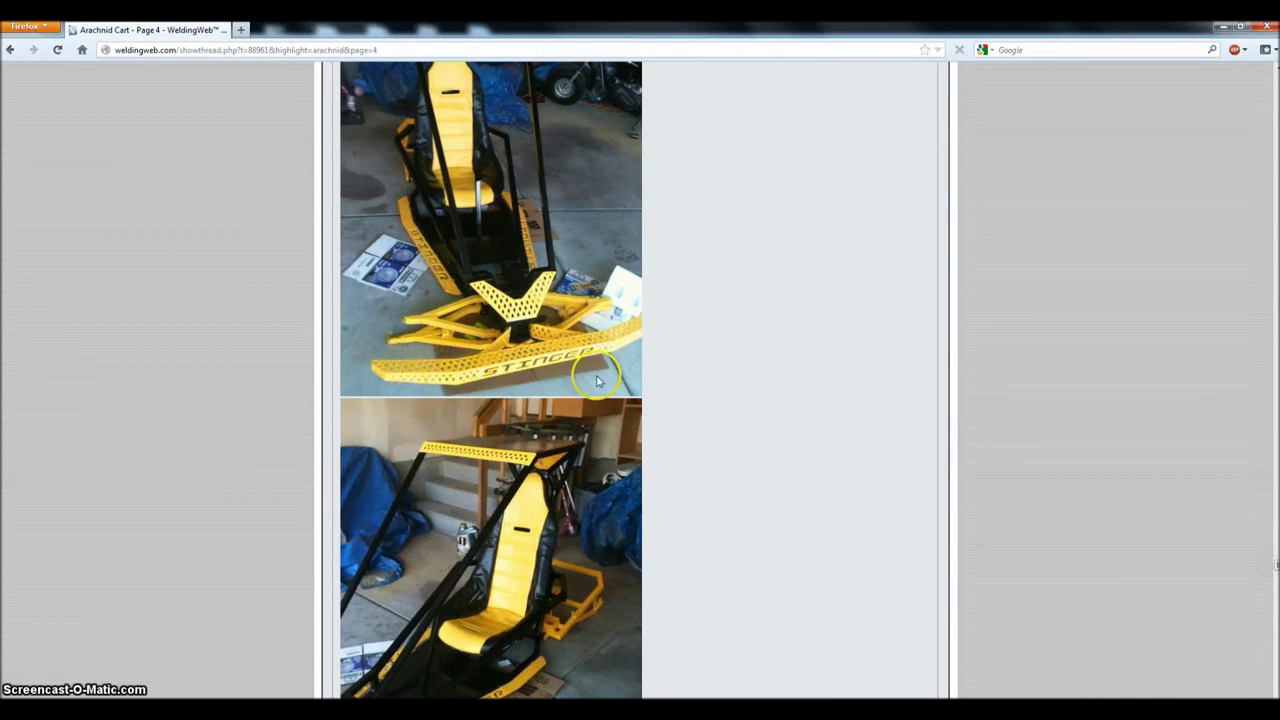
pyautogui.moveTo(1275, 567); pyautogui.dragTo(1276, 651)
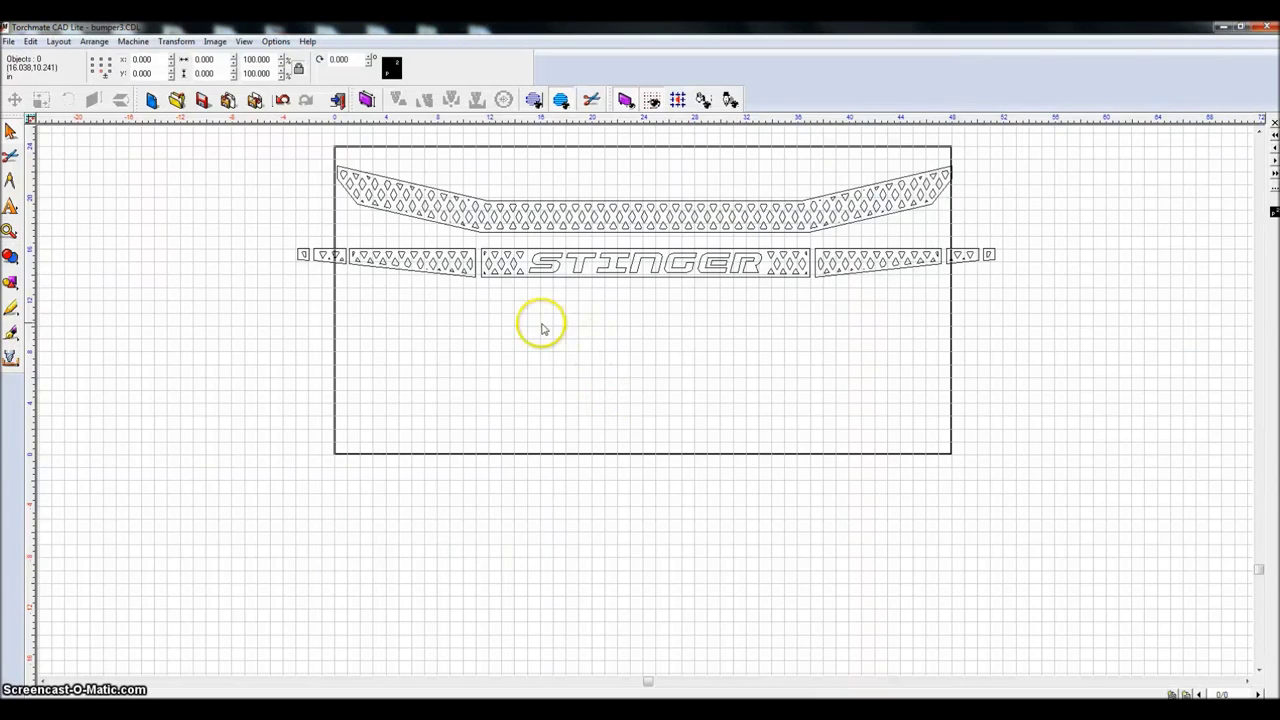
pyautogui.click(529, 309)
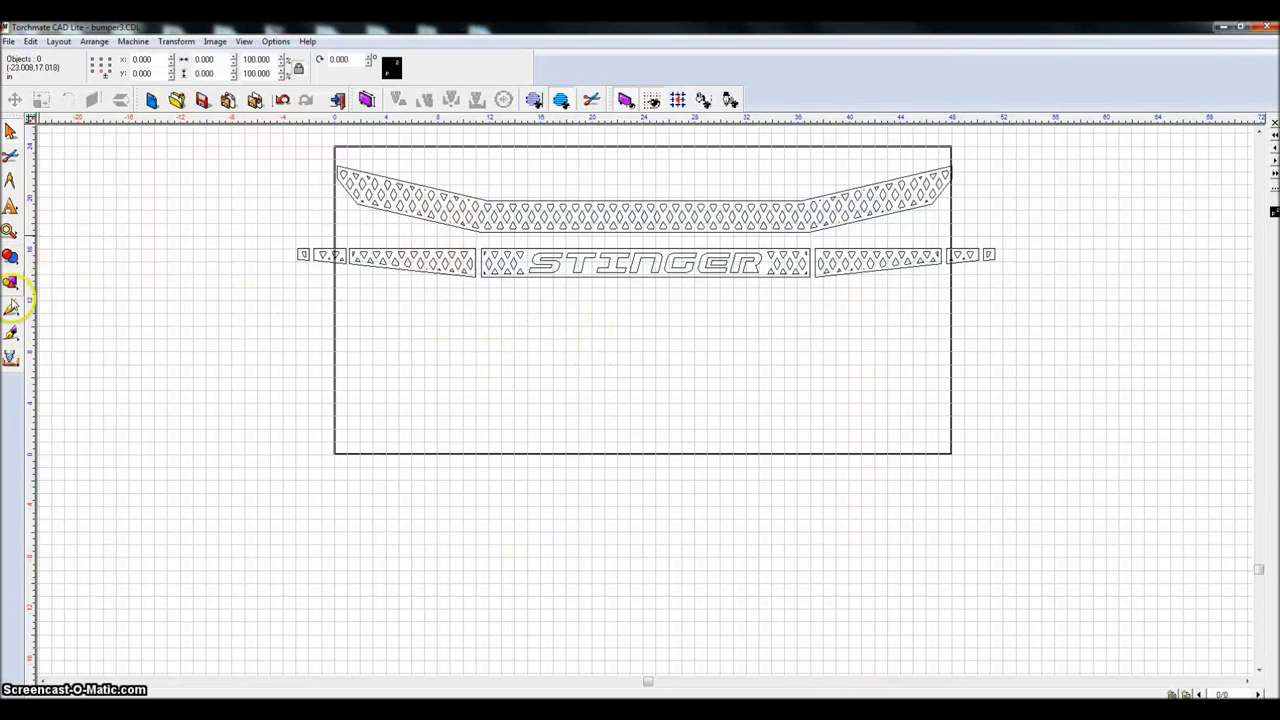
# Step: Draw a 25 by 2 inch rectangle below the STINGER row
pyautogui.click(13, 272)
pyautogui.click(94, 288)
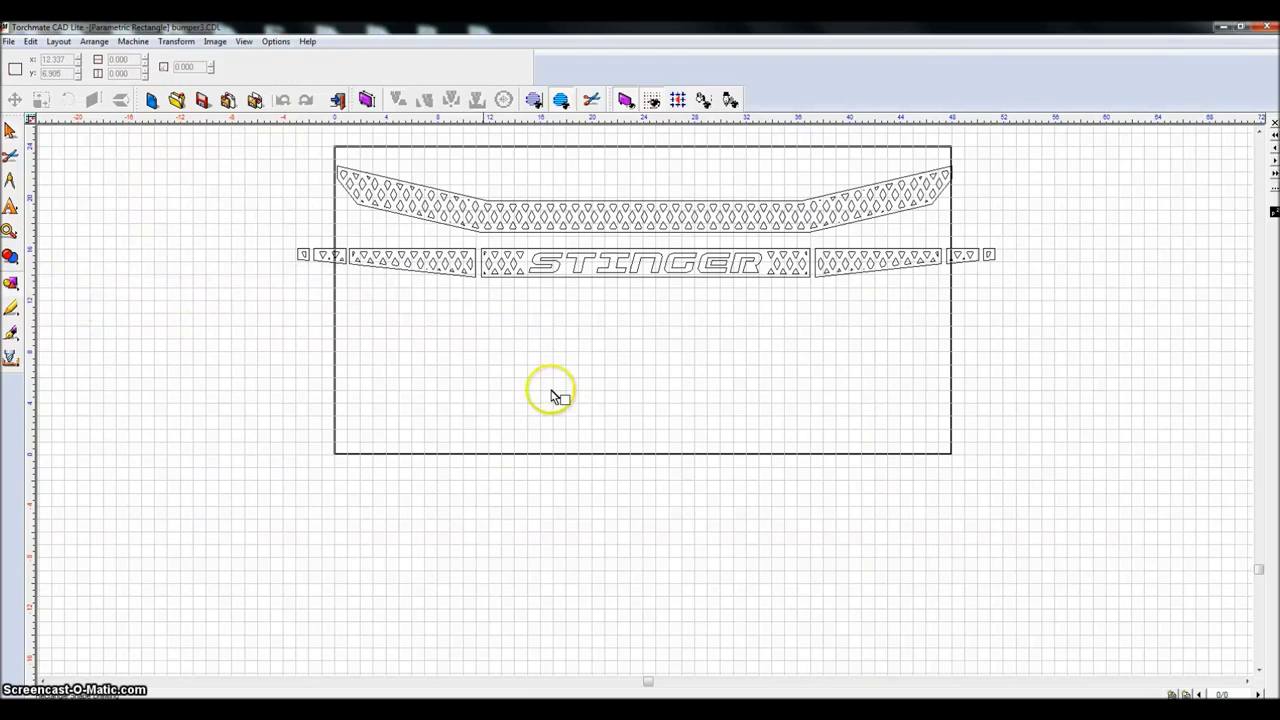
pyautogui.moveTo(486, 348); pyautogui.dragTo(812, 366)
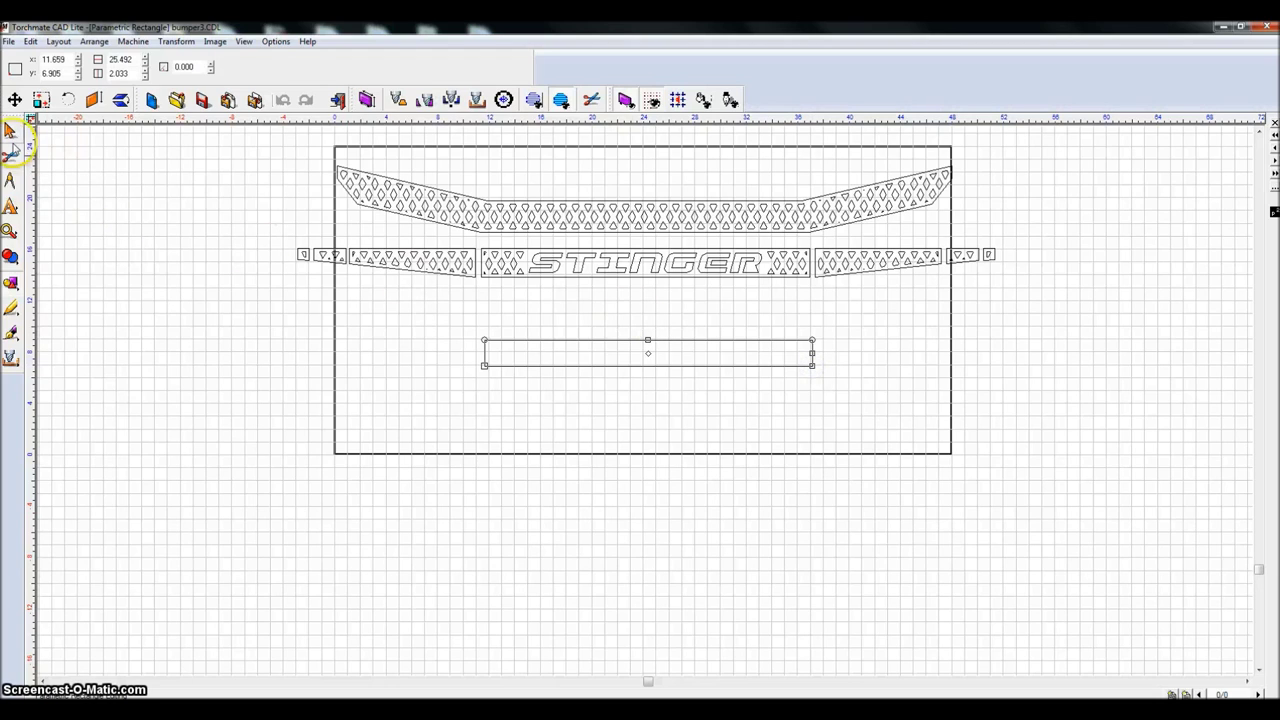
pyautogui.click(122, 72)
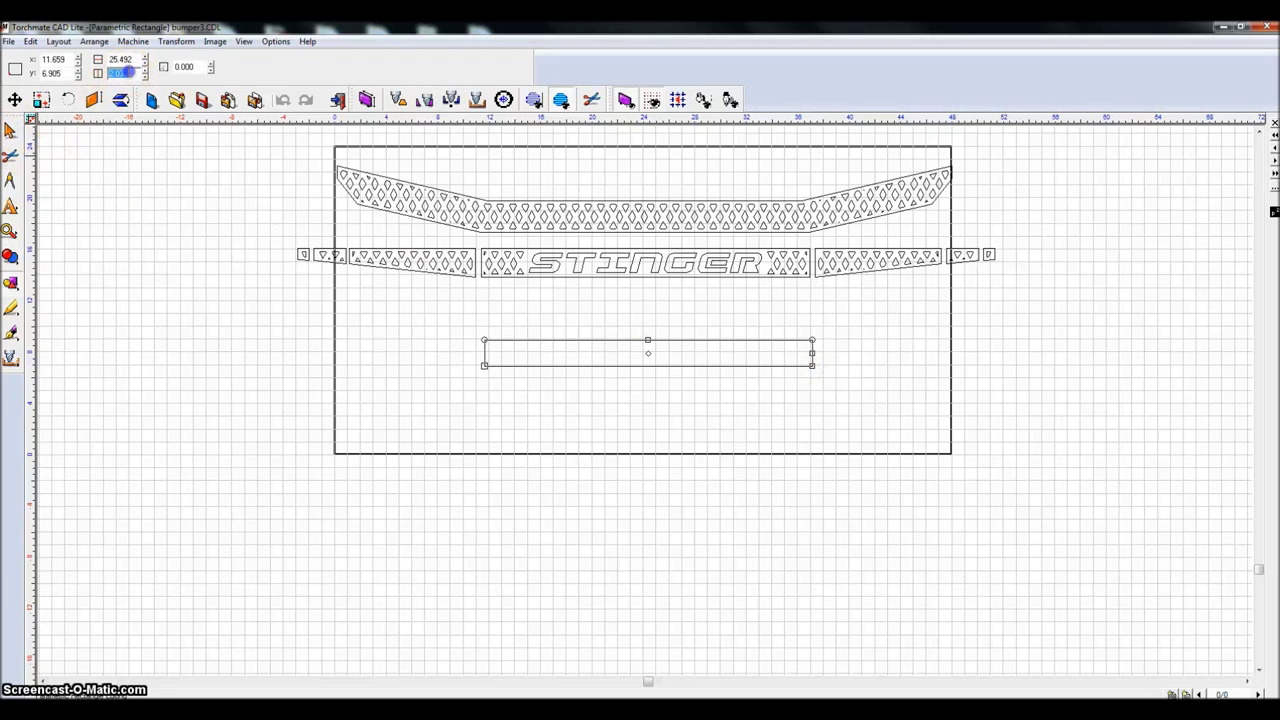
pyautogui.write('2')
pyautogui.press('Return')
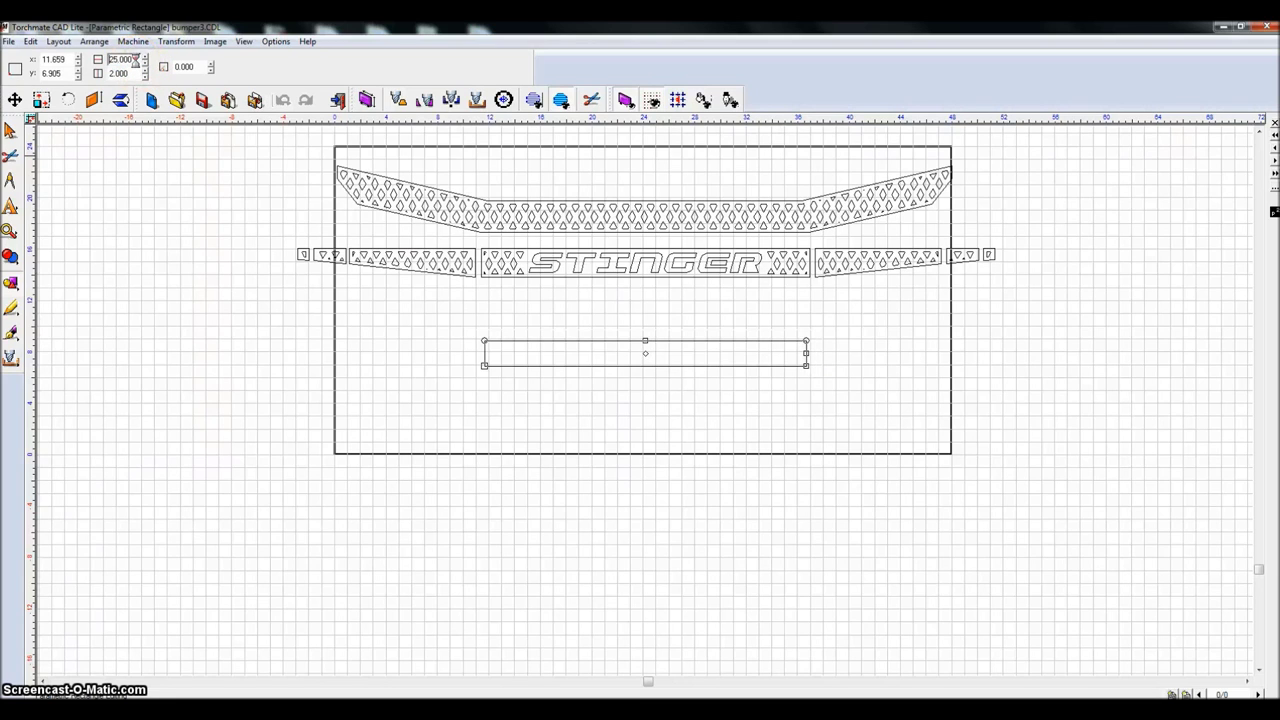
# Step: Move the new straight bar slightly lower so it sits centred below STINGER
pyautogui.press('space')
pyautogui.click(611, 360)
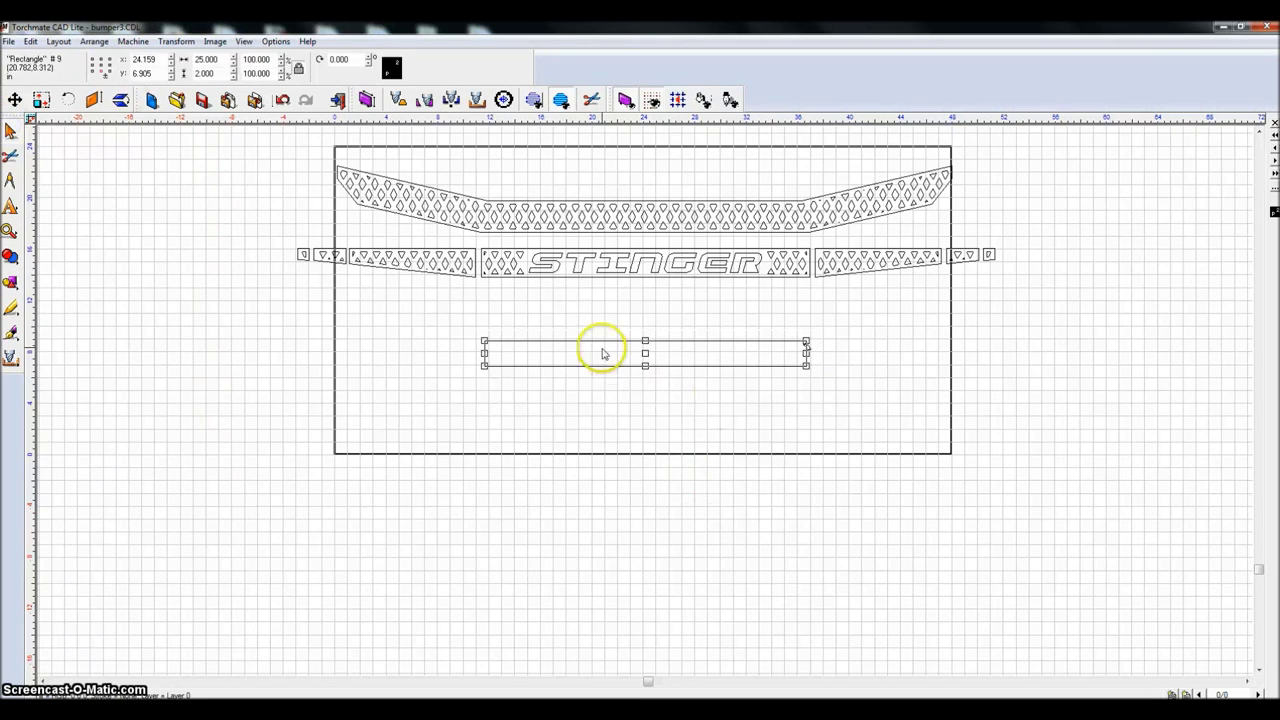
pyautogui.moveTo(645, 353); pyautogui.dragTo(645, 373)
pyautogui.moveTo(312, 140); pyautogui.dragTo(1043, 243)
pyautogui.click(857, 346)
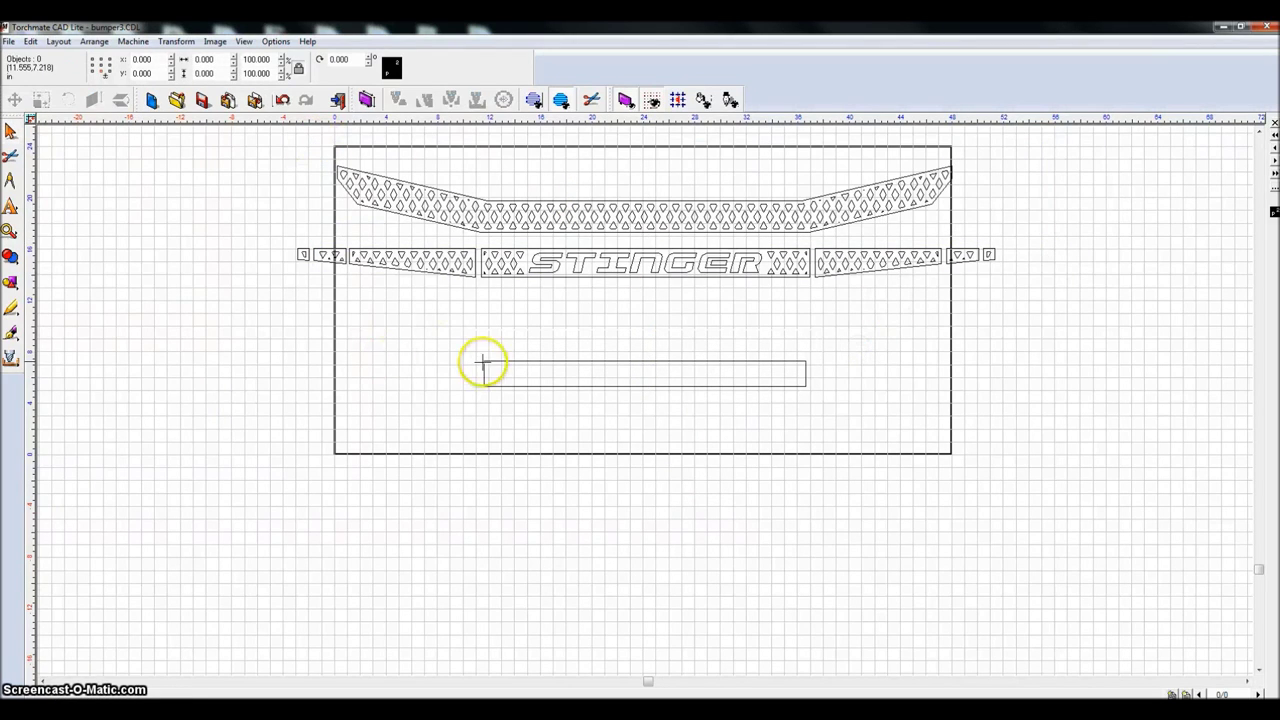
# Step: Draw a 10 by 2 inch rectangle left of the straight bar, rotated 15 degrees
pyautogui.click(12, 283)
pyautogui.click(99, 286)
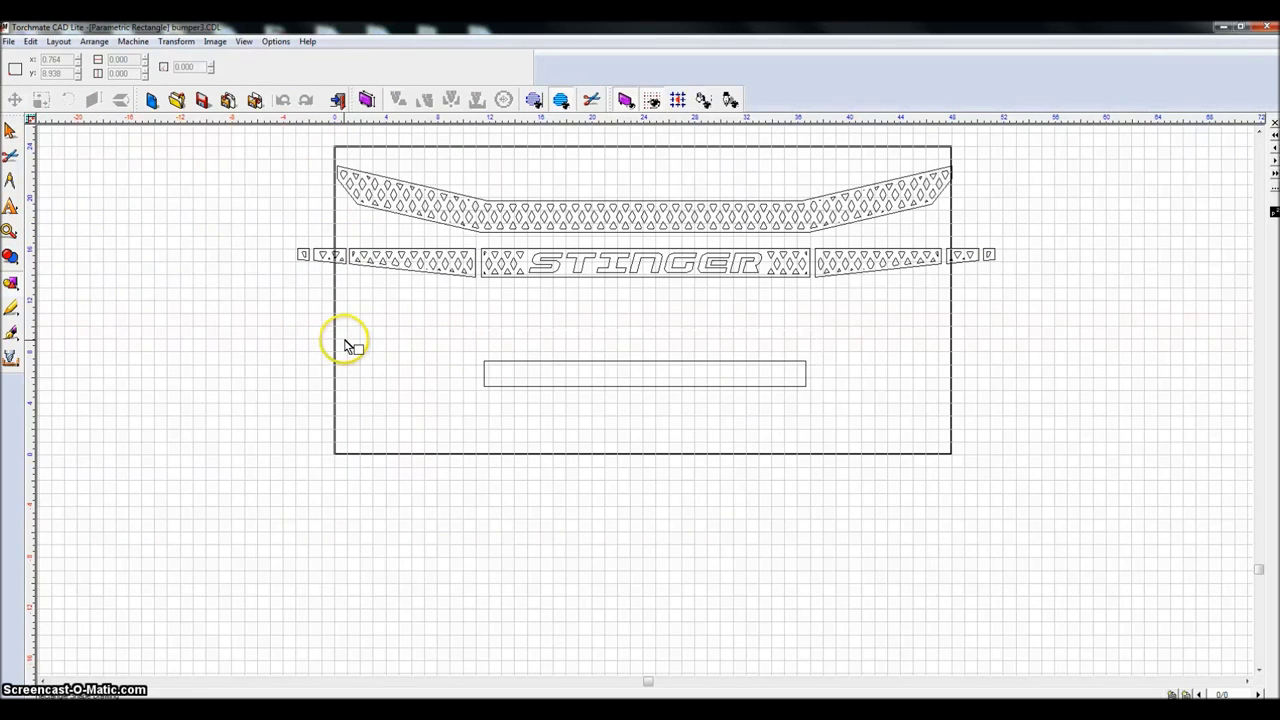
pyautogui.moveTo(363, 331); pyautogui.dragTo(500, 354)
pyautogui.click(128, 72)
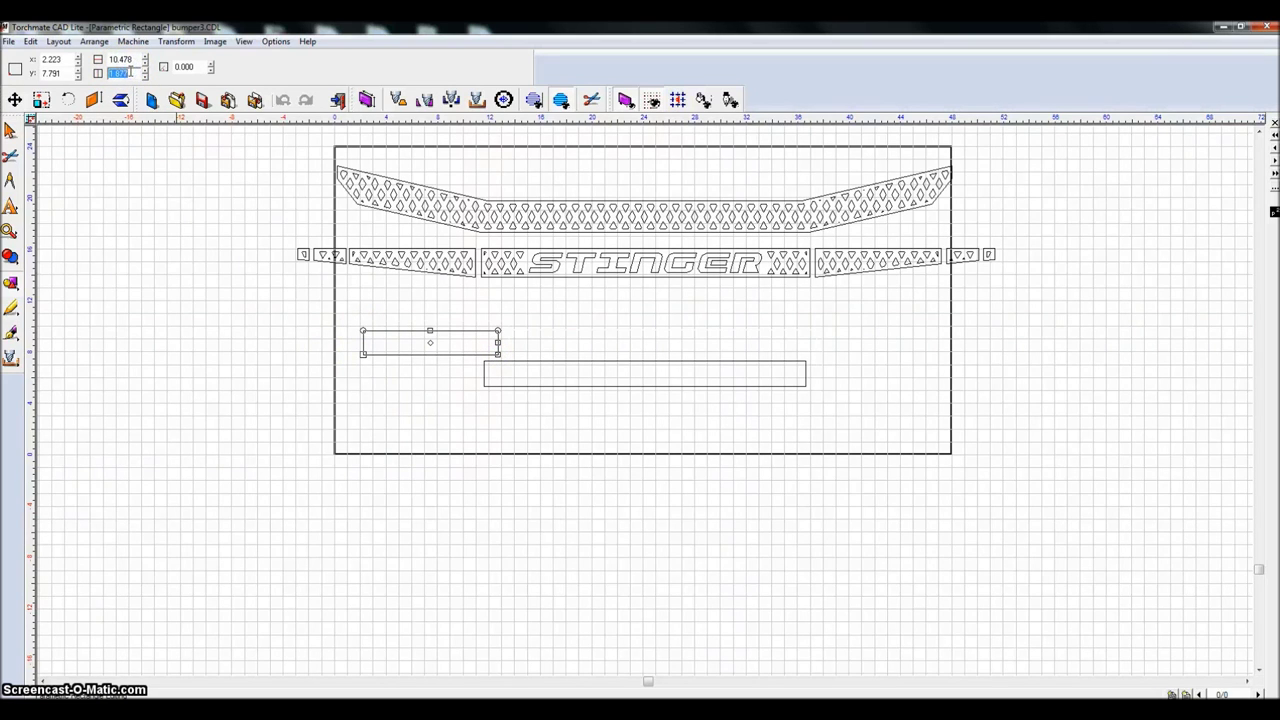
pyautogui.press('Tab')
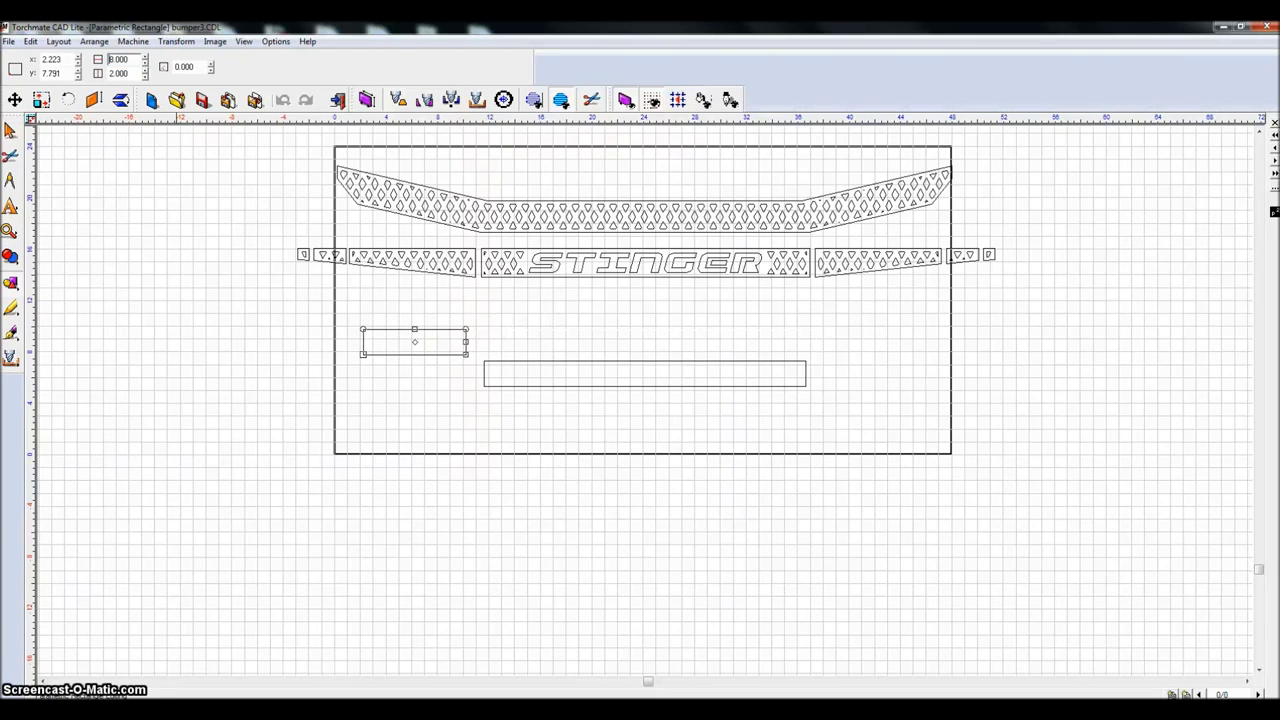
pyautogui.doubleClick(120, 60)
pyautogui.doubleClick(196, 66)
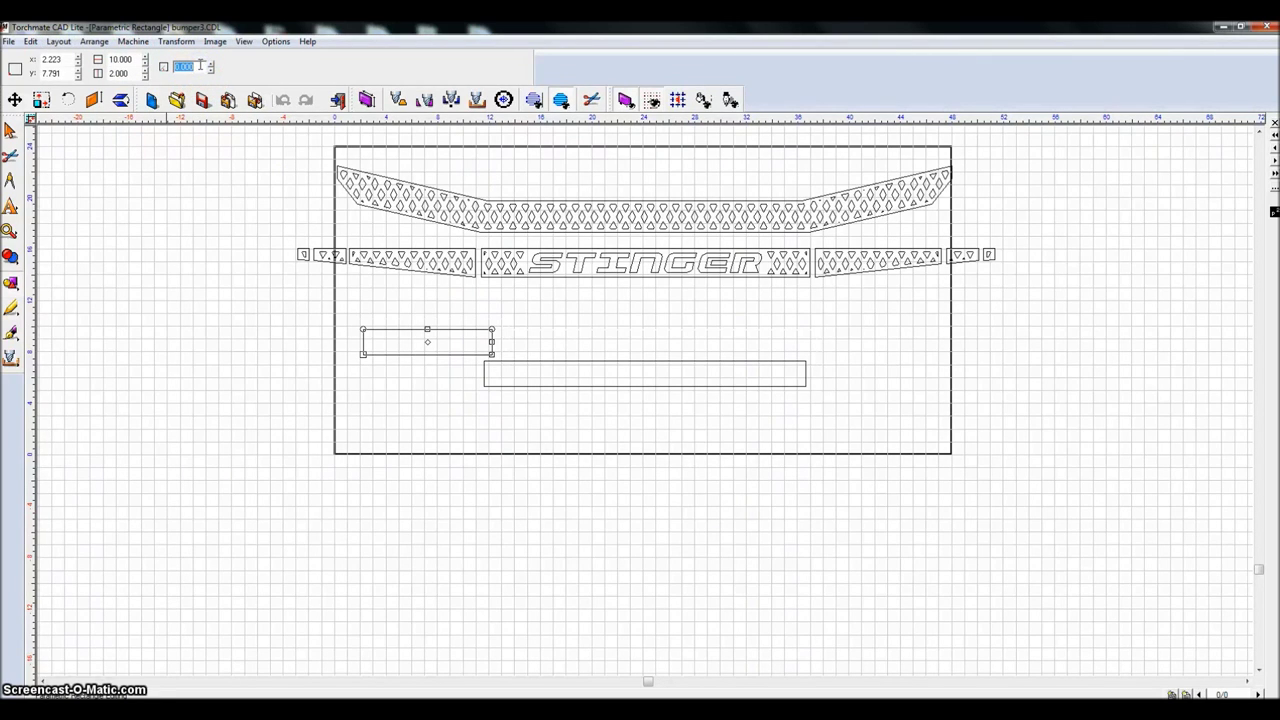
pyautogui.press('Return')
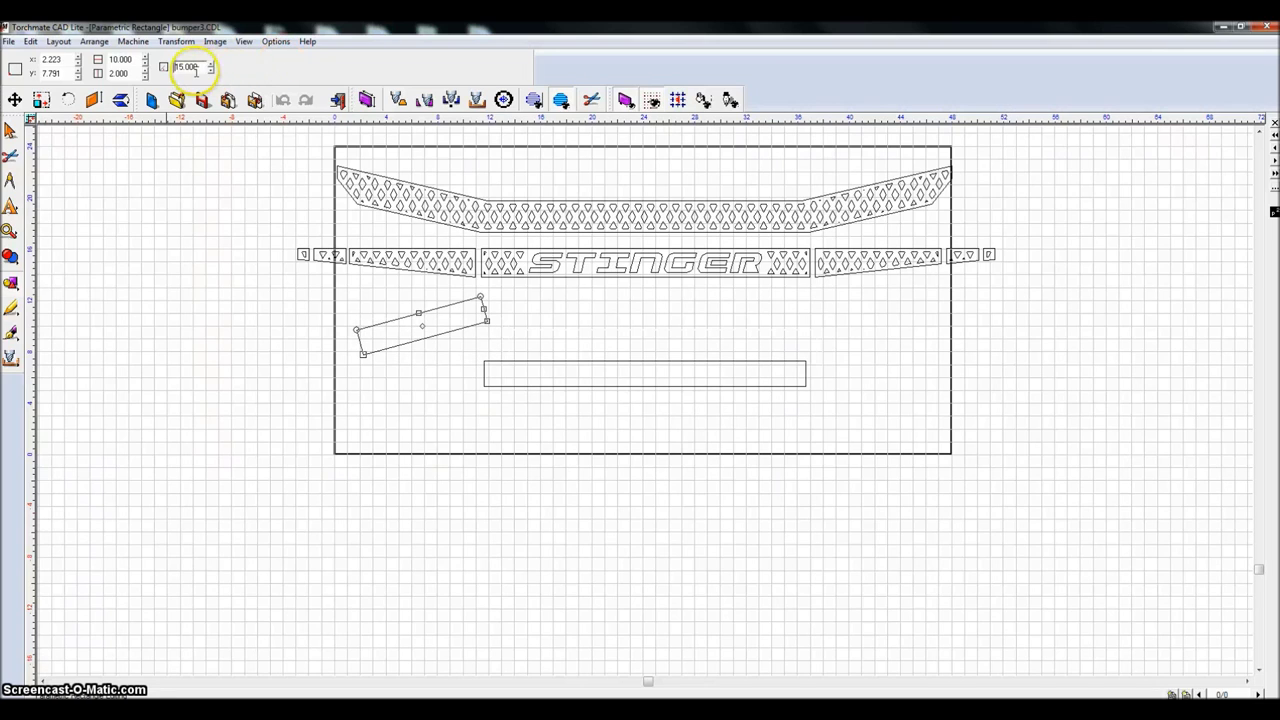
pyautogui.click(10, 133)
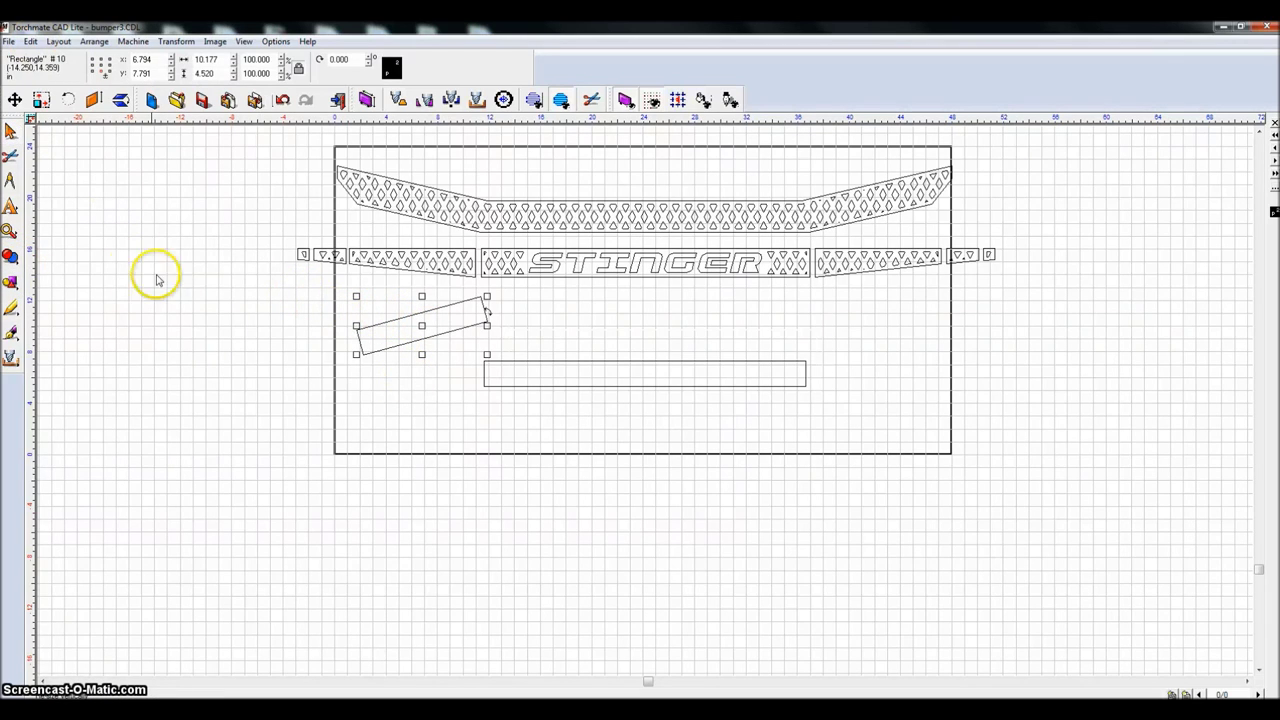
pyautogui.click(97, 289)
pyautogui.moveTo(298, 288); pyautogui.dragTo(512, 374)
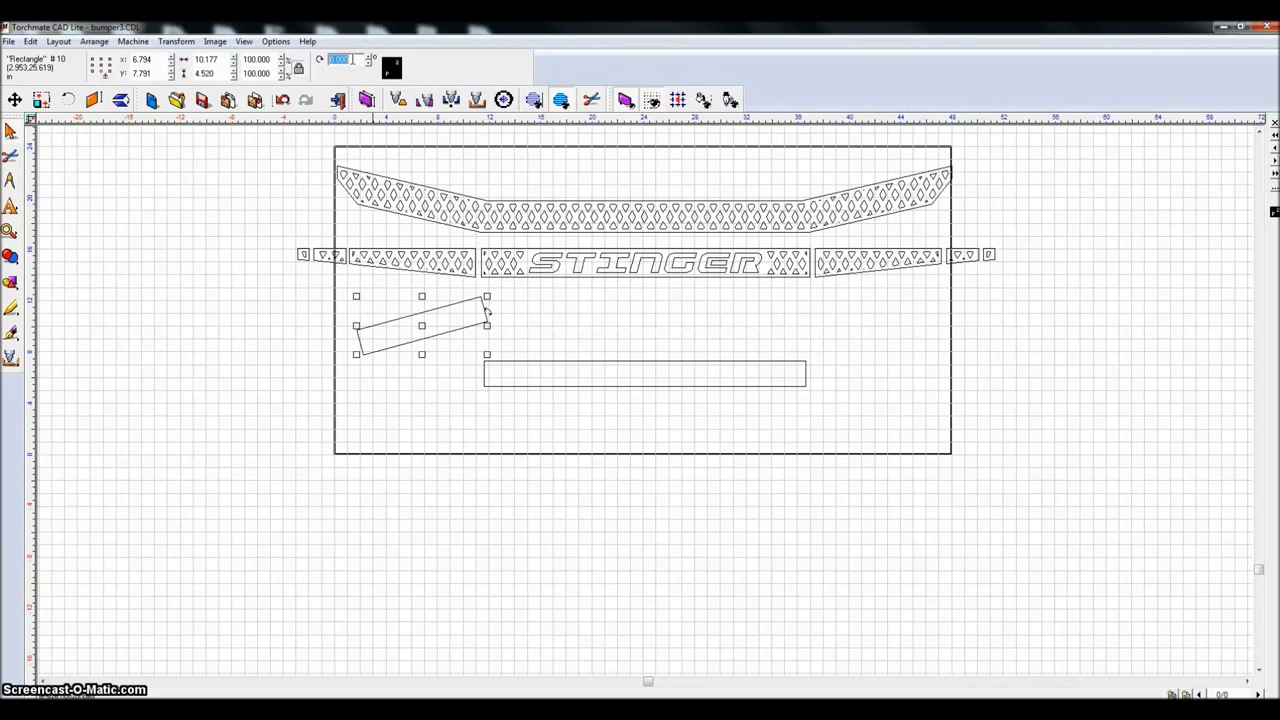
pyautogui.press('Return')
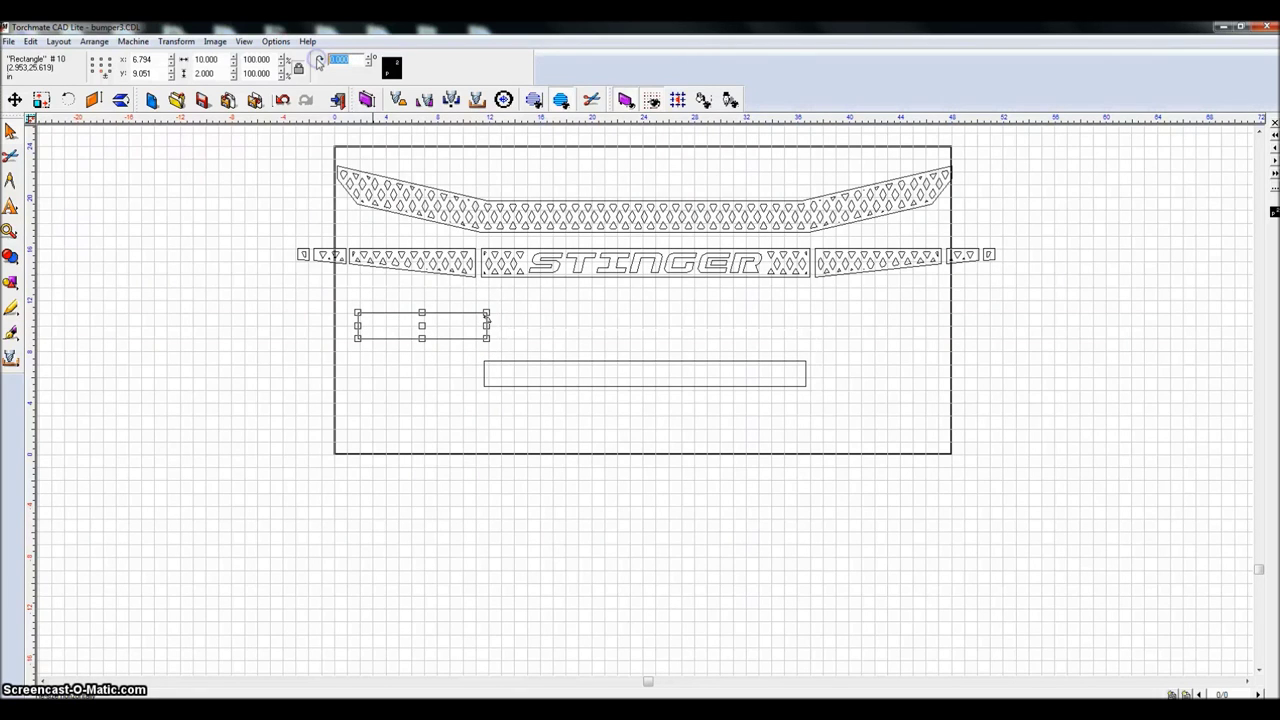
pyautogui.press('Return')
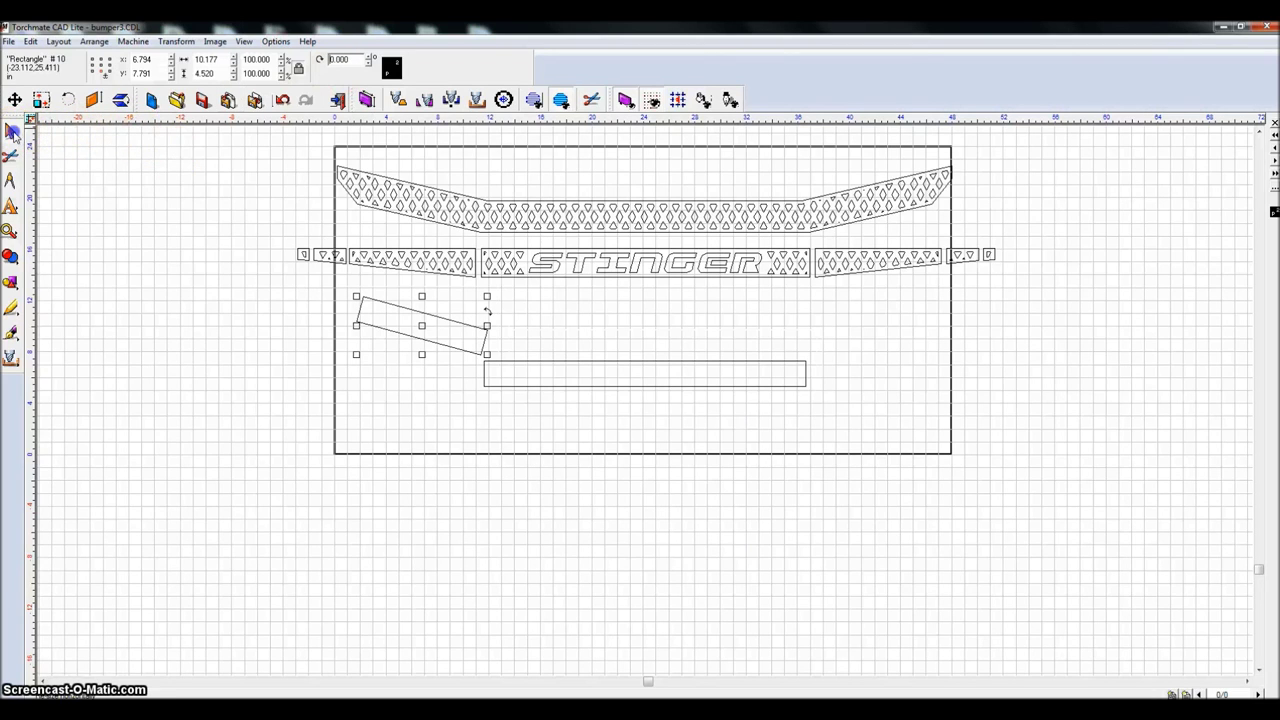
pyautogui.click(420, 334)
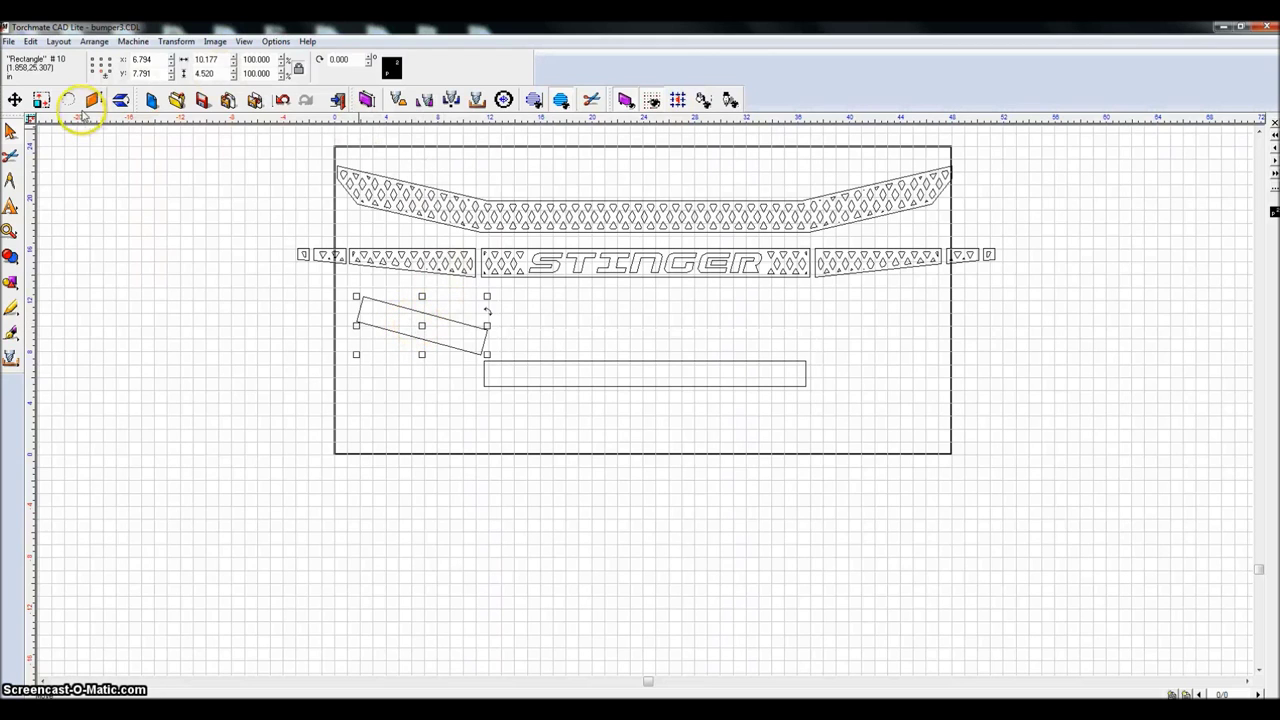
pyautogui.click(243, 42)
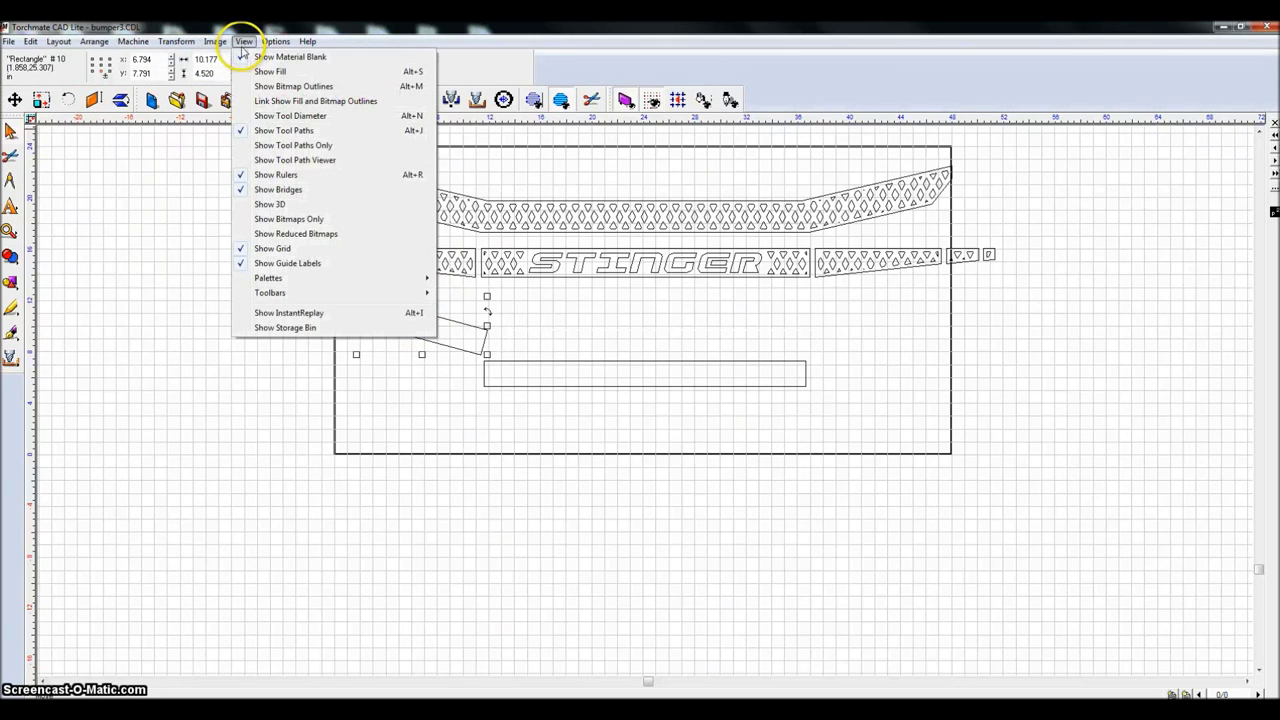
pyautogui.moveTo(262, 292)
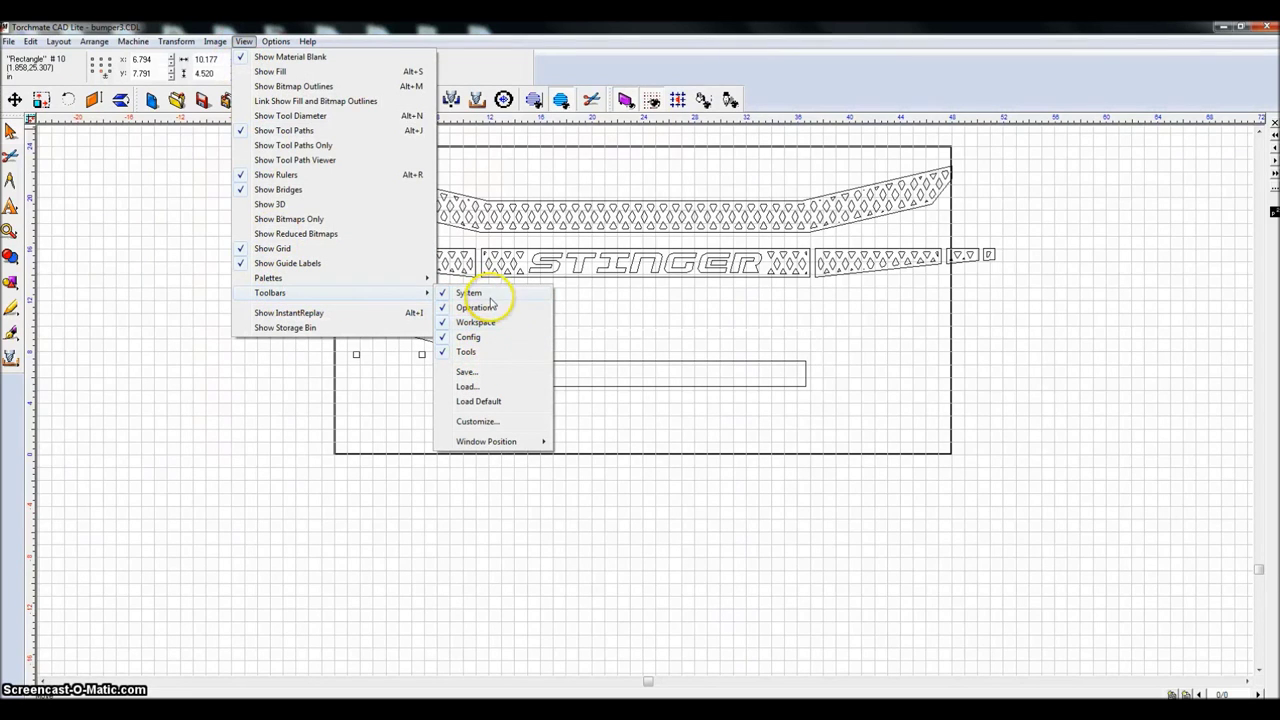
pyautogui.click(169, 257)
pyautogui.moveTo(298, 281); pyautogui.dragTo(488, 367)
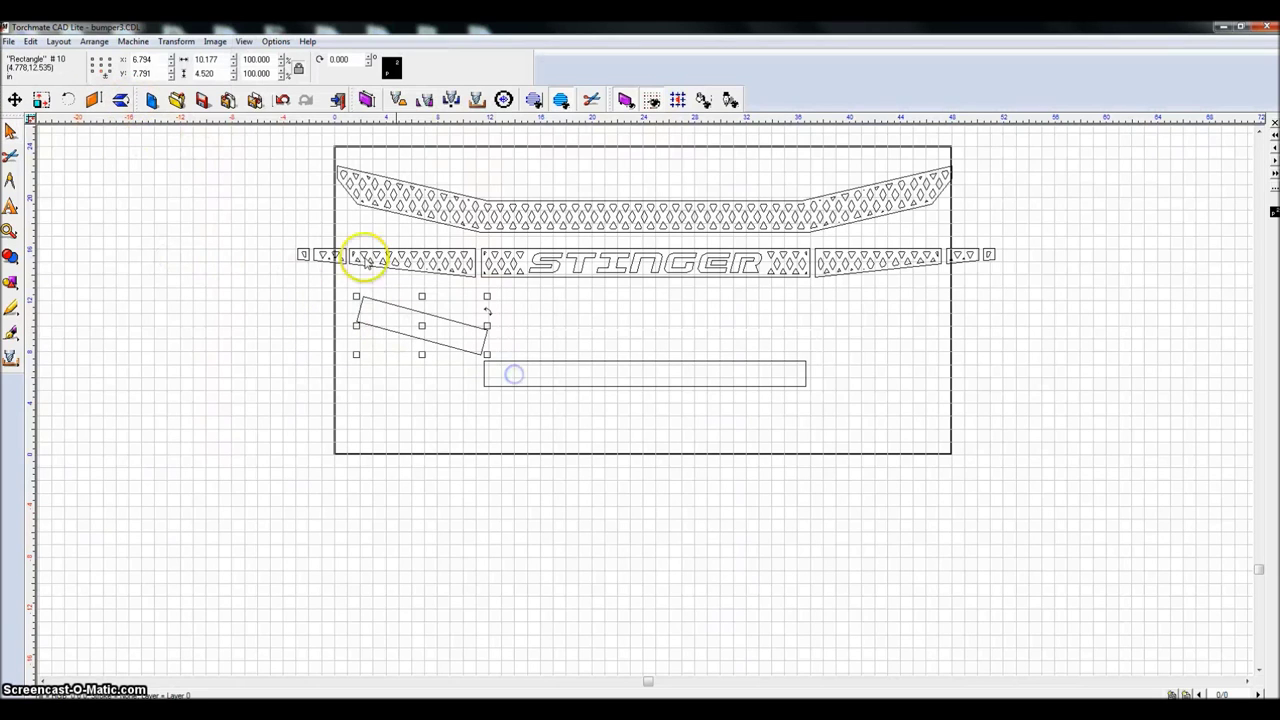
pyautogui.click(120, 104)
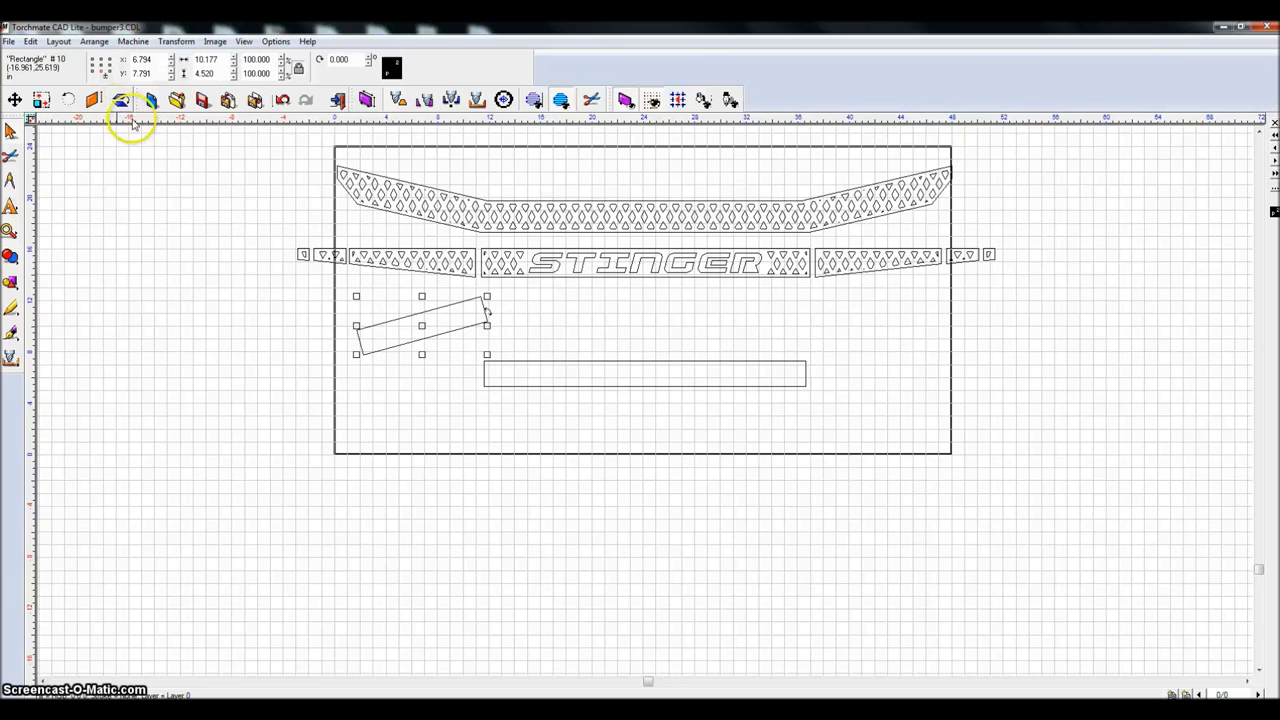
pyautogui.hotkey('ctrl', 'z')
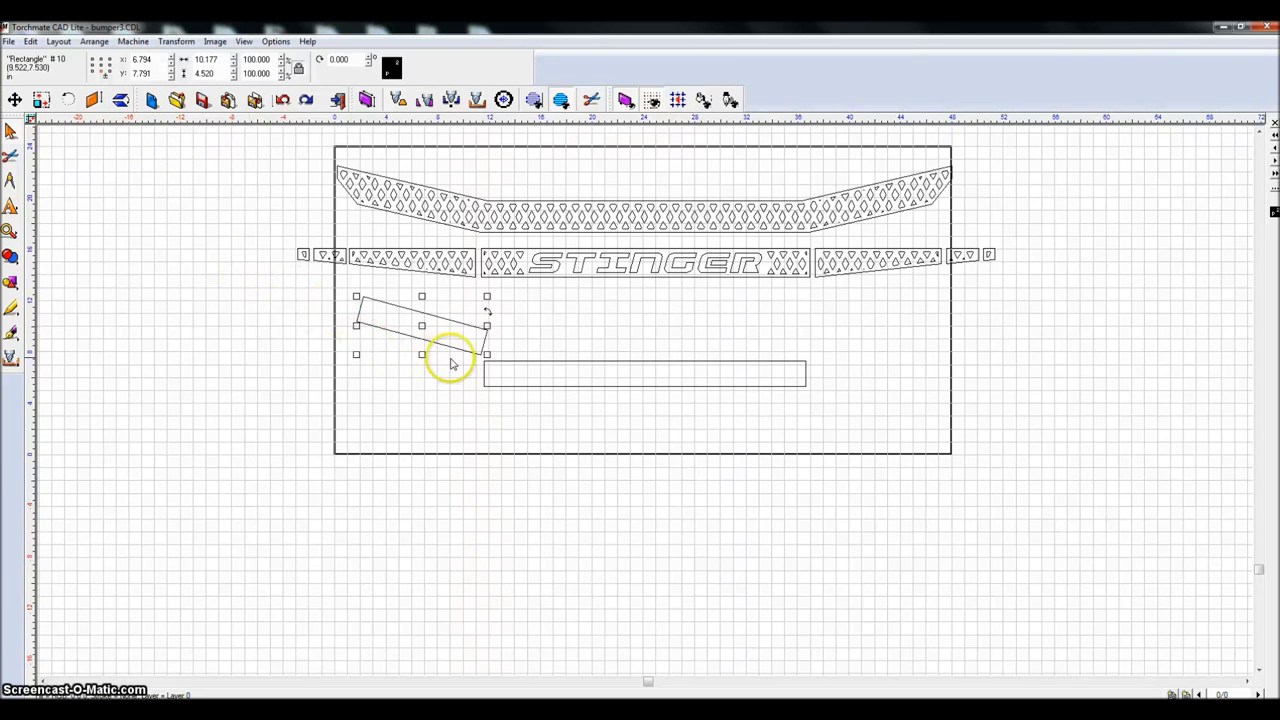
# Step: Duplicate the tilted bar and mirror the copy so it slopes the other way
pyautogui.hotkey('ctrl', 'd')
pyautogui.moveTo(434, 314); pyautogui.dragTo(563, 322)
pyautogui.click(120, 100)
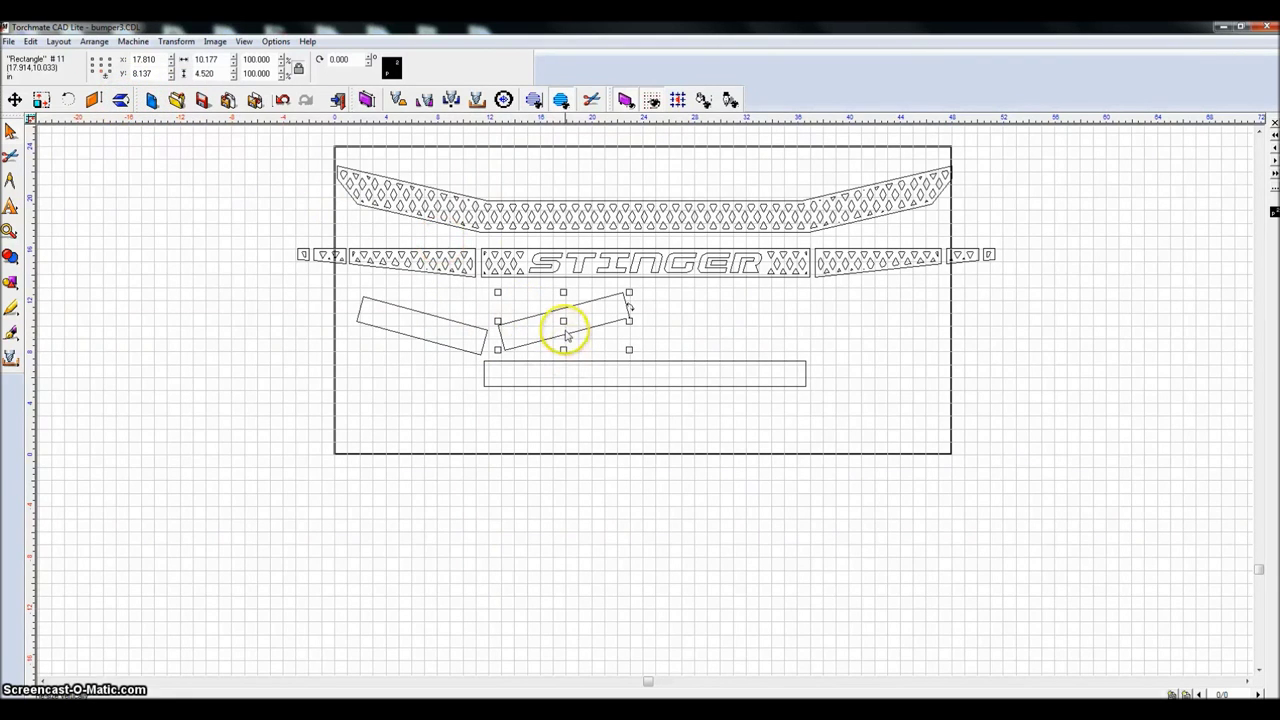
pyautogui.moveTo(565, 322); pyautogui.dragTo(557, 326)
pyautogui.click(343, 60)
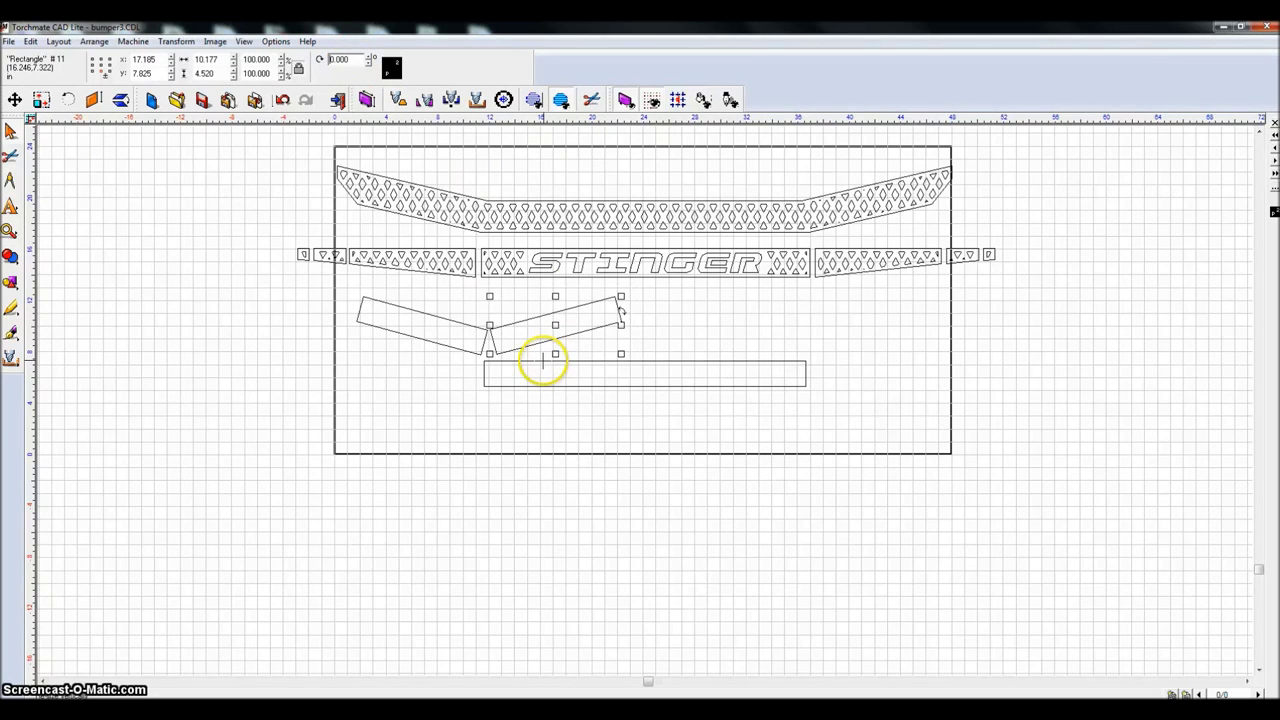
pyautogui.click(465, 340)
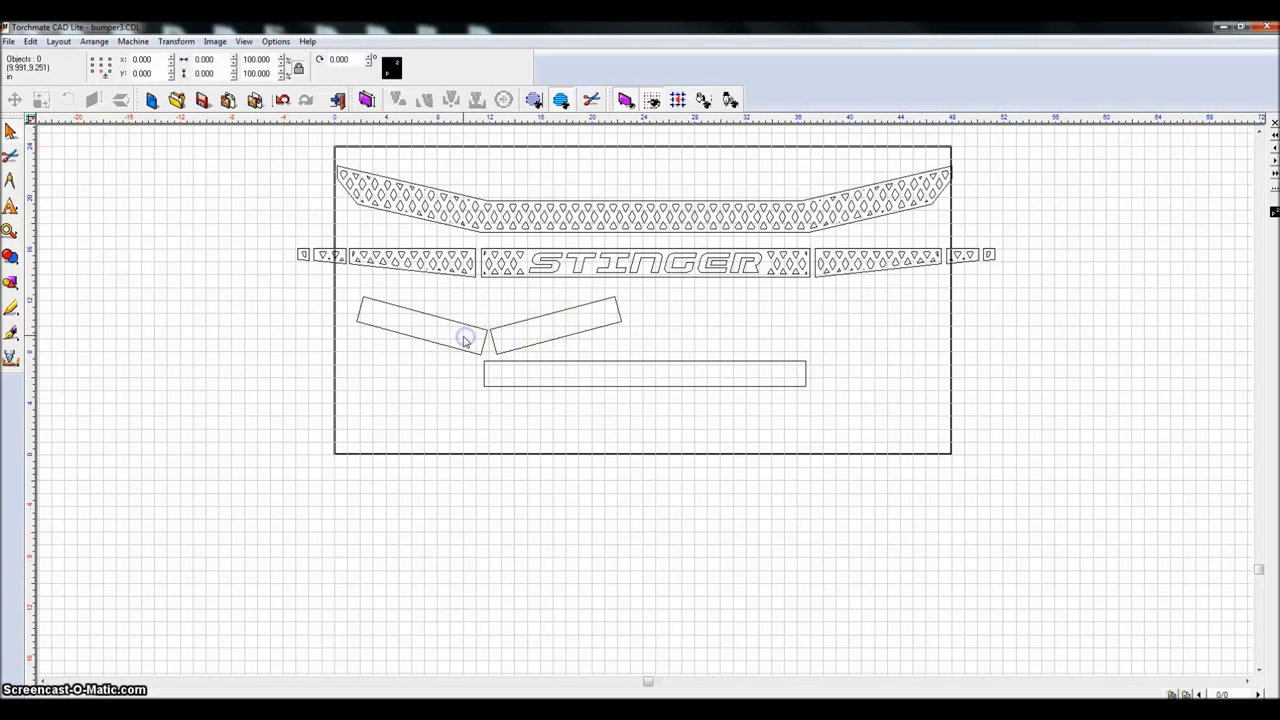
# Step: Move the left and right angled bars onto the straight bar's two ends
pyautogui.click(455, 319)
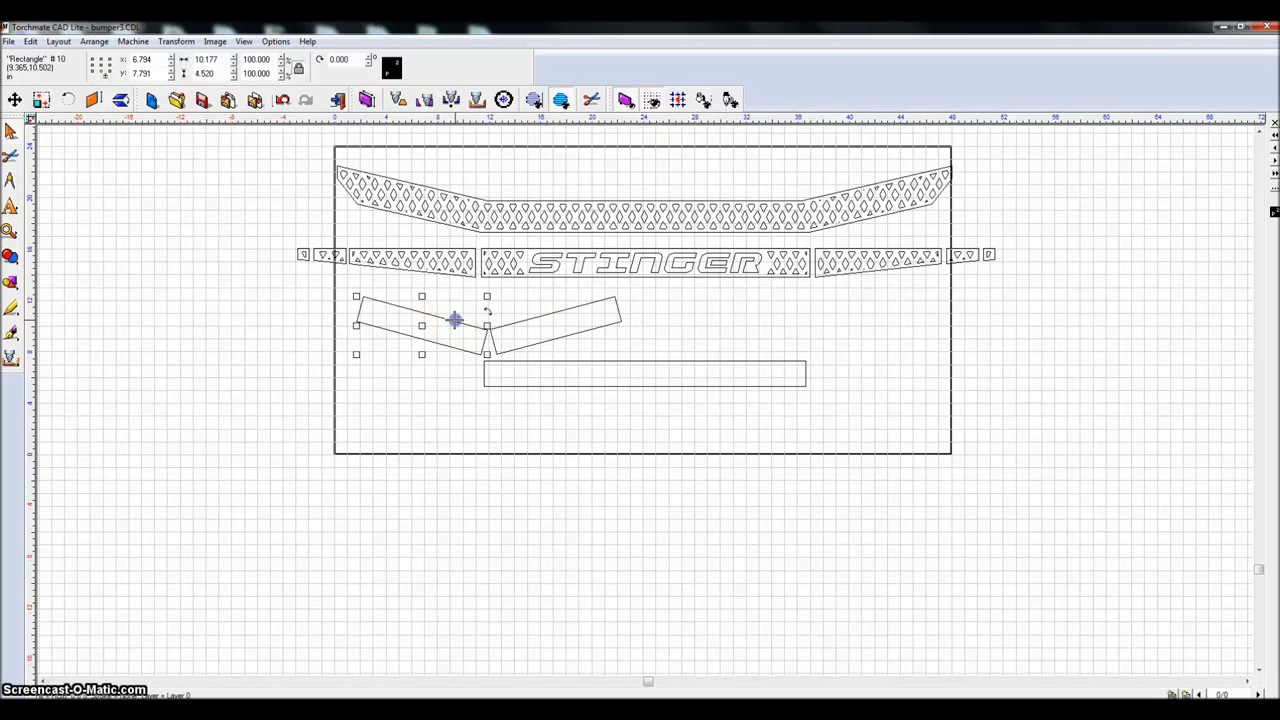
pyautogui.moveTo(417, 323); pyautogui.dragTo(418, 354)
pyautogui.click(549, 323)
pyautogui.moveTo(549, 323); pyautogui.dragTo(873, 355)
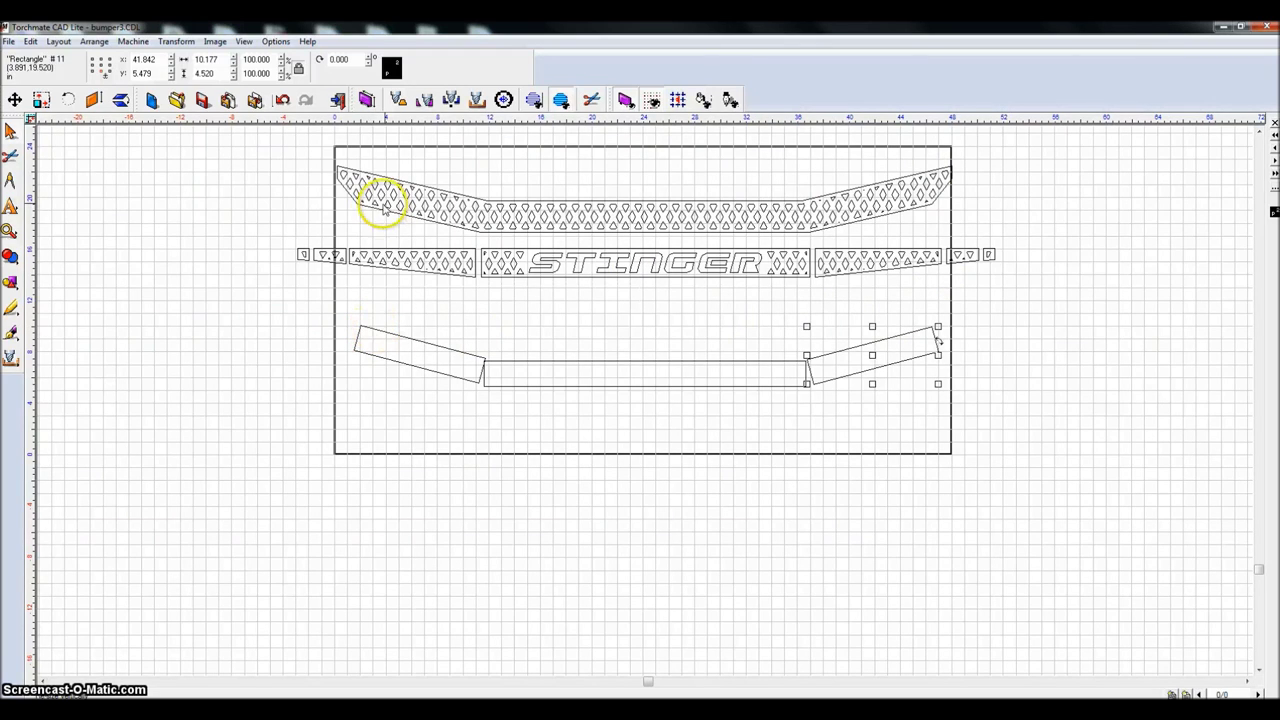
pyautogui.click(467, 330)
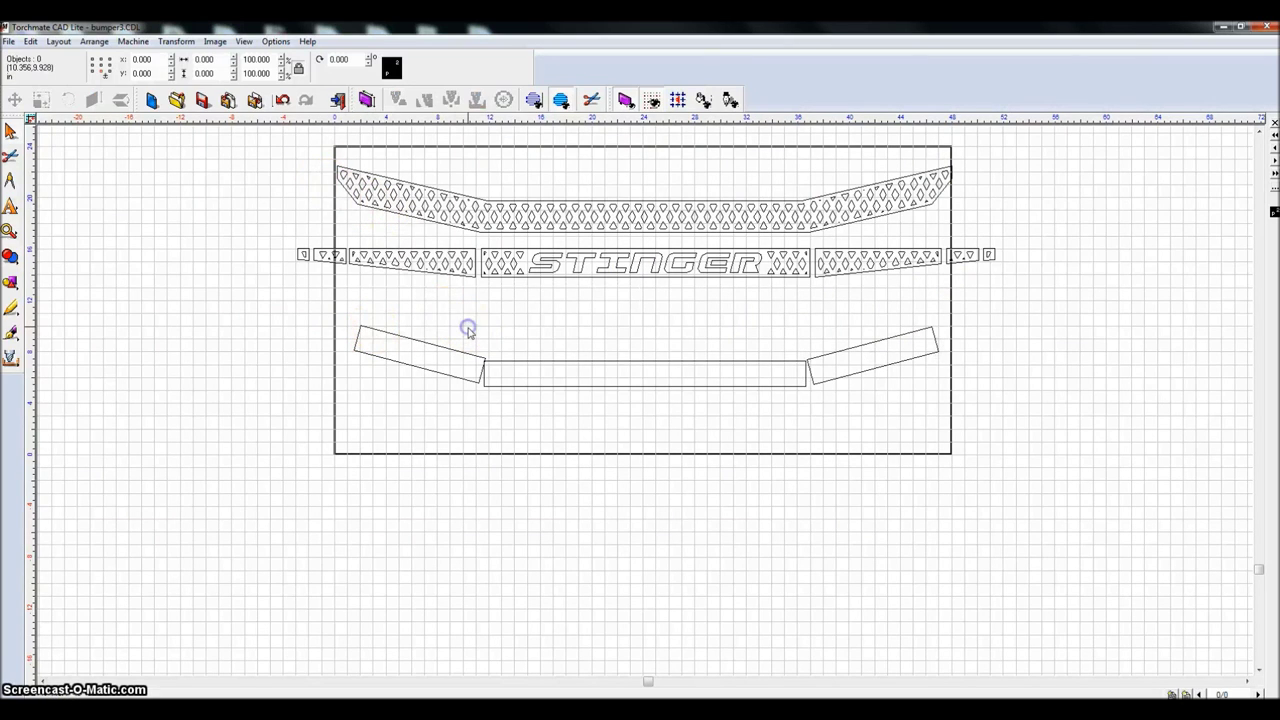
# Step: Undo the angled bar placements and make the left bar a level 14 by 2 inch rectangle
pyautogui.click(465, 350)
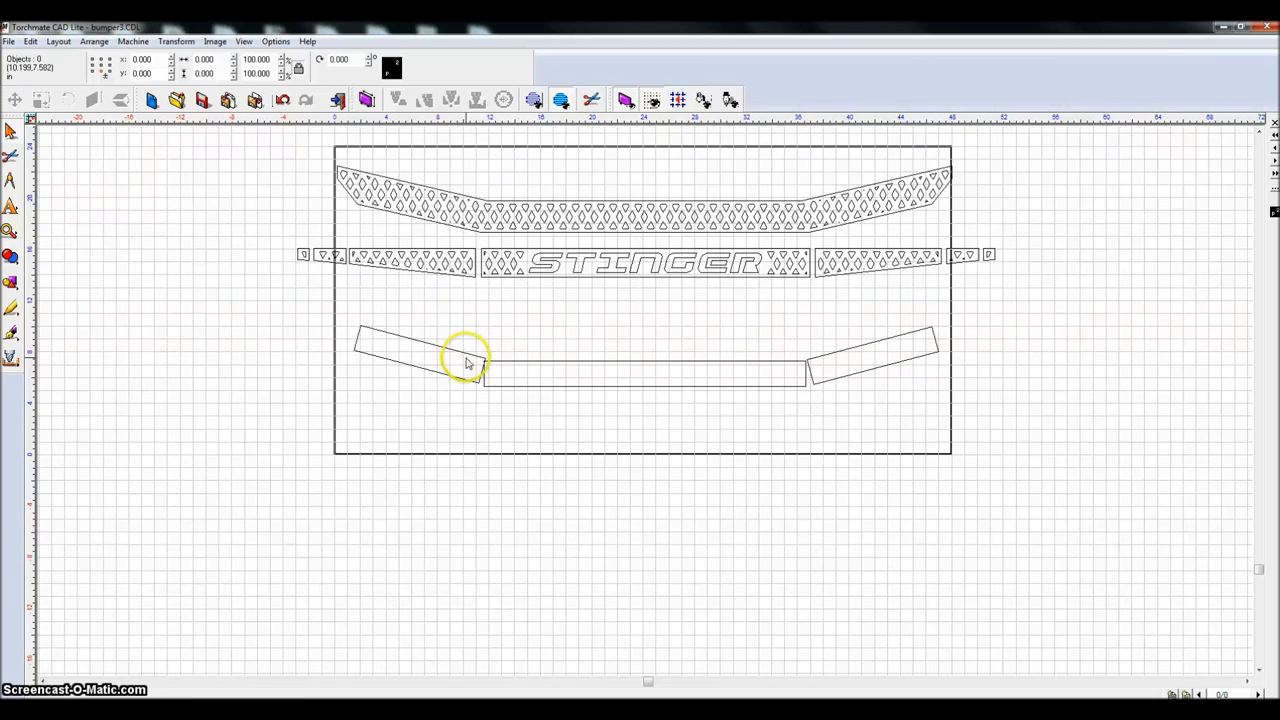
pyautogui.click(457, 343)
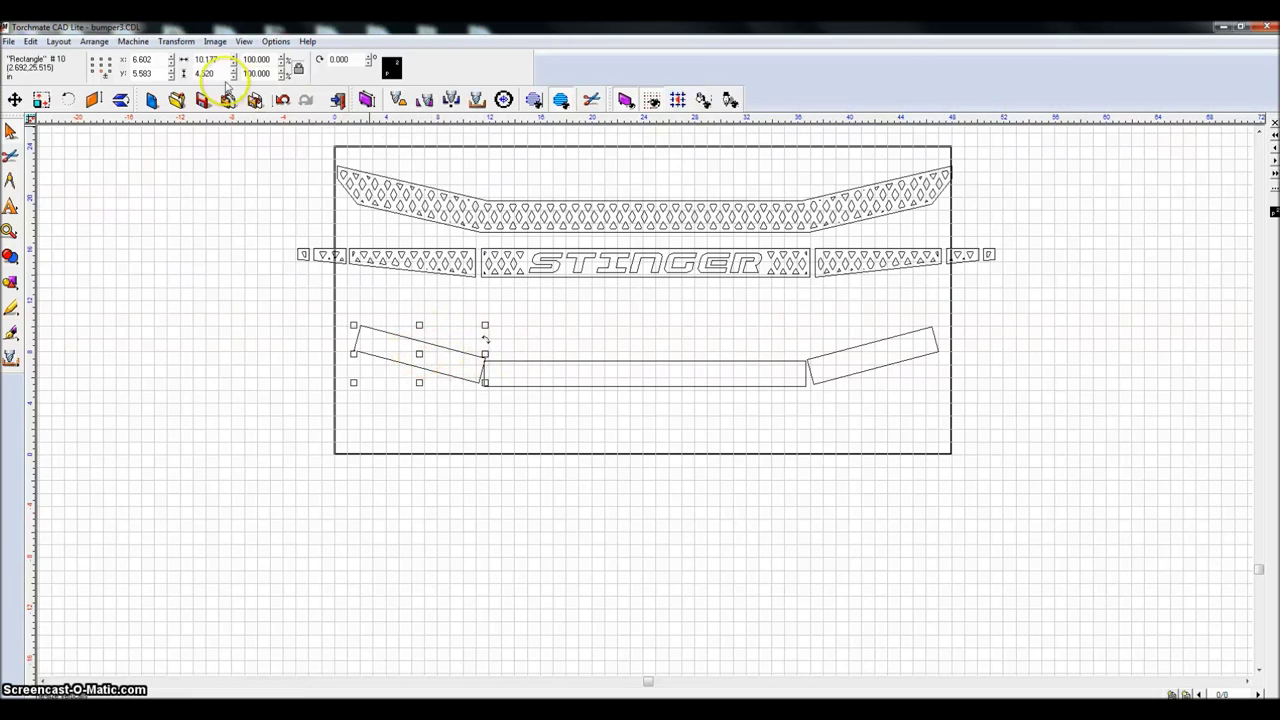
pyautogui.hotkey('ctrl', 'z')
pyautogui.hotkey('ctrl', 'z')
pyautogui.hotkey('ctrl', 'z')
pyautogui.hotkey('ctrl', 'z')
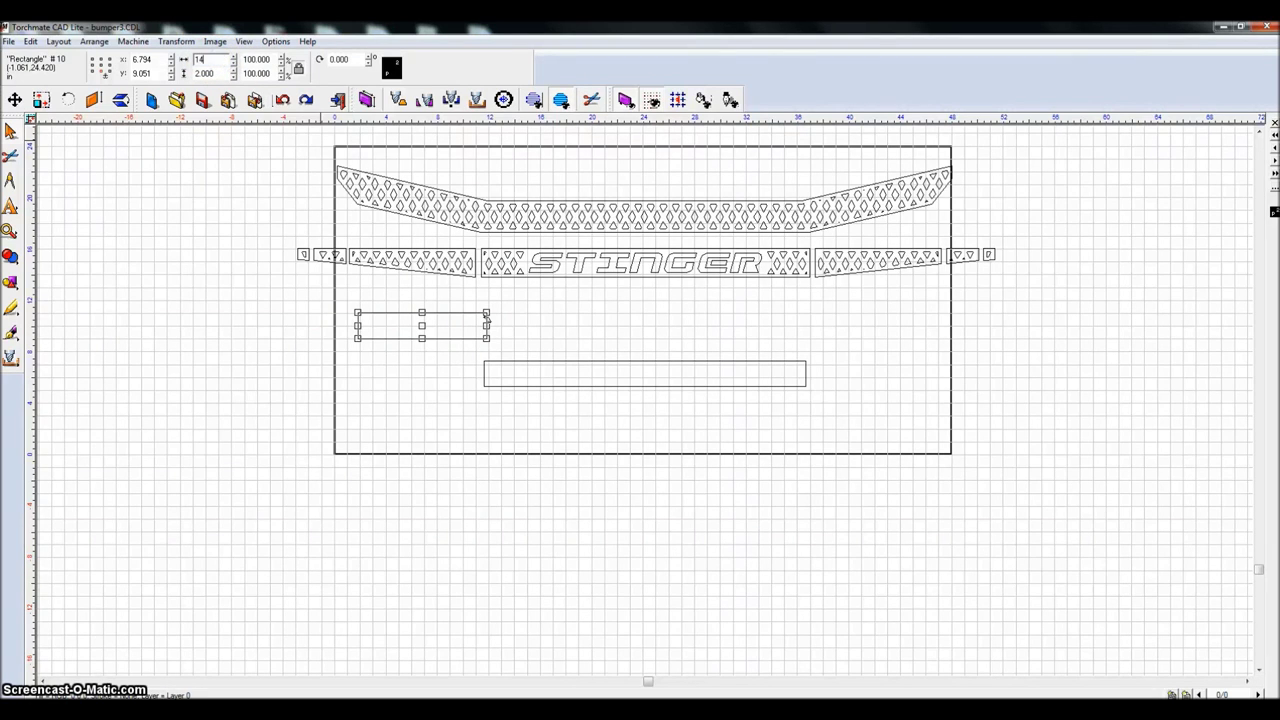
pyautogui.press('Return')
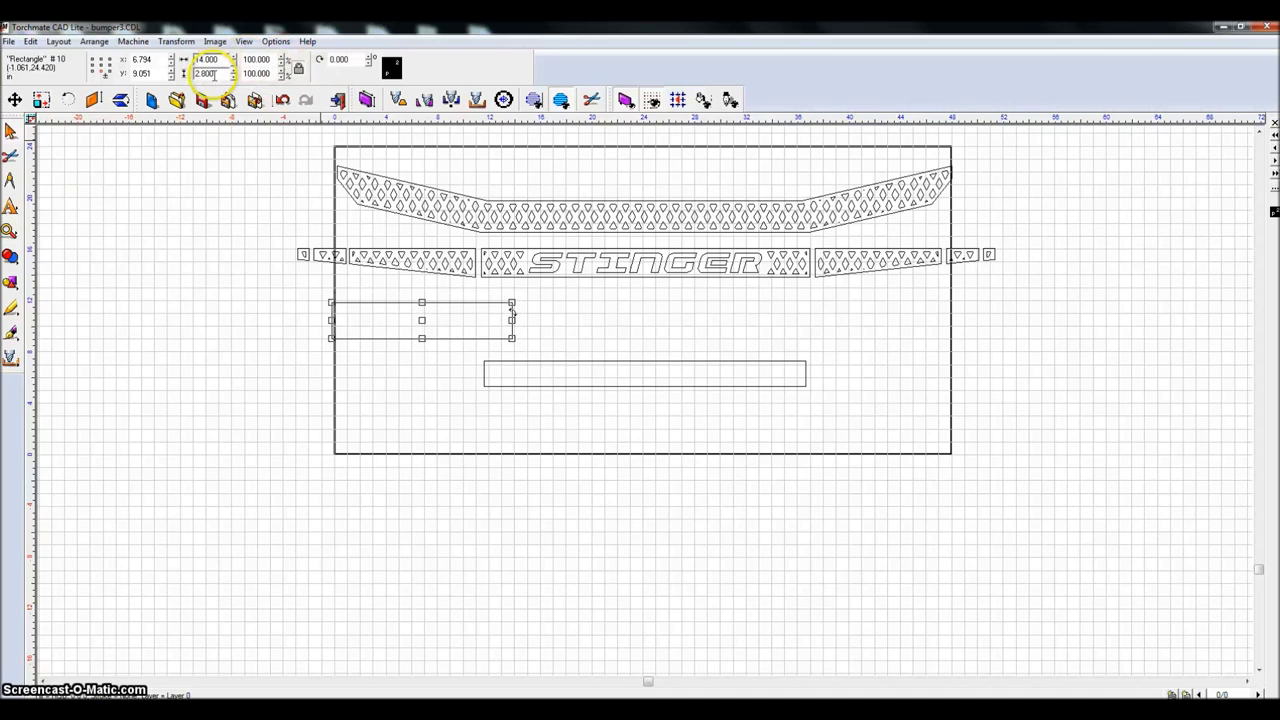
pyautogui.click(298, 70)
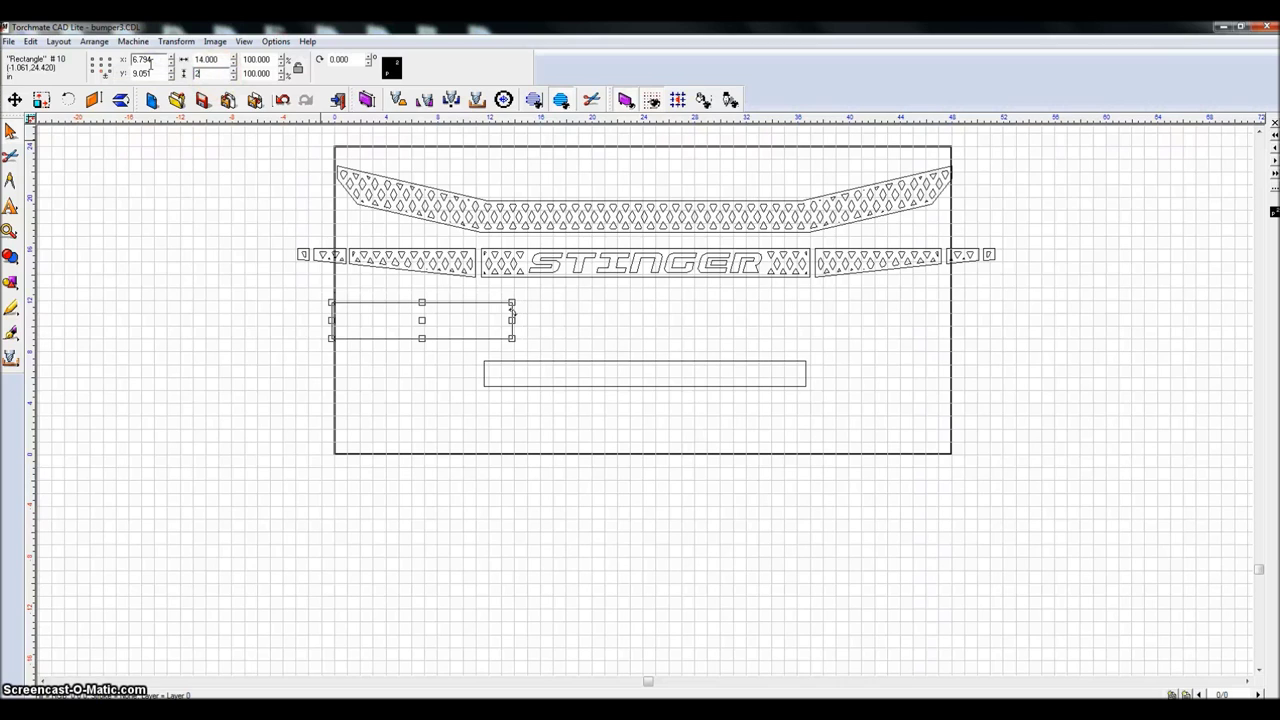
pyautogui.click(434, 357)
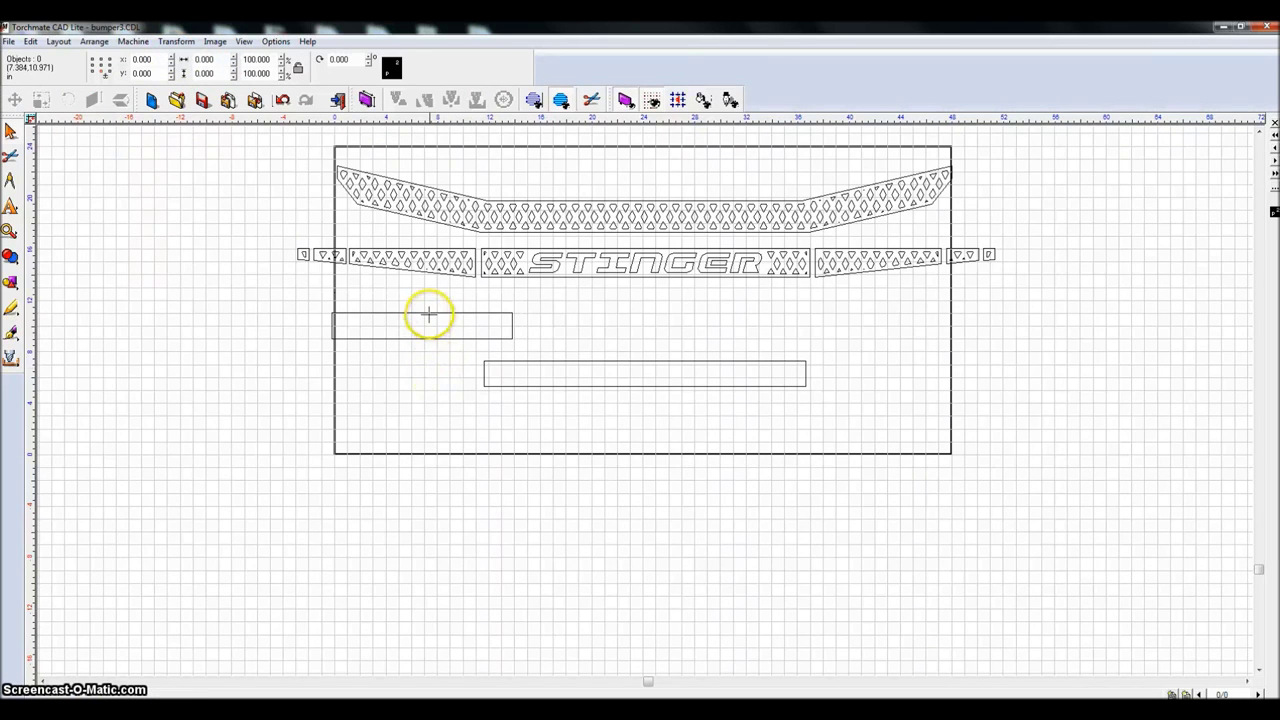
# Step: Tilt the 14-inch bar about 15 degrees and make a mirrored duplicate
pyautogui.click(425, 313)
pyautogui.click(366, 66)
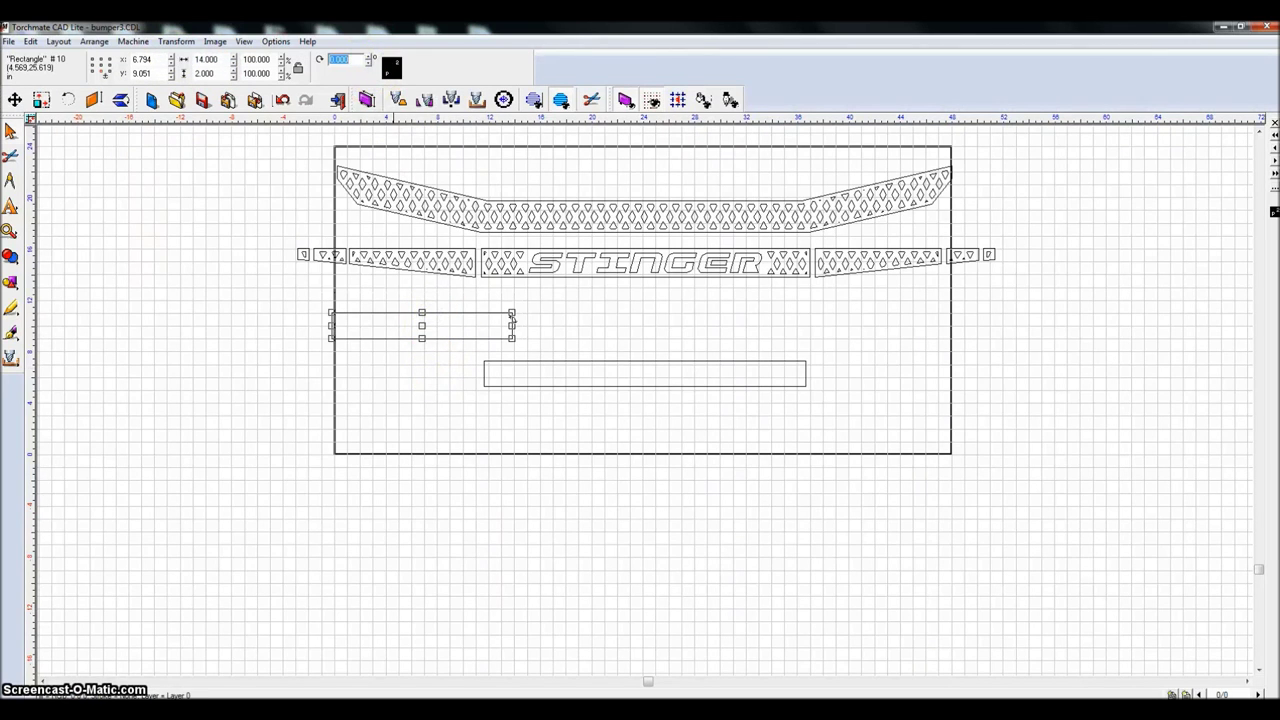
pyautogui.moveTo(512, 320); pyautogui.dragTo(512, 307)
pyautogui.hotkey('ctrl', 'd')
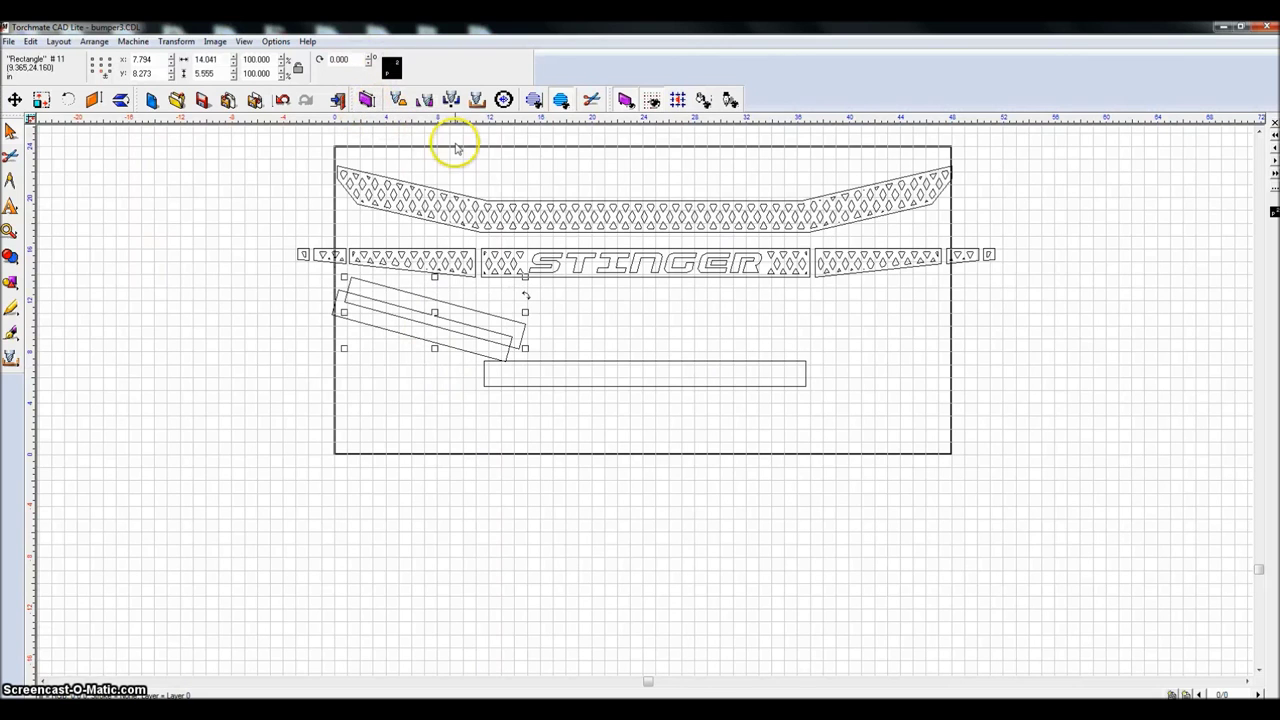
pyautogui.click(121, 100)
# Step: Move the mirrored copy to the right end, join the left bar, and select all three bars
pyautogui.moveTo(434, 312); pyautogui.dragTo(890, 350)
pyautogui.click(486, 340)
pyautogui.moveTo(484, 345); pyautogui.dragTo(477, 371)
pyautogui.moveTo(234, 281); pyautogui.dragTo(1143, 443)
pyautogui.press('a')
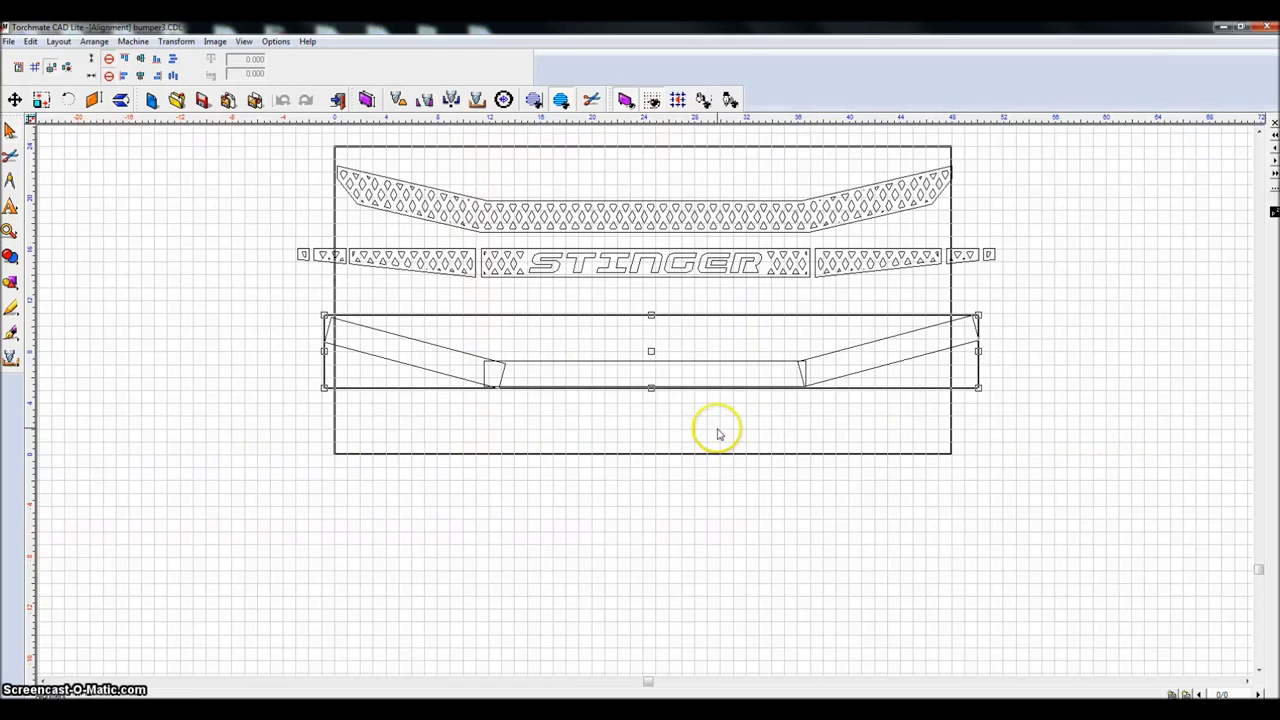
# Step: Bottom-align the three bumper bars and zoom in to check the left junction
pyautogui.click(157, 62)
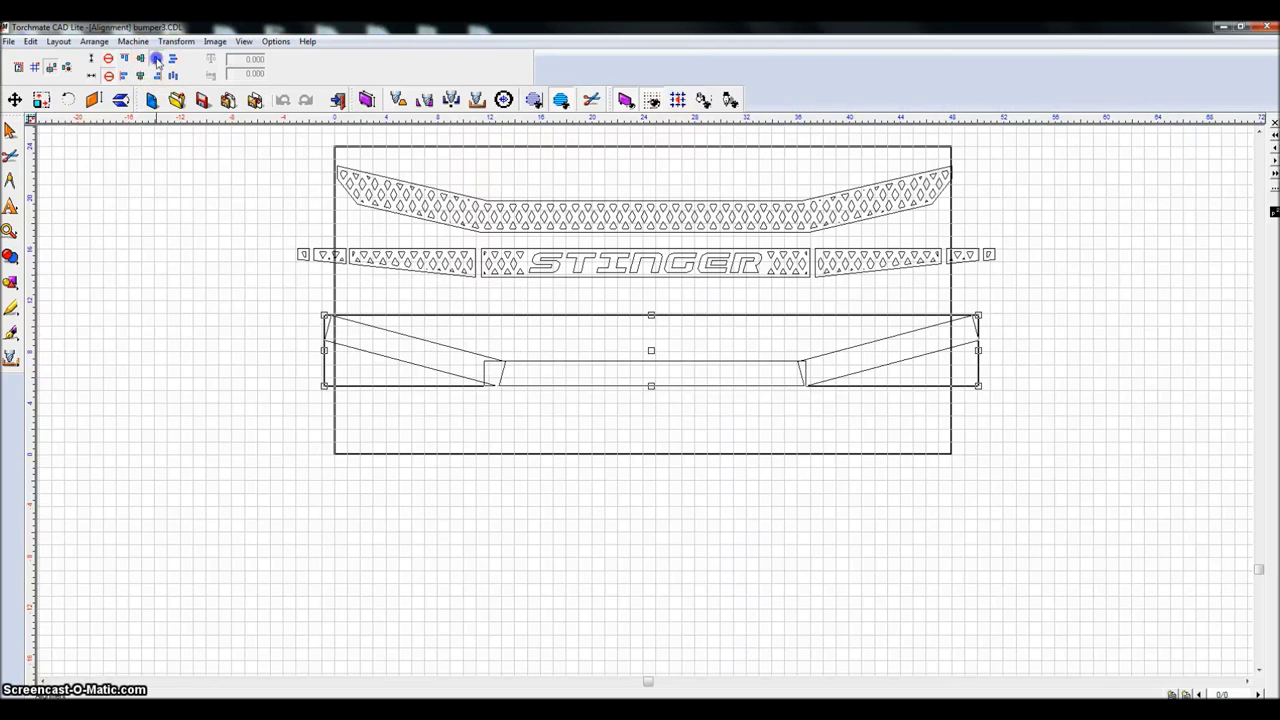
pyautogui.click(509, 406)
pyautogui.scroll(5, 649, 397)
pyautogui.scroll(3, 669, 452)
pyautogui.scroll(2, 640, 405)
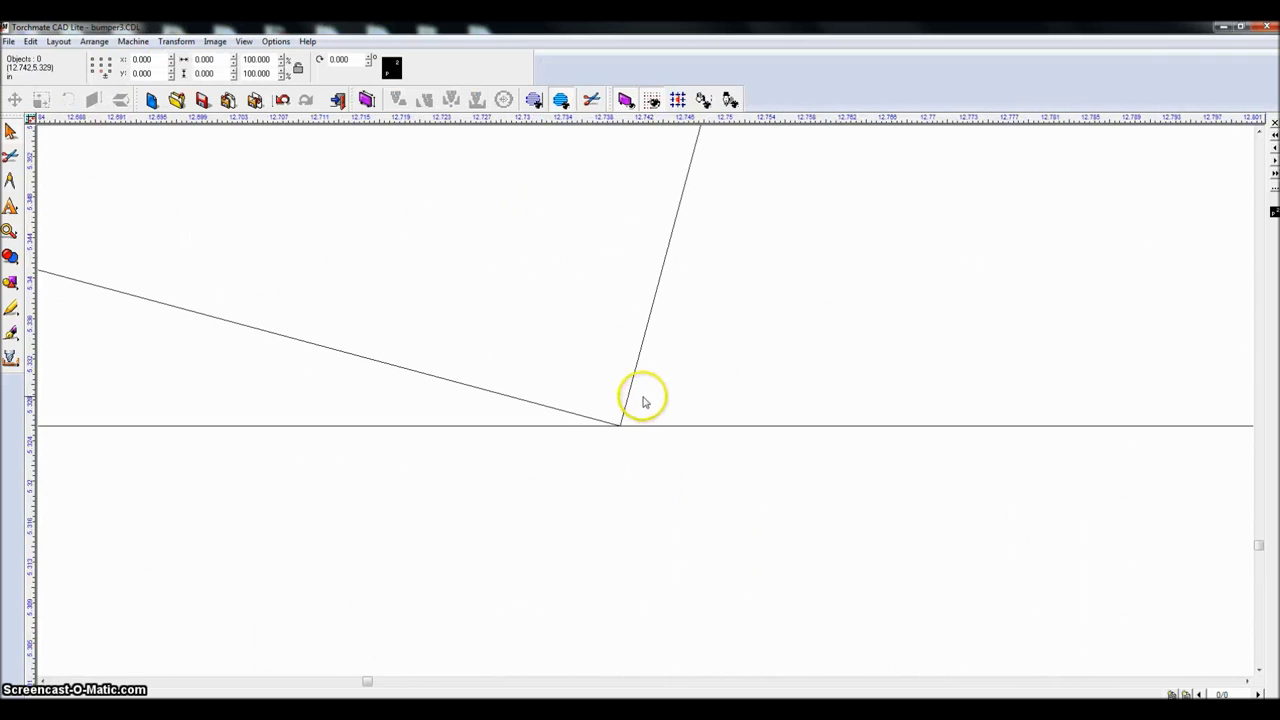
pyautogui.scroll(-5, 628, 393)
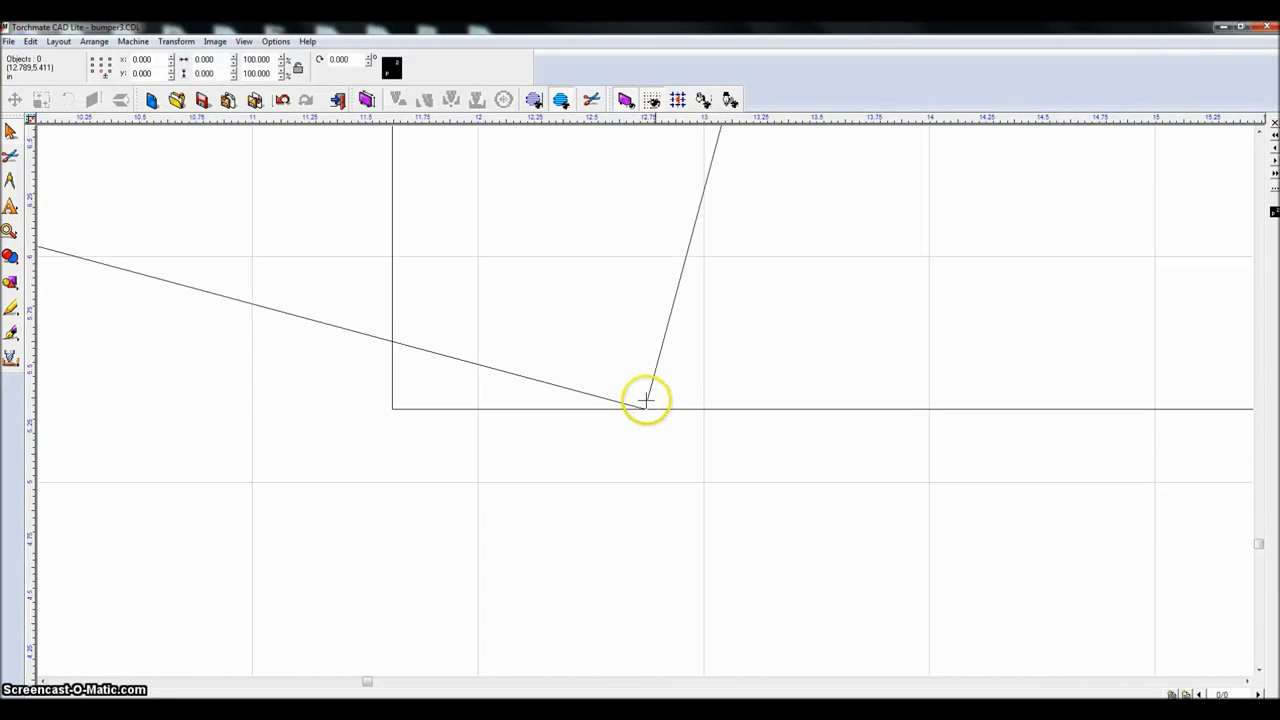
pyautogui.scroll(-3, 777, 423)
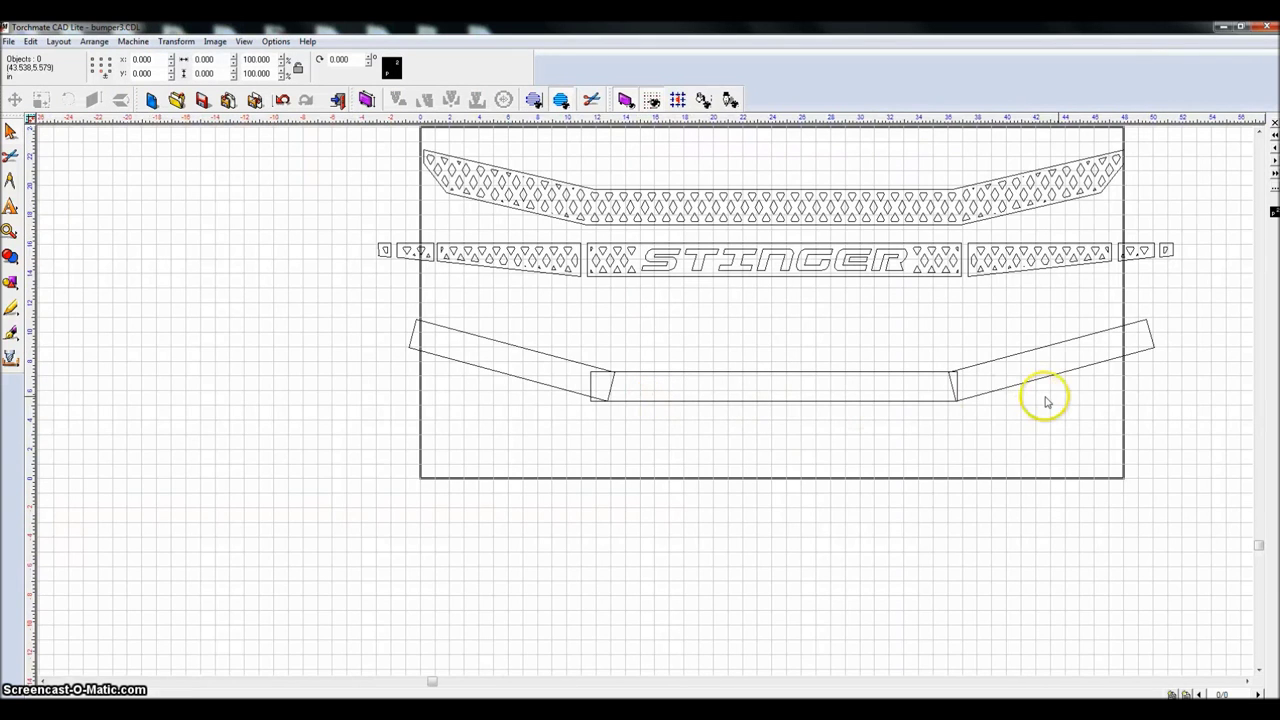
# Step: Select the right slanted bar and zoom in on its joint with the straight bar
pyautogui.click(992, 394)
pyautogui.scroll(2, 991, 391)
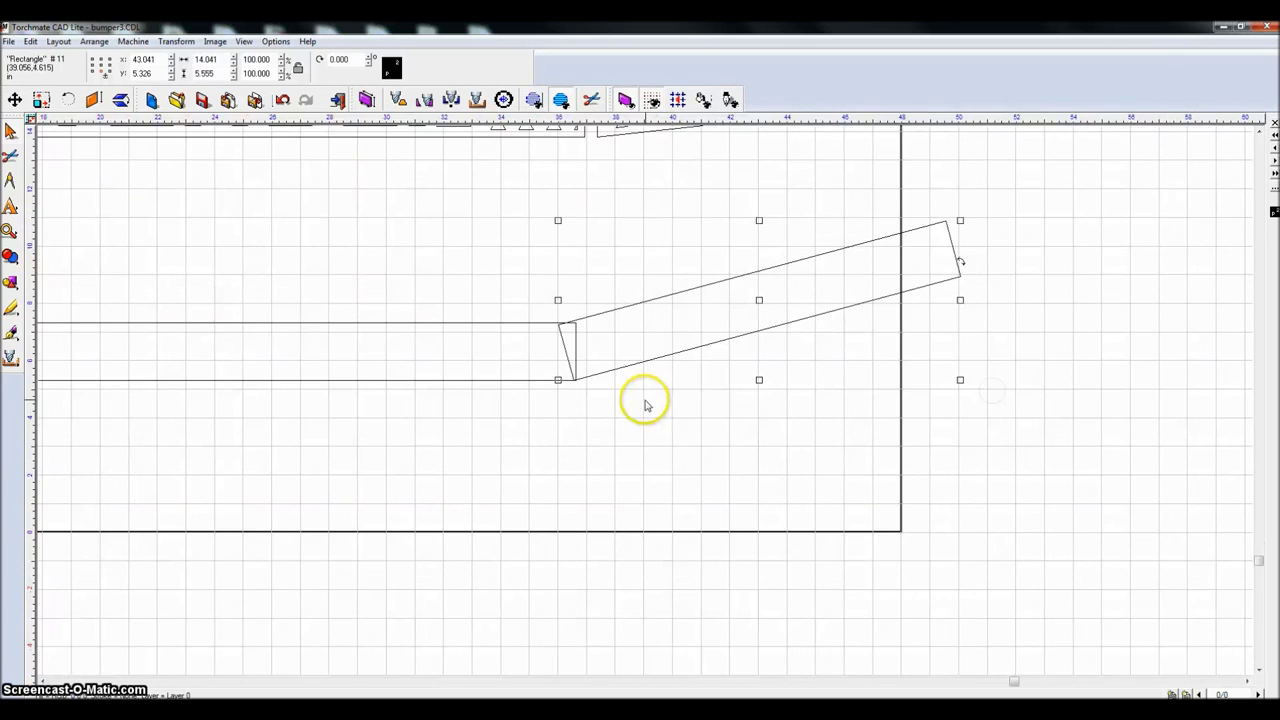
pyautogui.scroll(2, 557, 380)
pyautogui.scroll(3, 646, 404)
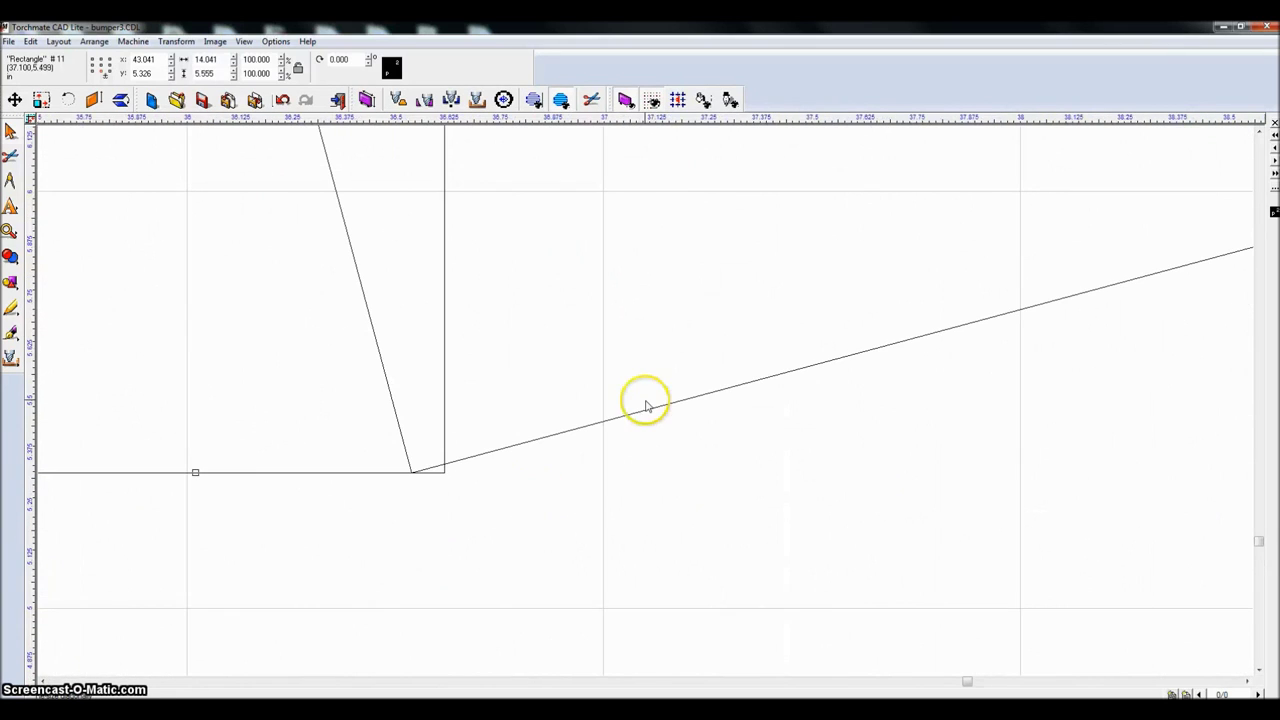
pyautogui.click(606, 420)
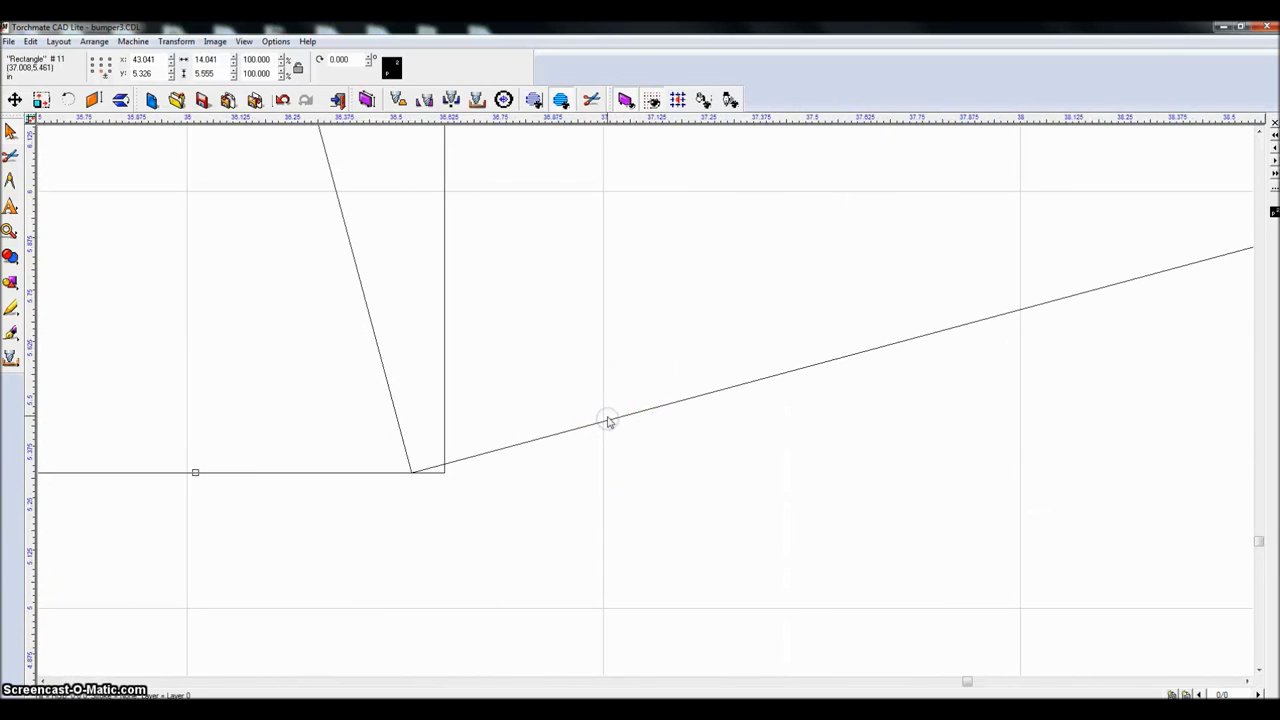
# Step: Nudge the right bar with arrow keys until its lower corner meets the straight bar's corner
pyautogui.press('Right')
pyautogui.press('Right')
pyautogui.press('Right')
pyautogui.press('Right')
pyautogui.press('Right')
pyautogui.press('Right')
pyautogui.press('Right')
pyautogui.press('Right')
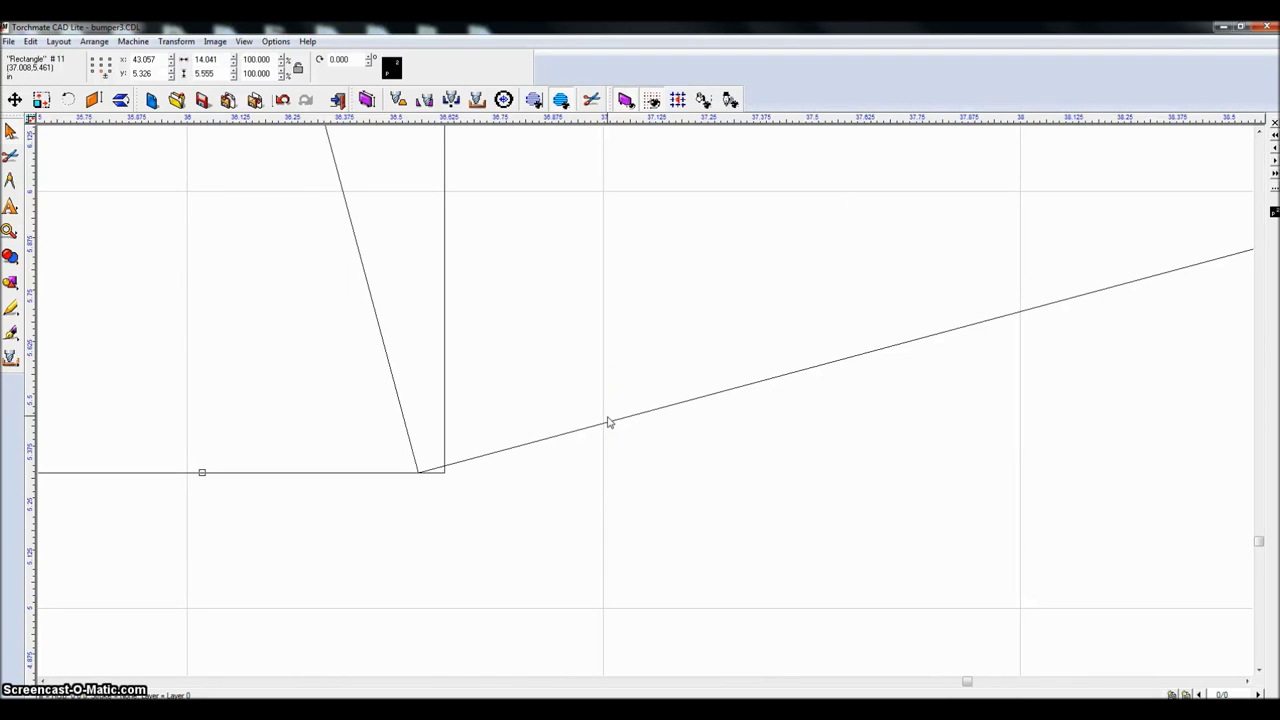
pyautogui.press('Right')
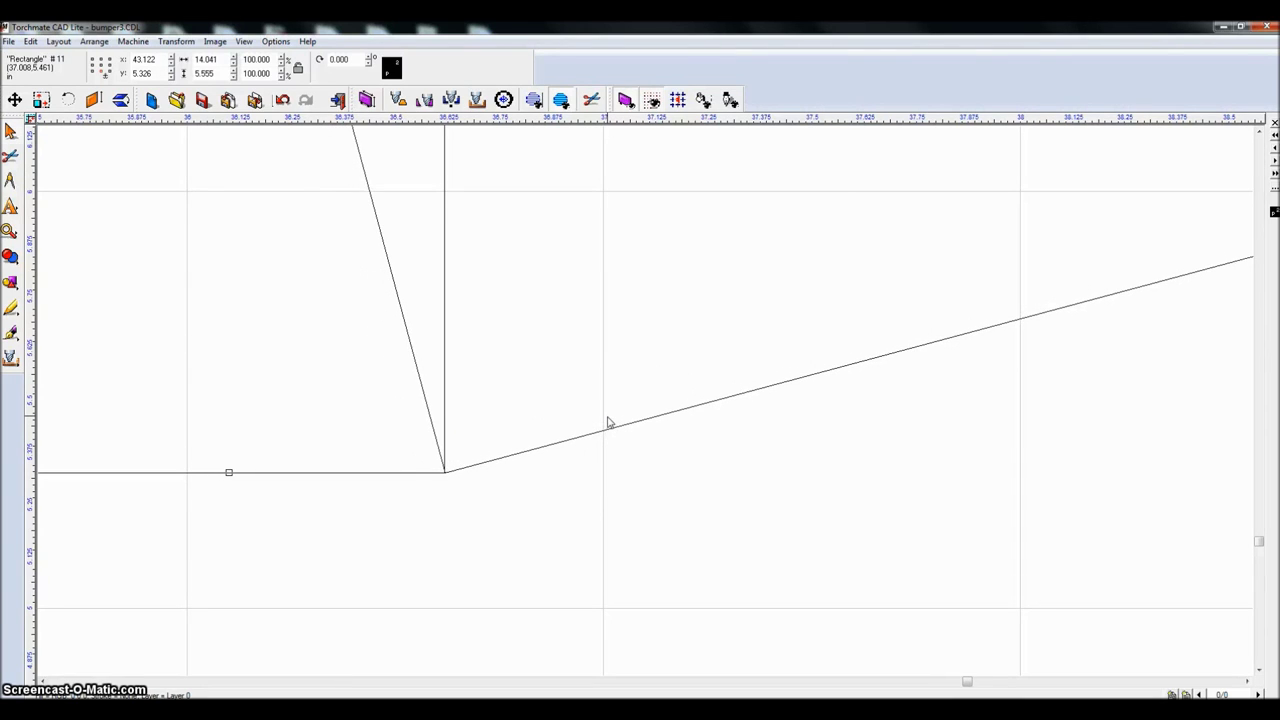
pyautogui.press('Left')
pyautogui.press('Left')
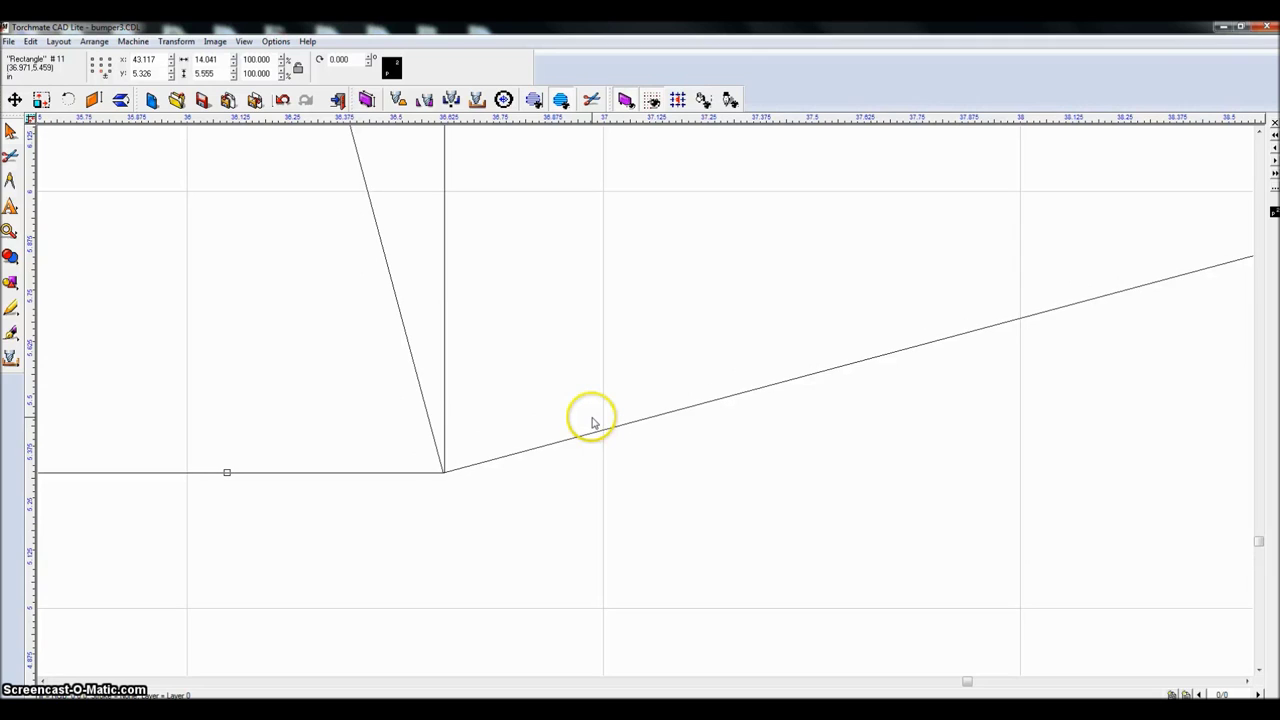
pyautogui.press('Left')
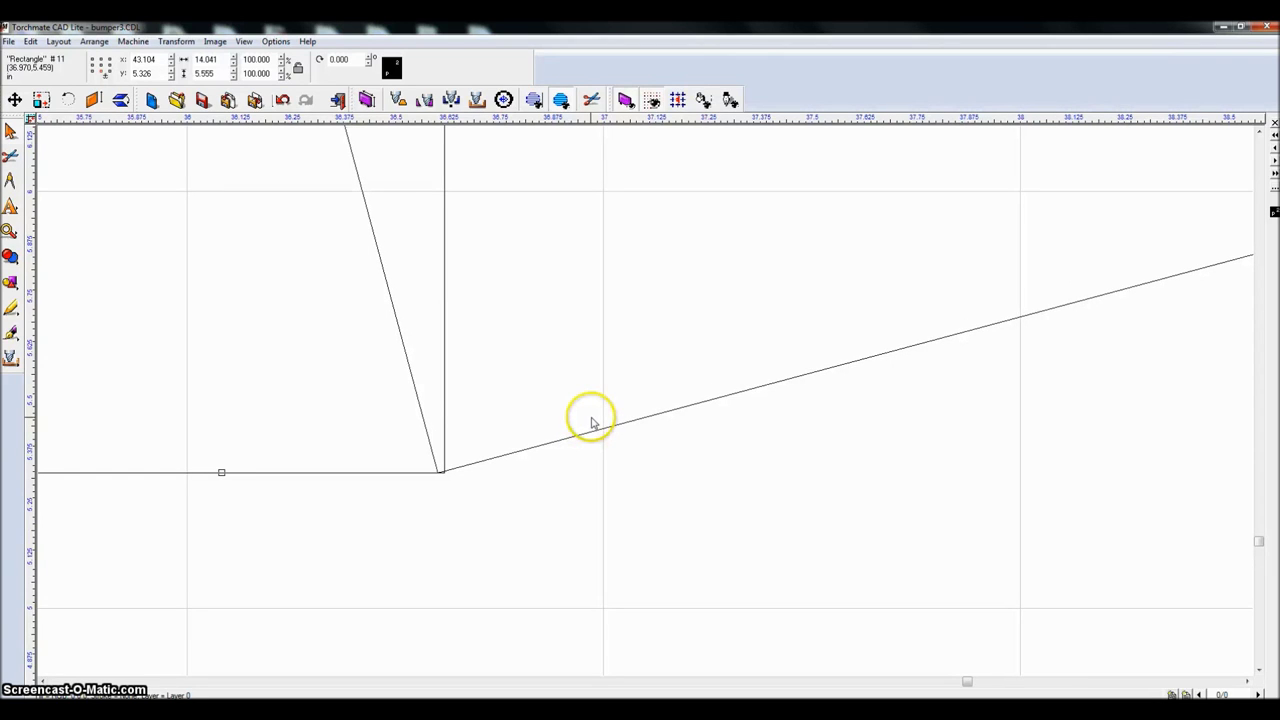
pyautogui.press('Left')
pyautogui.press('Left')
pyautogui.press('Left')
pyautogui.press('Left')
pyautogui.press('Left')
pyautogui.press('Left')
pyautogui.press('Left')
pyautogui.press('Left')
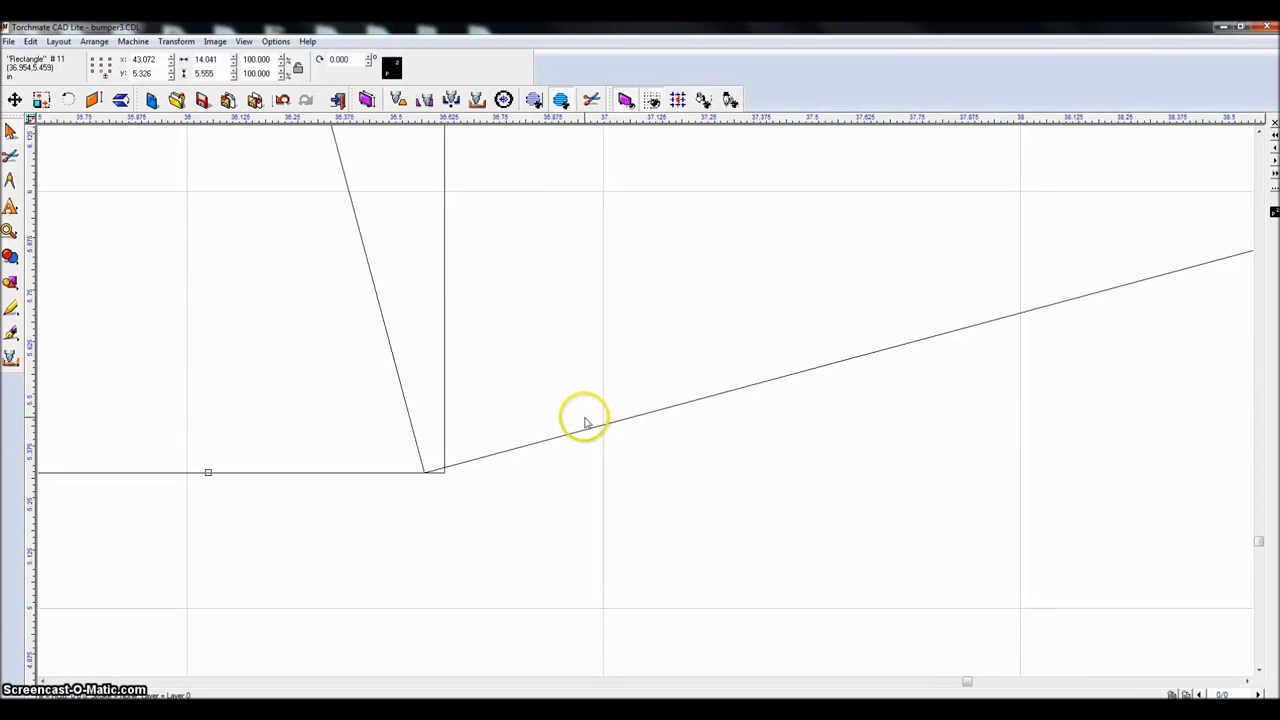
pyautogui.press('Right')
pyautogui.press('Right')
pyautogui.press('Right')
pyautogui.press('Right')
pyautogui.press('Right')
pyautogui.press('Right')
pyautogui.press('Right')
pyautogui.press('Right')
pyautogui.press('Right')
pyautogui.press('Right')
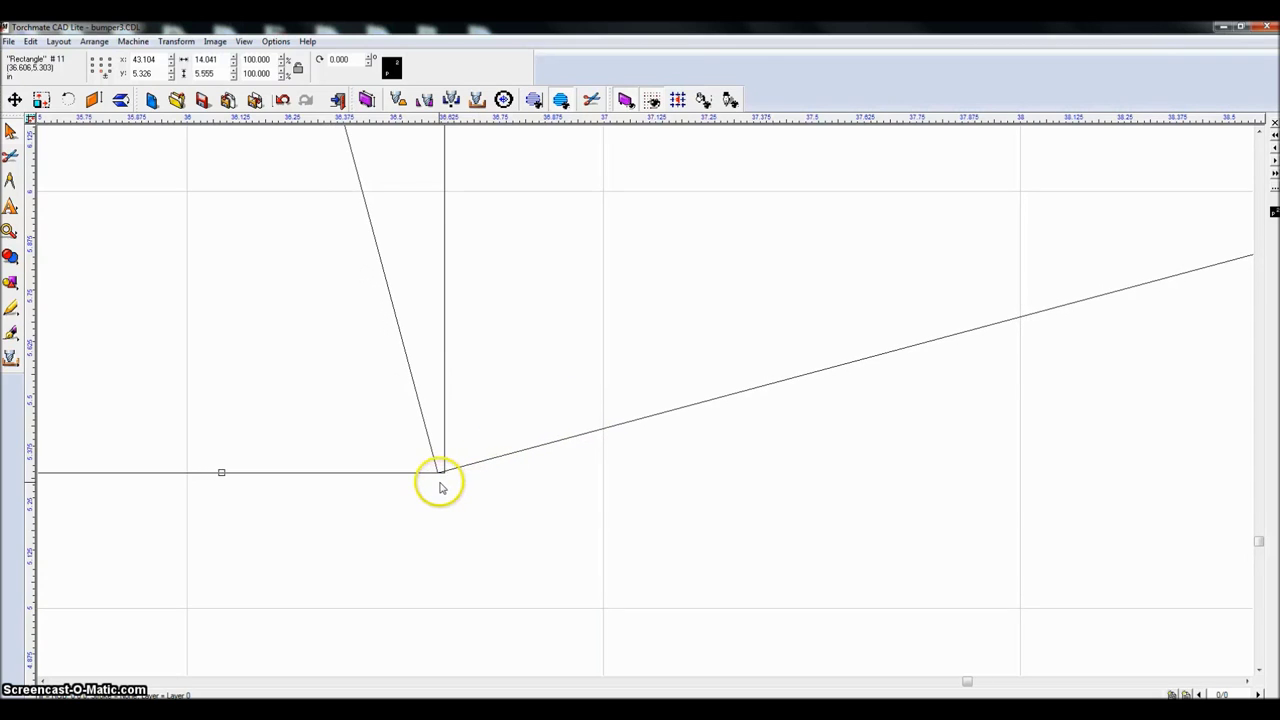
pyautogui.scroll(5, 646, 405)
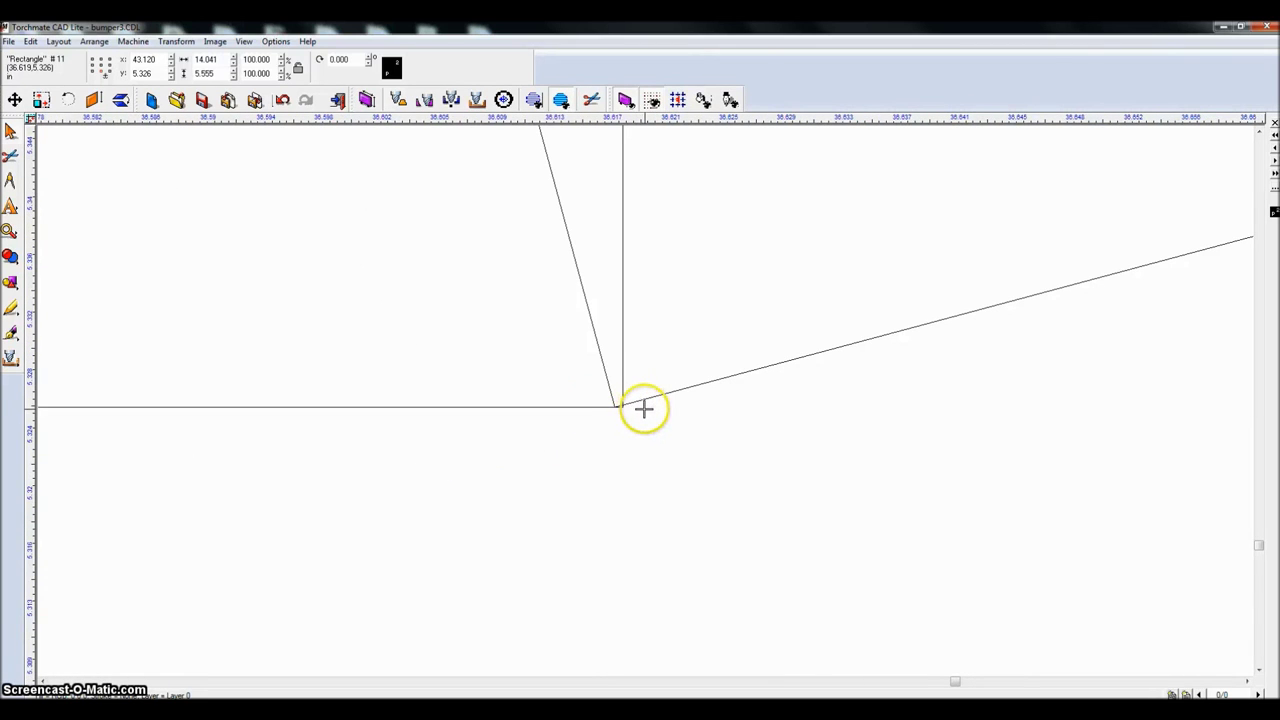
pyautogui.press('Right')
pyautogui.press('Right')
pyautogui.press('Right')
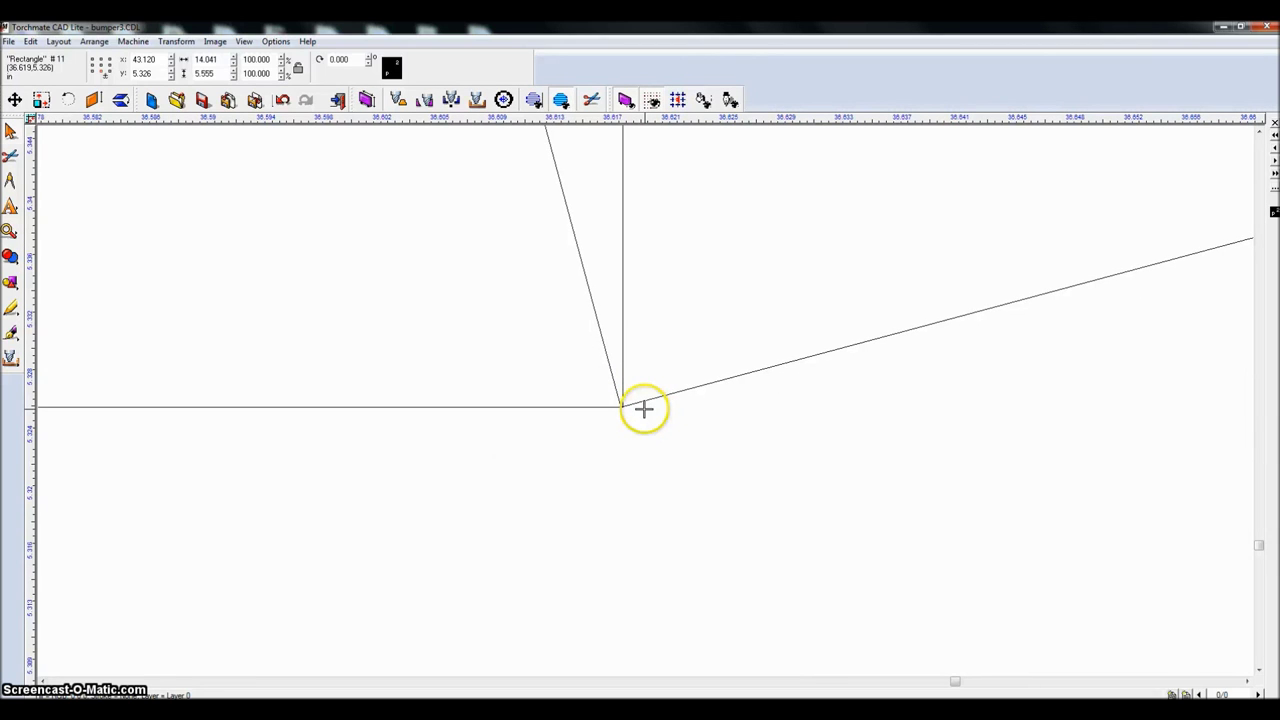
pyautogui.scroll(-5, 632, 398)
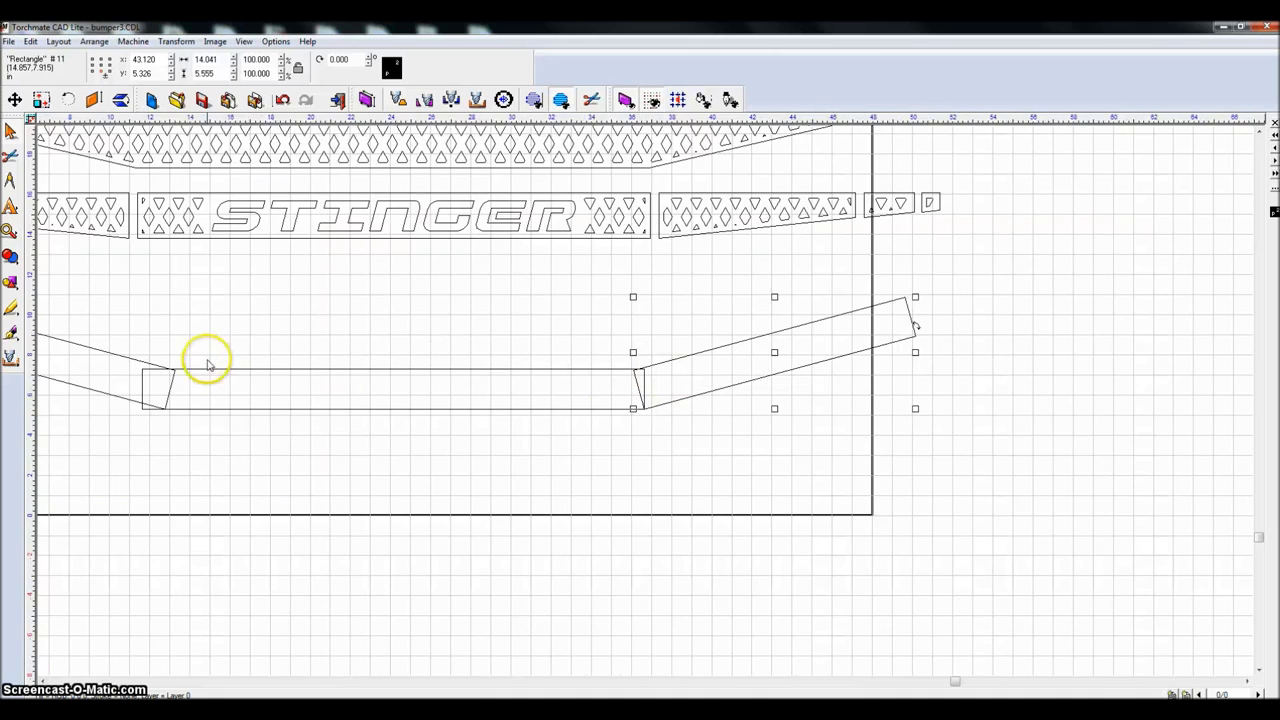
# Step: Nudge the left angled bar left until its lower corner meets the straight bar's bottom-left corner
pyautogui.scroll(-3, 634, 409)
pyautogui.scroll(5, 643, 400)
pyautogui.click(471, 271)
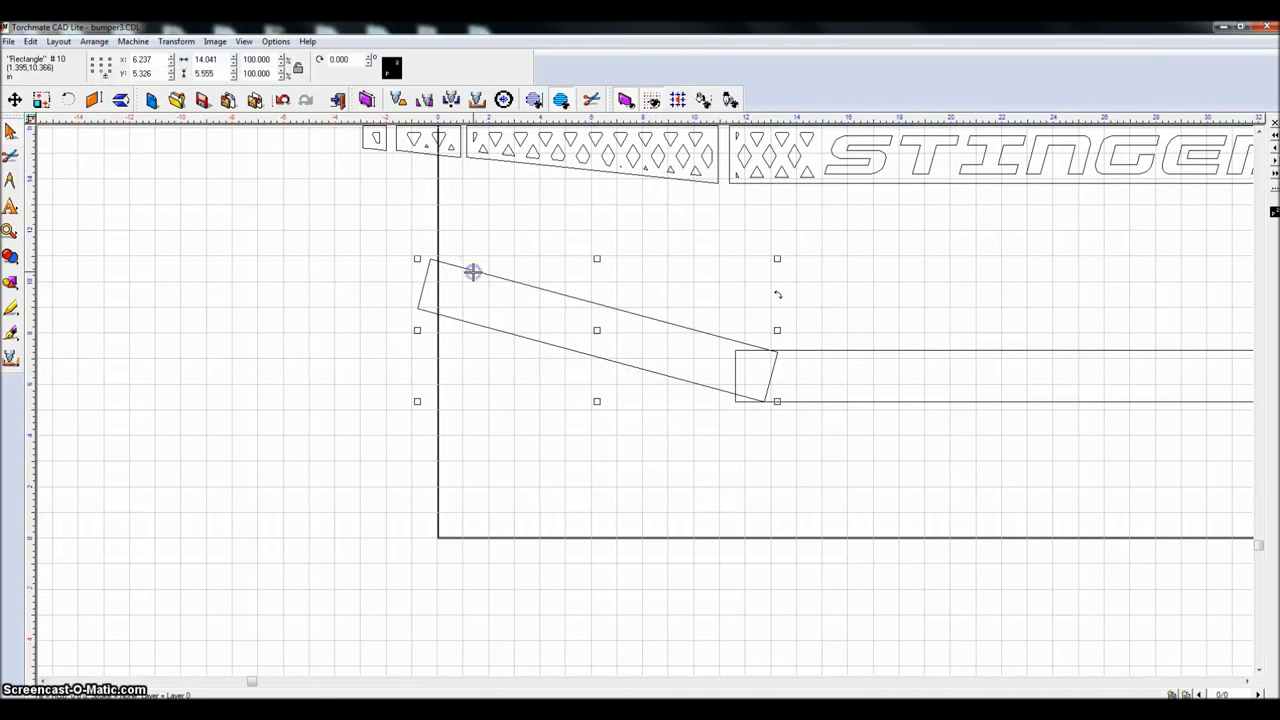
pyautogui.scroll(3, 646, 402)
pyautogui.scroll(2, 636, 408)
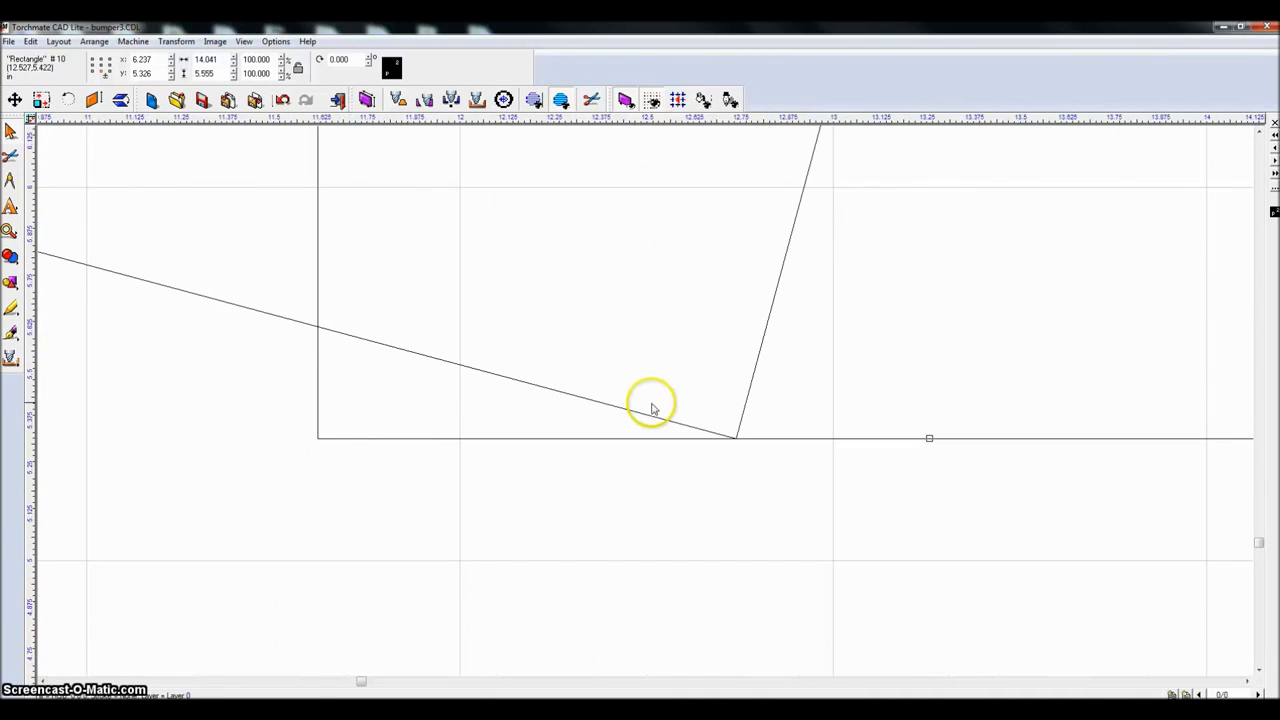
pyautogui.press('Left')
pyautogui.press('Left')
pyautogui.press('Left')
pyautogui.press('Left')
pyautogui.press('Left')
pyautogui.press('Left')
pyautogui.press('Left')
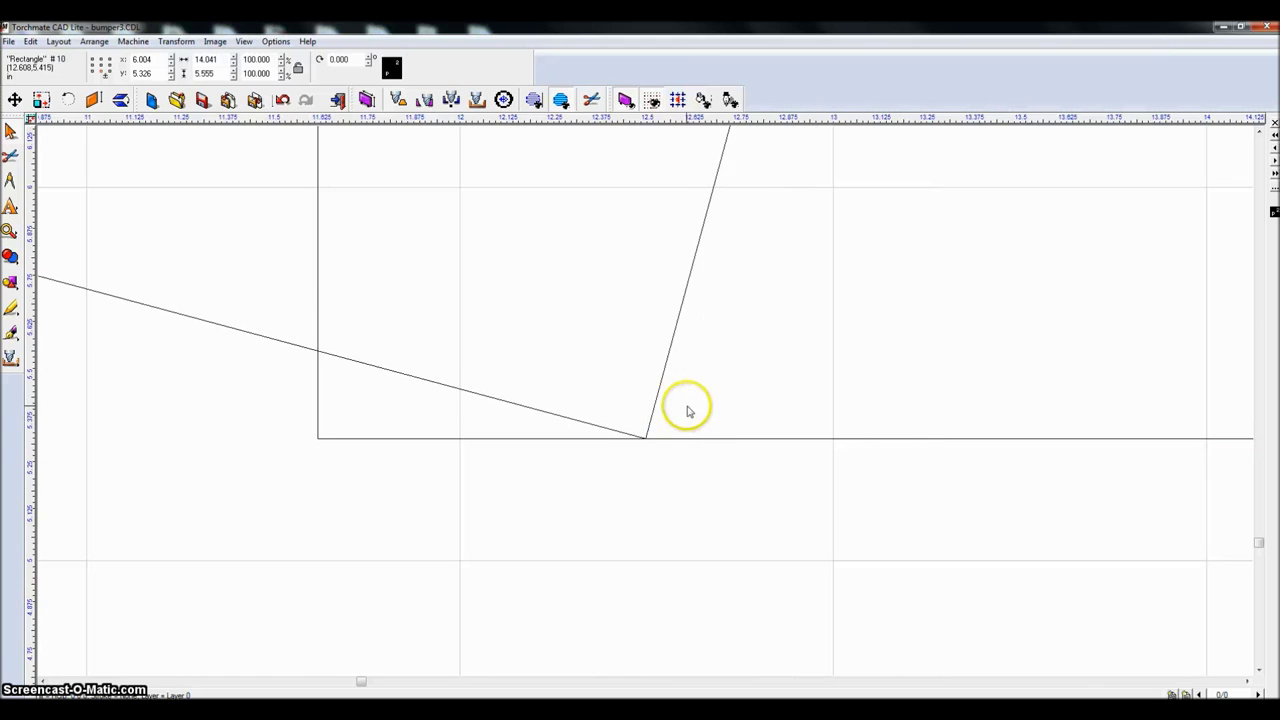
pyautogui.press('Left')
pyautogui.press('Left')
pyautogui.press('Left')
pyautogui.press('Left')
pyautogui.press('Left')
pyautogui.press('Left')
pyautogui.press('Left')
pyautogui.press('Left')
pyautogui.press('Left')
pyautogui.press('Left')
pyautogui.press('Left')
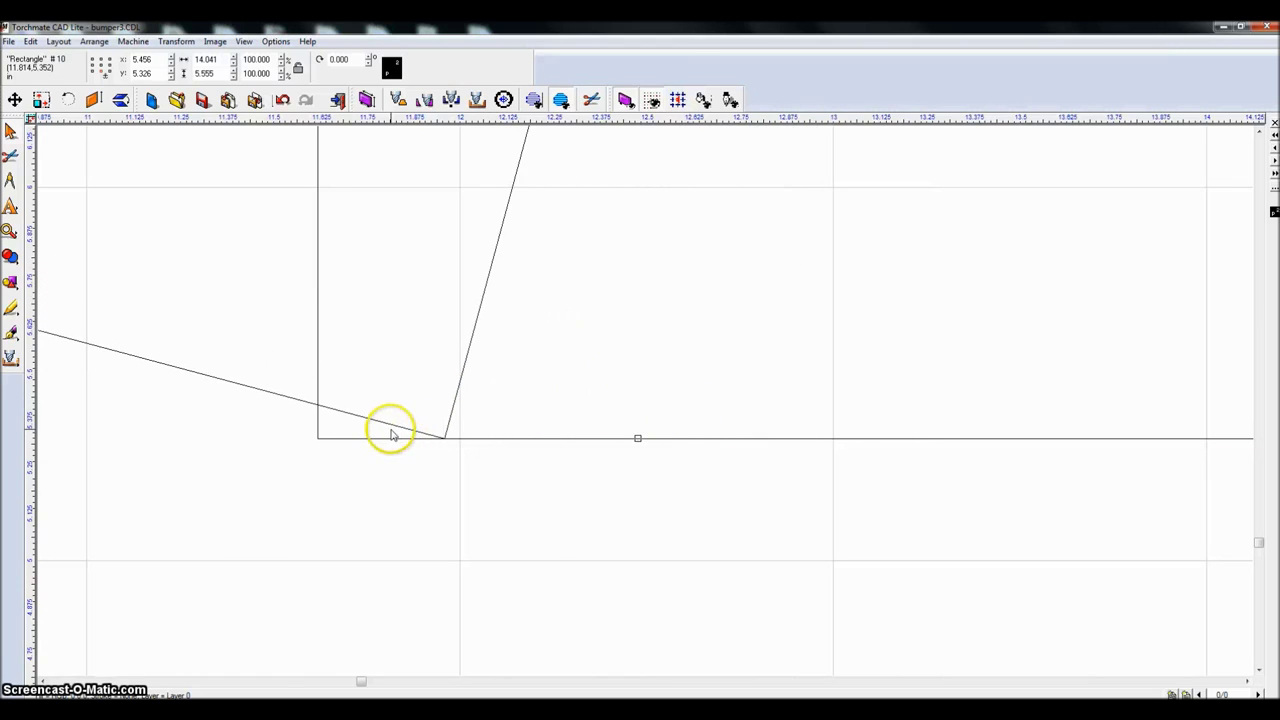
pyautogui.press('Left')
pyautogui.press('Left')
pyautogui.press('Left')
pyautogui.press('Left')
pyautogui.press('Left')
pyautogui.scroll(2, 320, 446)
pyautogui.scroll(1, 646, 406)
pyautogui.press('Left')
pyautogui.press('Left')
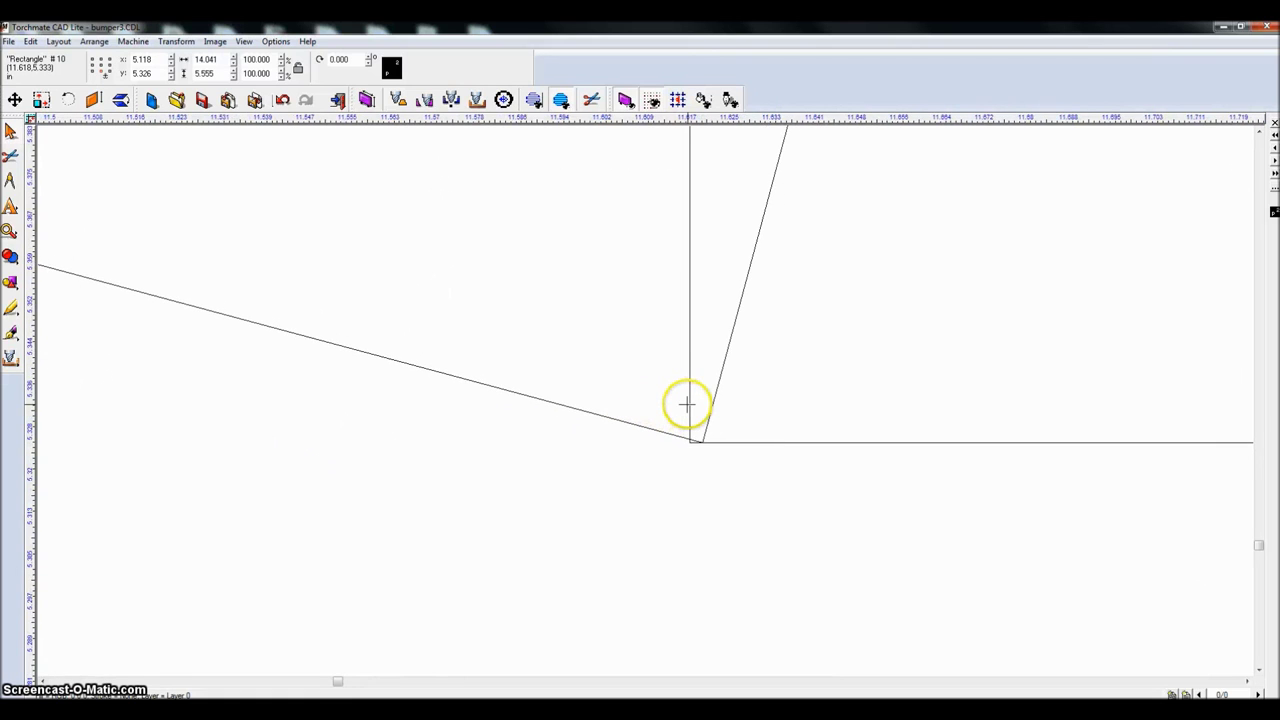
pyautogui.press('Left')
# Step: Box-select all three bumper bars together
pyautogui.scroll(-3, 651, 403)
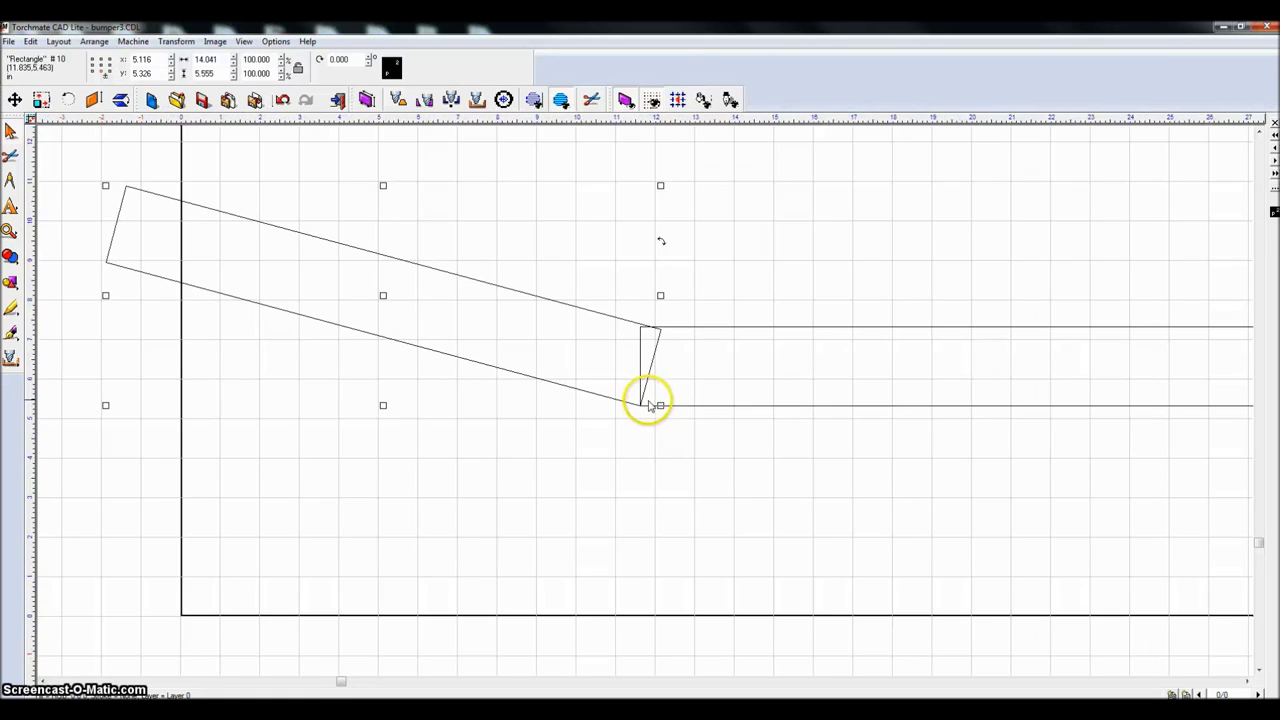
pyautogui.scroll(-3, 646, 406)
pyautogui.moveTo(438, 341); pyautogui.dragTo(975, 444)
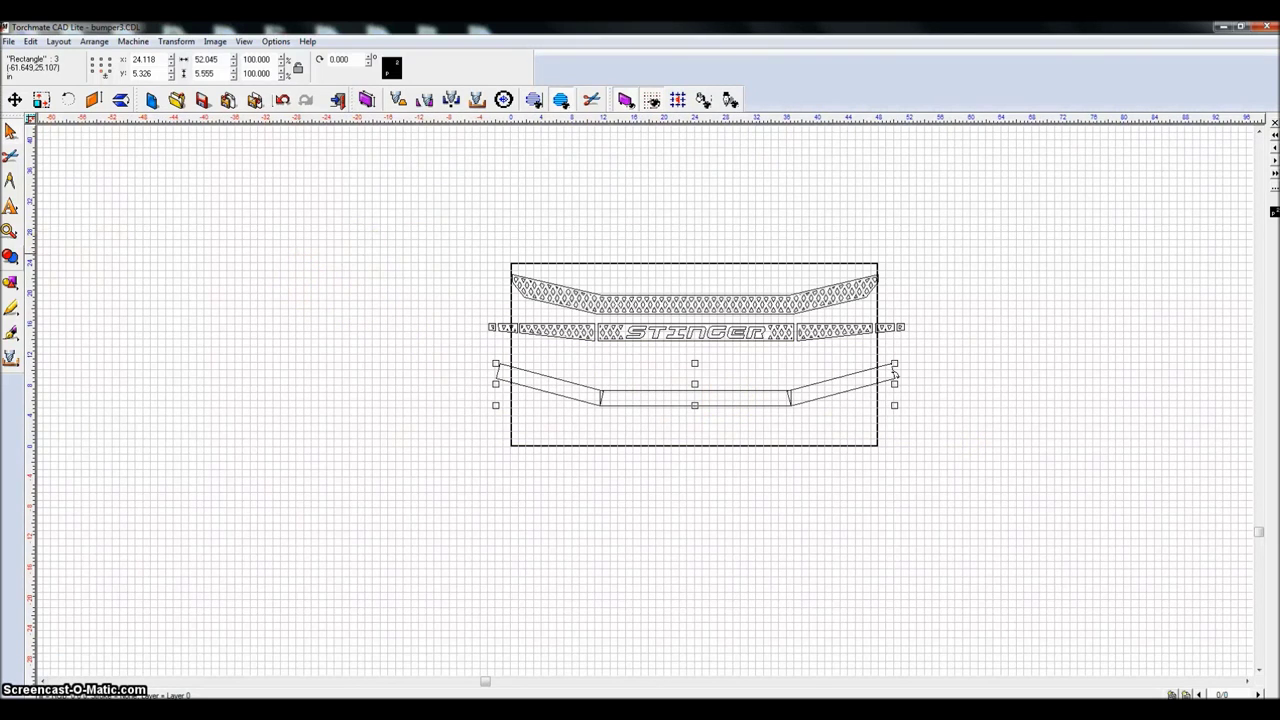
# Step: Weld the three selected bars into one continuous bent bumper outline, then deselect
pyautogui.click(10, 256)
pyautogui.click(48, 262)
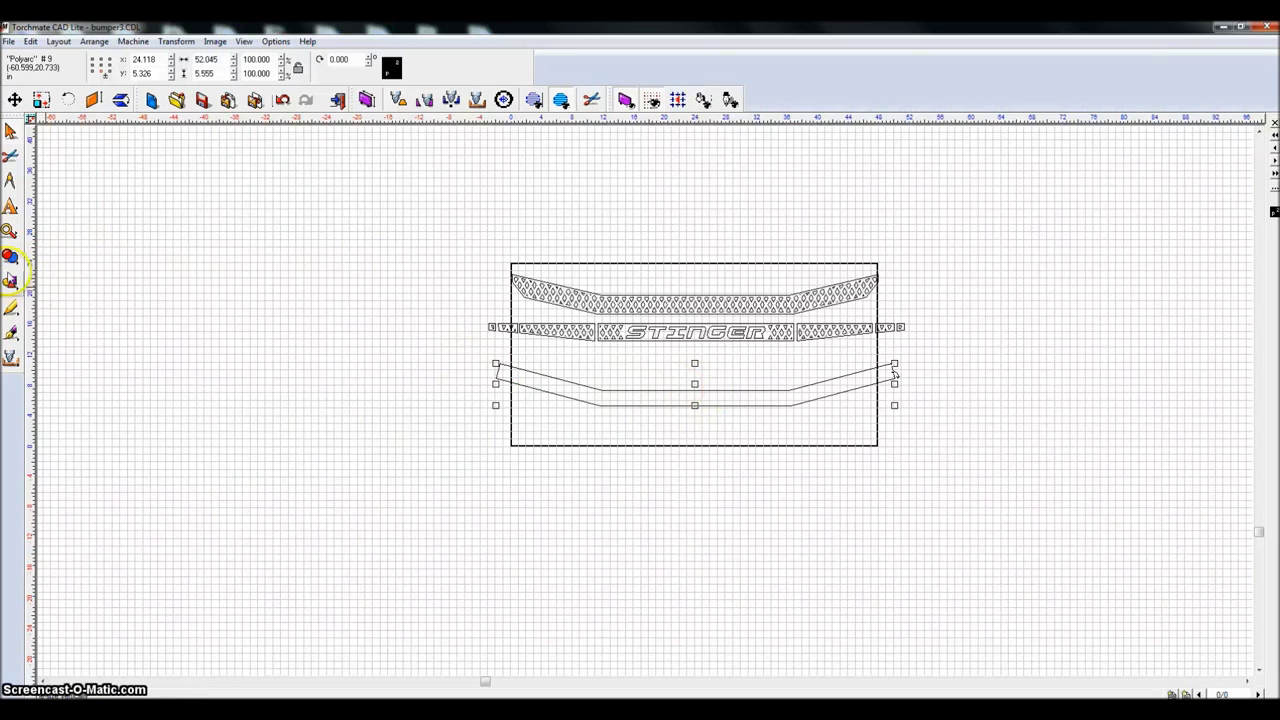
pyautogui.click(9, 257)
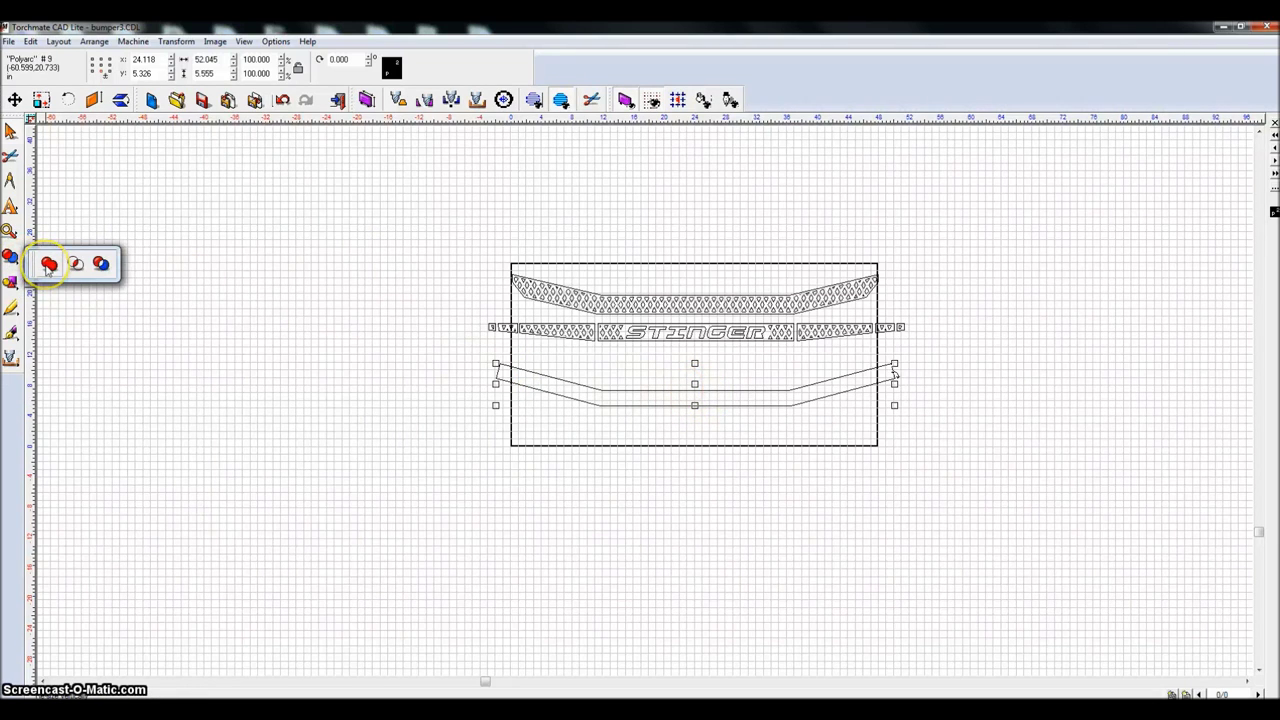
pyautogui.click(246, 331)
pyautogui.scroll(2, 580, 417)
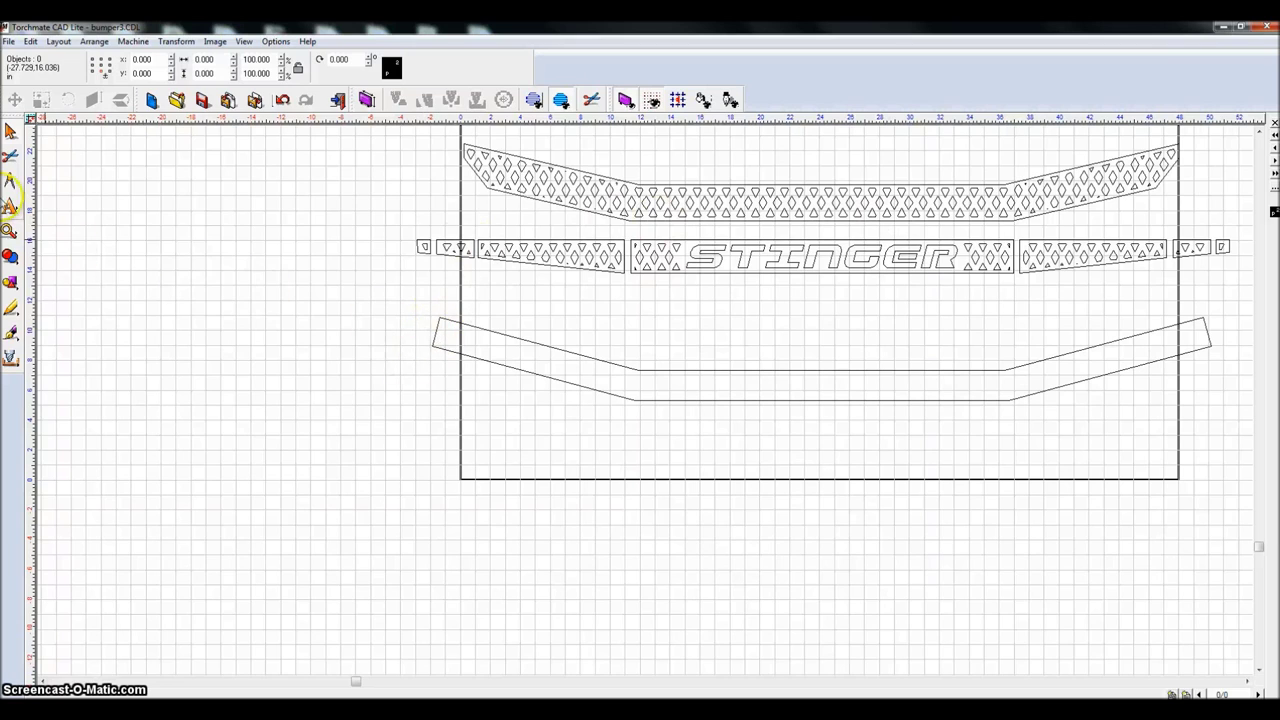
# Step: Draw a small upright rectangle to the left of the bumper
pyautogui.click(10, 259)
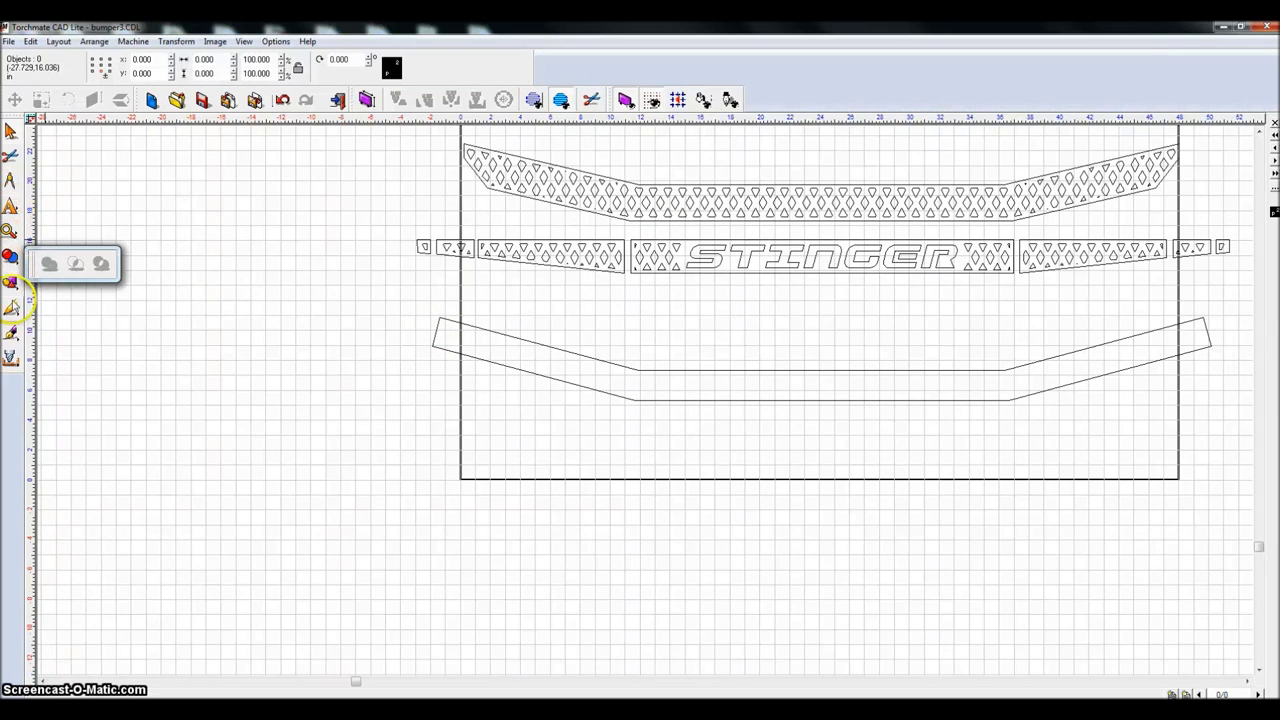
pyautogui.click(11, 283)
pyautogui.click(101, 289)
pyautogui.moveTo(293, 268); pyautogui.dragTo(306, 298)
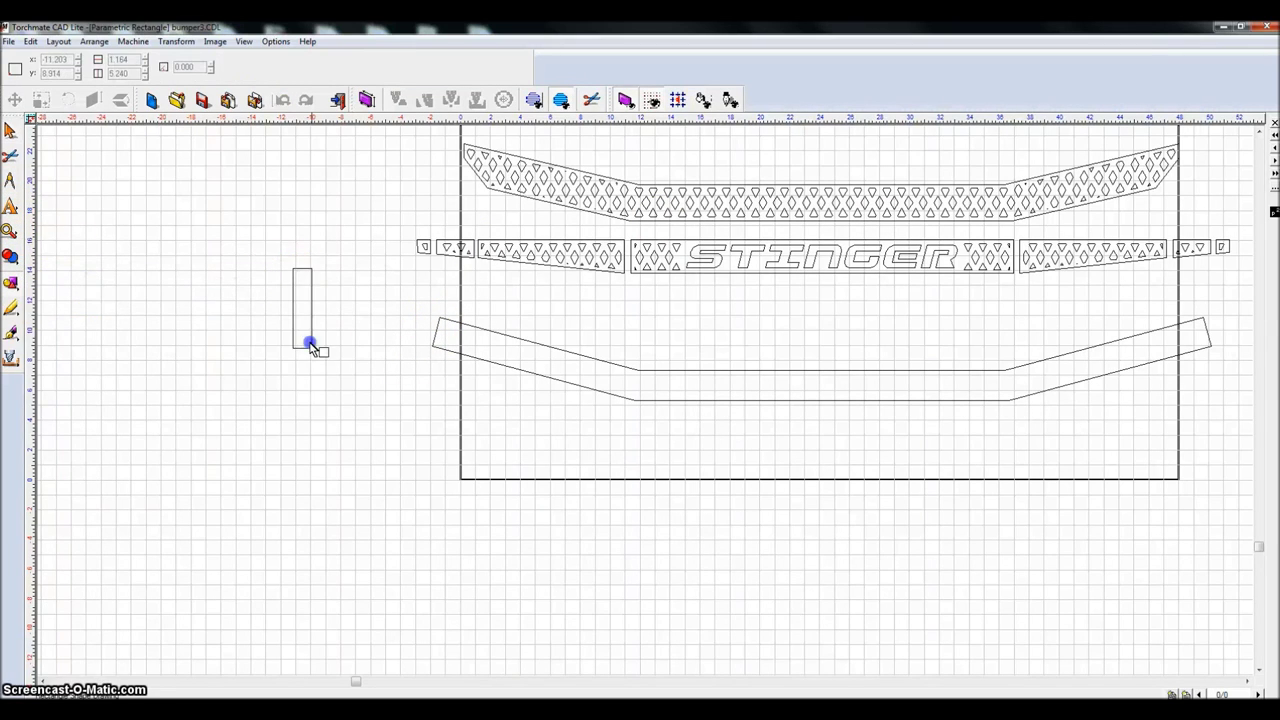
pyautogui.moveTo(323, 352); pyautogui.dragTo(323, 350)
# Step: Move the small rectangle onto the left angled bar's tip as an end plate
pyautogui.click(10, 130)
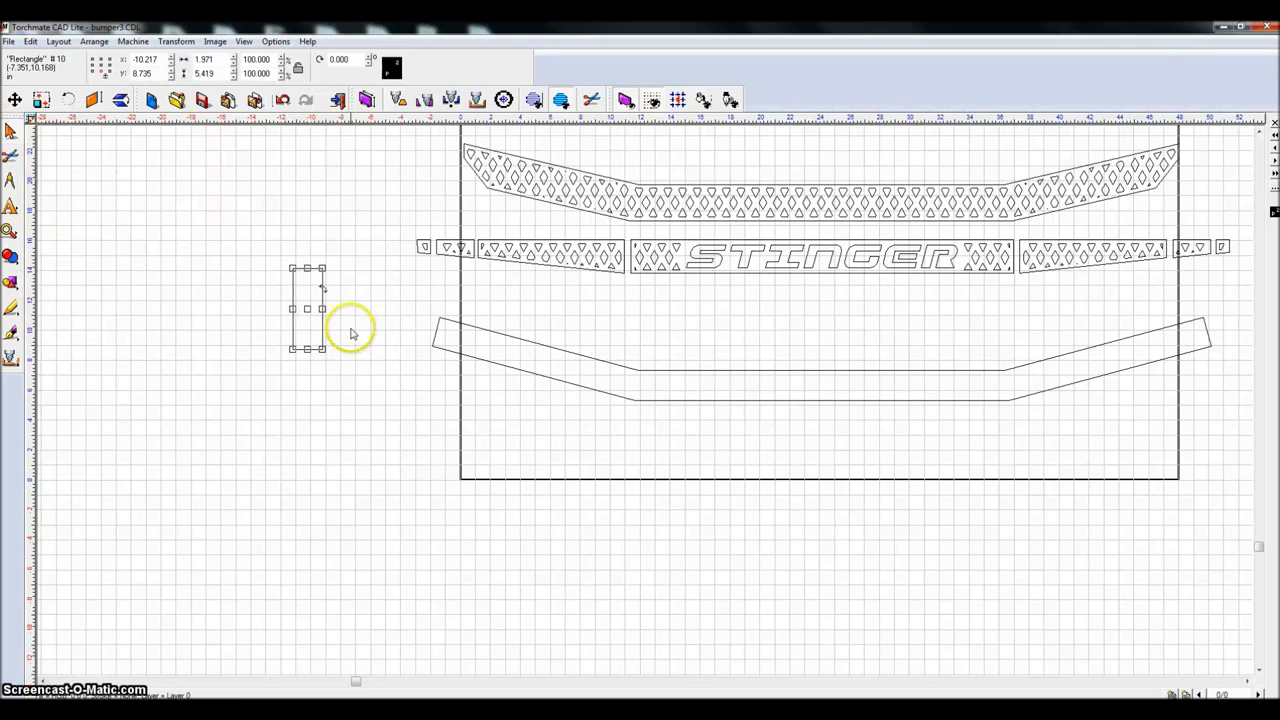
pyautogui.moveTo(307, 308); pyautogui.dragTo(424, 338)
pyautogui.scroll(5, 660, 405)
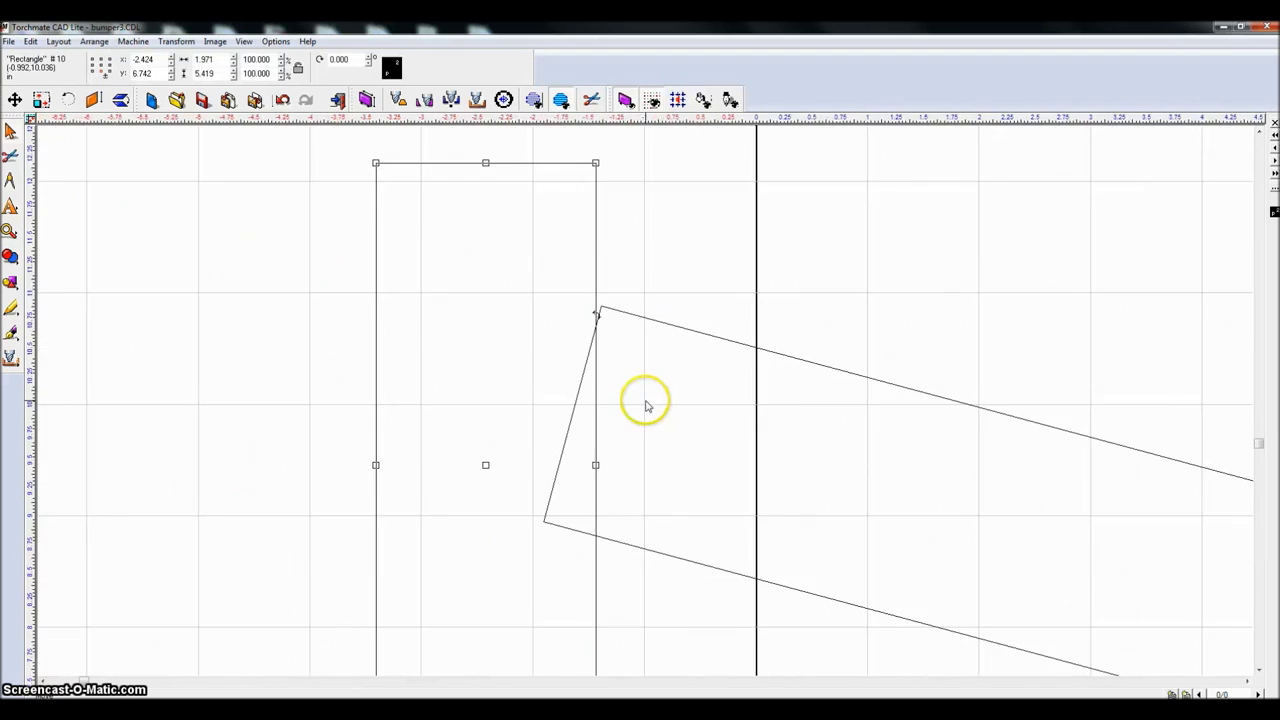
pyautogui.press('Right')
pyautogui.press('Right')
pyautogui.press('Right')
pyautogui.press('Right')
pyautogui.press('Right')
pyautogui.scroll(2, 645, 403)
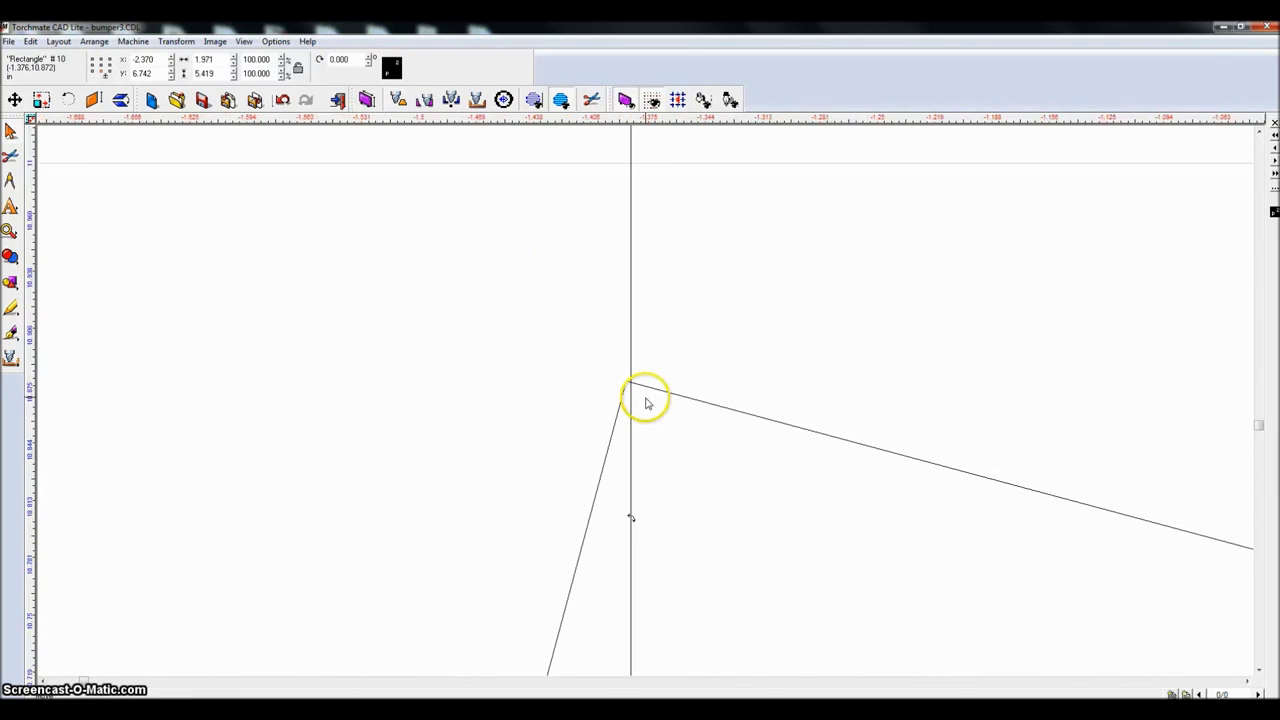
pyautogui.scroll(-1, 648, 410)
pyautogui.scroll(-2, 648, 410)
# Step: Duplicate the end plate with Ctrl+D and place the copy over the bumper's right end
pyautogui.hotkey('ctrl', 'd')
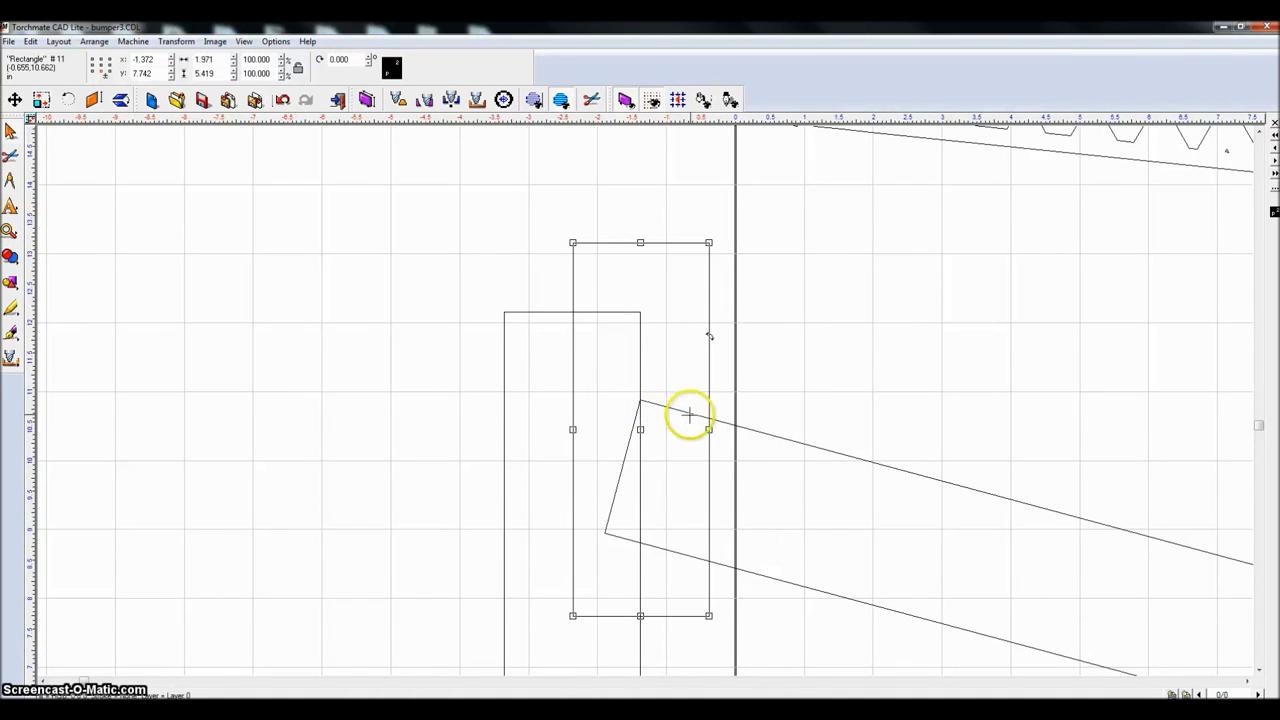
pyautogui.scroll(-3, 691, 414)
pyautogui.moveTo(622, 401); pyautogui.dragTo(1234, 425)
pyautogui.scroll(-2, 1234, 425)
pyautogui.scroll(5, 657, 400)
pyautogui.moveTo(517, 434); pyautogui.dragTo(866, 389)
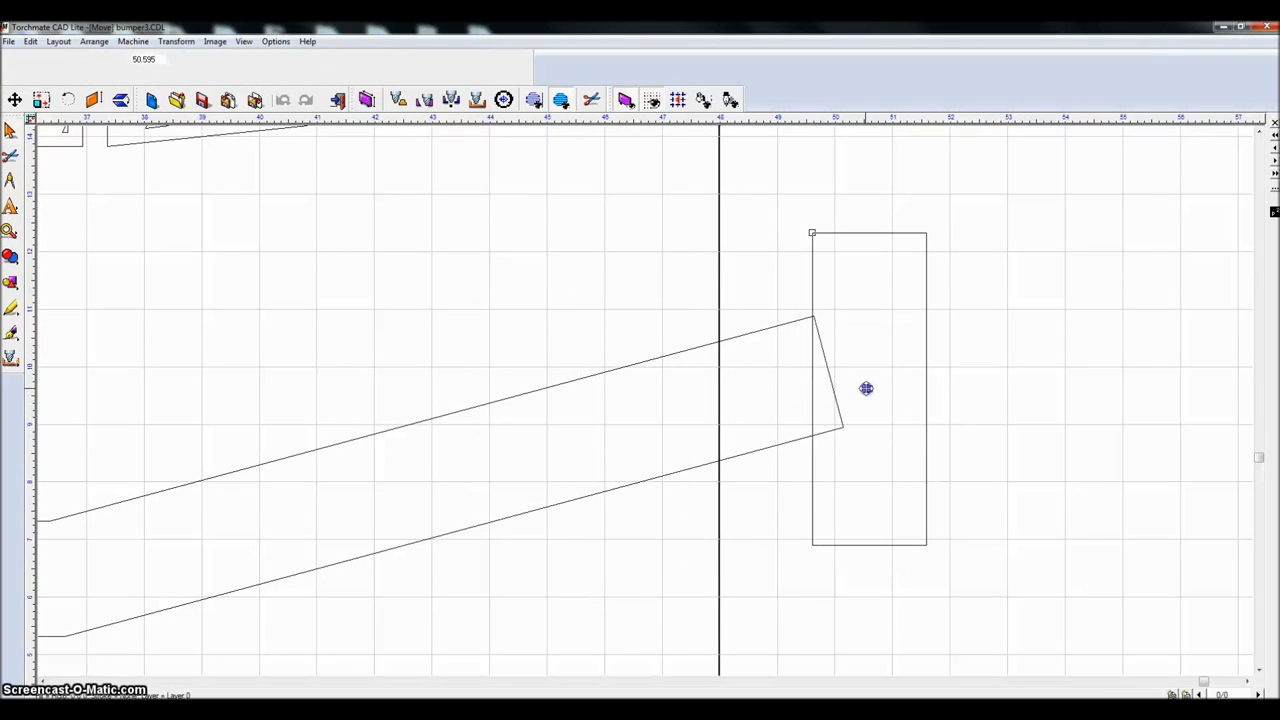
pyautogui.scroll(5, 566, 306)
pyautogui.scroll(-3, 606, 311)
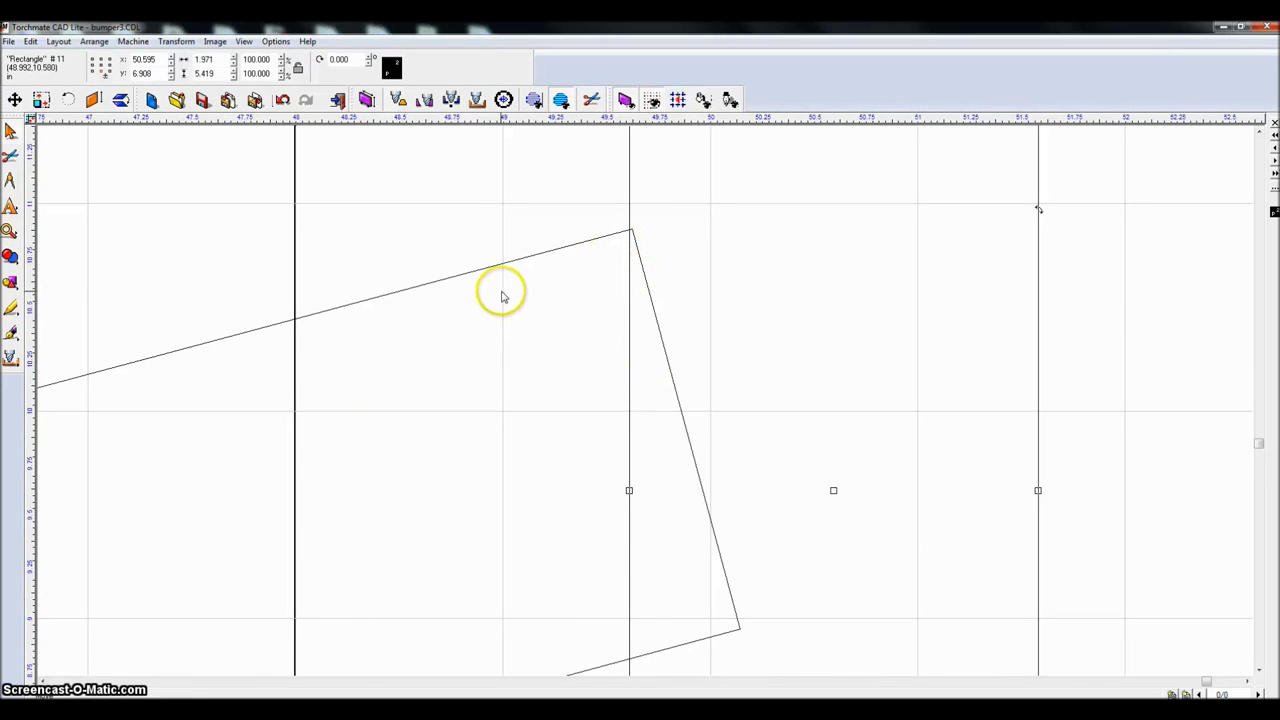
# Step: Nudge the right end plate to x 50.608 against the bar's corner
pyautogui.scroll(3, 632, 234)
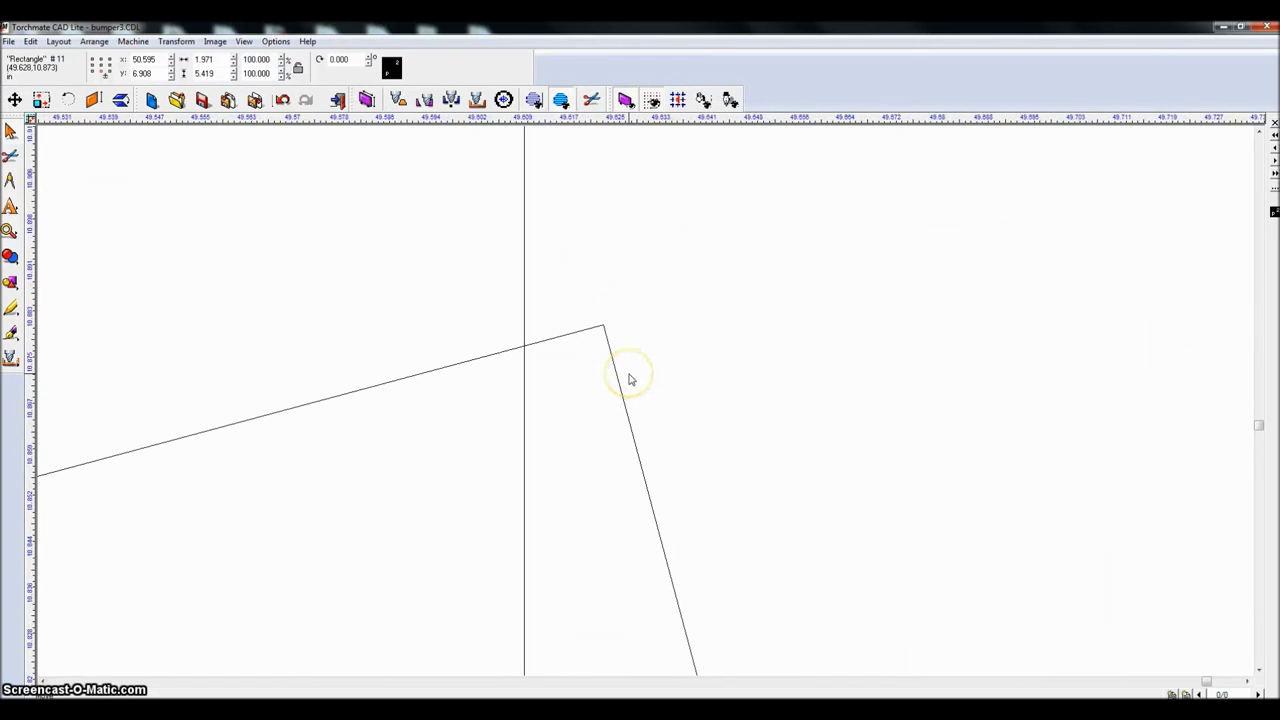
pyautogui.press('Right')
pyautogui.press('Right')
pyautogui.press('Right')
pyautogui.press('Right')
pyautogui.press('Right')
pyautogui.press('Right')
pyautogui.press('Right')
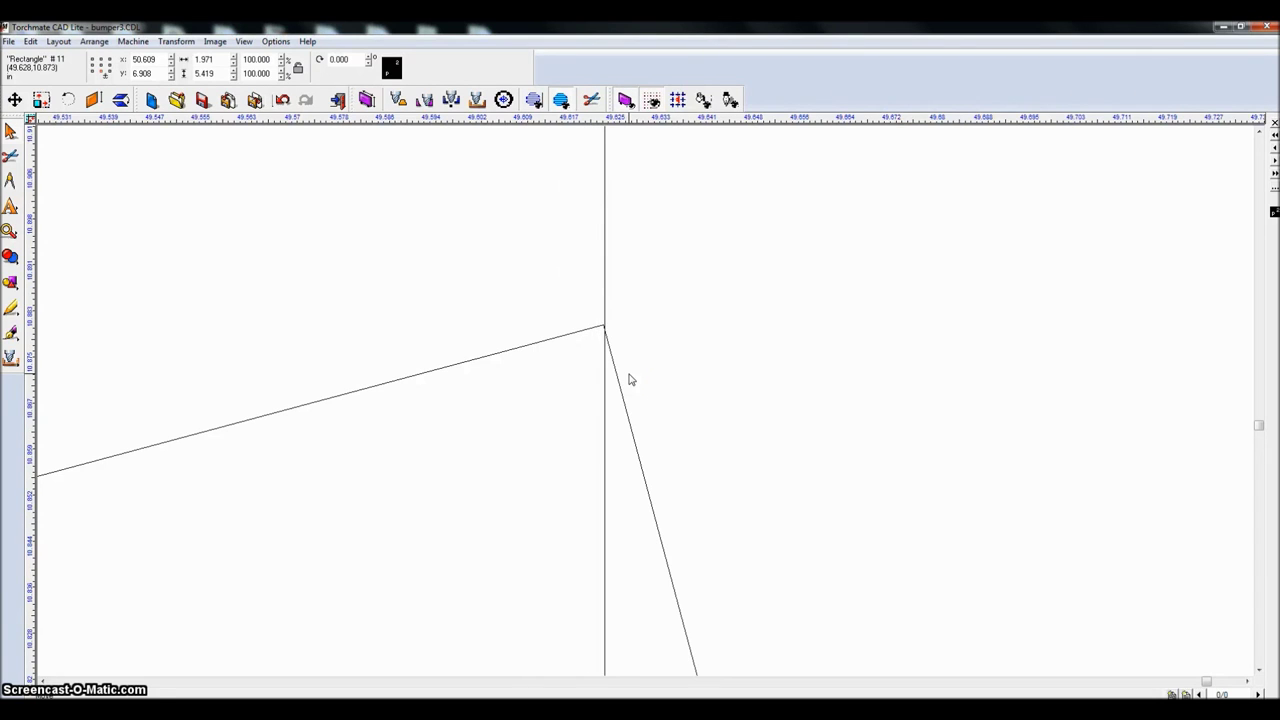
pyautogui.scroll(1, 626, 370)
pyautogui.press('Left')
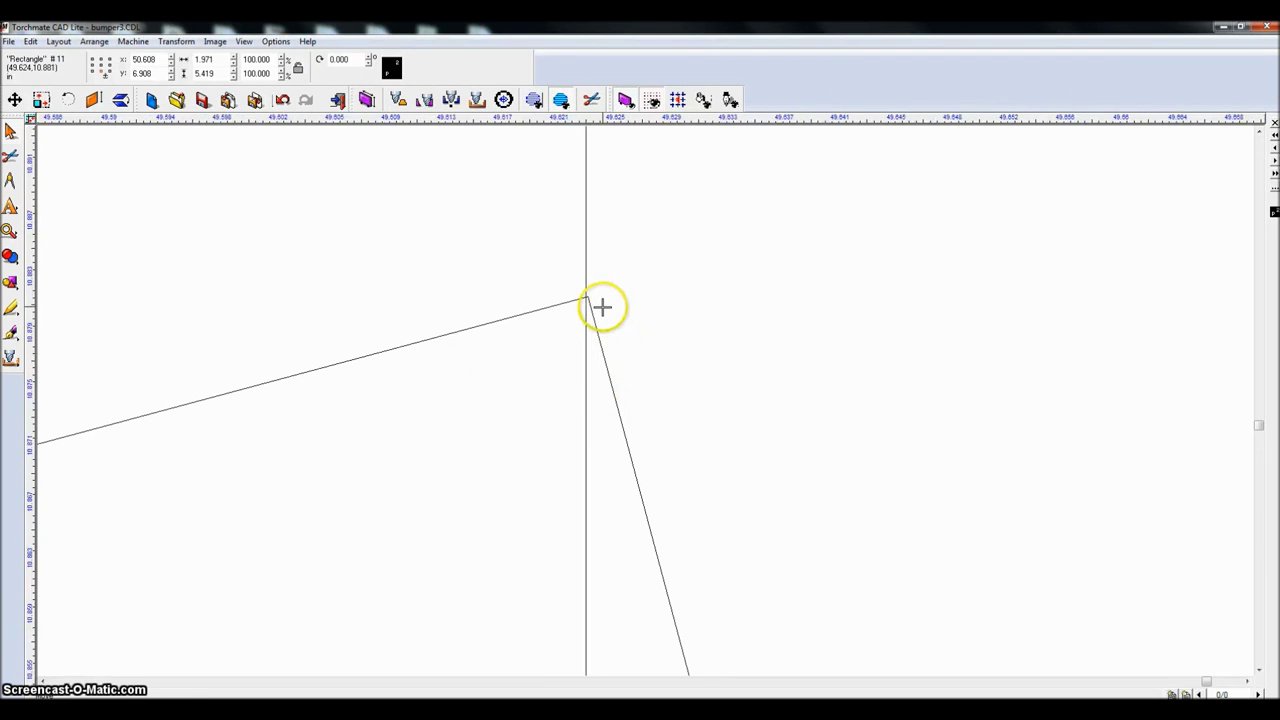
pyautogui.scroll(-2, 634, 463)
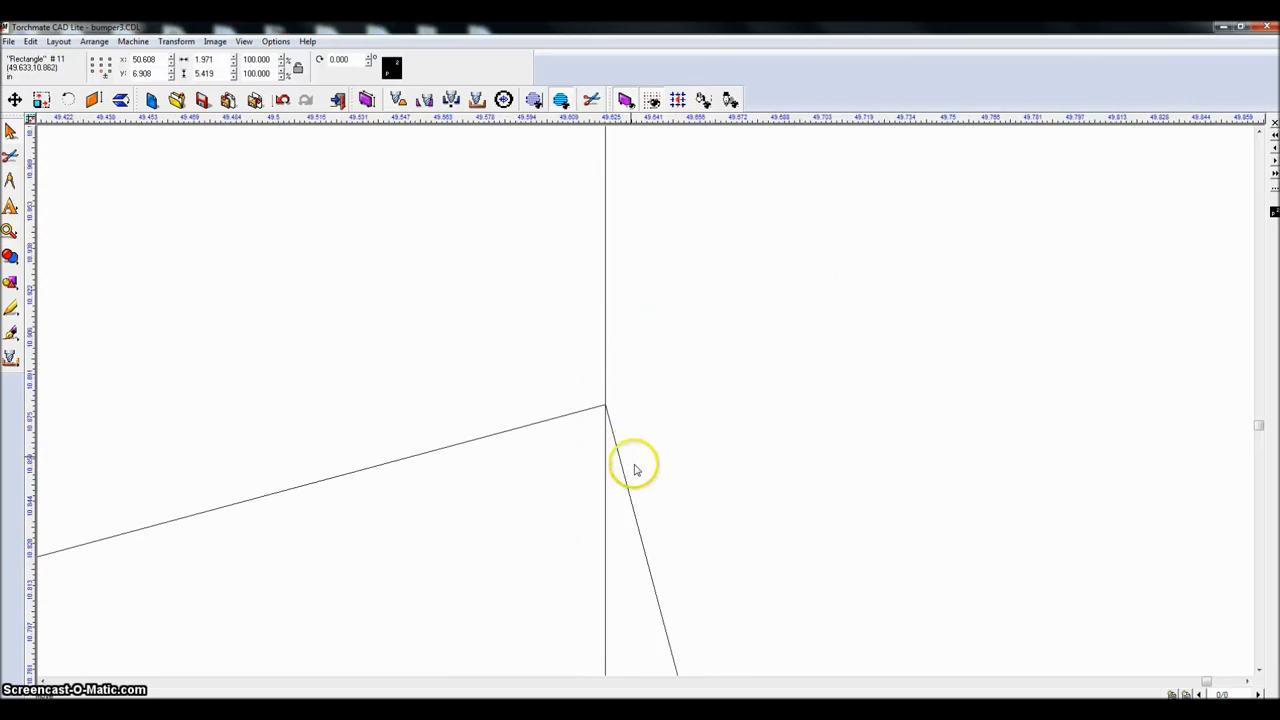
pyautogui.scroll(-5, 647, 405)
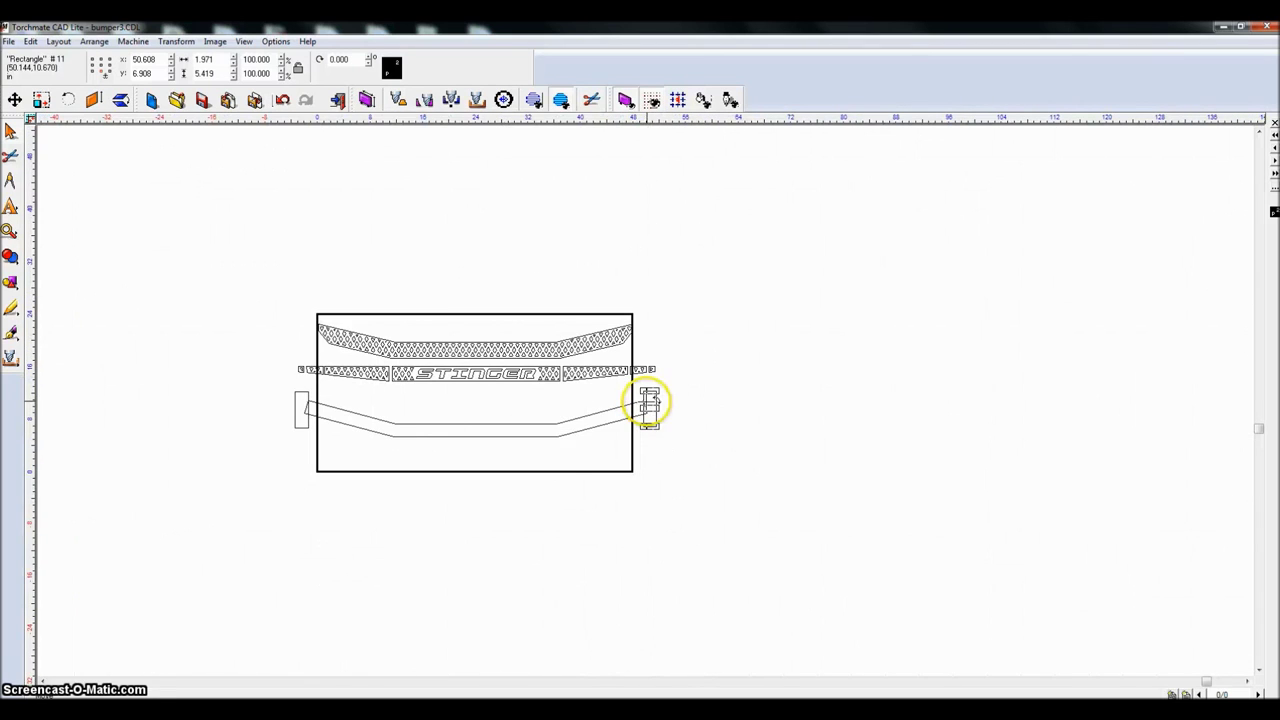
# Step: Marquee-select the lower bumper bar and both end blocks
pyautogui.click(256, 388)
pyautogui.moveTo(256, 388); pyautogui.dragTo(728, 472)
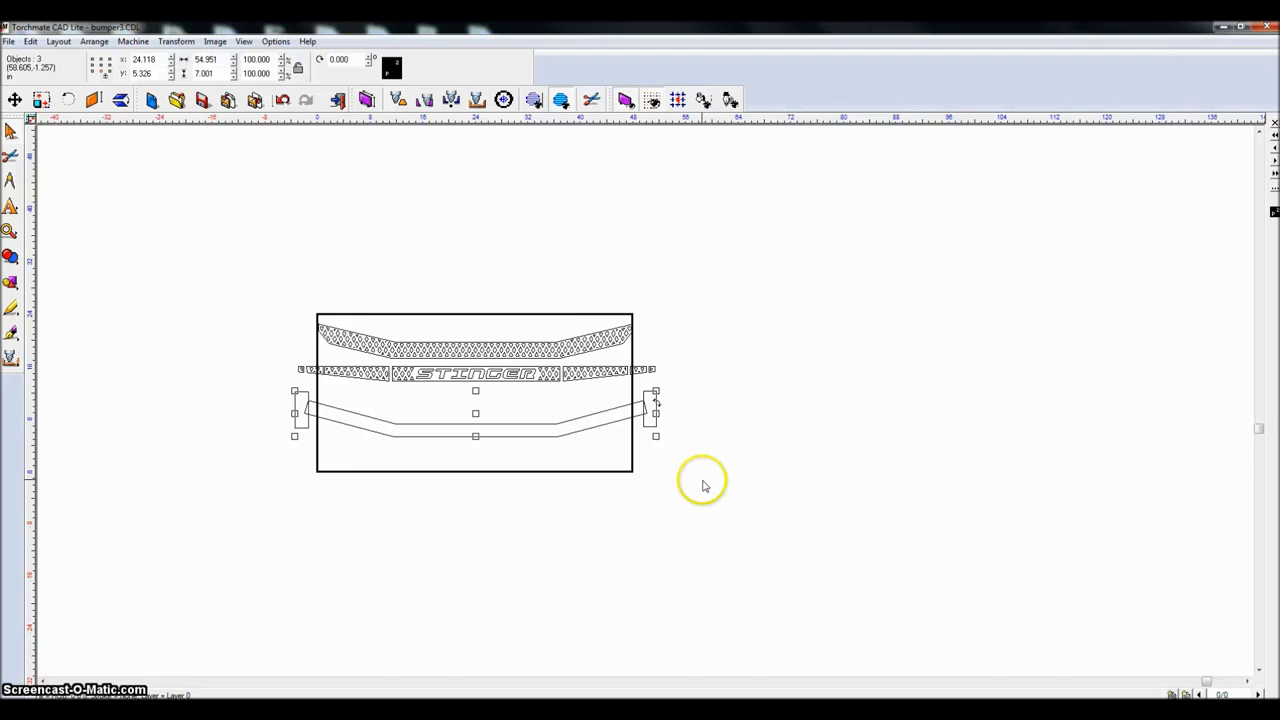
pyautogui.scroll(3, 703, 485)
pyautogui.scroll(-1, 689, 474)
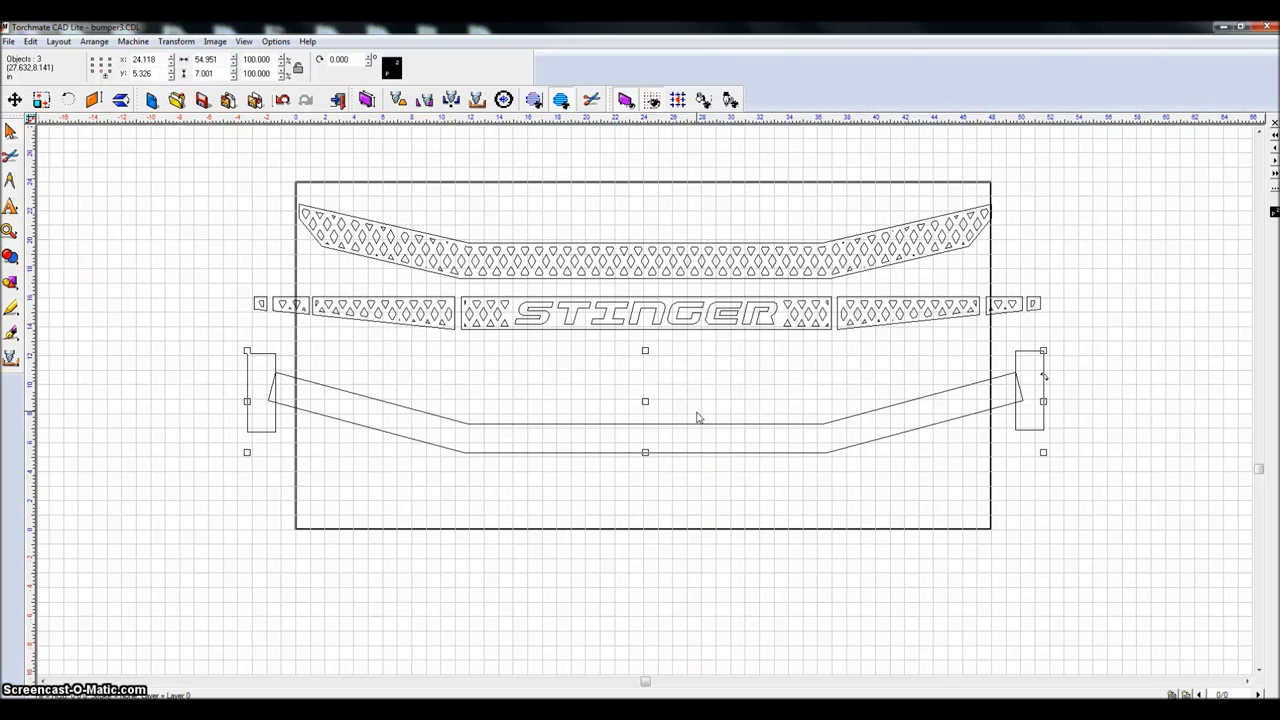
pyautogui.click(91, 334)
pyautogui.moveTo(171, 337); pyautogui.dragTo(1200, 521)
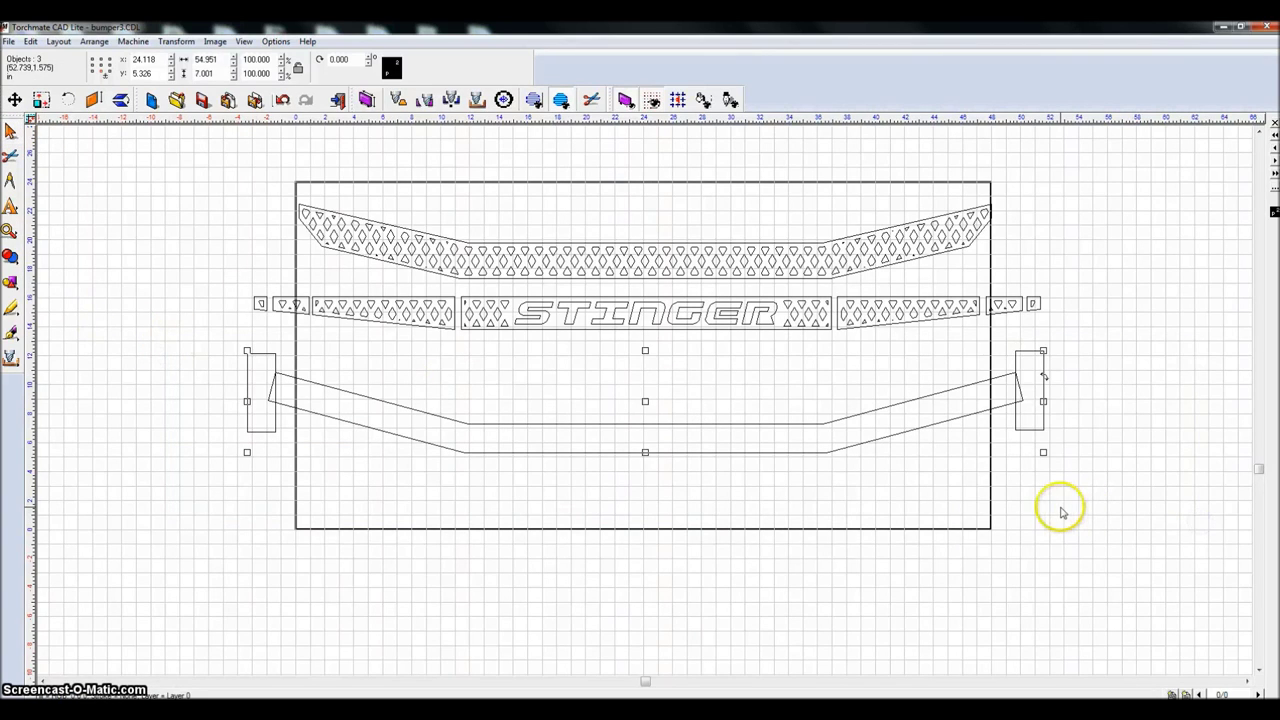
# Step: XOR-weld the three selected parts, confirming the multi-object warning
pyautogui.click(10, 256)
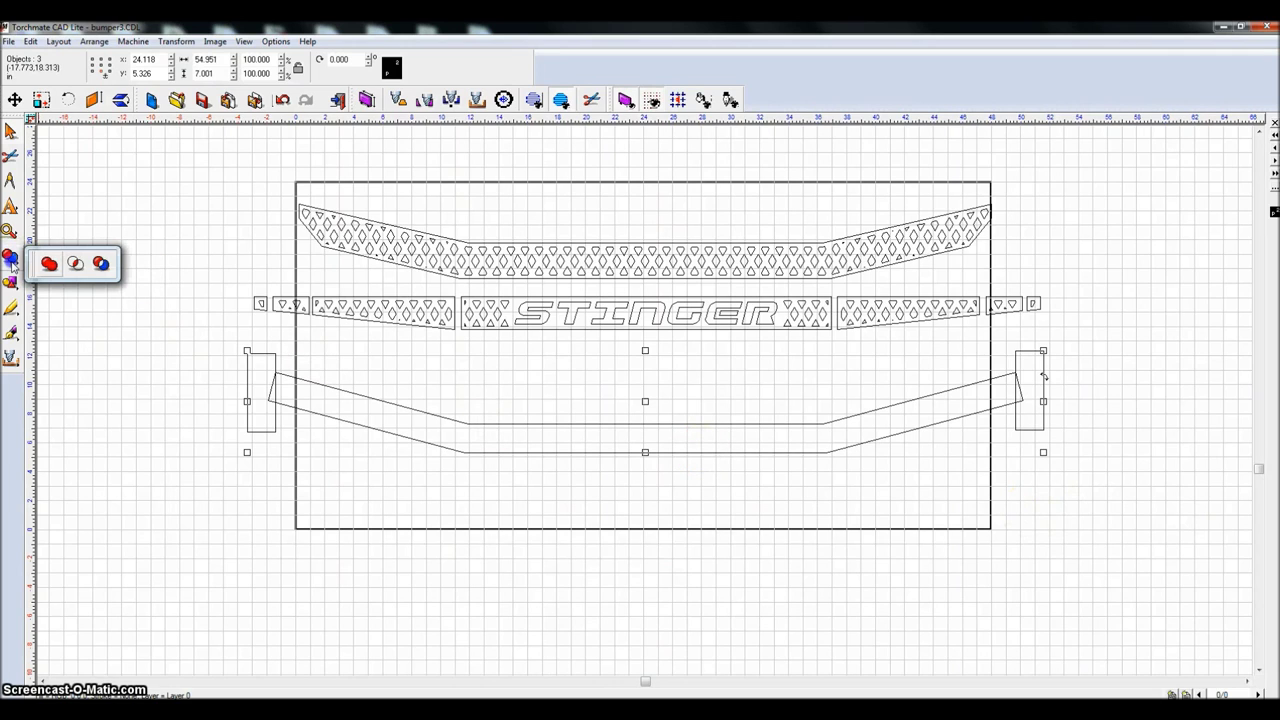
pyautogui.click(101, 264)
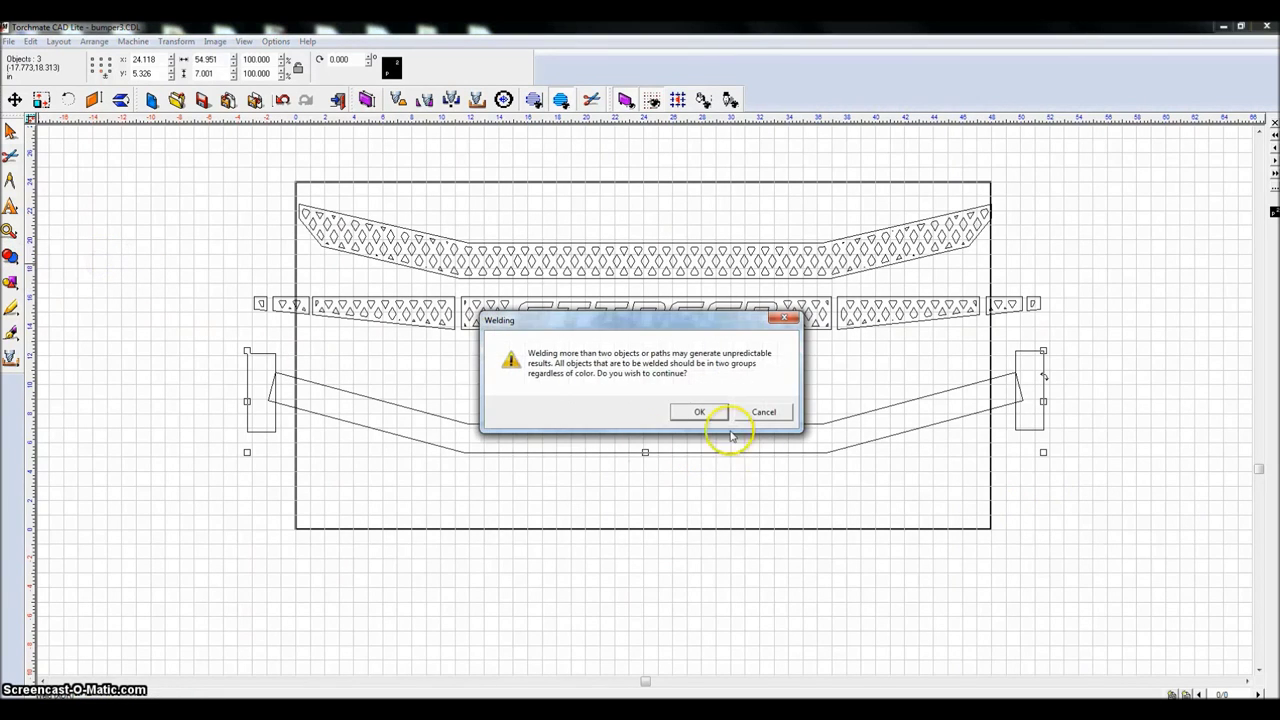
pyautogui.click(705, 411)
pyautogui.click(337, 478)
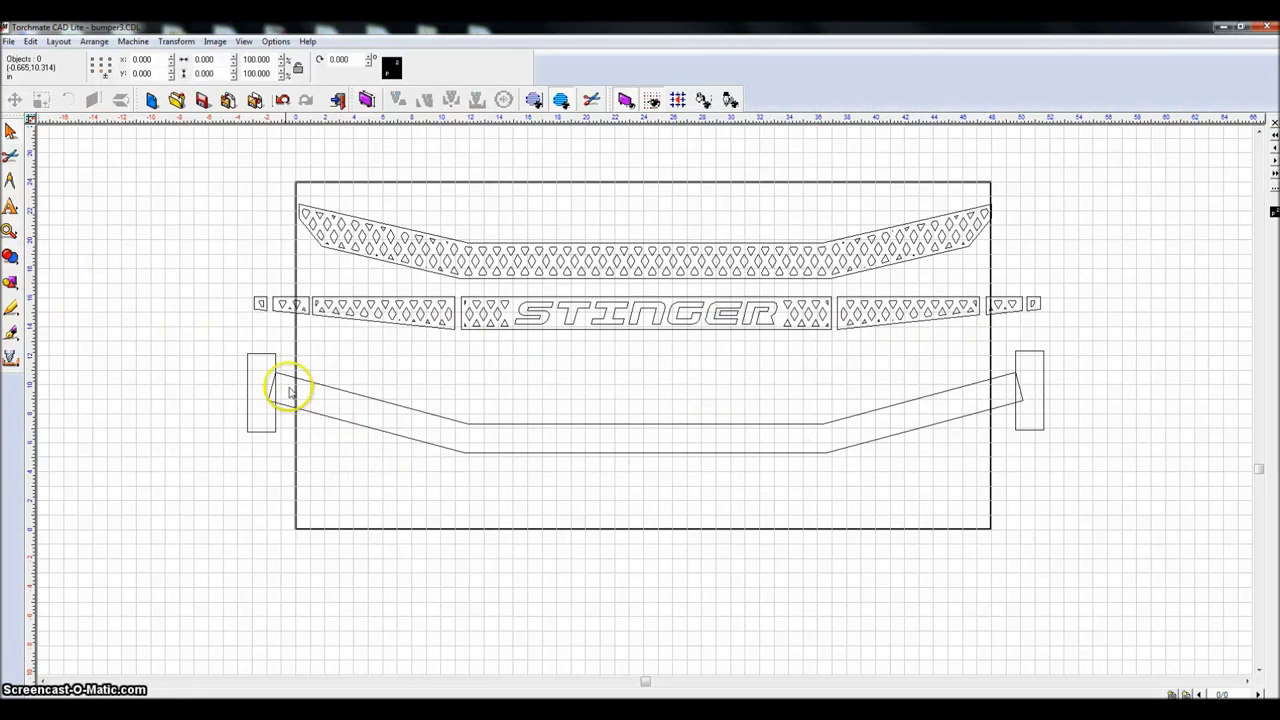
# Step: Delete the left and right end blocks
pyautogui.click(271, 364)
pyautogui.press('Delete')
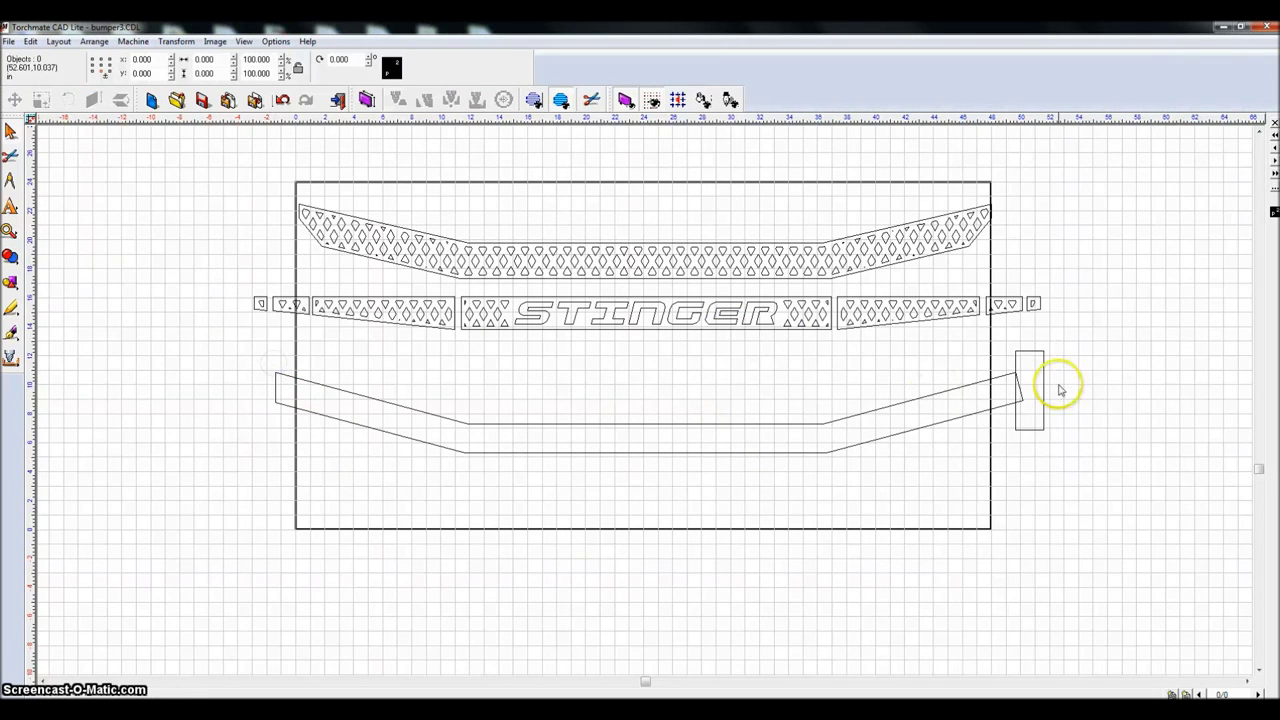
pyautogui.click(1044, 355)
pyautogui.press('Delete')
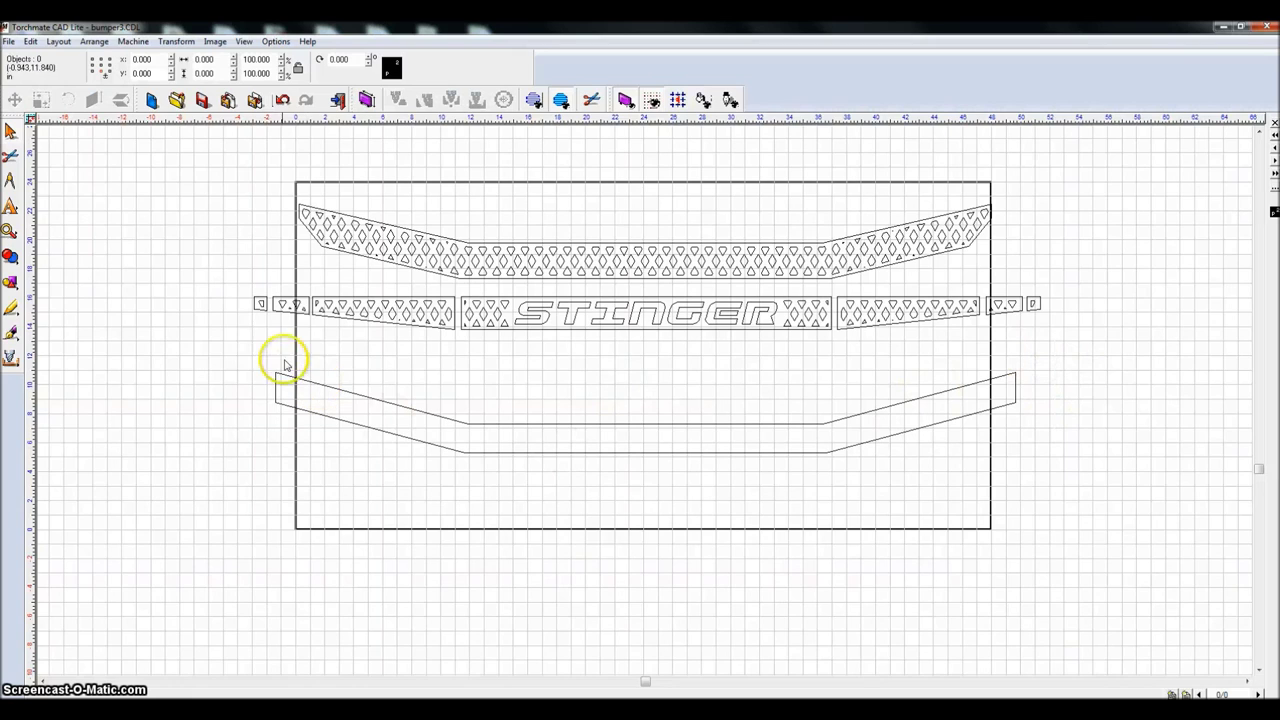
# Step: Move the lower bumper bar slightly up toward the STINGER row
pyautogui.moveTo(243, 357); pyautogui.dragTo(1133, 484)
pyautogui.click(637, 419)
pyautogui.moveTo(643, 418); pyautogui.dragTo(646, 384)
pyautogui.click(565, 446)
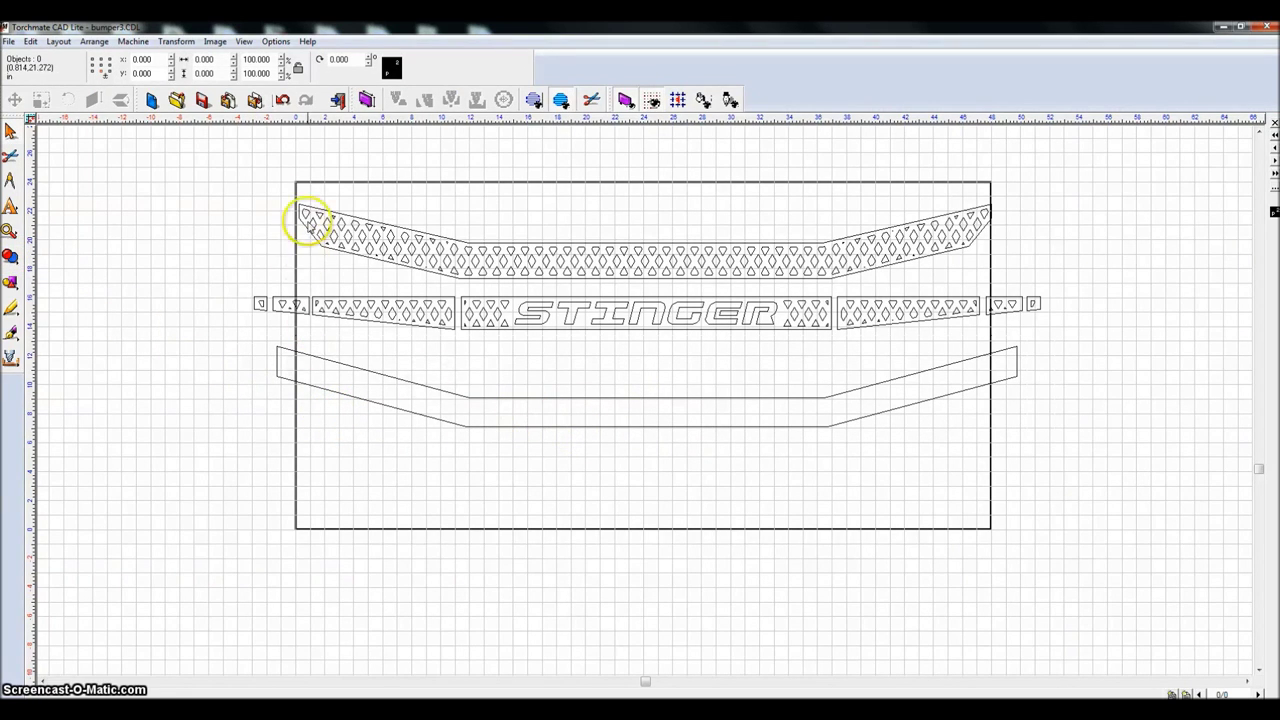
pyautogui.click(513, 397)
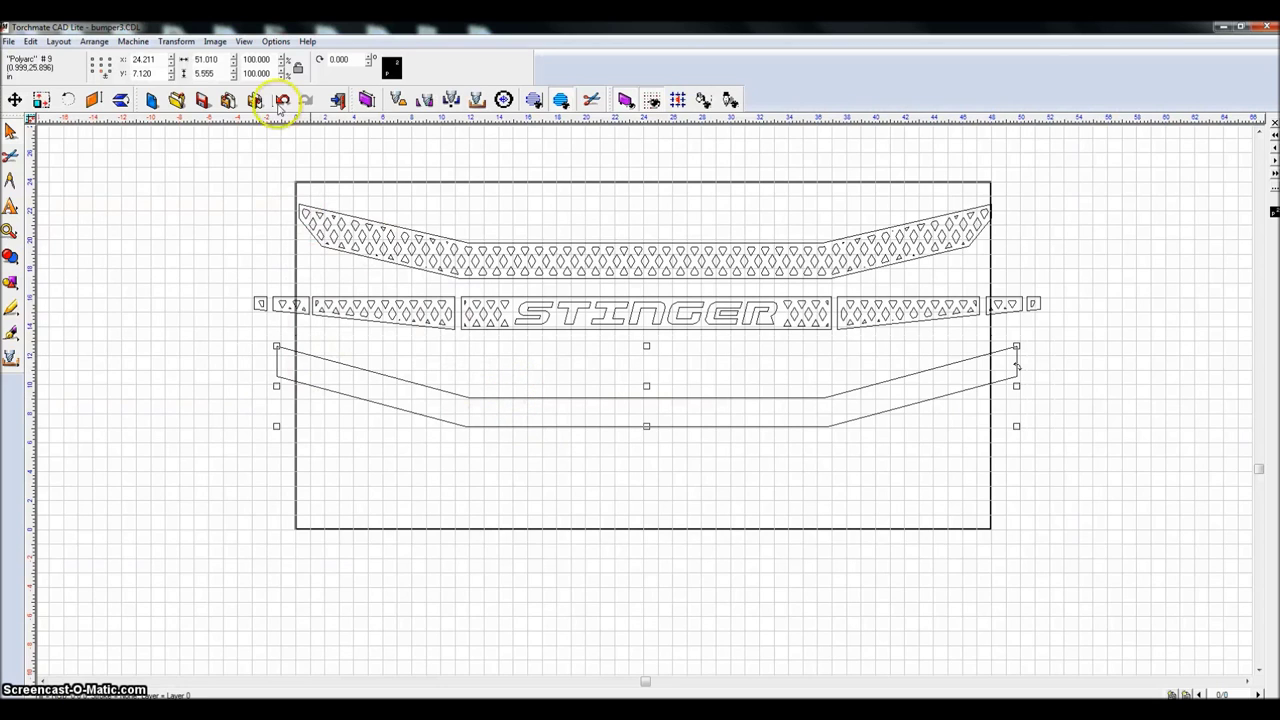
# Step: Apply Fillet Round Corner with Miter and radius 1.700 to both outer bar corners
pyautogui.click(178, 42)
pyautogui.click(200, 86)
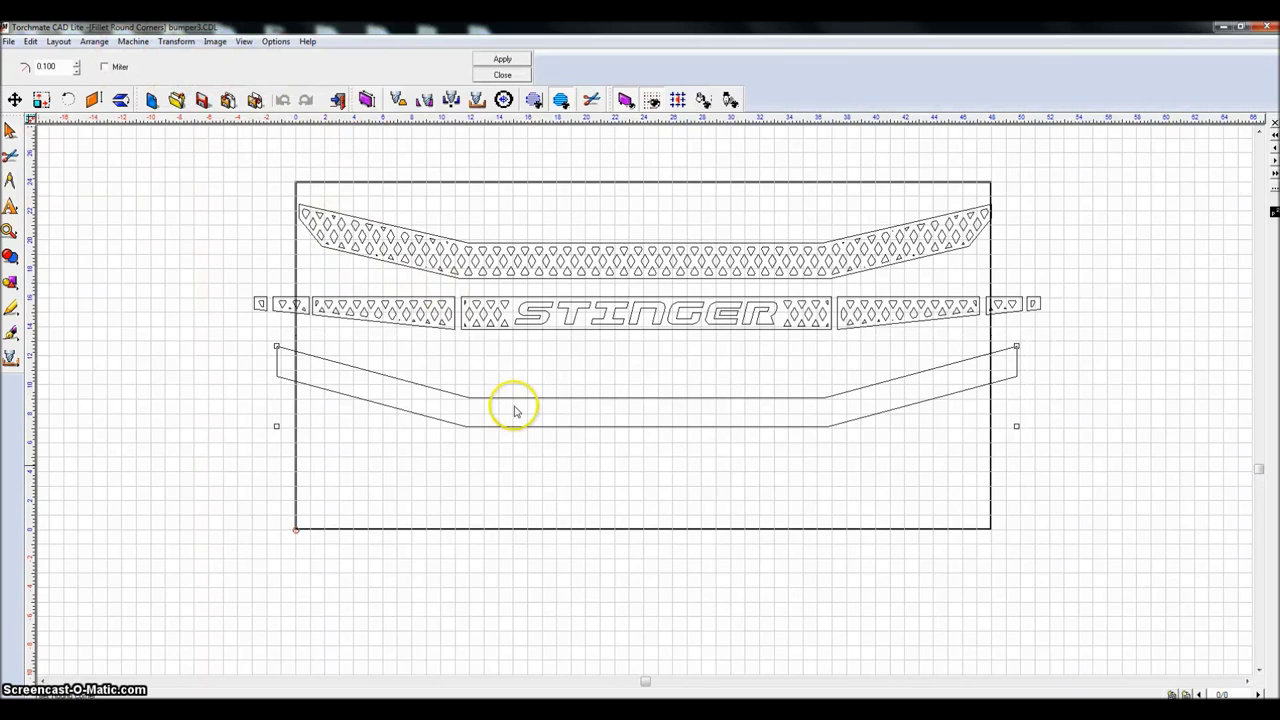
pyautogui.click(104, 68)
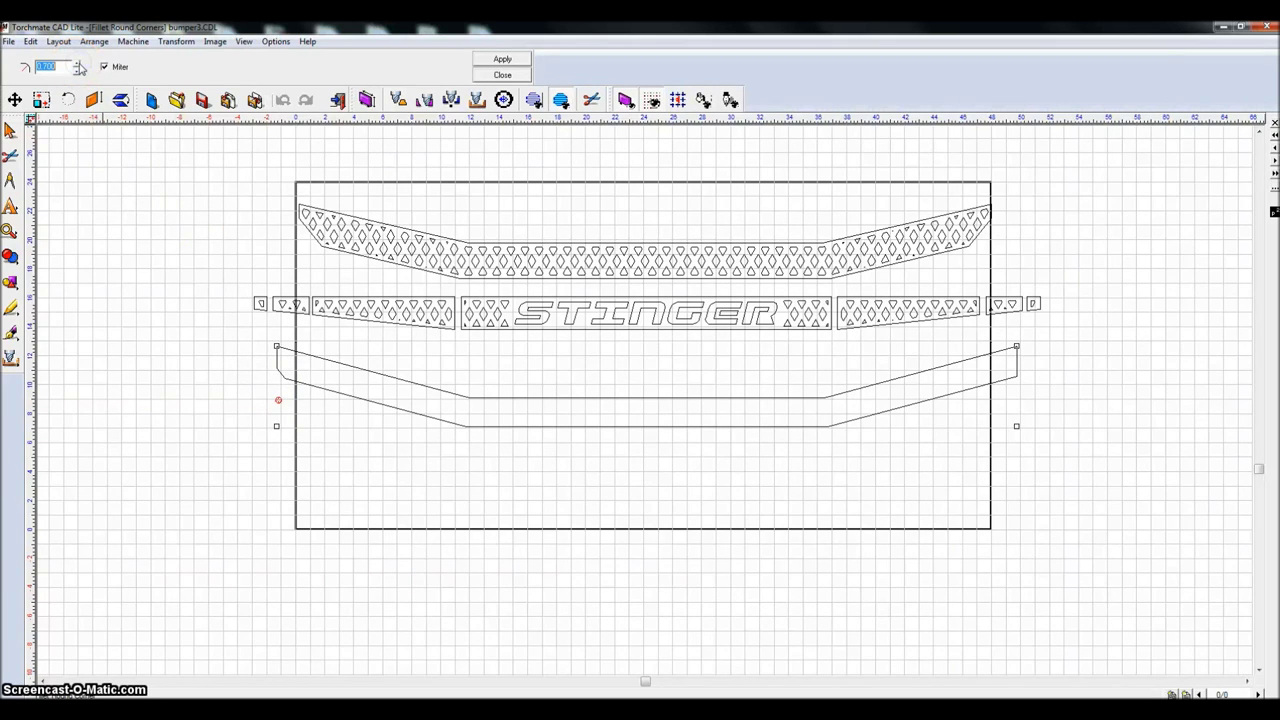
pyautogui.click(79, 66)
pyautogui.click(1023, 386)
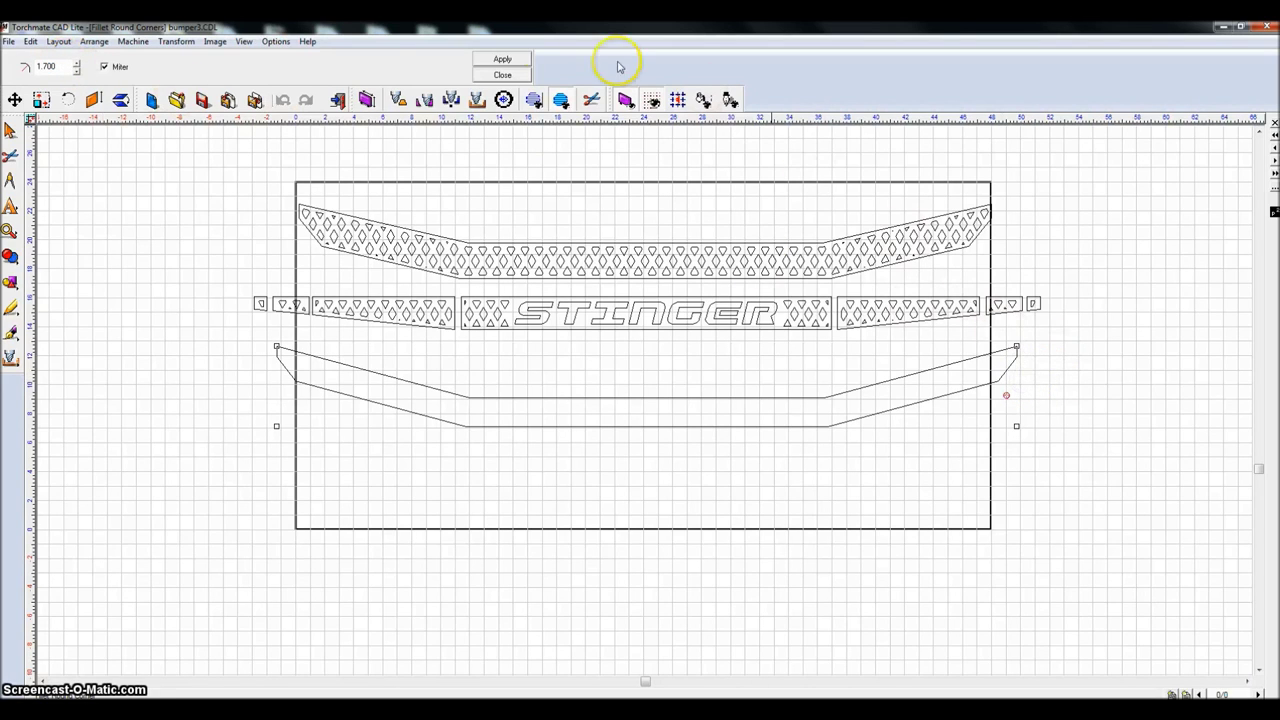
pyautogui.click(502, 75)
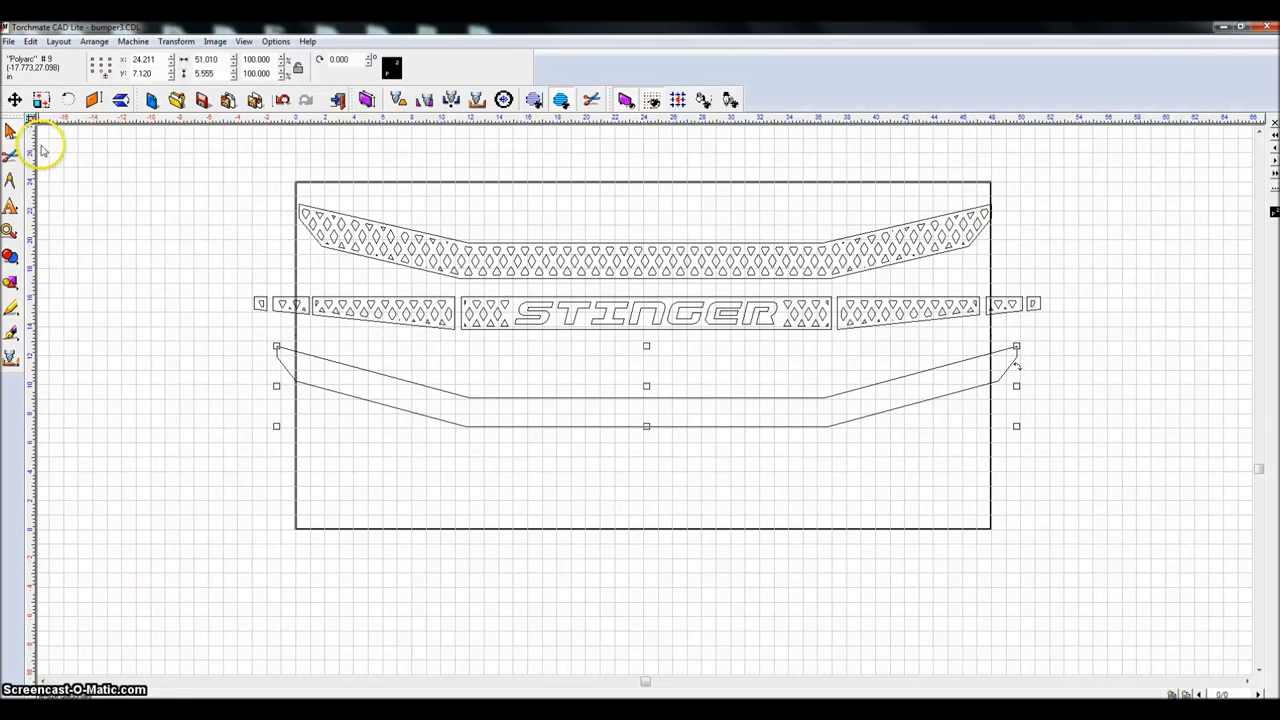
pyautogui.click(48, 263)
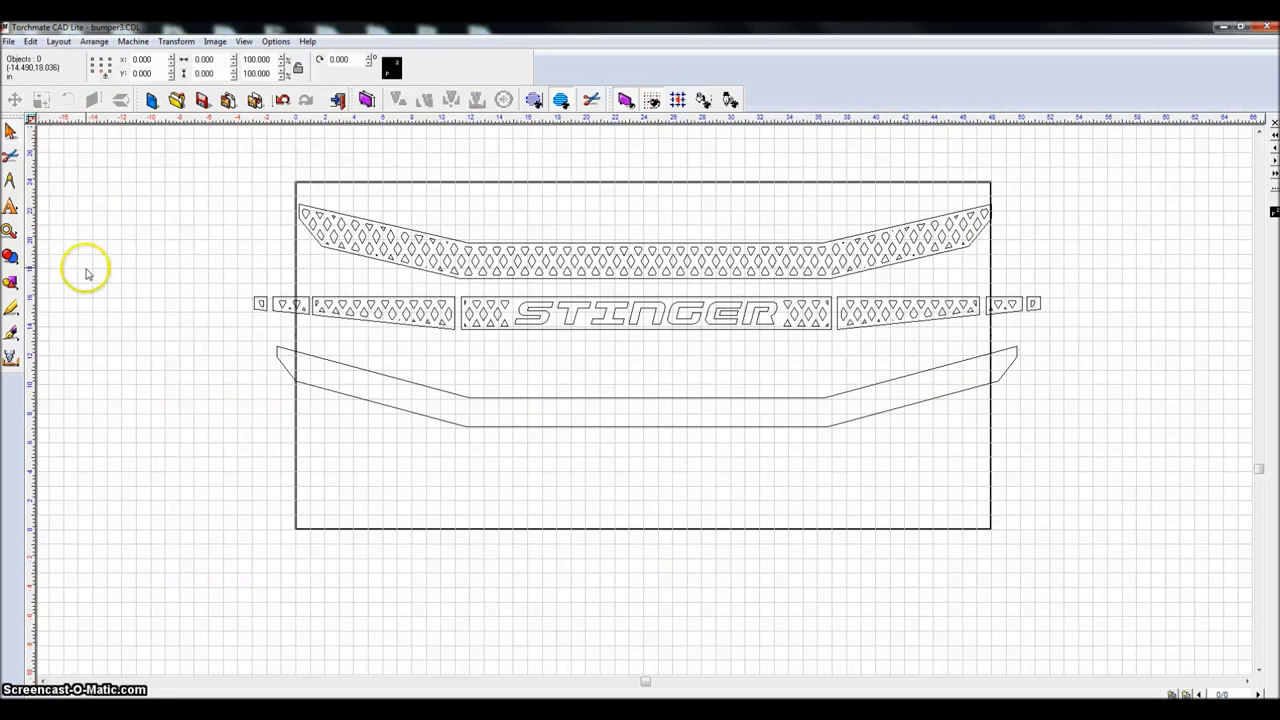
# Step: Return to the Pick tool, then activate the Measure tool
pyautogui.click(12, 283)
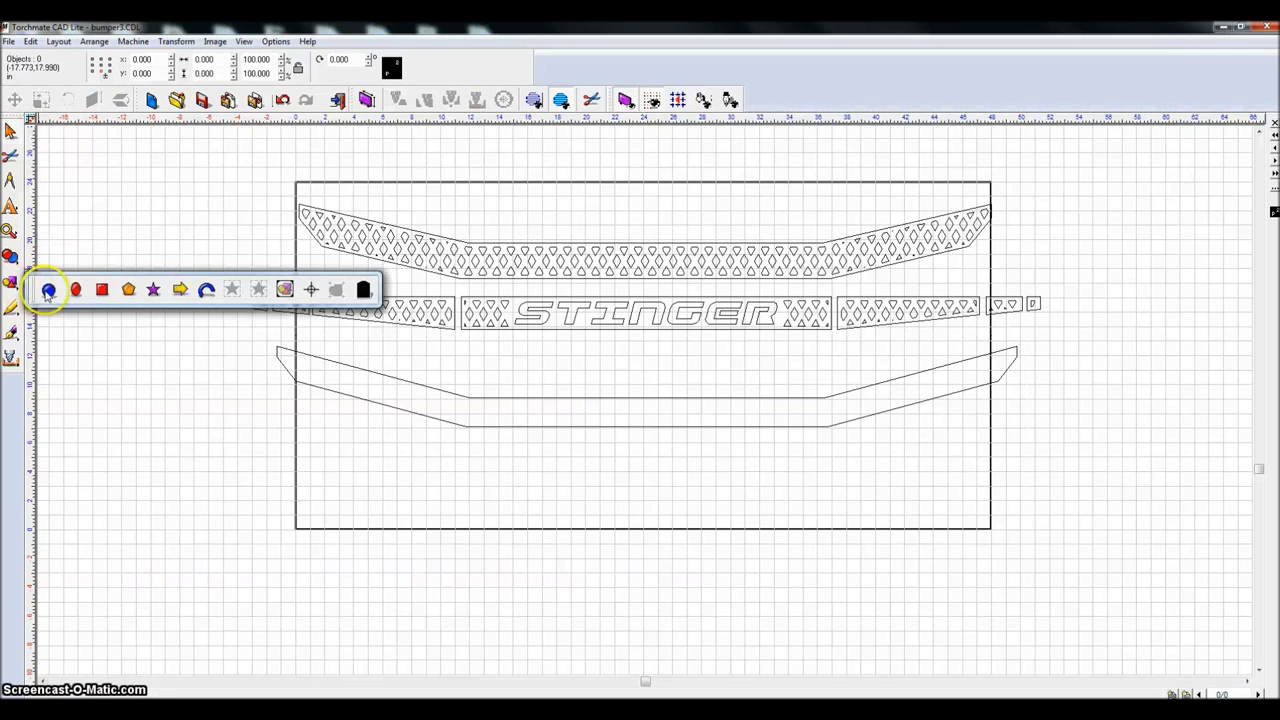
pyautogui.click(103, 291)
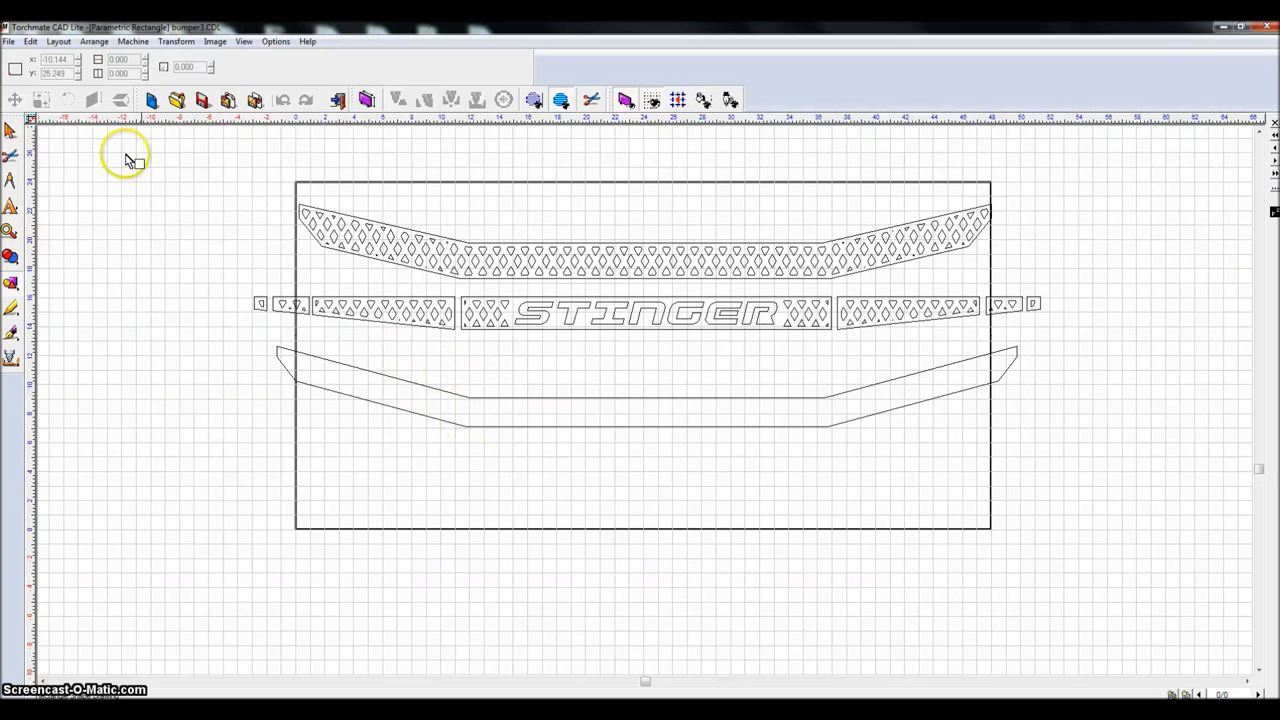
pyautogui.click(12, 130)
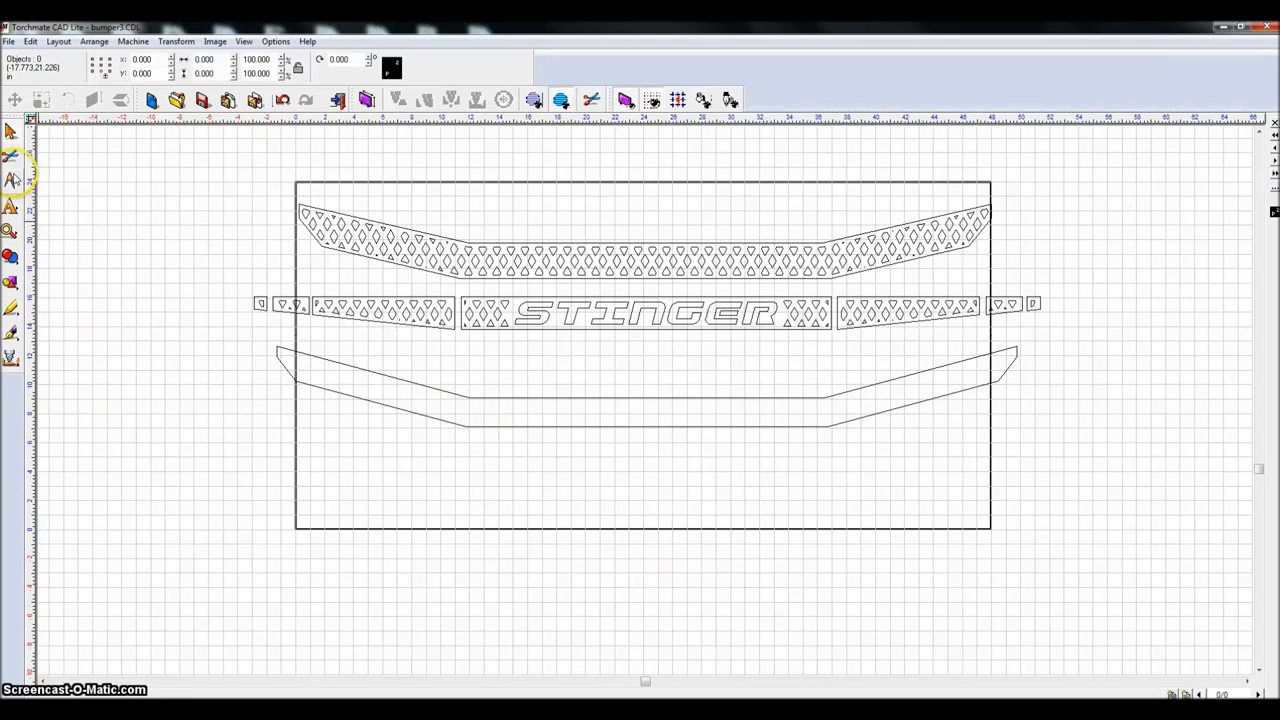
pyautogui.click(12, 179)
pyautogui.click(44, 190)
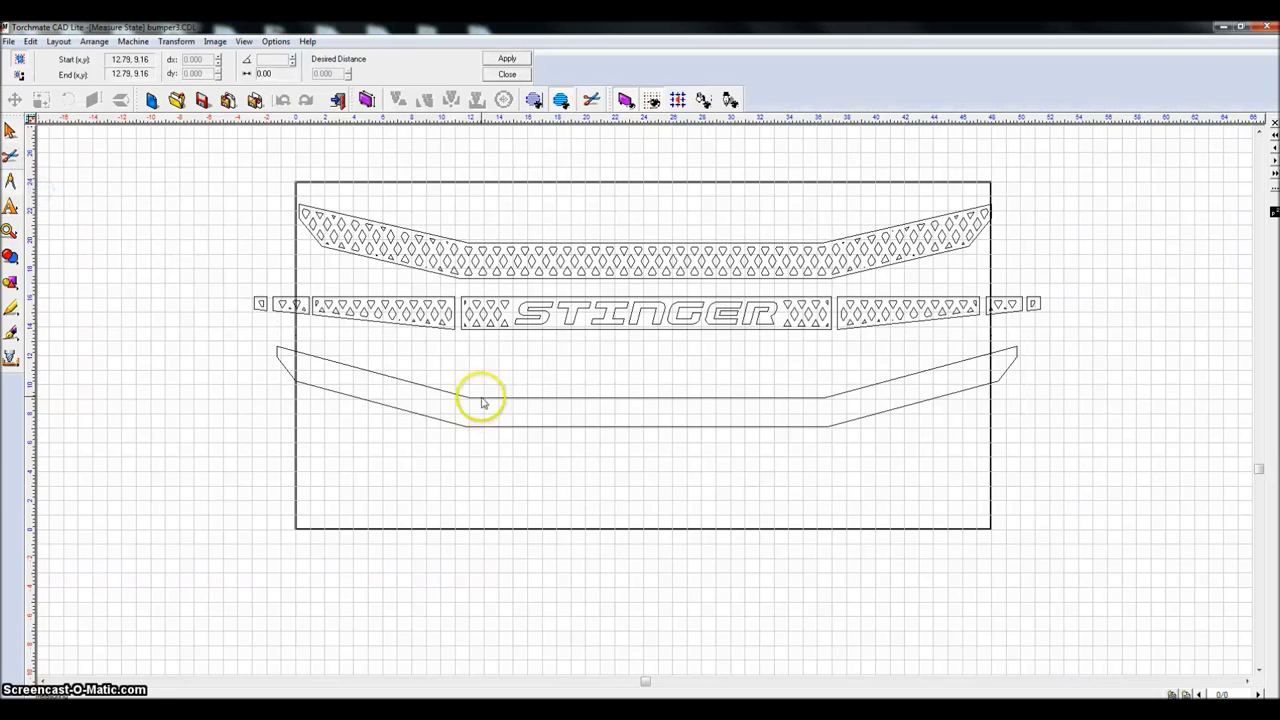
# Step: Measure the top bar of the T in STINGER, reading 2.188
pyautogui.scroll(3, 486, 400)
pyautogui.scroll(-2, 837, 429)
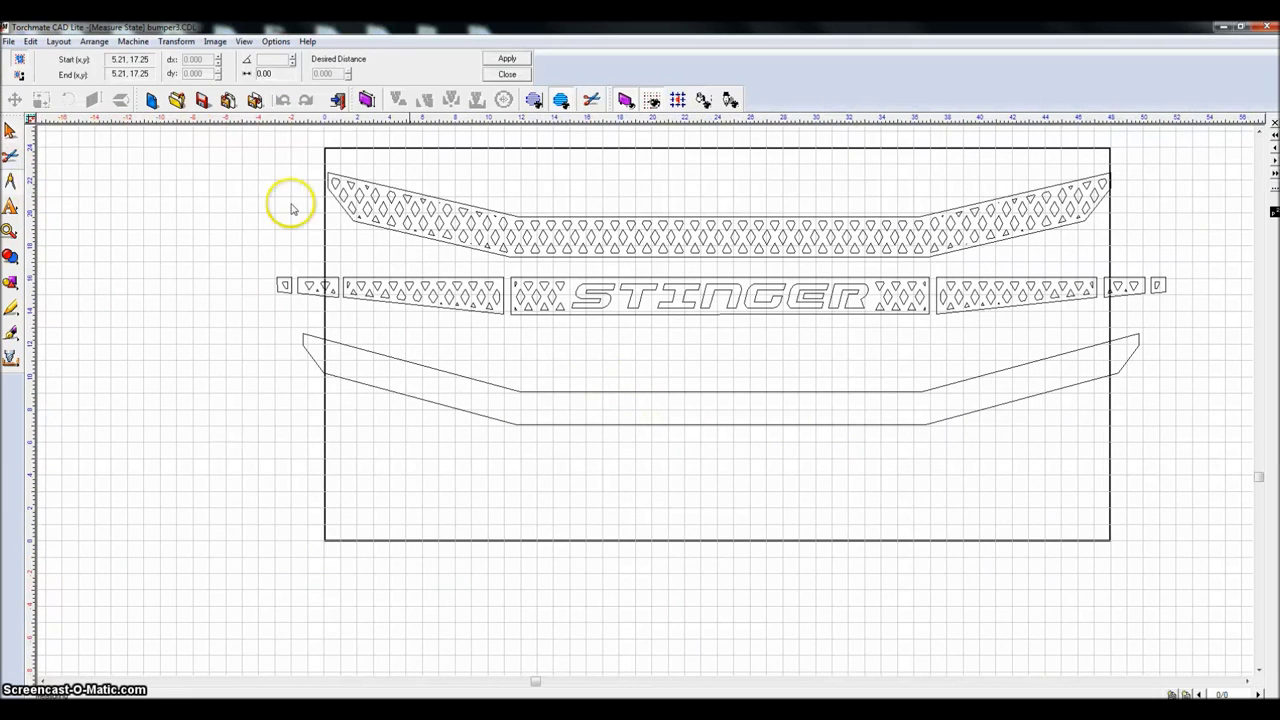
pyautogui.click(10, 183)
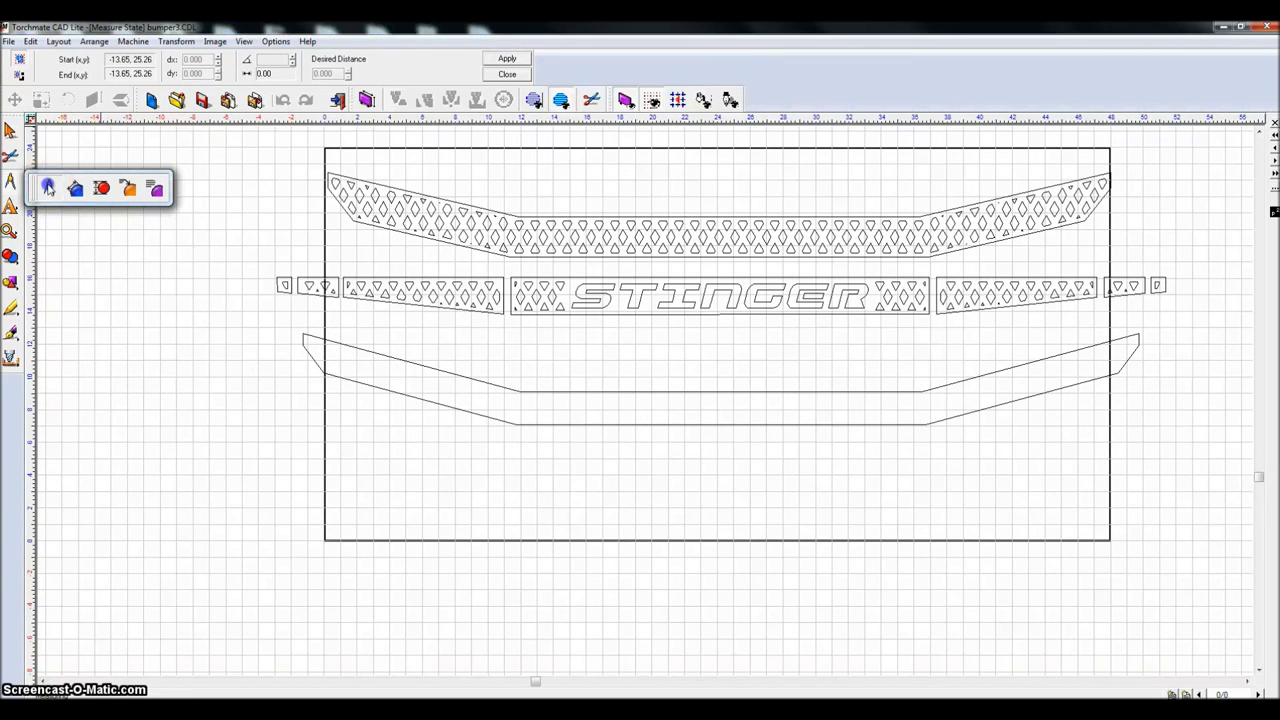
pyautogui.click(47, 188)
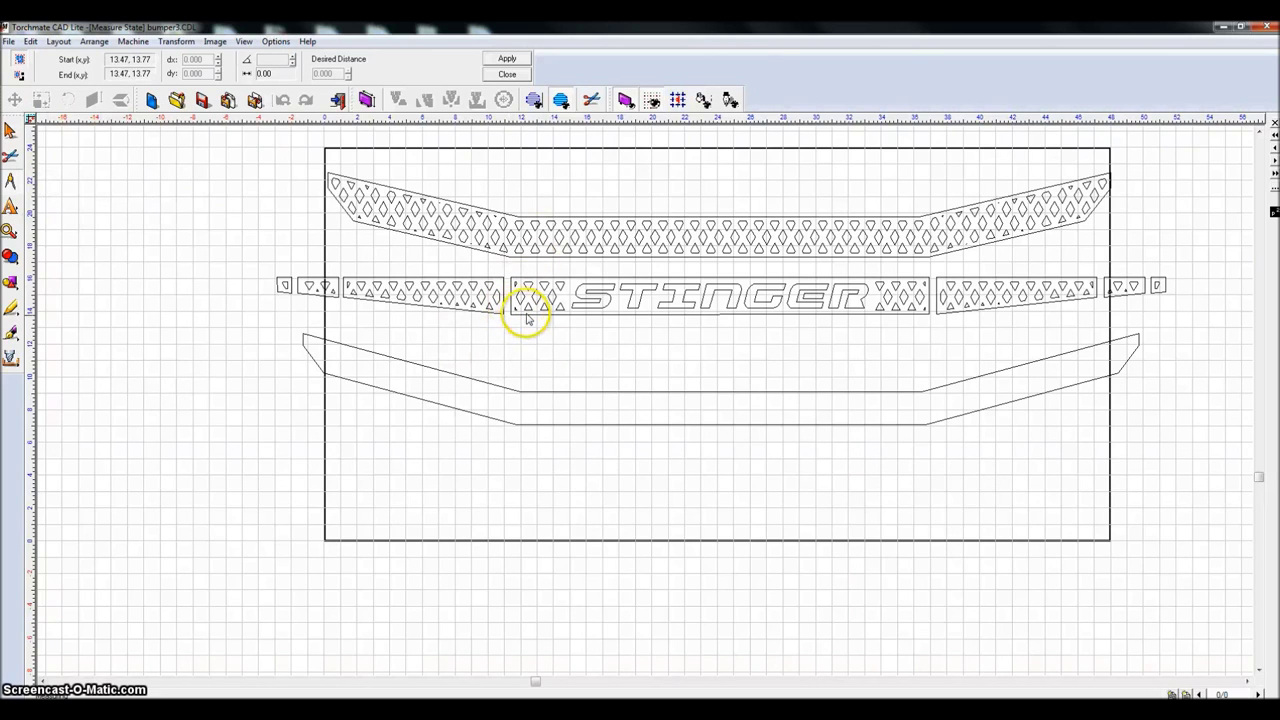
pyautogui.scroll(3, 634, 300)
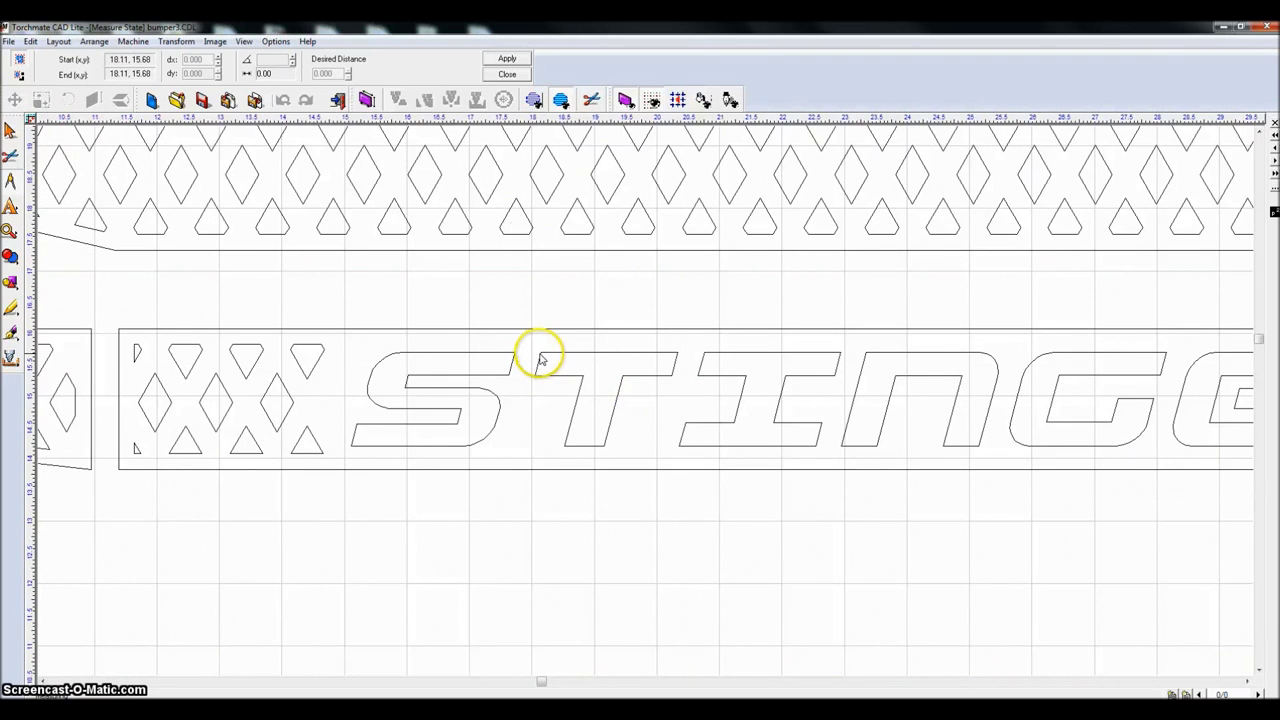
pyautogui.click(541, 357)
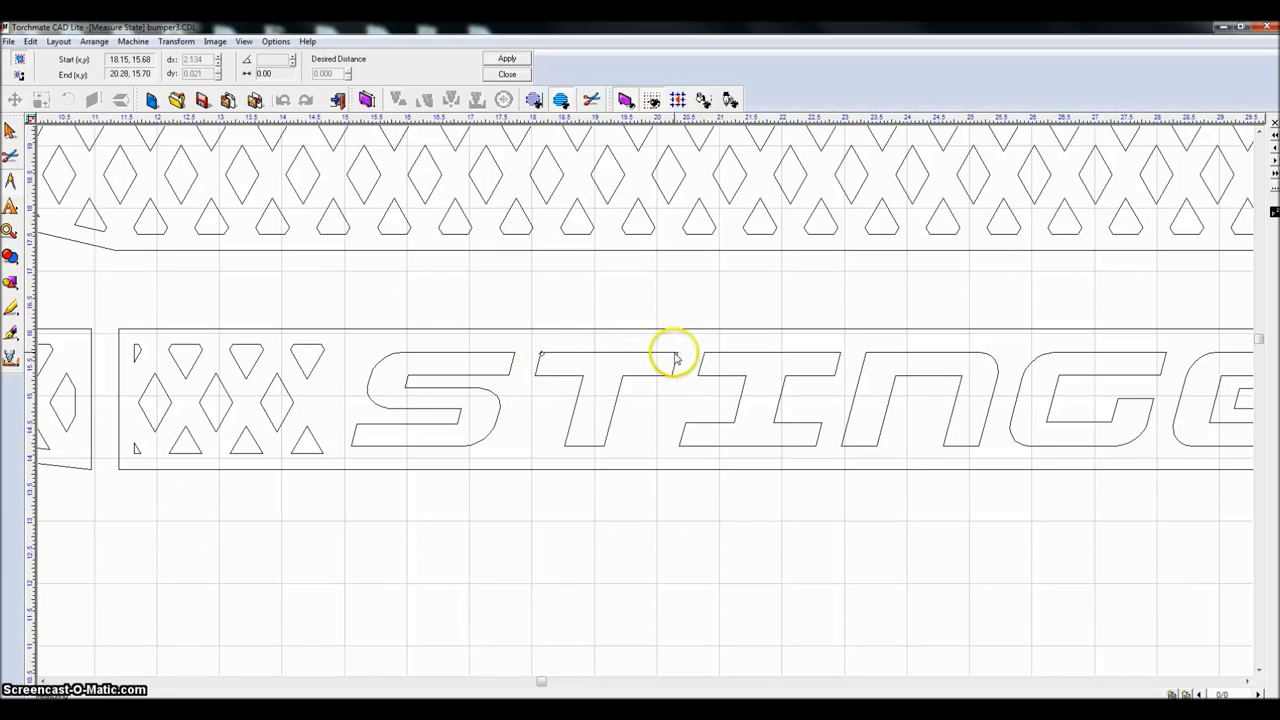
pyautogui.click(677, 353)
# Step: Set the Desired Distance to 3 to rescale the whole drawing, then close Measure
pyautogui.click(330, 74)
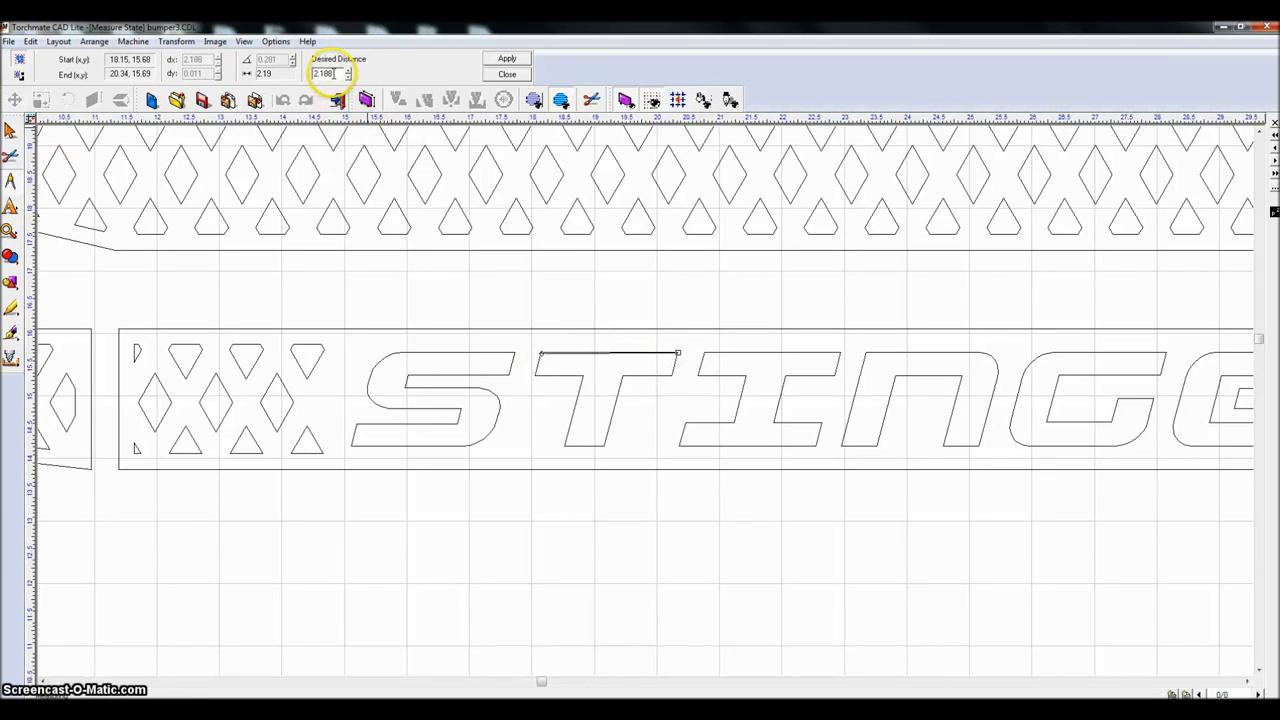
pyautogui.doubleClick(336, 74)
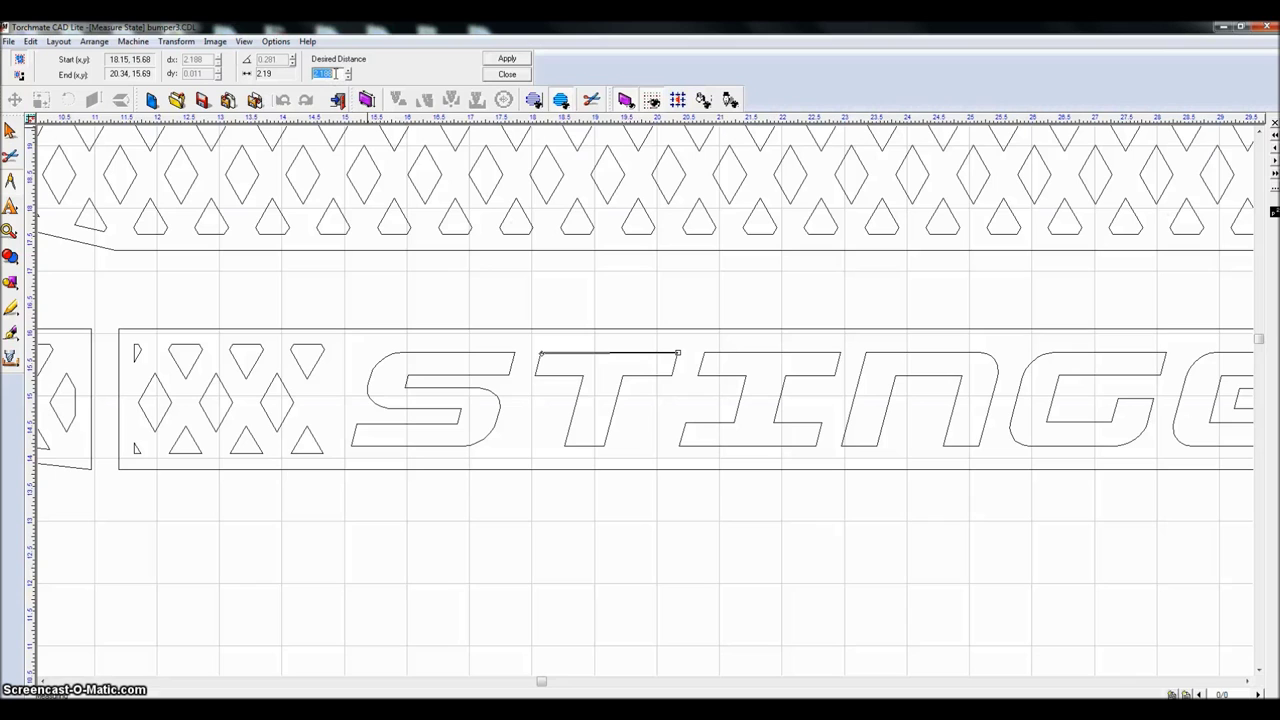
pyautogui.write('3')
pyautogui.press('Return')
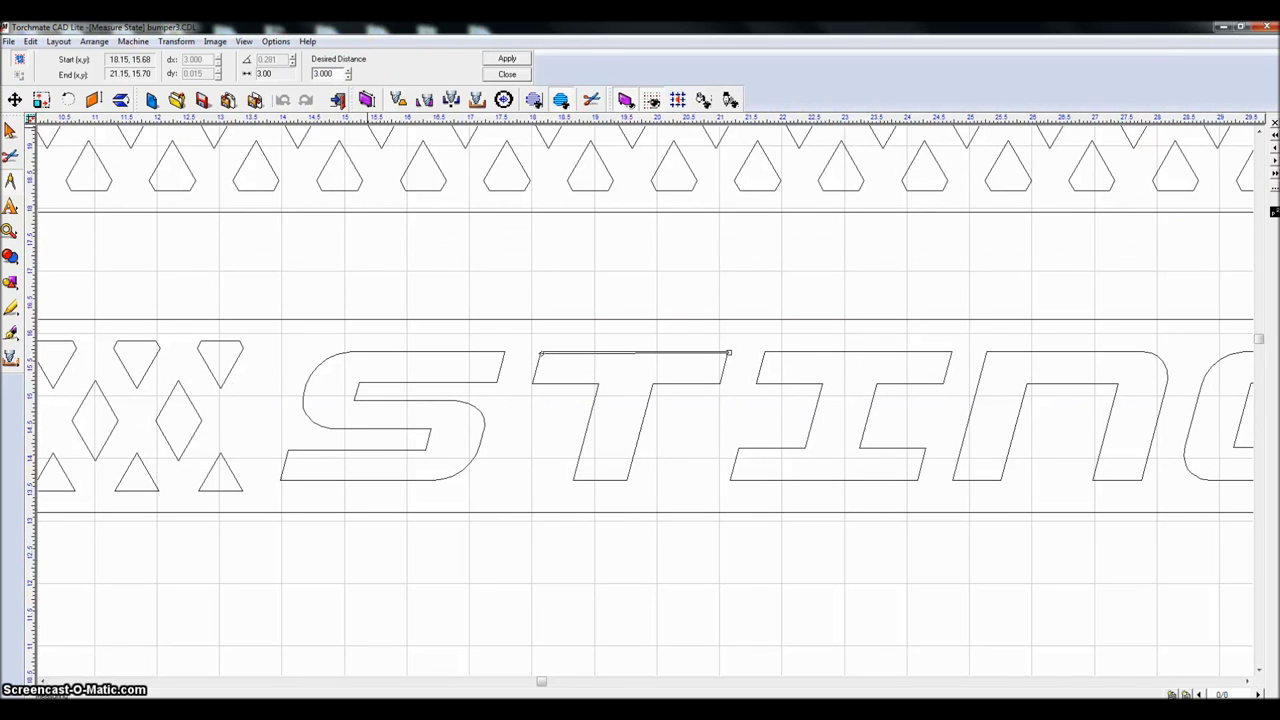
pyautogui.click(614, 260)
pyautogui.click(510, 76)
pyautogui.scroll(-2, 643, 400)
pyautogui.scroll(2, 643, 400)
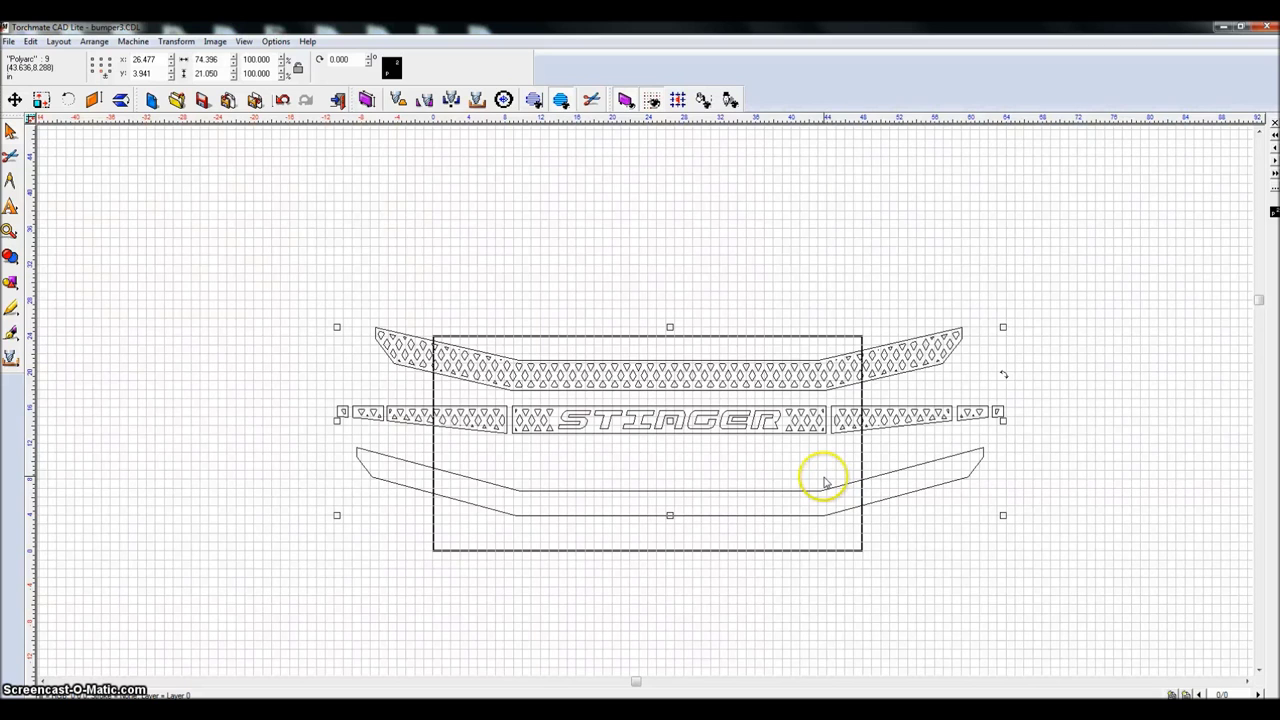
pyautogui.hotkey('ctrl', 'z')
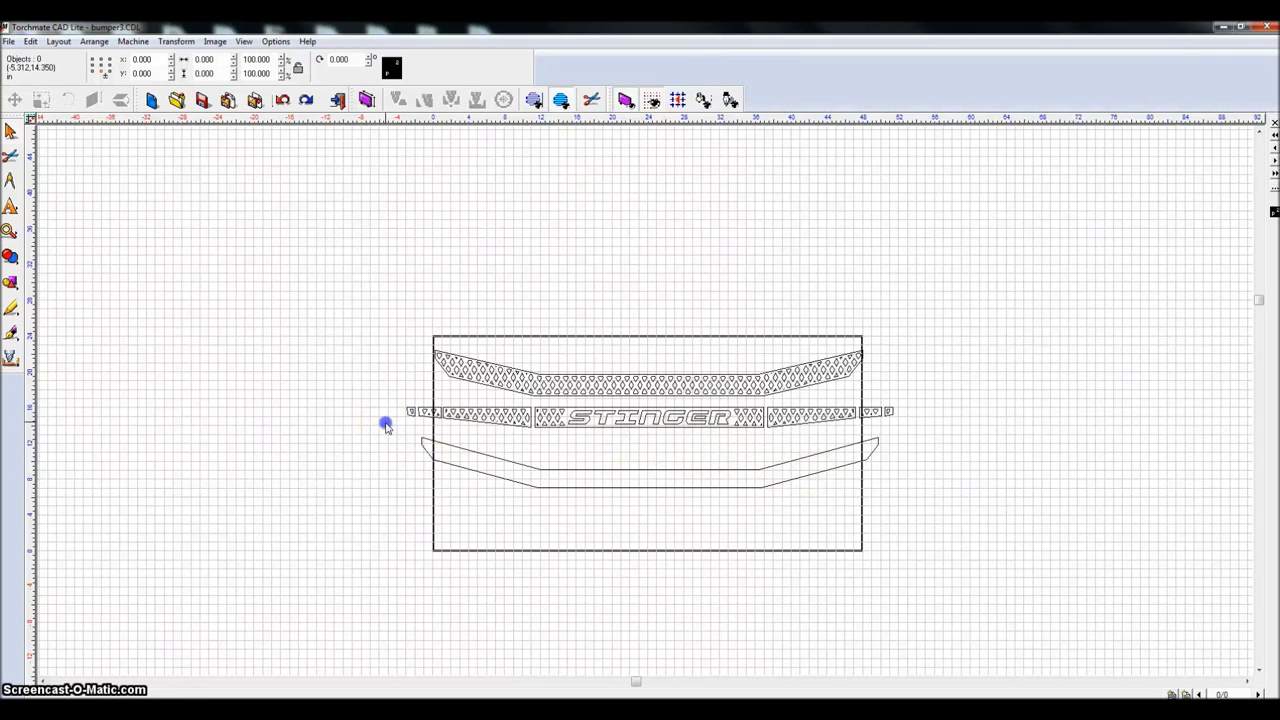
pyautogui.scroll(1, 517, 457)
pyautogui.scroll(1, 517, 457)
pyautogui.scroll(-2, 994, 451)
pyautogui.scroll(2, 734, 420)
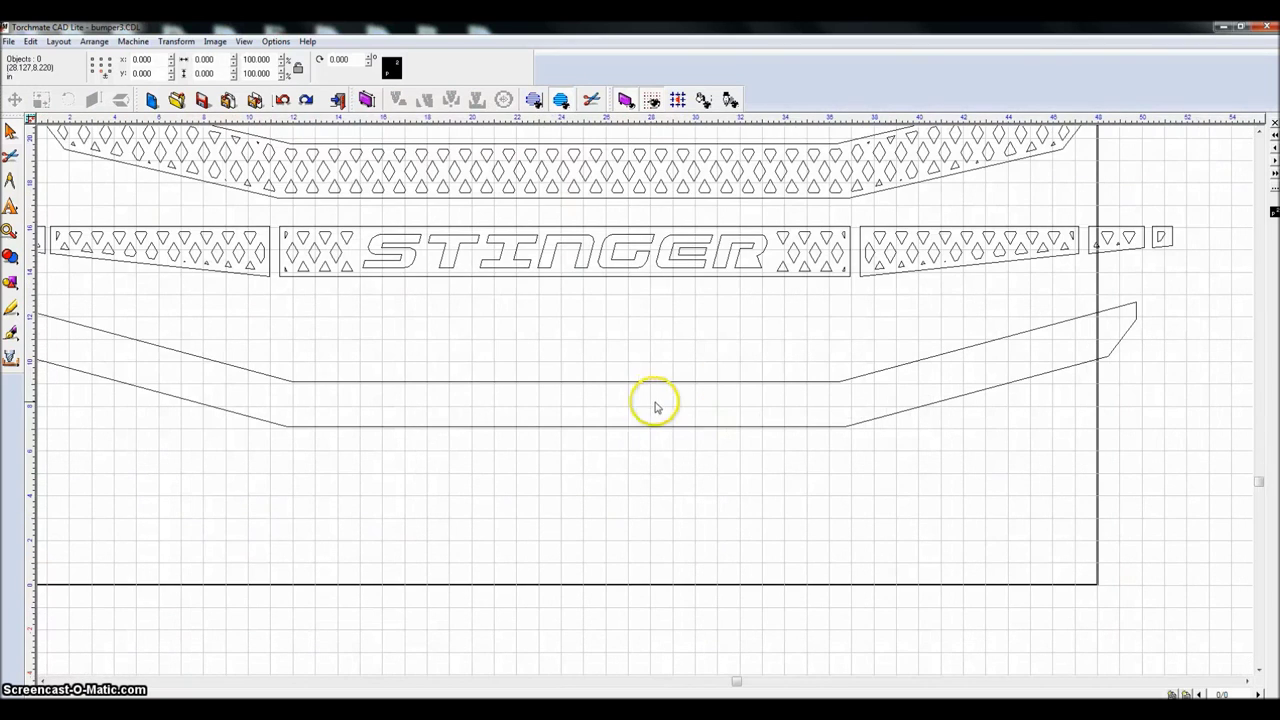
pyautogui.click(10, 178)
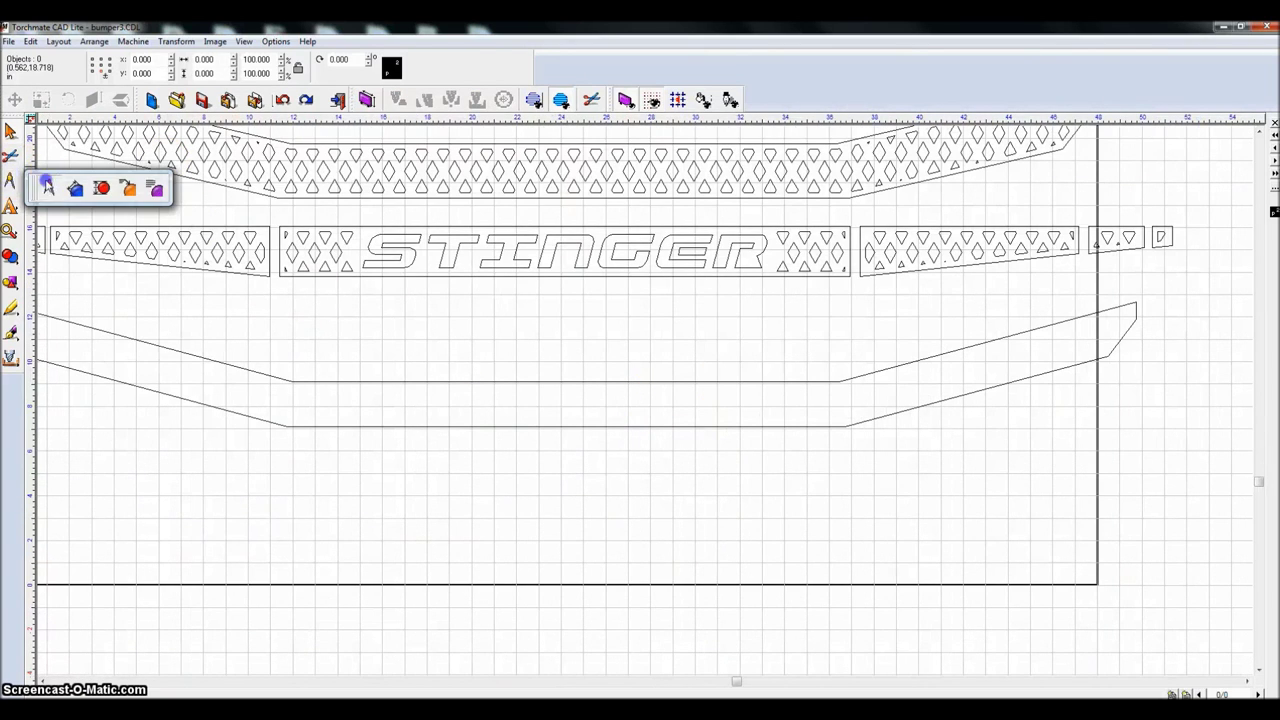
pyautogui.click(47, 186)
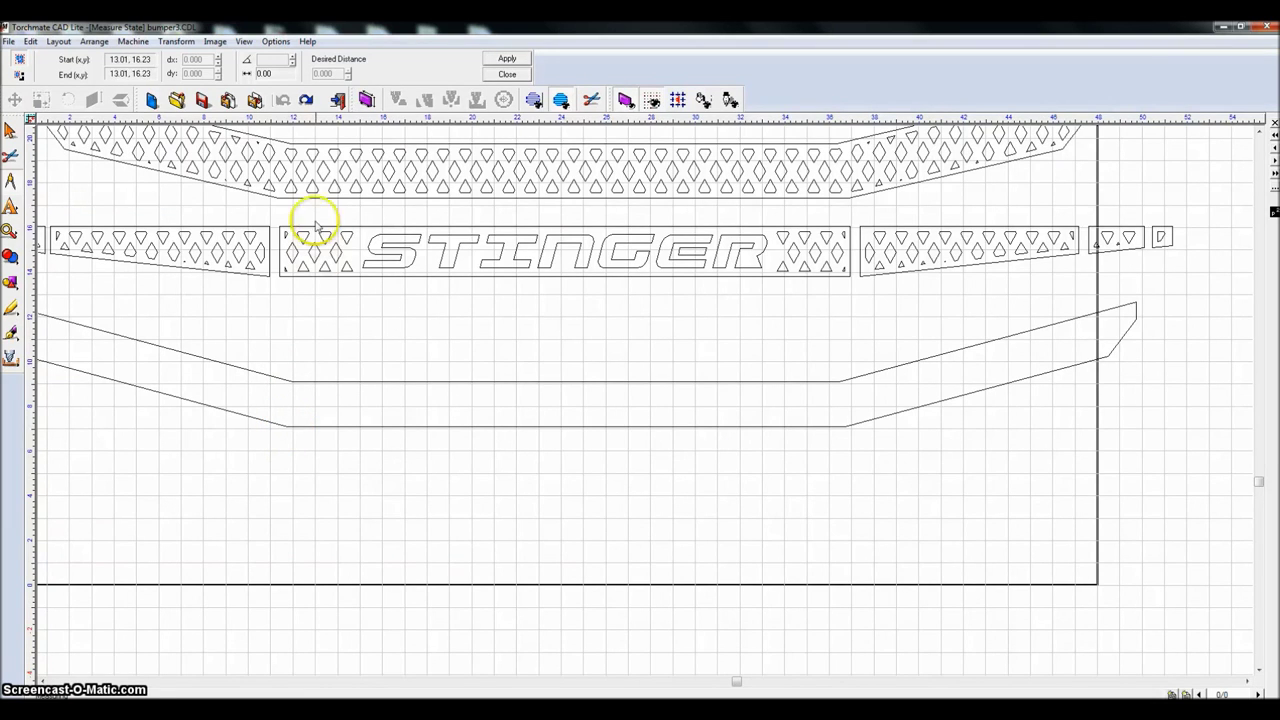
pyautogui.click(287, 428)
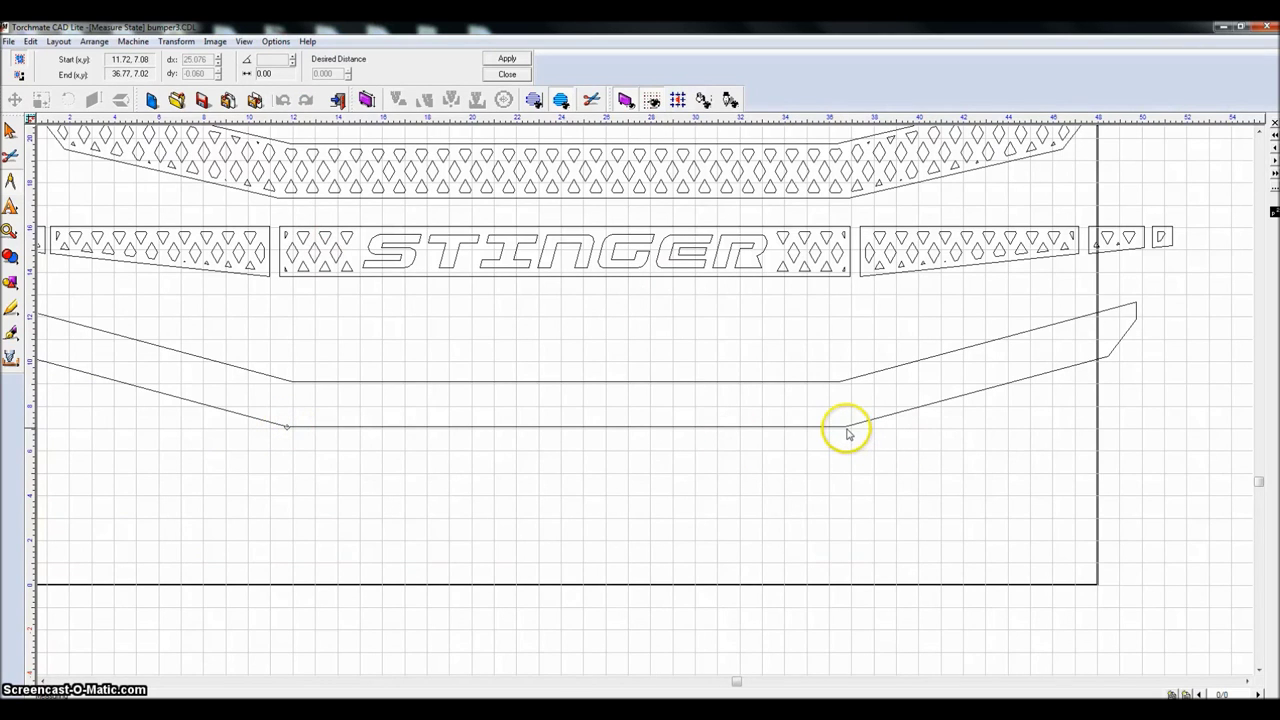
pyautogui.click(846, 427)
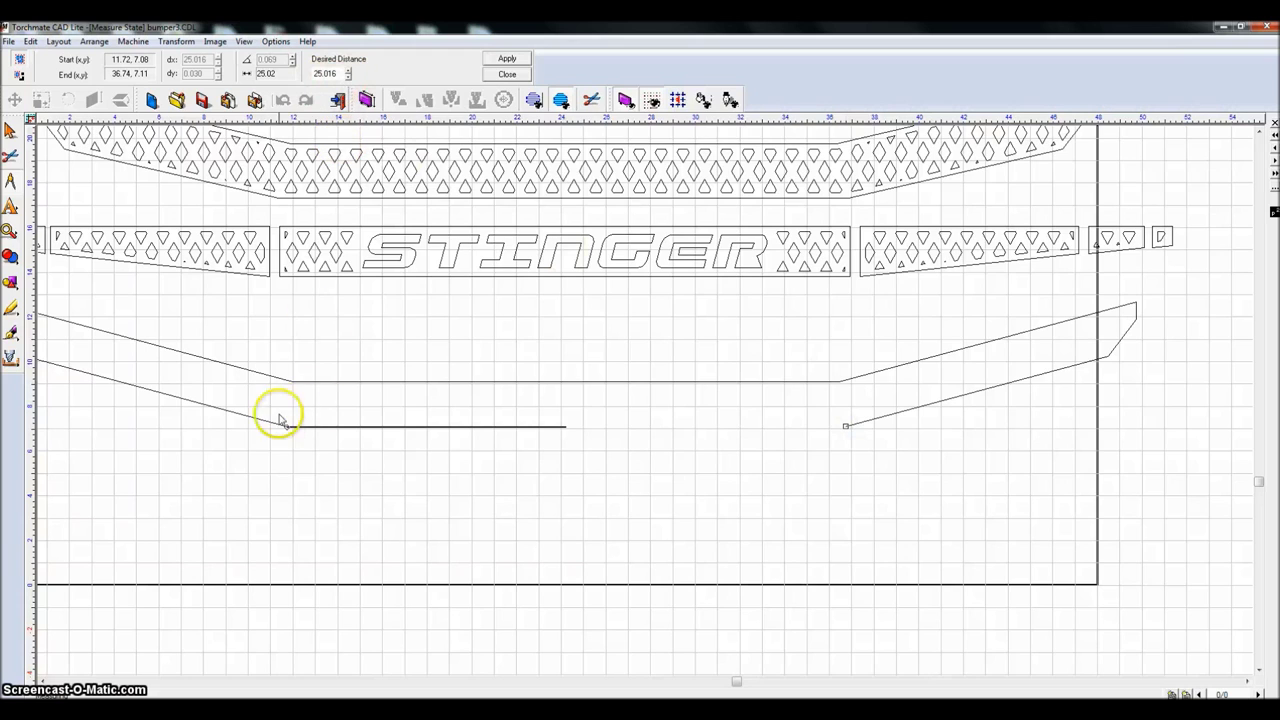
pyautogui.scroll(5, 281, 424)
pyautogui.scroll(2, 532, 578)
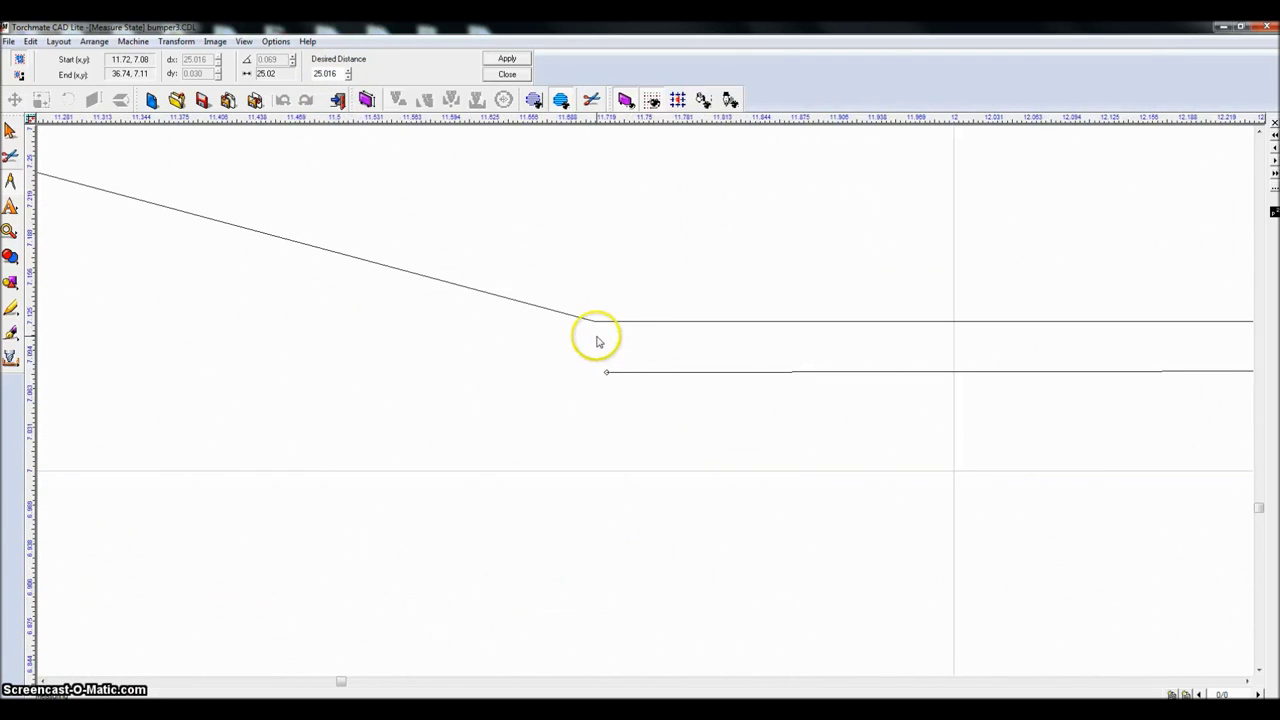
pyautogui.scroll(-1, 606, 371)
pyautogui.scroll(-5, 651, 408)
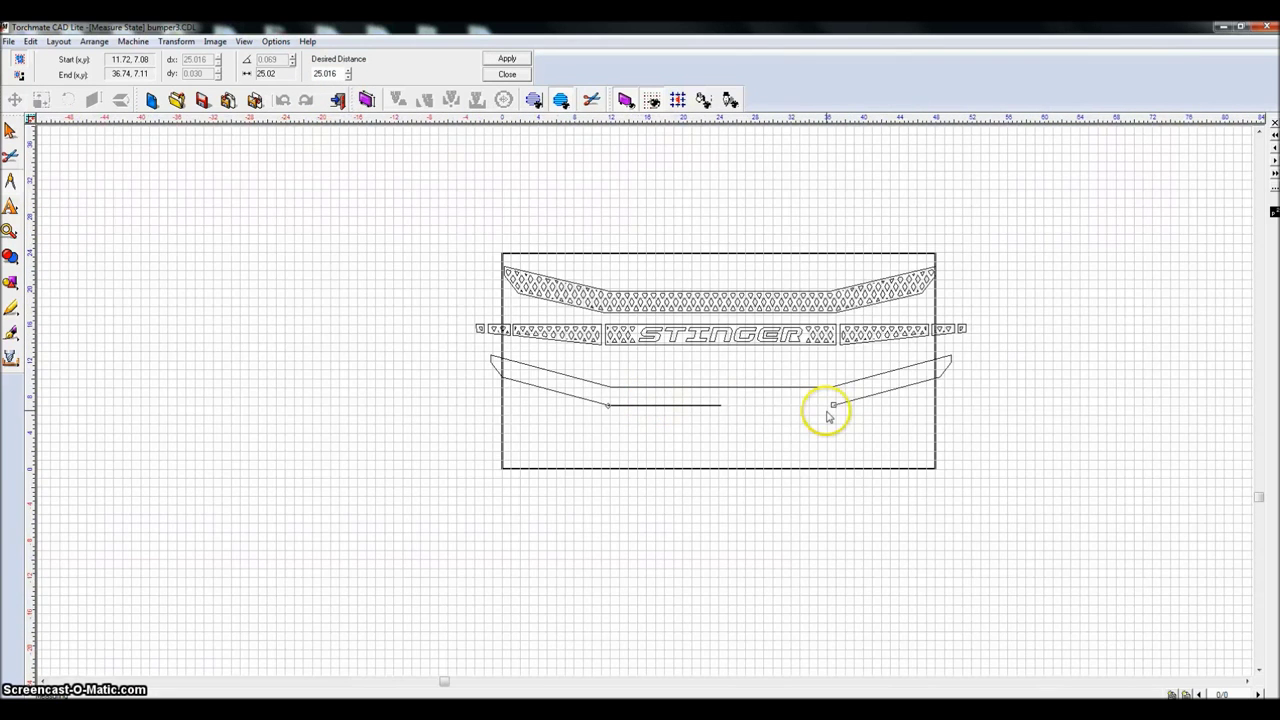
pyautogui.scroll(5, 829, 408)
pyautogui.scroll(1, 647, 405)
pyautogui.scroll(3, 610, 395)
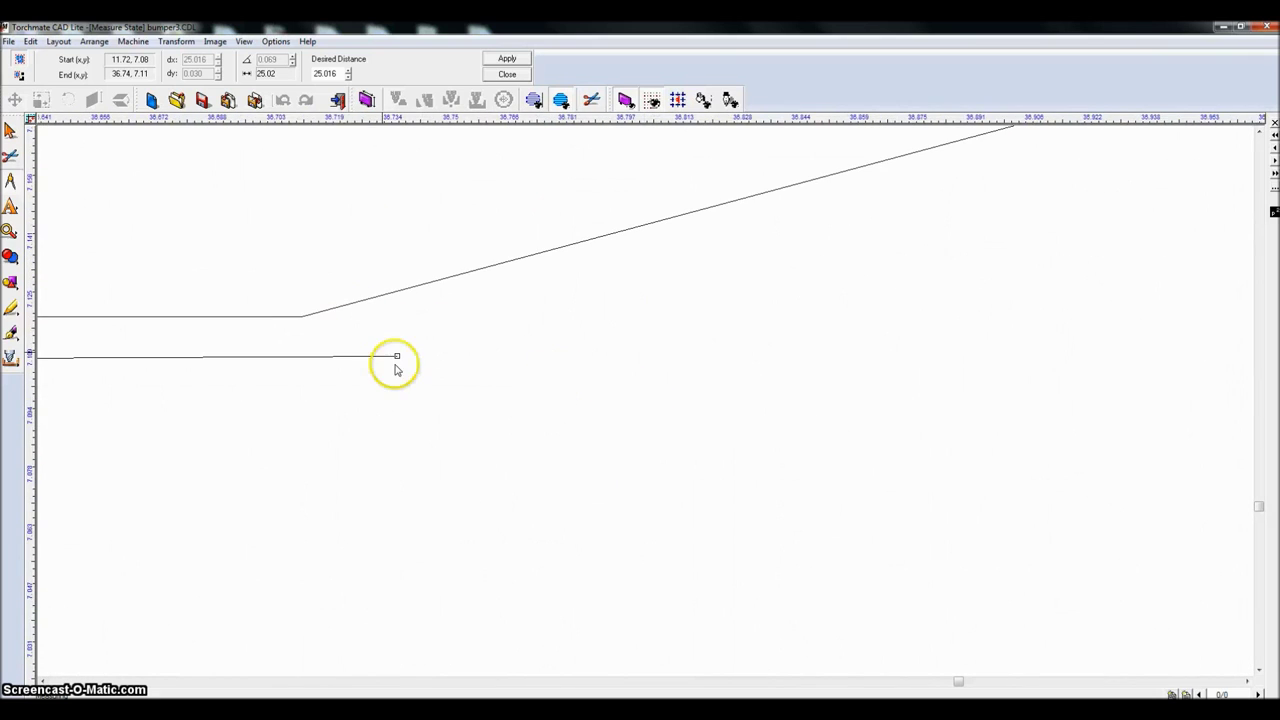
pyautogui.scroll(-2, 651, 406)
pyautogui.scroll(-3, 647, 408)
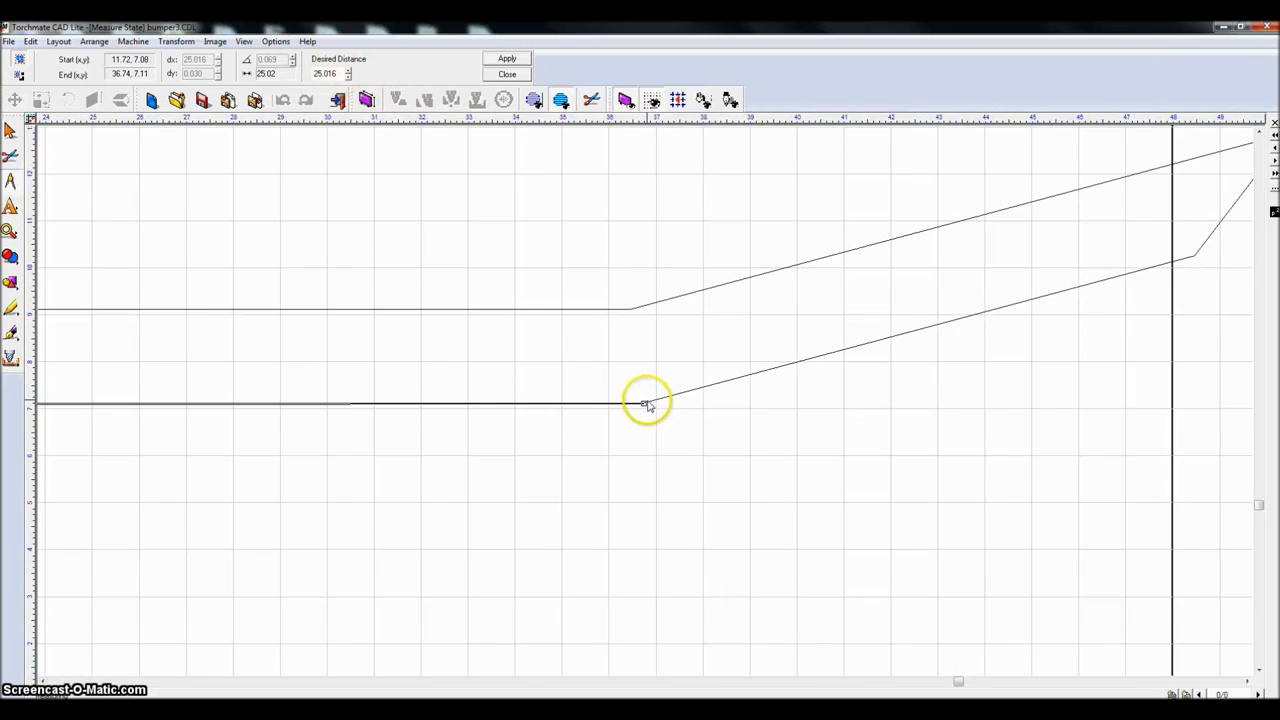
pyautogui.click(510, 77)
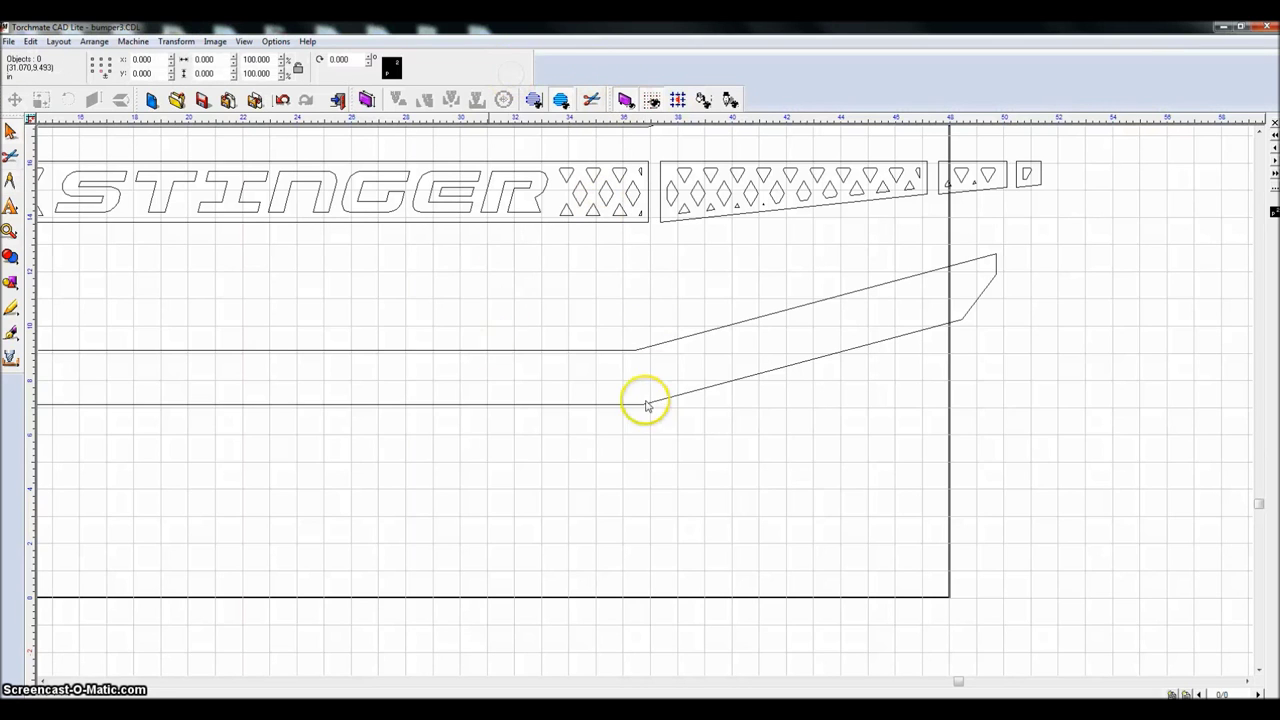
# Step: Draw a parametric rectangle below the bumper sized 25 wide by 2 high
pyautogui.scroll(-3, 643, 400)
pyautogui.moveTo(10, 283); pyautogui.dragTo(106, 291)
pyautogui.moveTo(347, 466); pyautogui.dragTo(735, 474)
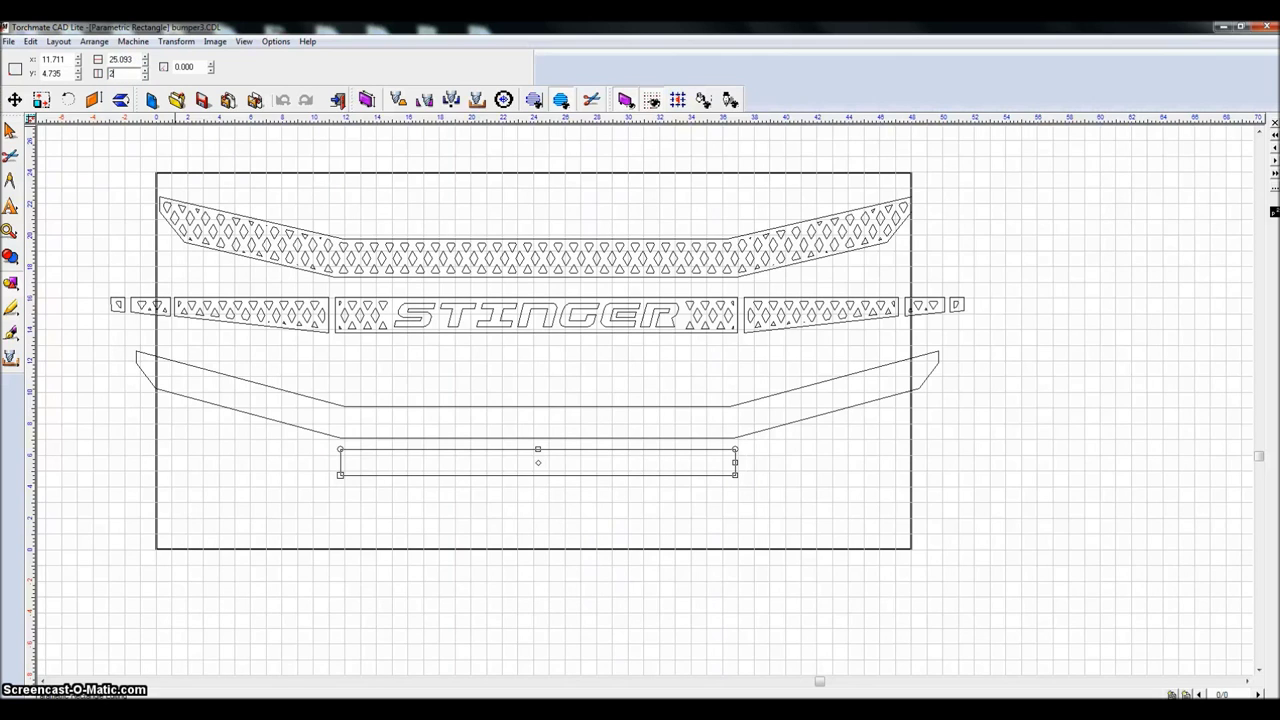
pyautogui.write('2')
pyautogui.doubleClick(124, 60)
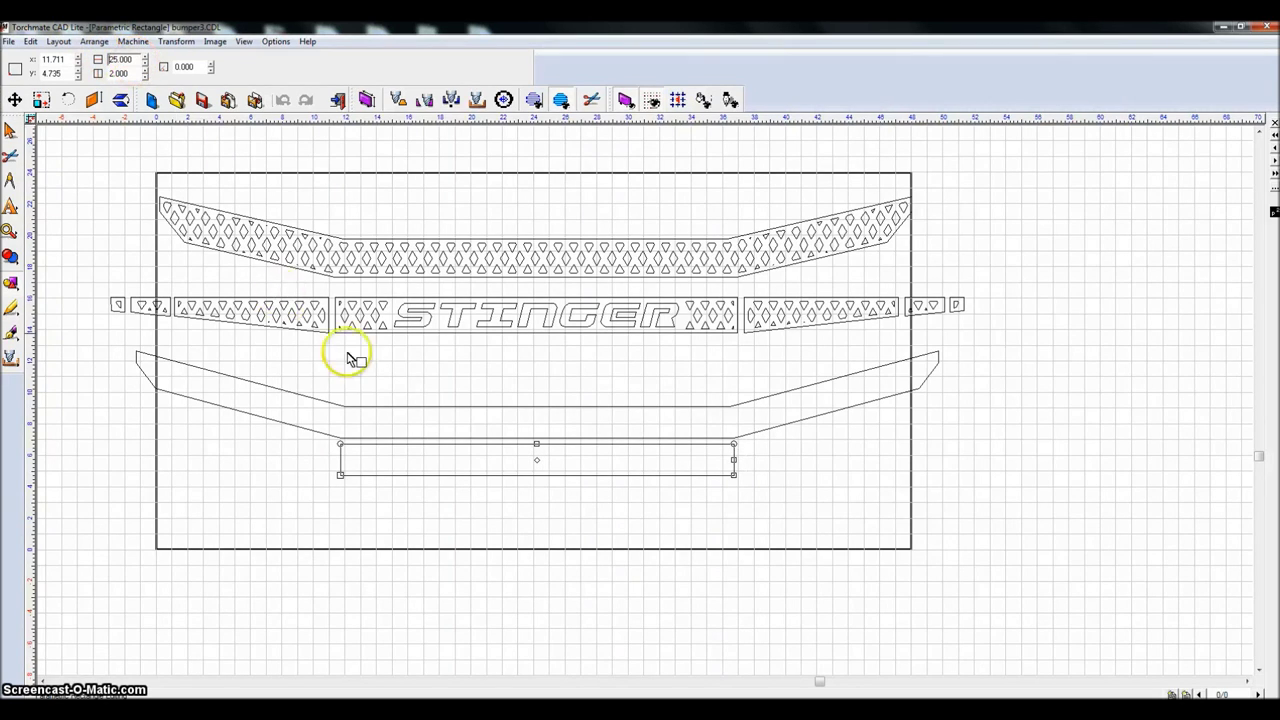
# Step: Deselect the new bar and switch to the Measure tool
pyautogui.click(10, 130)
pyautogui.click(441, 508)
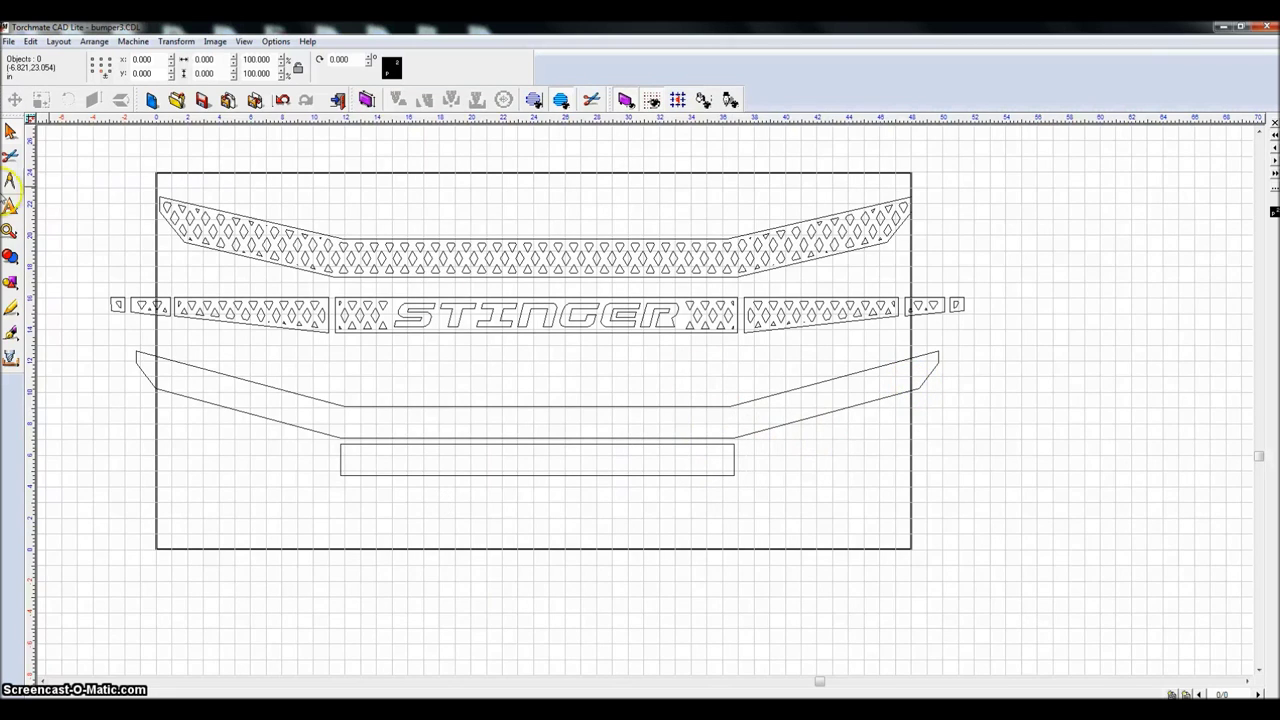
pyautogui.click(13, 182)
pyautogui.click(46, 190)
pyautogui.scroll(5, 740, 438)
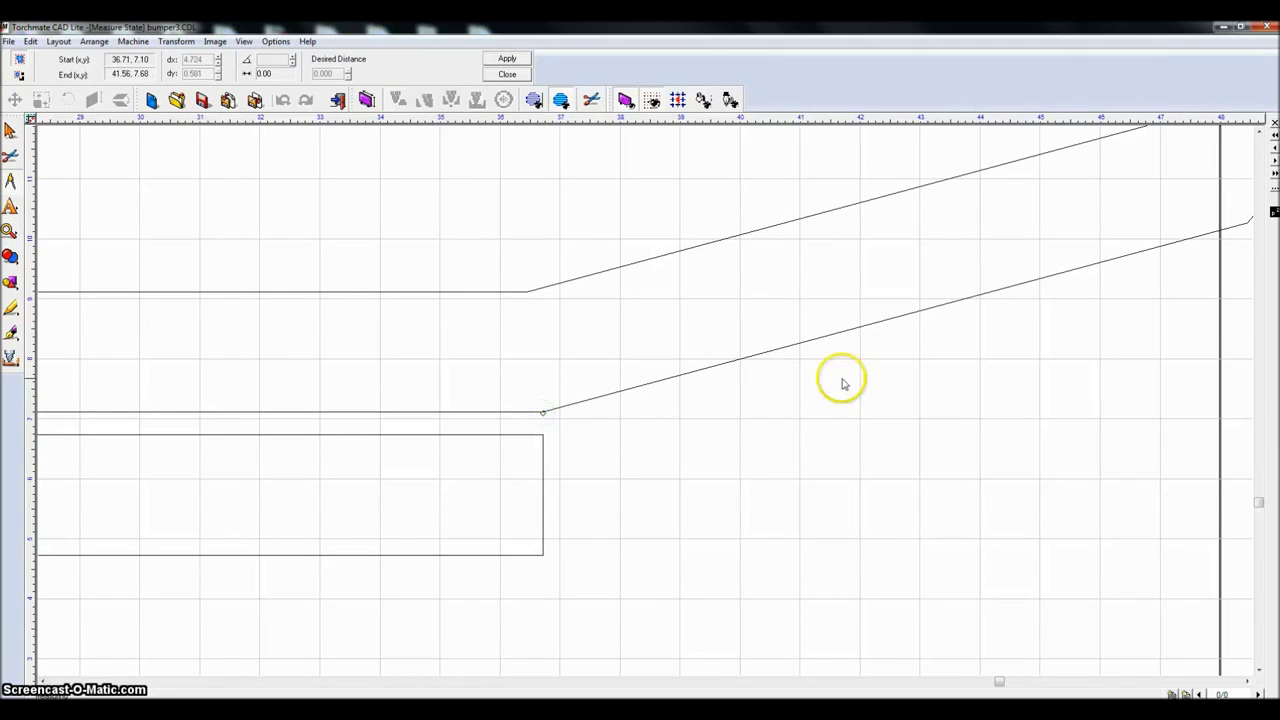
pyautogui.scroll(-5, 800, 377)
pyautogui.scroll(4, 677, 380)
pyautogui.scroll(4, 628, 443)
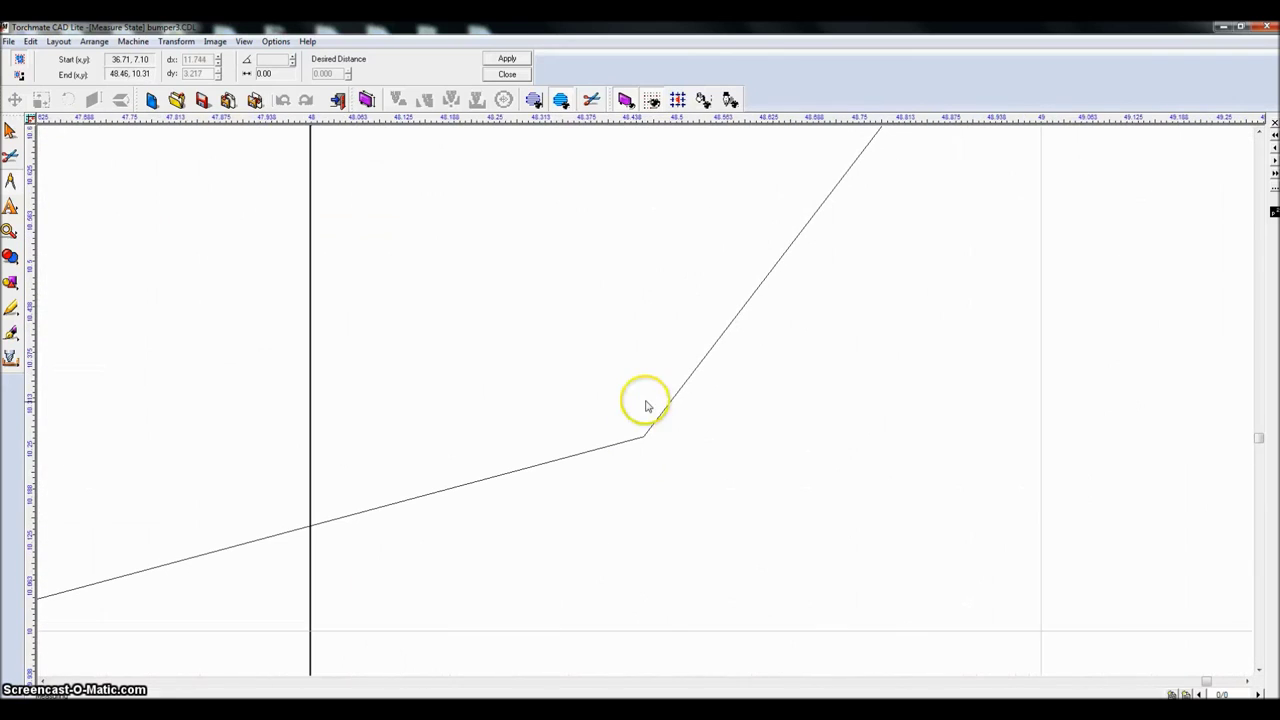
pyautogui.click(645, 440)
pyautogui.doubleClick(336, 73)
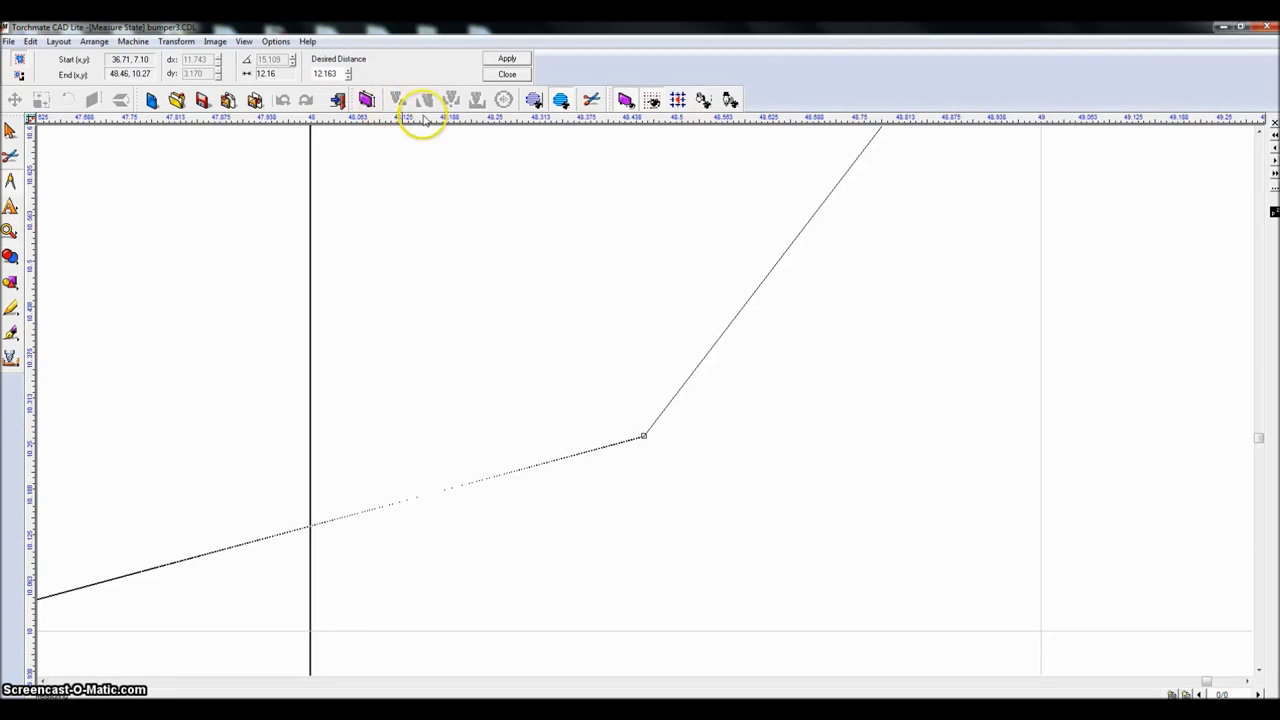
pyautogui.click(507, 77)
pyautogui.scroll(-2, 631, 523)
pyautogui.scroll(-3, 429, 423)
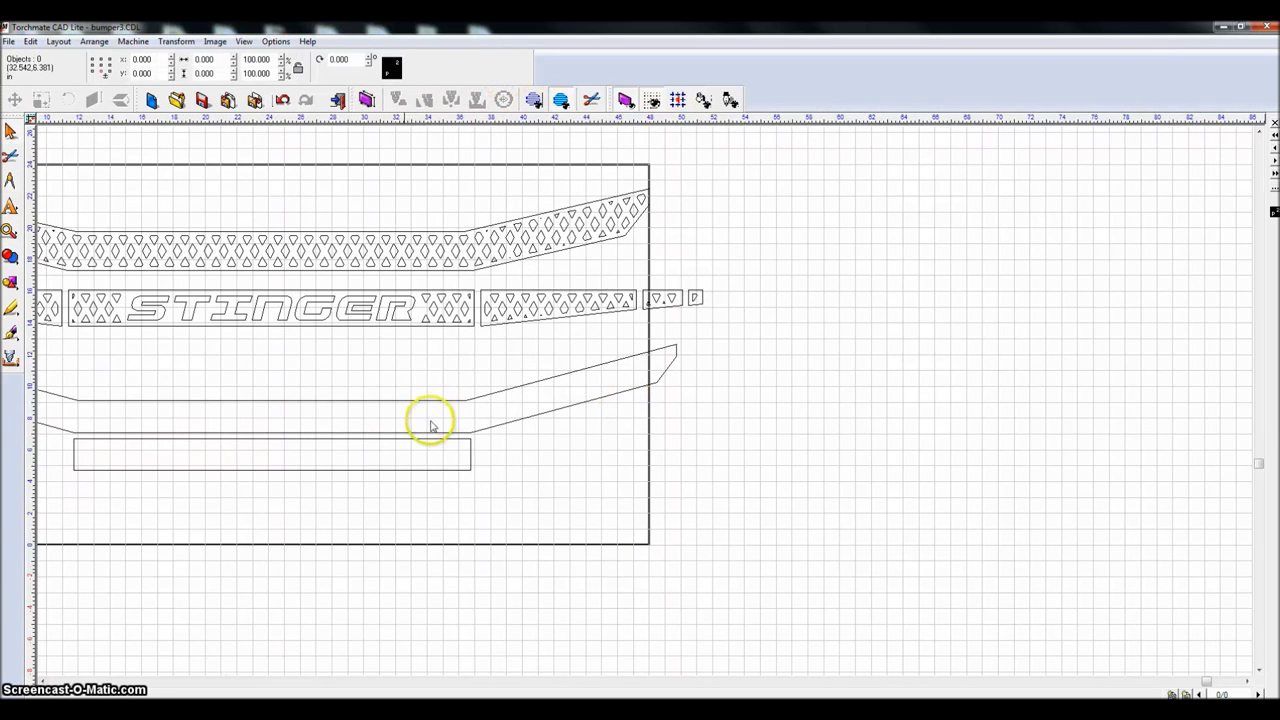
pyautogui.click(301, 439)
# Step: Drop a copy of the 25 x 2 bar to the right of the first one
pyautogui.moveTo(271, 453); pyautogui.dragTo(680, 452)
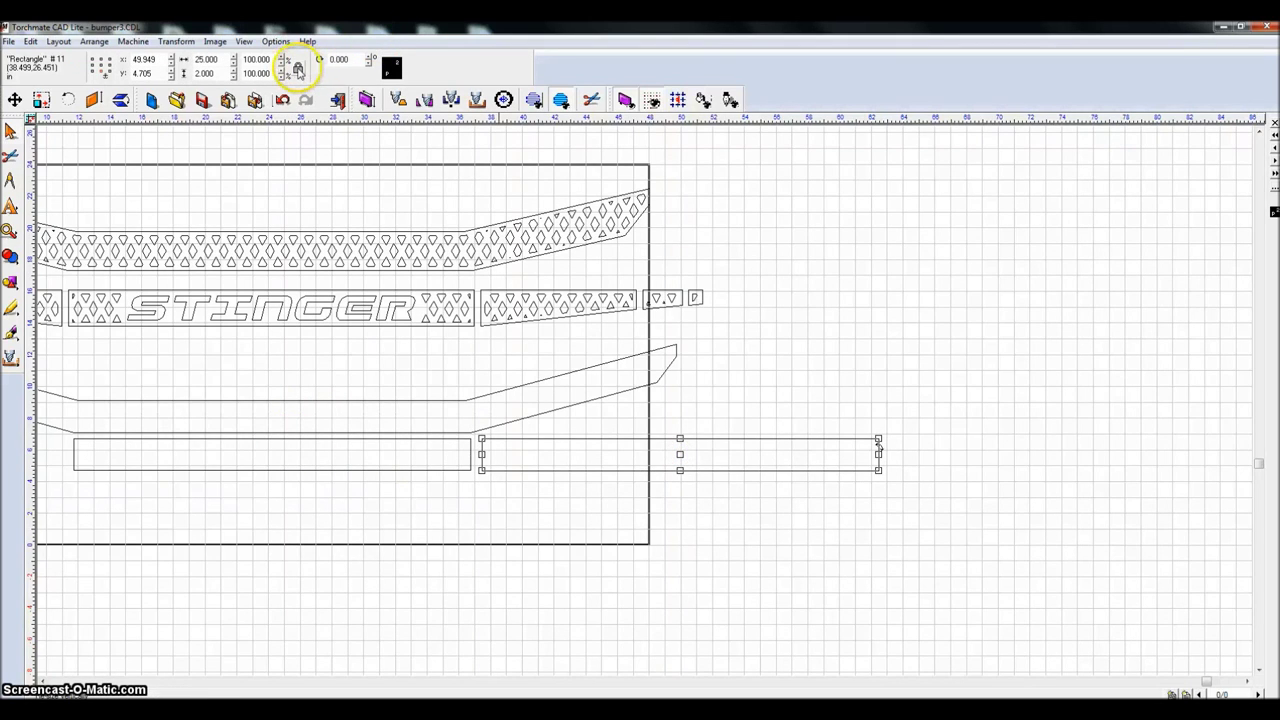
pyautogui.doubleClick(207, 59)
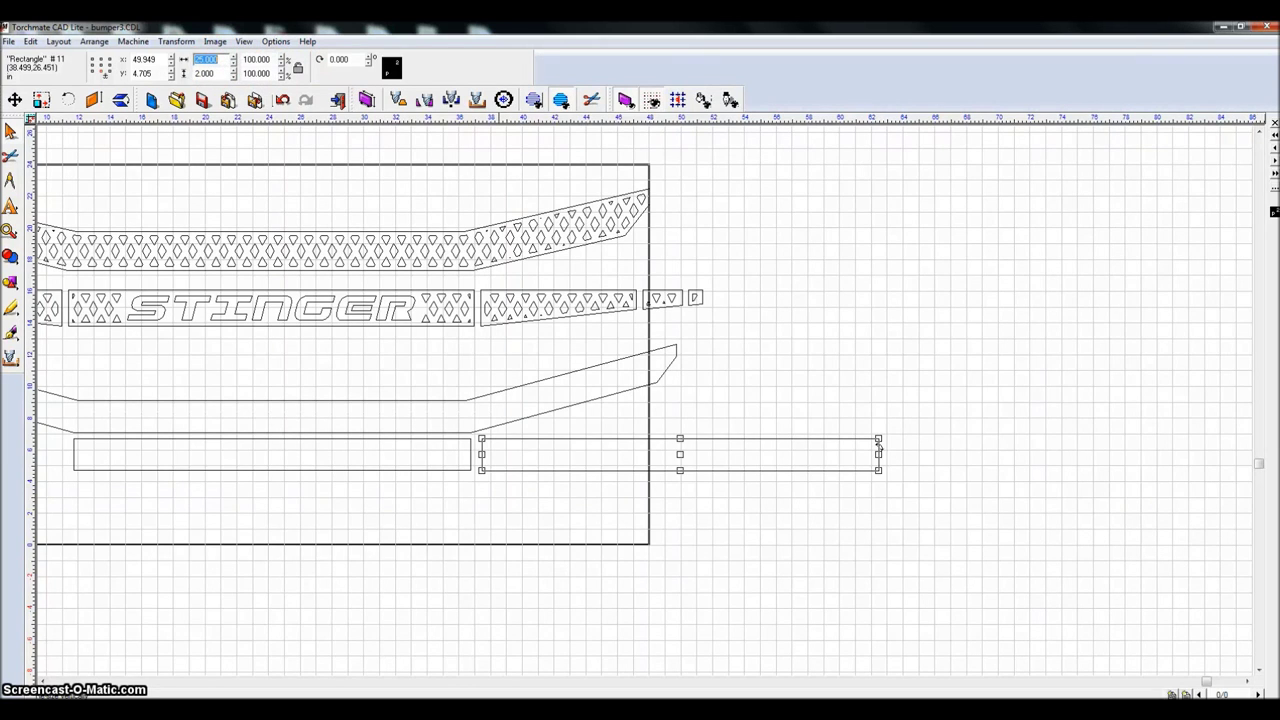
pyautogui.click(11, 178)
pyautogui.click(43, 186)
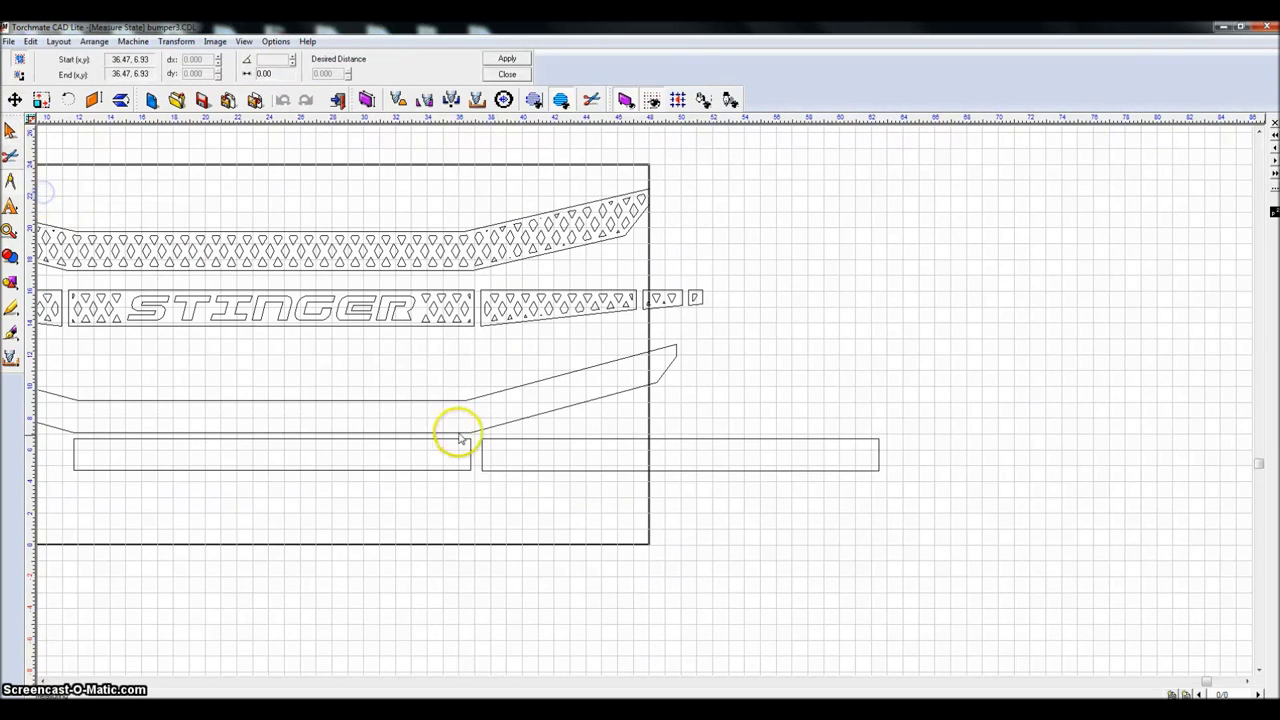
# Step: Measure the bumper's right angled side at 12.16, then close Measure
pyautogui.scroll(5, 449, 429)
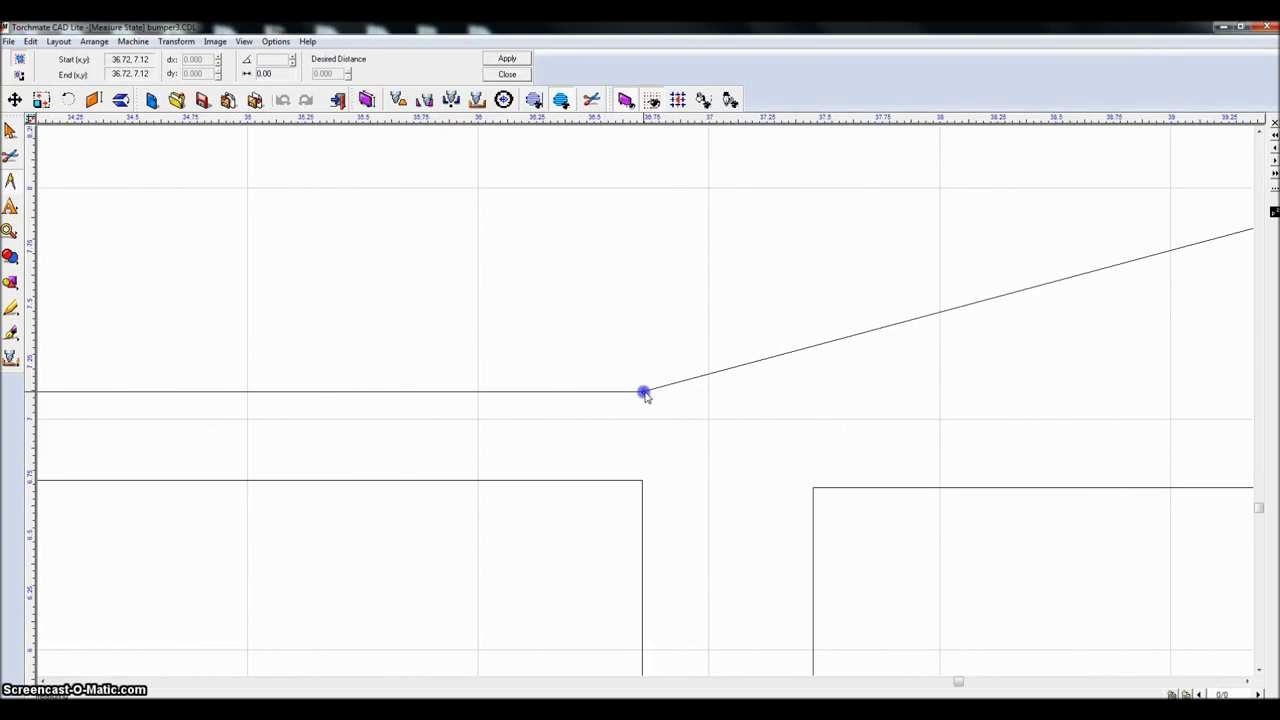
pyautogui.click(643, 392)
pyautogui.scroll(-4, 680, 395)
pyautogui.scroll(5, 948, 345)
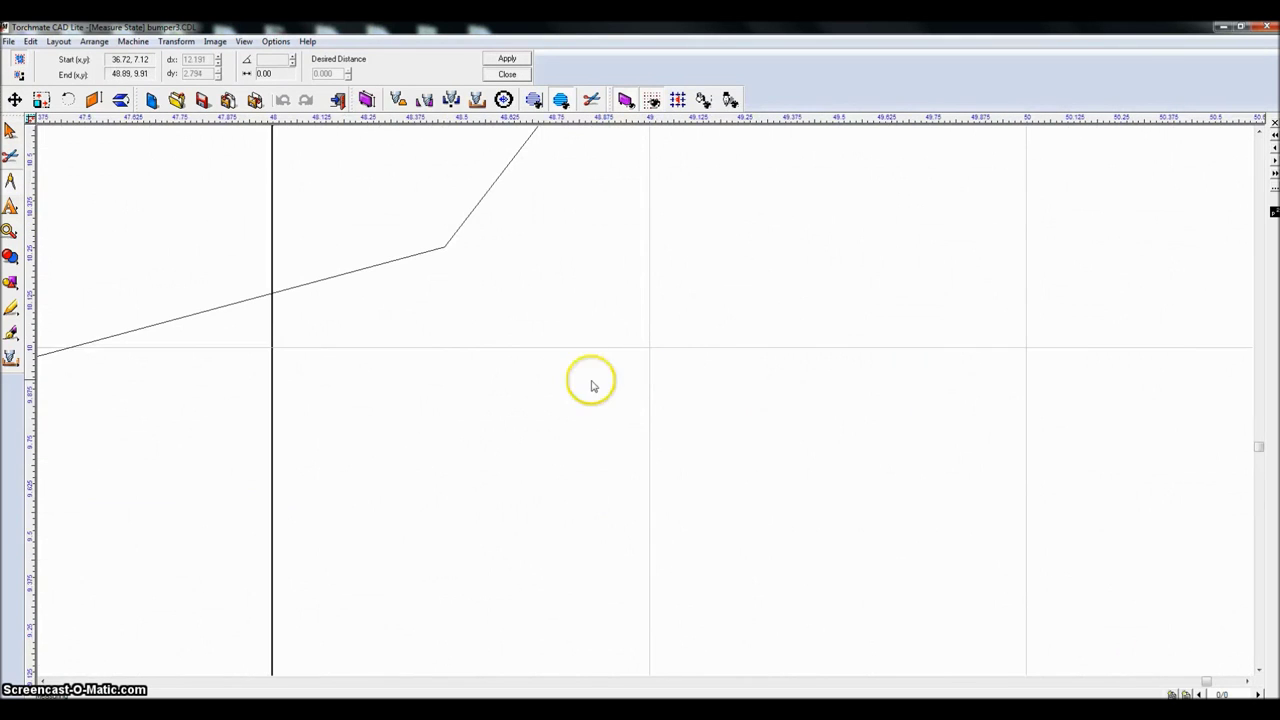
pyautogui.click(445, 249)
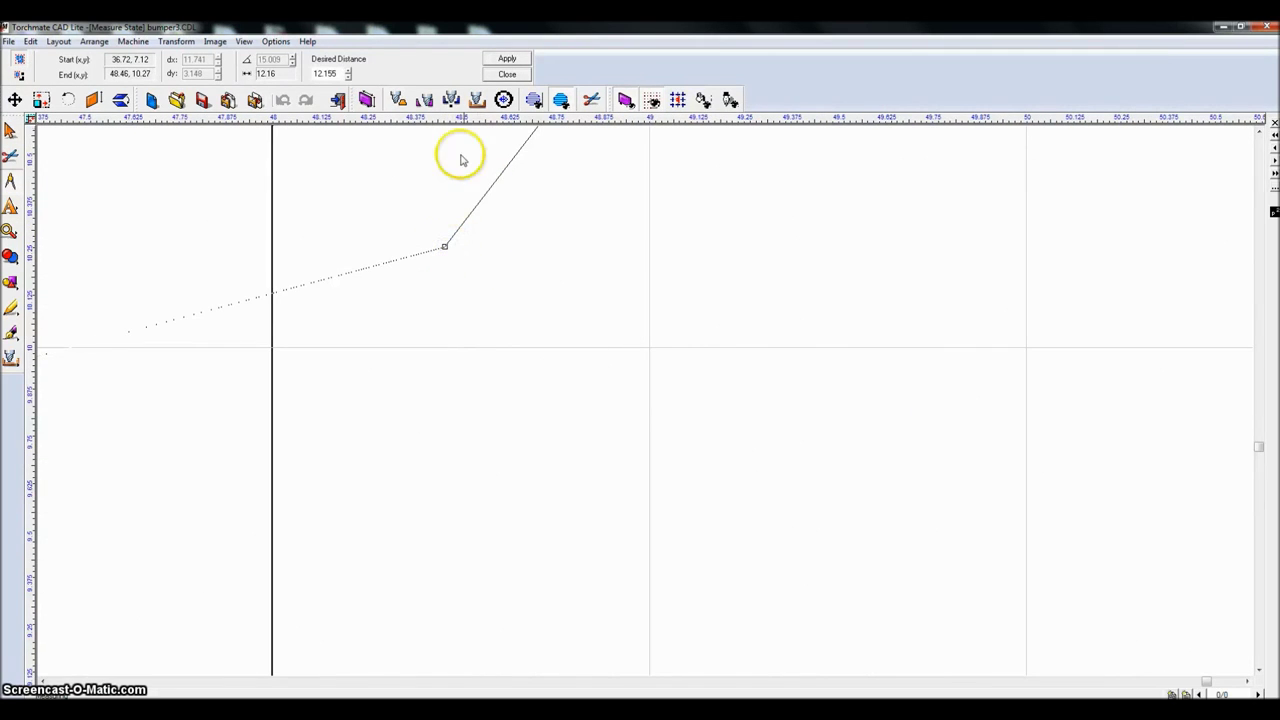
pyautogui.click(508, 75)
pyautogui.scroll(-4, 648, 403)
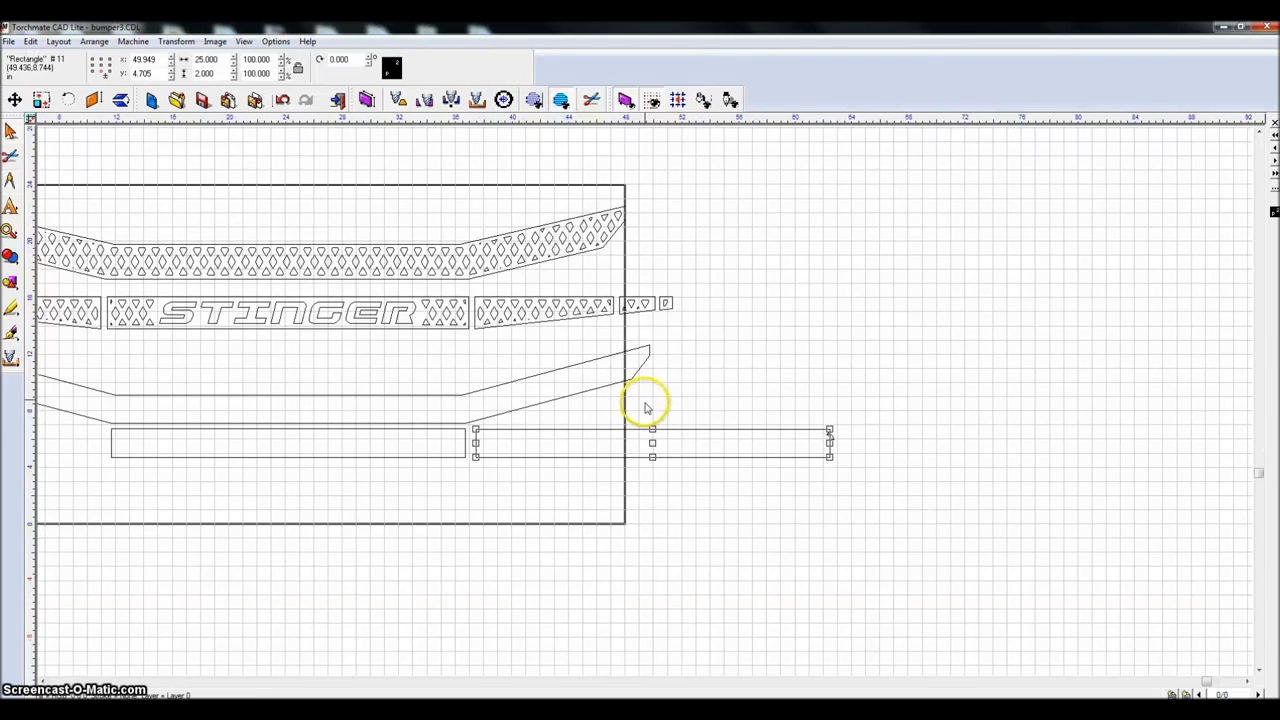
# Step: Shorten the right bar to a width of 12.1
pyautogui.scroll(2, 645, 401)
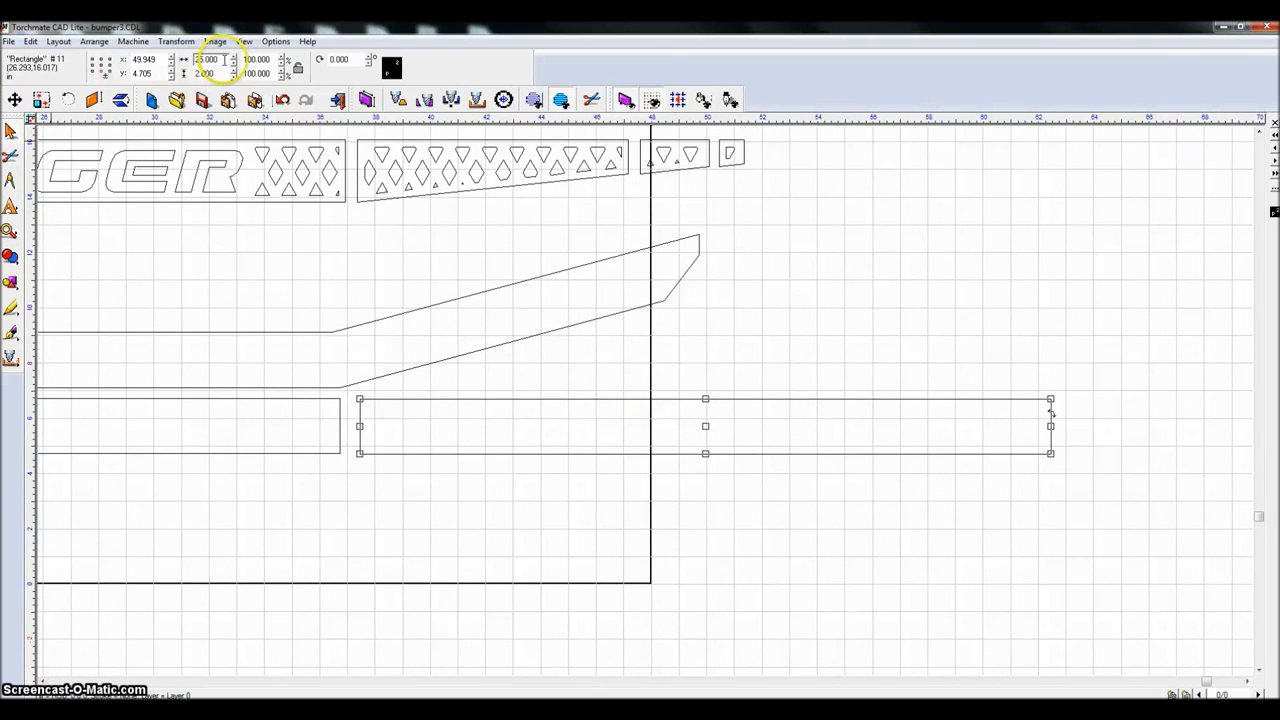
pyautogui.write('12')
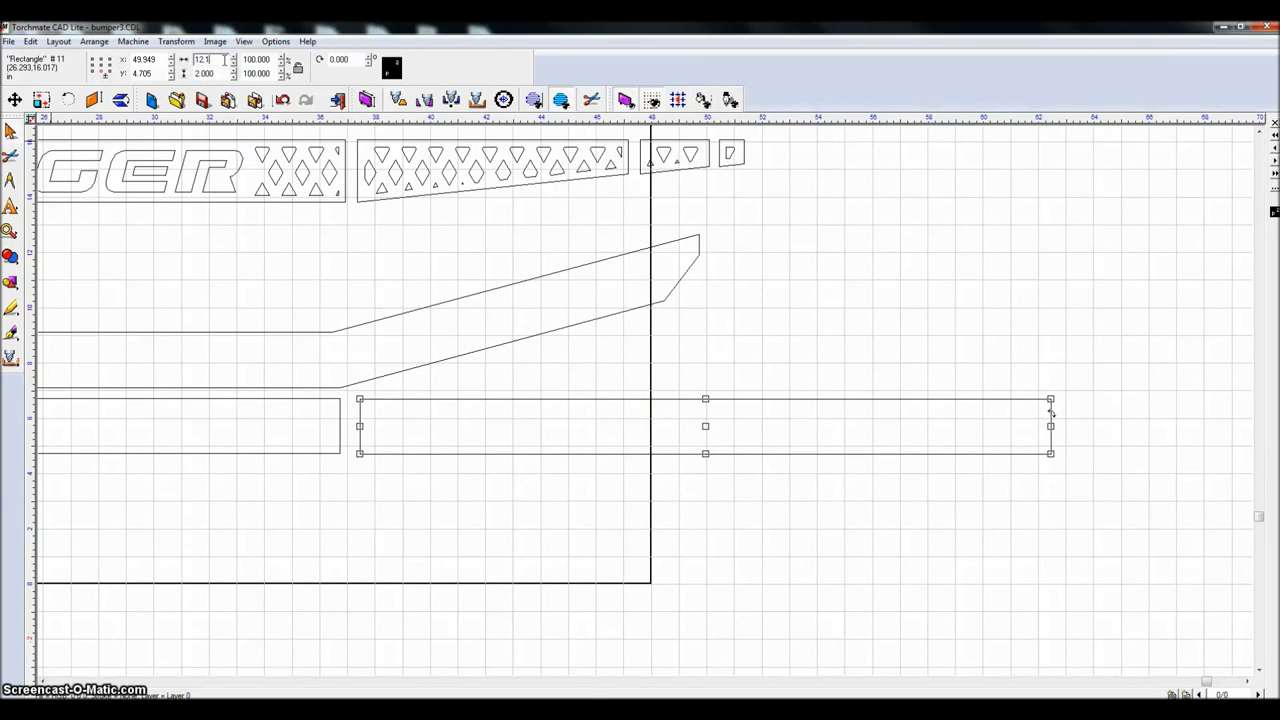
pyautogui.write('.1')
pyautogui.press('Return')
# Step: Duplicate the 12.1 bar and place the copy at the row's left end
pyautogui.click(677, 375)
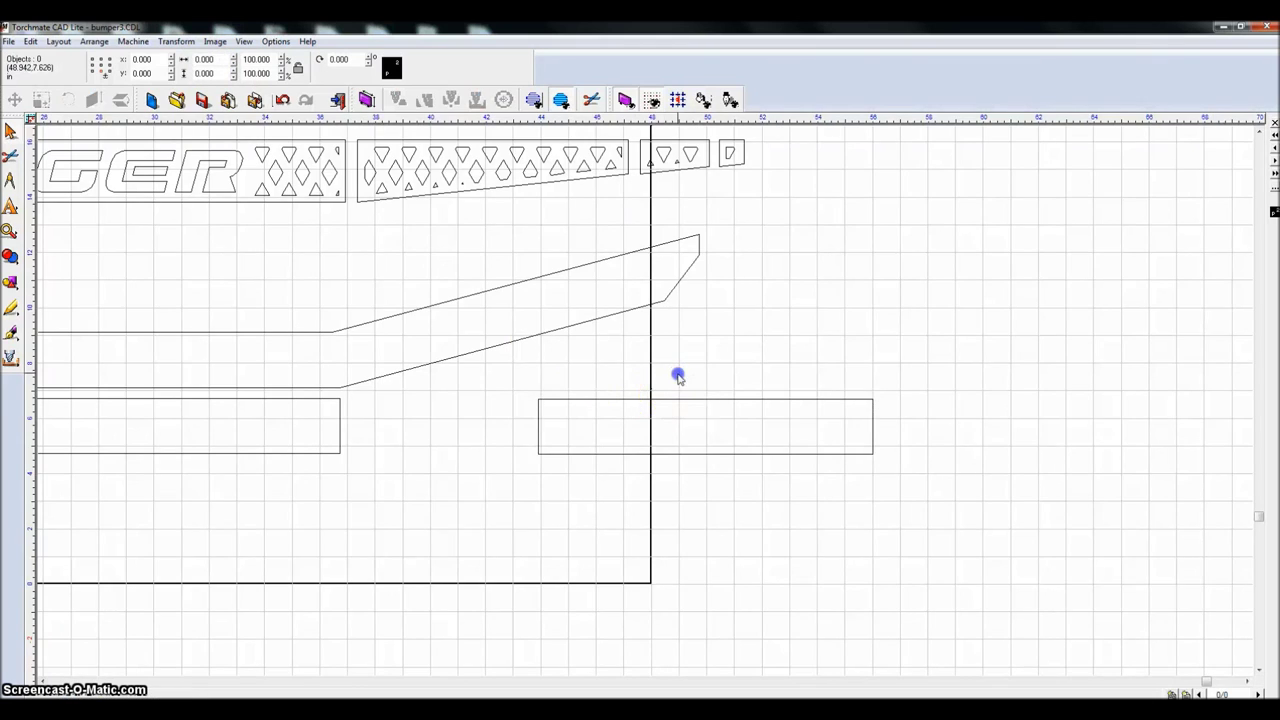
pyautogui.scroll(-3, 630, 410)
pyautogui.moveTo(580, 400); pyautogui.dragTo(802, 497)
pyautogui.hotkey('ctrl', 'd')
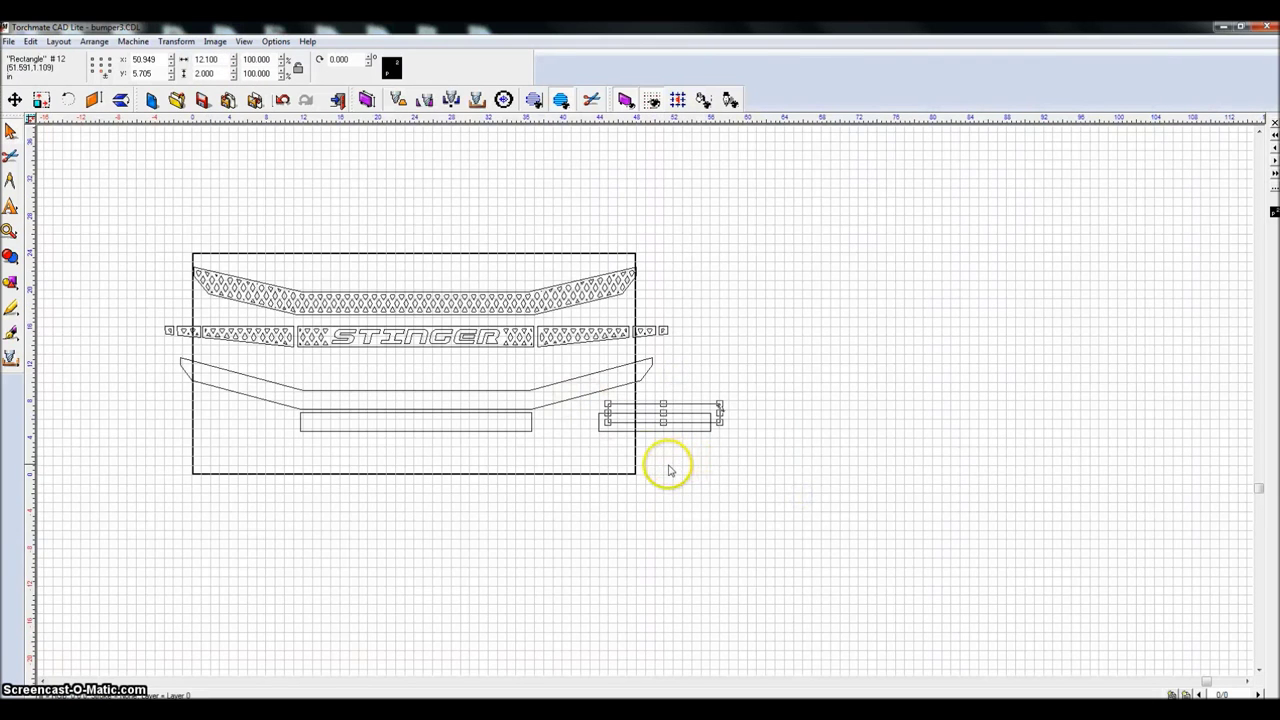
pyautogui.moveTo(664, 413); pyautogui.dragTo(236, 424)
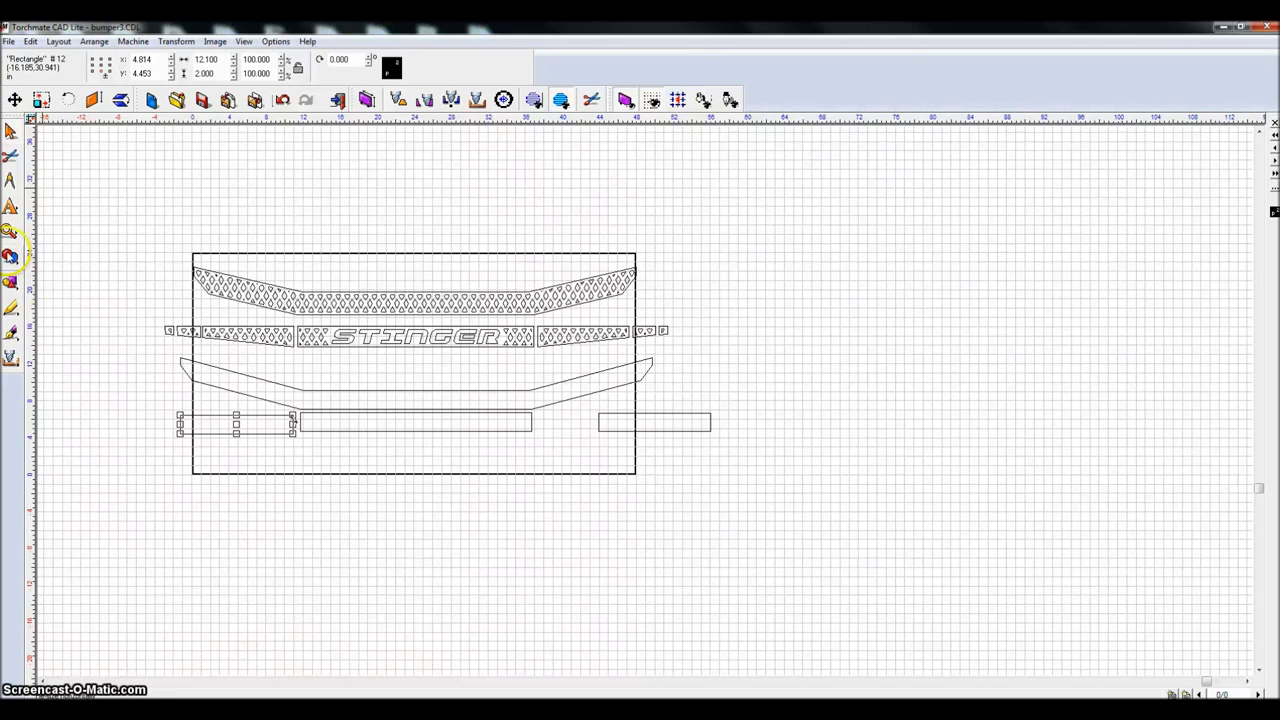
pyautogui.click(20, 196)
# Step: Measure the bumper's angled right tip: 2.06 in at 52.59°
pyautogui.click(50, 188)
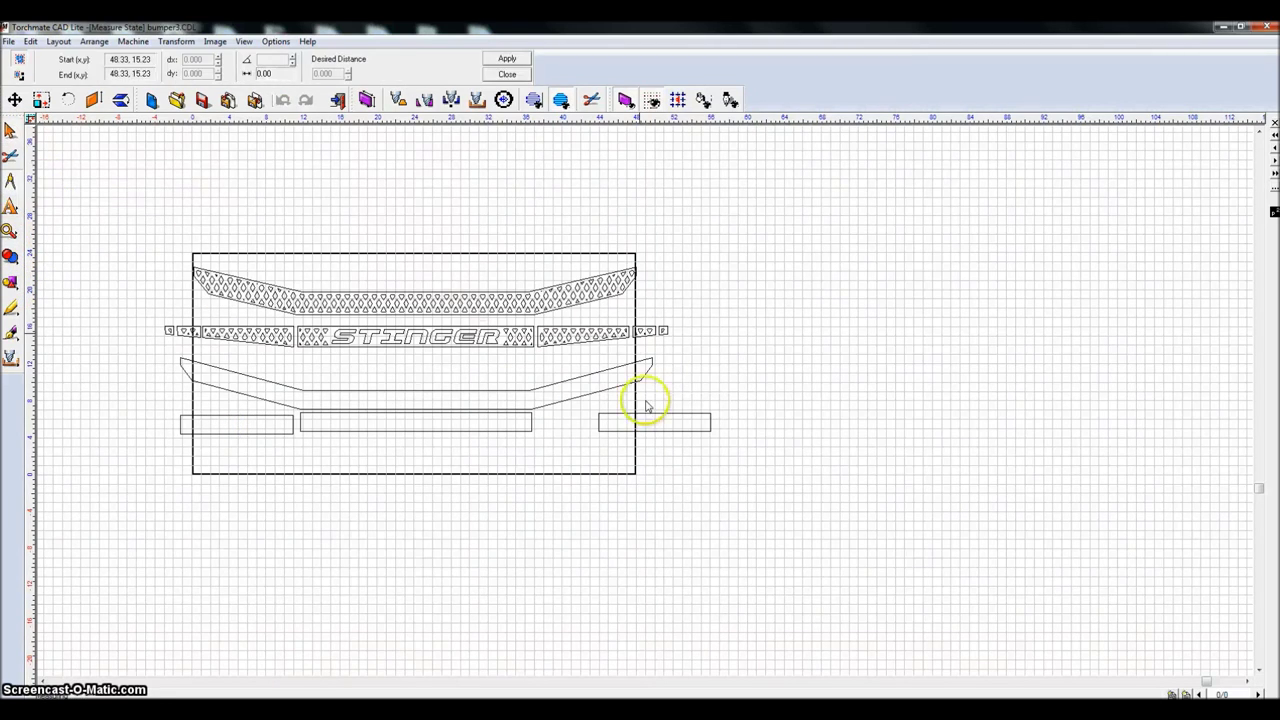
pyautogui.scroll(3, 640, 335)
pyautogui.scroll(-1, 700, 420)
pyautogui.scroll(4, 650, 470)
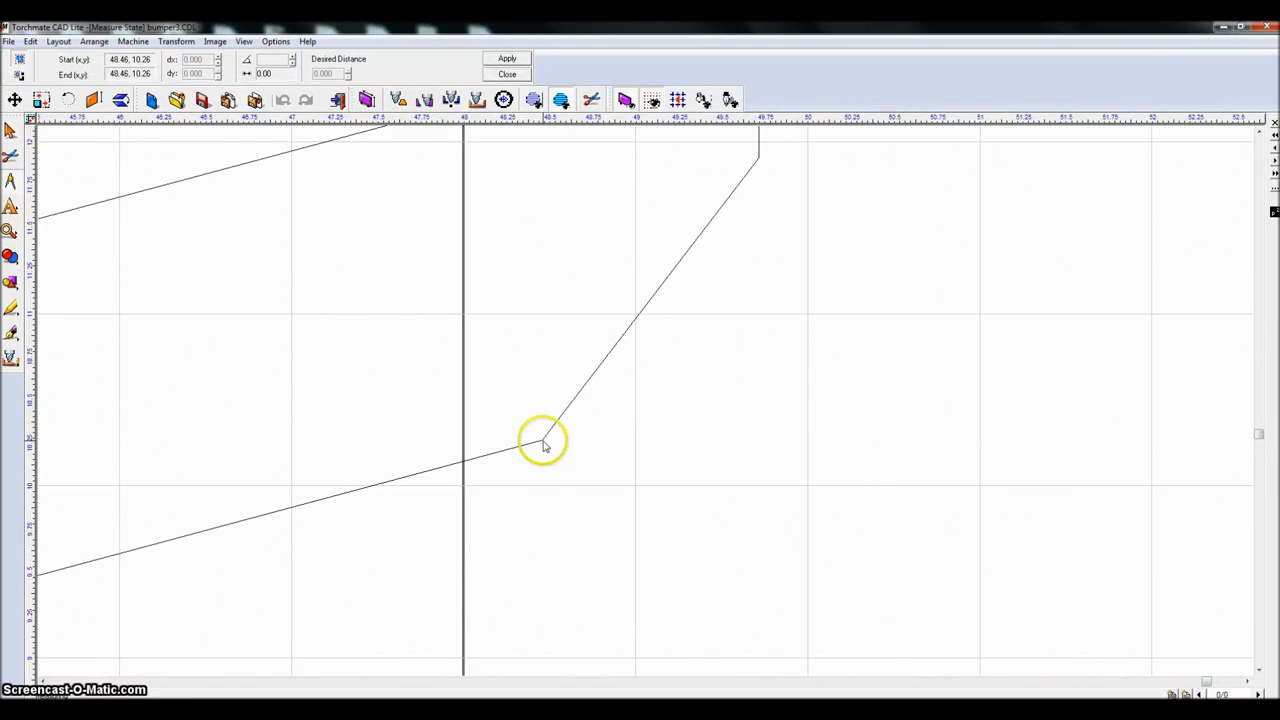
pyautogui.click(759, 160)
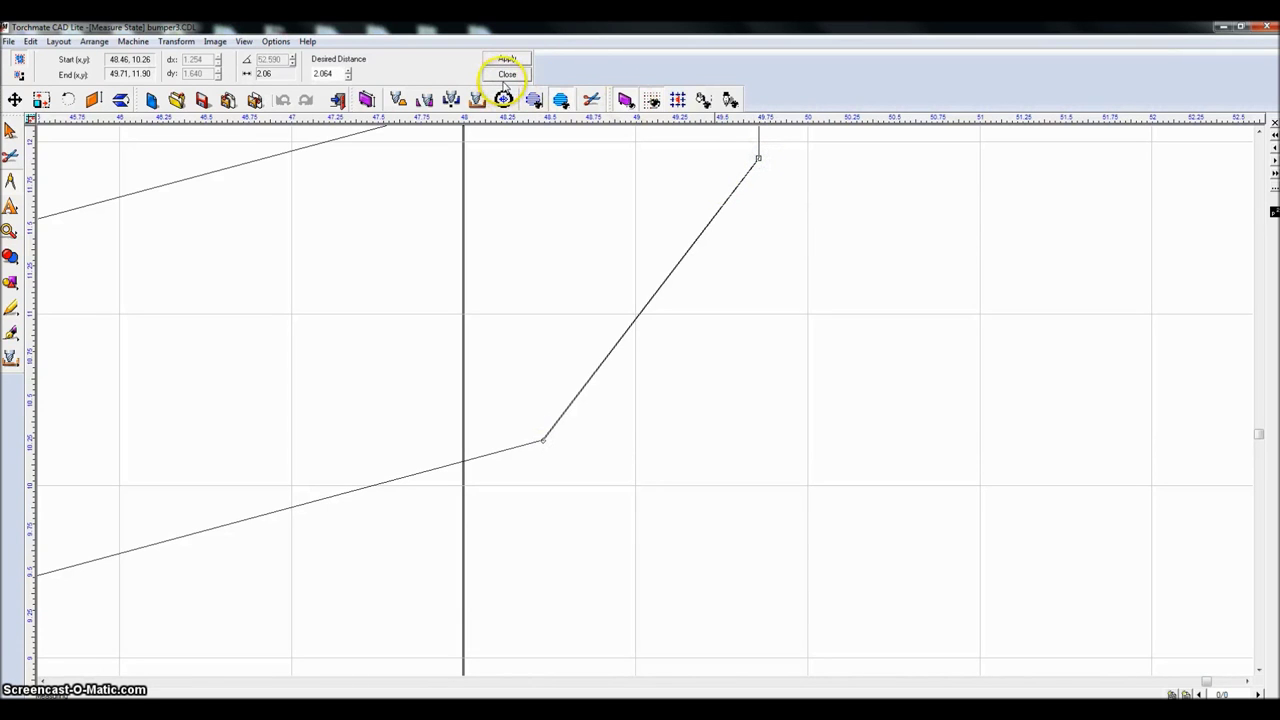
pyautogui.click(507, 75)
# Step: Duplicate the left bar of the bottom row
pyautogui.scroll(-5, 652, 400)
pyautogui.click(586, 453)
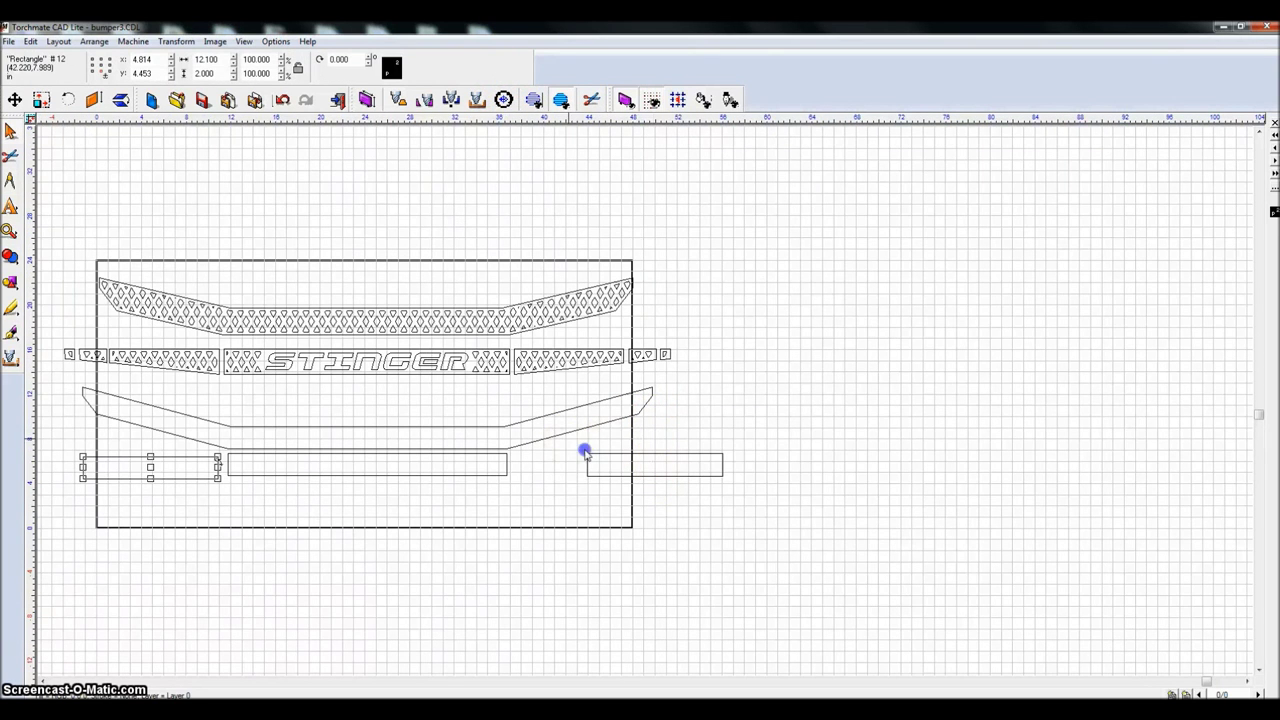
pyautogui.hotkey('ctrl', 'd')
# Step: Resize the duplicate to a 2 x 2 square and move it beside the right bar
pyautogui.doubleClick(205, 60)
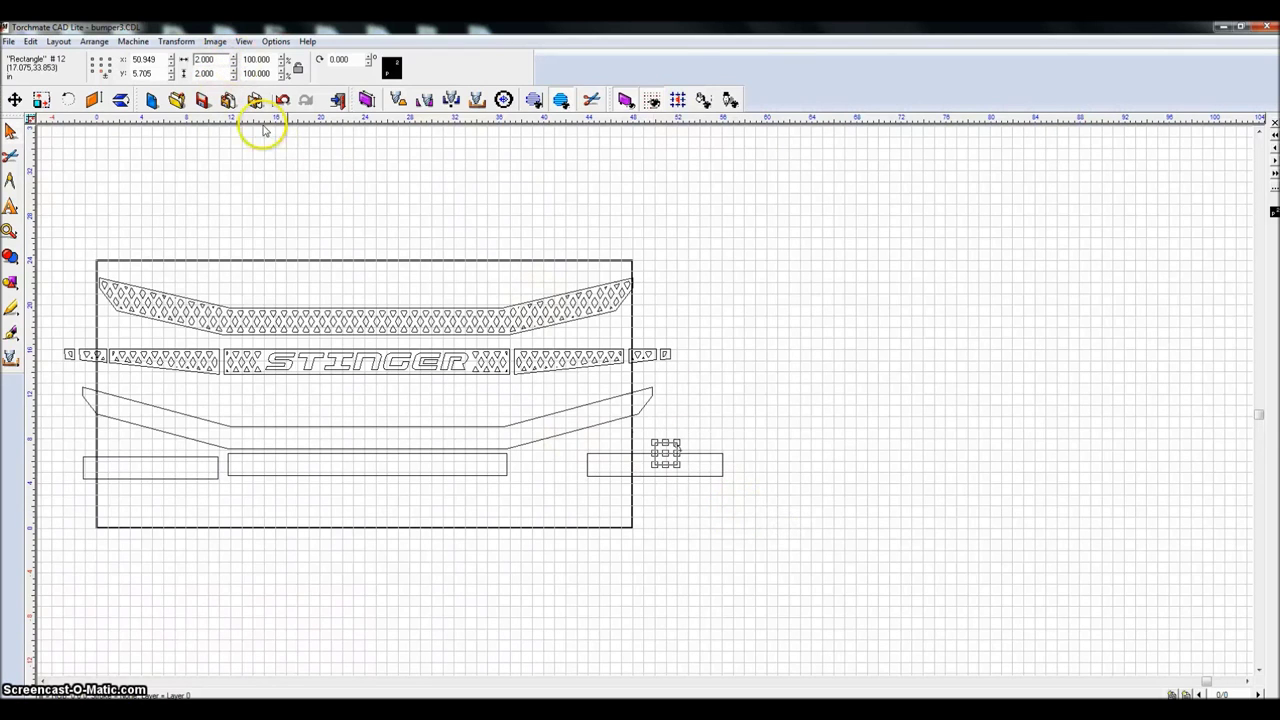
pyautogui.moveTo(677, 443); pyautogui.dragTo(80, 464)
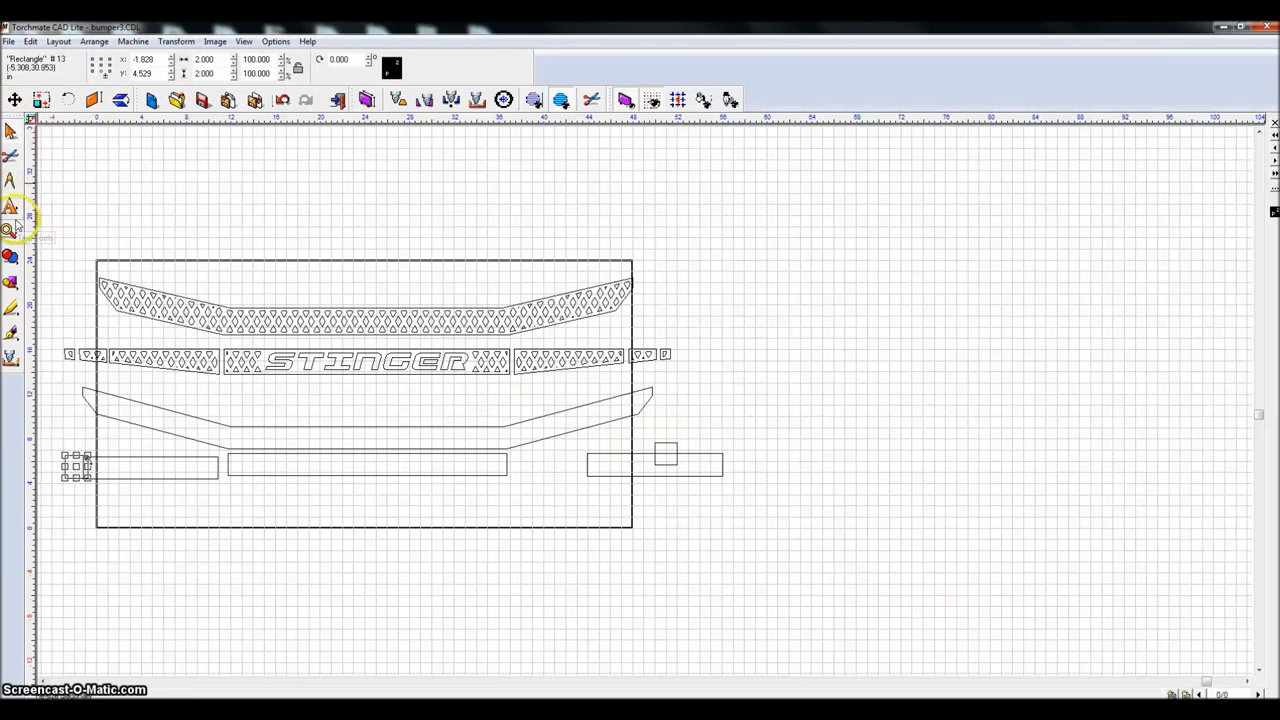
pyautogui.click(10, 183)
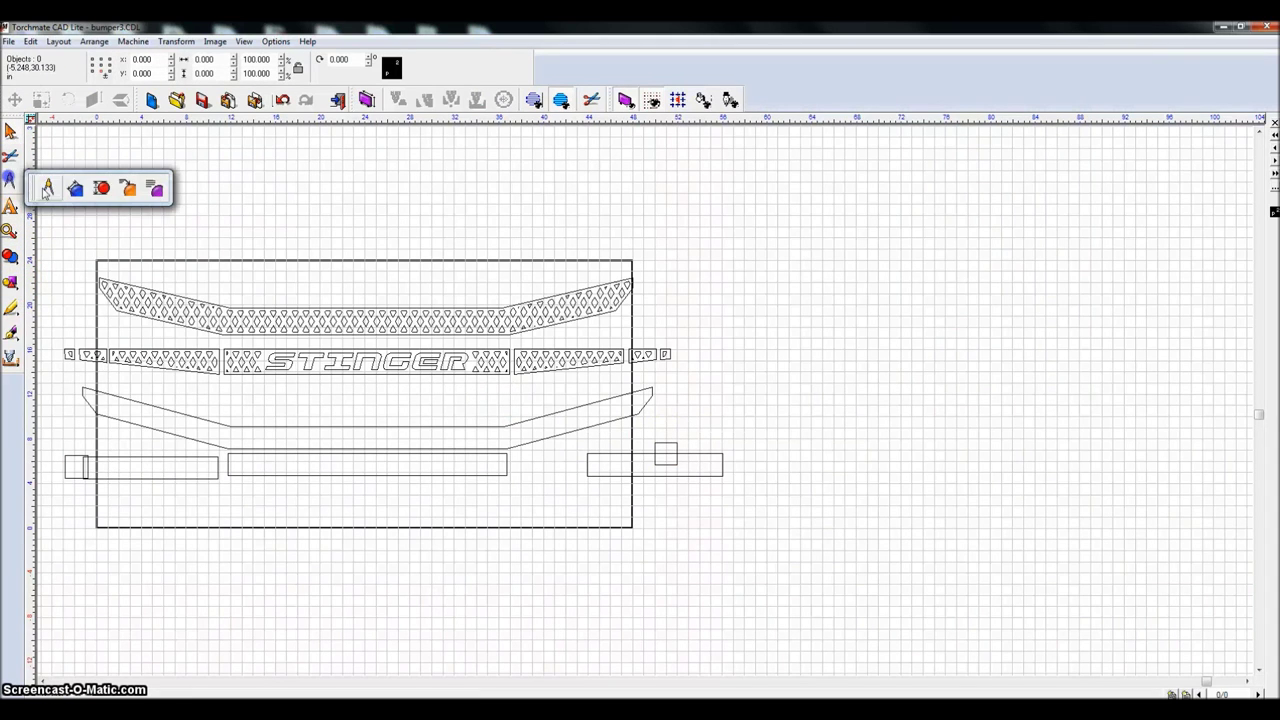
# Step: Measure the angled bar's short vertical end as 0.764 in
pyautogui.click(51, 189)
pyautogui.scroll(2, 647, 407)
pyautogui.scroll(2, 647, 407)
pyautogui.scroll(2, 717, 411)
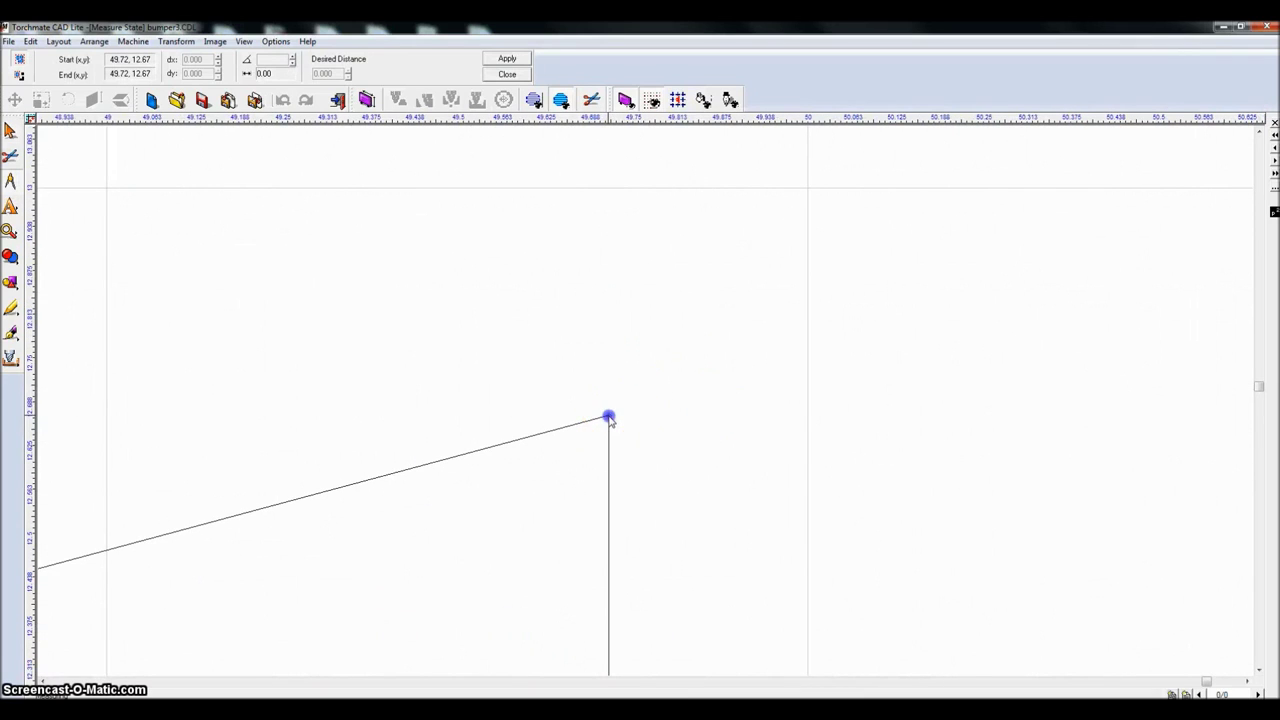
pyautogui.scroll(-2, 640, 400)
pyautogui.click(644, 562)
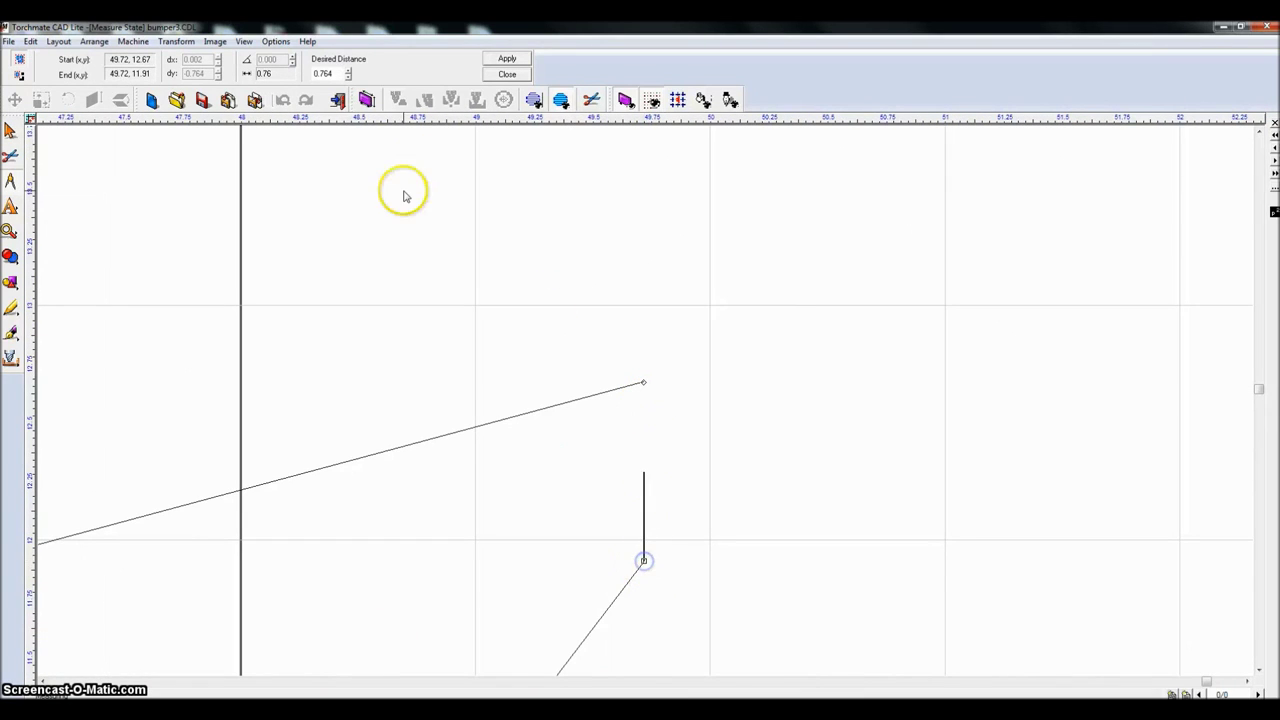
pyautogui.click(505, 75)
pyautogui.scroll(-4, 586, 289)
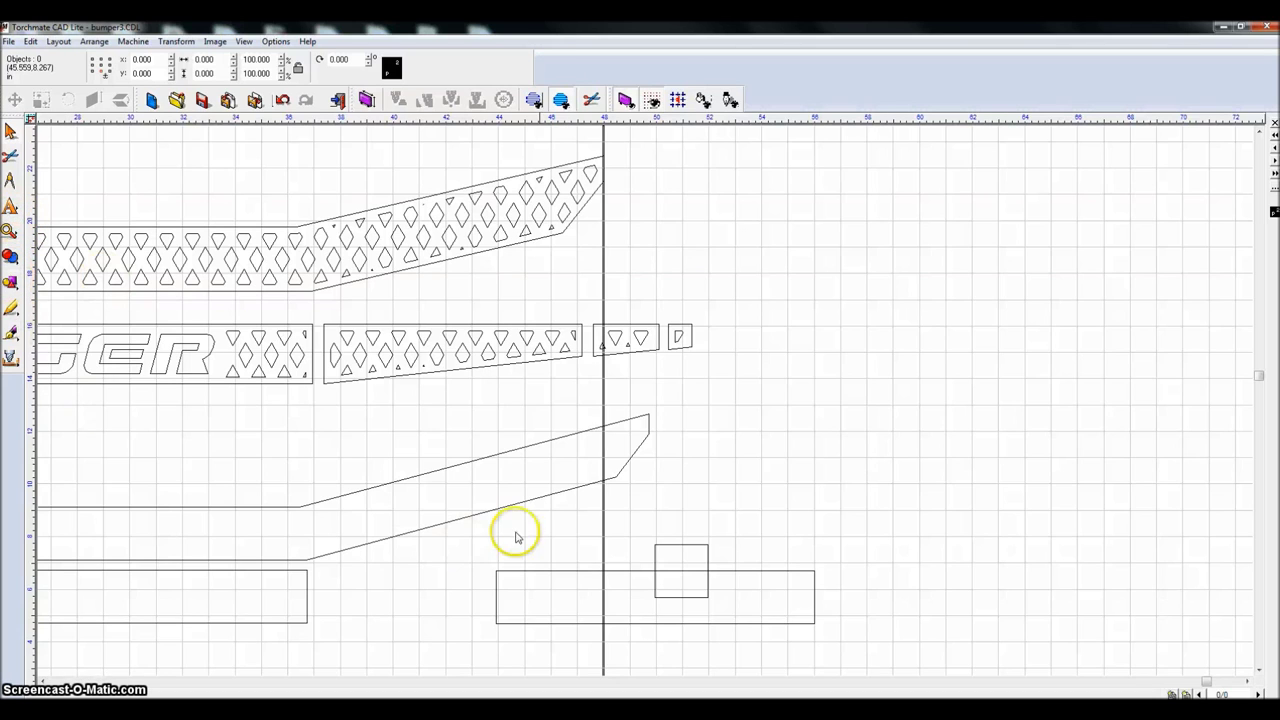
# Step: Move a small square right of the right bar and make it 0.75 wide
pyautogui.click(737, 600)
pyautogui.moveTo(737, 600); pyautogui.dragTo(714, 601)
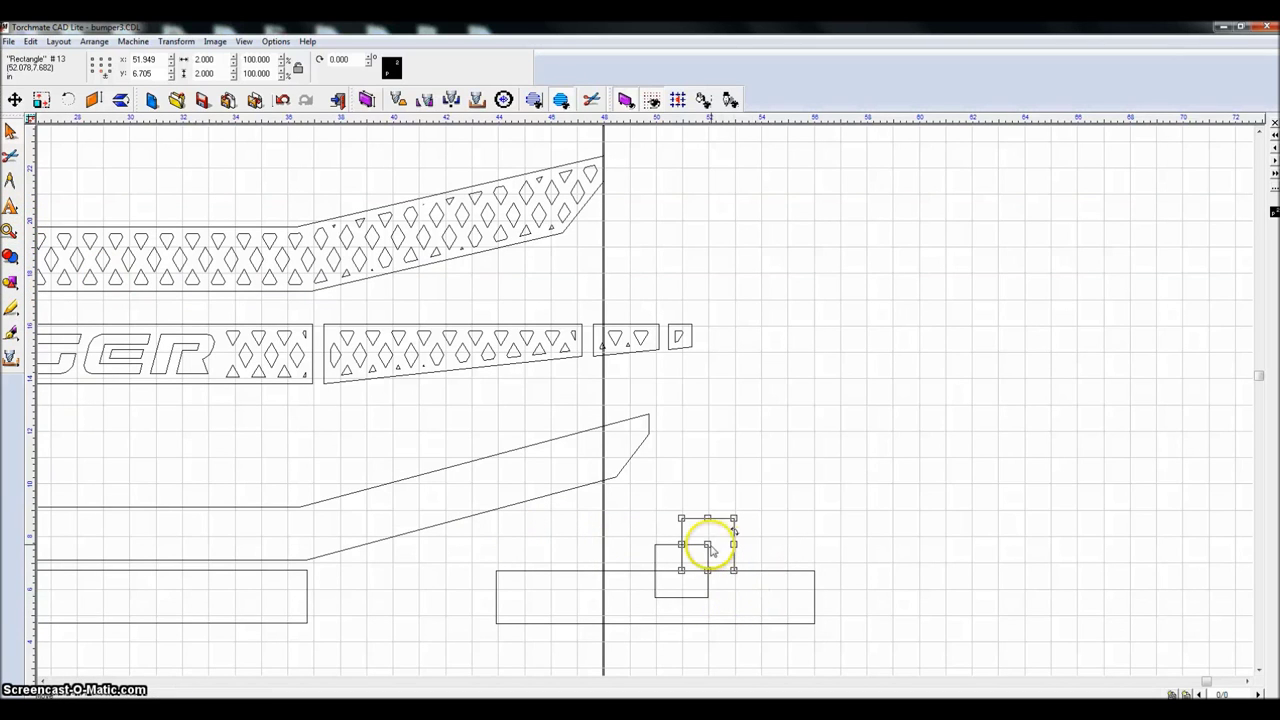
pyautogui.moveTo(708, 545); pyautogui.dragTo(869, 593)
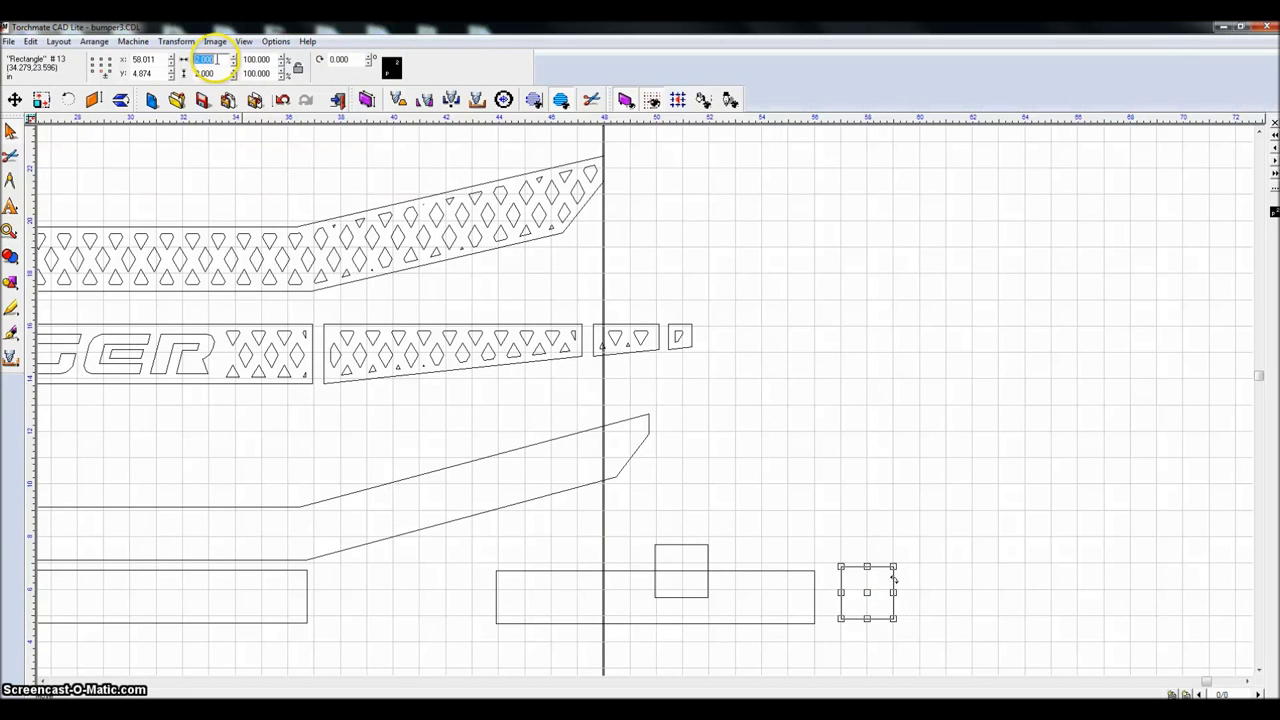
pyautogui.press('Return')
pyautogui.click(871, 408)
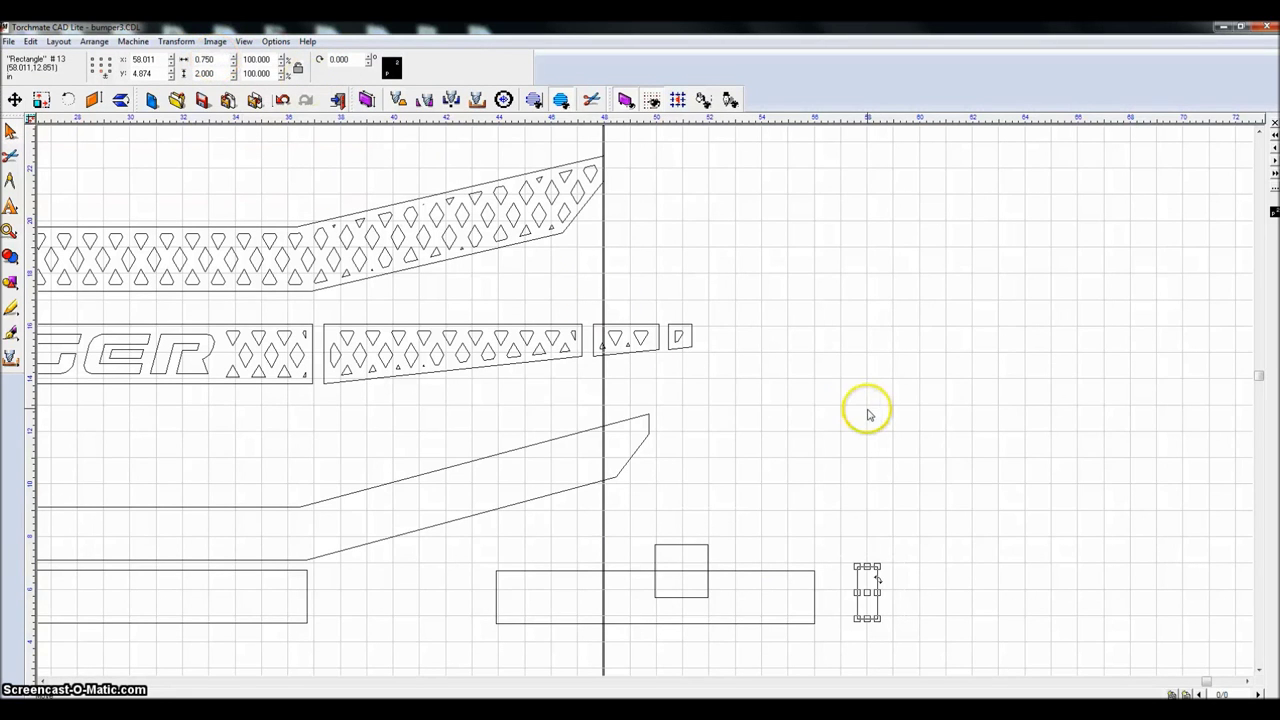
# Step: Move a 0.75 end plate to the bumper's left end
pyautogui.scroll(-3, 647, 406)
pyautogui.click(645, 447)
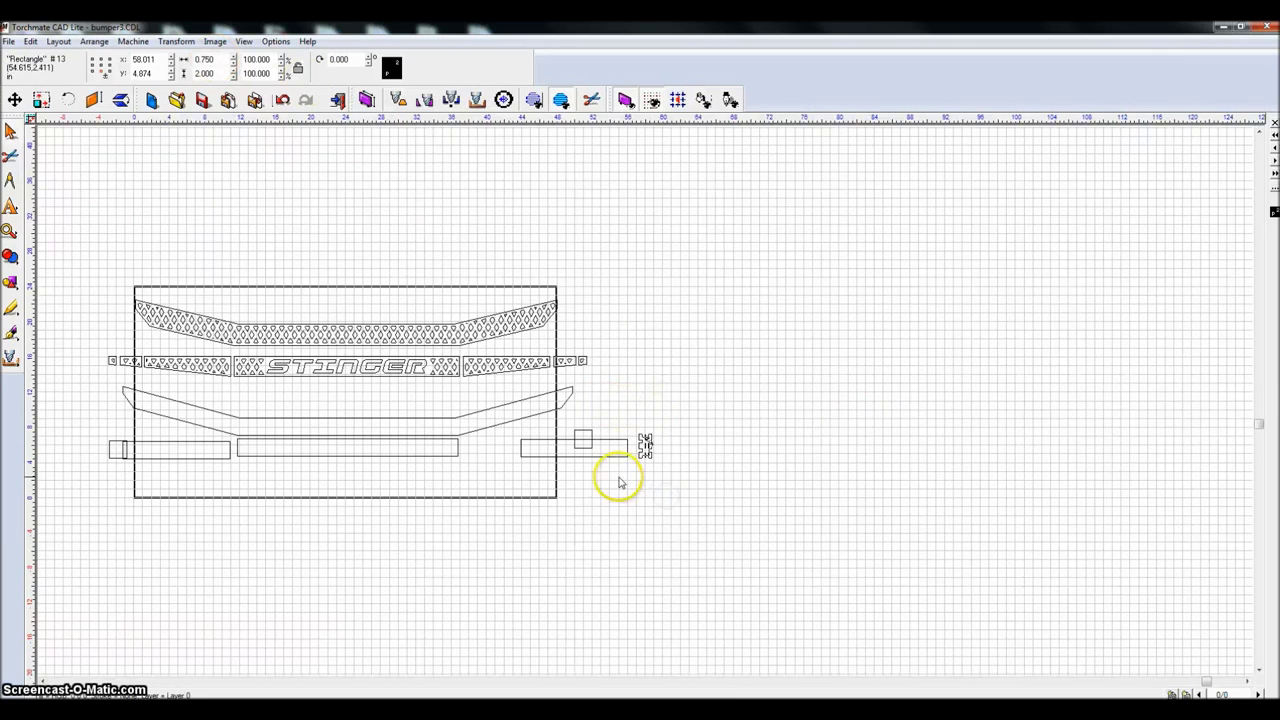
pyautogui.moveTo(651, 440); pyautogui.dragTo(95, 446)
# Step: Pull the right 12.1 bar left against the 25 bar
pyautogui.click(550, 456)
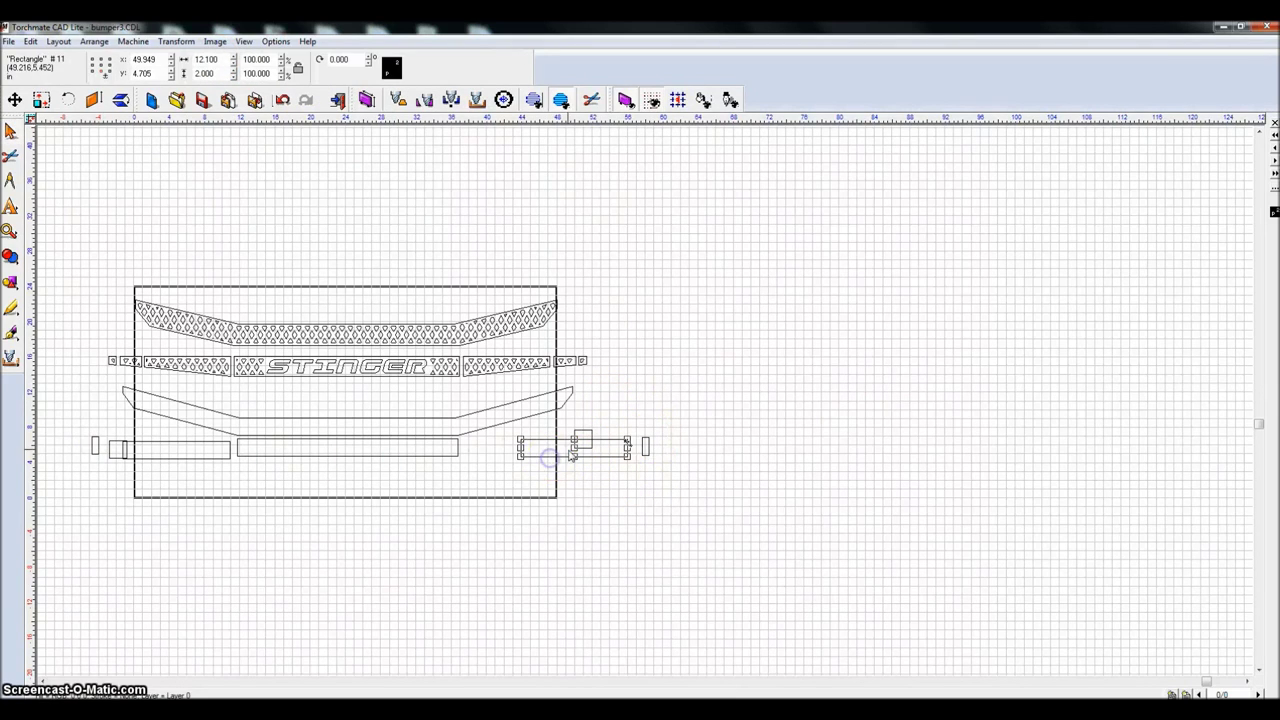
pyautogui.moveTo(573, 449); pyautogui.dragTo(520, 449)
pyautogui.click(605, 461)
# Step: Select all the pieces of the bottom bar row
pyautogui.click(584, 441)
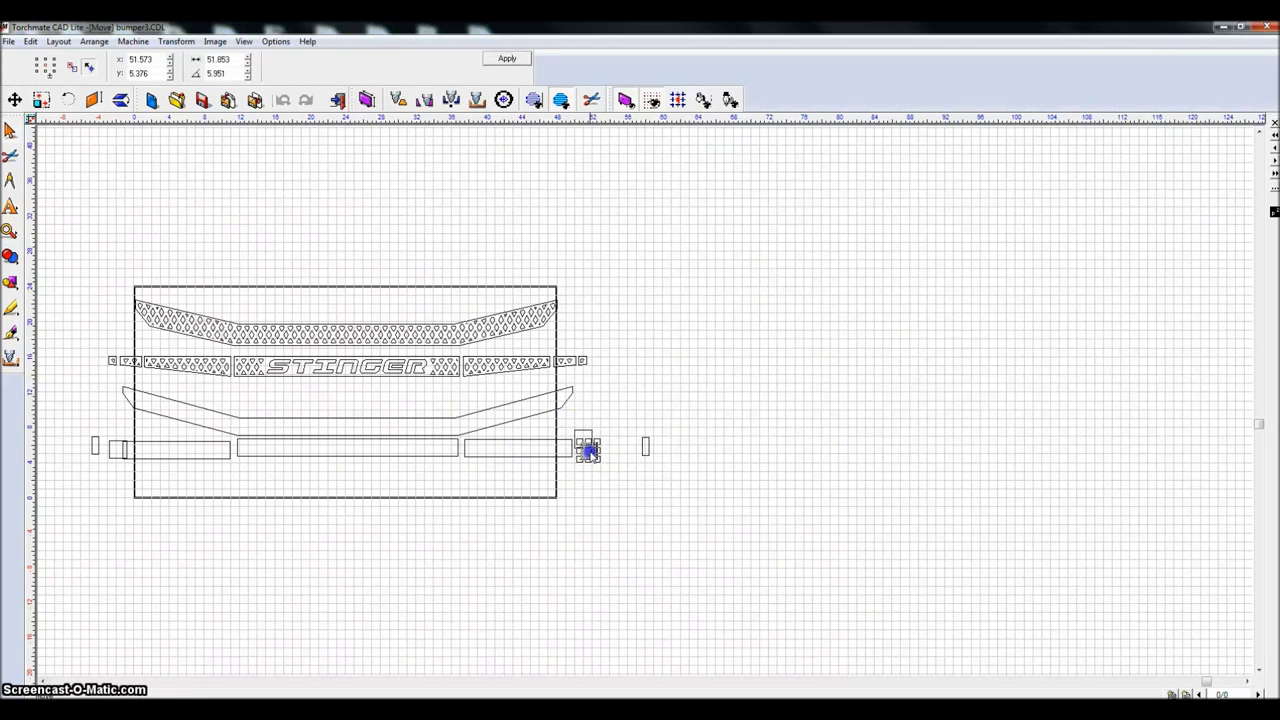
pyautogui.moveTo(654, 474); pyautogui.dragTo(628, 430)
pyautogui.moveTo(65, 421); pyautogui.dragTo(658, 515)
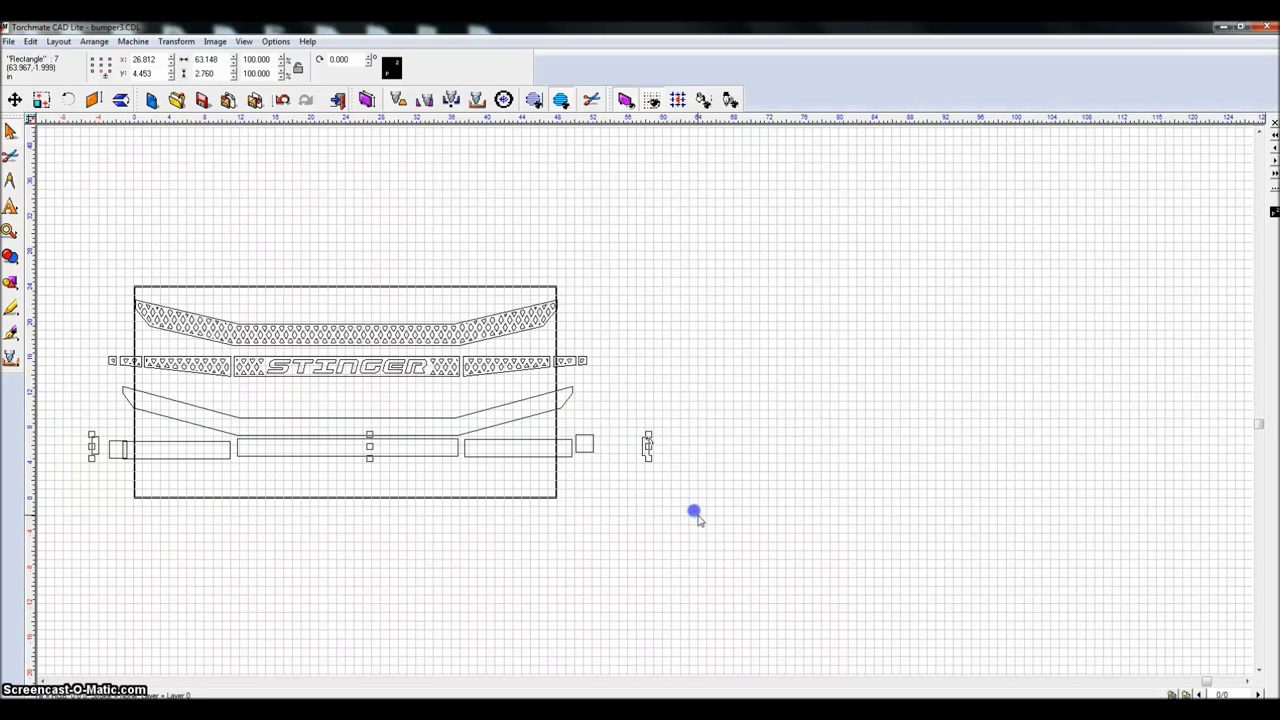
pyautogui.hotkey('ctrl', 'a')
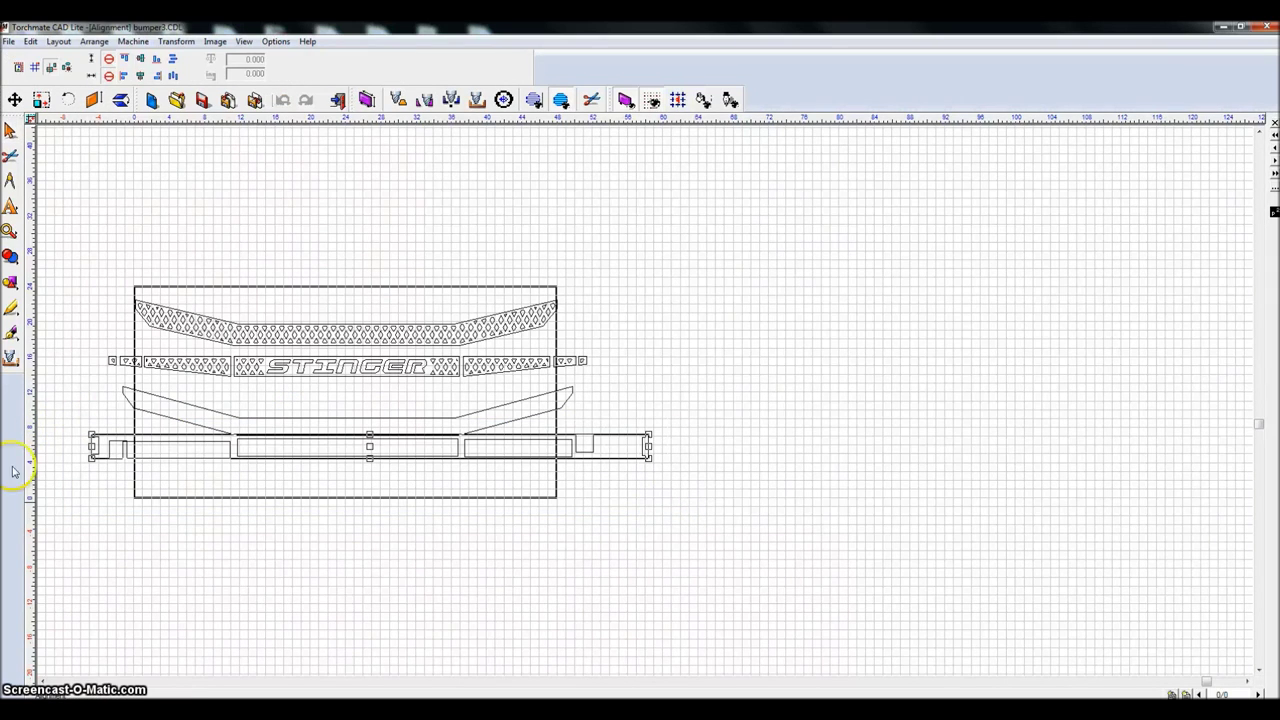
# Step: Centre the bottom row's pieces vertically on each other
pyautogui.click(146, 61)
pyautogui.click(563, 478)
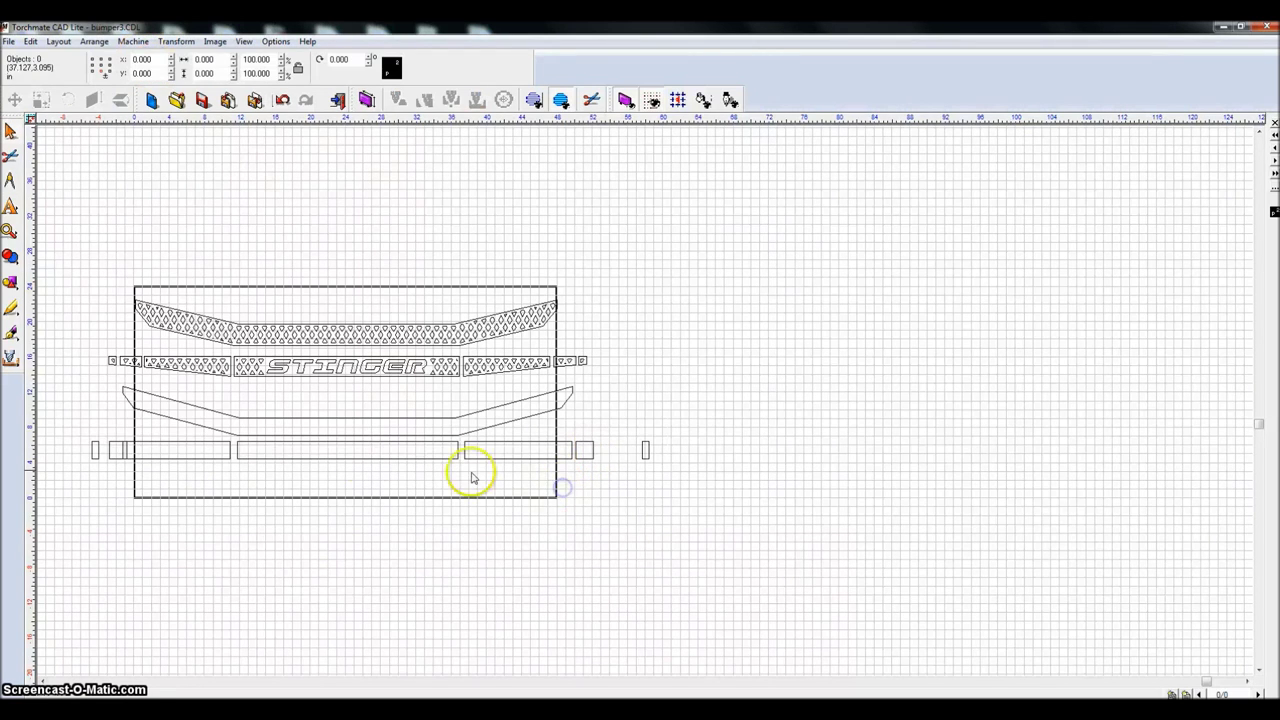
pyautogui.scroll(1, 243, 457)
pyautogui.scroll(2, 646, 397)
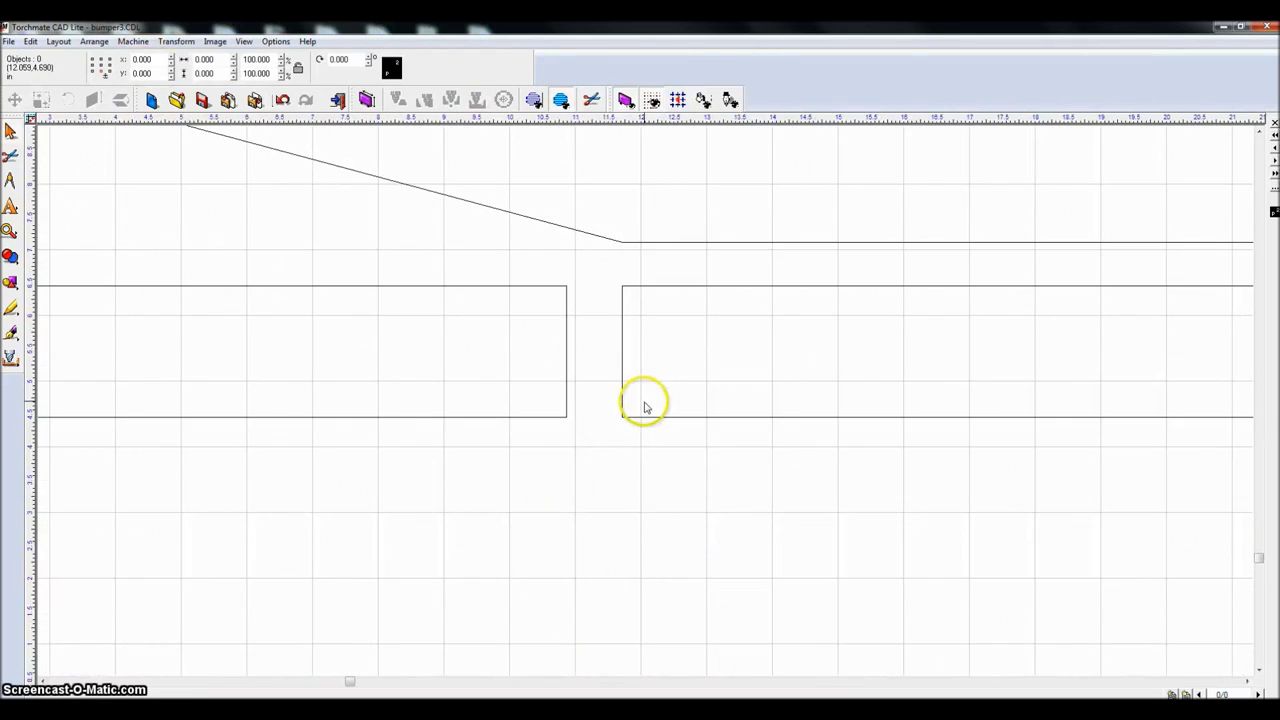
# Step: Nudge the left bar right until it meets the middle bar
pyautogui.click(567, 346)
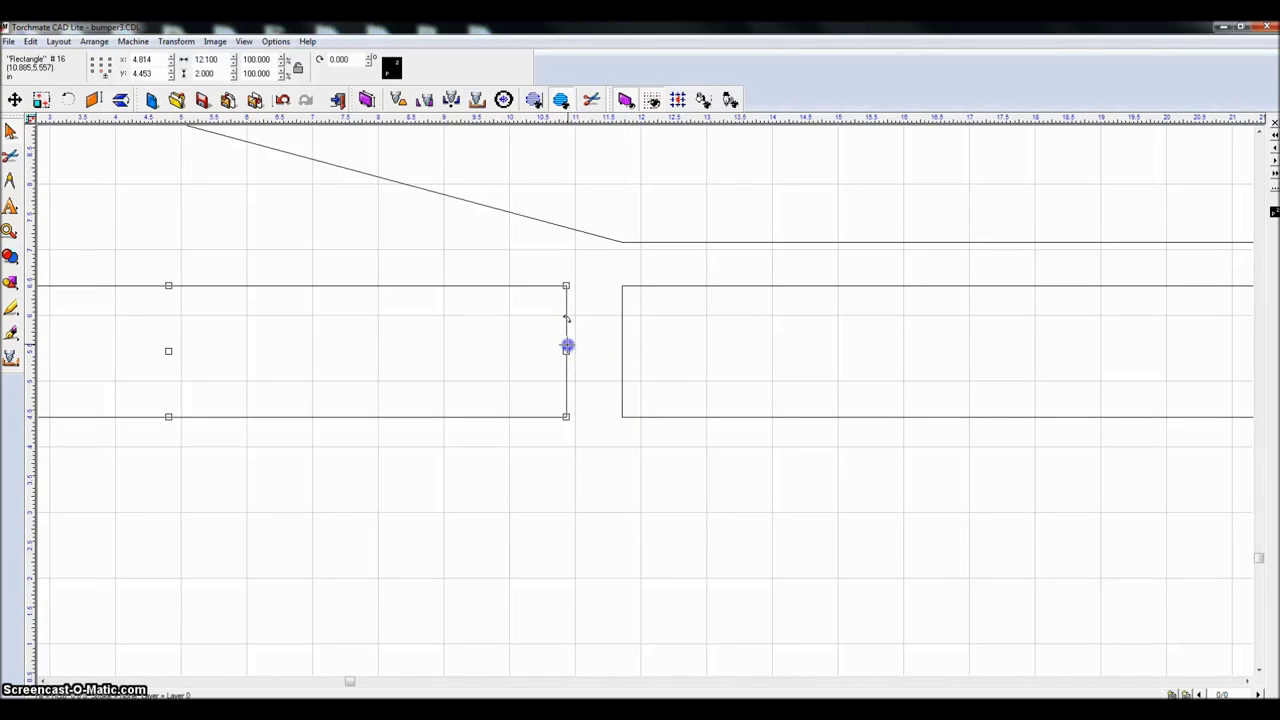
pyautogui.click(622, 347)
pyautogui.click(574, 348)
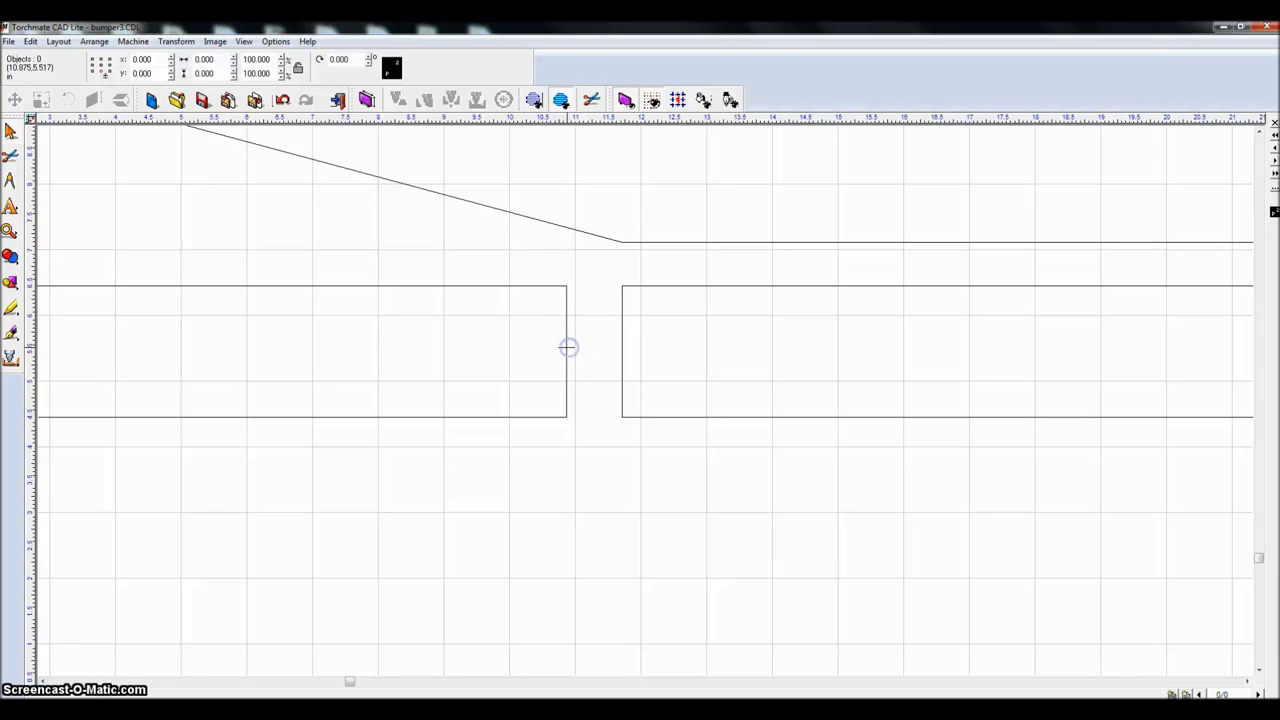
pyautogui.click(567, 348)
pyautogui.press('Right')
pyautogui.press('Right')
pyautogui.press('Right')
pyautogui.press('Right')
pyautogui.press('Right')
pyautogui.press('Right')
pyautogui.press('Right')
pyautogui.press('Right')
pyautogui.press('Right')
pyautogui.press('Right')
pyautogui.scroll(3, 592, 350)
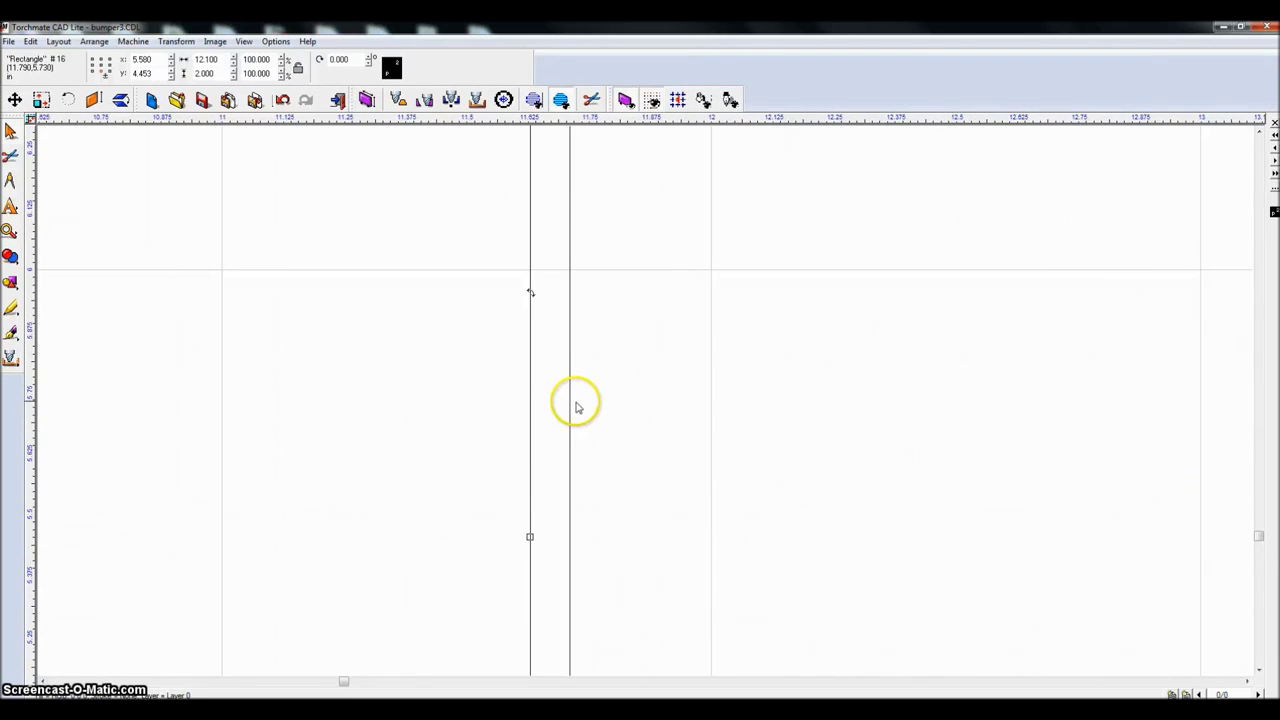
pyautogui.press('Right')
pyautogui.press('Right')
pyautogui.press('Right')
pyautogui.press('Right')
pyautogui.press('Right')
pyautogui.press('Right')
pyautogui.press('Right')
pyautogui.press('Right')
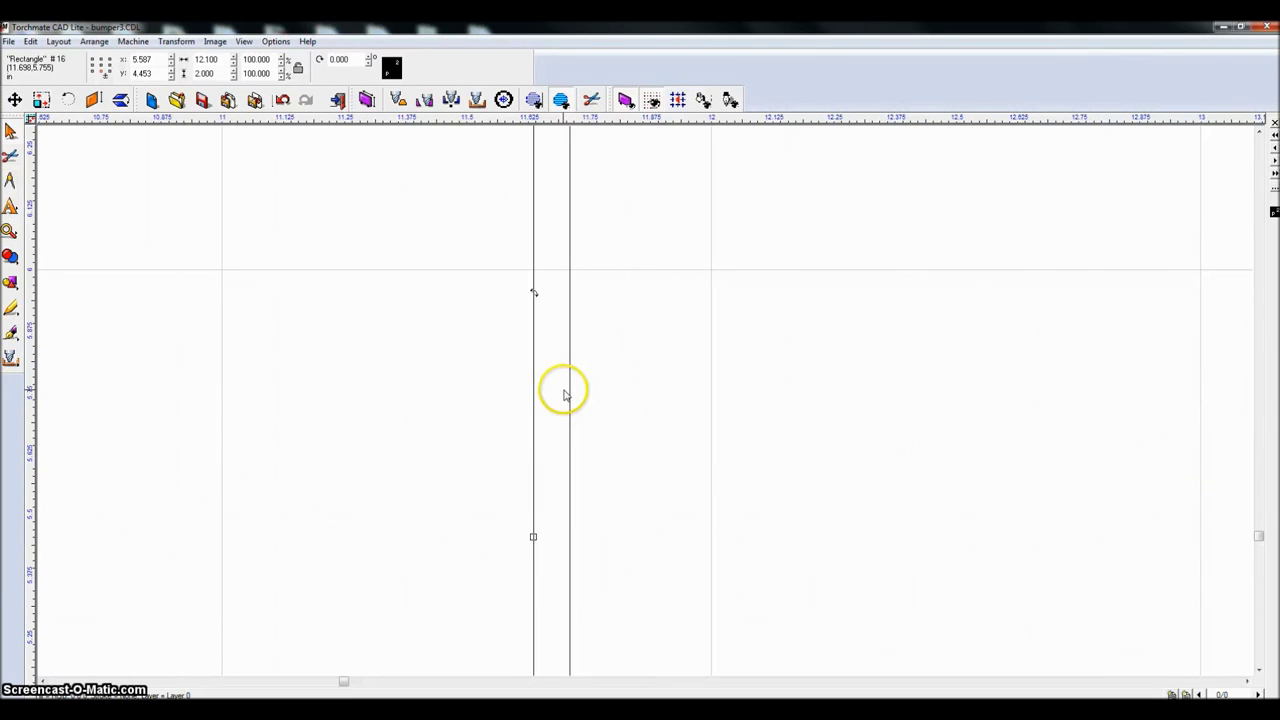
pyautogui.press('Right')
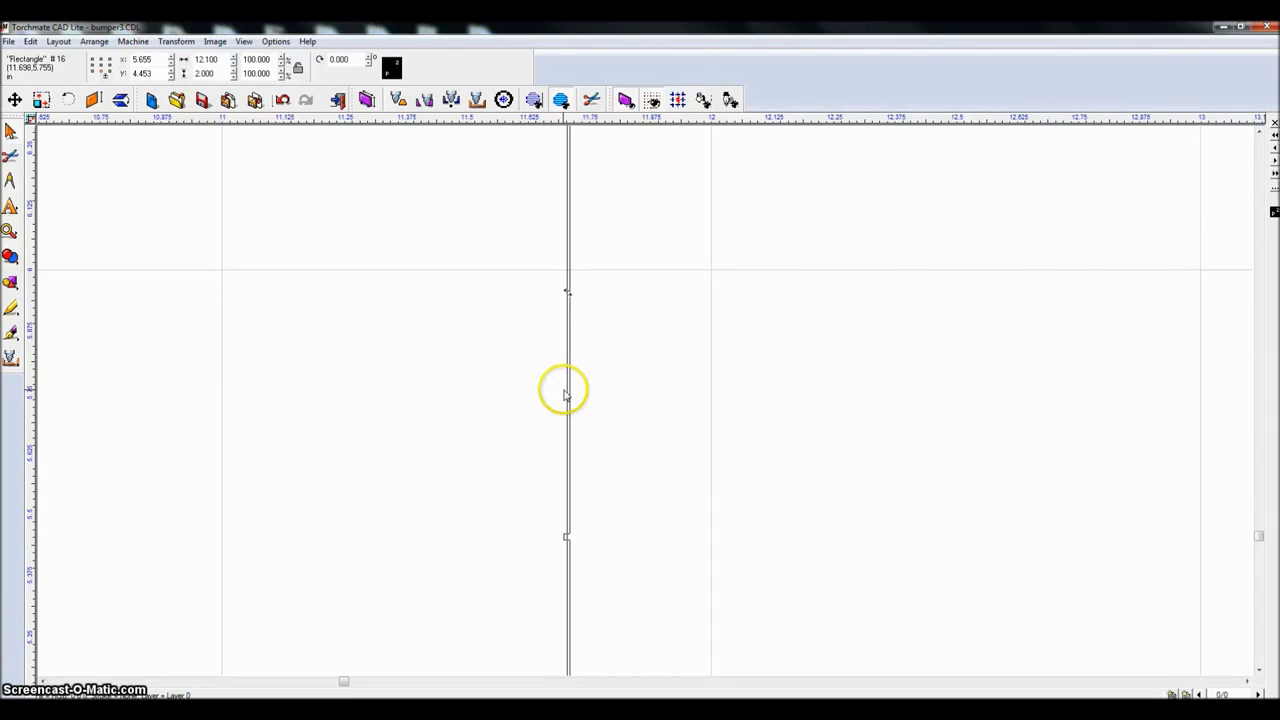
pyautogui.press('Right')
pyautogui.scroll(-6, 563, 390)
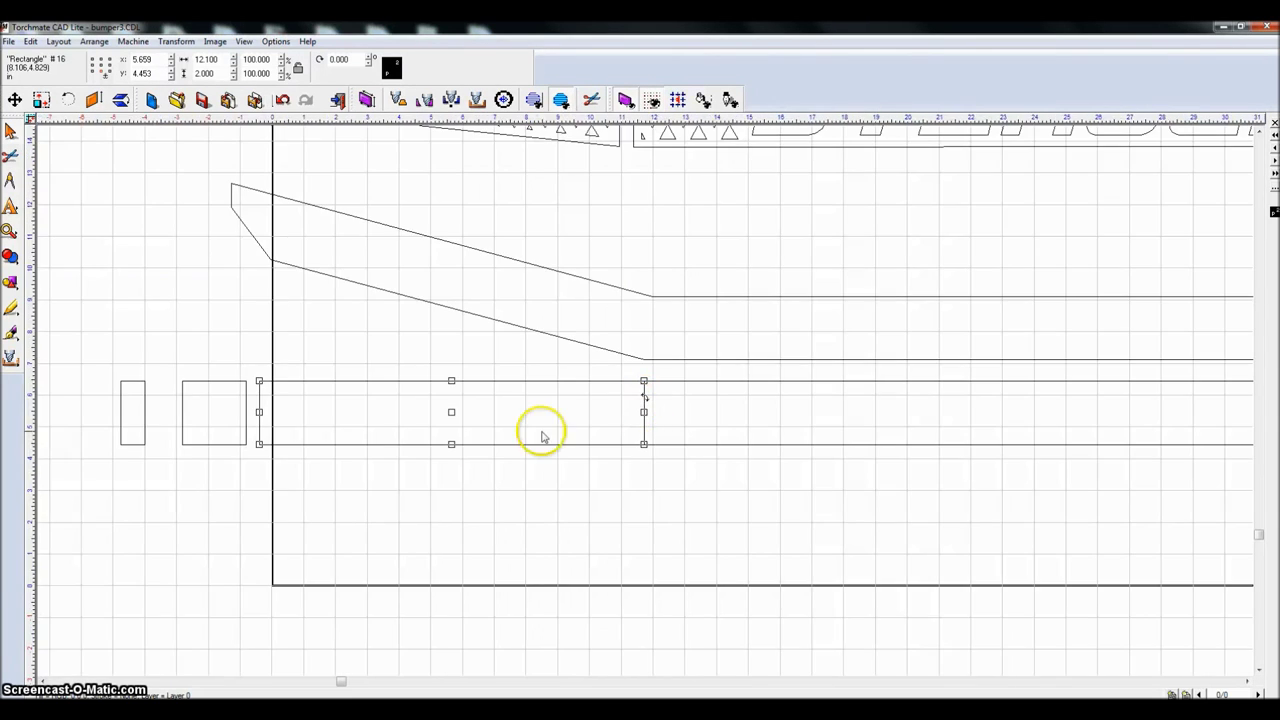
# Step: Nudge the left-end 2 x 2 square right against the left bar
pyautogui.moveTo(155, 357); pyautogui.dragTo(263, 484)
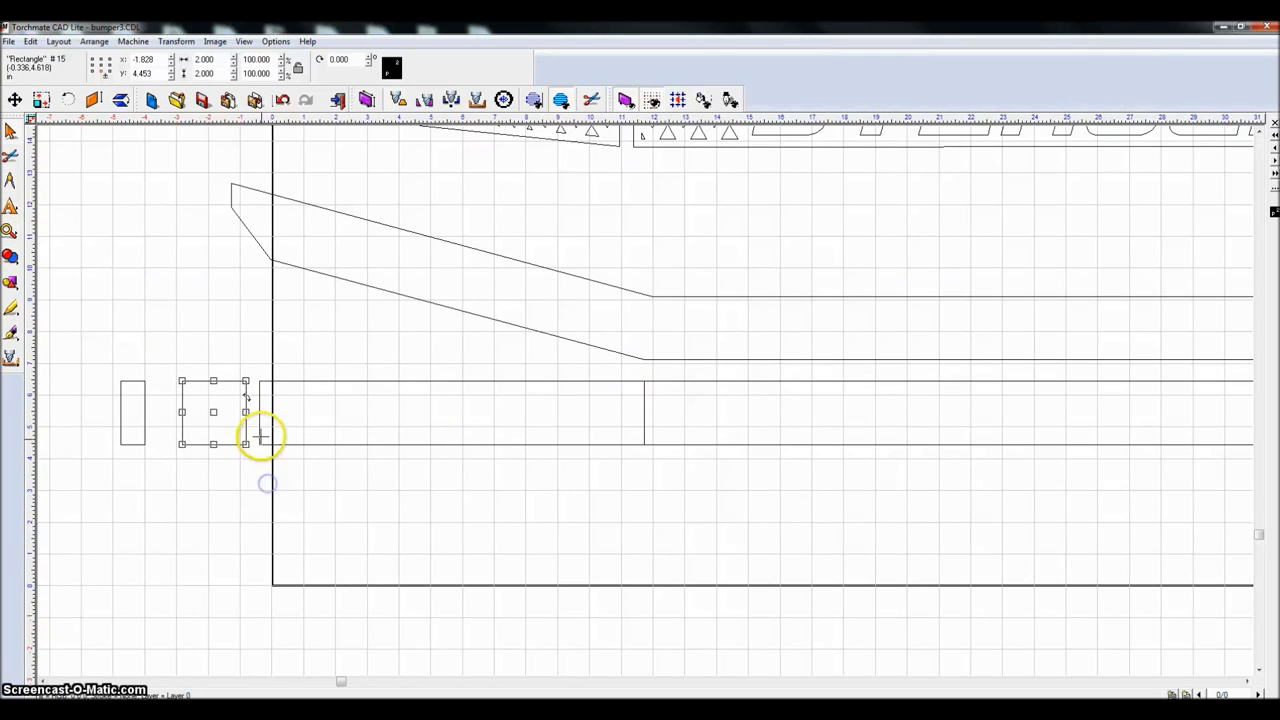
pyautogui.scroll(6, 645, 405)
pyautogui.scroll(-3, 645, 405)
pyautogui.press('Right')
pyautogui.press('Right')
pyautogui.press('Right')
pyautogui.press('Right')
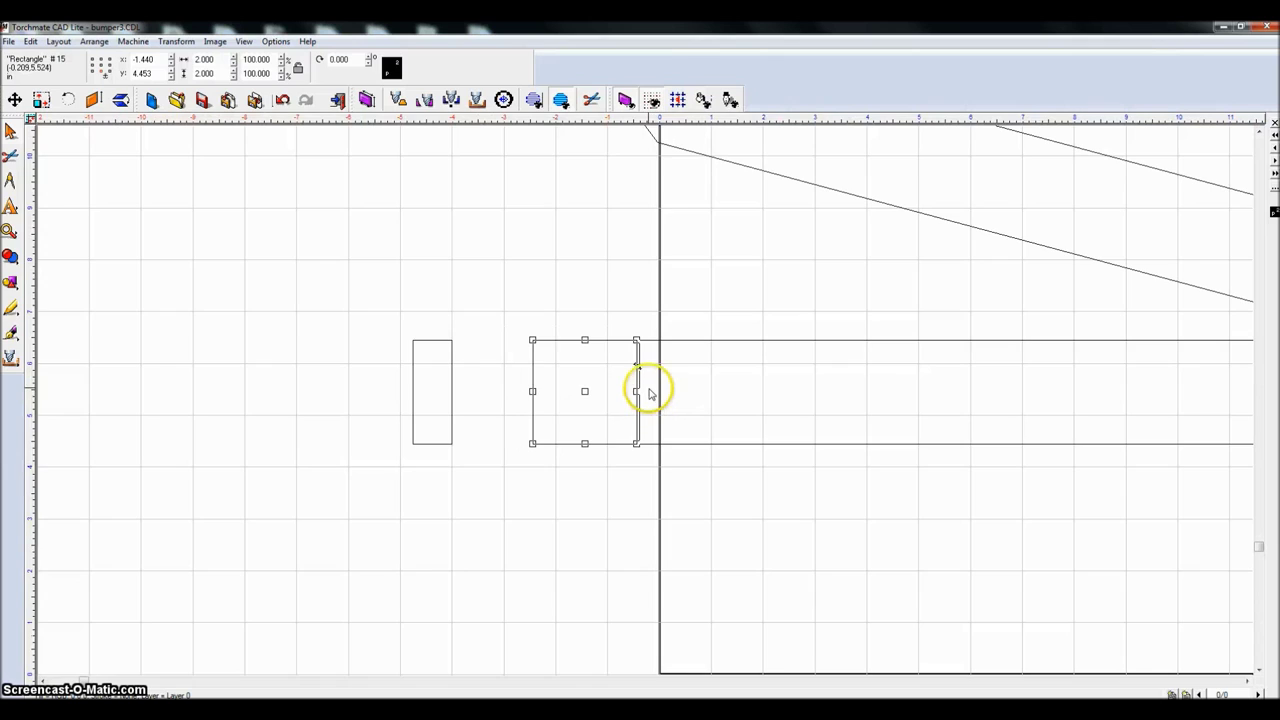
pyautogui.scroll(3, 649, 393)
pyautogui.press('Right')
pyautogui.press('Right')
pyautogui.press('Right')
pyautogui.scroll(3, 601, 400)
pyautogui.press('Right')
pyautogui.press('Right')
pyautogui.press('Right')
pyautogui.press('Right')
pyautogui.press('Right')
pyautogui.scroll(-3, 645, 400)
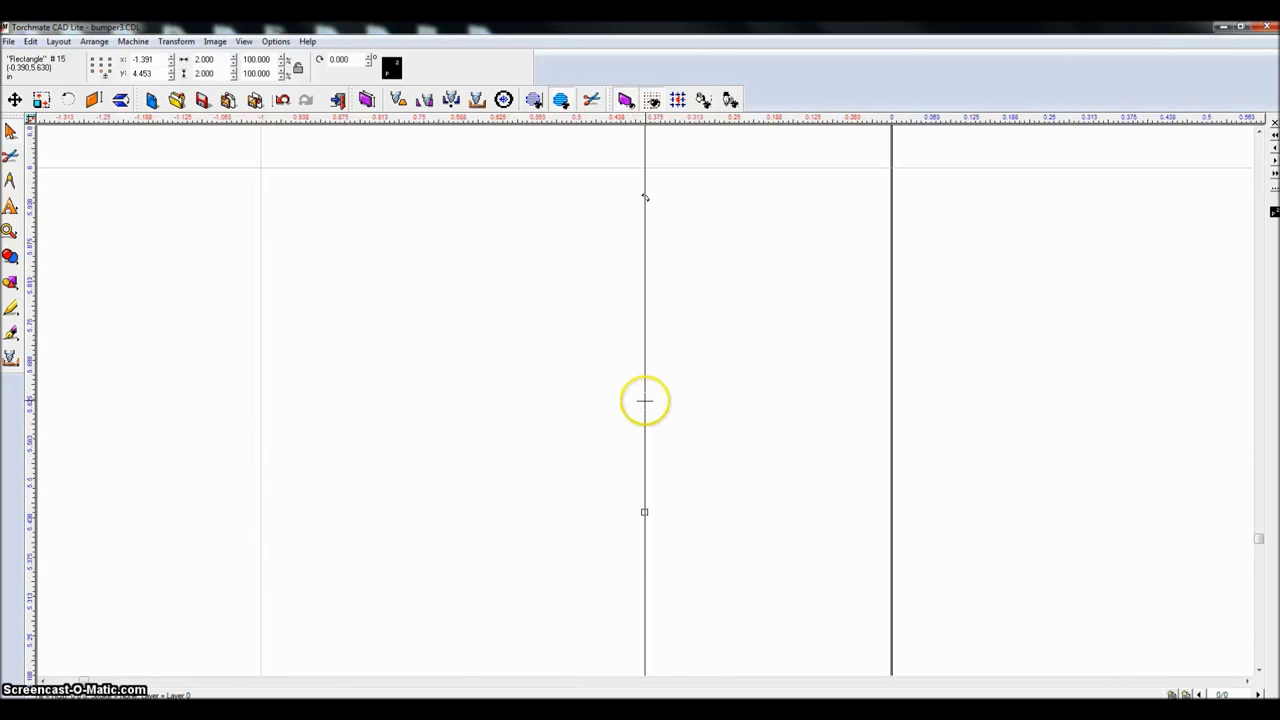
pyautogui.scroll(-3, 645, 400)
# Step: Butt the 0.75 end plate flush against the square, spanning 2.75 at the left end
pyautogui.moveTo(266, 303); pyautogui.dragTo(426, 549)
pyautogui.moveTo(361, 421); pyautogui.dragTo(477, 419)
pyautogui.scroll(5, 509, 420)
pyautogui.moveTo(838, 450); pyautogui.dragTo(851, 450)
pyautogui.scroll(-5, 663, 406)
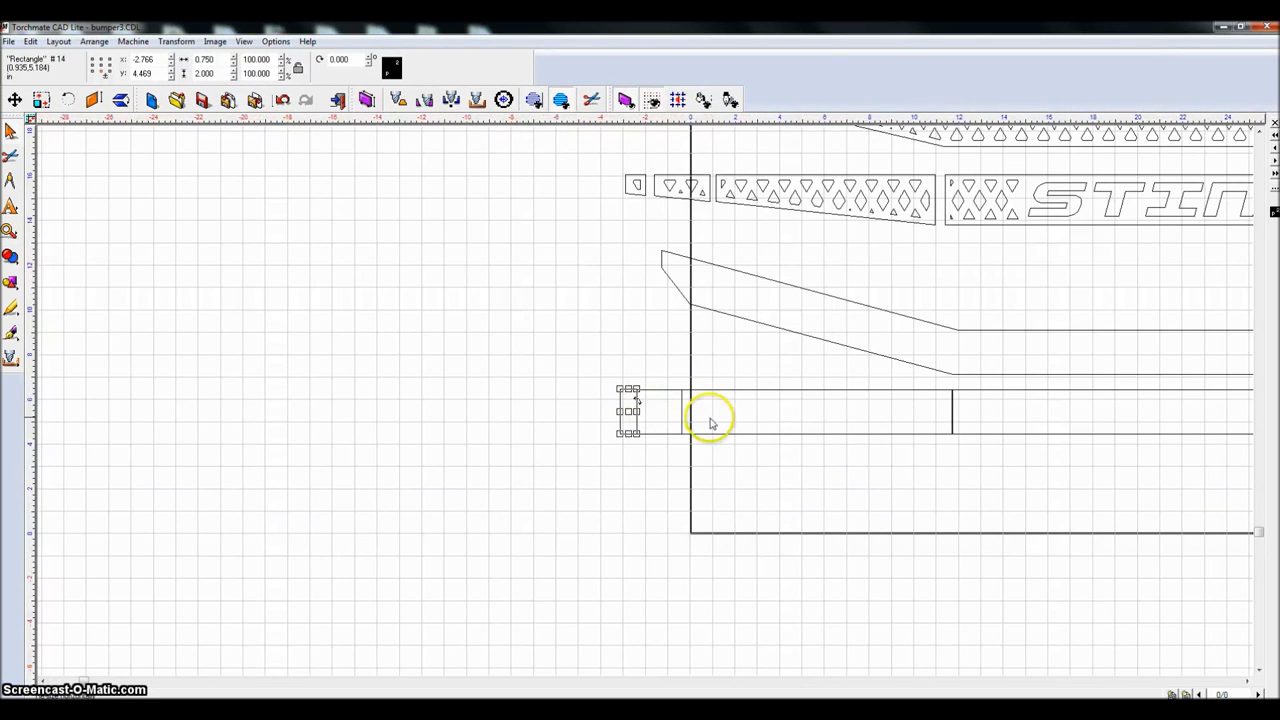
pyautogui.click(697, 472)
pyautogui.moveTo(584, 360); pyautogui.dragTo(651, 457)
pyautogui.keyDown('shift'); pyautogui.click(663, 388); pyautogui.keyUp('shift')
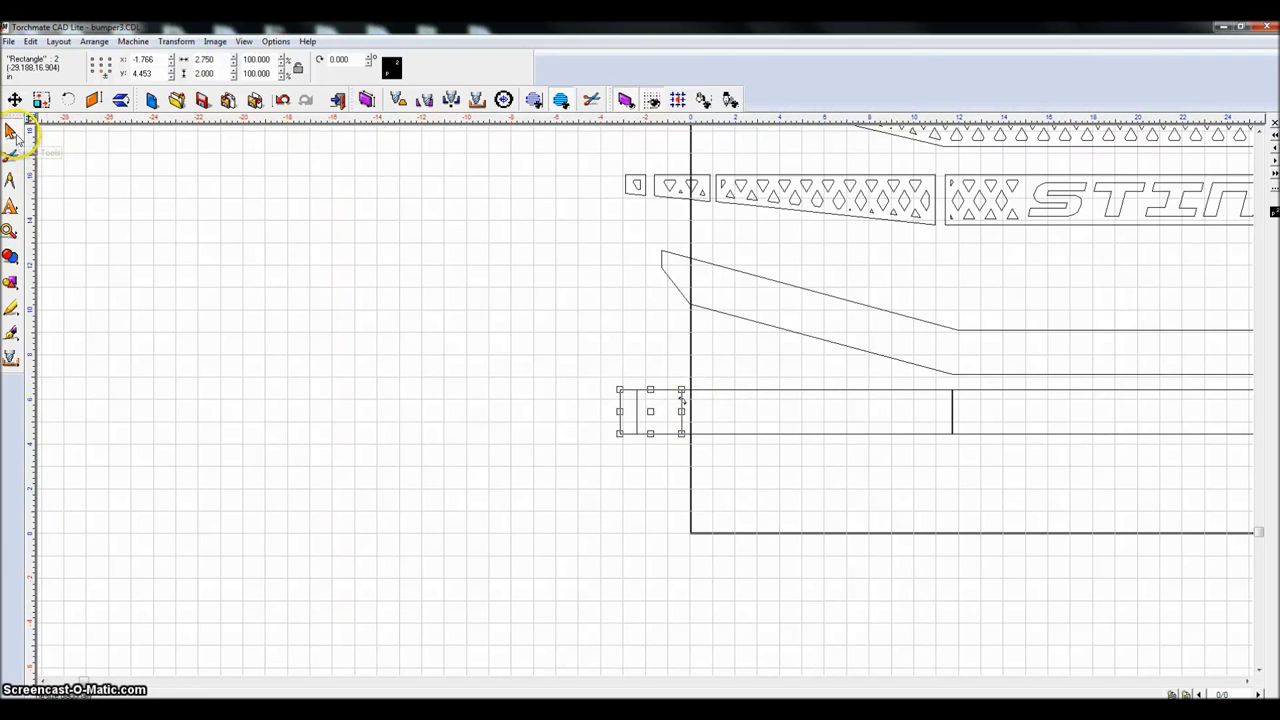
pyautogui.click(743, 567)
pyautogui.scroll(-3, 891, 467)
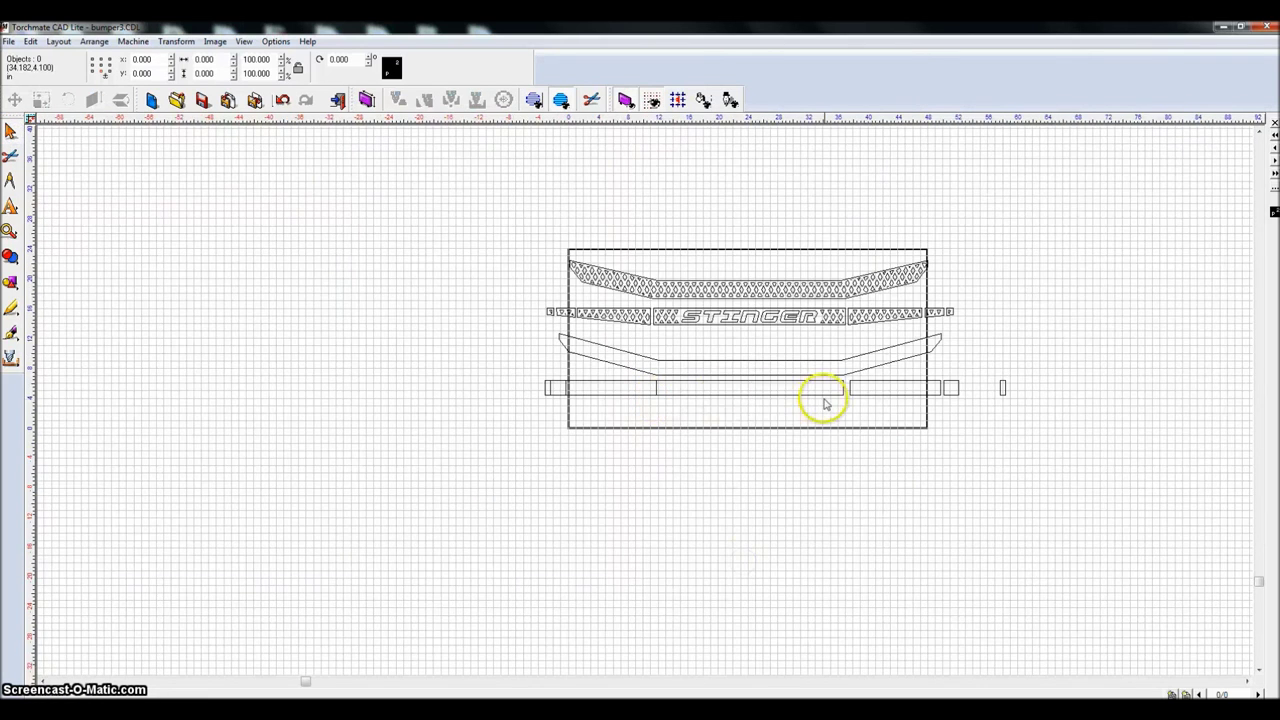
# Step: Shift the two right-hand end pieces left toward the bar row's end
pyautogui.scroll(5, 823, 400)
pyautogui.moveTo(731, 332); pyautogui.dragTo(1184, 468)
pyautogui.press('Left')
pyautogui.press('Left')
pyautogui.press('Left')
pyautogui.press('Left')
pyautogui.press('Left')
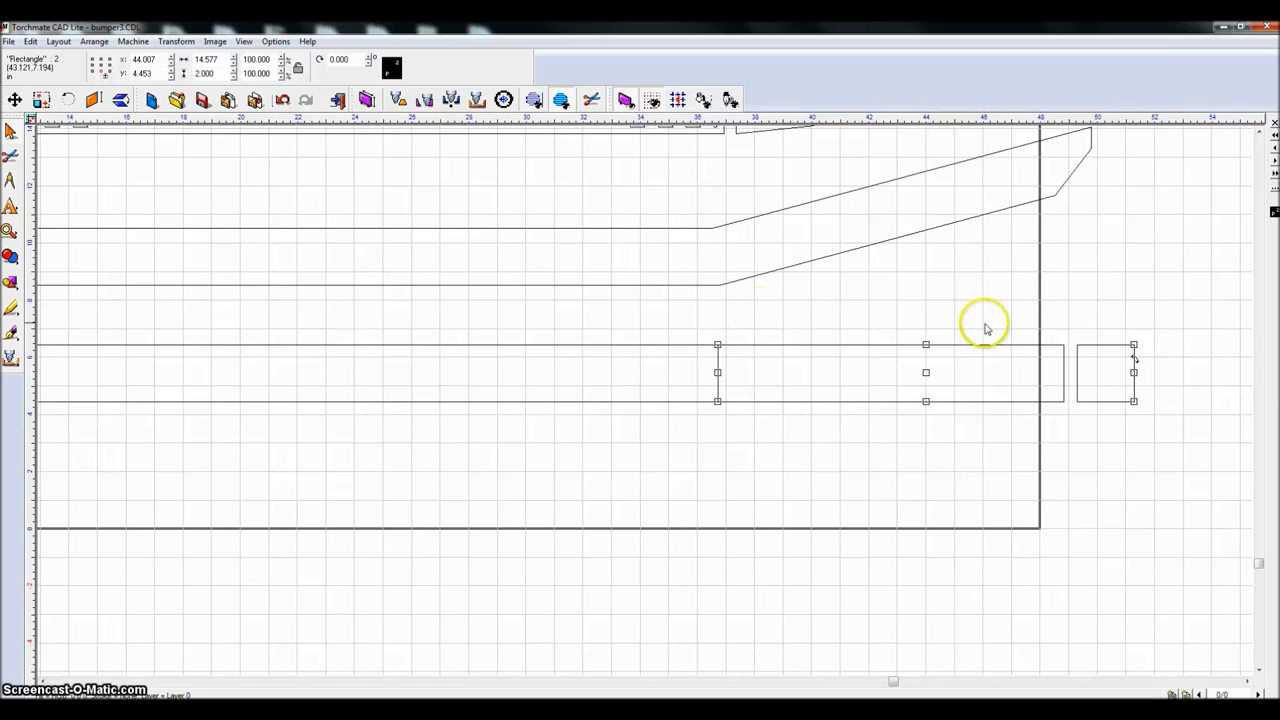
pyautogui.scroll(4, 648, 397)
pyautogui.press('Right')
pyautogui.press('Right')
pyautogui.press('Left')
pyautogui.press('Left')
pyautogui.press('Left')
pyautogui.press('Left')
pyautogui.press('Left')
pyautogui.scroll(-4, 714, 389)
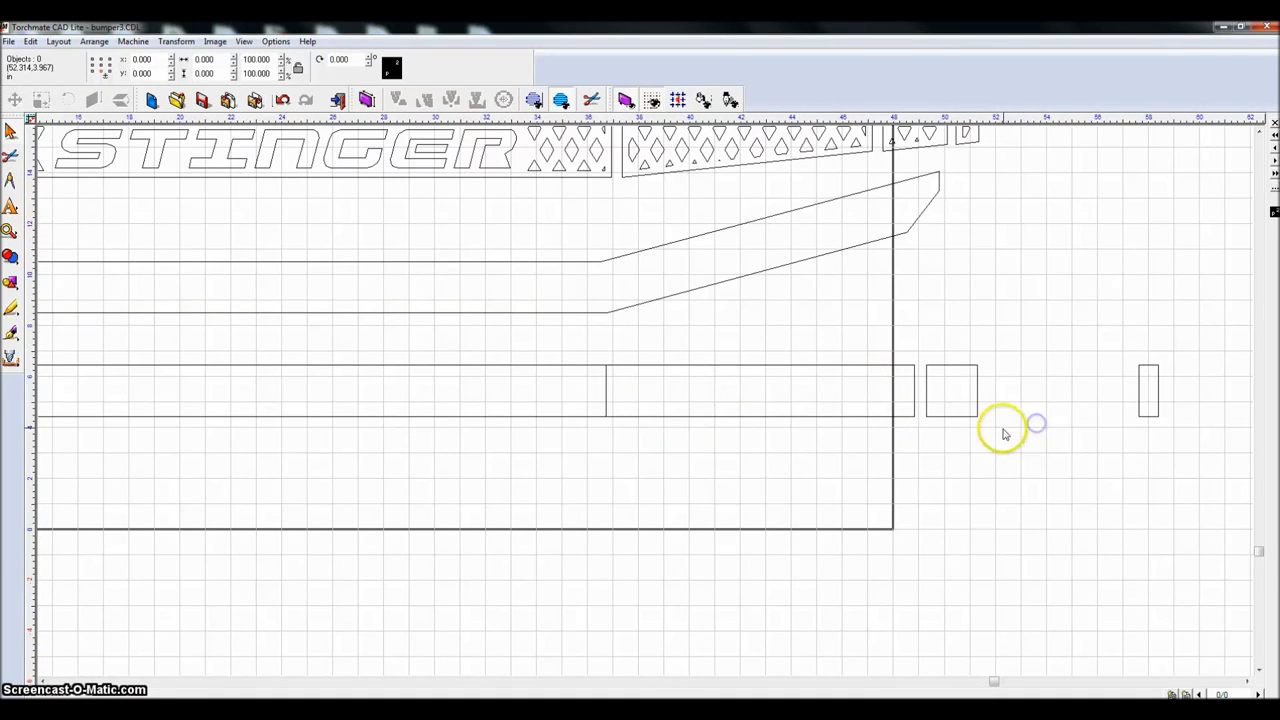
pyautogui.scroll(3, 634, 420)
pyautogui.scroll(-1, 657, 414)
# Step: Nudge the right 2 x 2 square left until it touches the 12.1 bar
pyautogui.moveTo(657, 417); pyautogui.dragTo(409, 221)
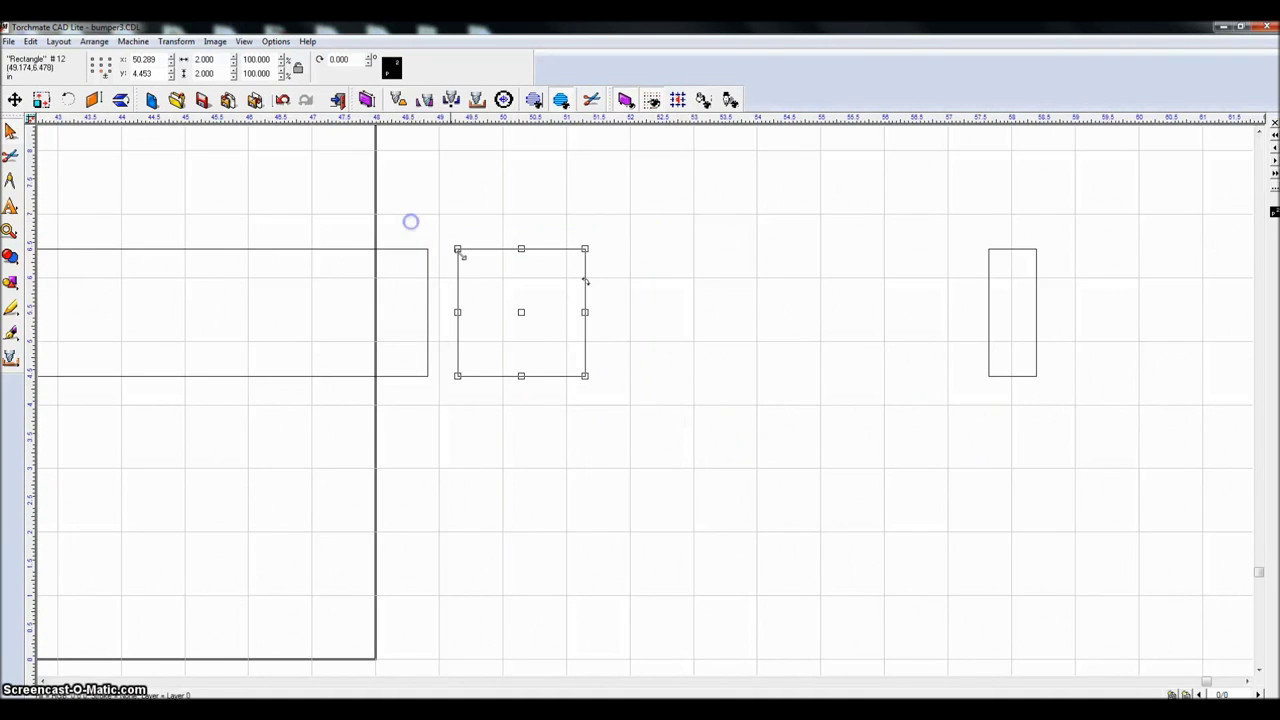
pyautogui.scroll(3, 429, 305)
pyautogui.press('Left')
pyautogui.press('Left')
pyautogui.press('Left')
pyautogui.press('Left')
pyautogui.press('Left')
pyautogui.press('Left')
pyautogui.press('Left')
pyautogui.press('Left')
pyautogui.press('Left')
pyautogui.press('Left')
pyautogui.press('Left')
pyautogui.press('Left')
pyautogui.press('Left')
pyautogui.press('Left')
pyautogui.press('Left')
pyautogui.press('Left')
pyautogui.press('Left')
pyautogui.press('Left')
pyautogui.press('Left')
pyautogui.press('Left')
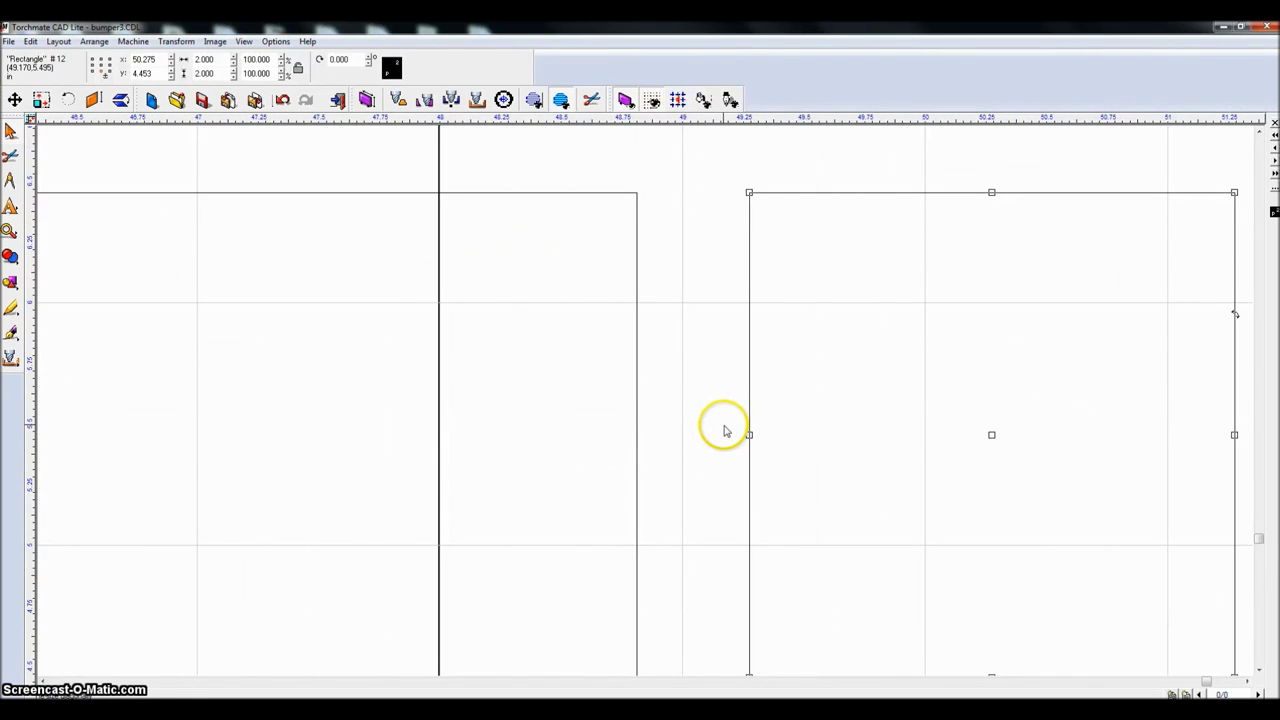
pyautogui.press('Left')
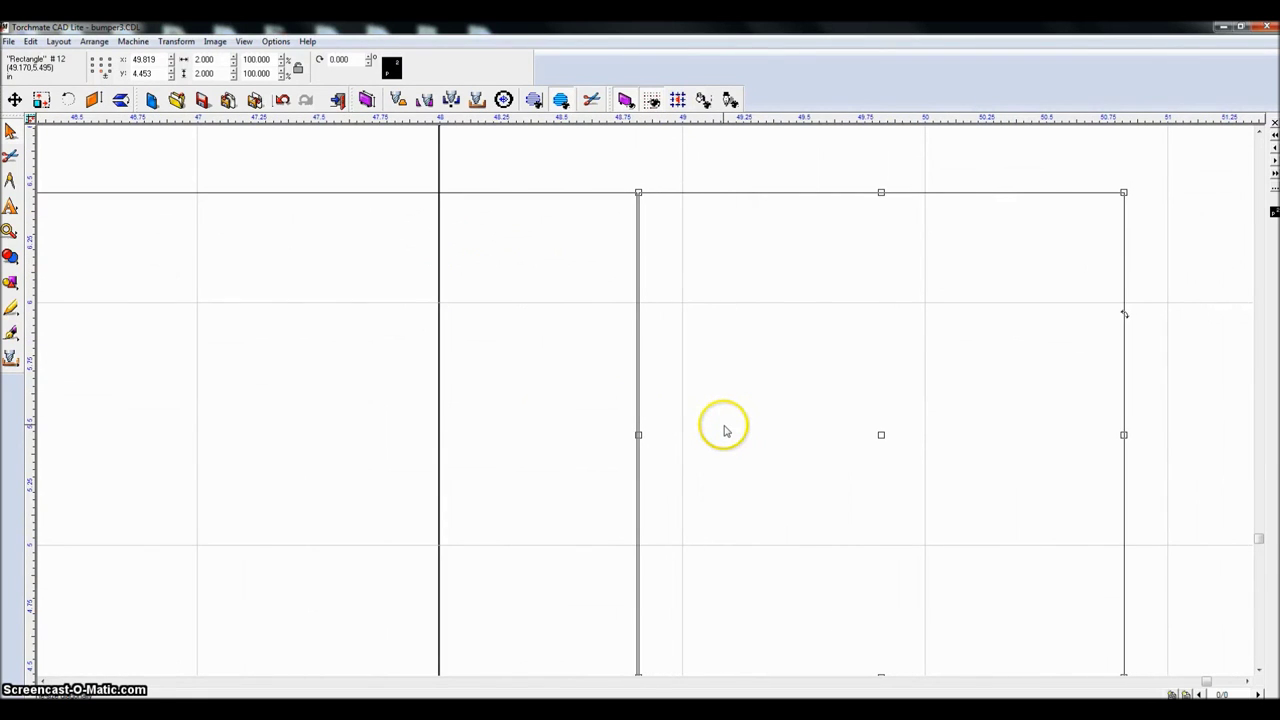
pyautogui.scroll(3, 646, 428)
pyautogui.press('Left')
pyautogui.press('Left')
pyautogui.press('Left')
pyautogui.press('Left')
pyautogui.press('Left')
pyautogui.press('Left')
pyautogui.press('Left')
pyautogui.press('Left')
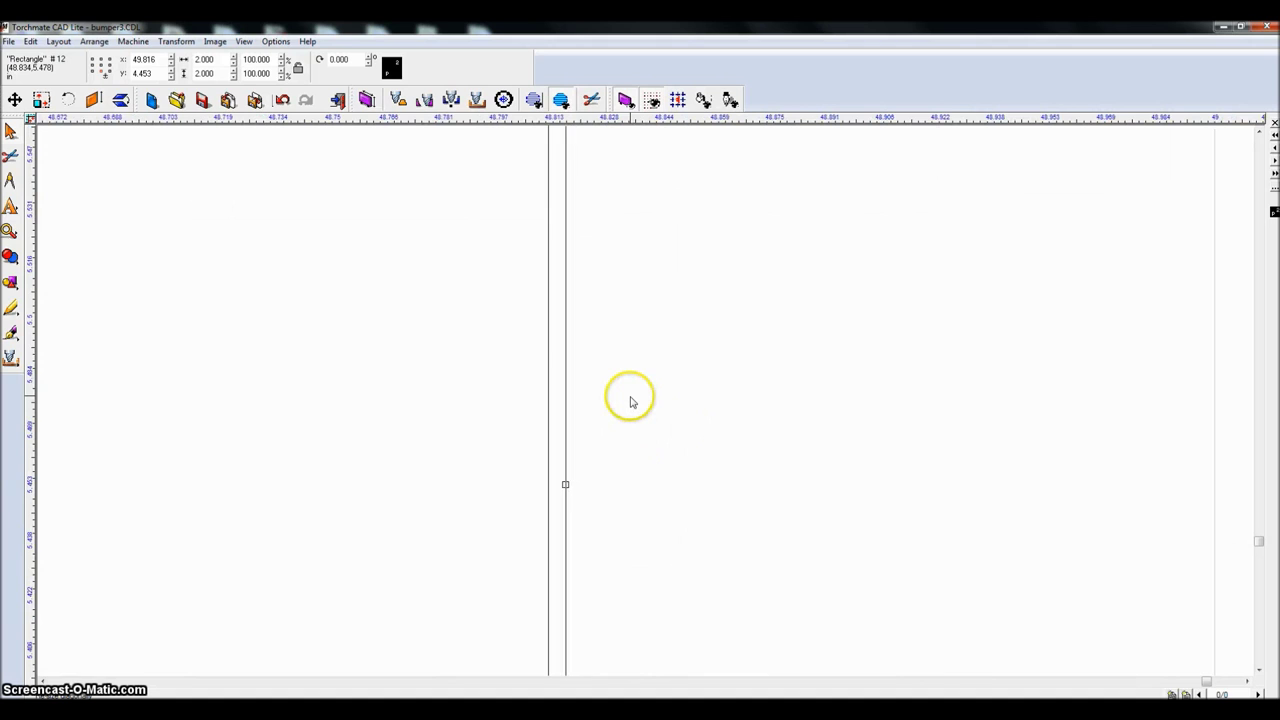
pyautogui.scroll(-4, 690, 415)
pyautogui.click(856, 410)
# Step: Nudge the right 0.75 end plate left until flush against the square
pyautogui.moveTo(651, 357); pyautogui.dragTo(803, 446)
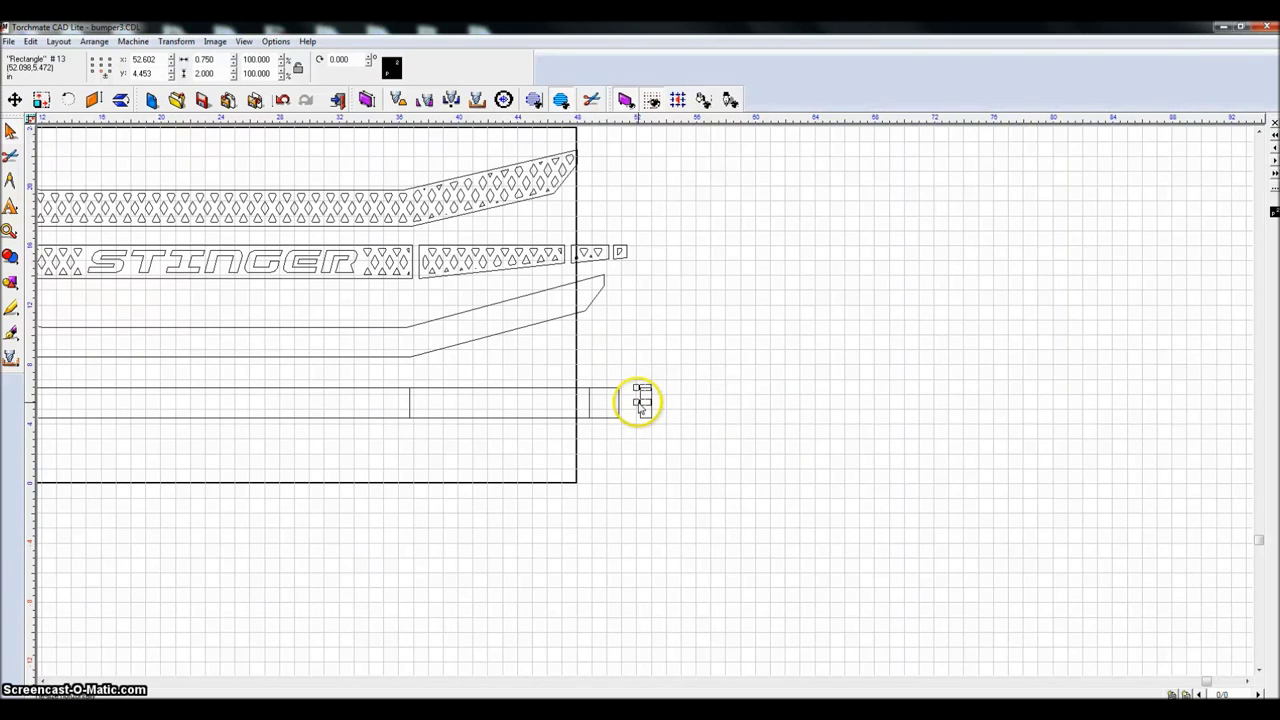
pyautogui.scroll(5, 638, 405)
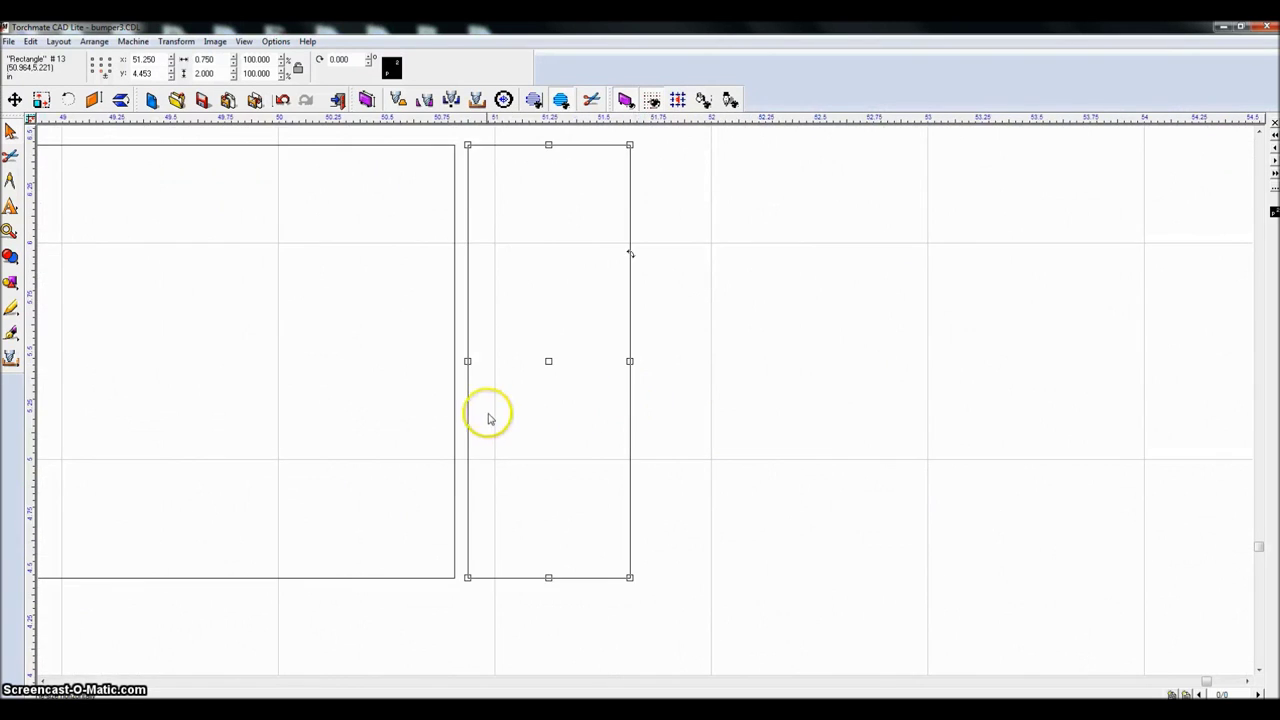
pyautogui.scroll(2, 489, 414)
pyautogui.scroll(-7, 646, 405)
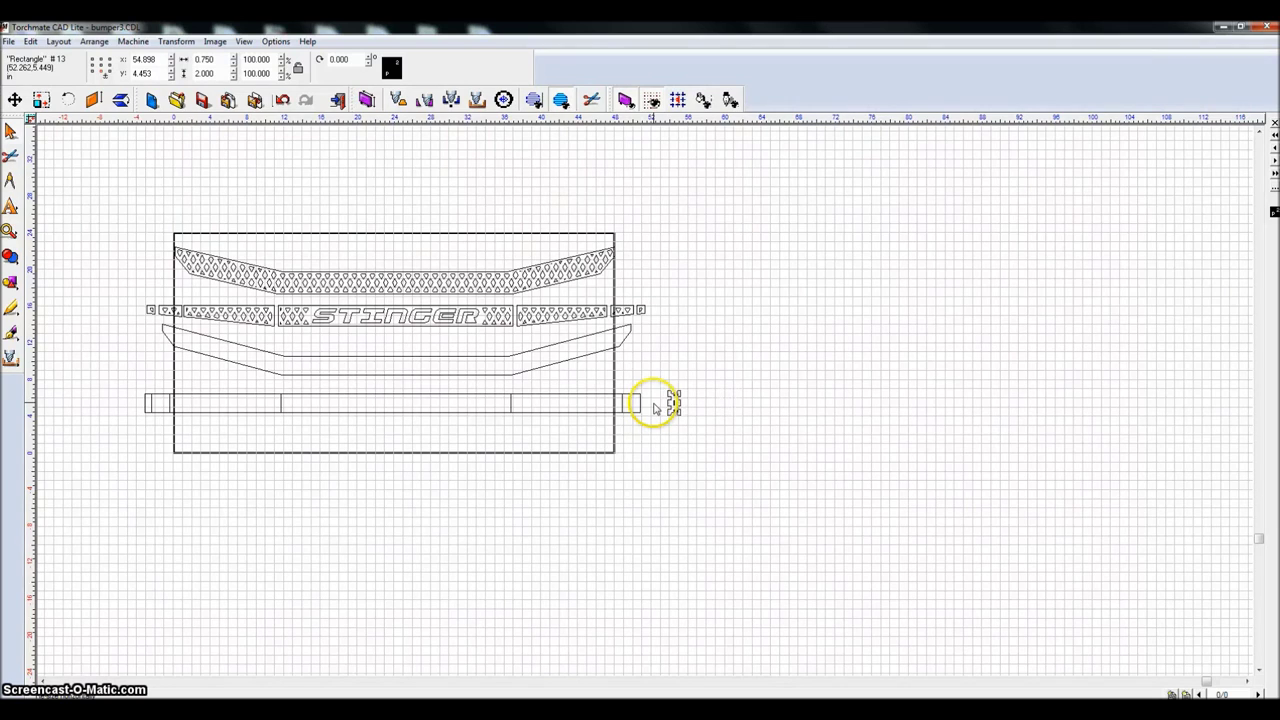
pyautogui.scroll(8, 643, 403)
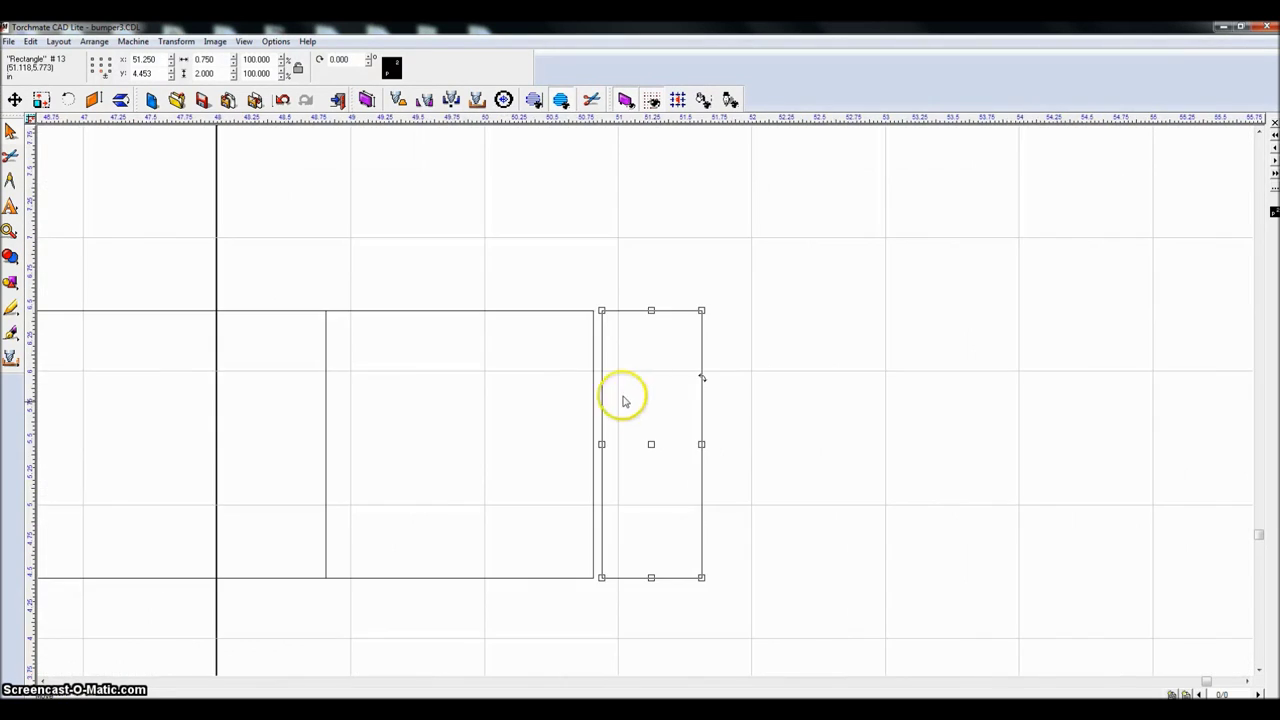
pyautogui.scroll(-3, 651, 380)
pyautogui.scroll(4, 647, 420)
pyautogui.scroll(-2, 646, 415)
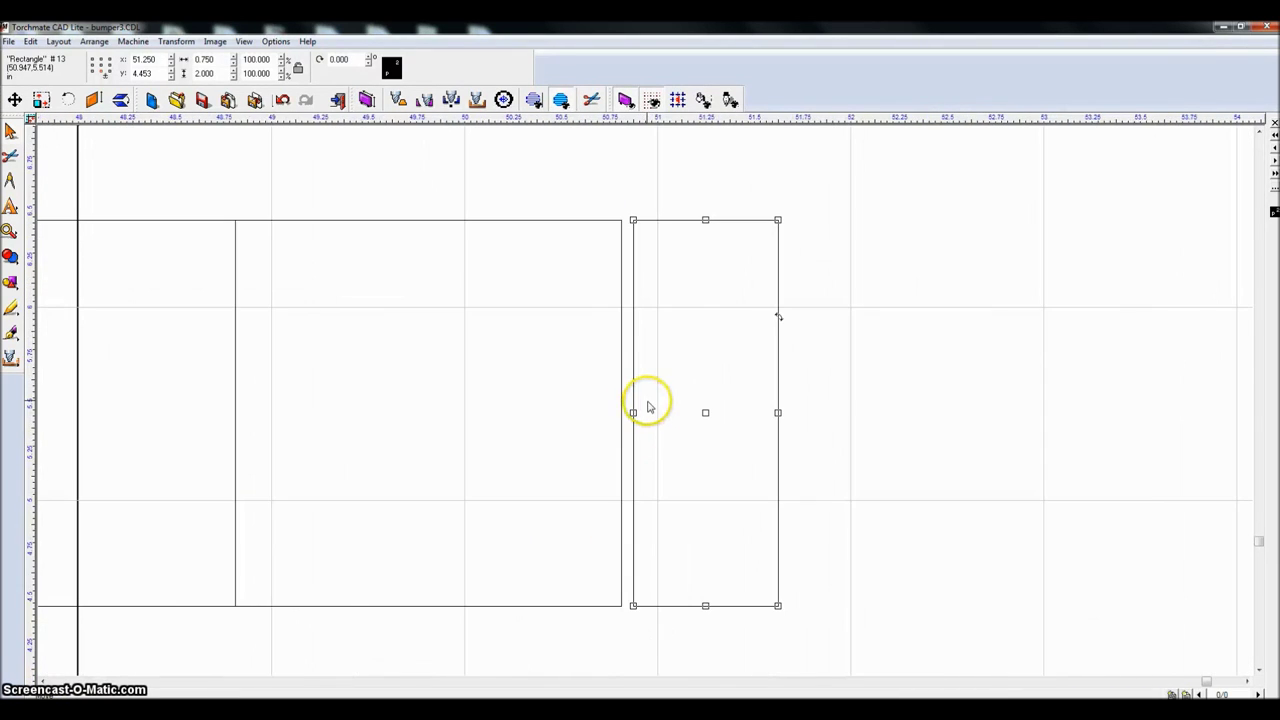
pyautogui.press('Left')
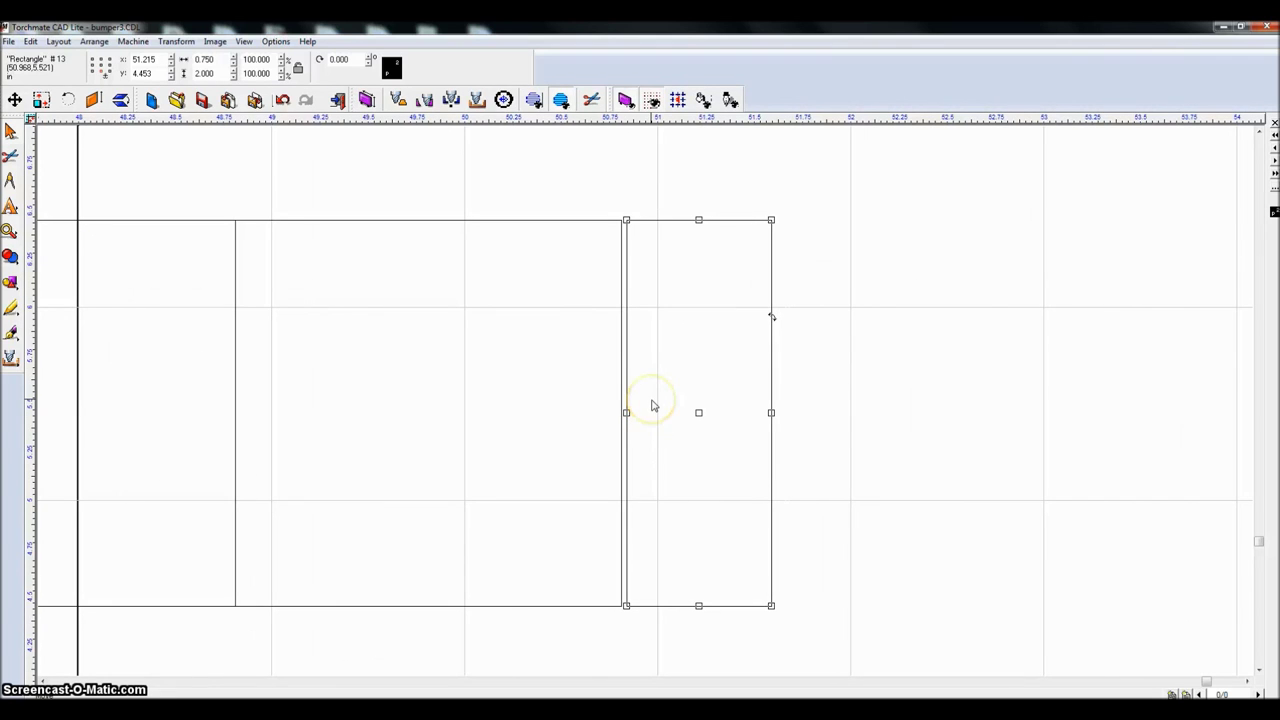
pyautogui.scroll(3, 646, 405)
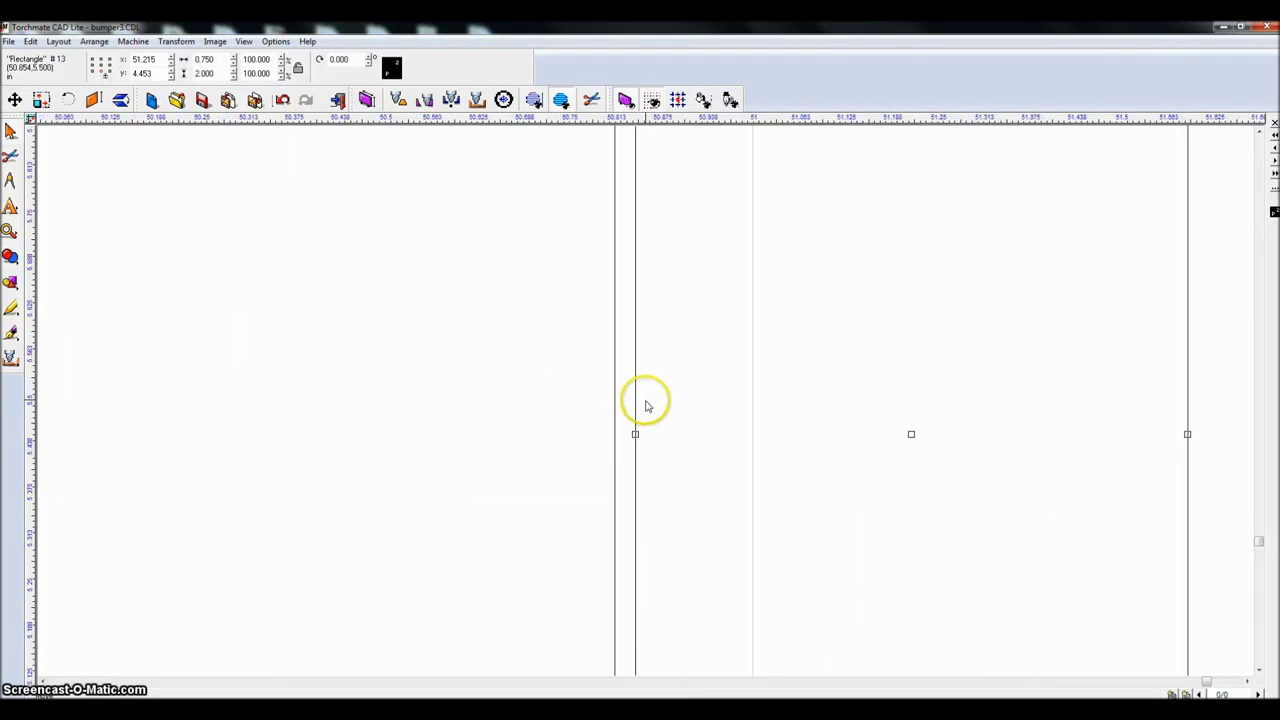
pyautogui.press('Left')
pyautogui.press('Left')
pyautogui.press('Left')
pyautogui.press('Left')
pyautogui.press('Left')
pyautogui.press('Left')
pyautogui.press('Left')
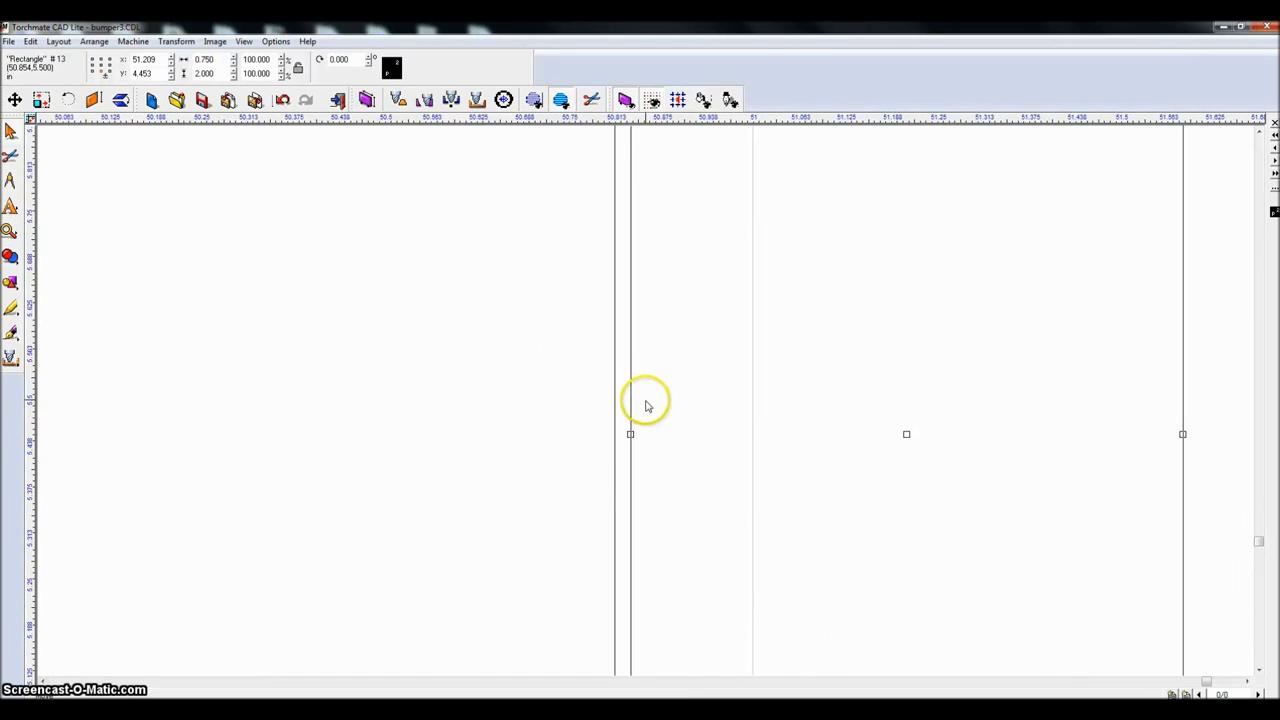
pyautogui.press('Left')
pyautogui.press('Left')
pyautogui.press('Left')
pyautogui.press('Left')
pyautogui.press('Left')
pyautogui.press('Left')
pyautogui.press('Left')
pyautogui.press('Left')
pyautogui.press('Left')
pyautogui.press('Left')
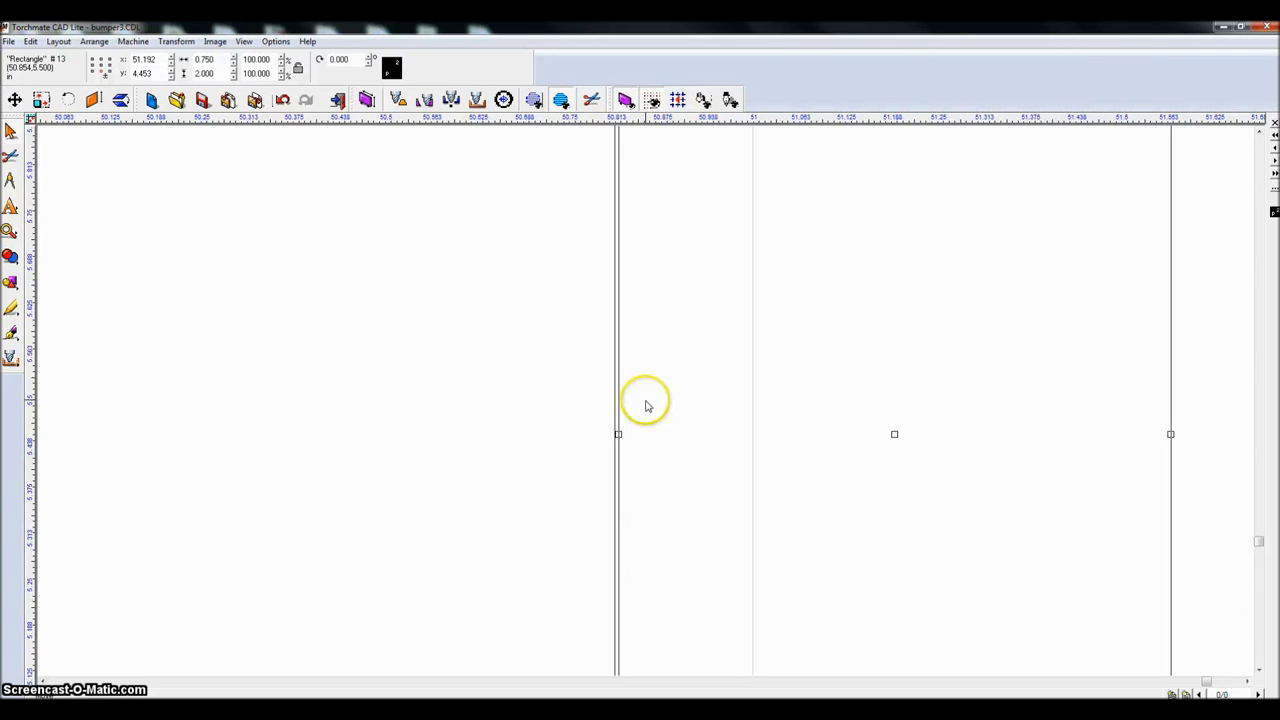
pyautogui.scroll(-3, 646, 405)
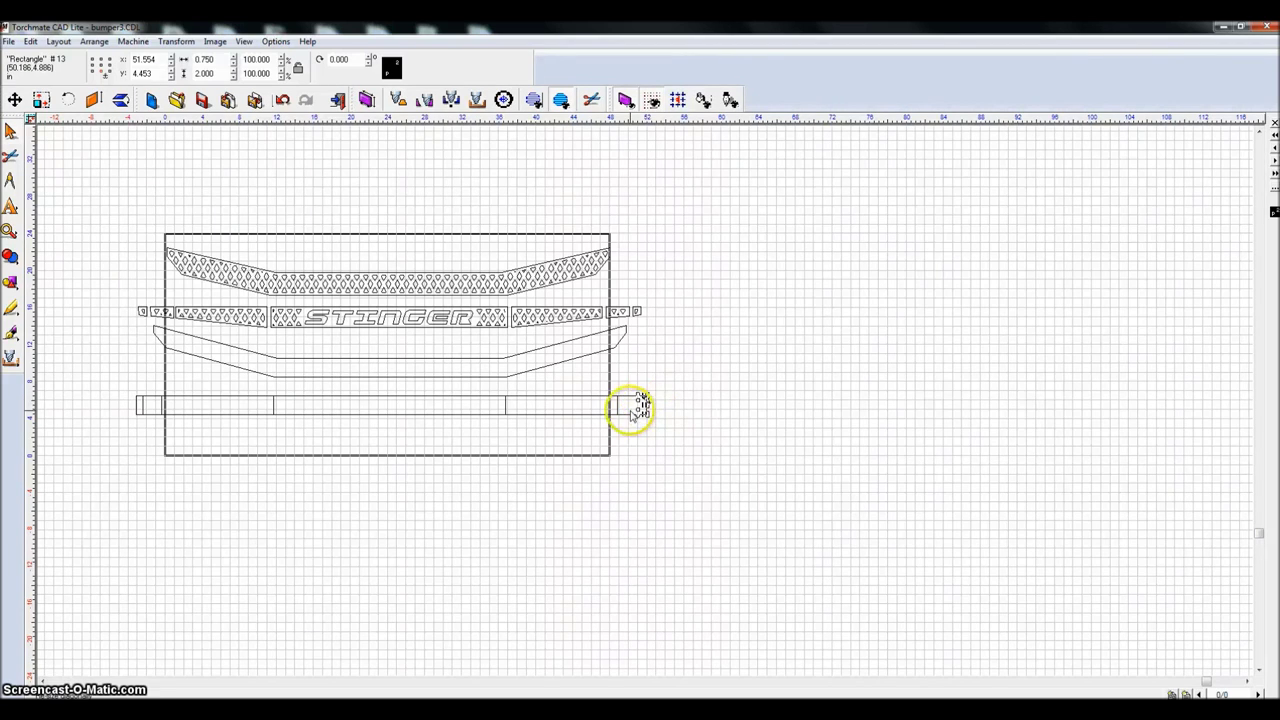
pyautogui.scroll(4, 644, 404)
pyautogui.press('Left')
pyautogui.press('Left')
pyautogui.press('Left')
pyautogui.press('Left')
pyautogui.press('Left')
pyautogui.press('Left')
pyautogui.press('Left')
pyautogui.press('Left')
pyautogui.press('Left')
pyautogui.press('Left')
pyautogui.press('Left')
pyautogui.press('Left')
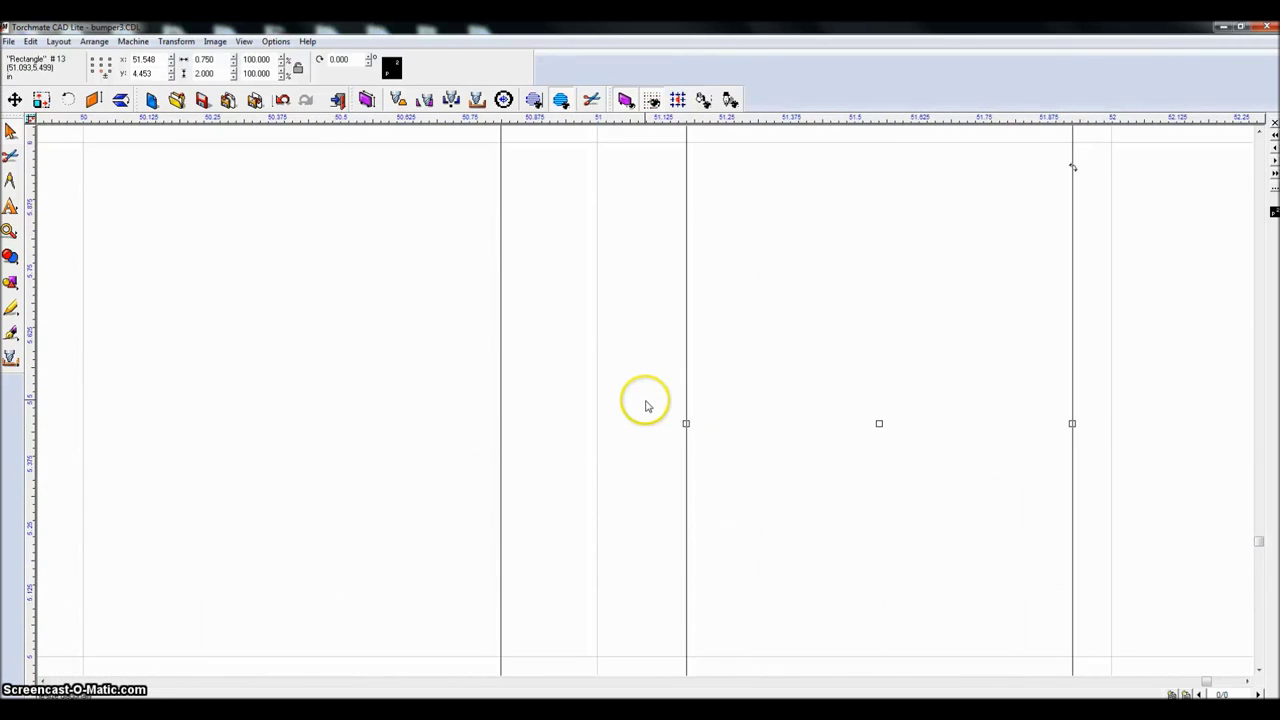
pyautogui.press('Left')
pyautogui.press('Left')
pyautogui.press('Left')
pyautogui.press('Left')
pyautogui.press('Left')
pyautogui.press('Left')
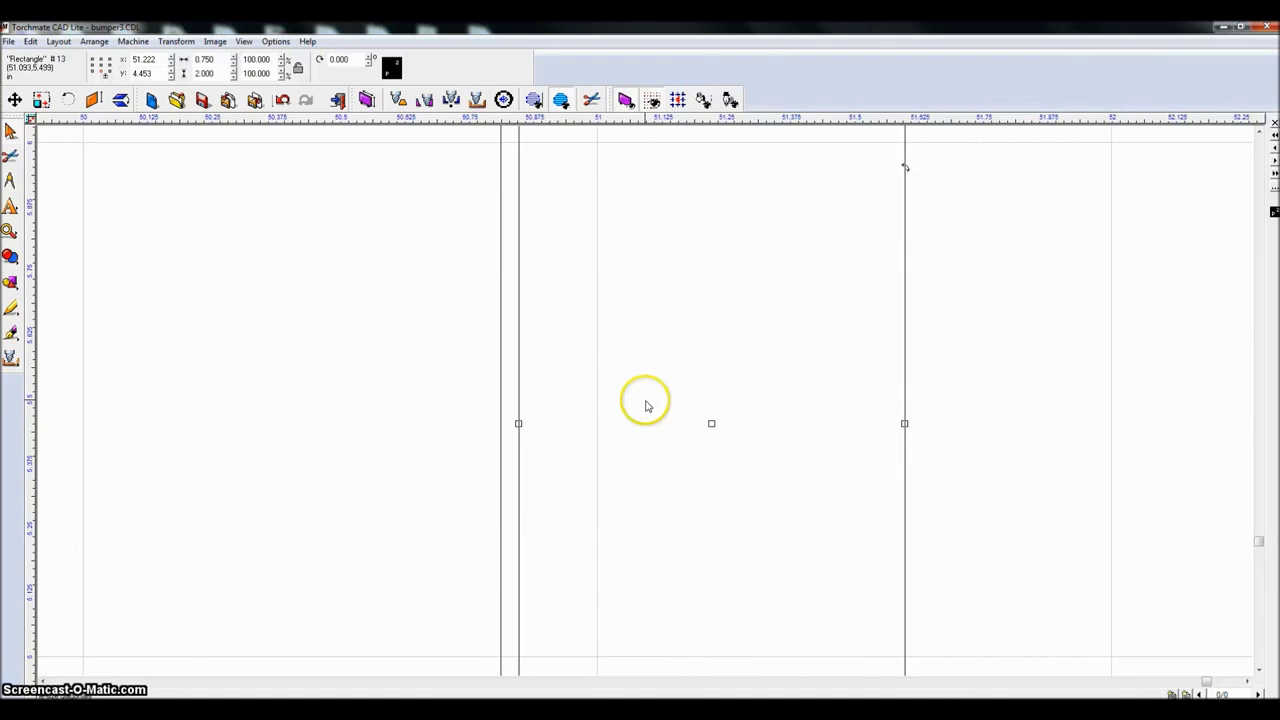
pyautogui.scroll(-3, 646, 405)
pyautogui.click(577, 309)
pyautogui.scroll(-2, 632, 393)
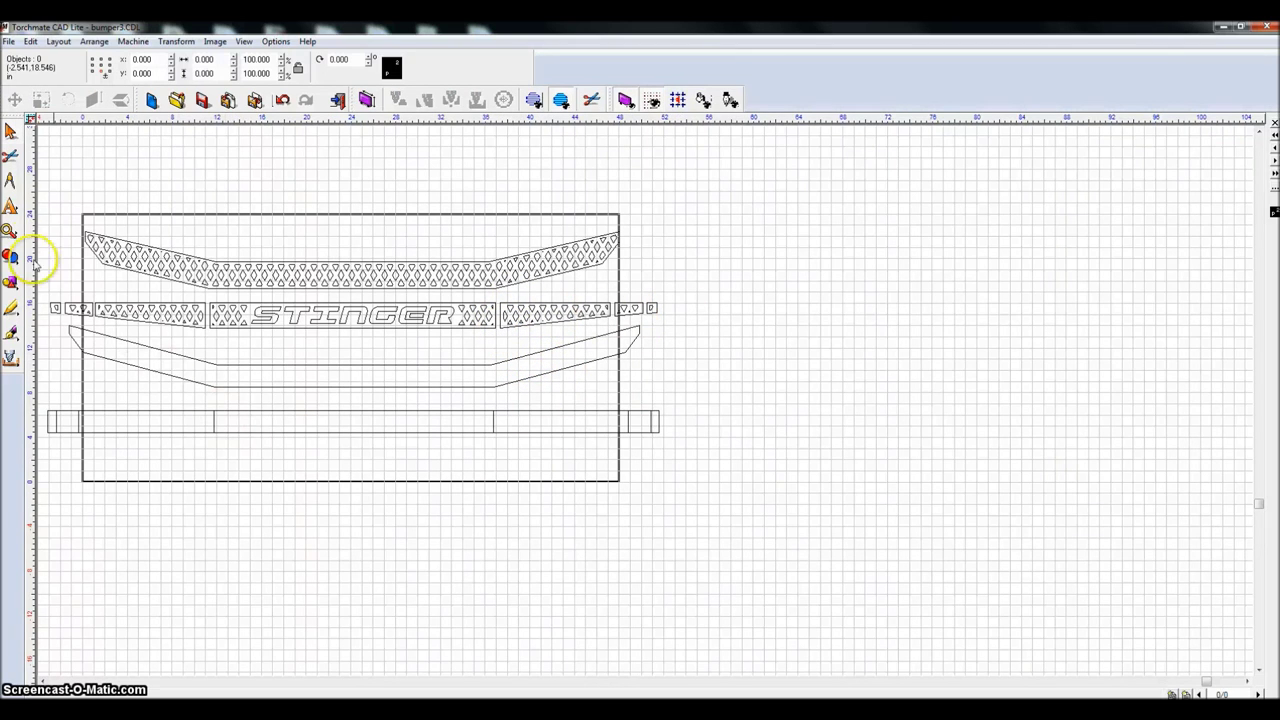
# Step: Draw a long rectangle below the right end of the bar row
pyautogui.click(12, 284)
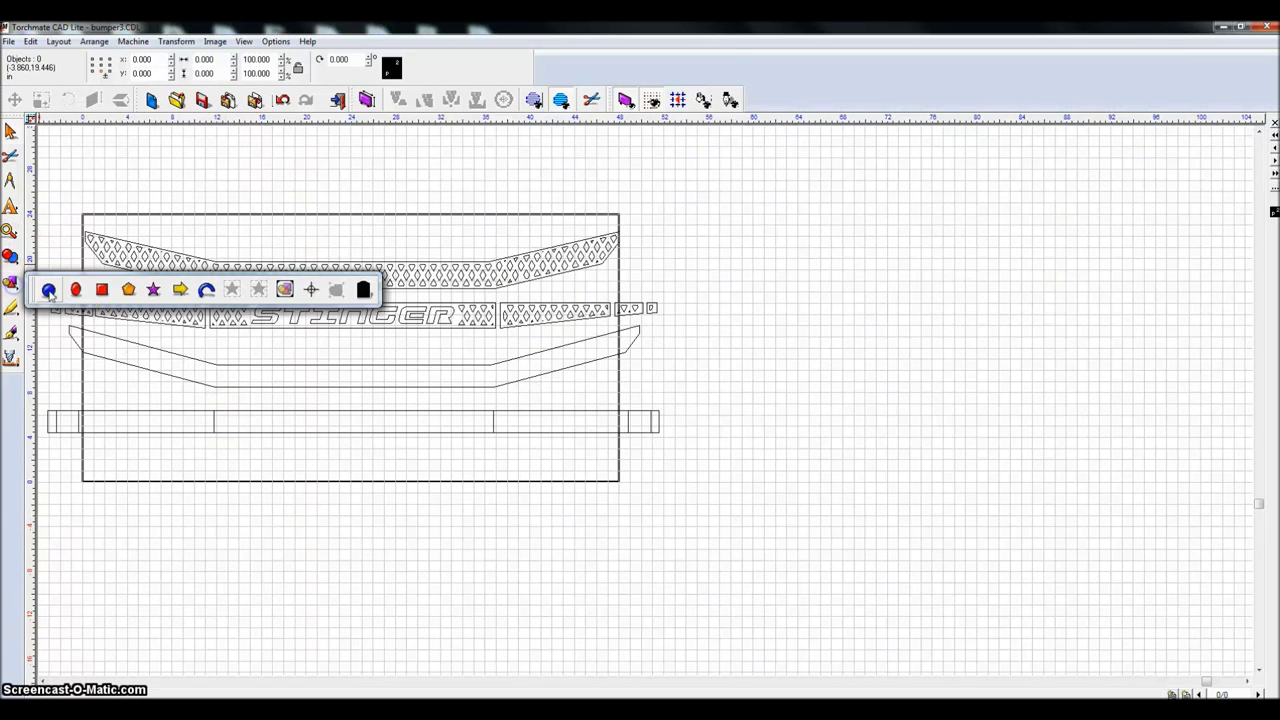
pyautogui.click(101, 290)
pyautogui.moveTo(494, 458); pyautogui.dragTo(748, 491)
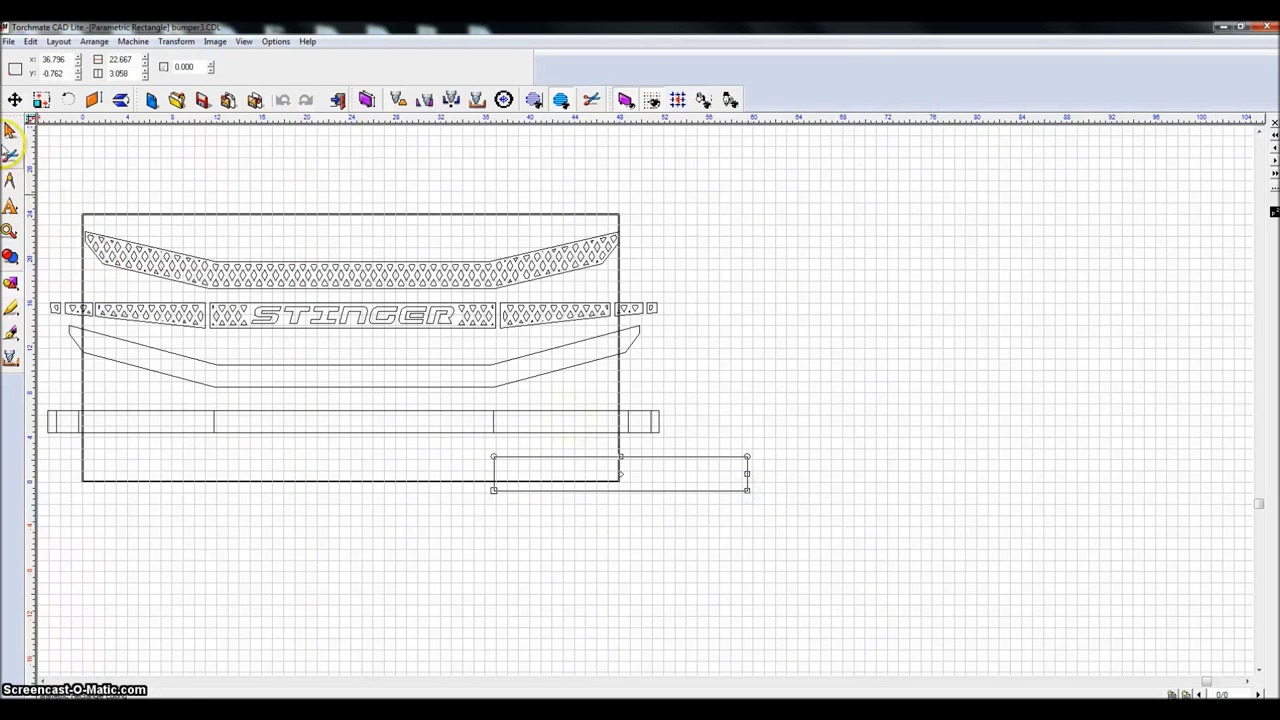
# Step: Tilt the new bar a few degrees counter-clockwise and set its rotation angle
pyautogui.click(10, 130)
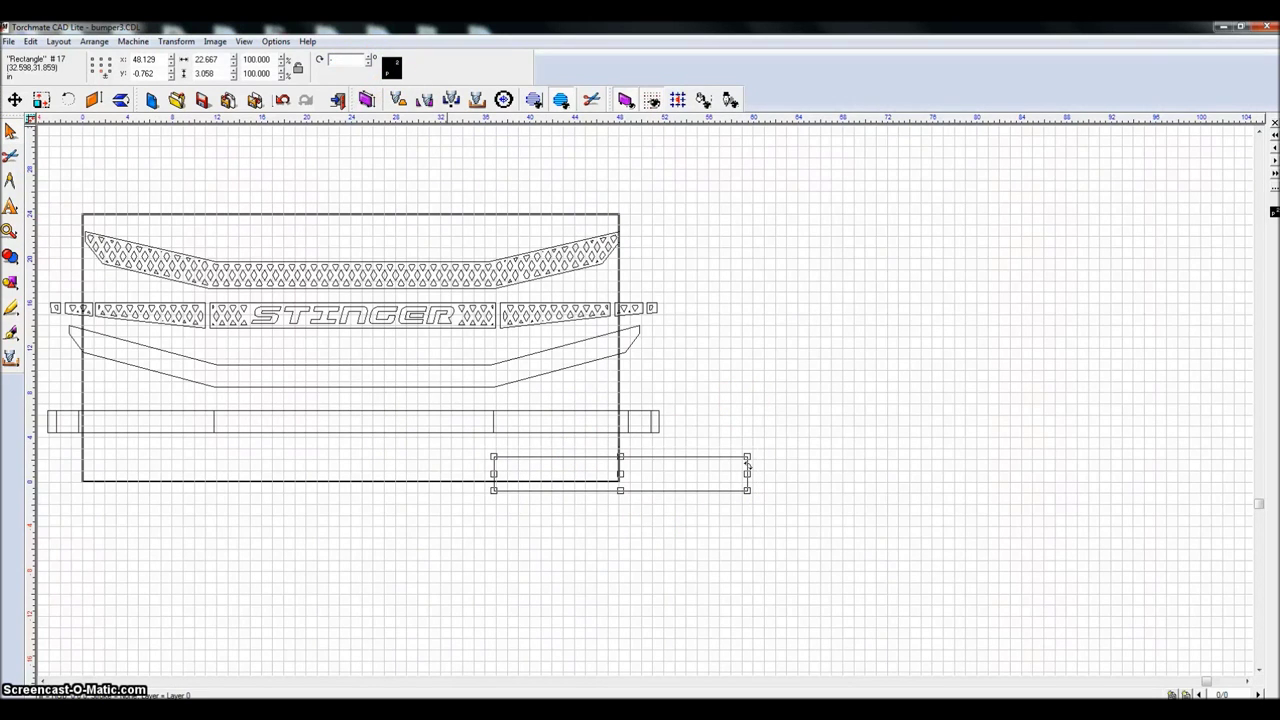
pyautogui.moveTo(748, 465); pyautogui.dragTo(748, 450)
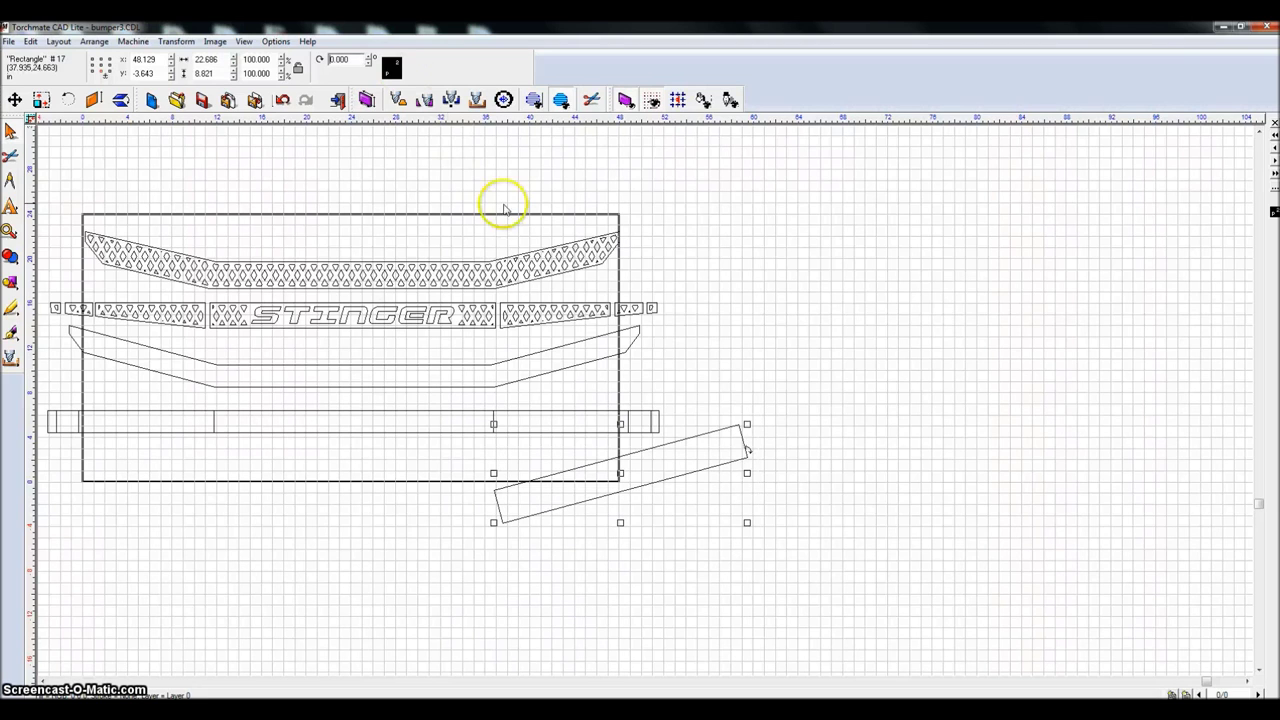
pyautogui.moveTo(618, 474)
pyautogui.mouseDown()
pyautogui.moveTo(609, 429)
pyautogui.moveTo(619, 482)
pyautogui.mouseUp()
pyautogui.click(342, 60)
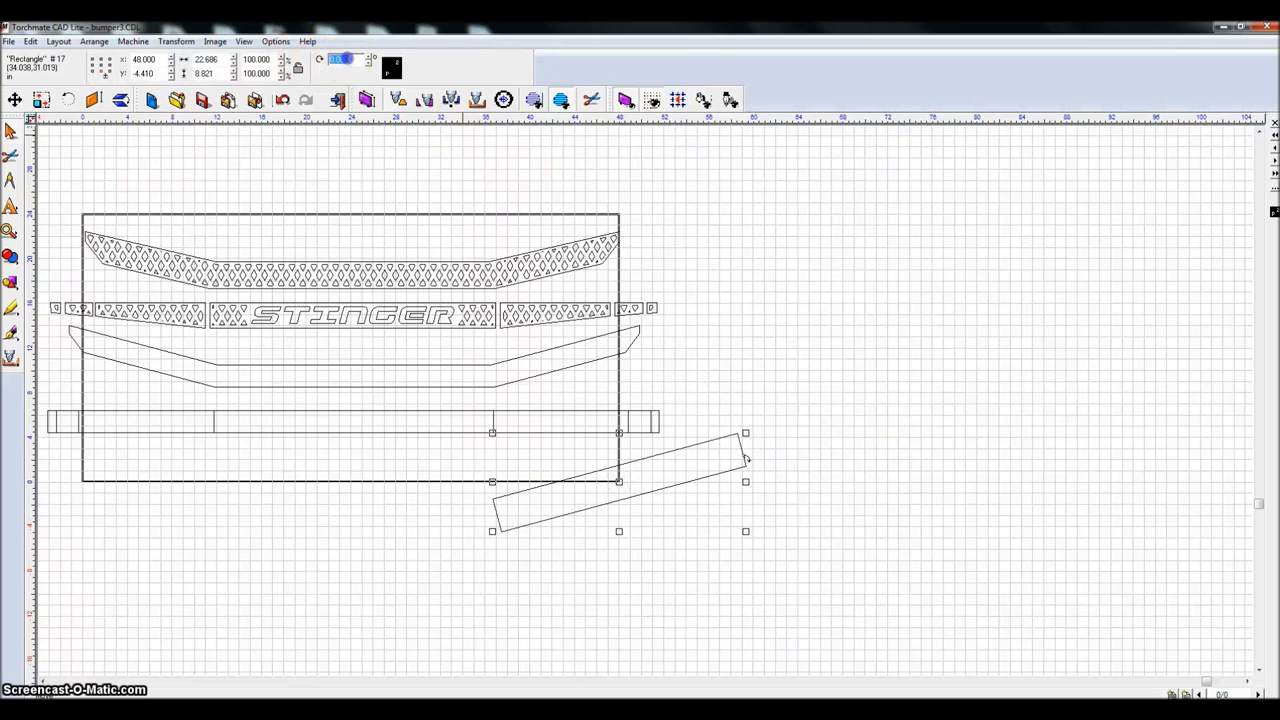
pyautogui.press('Return')
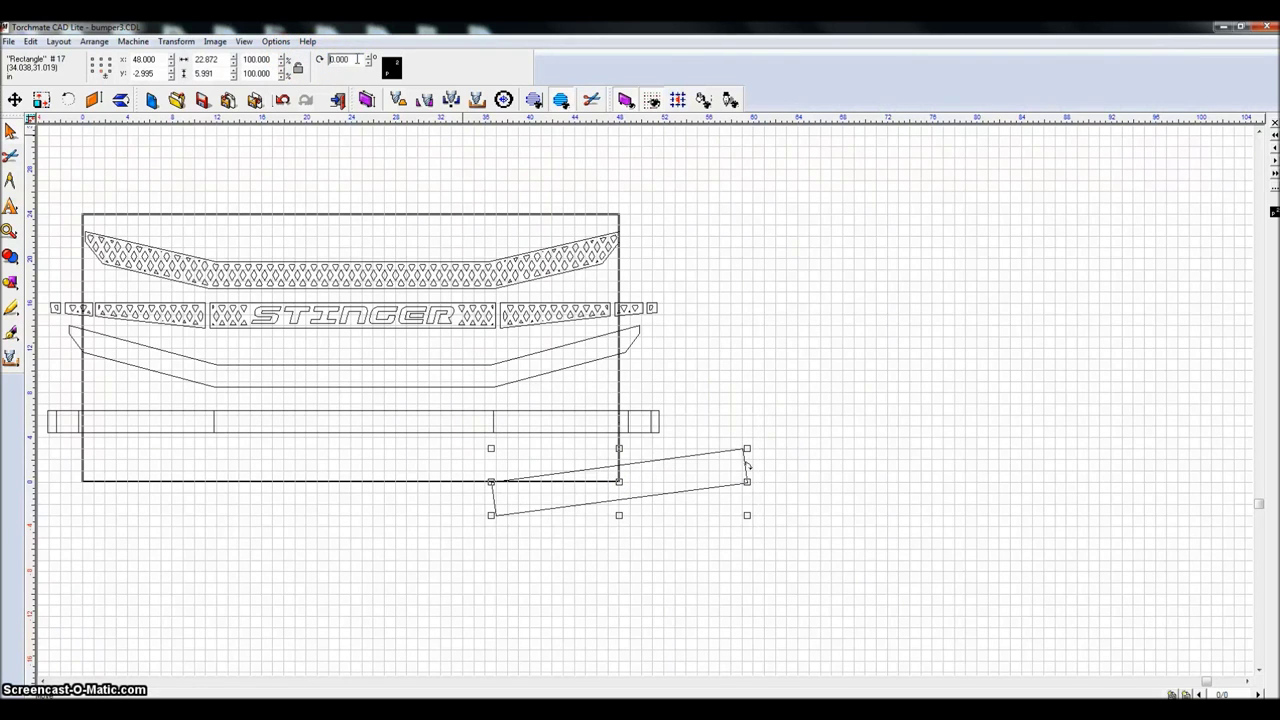
# Step: Adjust the bar's slight tilt and move it over the row's right end (22.796 x 4.240)
pyautogui.moveTo(623, 474)
pyautogui.mouseDown()
pyautogui.moveTo(620, 434)
pyautogui.moveTo(626, 472)
pyautogui.mouseUp()
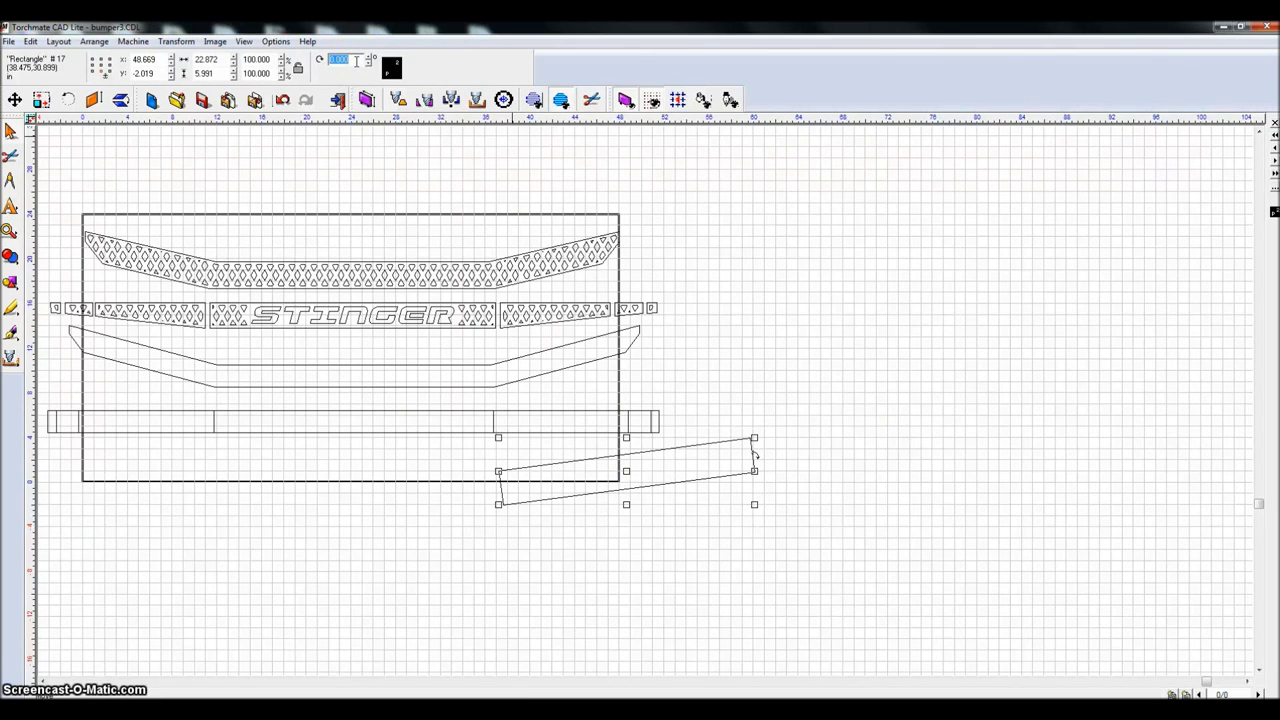
pyautogui.moveTo(754, 455); pyautogui.dragTo(754, 463)
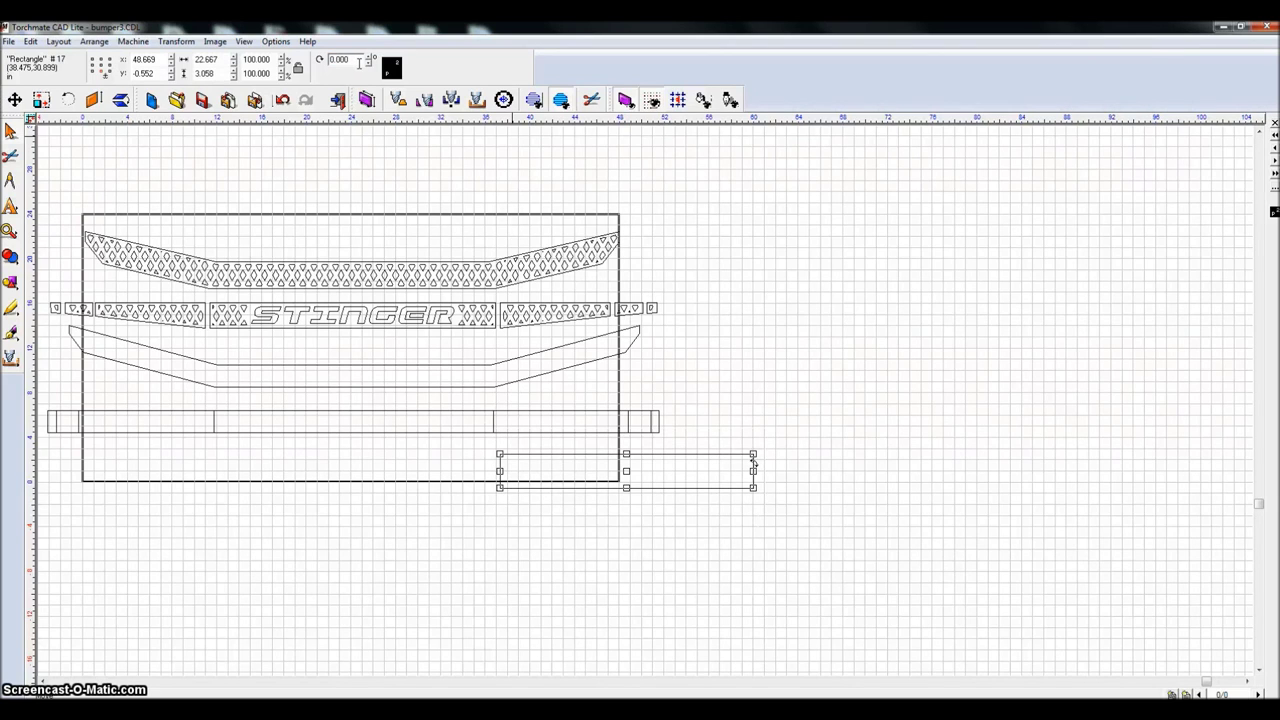
pyautogui.moveTo(754, 462); pyautogui.dragTo(754, 452)
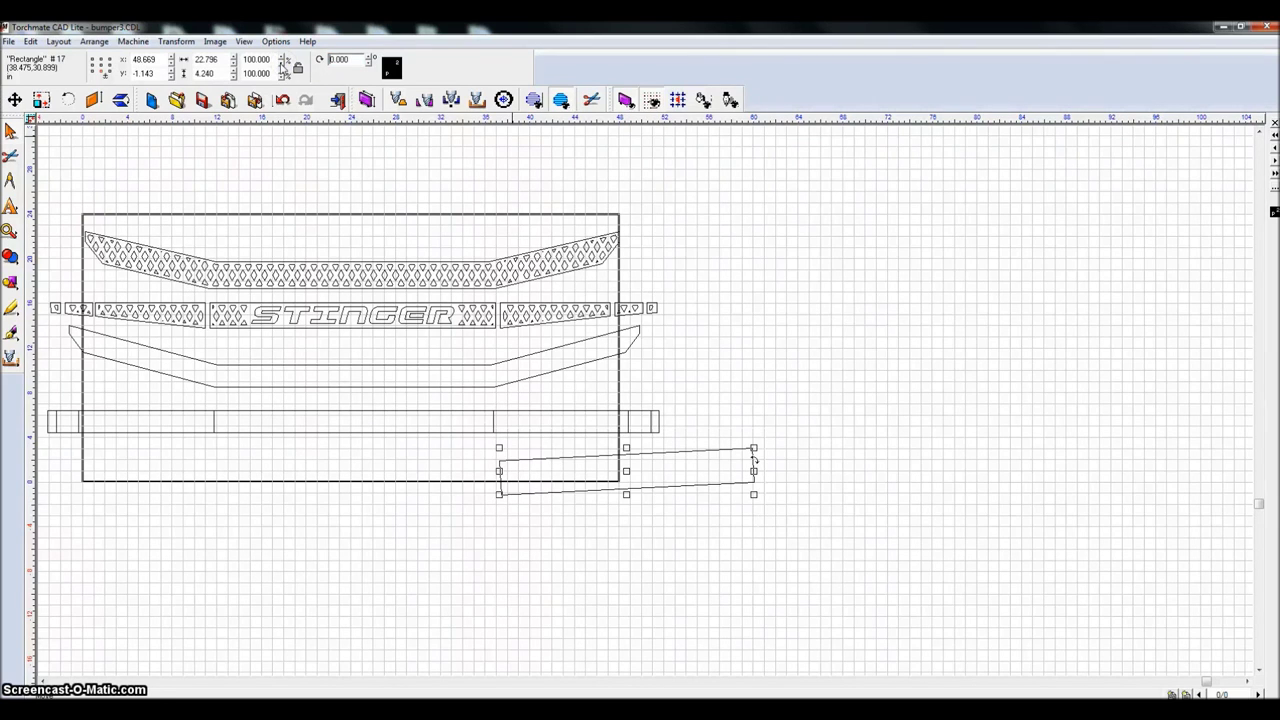
pyautogui.moveTo(628, 478); pyautogui.dragTo(624, 449)
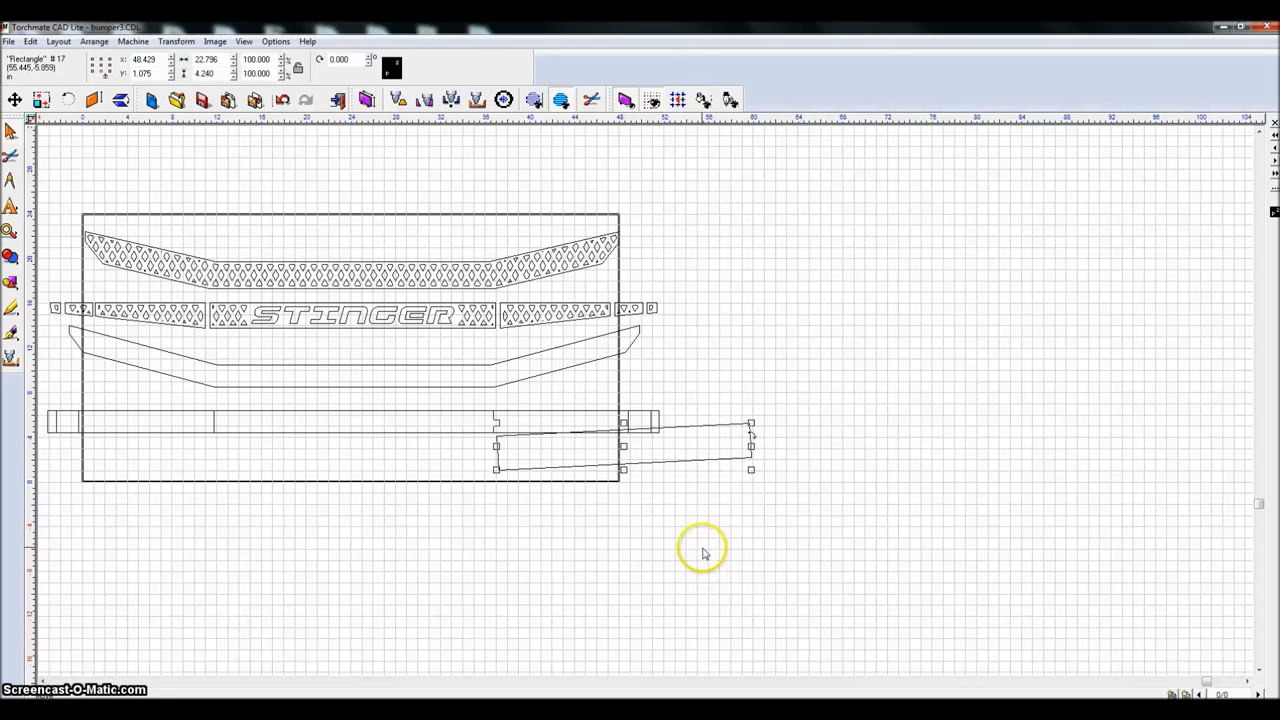
# Step: Tilt the right bar a further -5 degrees, then place a vertically mirrored copy at the row's left end
pyautogui.doubleClick(340, 59)
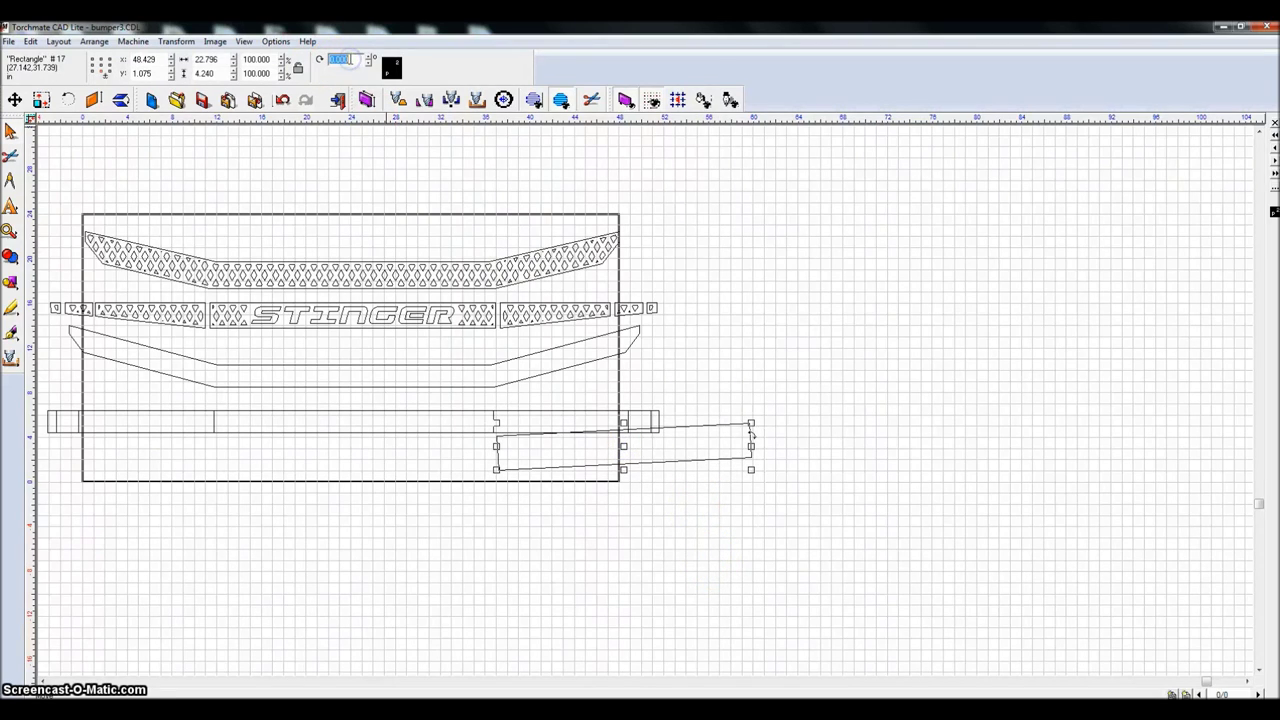
pyautogui.press('Return')
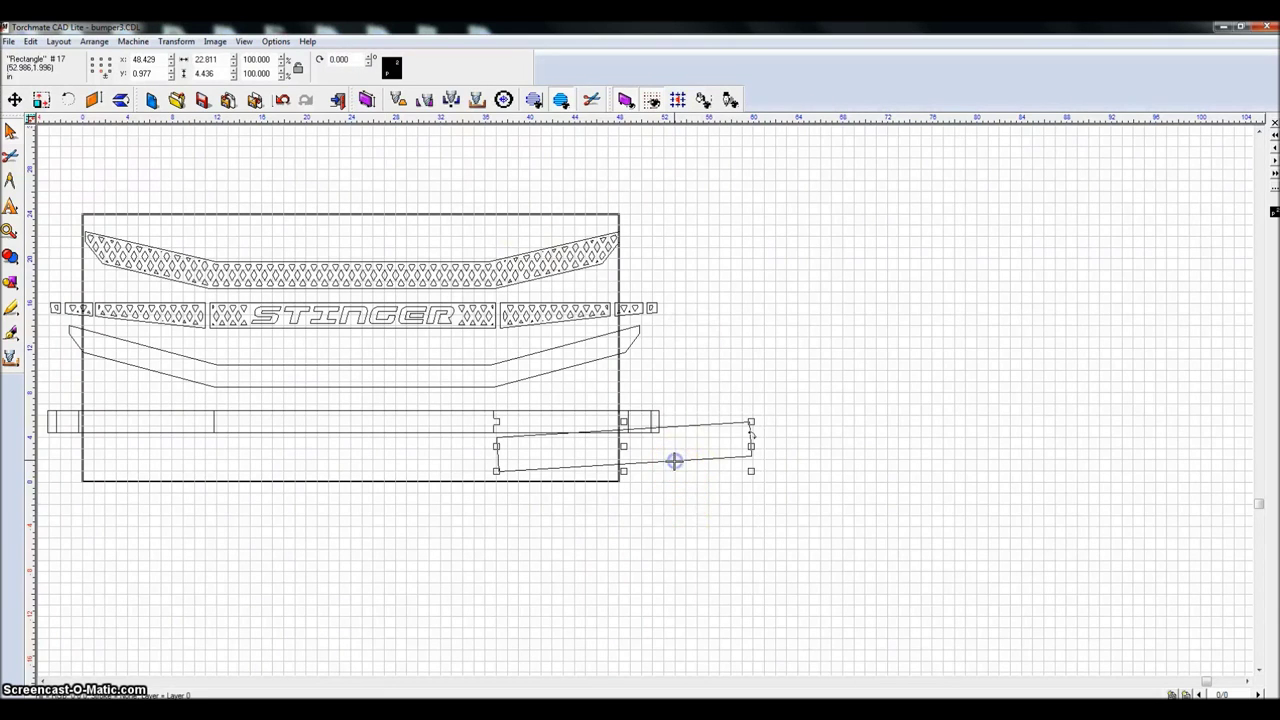
pyautogui.hotkey('ctrl', 'd')
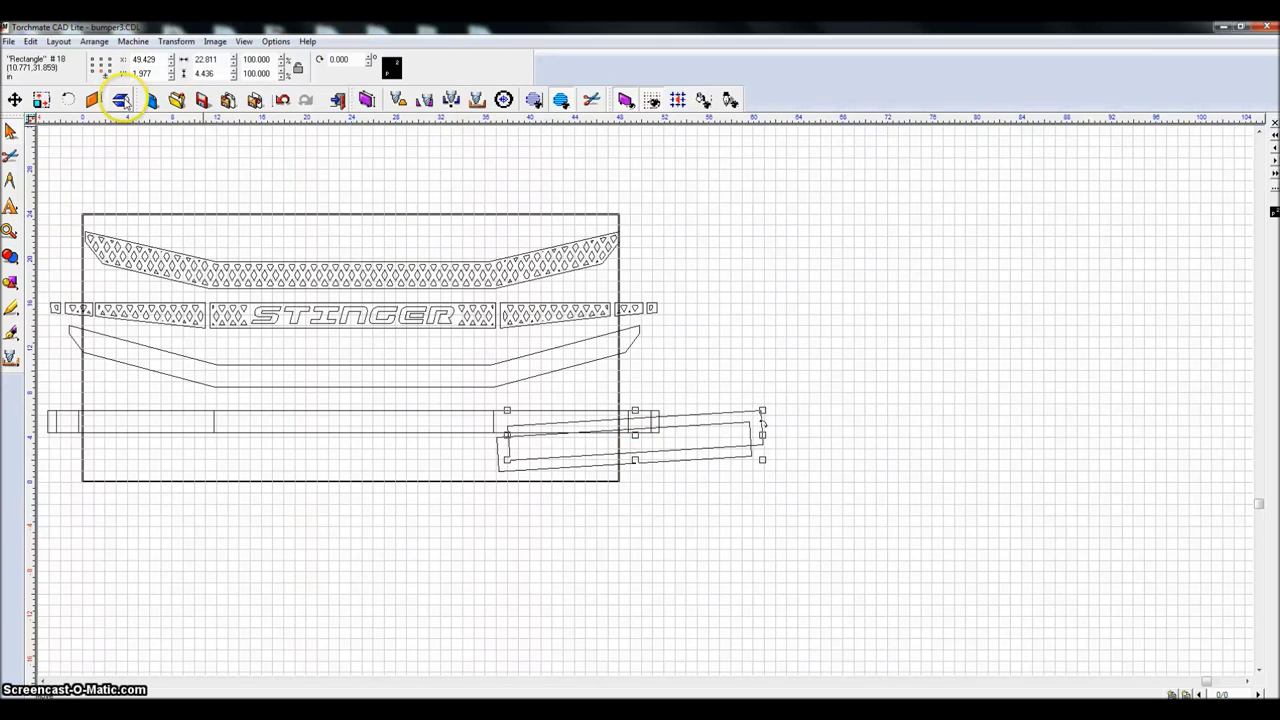
pyautogui.click(121, 100)
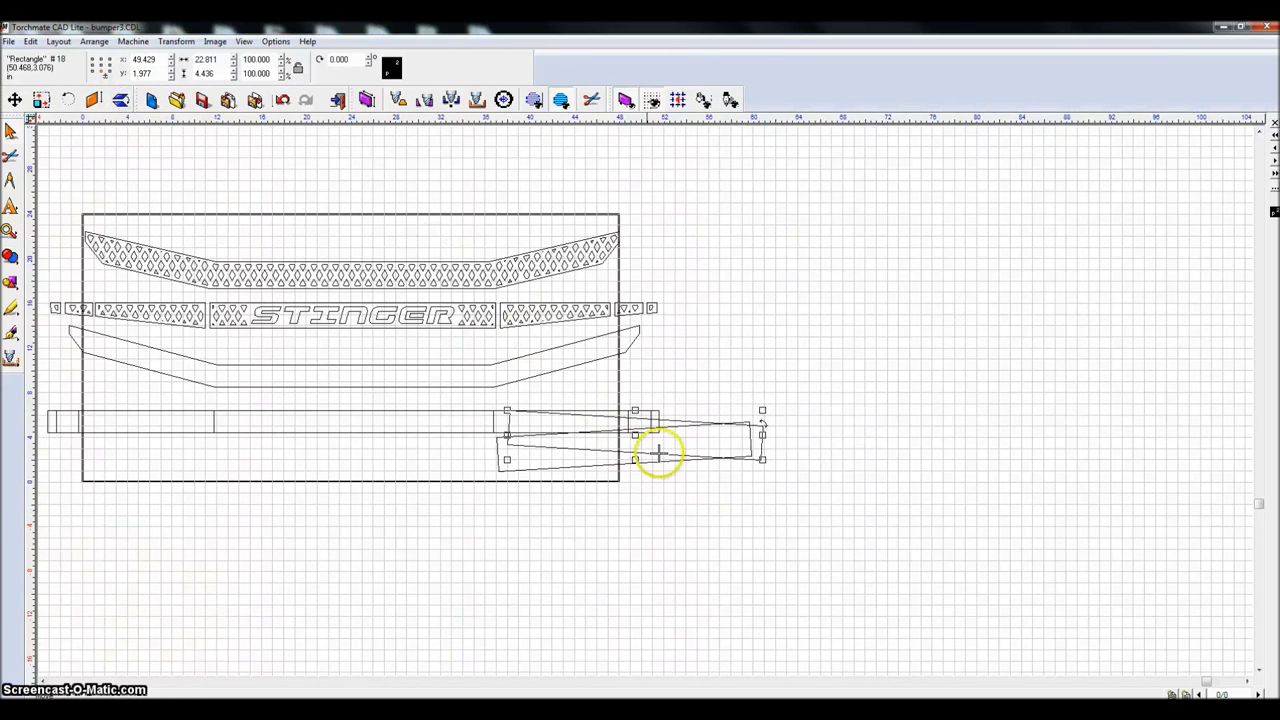
pyautogui.moveTo(643, 434); pyautogui.dragTo(85, 444)
# Step: Nudge the right angled bar up and left until it sits on the row's edge
pyautogui.click(548, 466)
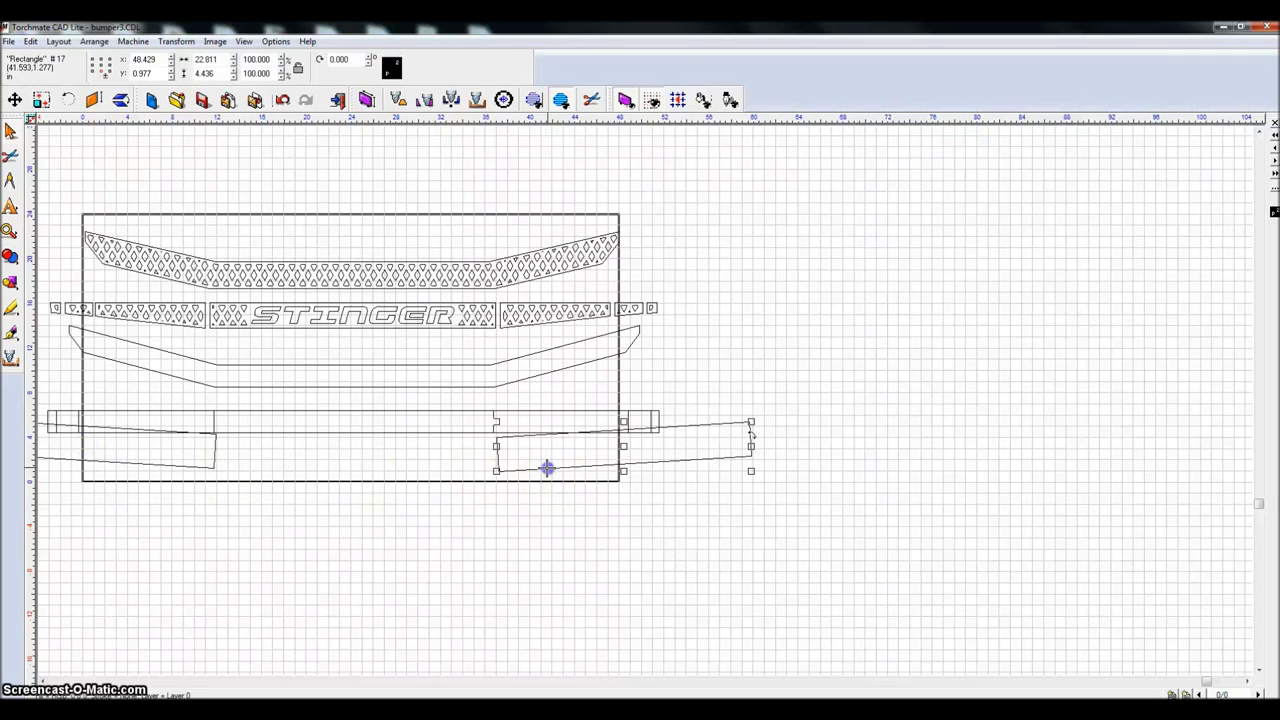
pyautogui.scroll(3, 505, 455)
pyautogui.press('Up')
pyautogui.press('Up')
pyautogui.press('Up')
pyautogui.press('Up')
pyautogui.press('Up')
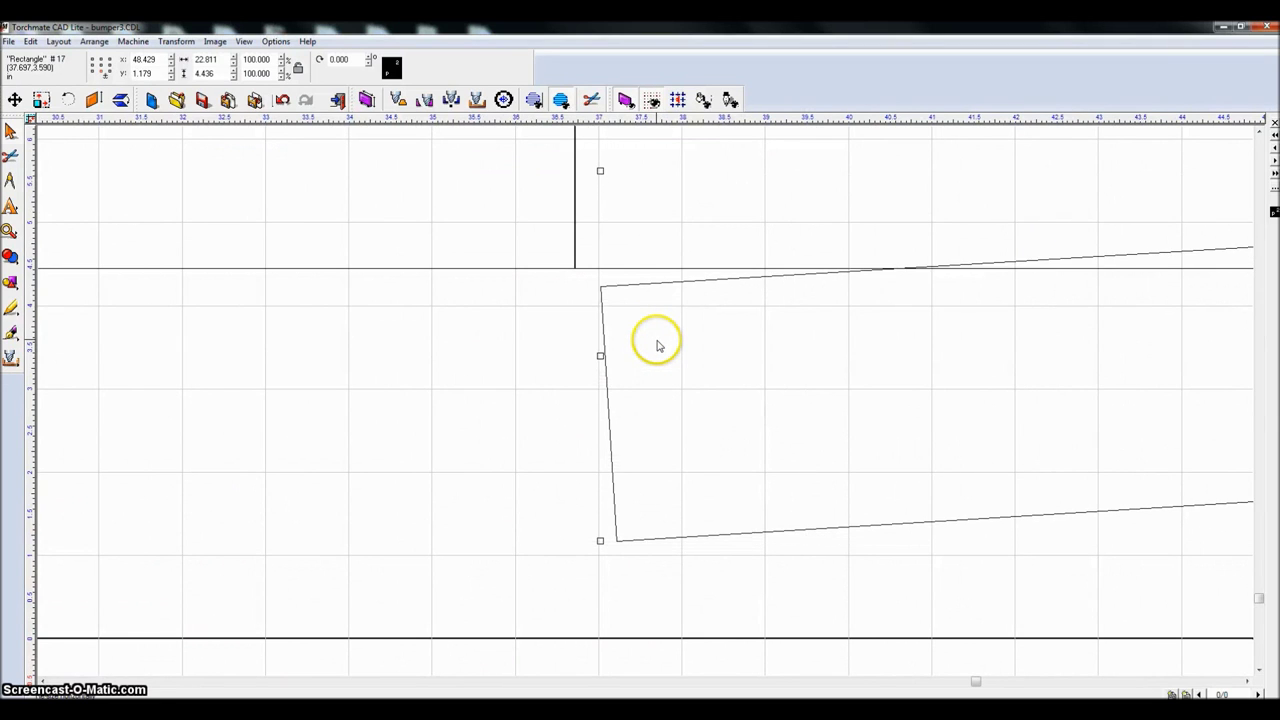
pyautogui.press('Left')
pyautogui.press('Left')
pyautogui.press('Up')
pyautogui.scroll(2, 600, 266)
pyautogui.scroll(1, 644, 400)
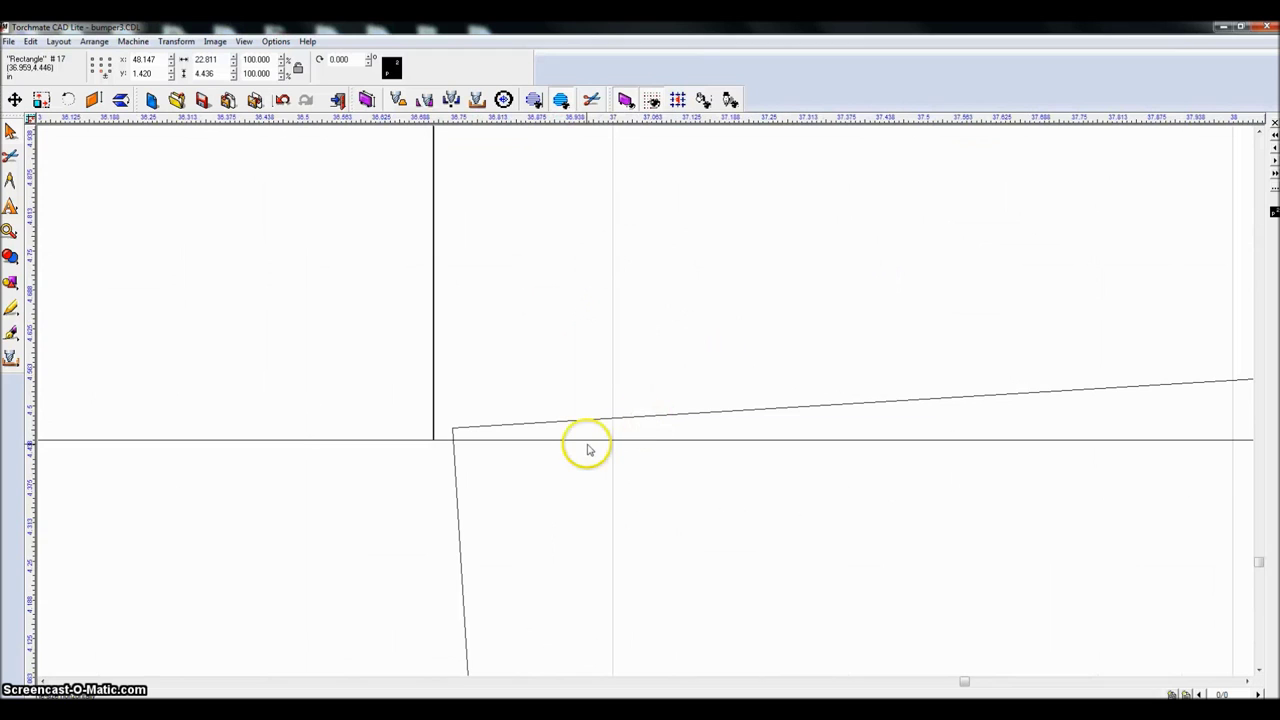
pyautogui.press('Left')
pyautogui.press('Left')
pyautogui.press('Left')
pyautogui.press('Left')
pyautogui.press('Down')
pyautogui.press('Down')
pyautogui.press('Down')
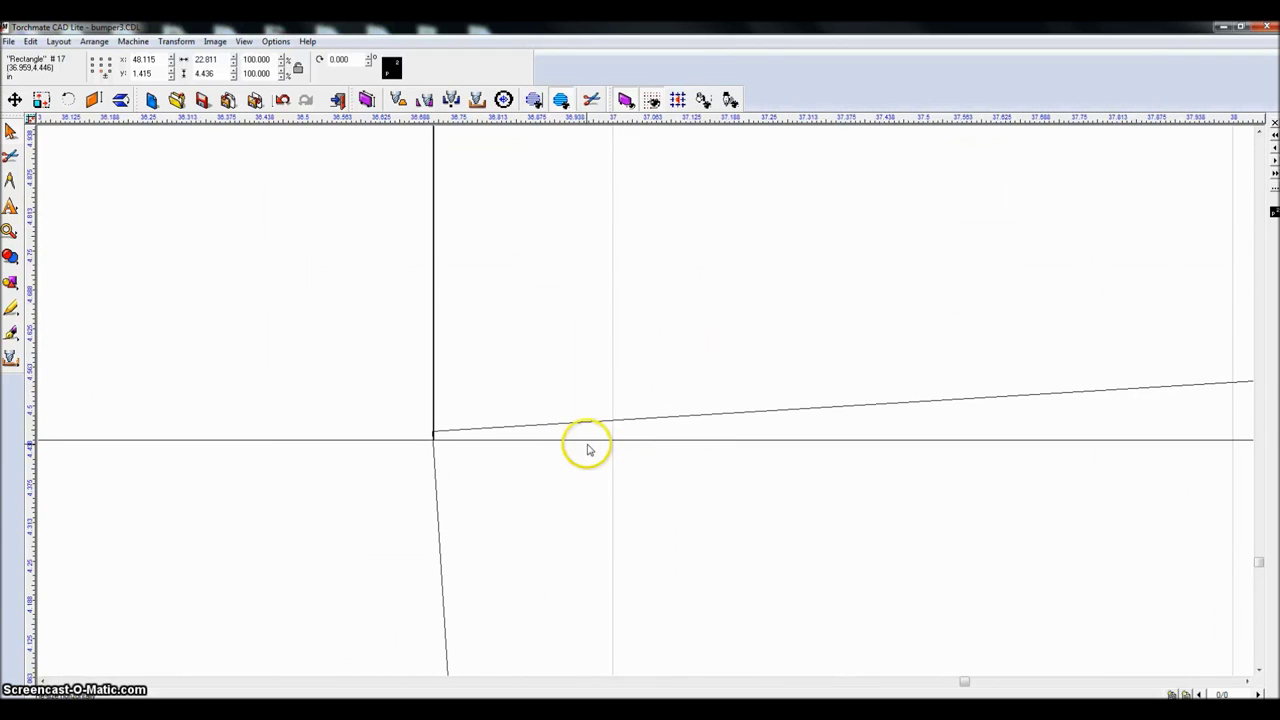
pyautogui.scroll(-6, 946, 477)
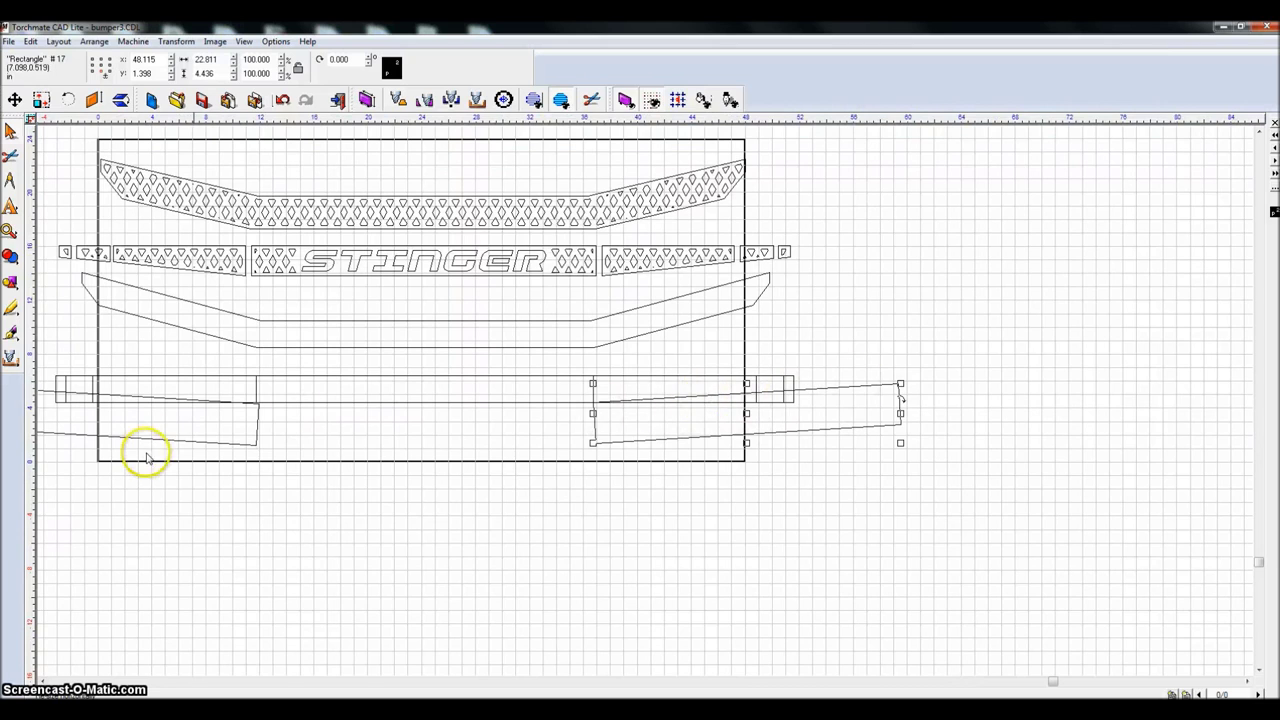
# Step: Nudge the left angled bar up and sideways to meet the row's corner, then deselect
pyautogui.click(257, 428)
pyautogui.scroll(3, 257, 428)
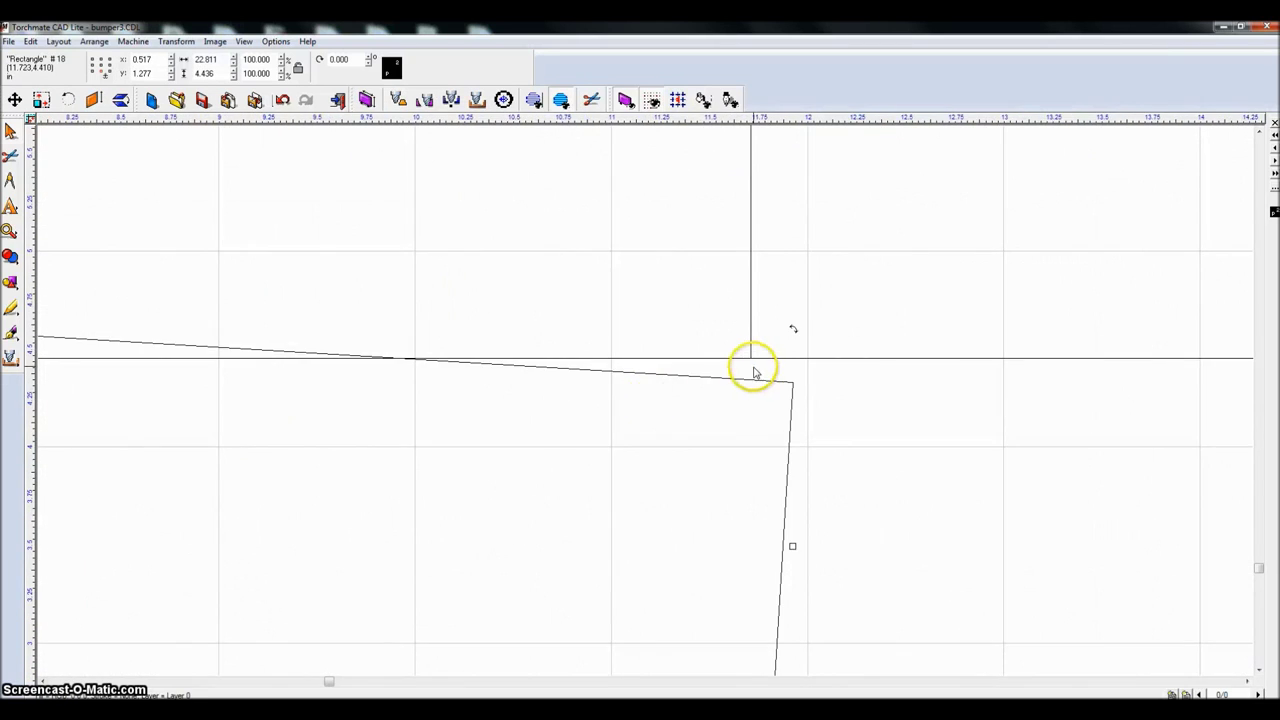
pyautogui.scroll(1, 751, 371)
pyautogui.press('Up')
pyautogui.press('Up')
pyautogui.press('Up')
pyautogui.press('Up')
pyautogui.press('Up')
pyautogui.press('Up')
pyautogui.press('Up')
pyautogui.press('Up')
pyautogui.press('Up')
pyautogui.press('Up')
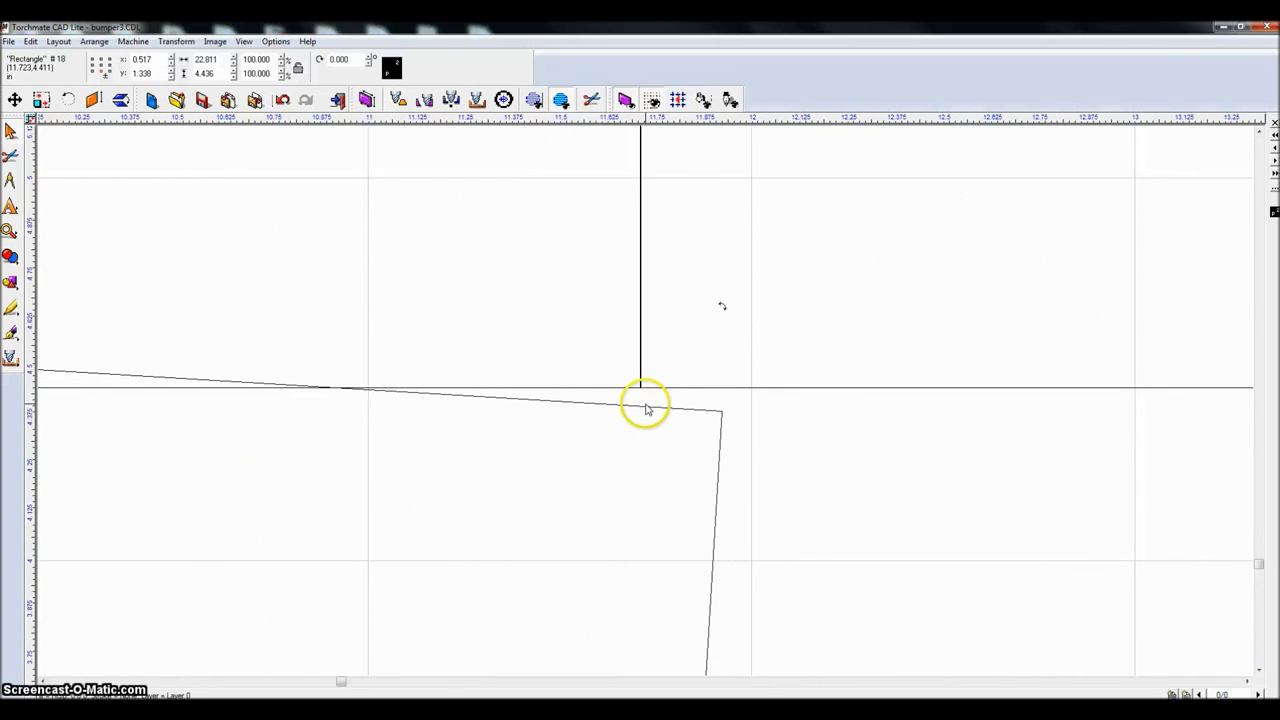
pyautogui.press('Left')
pyautogui.press('Left')
pyautogui.press('Left')
pyautogui.press('Left')
pyautogui.press('Left')
pyautogui.press('Left')
pyautogui.press('Left')
pyautogui.press('Left')
pyautogui.press('Left')
pyautogui.press('Left')
pyautogui.press('Left')
pyautogui.press('Left')
pyautogui.press('Left')
pyautogui.press('Left')
pyautogui.press('Left')
pyautogui.press('Left')
pyautogui.press('Left')
pyautogui.press('Left')
pyautogui.press('Left')
pyautogui.press('Left')
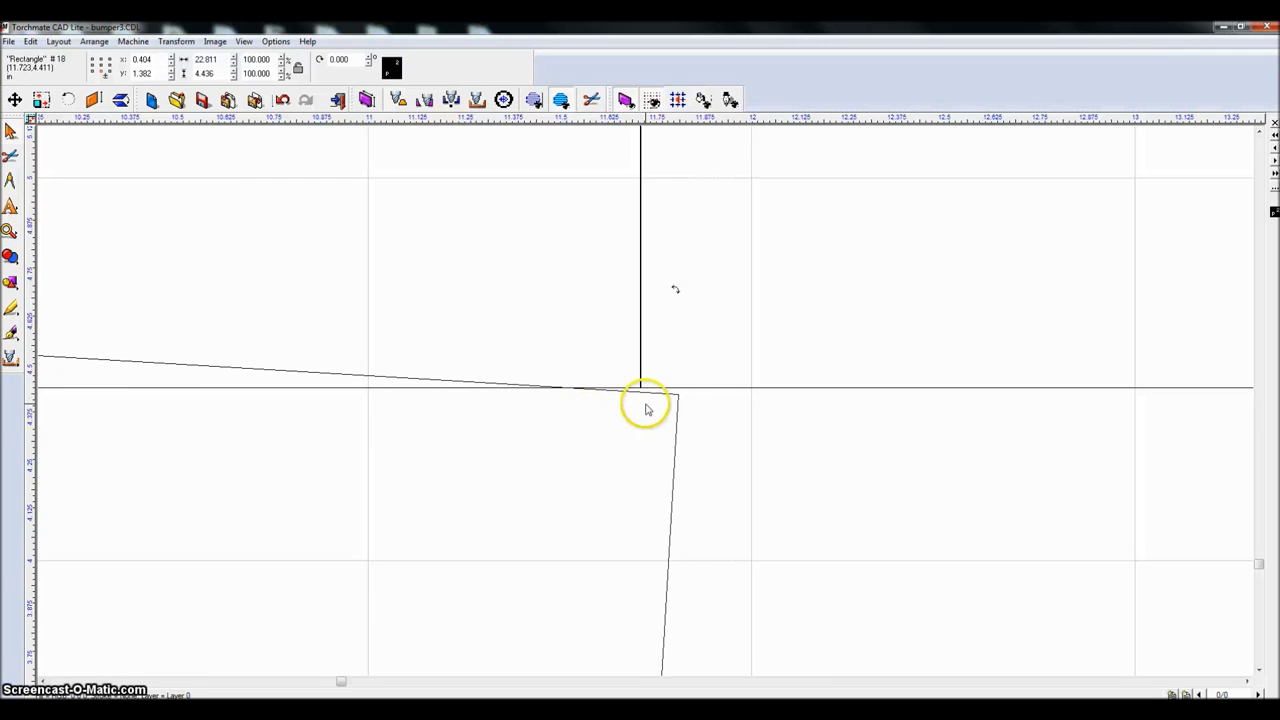
pyautogui.press('Up')
pyautogui.press('Up')
pyautogui.press('Right')
pyautogui.press('Right')
pyautogui.press('Right')
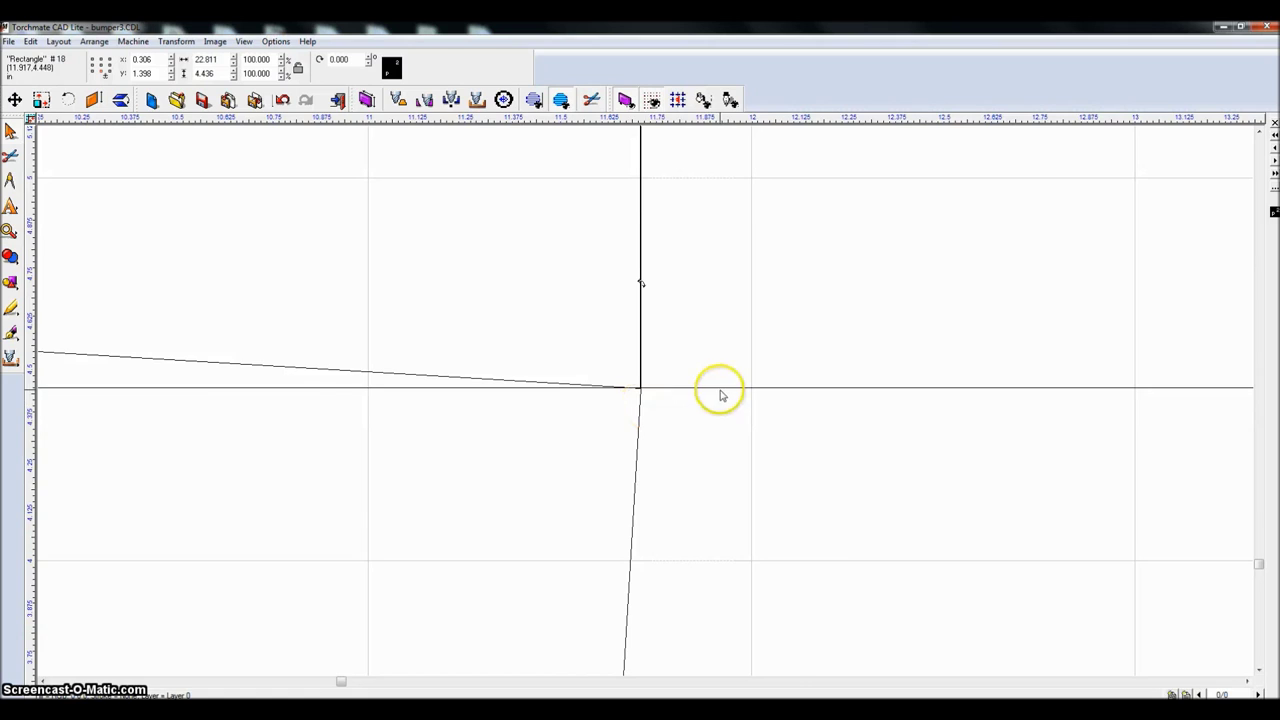
pyautogui.scroll(-6, 720, 395)
pyautogui.click(329, 313)
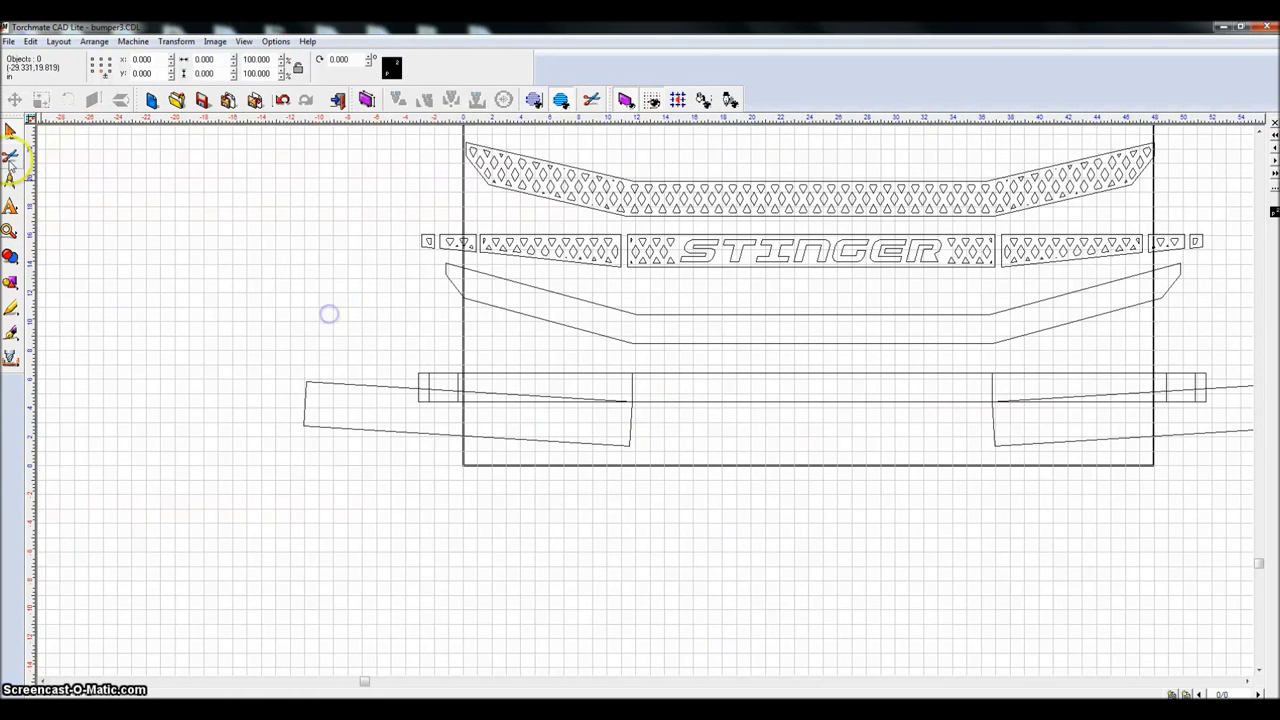
# Step: Weld the pieces at the bumper's left end, confirming the multi-object warning, then undo the weld
pyautogui.moveTo(244, 331); pyautogui.dragTo(648, 491)
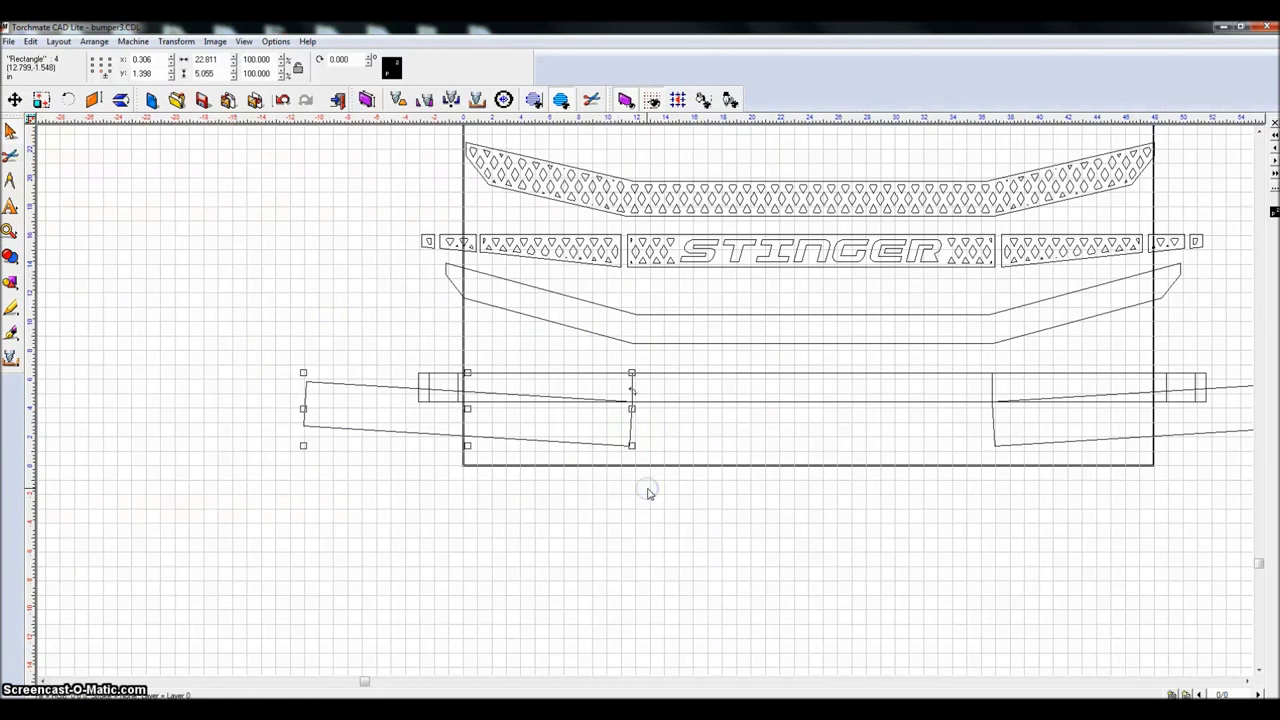
pyautogui.click(11, 257)
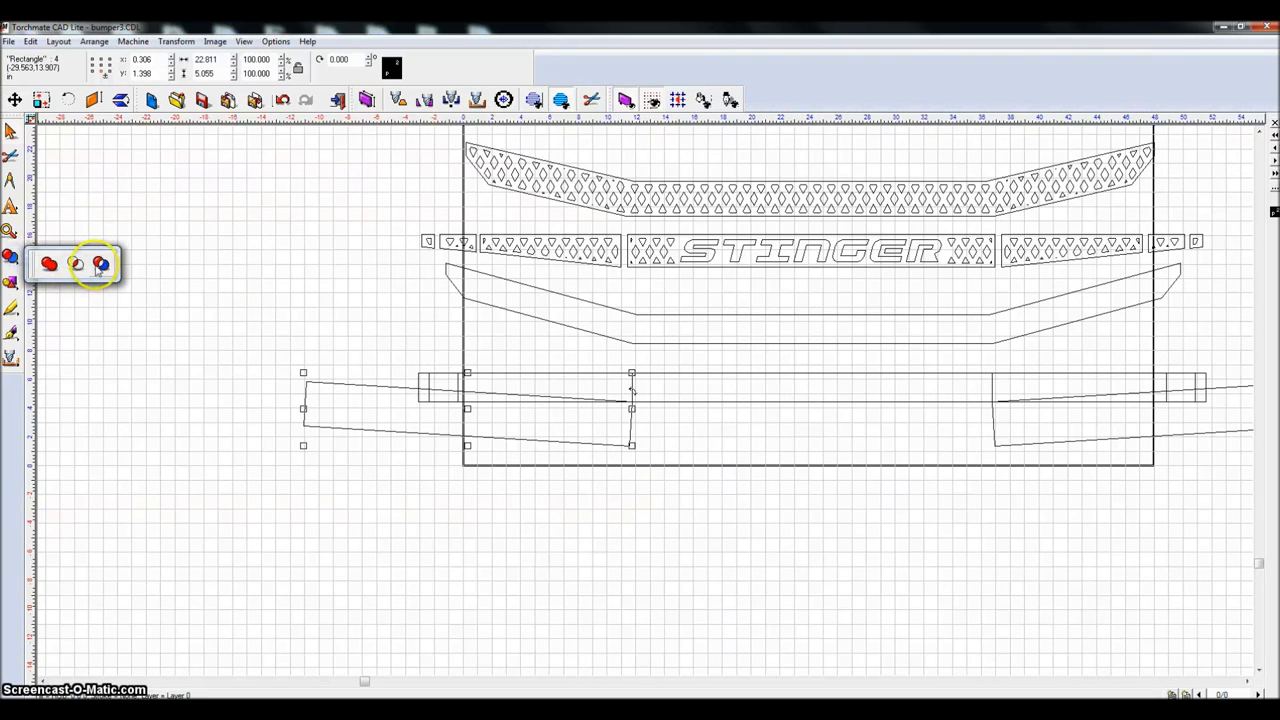
pyautogui.click(102, 264)
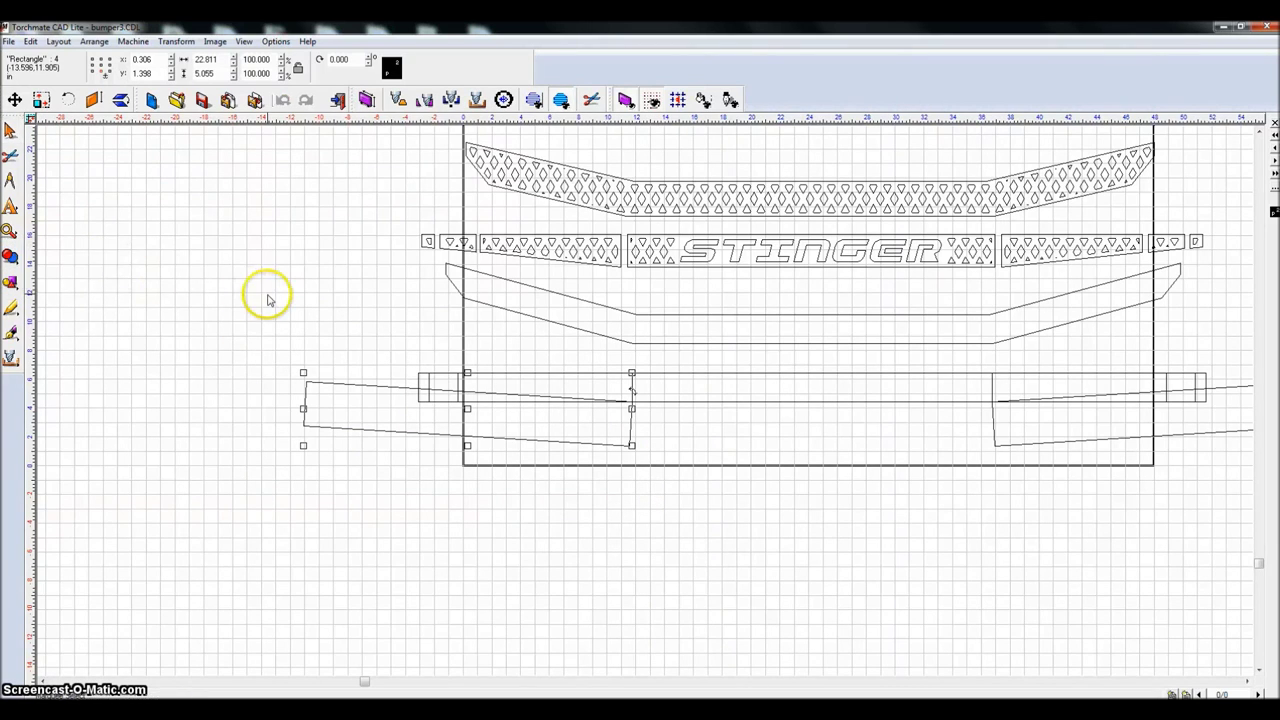
pyautogui.moveTo(229, 309); pyautogui.dragTo(685, 541)
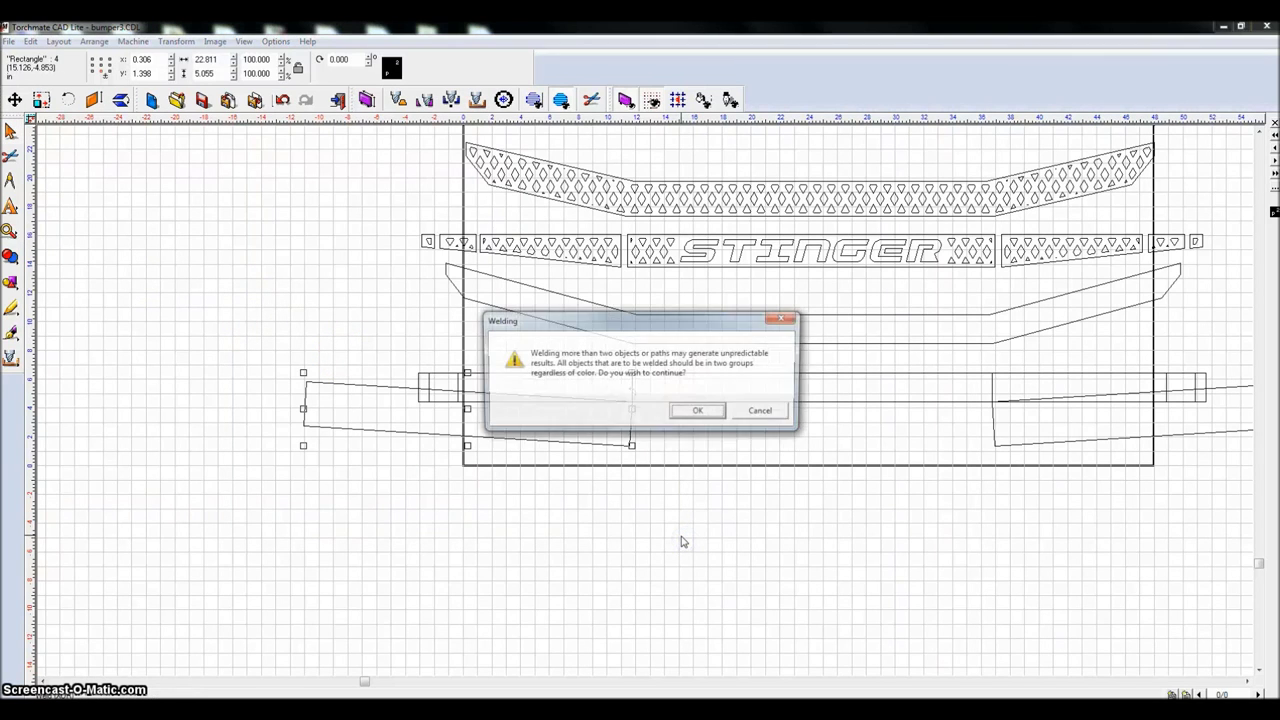
pyautogui.click(681, 408)
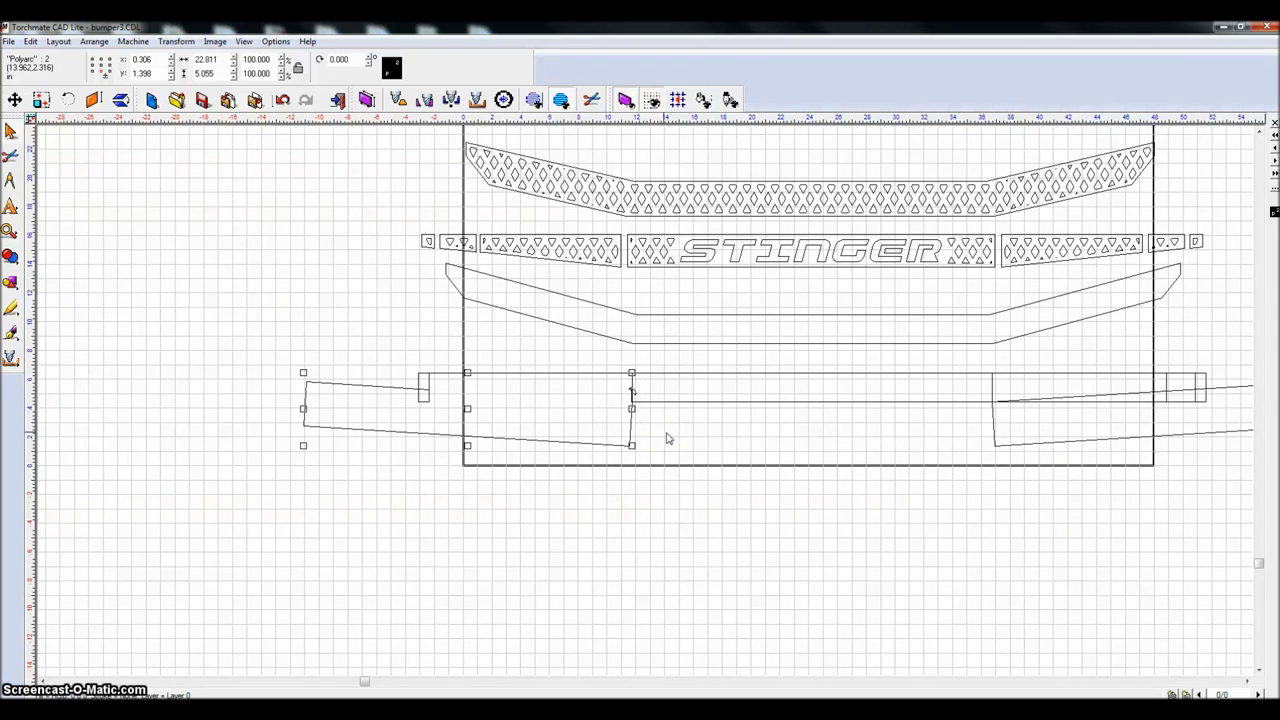
pyautogui.click(645, 420)
pyautogui.click(643, 450)
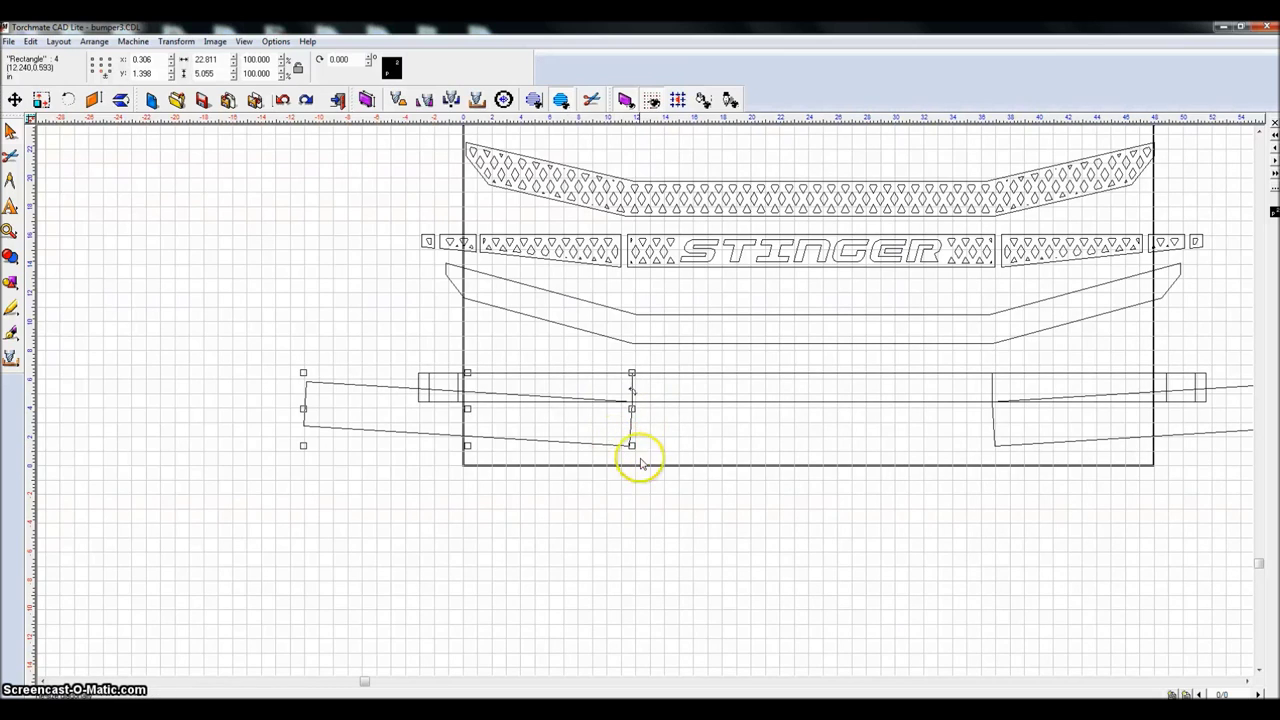
pyautogui.hotkey('ctrl', 'z')
# Step: Select the small end cap rectangle together with the left angled bar
pyautogui.moveTo(390, 355); pyautogui.dragTo(433, 424)
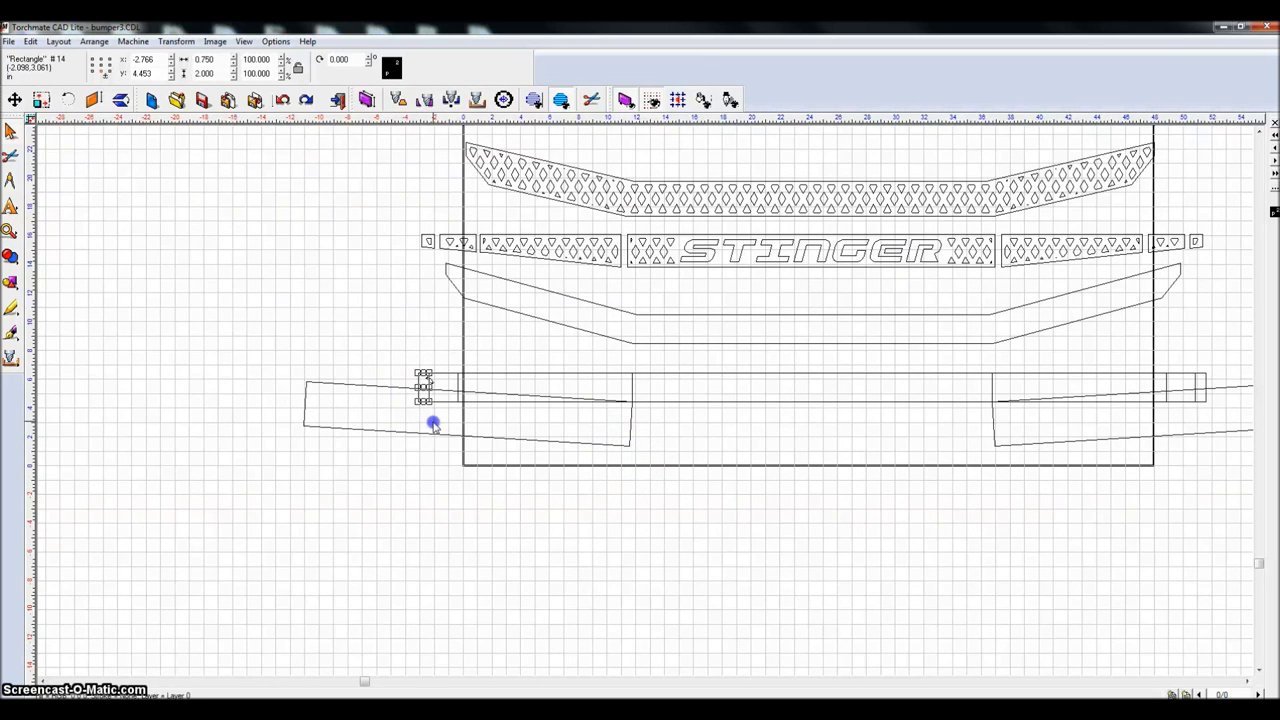
pyautogui.keyDown('shift'); pyautogui.click(388, 387); pyautogui.keyUp('shift')
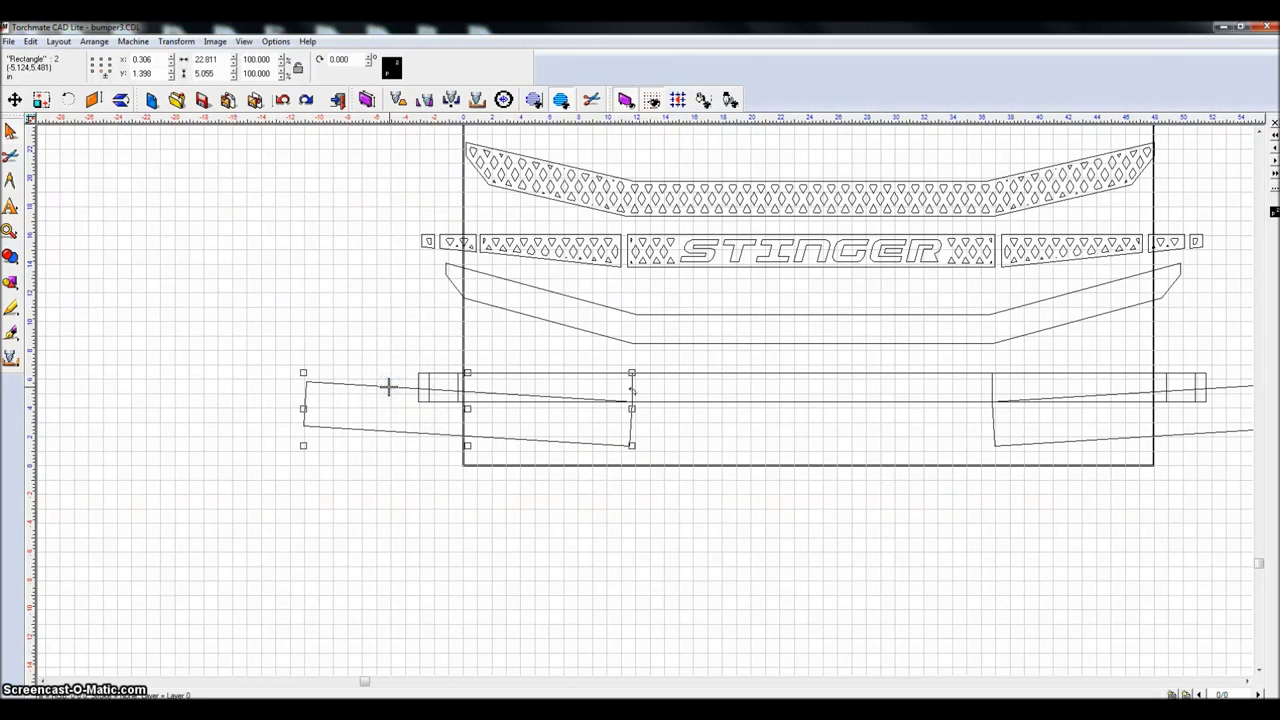
pyautogui.click(370, 364)
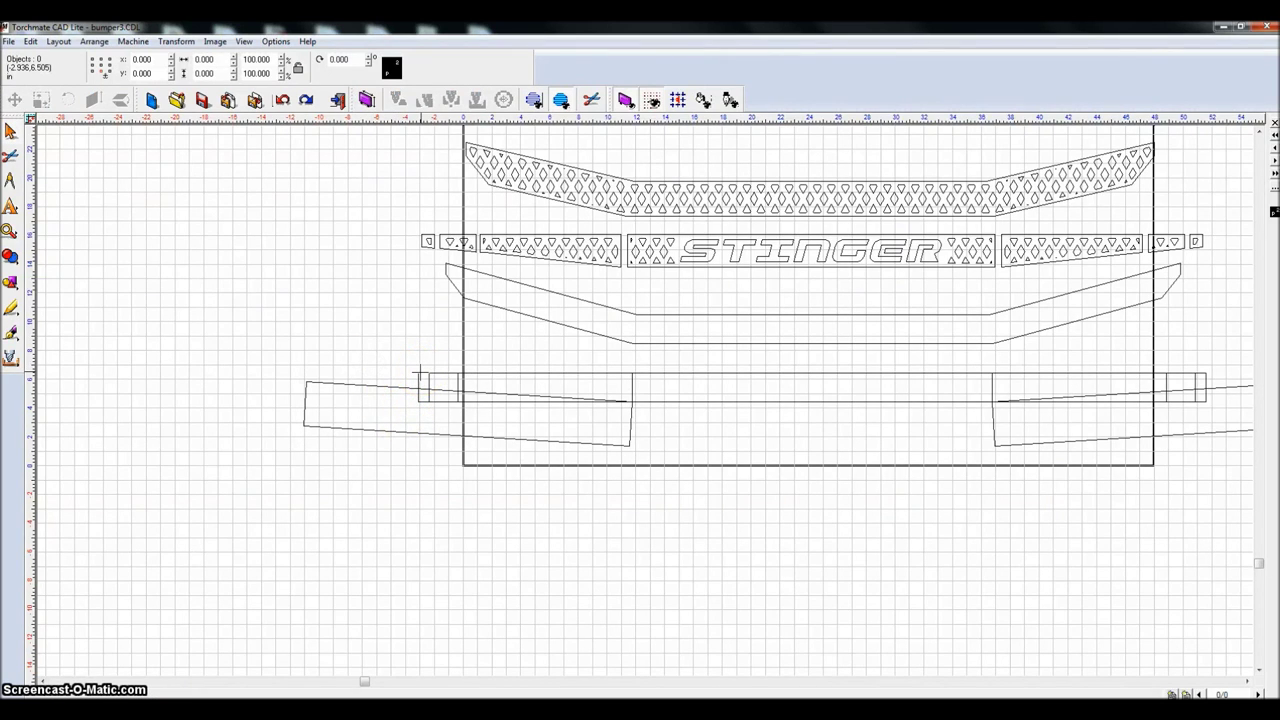
pyautogui.click(421, 377)
pyautogui.keyDown('shift'); pyautogui.click(388, 387); pyautogui.keyUp('shift')
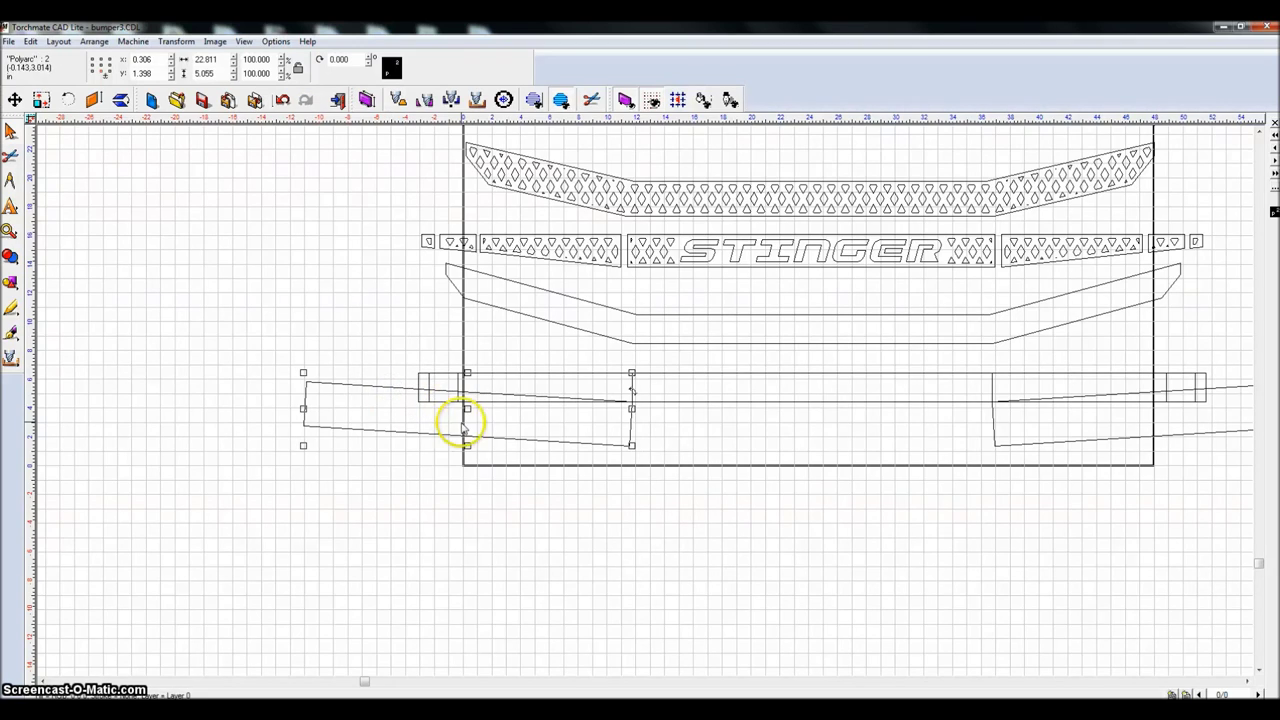
pyautogui.click(434, 383)
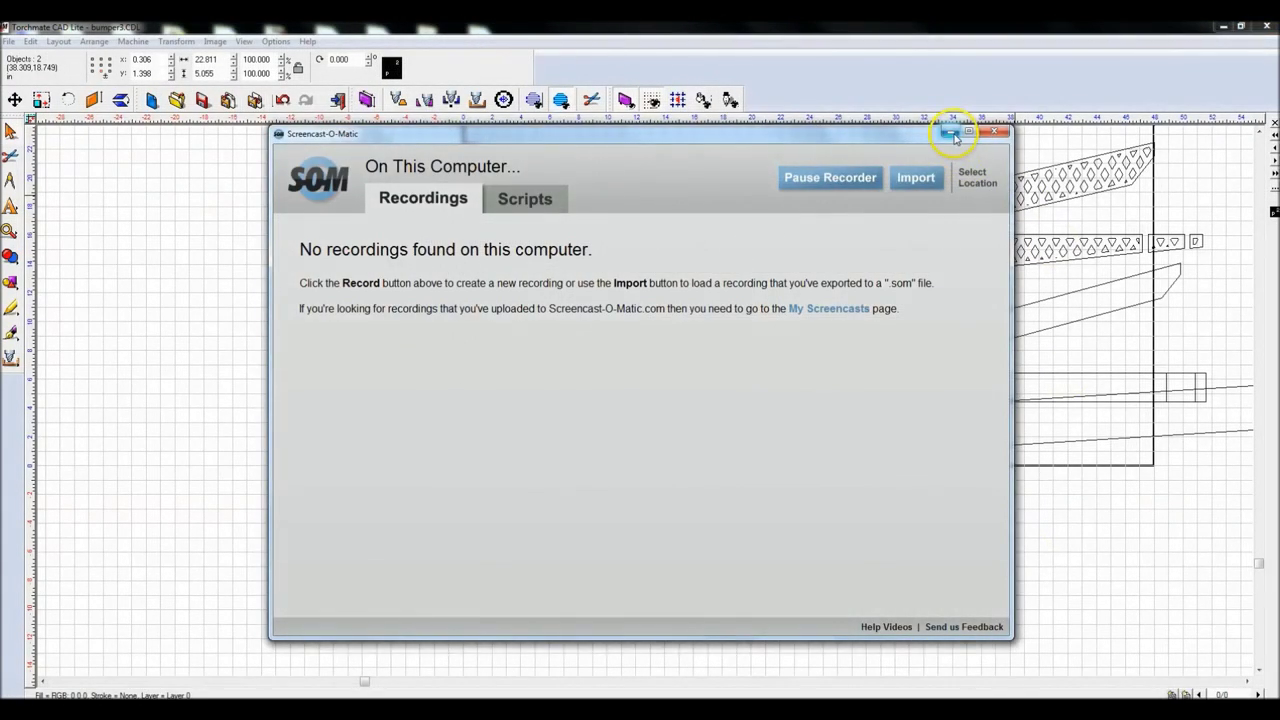
pyautogui.click(949, 133)
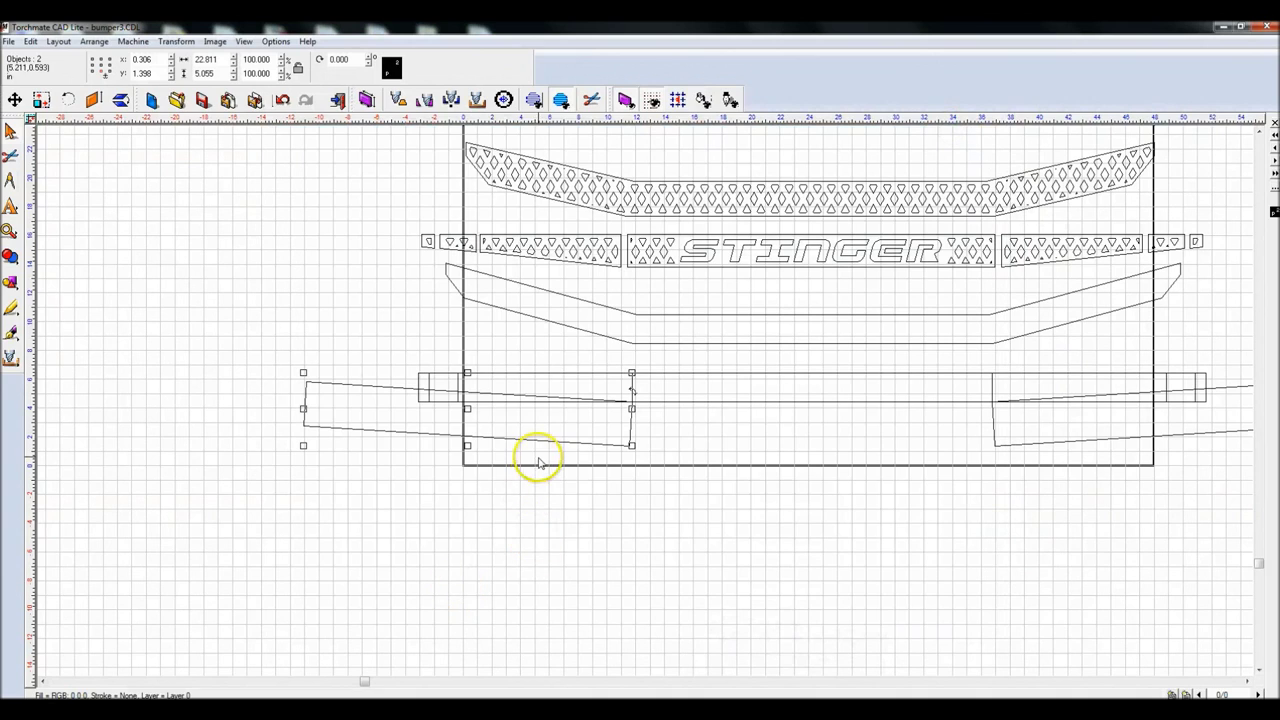
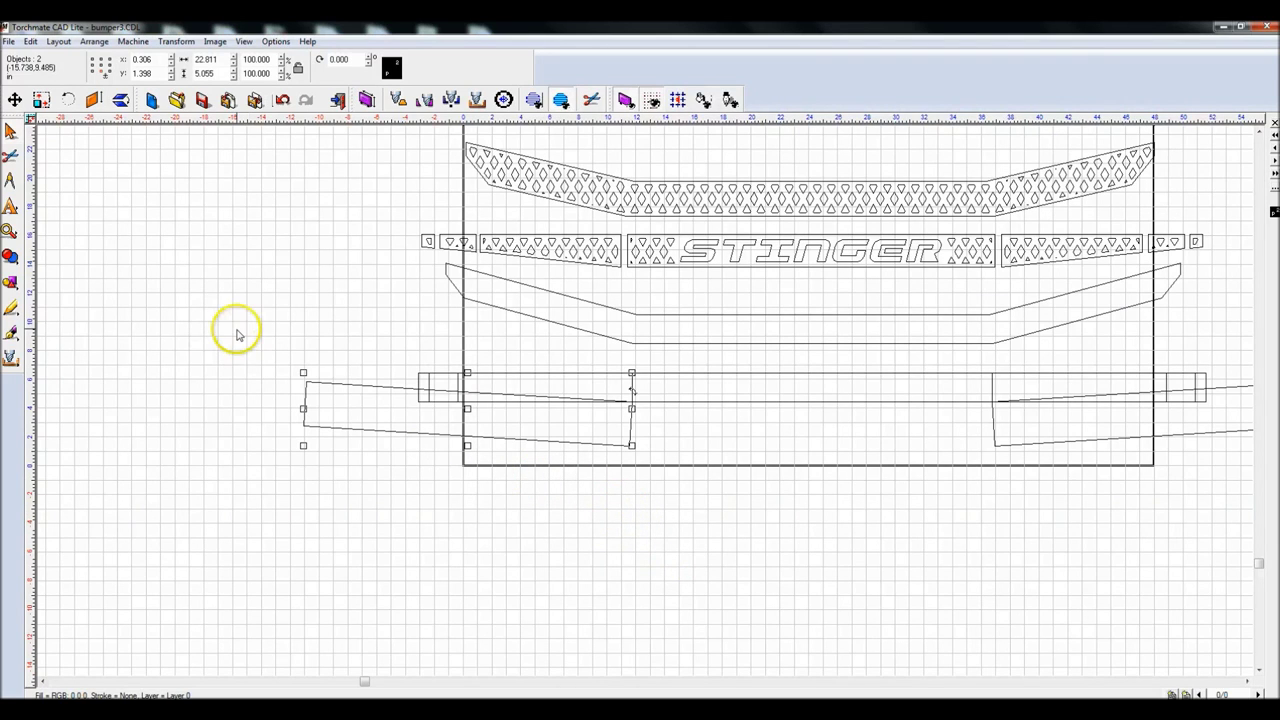
# Step: Select the slanted left bumper polygon and try a vertical resize of its polyarc
pyautogui.click(427, 476)
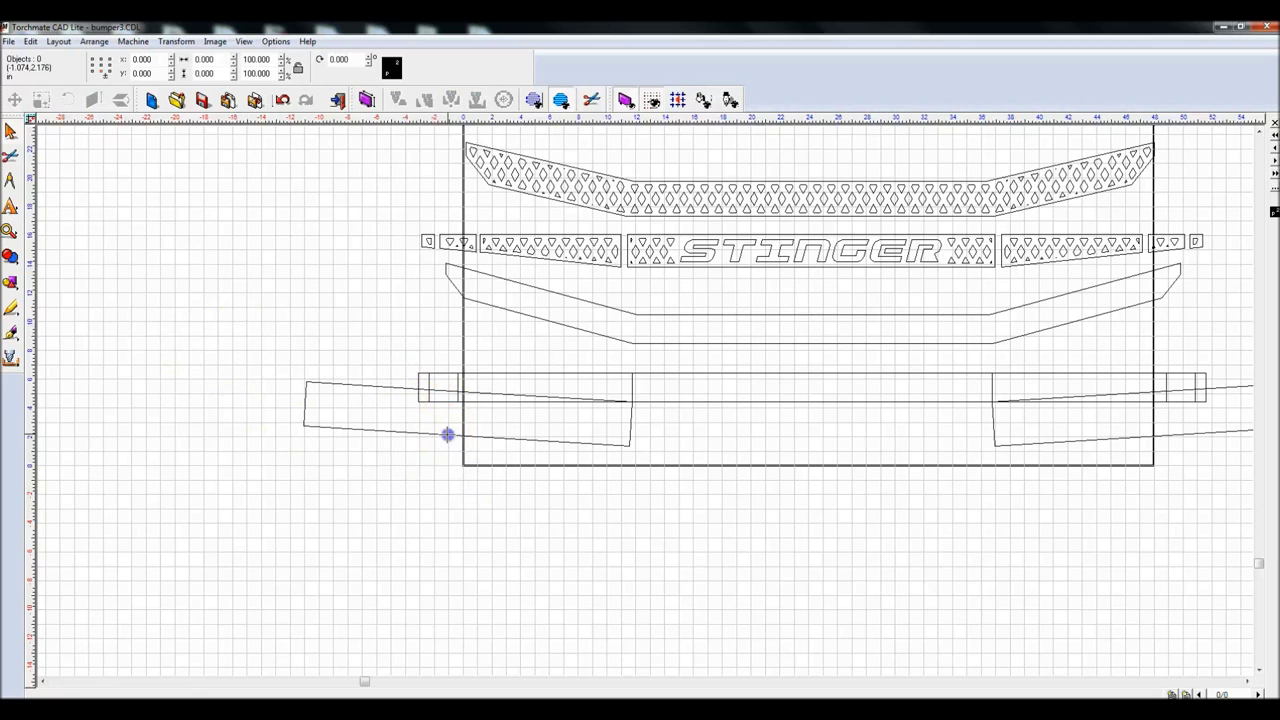
pyautogui.click(444, 398)
pyautogui.keyDown('shift'); pyautogui.click(455, 376); pyautogui.keyUp('shift')
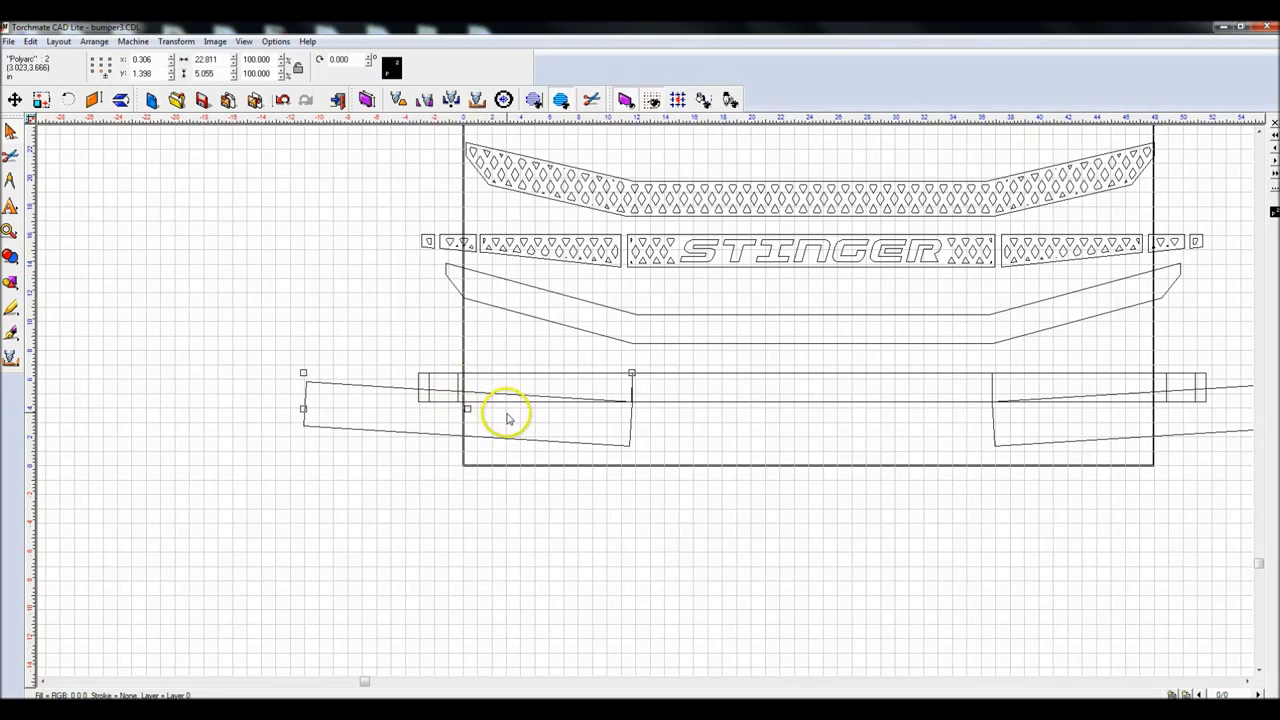
pyautogui.click(526, 489)
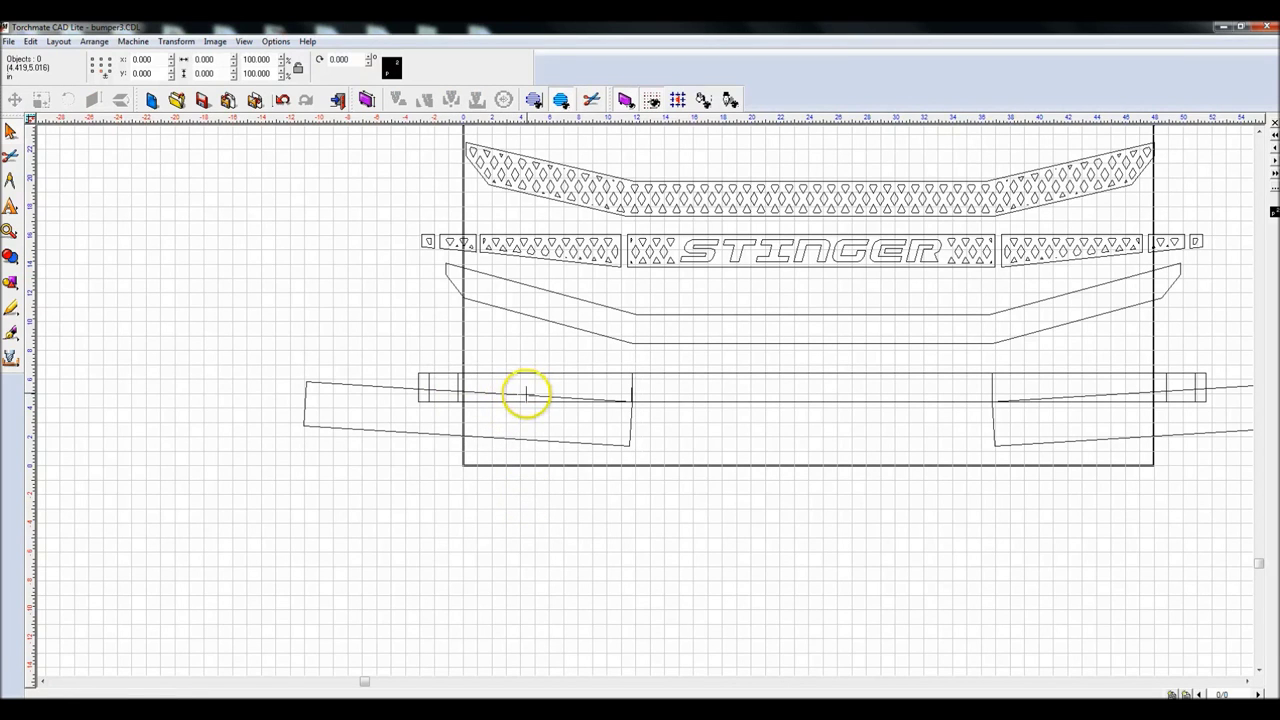
pyautogui.click(526, 394)
pyautogui.click(622, 433)
pyautogui.moveTo(622, 433)
pyautogui.mouseDown()
pyautogui.moveTo(591, 423)
pyautogui.moveTo(642, 424)
pyautogui.mouseUp()
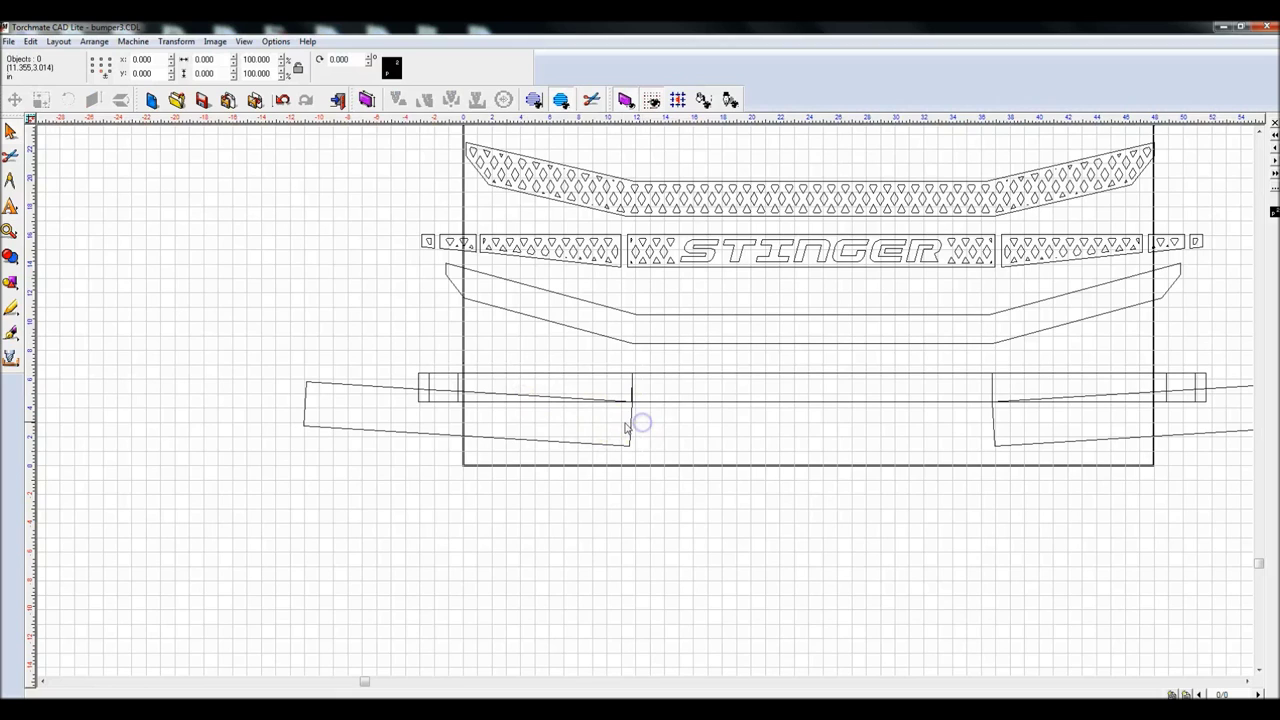
# Step: Apply a shape-group tool to the left bumper polygon, then undo its removal
pyautogui.click(11, 257)
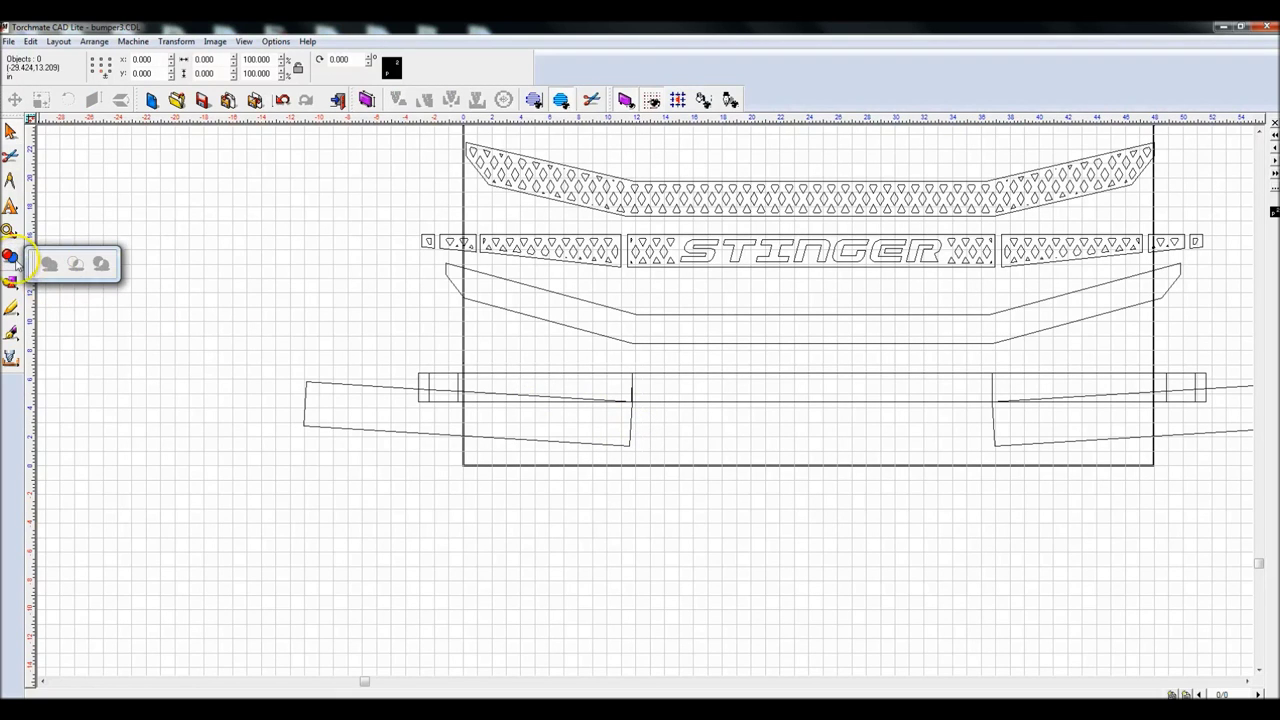
pyautogui.click(106, 263)
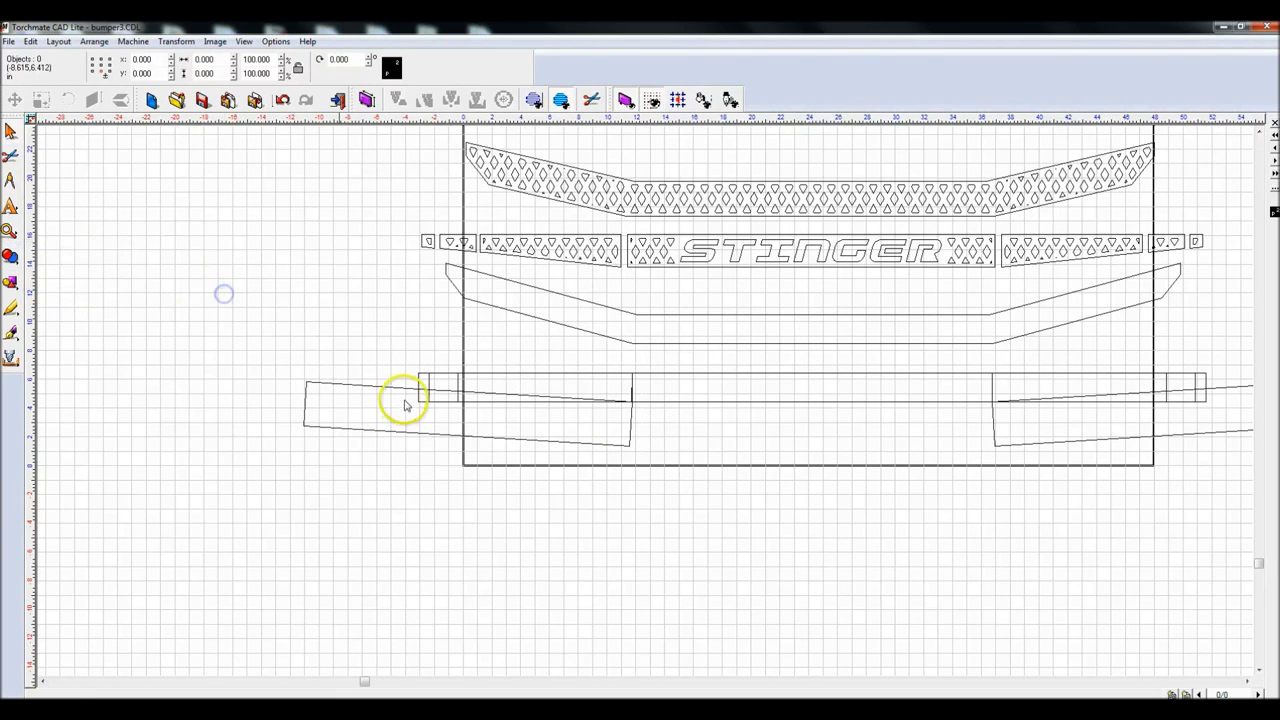
pyautogui.click(400, 387)
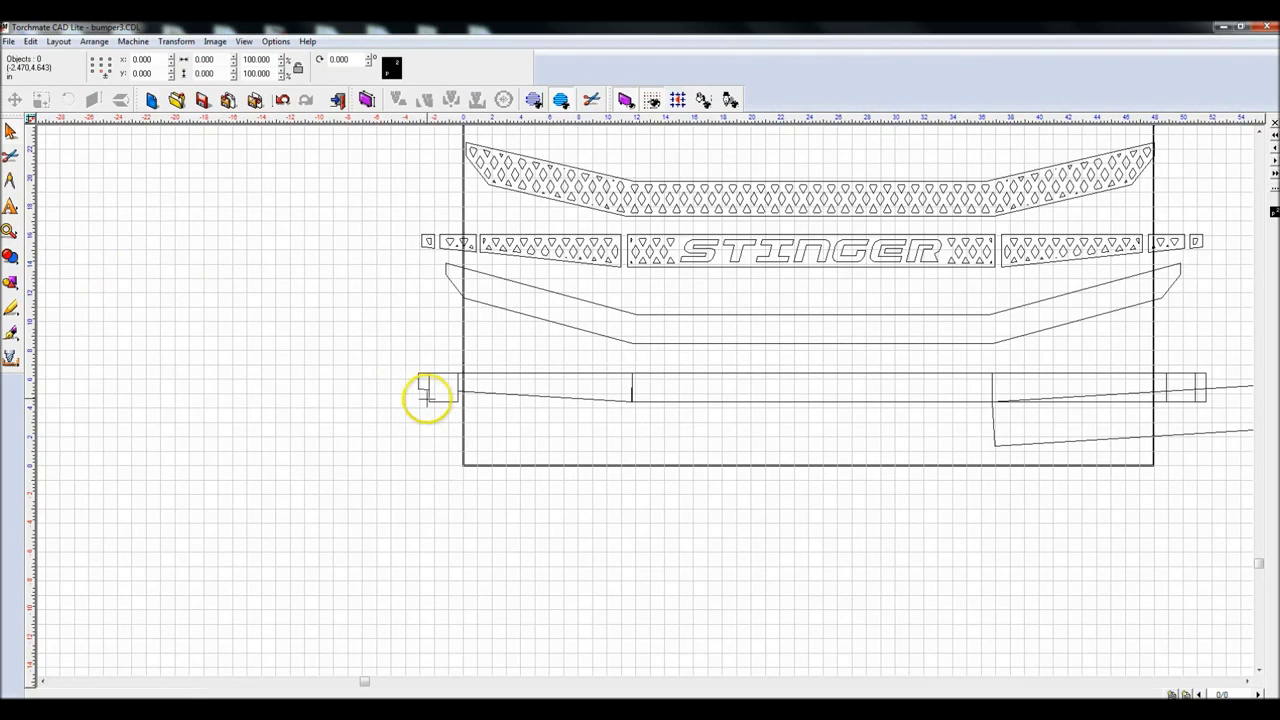
pyautogui.hotkey('ctrl', 'z')
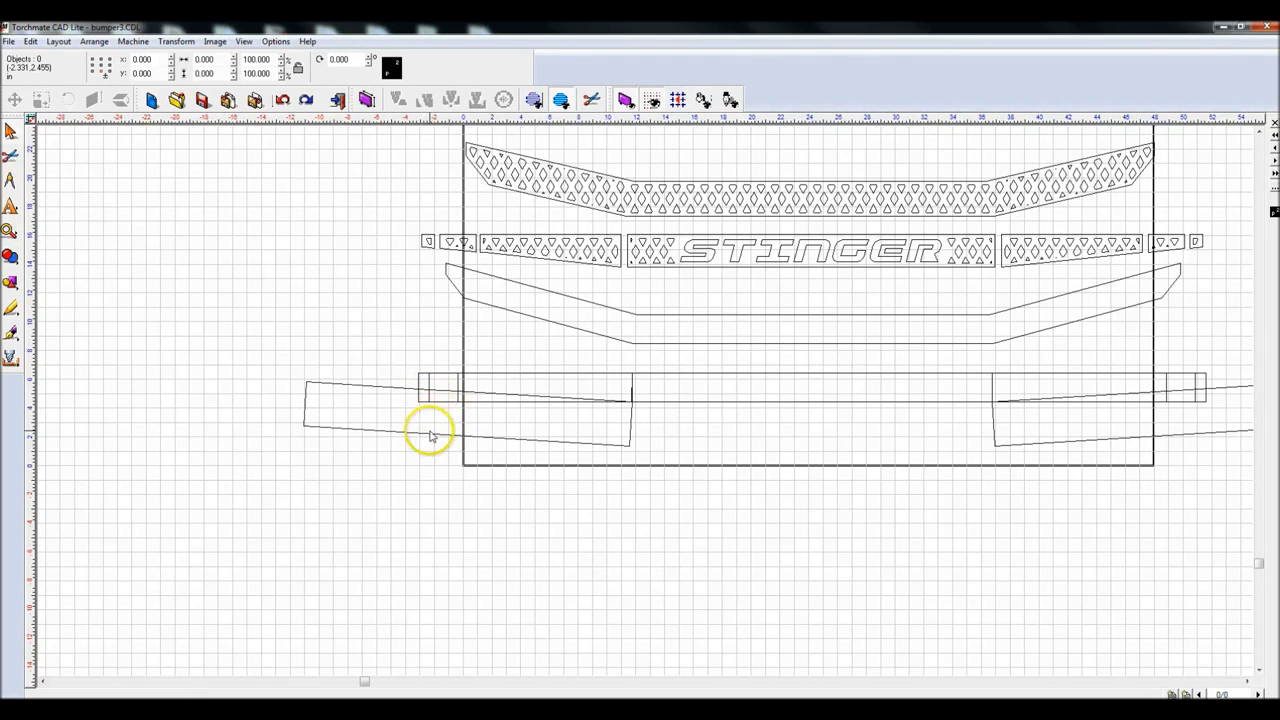
# Step: Delete the slanted left bumper polygon and the small rectangle beside it
pyautogui.click(428, 432)
pyautogui.keyDown('shift'); pyautogui.click(440, 377); pyautogui.keyUp('shift')
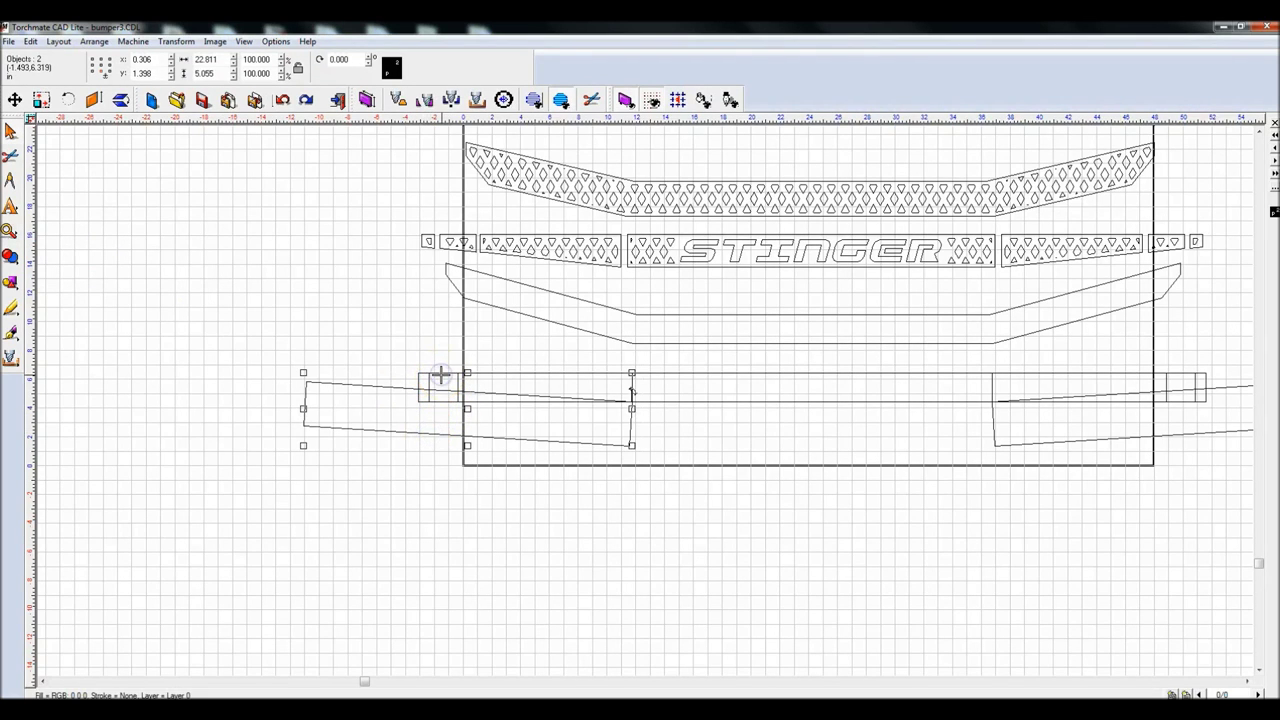
pyautogui.click(451, 463)
pyautogui.click(457, 433)
pyautogui.press('Delete')
pyautogui.click(449, 416)
pyautogui.click(458, 398)
pyautogui.press('Delete')
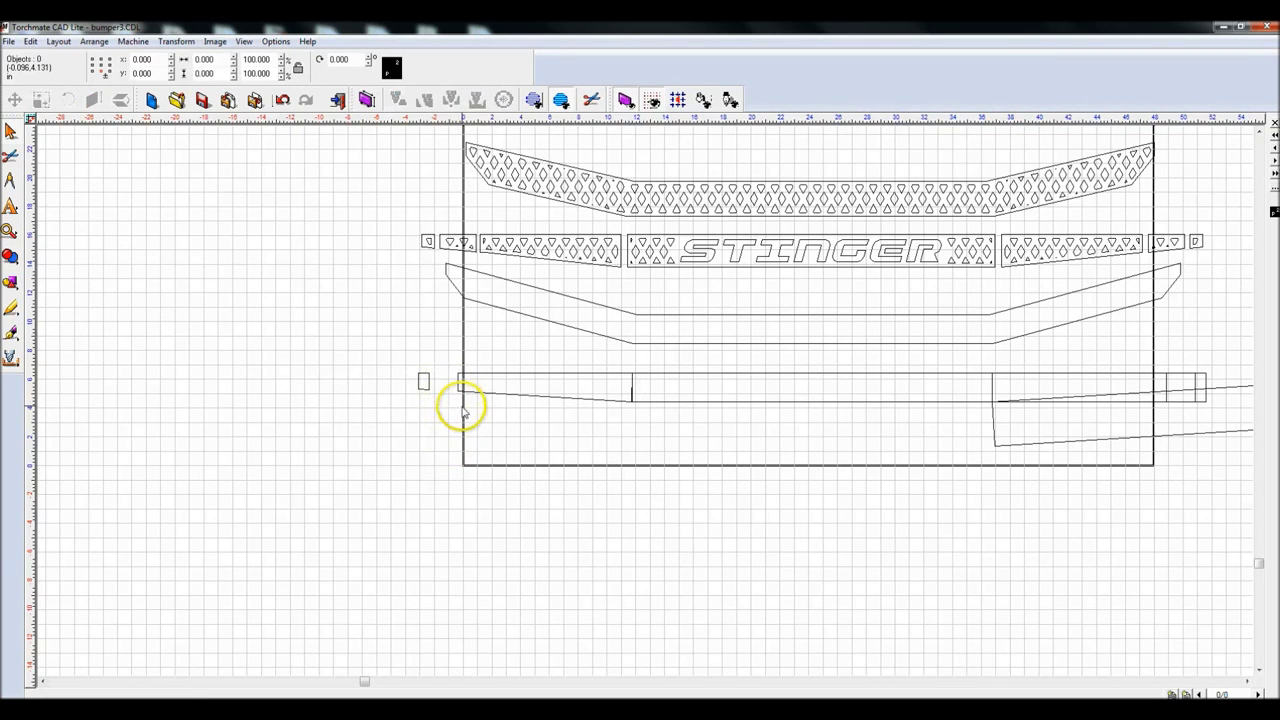
pyautogui.scroll(5, 646, 402)
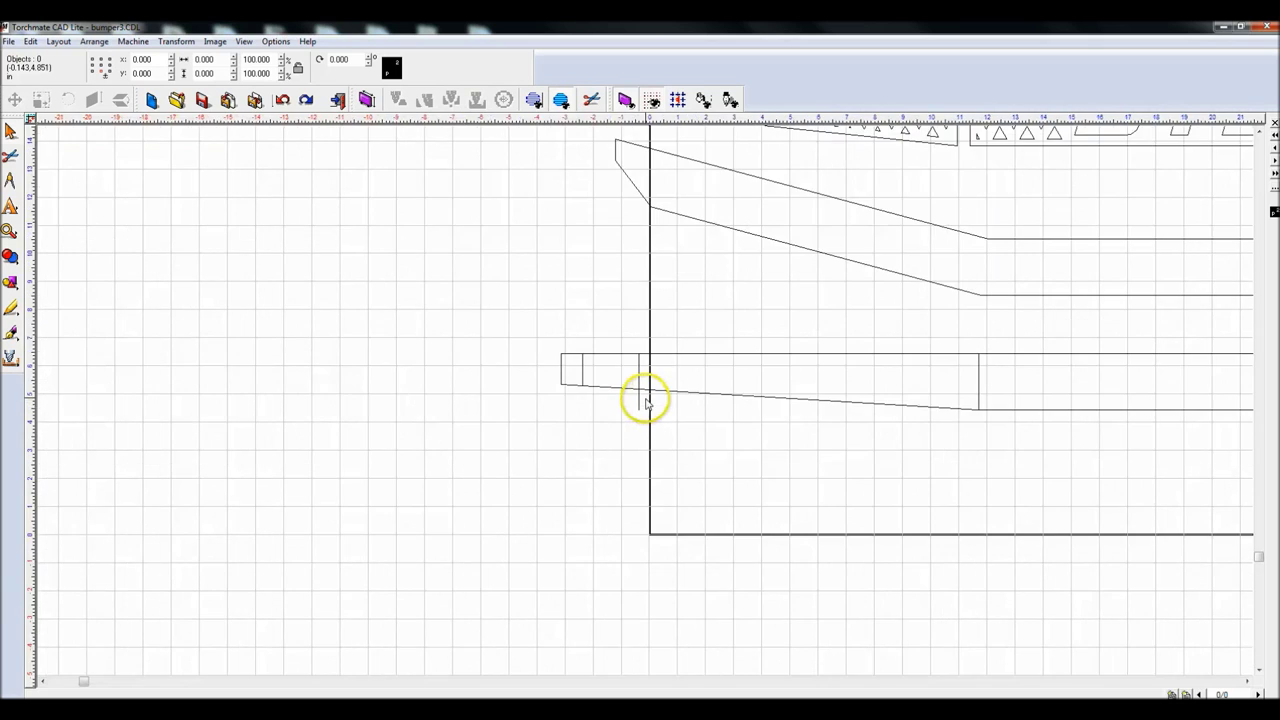
# Step: Delete the bottom node of the vertical line tail below the bar's left end
pyautogui.scroll(-3, 646, 402)
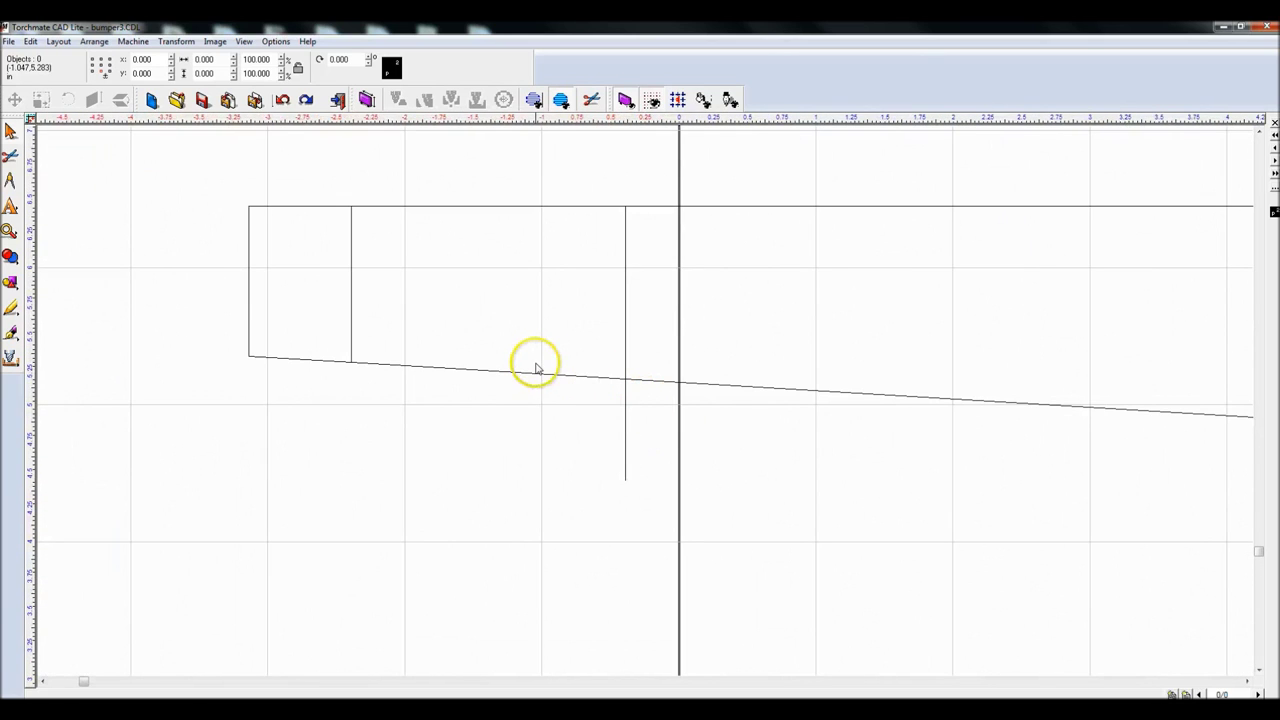
pyautogui.doubleClick(534, 363)
pyautogui.scroll(2, 617, 410)
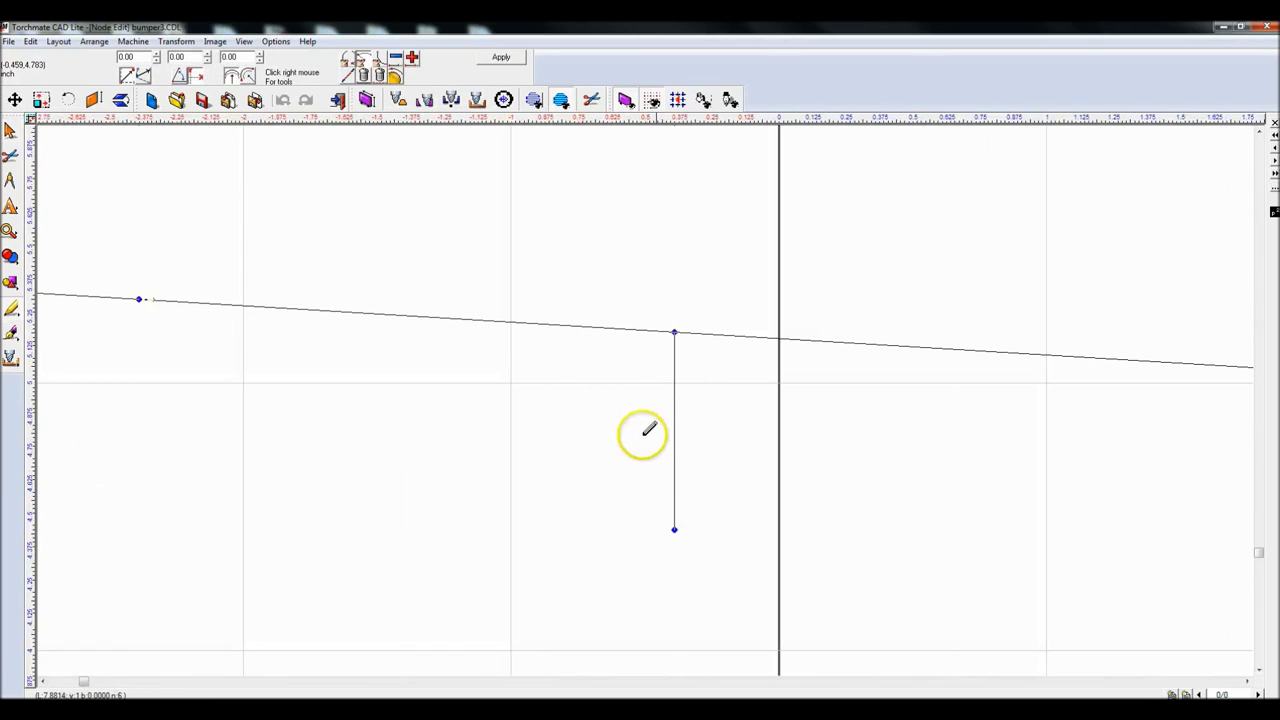
pyautogui.moveTo(629, 475); pyautogui.dragTo(720, 572)
pyautogui.rightClick(674, 532)
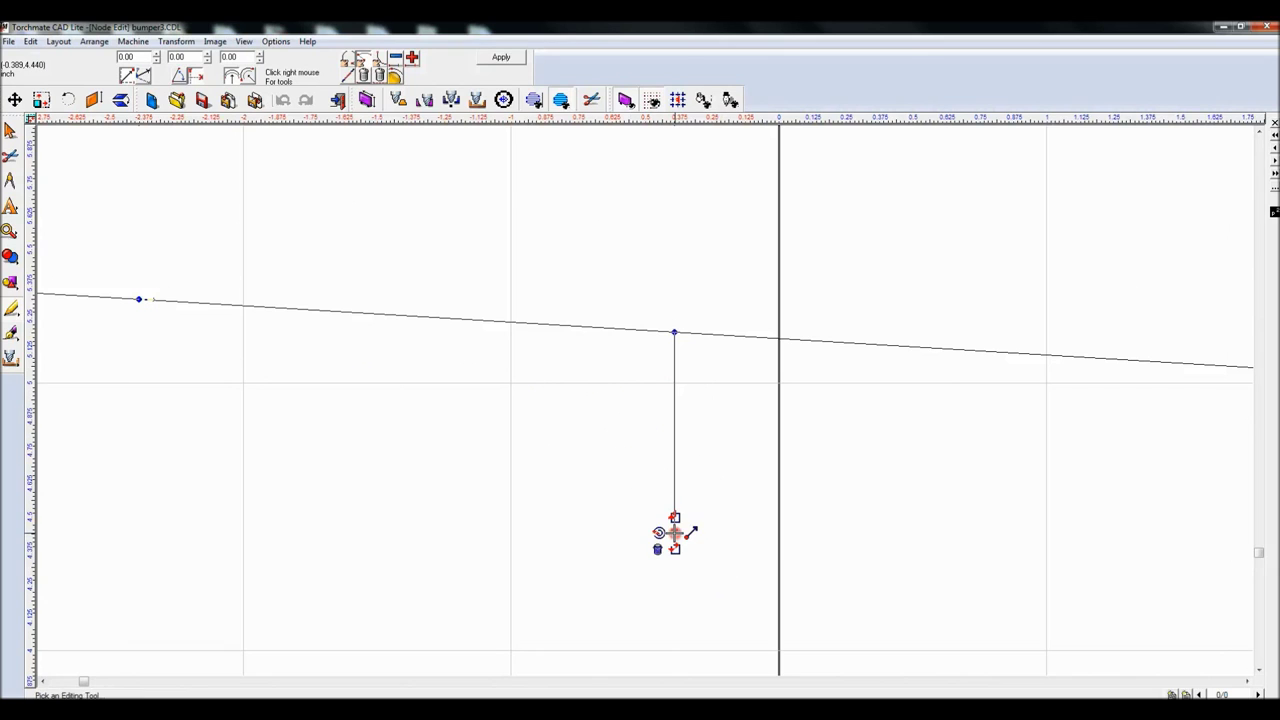
pyautogui.click(657, 548)
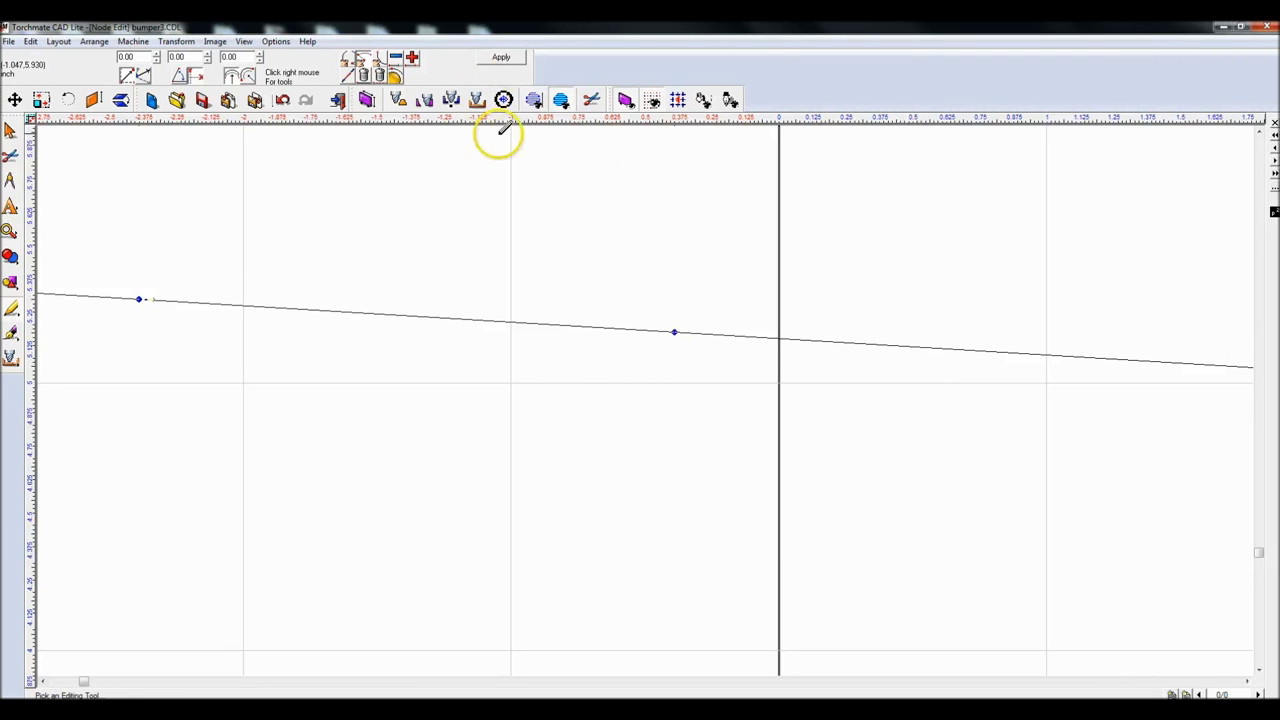
pyautogui.click(505, 57)
pyautogui.scroll(-3, 650, 405)
# Step: Select the small boxes at the bar's left end, test nudging one up-left, then undo
pyautogui.moveTo(466, 309); pyautogui.dragTo(561, 446)
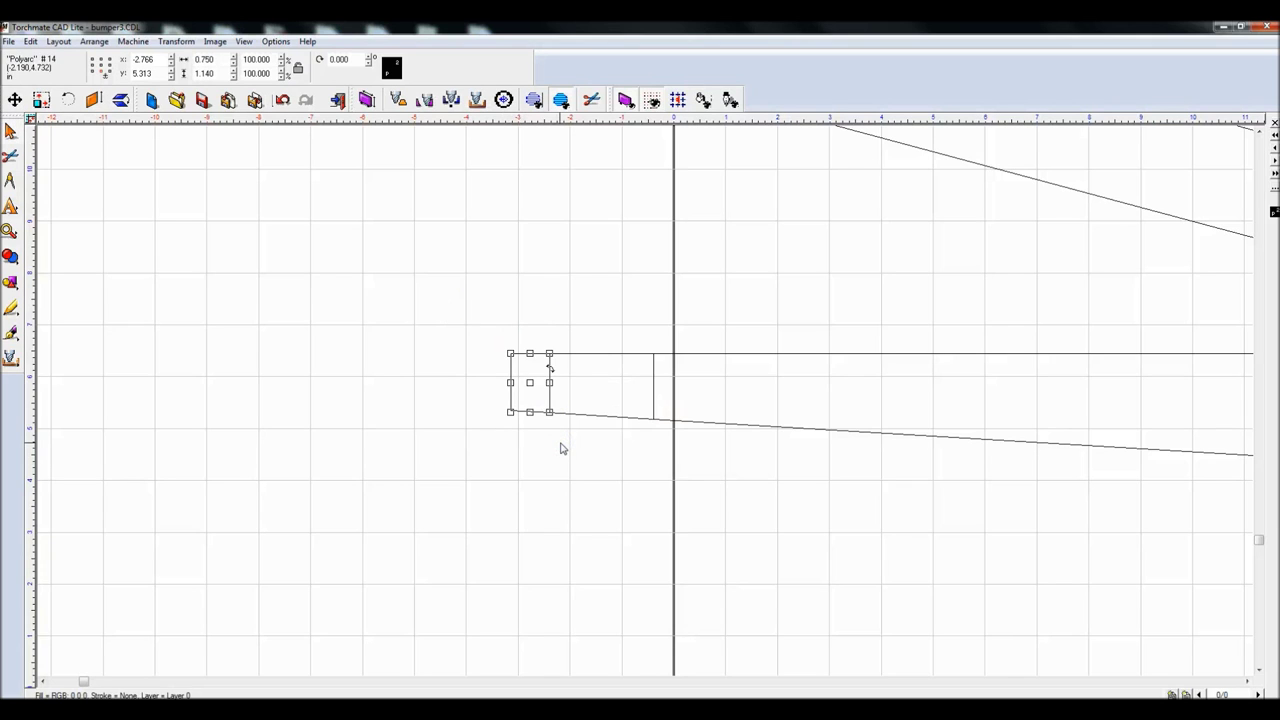
pyautogui.moveTo(546, 306); pyautogui.dragTo(685, 485)
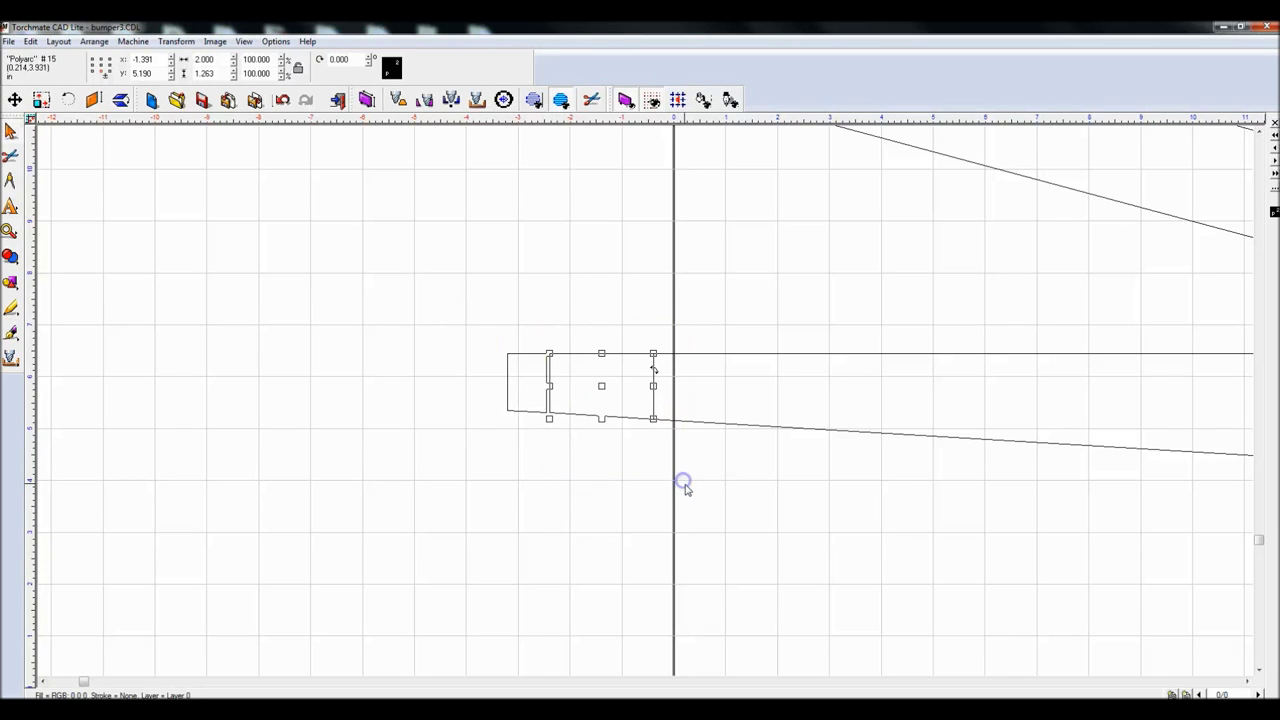
pyautogui.press('Up')
pyautogui.press('Up')
pyautogui.press('Left')
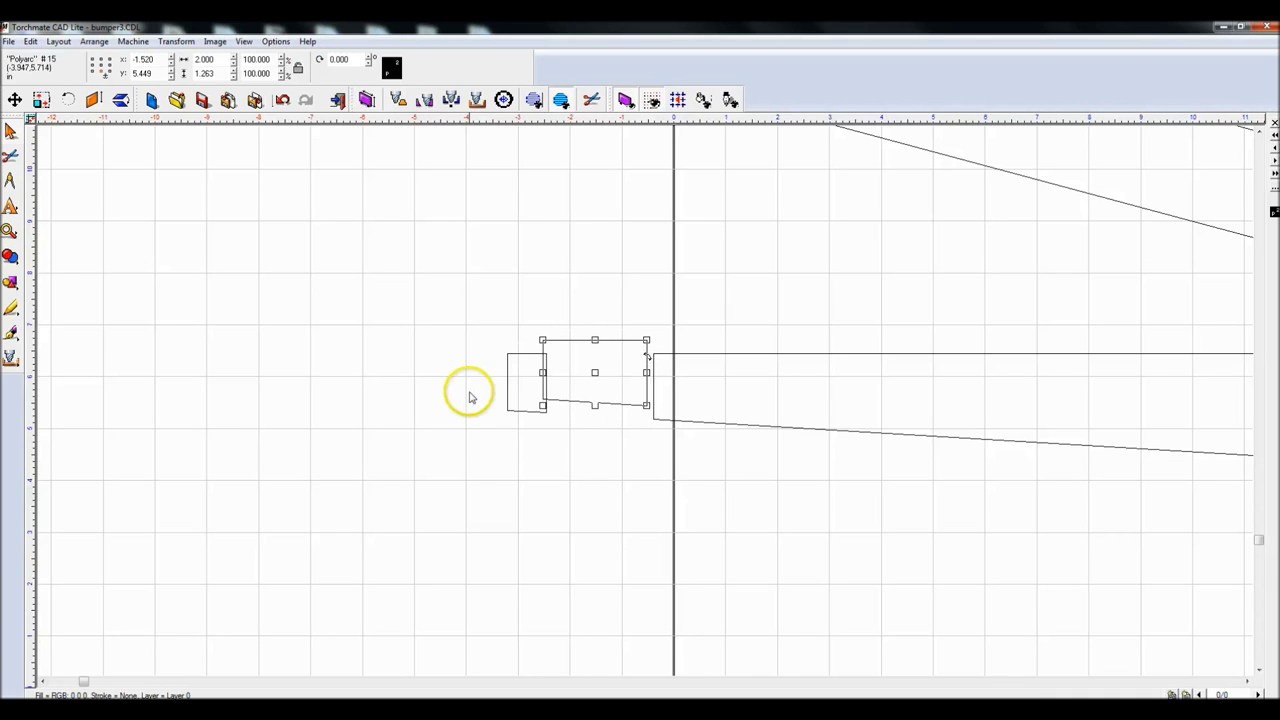
pyautogui.click(606, 470)
pyautogui.hotkey('ctrl', 'z')
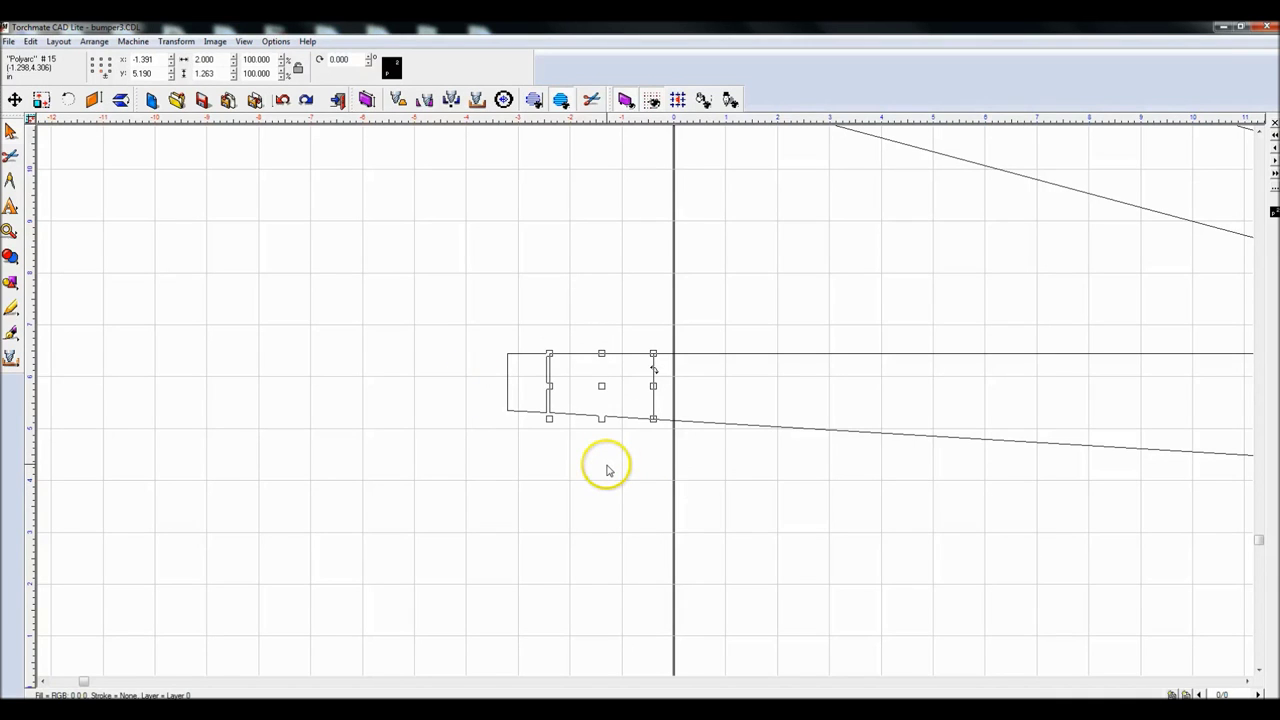
pyautogui.click(794, 486)
pyautogui.scroll(-3, 792, 450)
pyautogui.scroll(3, 755, 414)
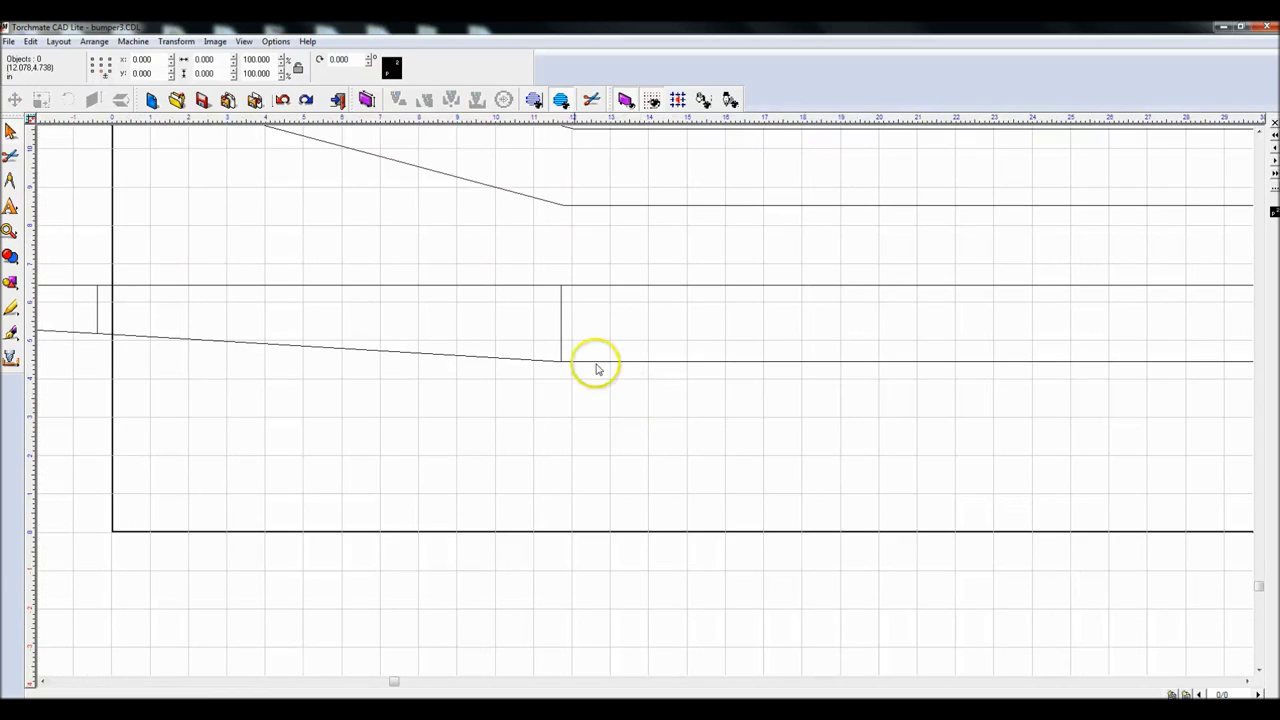
# Step: Adjust the bar outline's corner node at the line junction and apply the edit
pyautogui.doubleClick(551, 361)
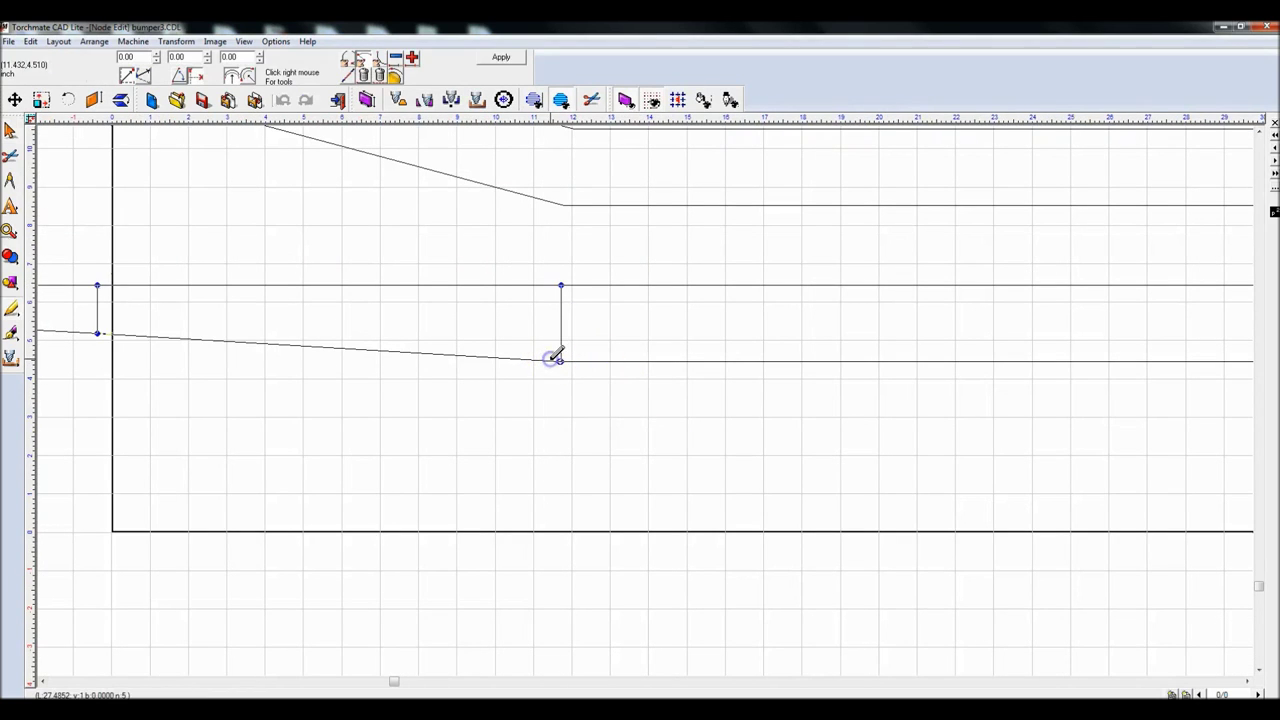
pyautogui.scroll(3, 560, 343)
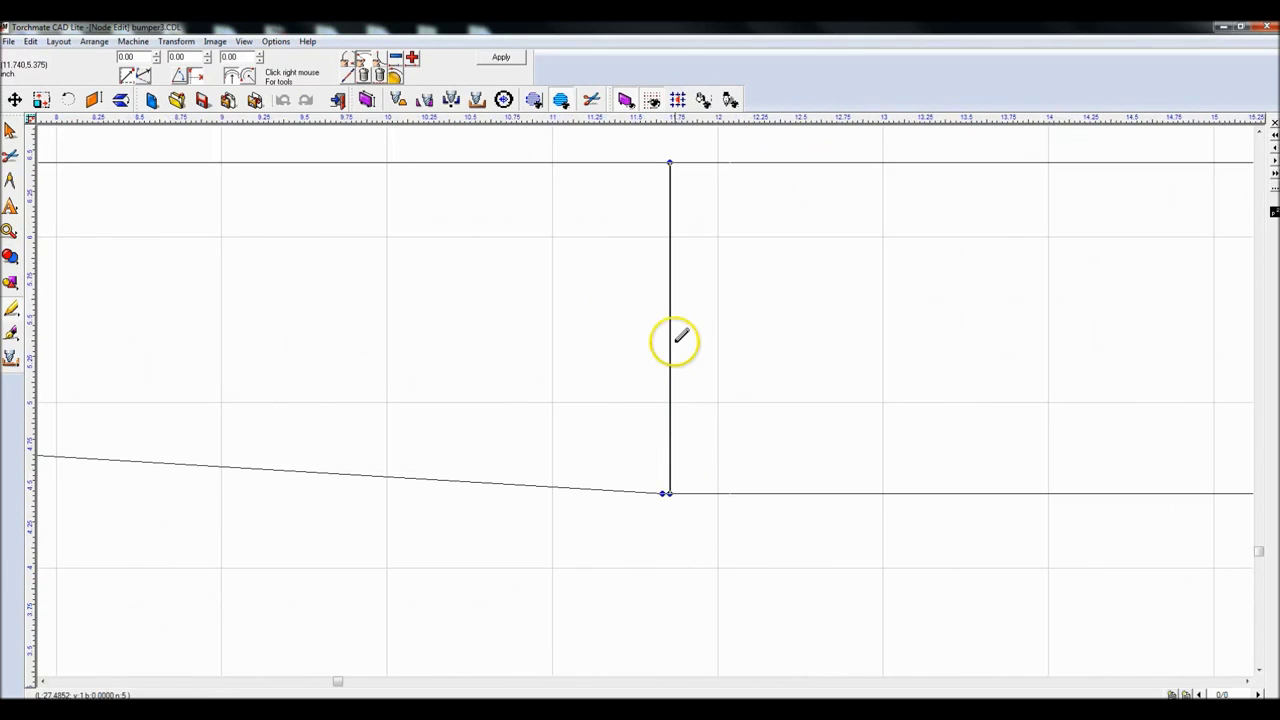
pyautogui.click(663, 492)
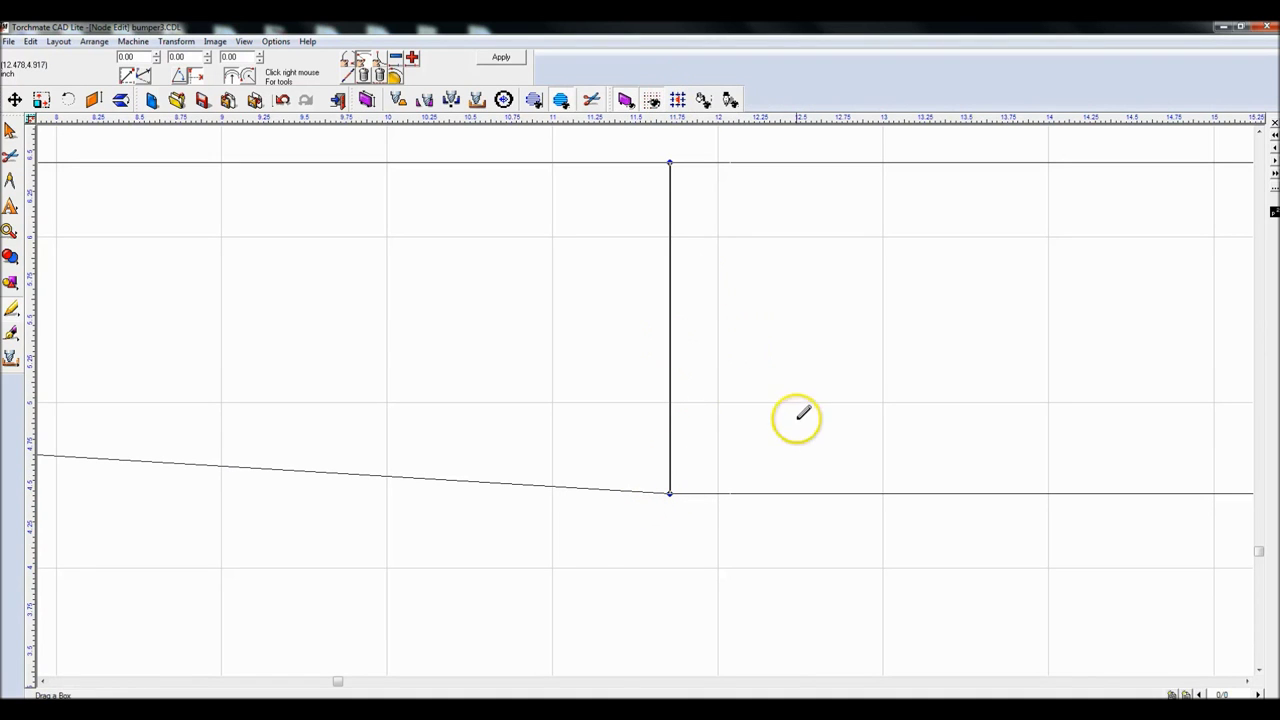
pyautogui.click(500, 57)
pyautogui.scroll(-5, 754, 291)
pyautogui.scroll(2, 806, 429)
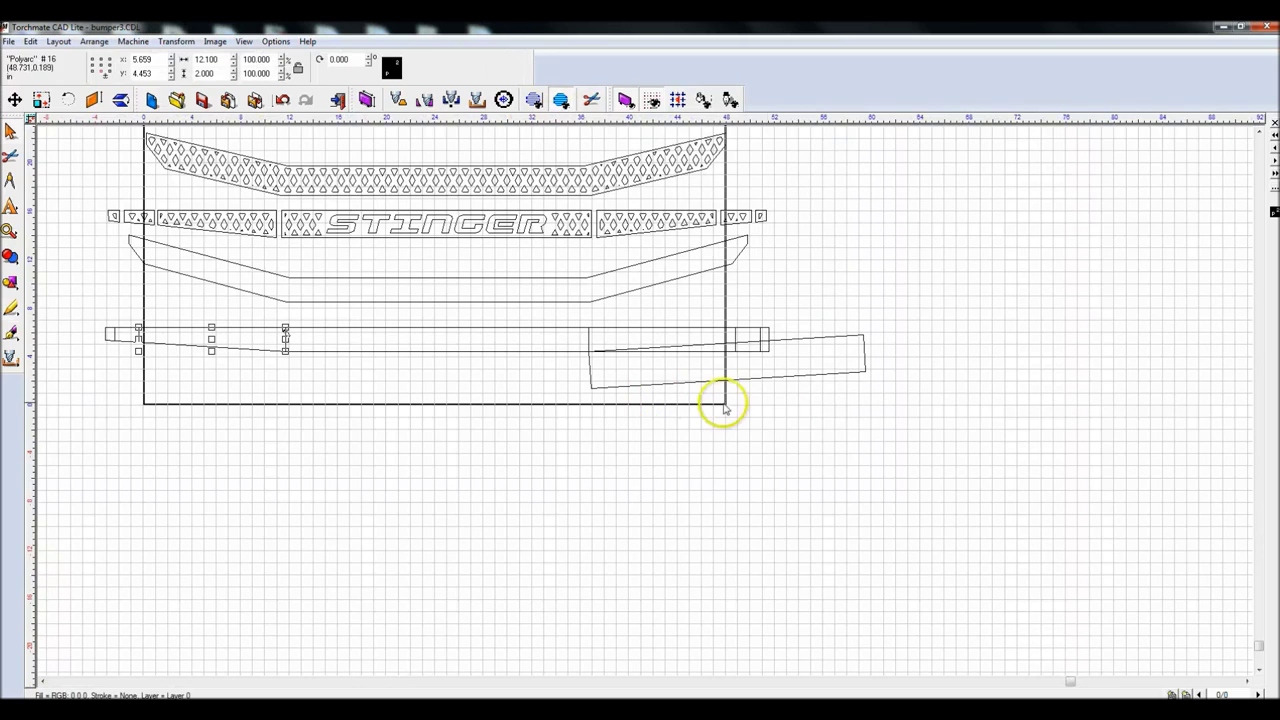
# Step: Select the tapered pieces and polyarc at the bumper bar's right end
pyautogui.click(780, 400)
pyautogui.moveTo(571, 314); pyautogui.dragTo(777, 360)
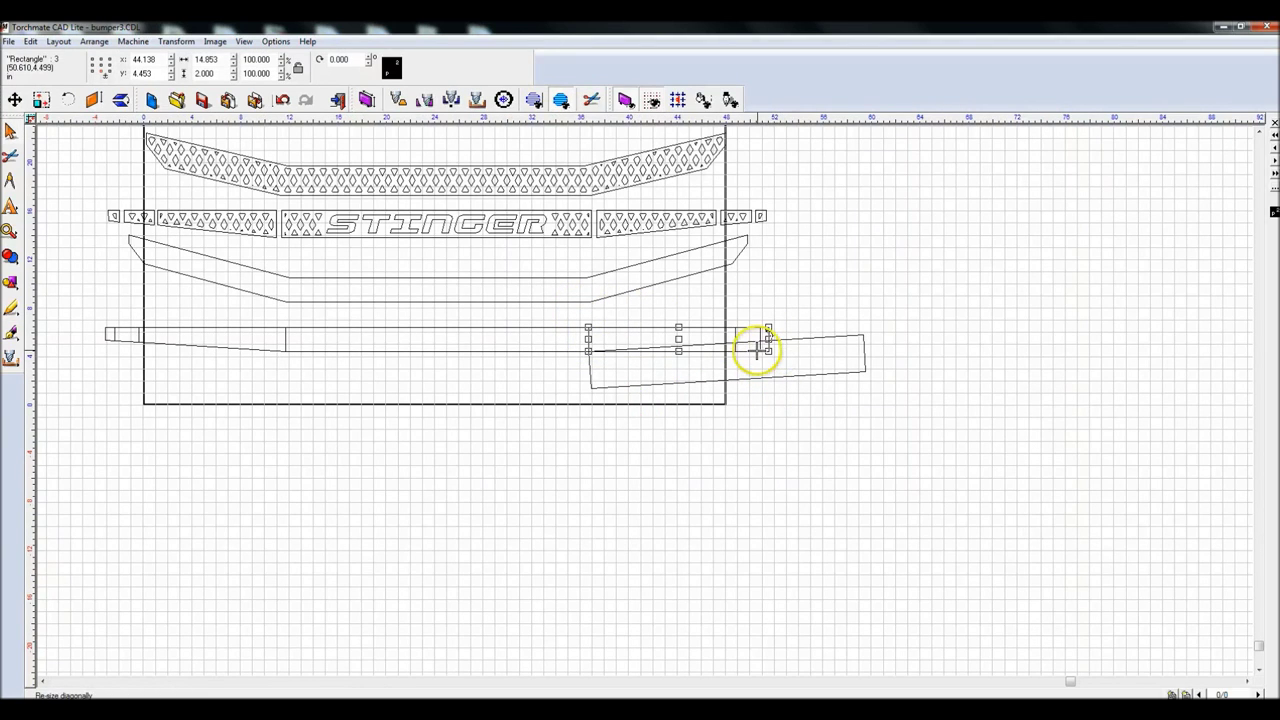
pyautogui.click(771, 420)
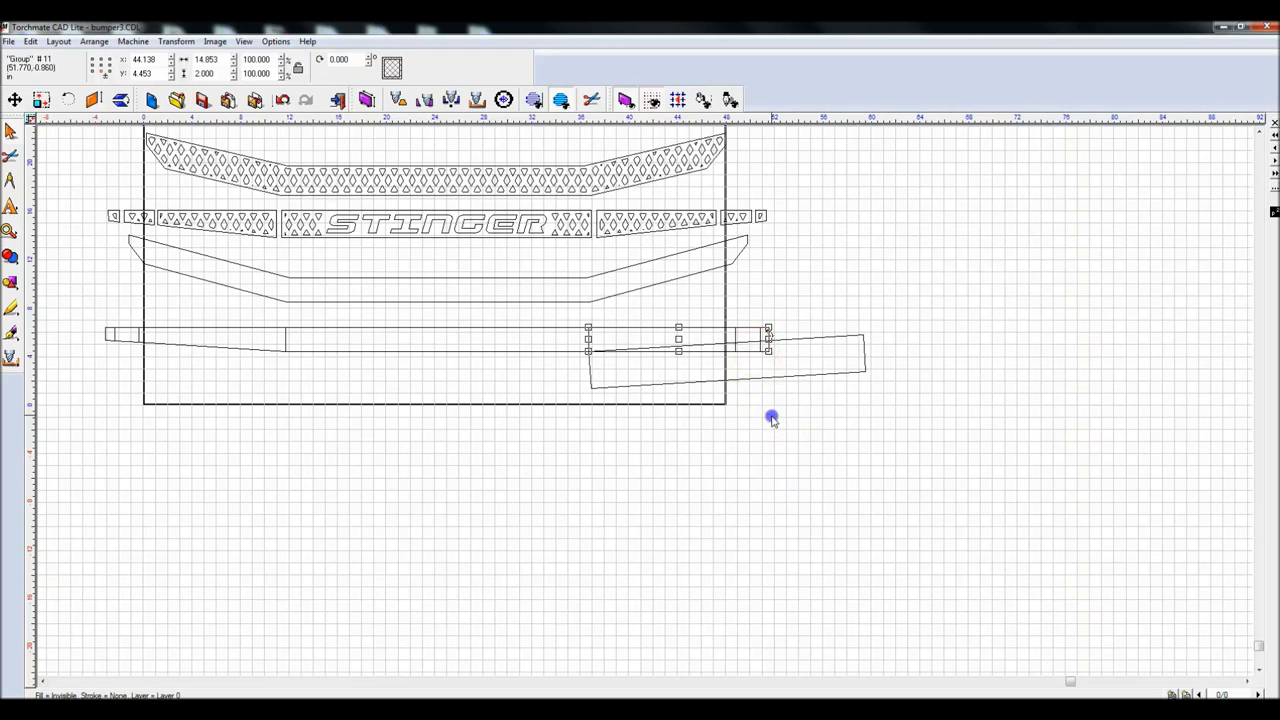
pyautogui.moveTo(575, 313); pyautogui.dragTo(926, 421)
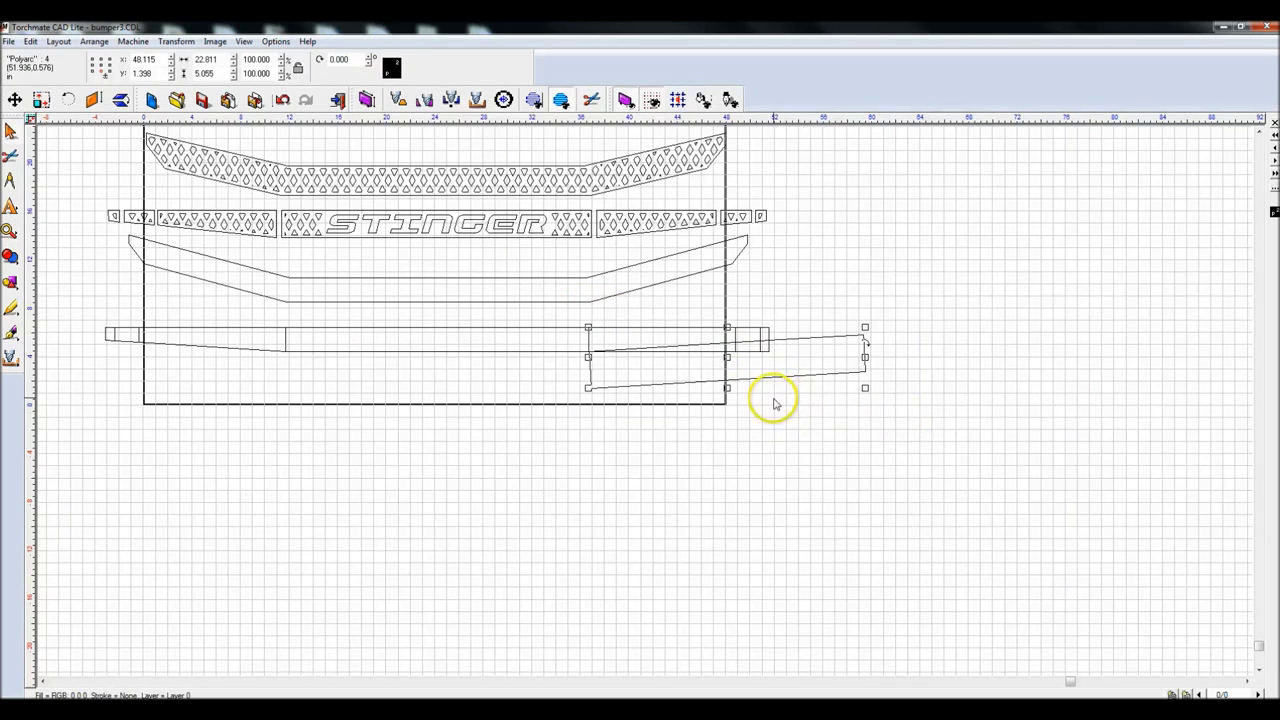
pyautogui.click(797, 339)
pyautogui.click(749, 343)
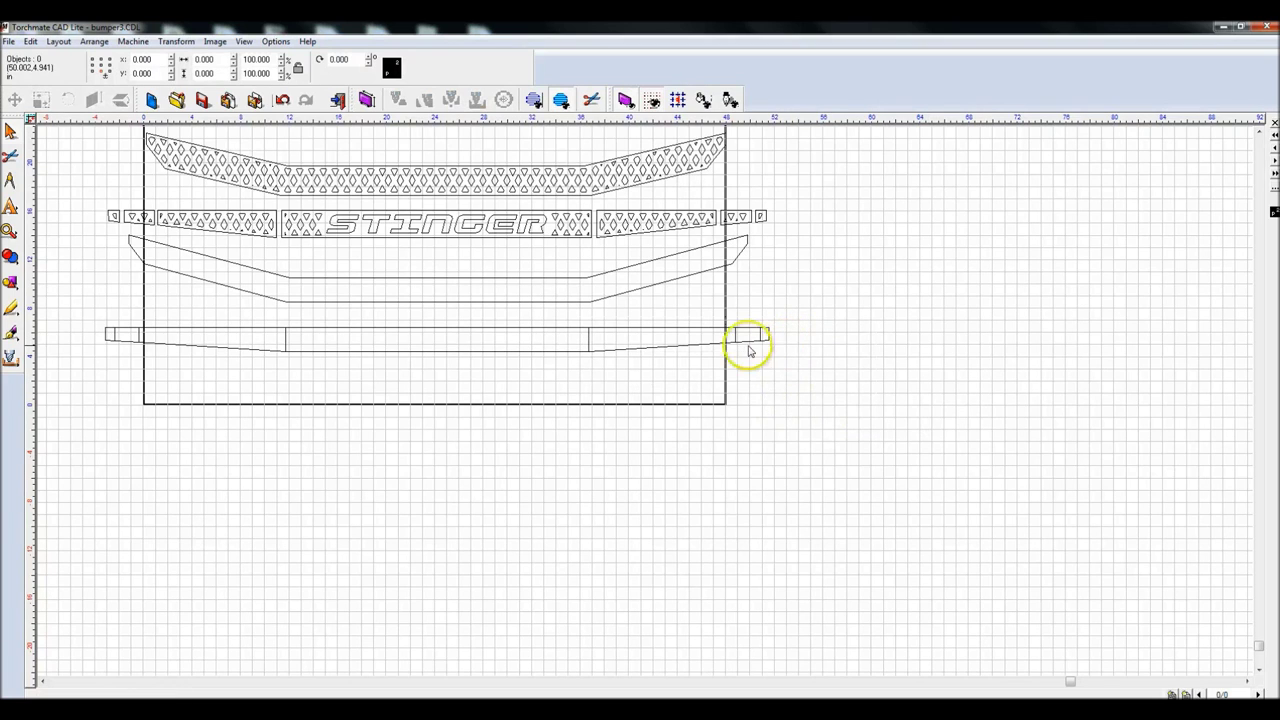
pyautogui.moveTo(558, 310); pyautogui.dragTo(830, 388)
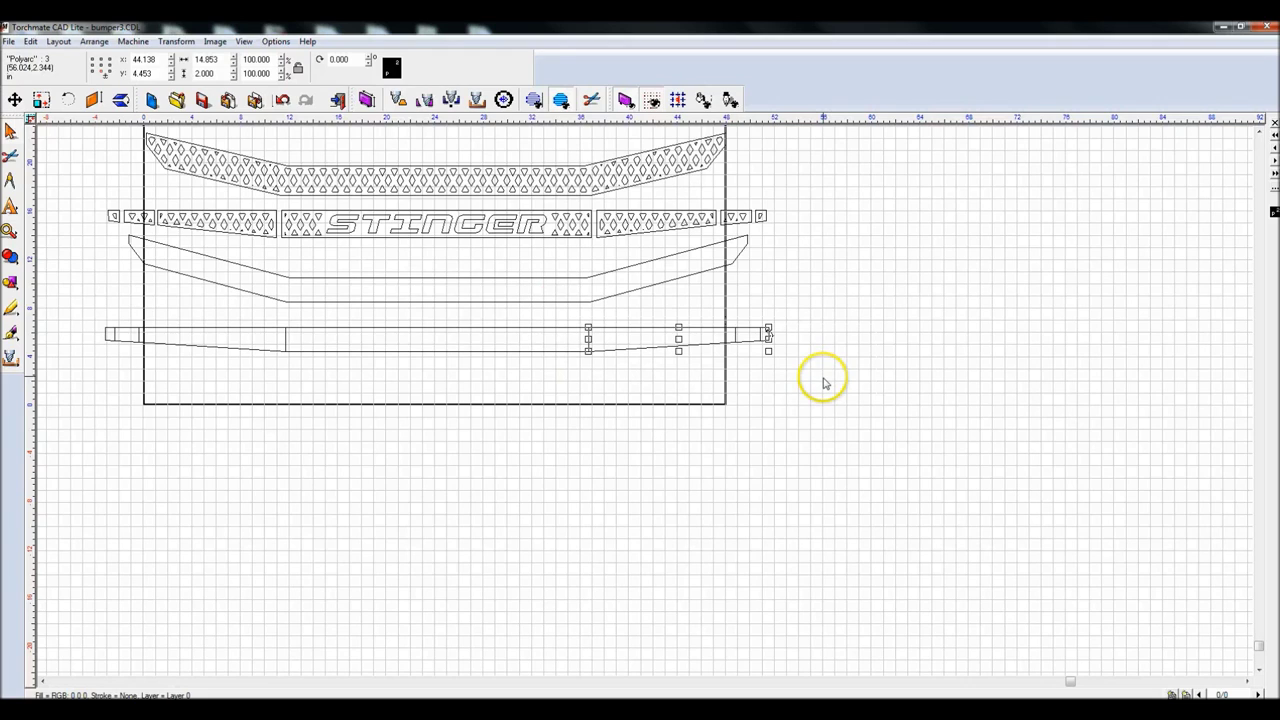
# Step: Clear the bar selection and bring up the text tools flyout
pyautogui.click(765, 334)
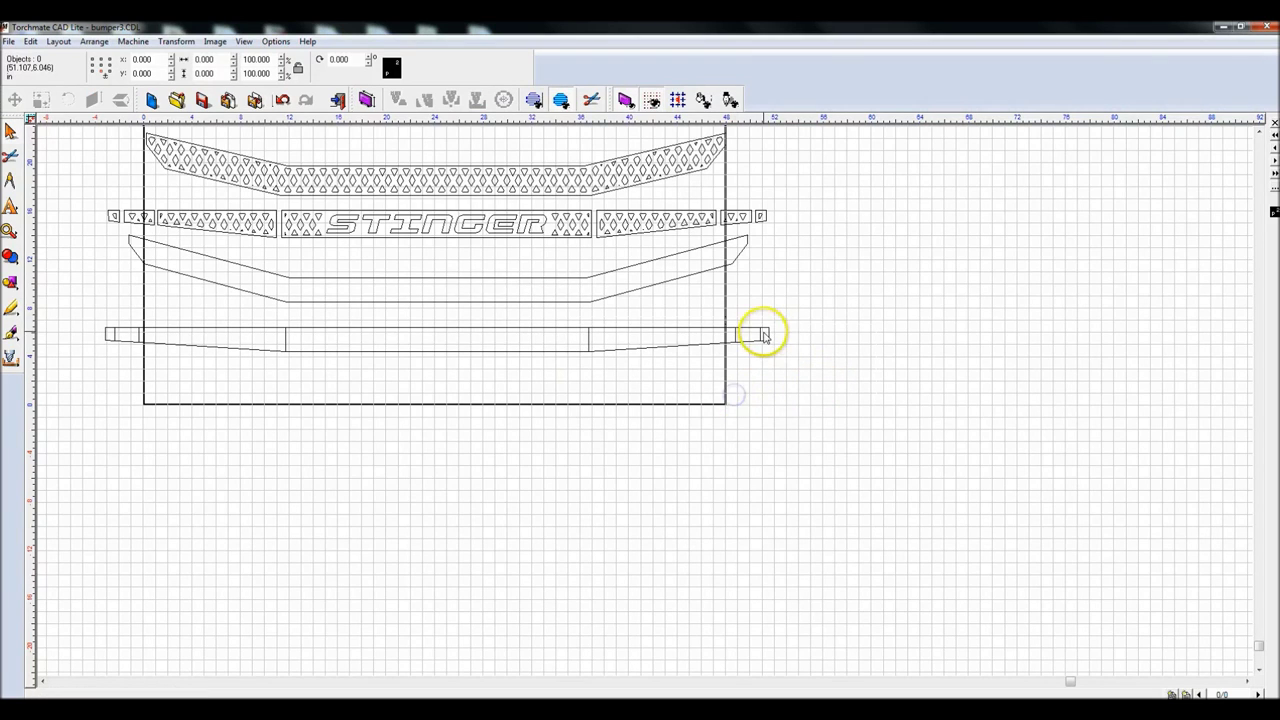
pyautogui.click(765, 334)
pyautogui.click(746, 336)
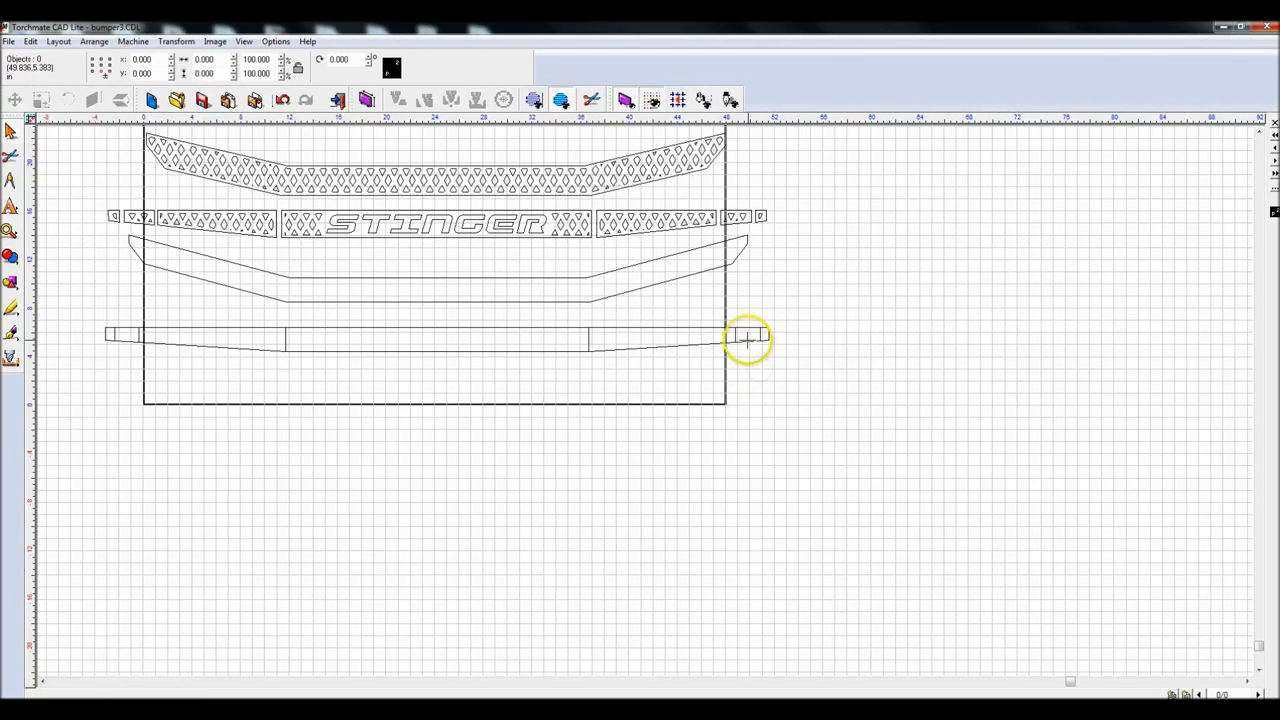
pyautogui.click(714, 343)
pyautogui.click(700, 362)
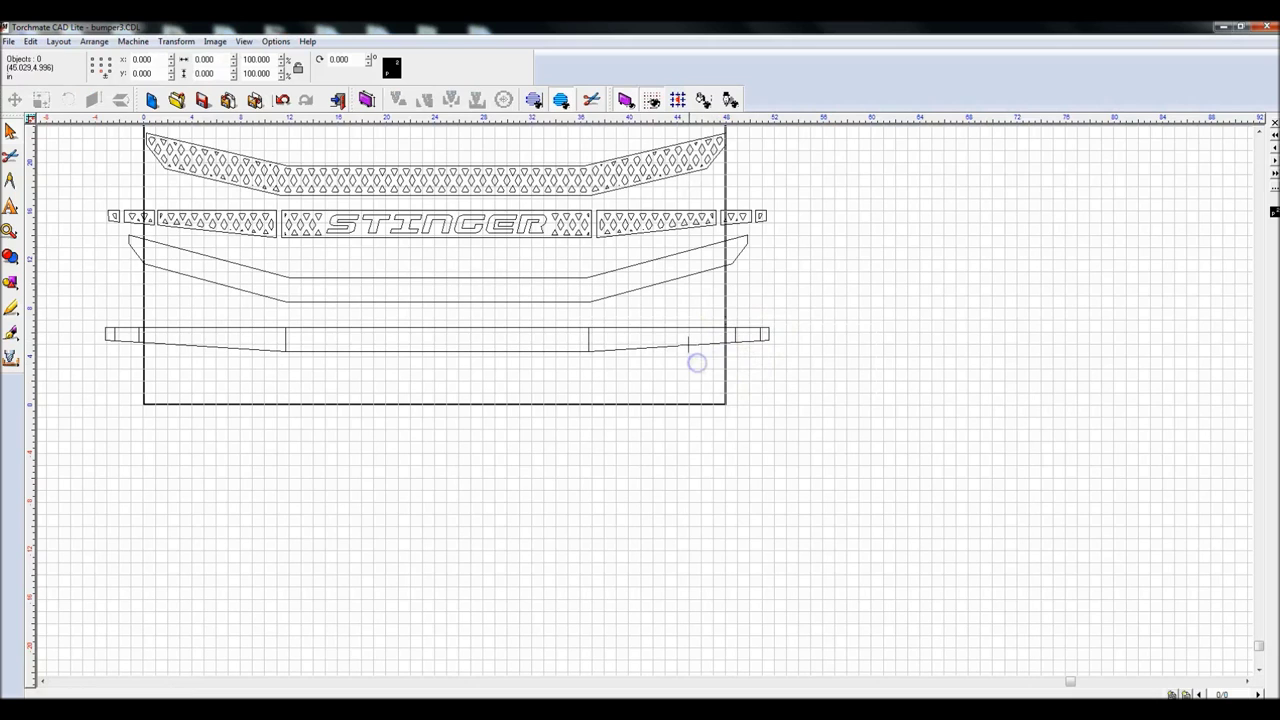
pyautogui.click(8, 207)
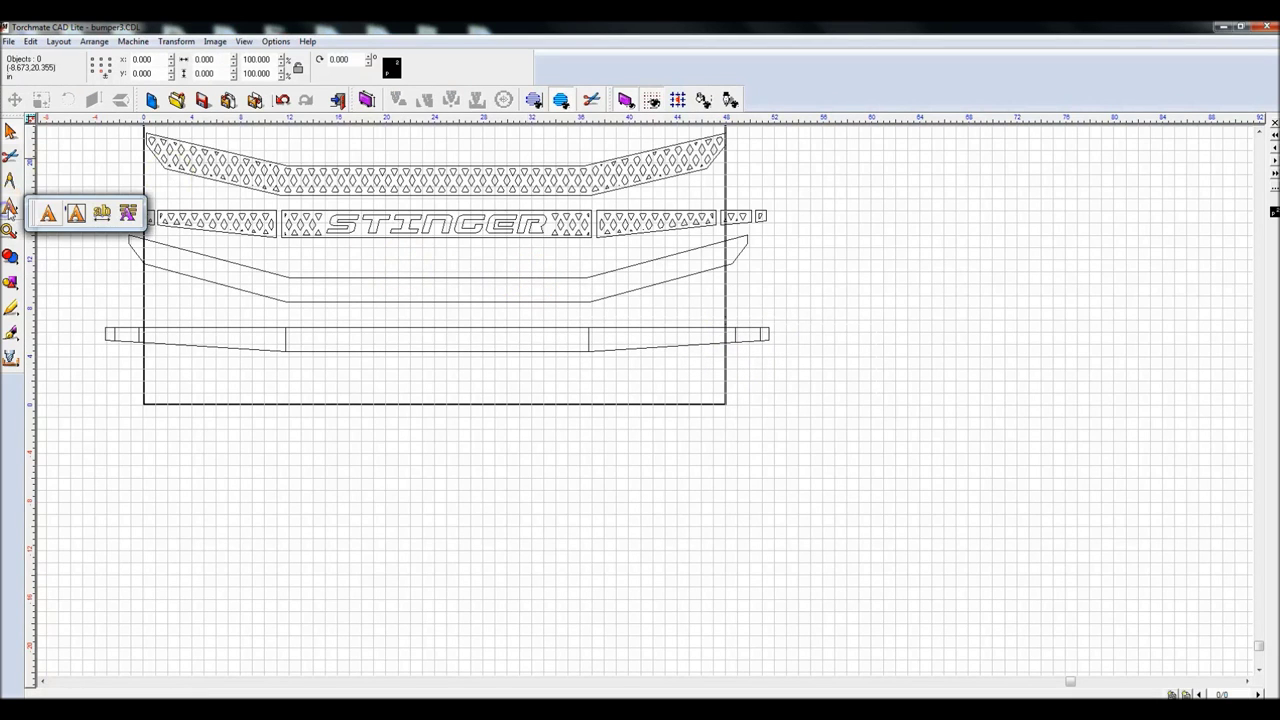
# Step: Type the word STINGER below the bumper bar with Text Compose
pyautogui.click(46, 214)
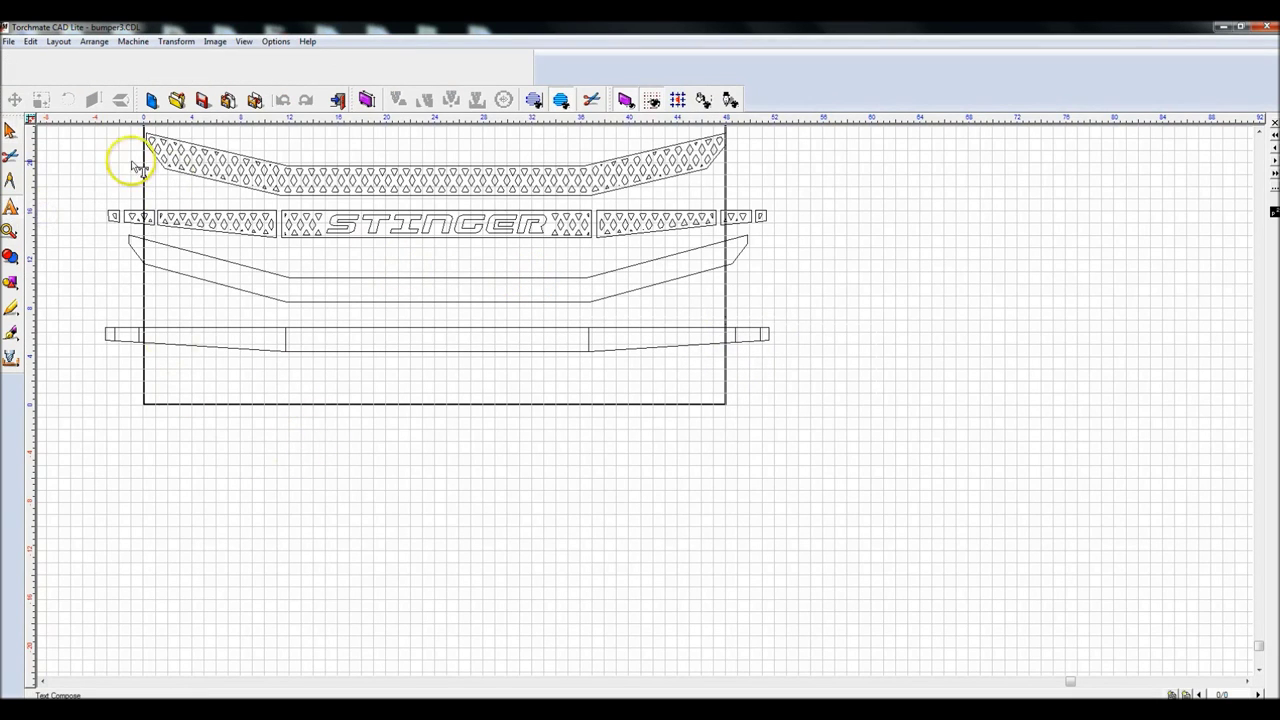
pyautogui.click(318, 377)
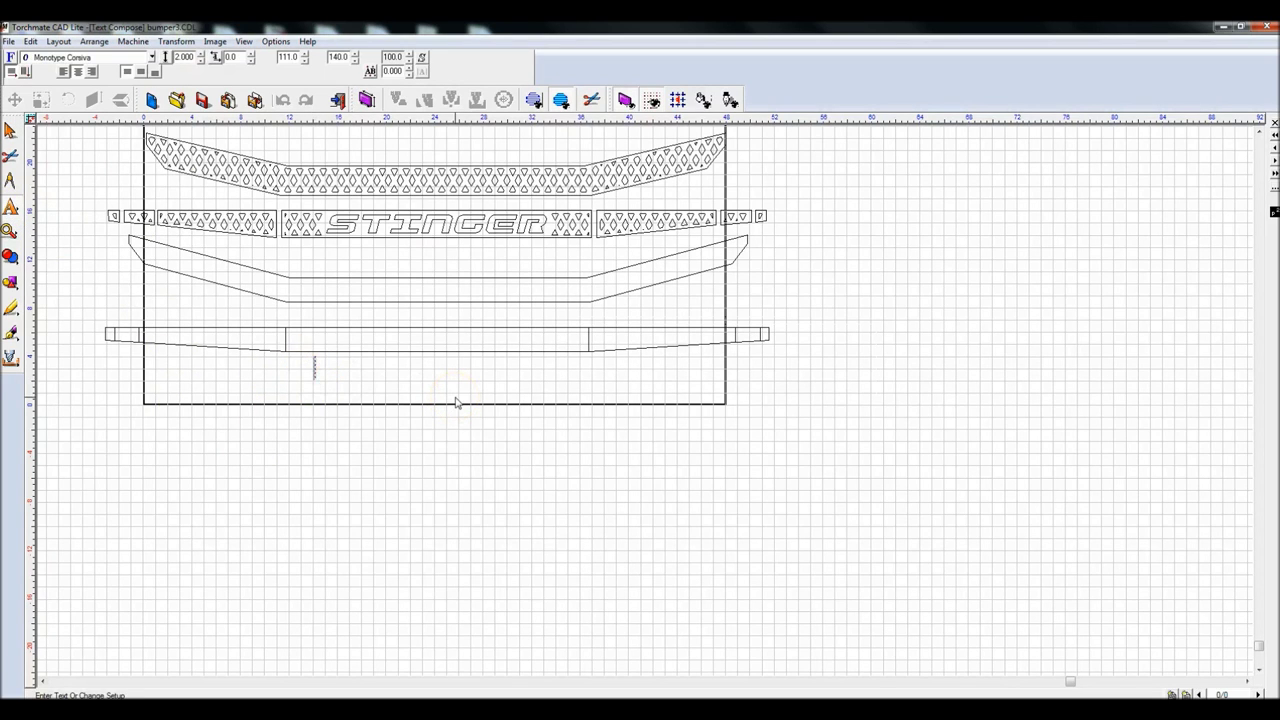
pyautogui.write('STINGER')
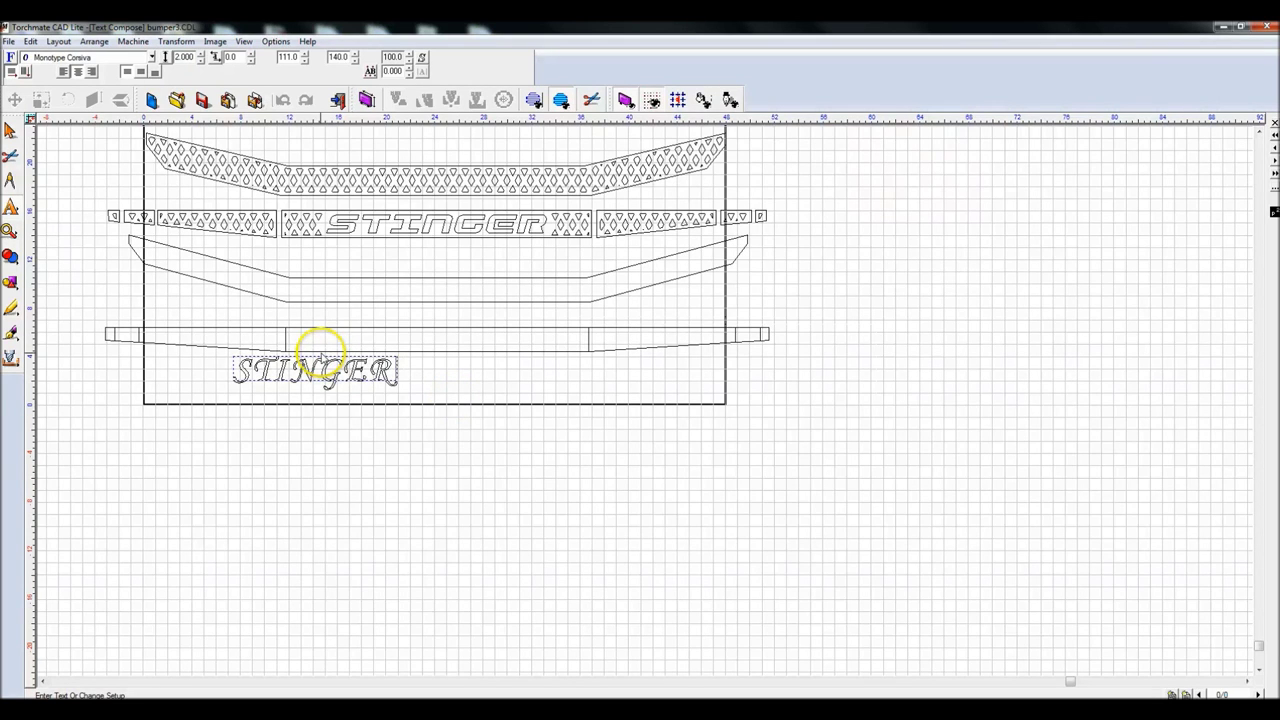
pyautogui.click(10, 130)
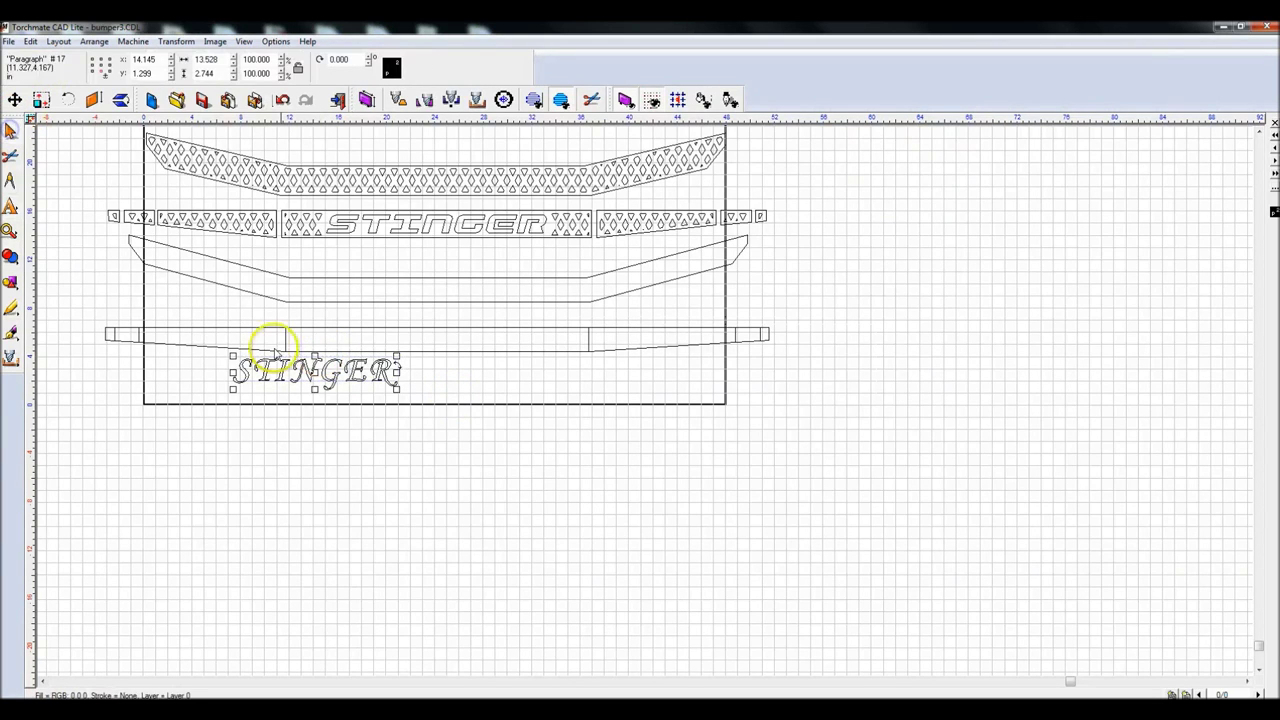
# Step: Set the STINGER text in the Gunship font
pyautogui.doubleClick(330, 374)
pyautogui.doubleClick(336, 376)
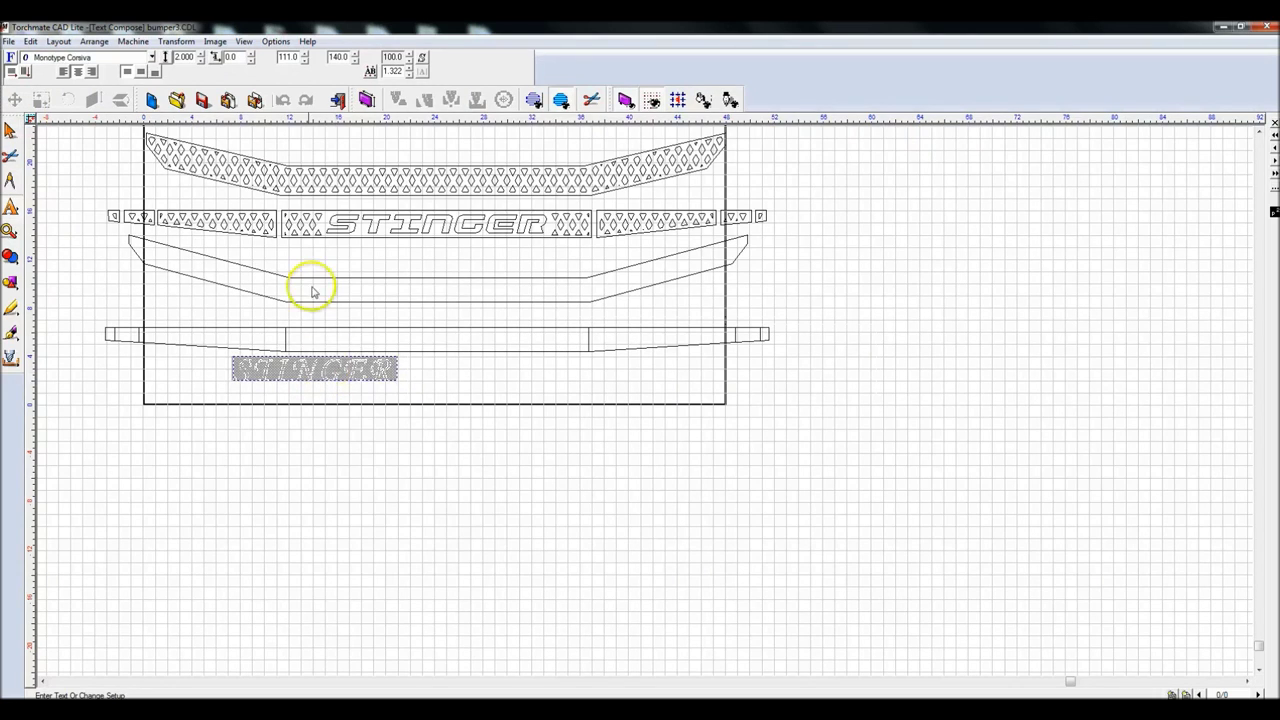
pyautogui.click(151, 57)
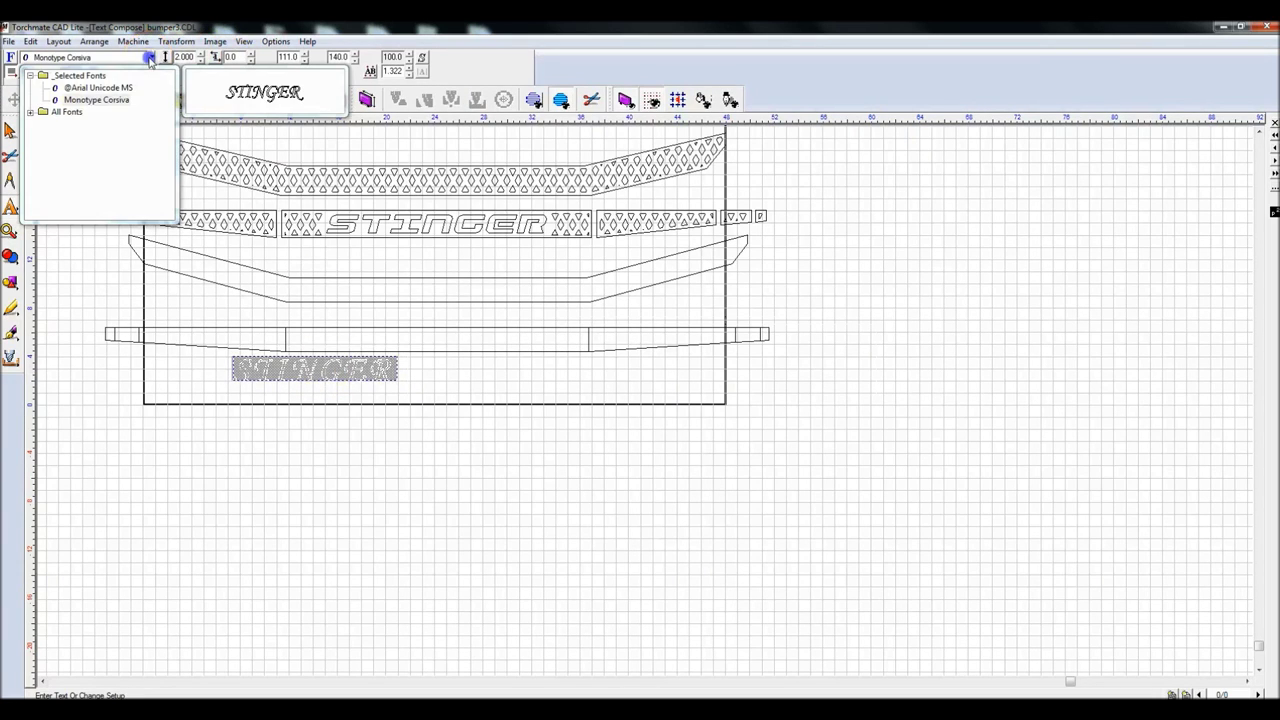
pyautogui.click(31, 112)
pyautogui.click(78, 136)
pyautogui.write('gun')
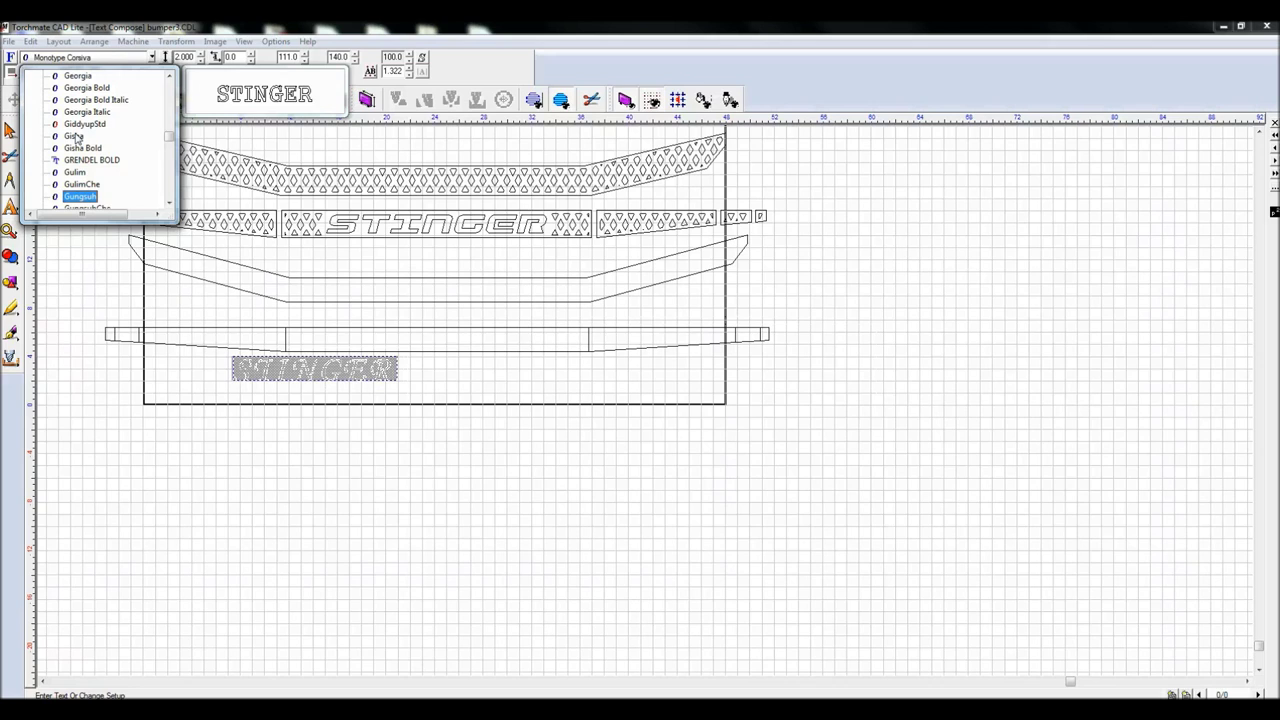
pyautogui.write('s')
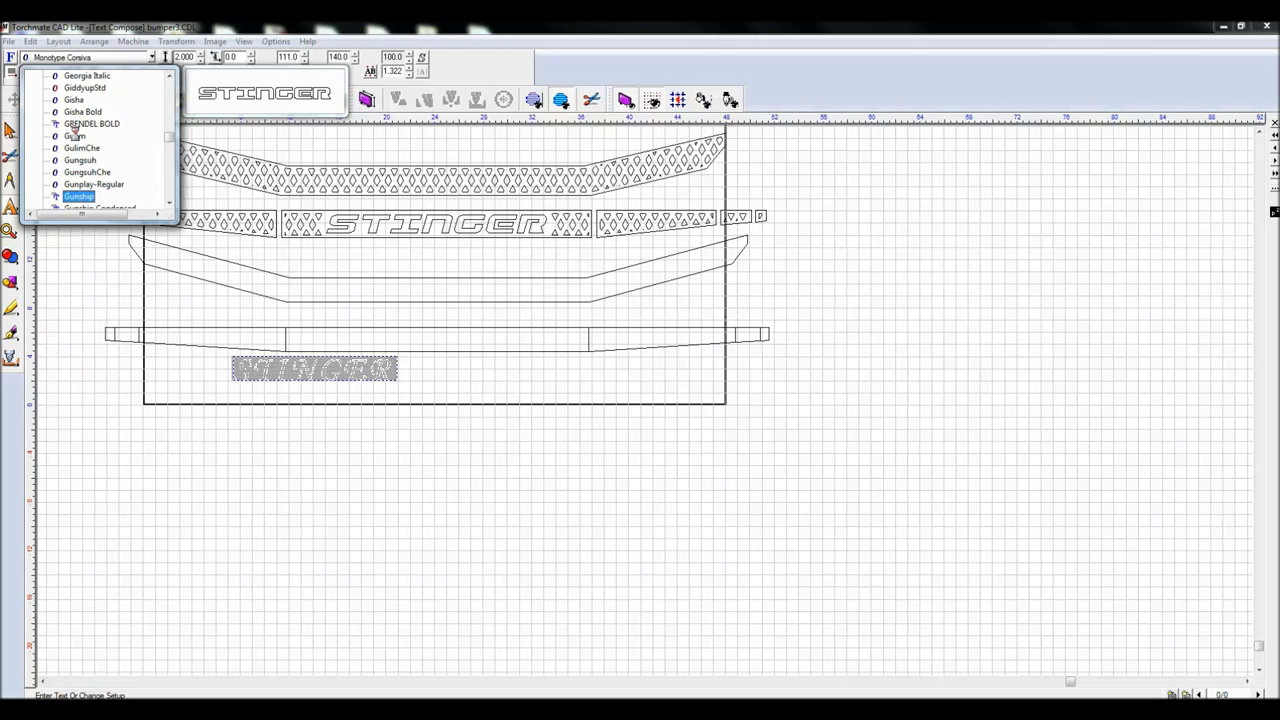
pyautogui.moveTo(78, 166); pyautogui.dragTo(86, 197)
pyautogui.click(78, 197)
pyautogui.click(337, 357)
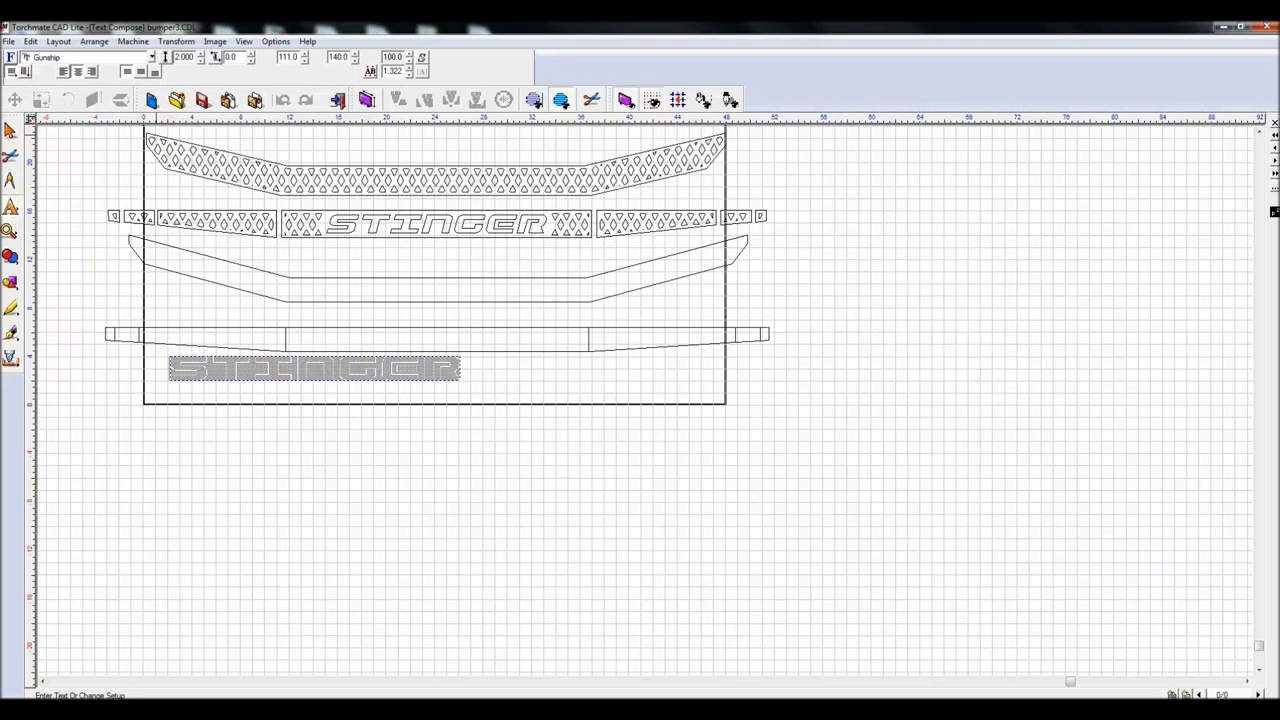
pyautogui.click(17, 56)
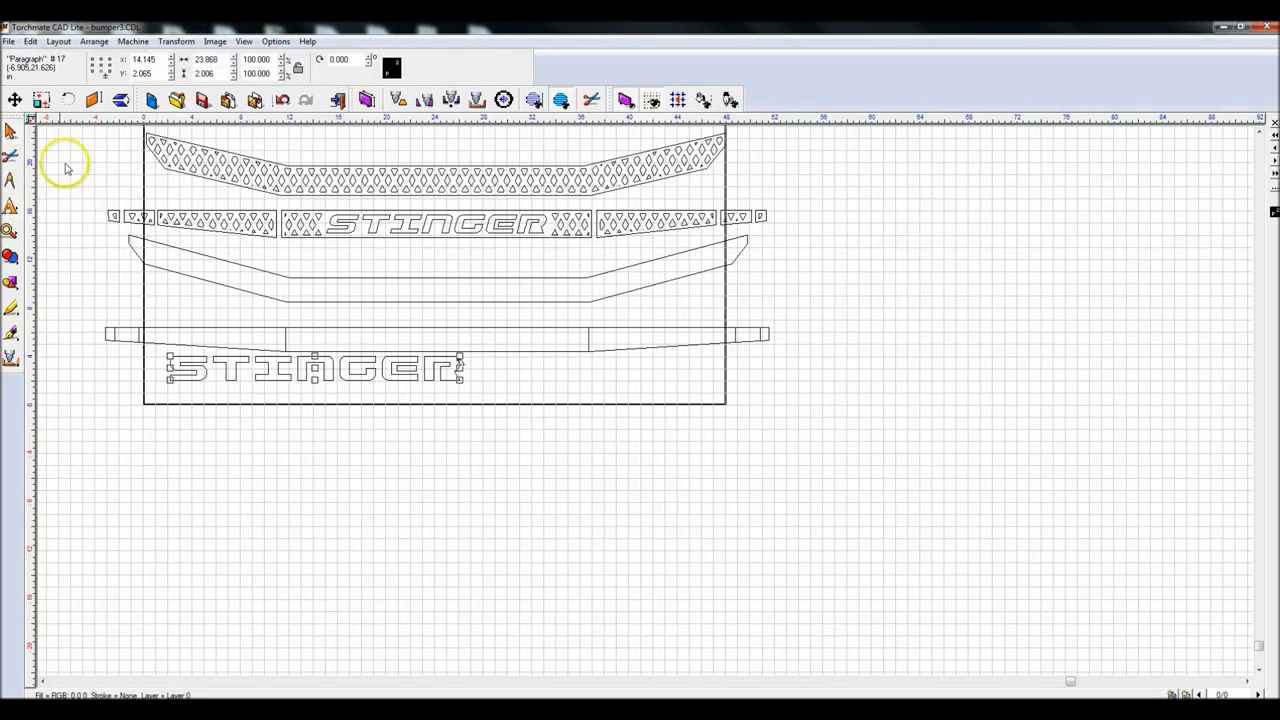
# Step: Check available system fonts under File > Install > Fonts, then close the window
pyautogui.click(9, 41)
pyautogui.moveTo(59, 295)
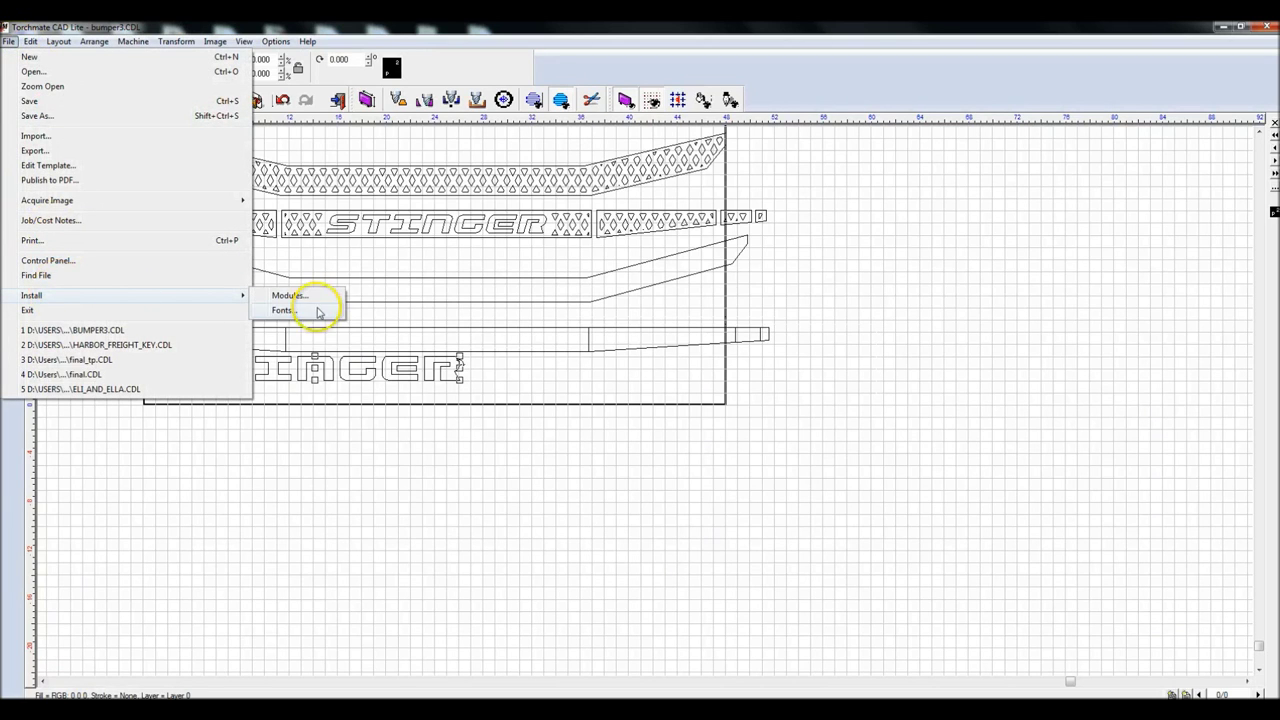
pyautogui.click(290, 306)
pyautogui.click(781, 393)
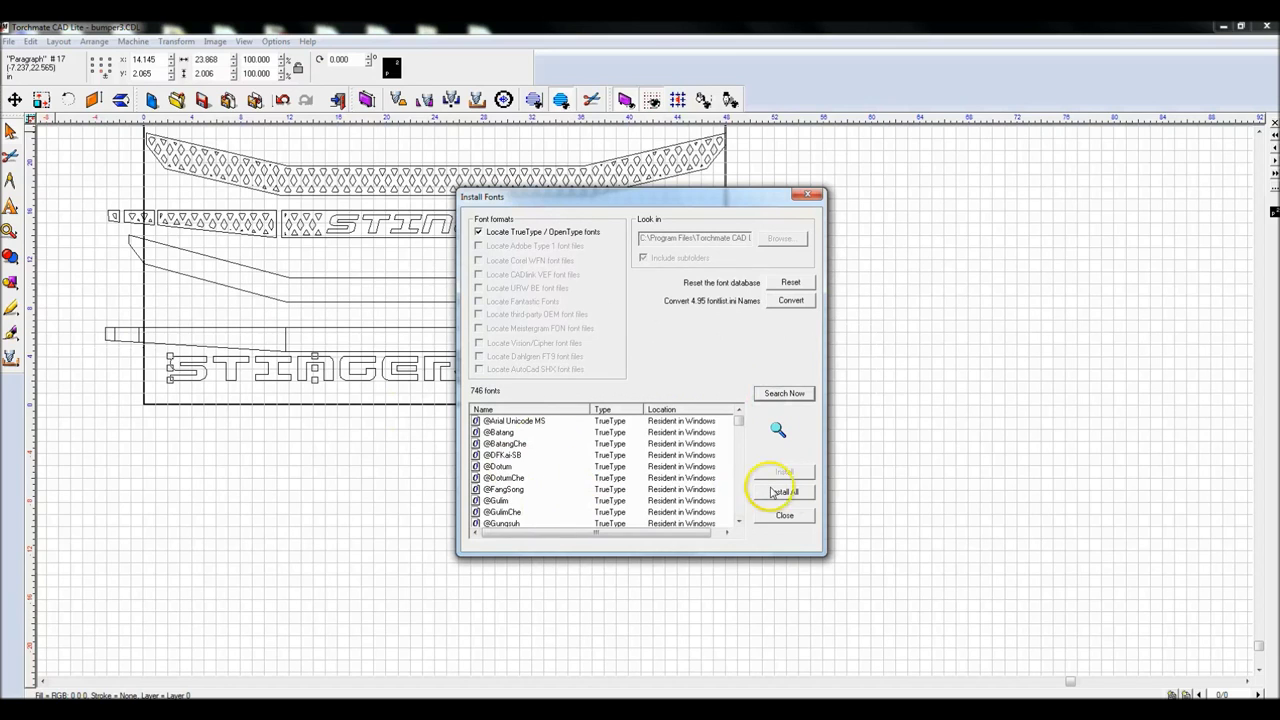
pyautogui.click(784, 516)
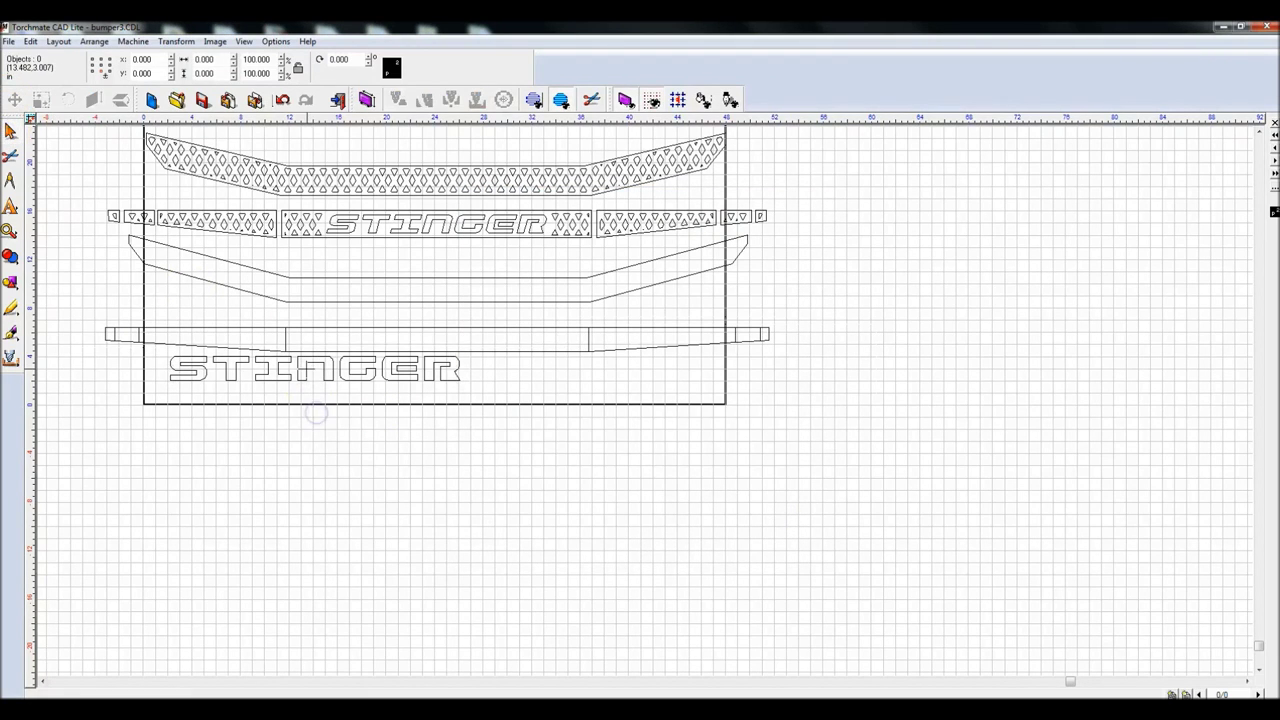
# Step: Move STINGER onto the bumper bar and set its height to 1.5
pyautogui.moveTo(314, 370); pyautogui.dragTo(431, 341)
pyautogui.click(219, 74)
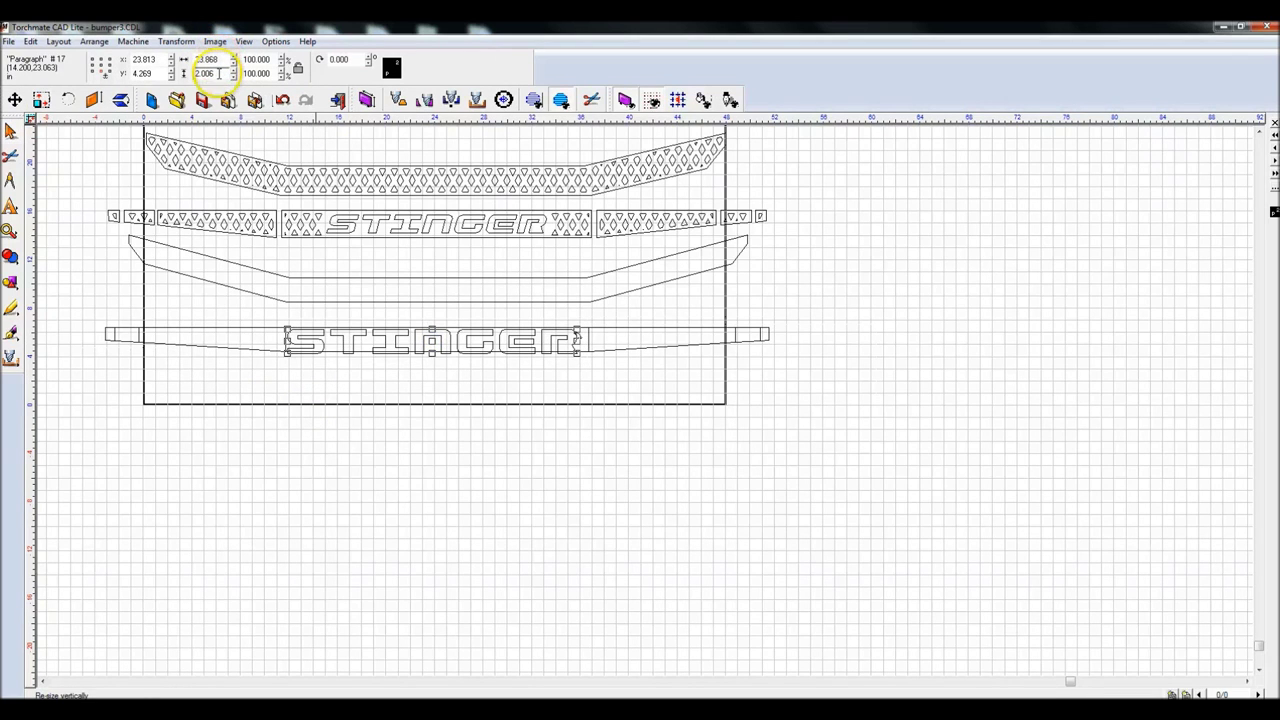
pyautogui.doubleClick(219, 74)
pyautogui.press('Return')
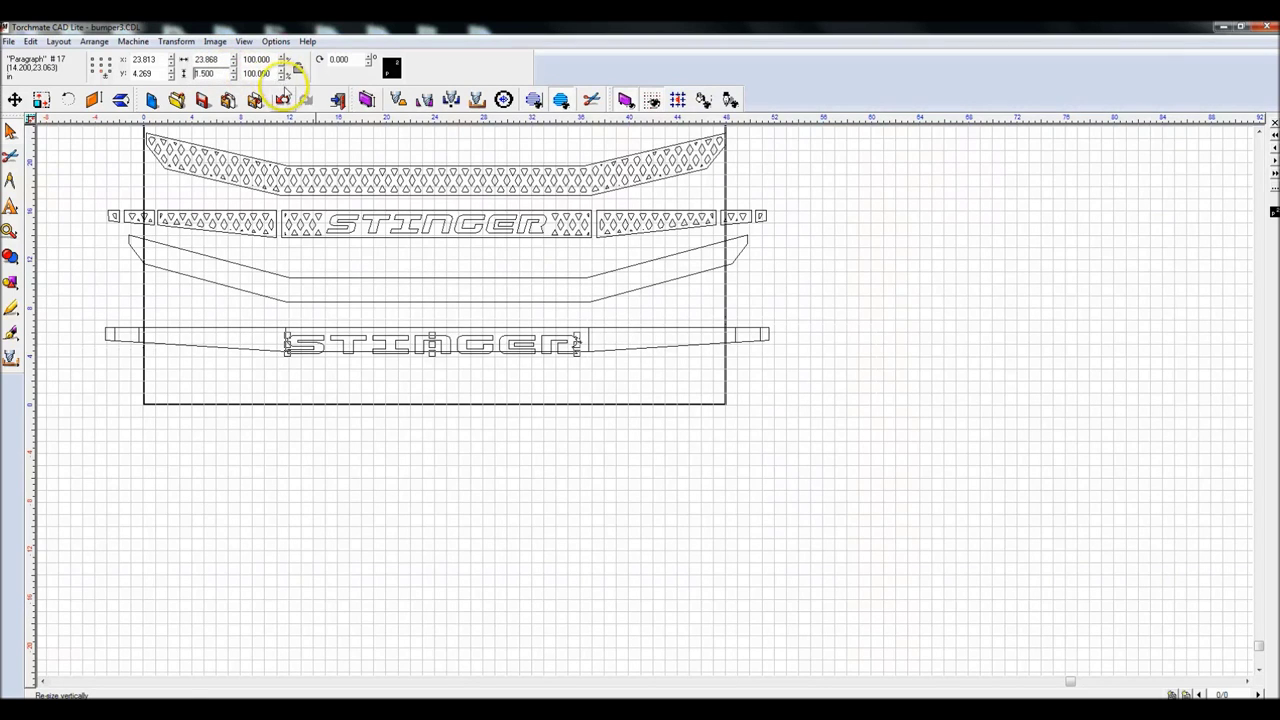
pyautogui.click(283, 97)
pyautogui.doubleClick(210, 74)
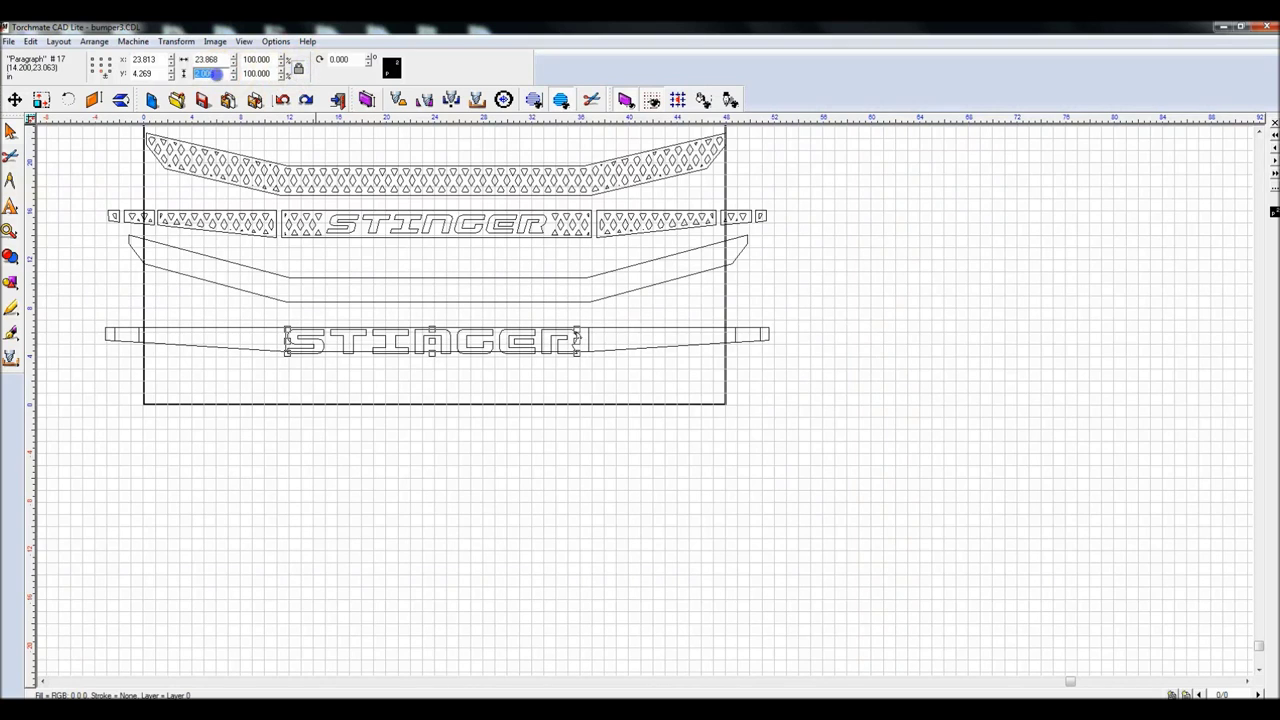
pyautogui.press('Return')
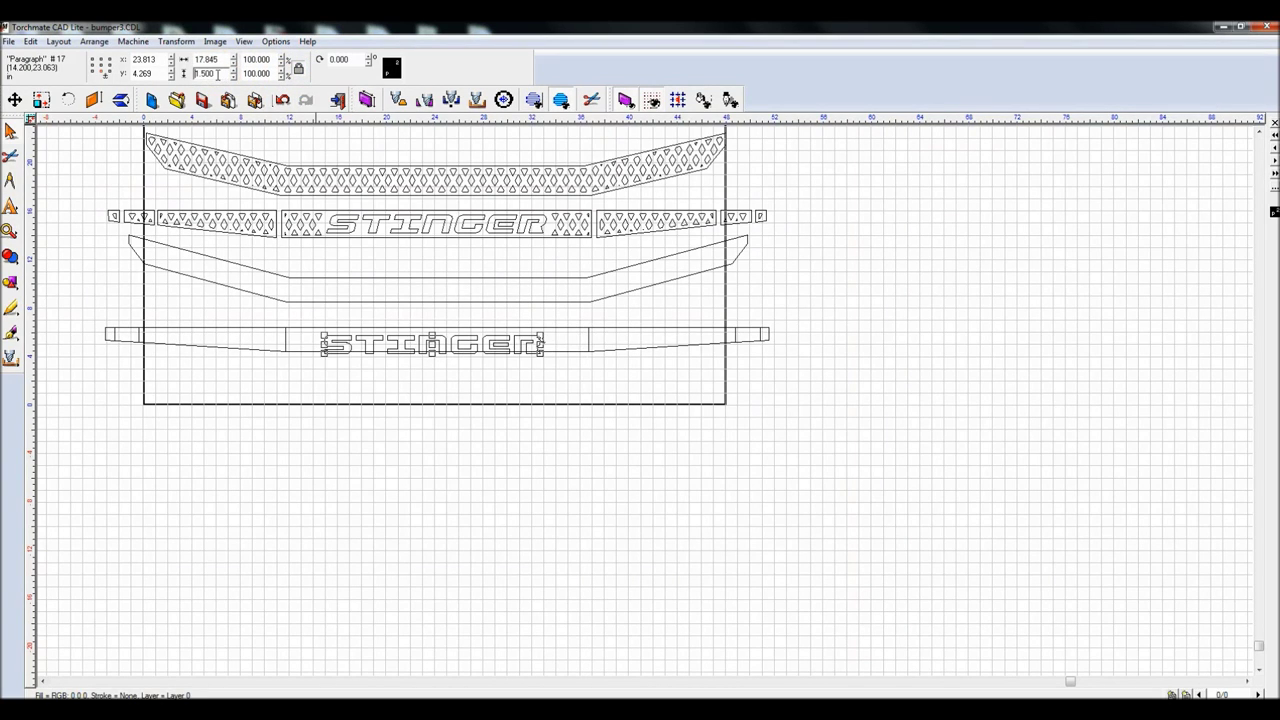
# Step: Centre STINGER within the bar's middle section using Align
pyautogui.click(420, 392)
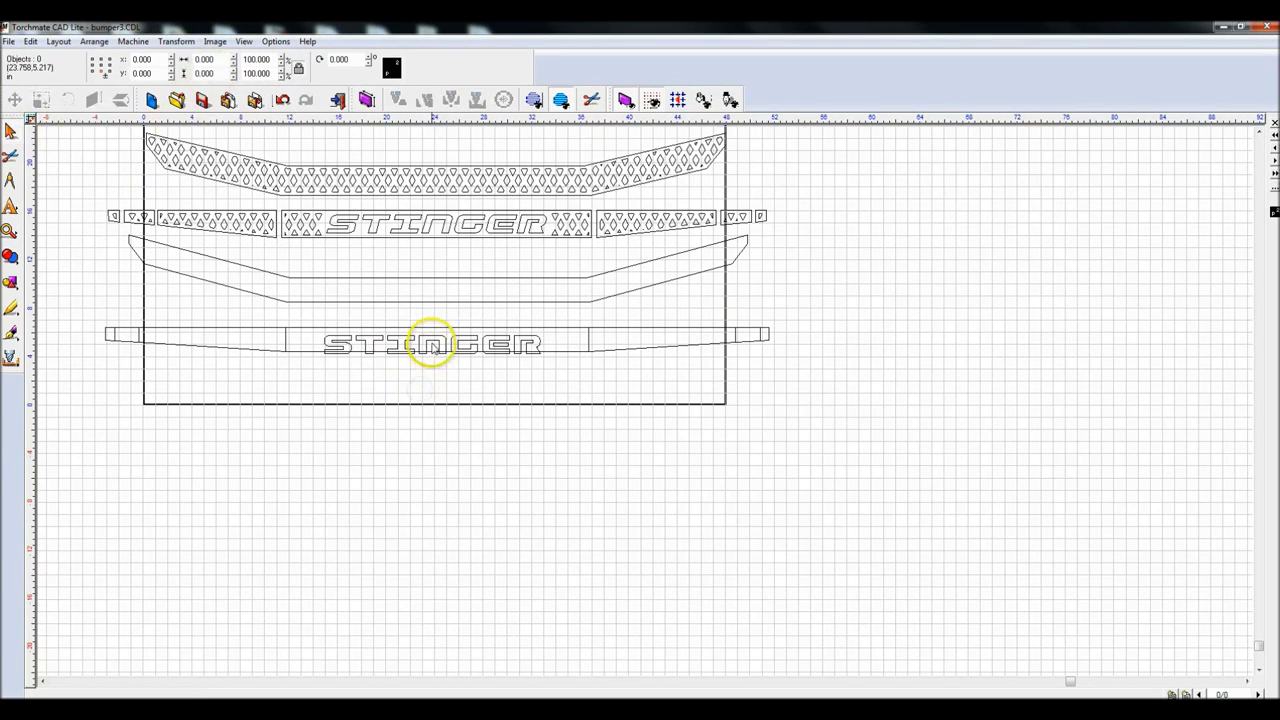
pyautogui.click(432, 343)
pyautogui.keyDown('shift'); pyautogui.click(462, 328); pyautogui.keyUp('shift')
pyautogui.hotkey('ctrl', 'a')
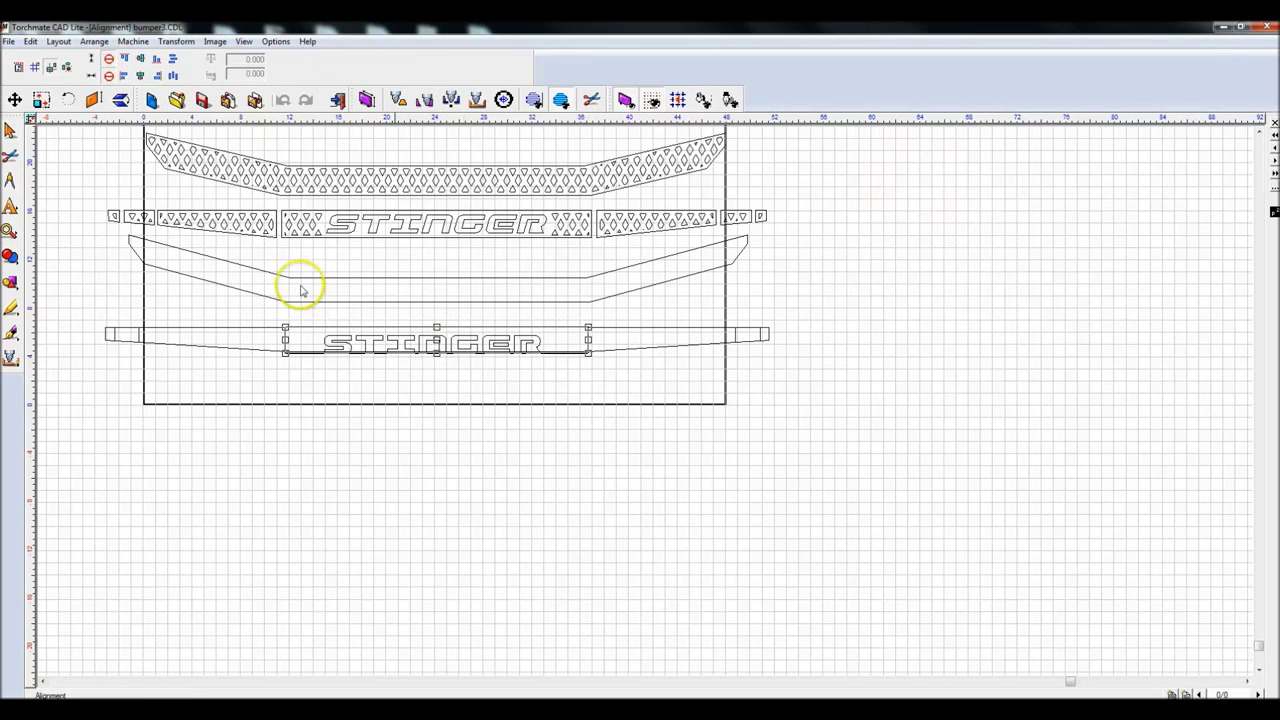
pyautogui.click(143, 75)
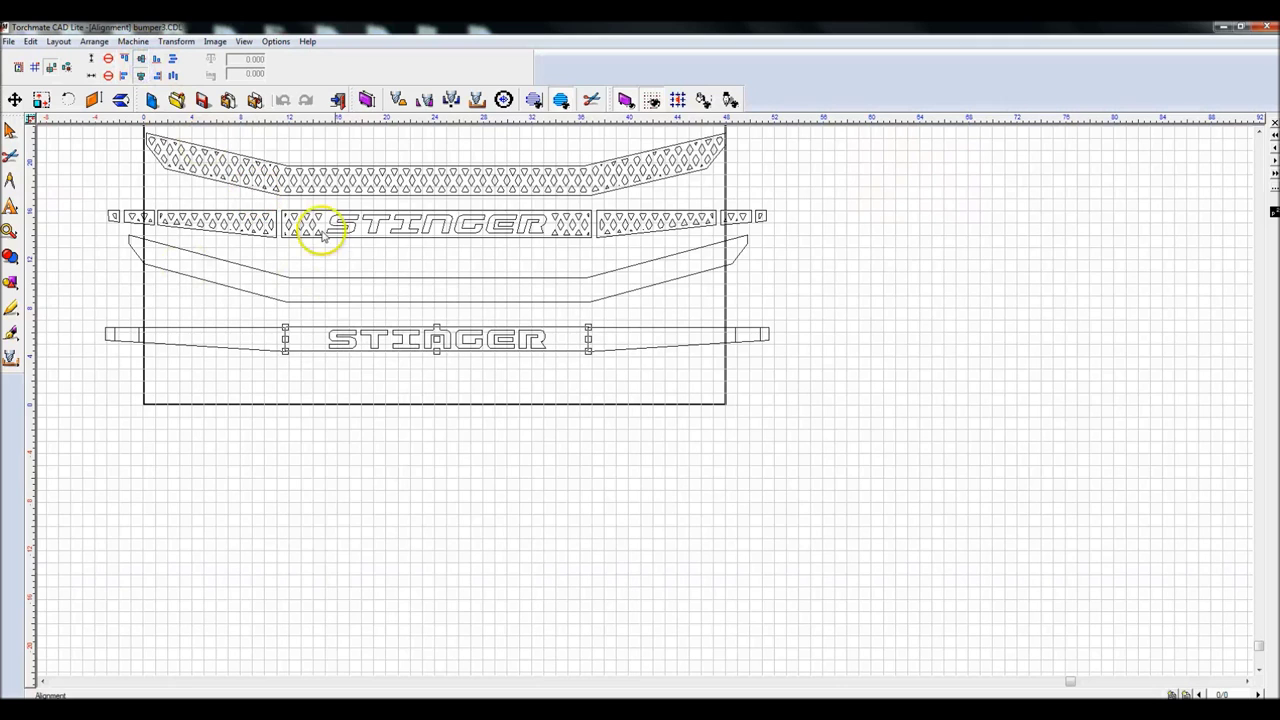
# Step: Undo an accidental panel move and reopen the lower STINGER text for editing
pyautogui.click(430, 383)
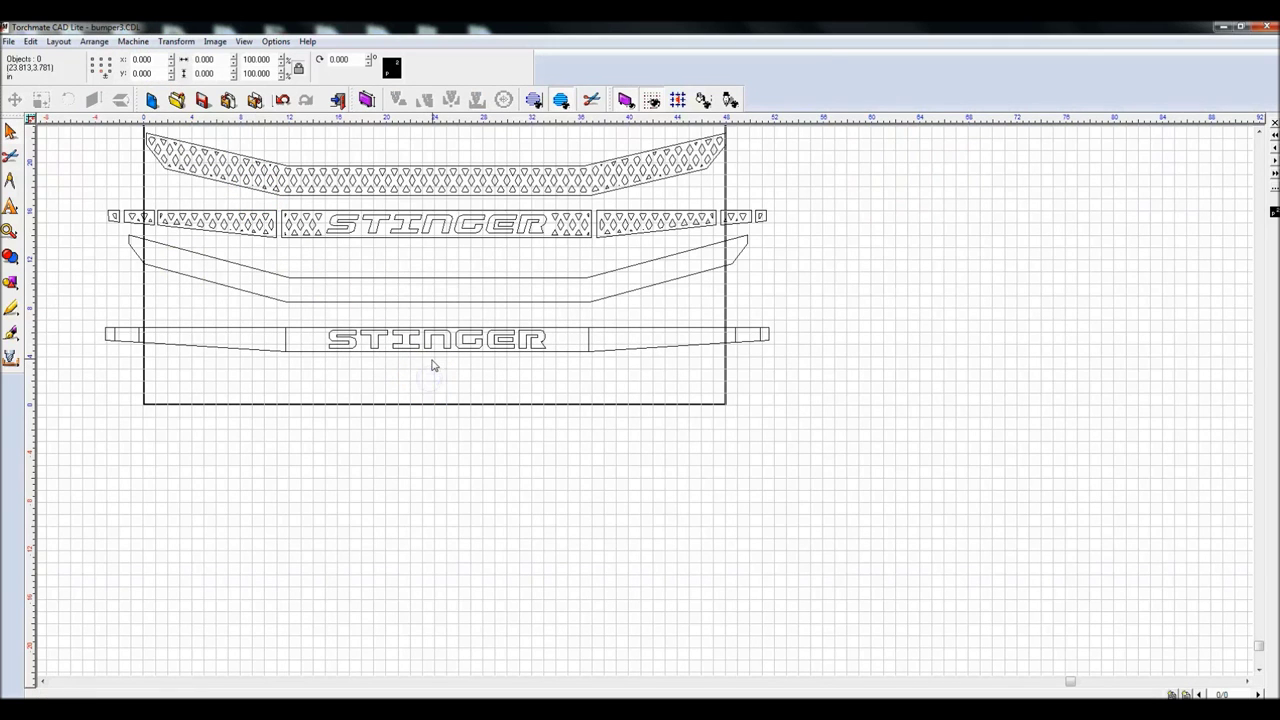
pyautogui.moveTo(330, 314); pyautogui.dragTo(491, 388)
pyautogui.hotkey('ctrl', 'z')
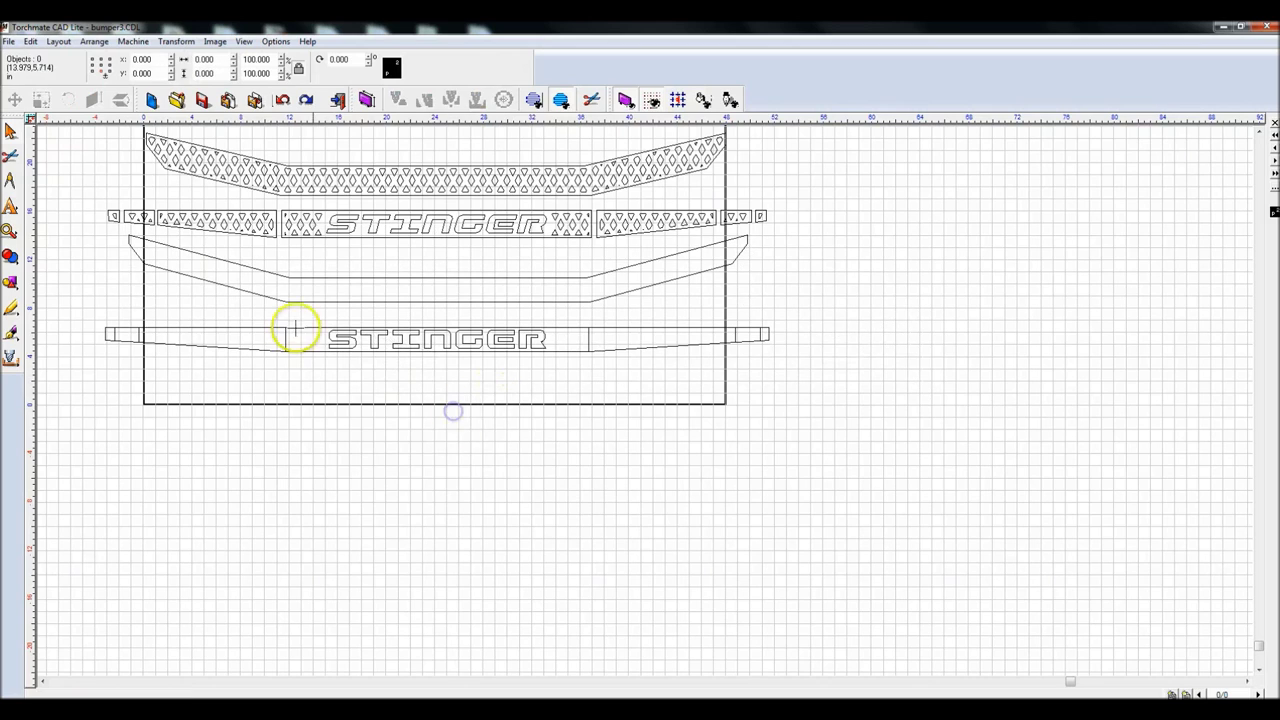
pyautogui.moveTo(302, 314); pyautogui.dragTo(558, 372)
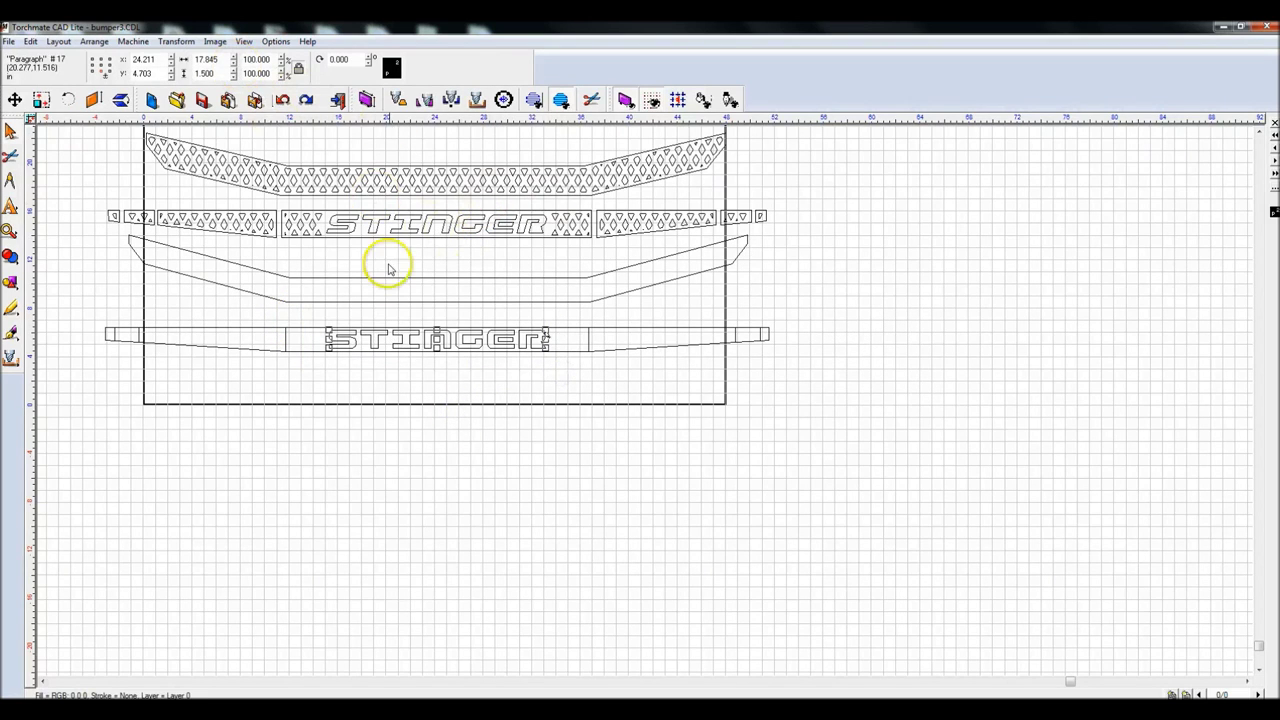
pyautogui.doubleClick(430, 340)
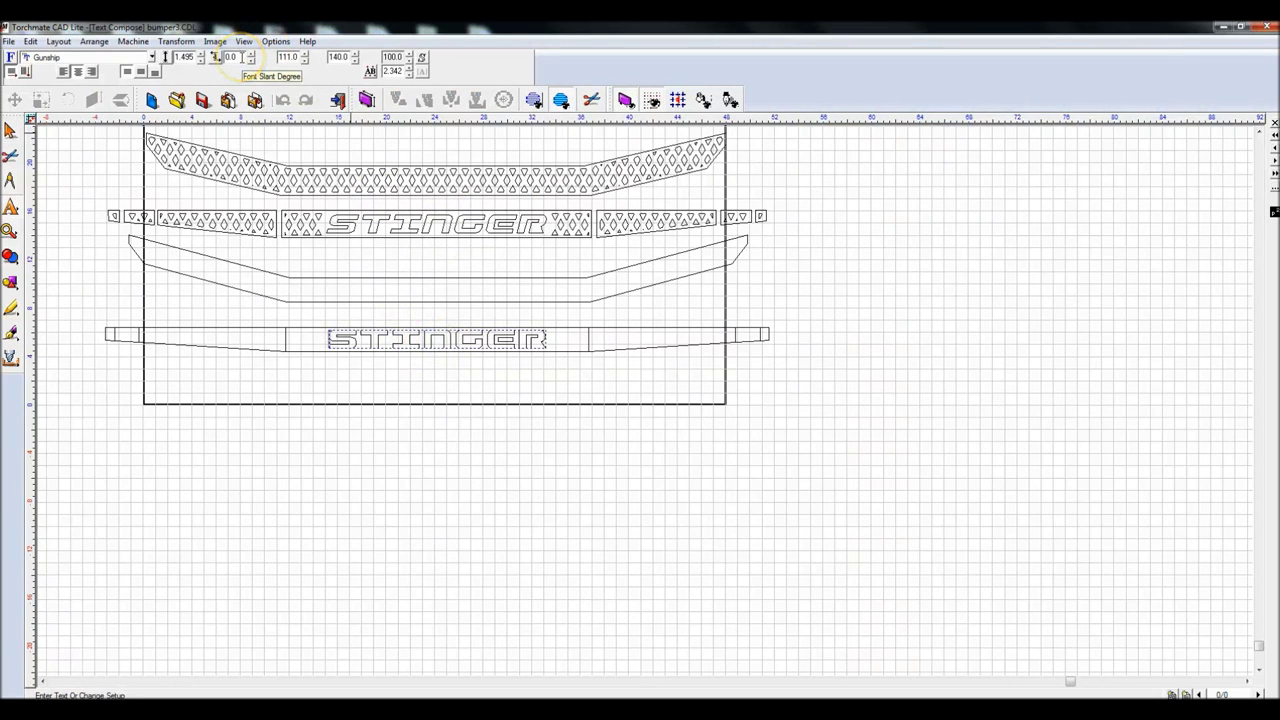
# Step: Set the lower STINGER text's Font Slant Degree to 17.0 and commit it
pyautogui.click(232, 57)
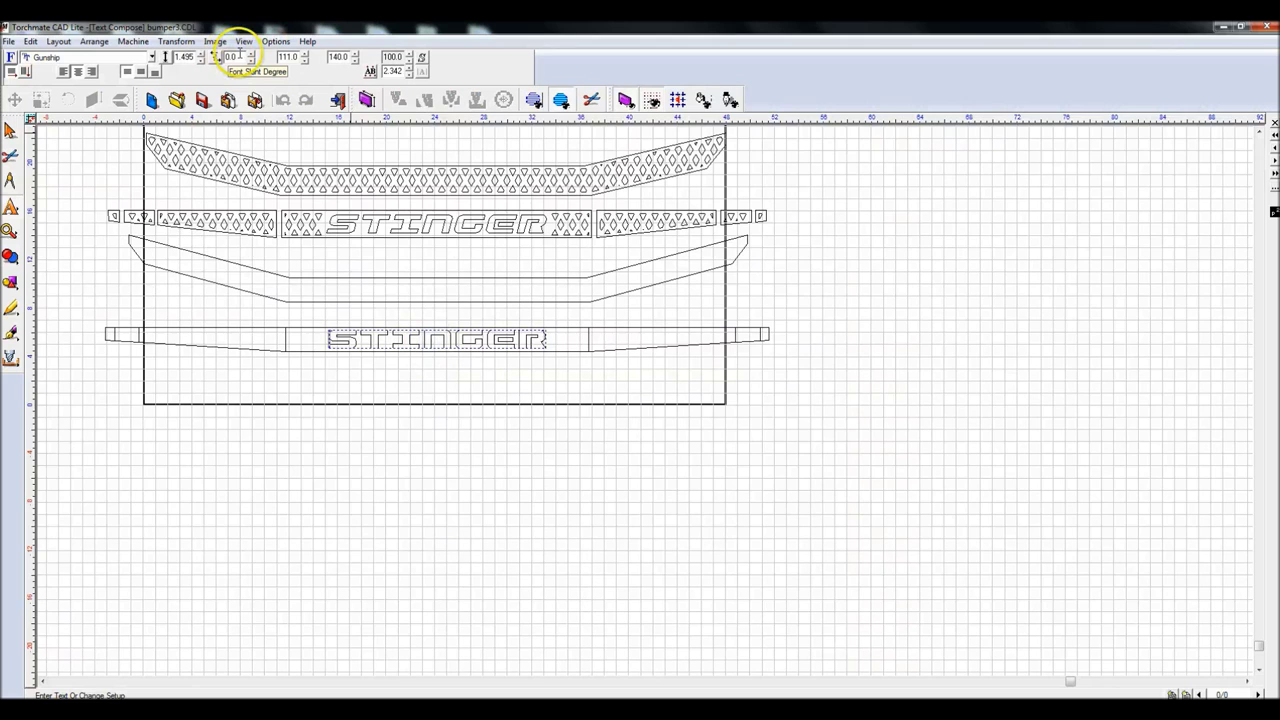
pyautogui.click(366, 338)
pyautogui.doubleClick(370, 342)
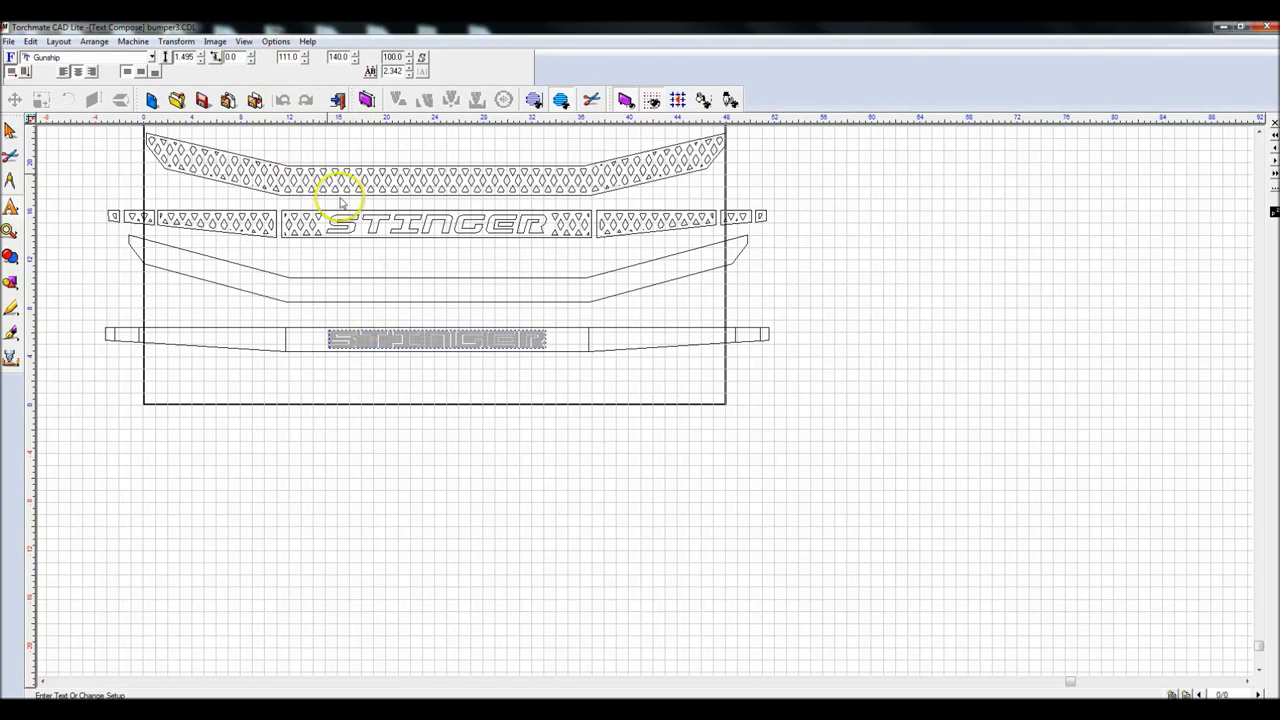
pyautogui.click(251, 59)
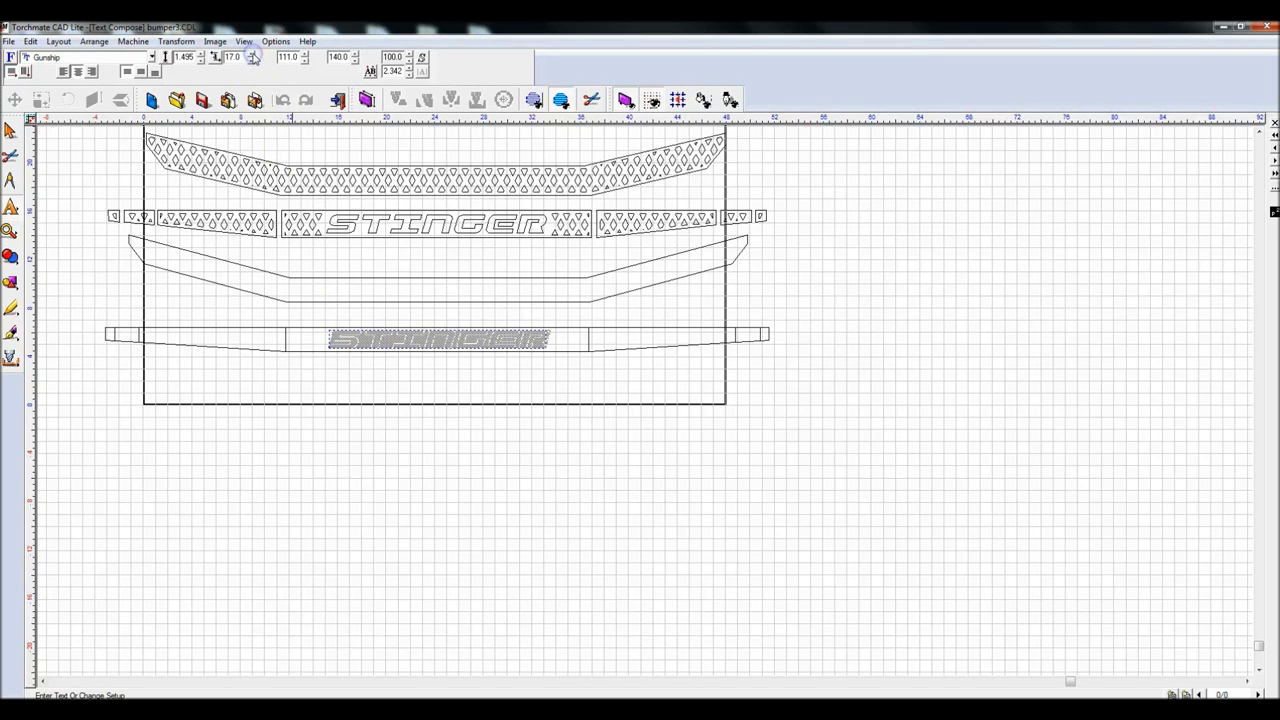
pyautogui.click(354, 254)
# Step: Check the slanted STINGER selection, then preview the design as solid fills
pyautogui.click(27, 115)
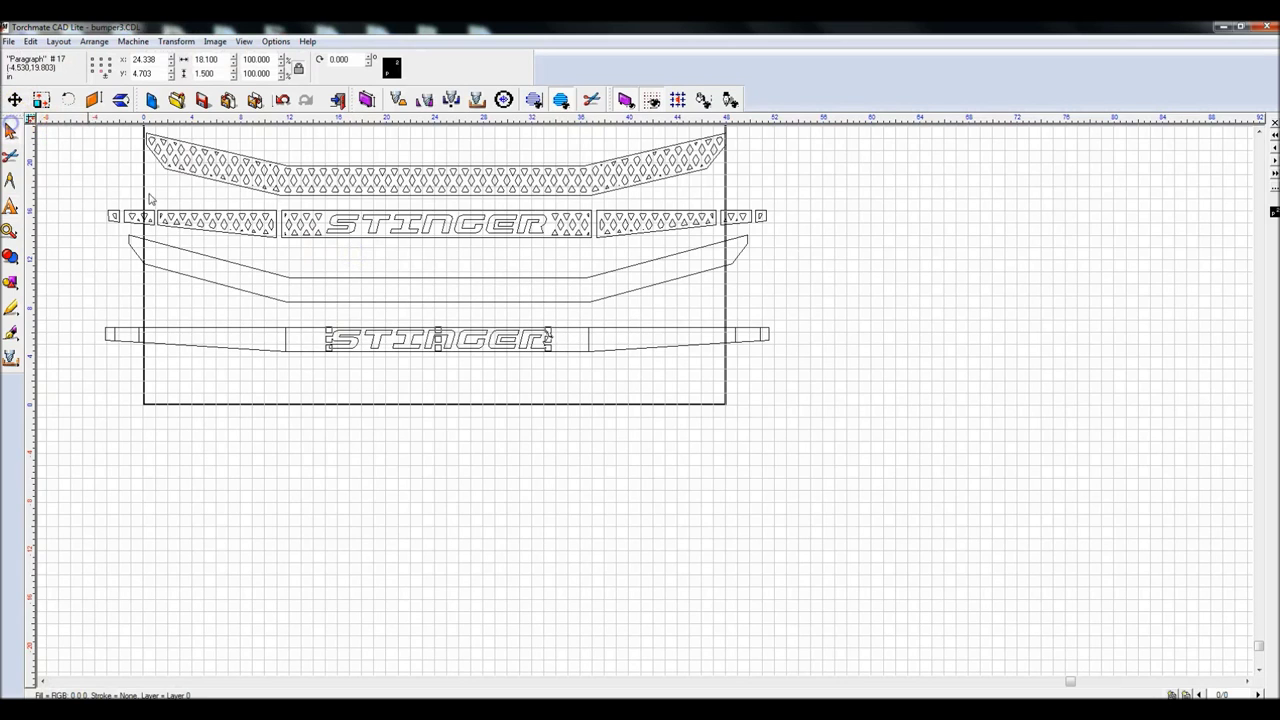
pyautogui.click(421, 388)
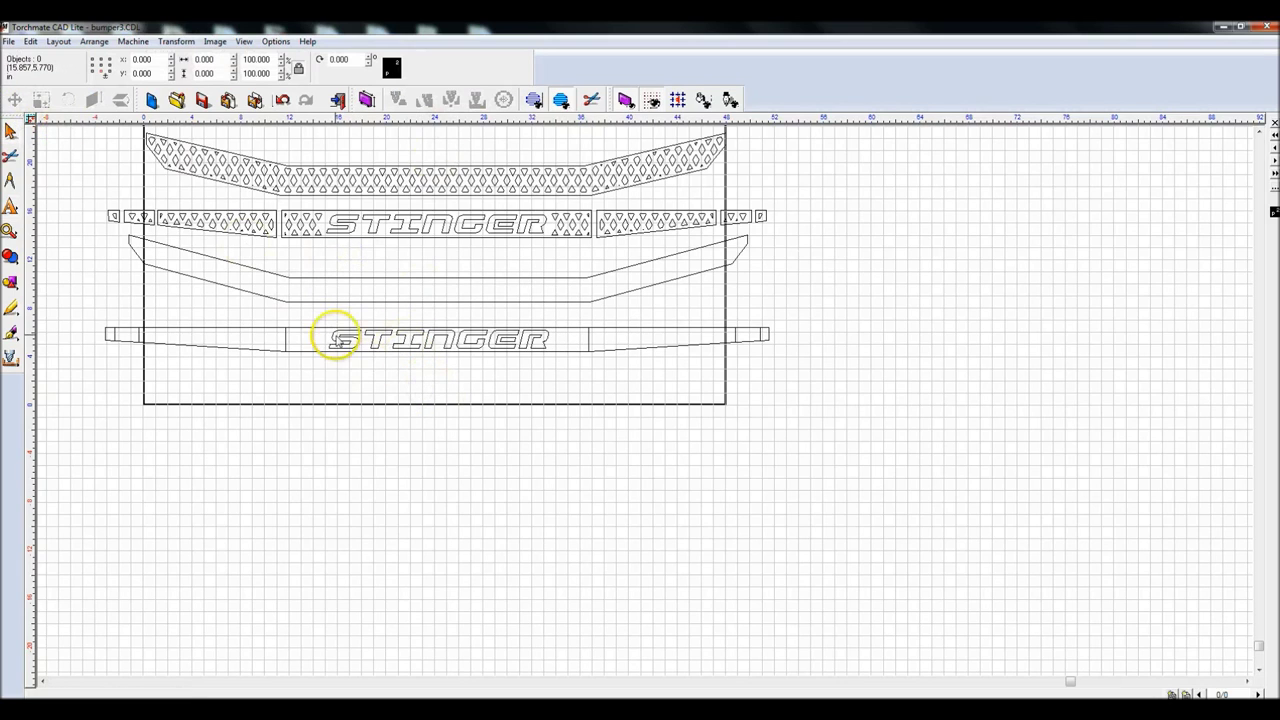
pyautogui.moveTo(323, 312); pyautogui.dragTo(530, 400)
pyautogui.click(337, 334)
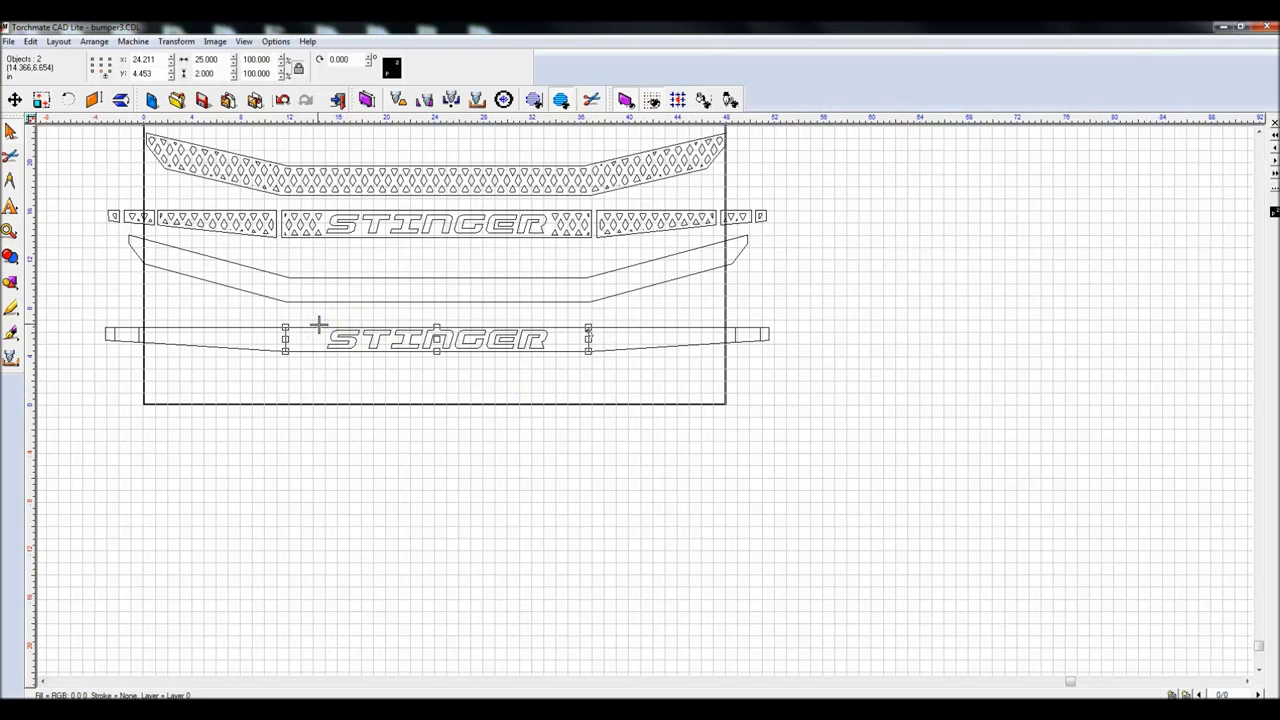
pyautogui.click(390, 385)
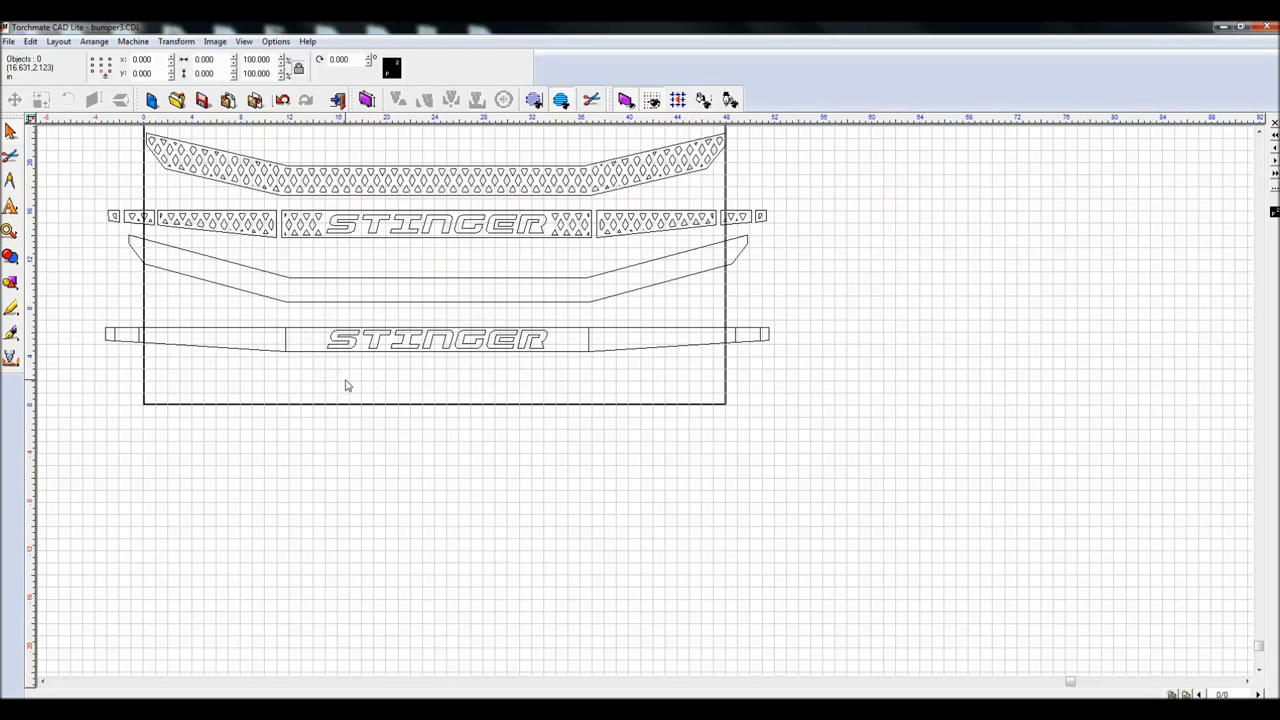
pyautogui.hotkey('shift', 'F9')
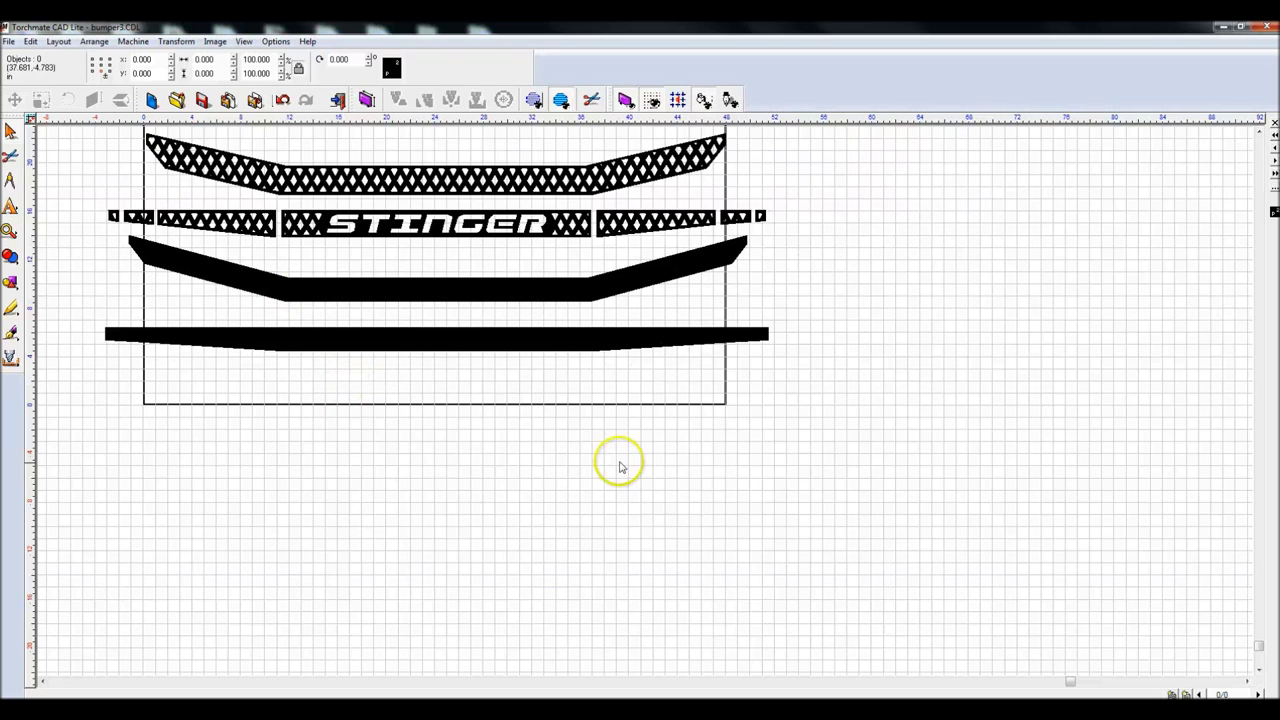
pyautogui.hotkey('shift', 'F9')
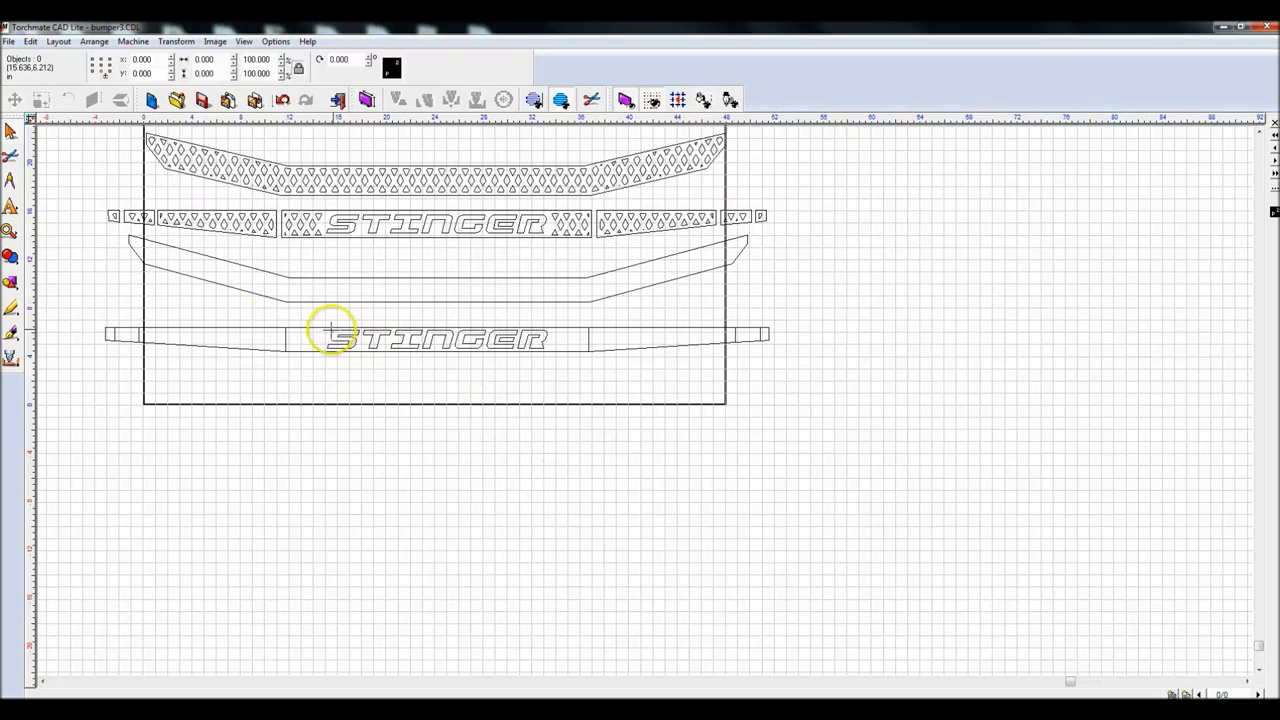
pyautogui.moveTo(277, 311); pyautogui.dragTo(610, 395)
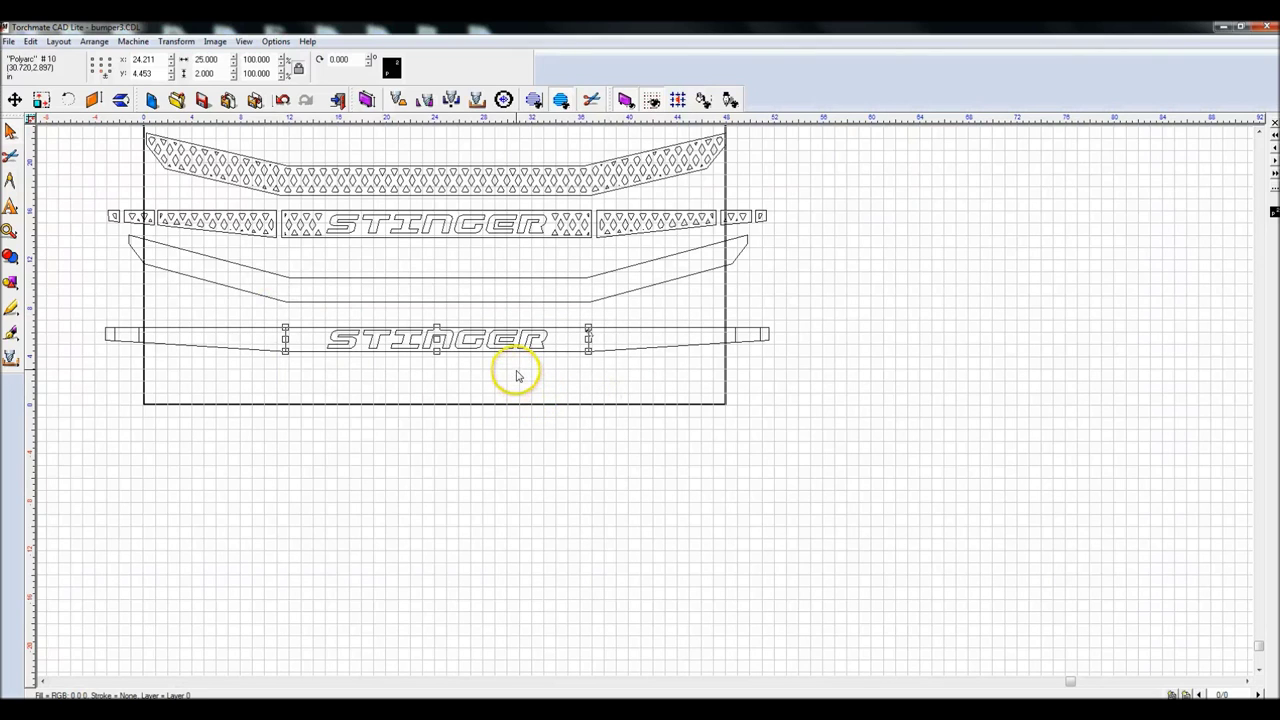
pyautogui.click(458, 377)
pyautogui.hotkey('shift', 'F9')
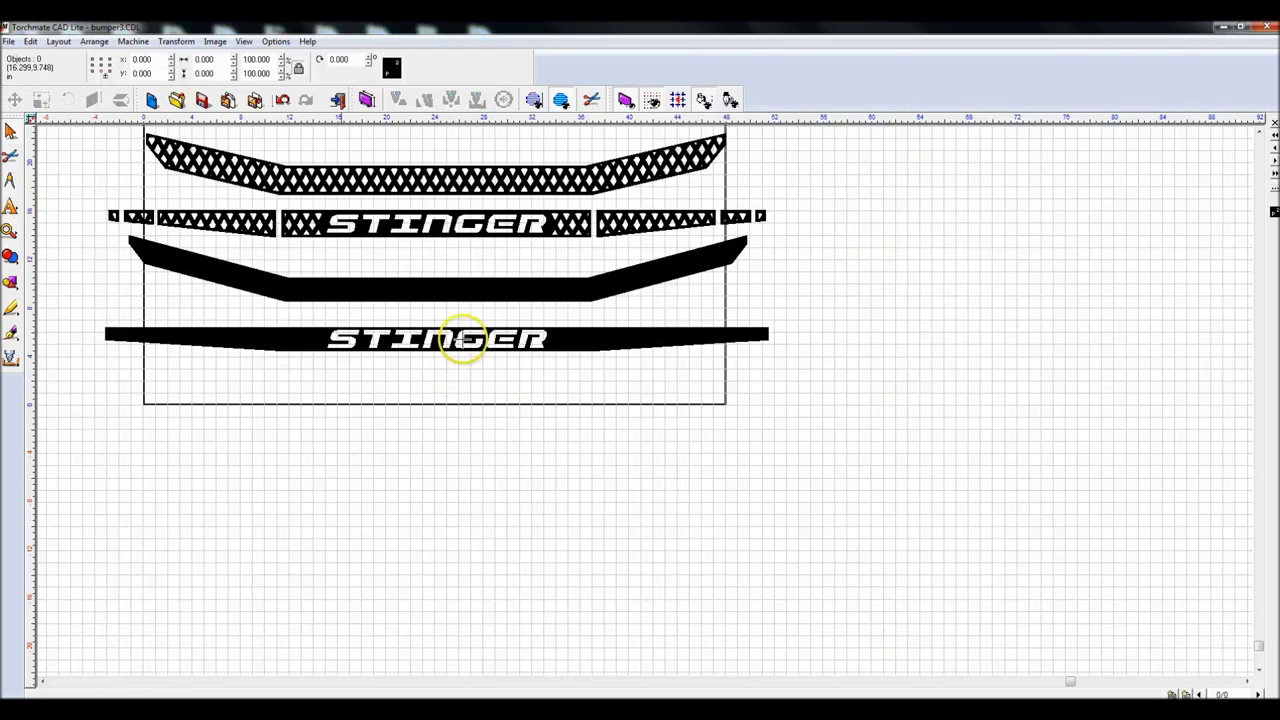
pyautogui.hotkey('shift', 'F9')
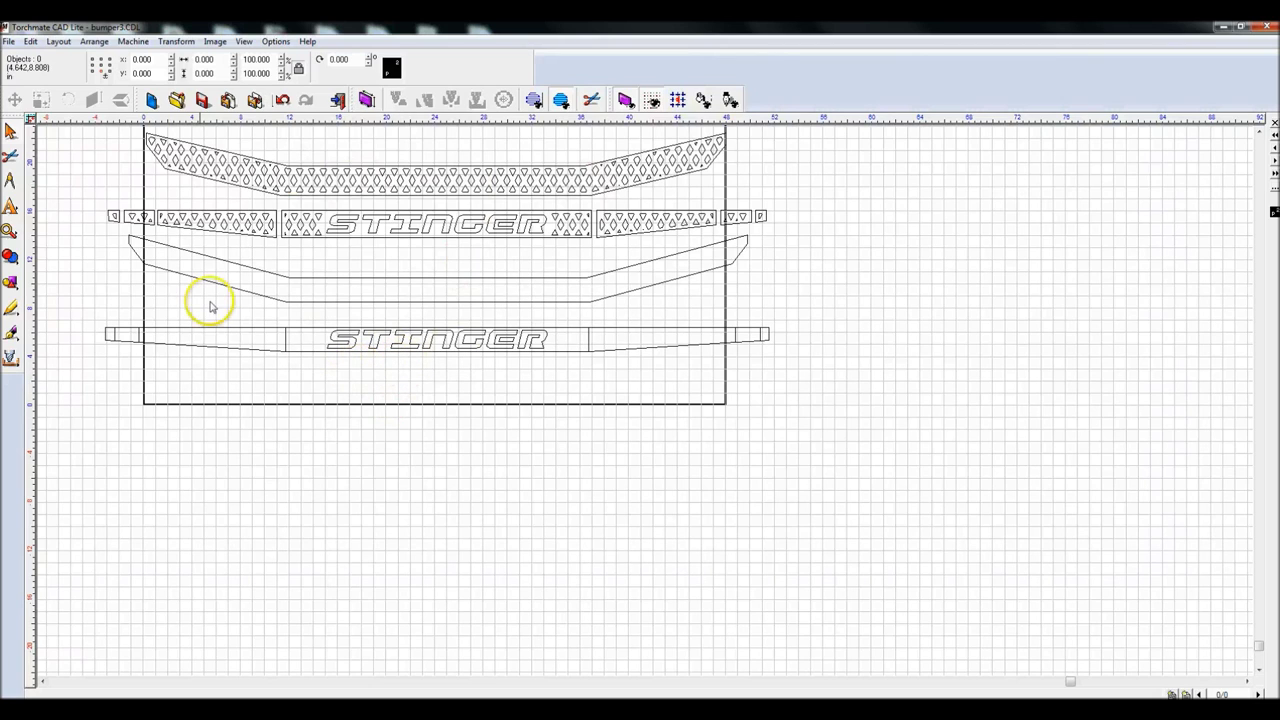
pyautogui.click(11, 258)
# Step: Draw a thin 0.442 by 20.387 rectangle below the bumper and rotate it about 30 degrees
pyautogui.click(98, 288)
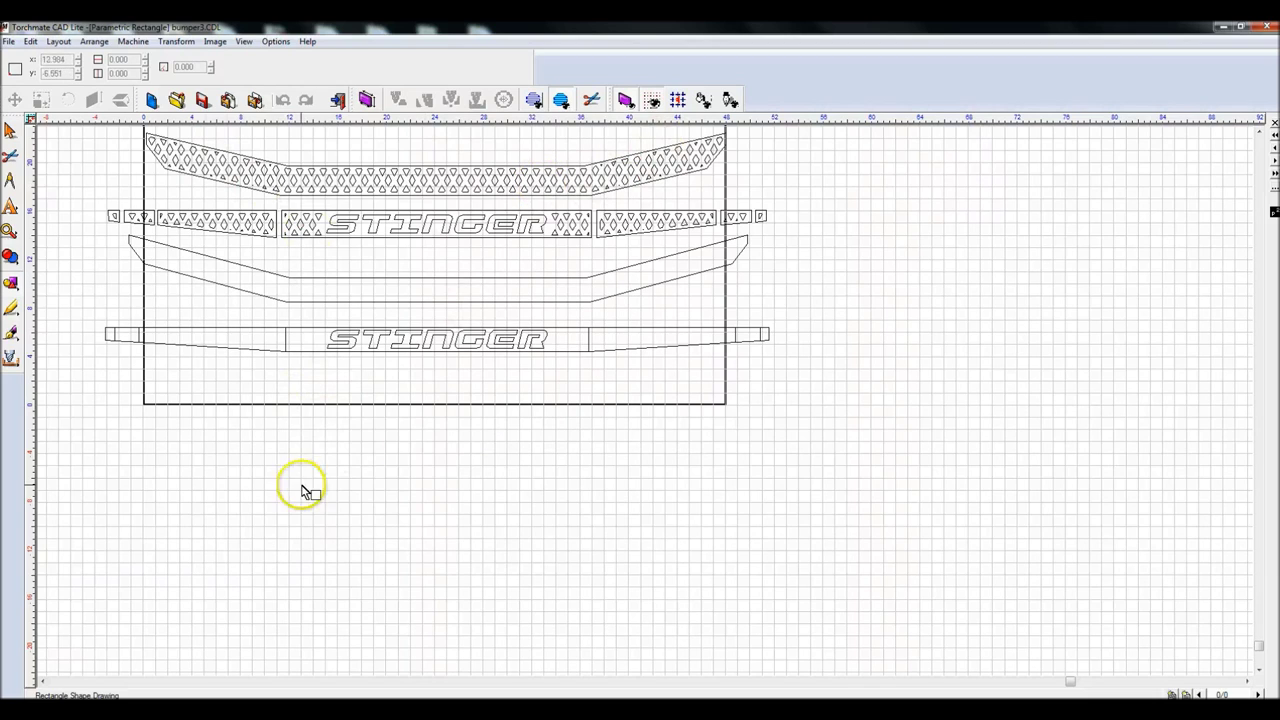
pyautogui.moveTo(384, 381); pyautogui.dragTo(389, 632)
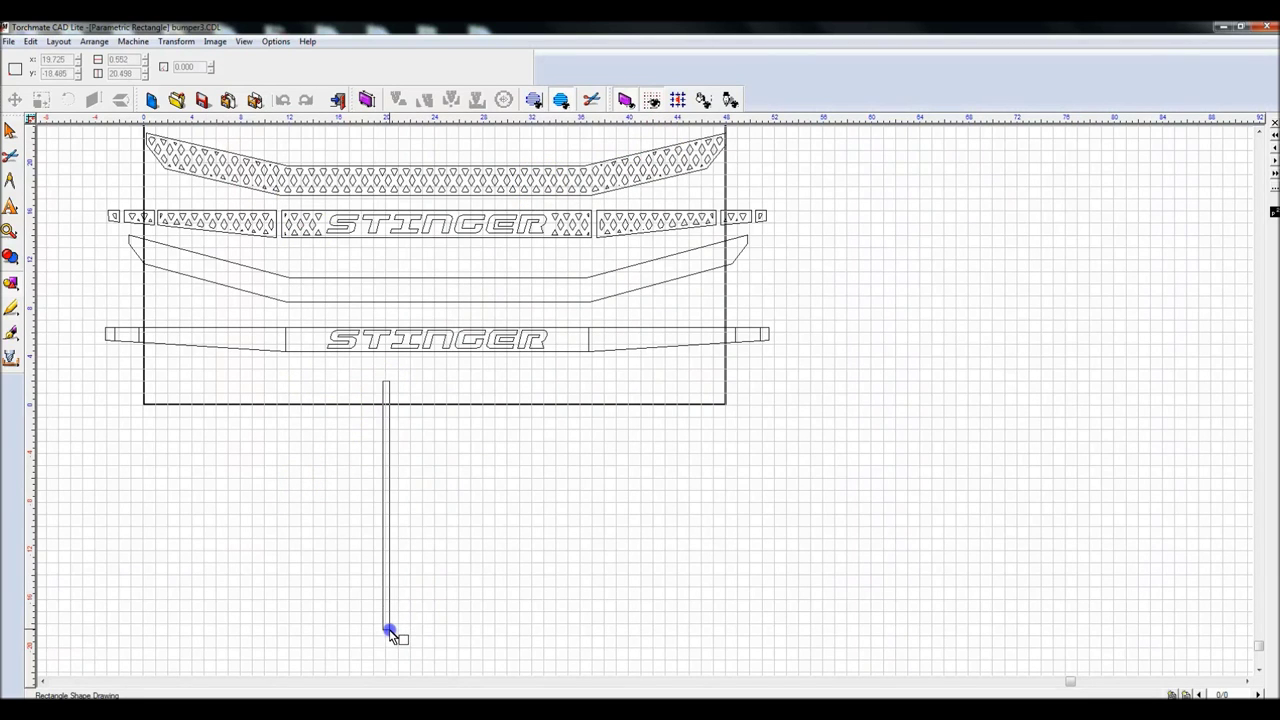
pyautogui.moveTo(389, 632); pyautogui.dragTo(389, 632)
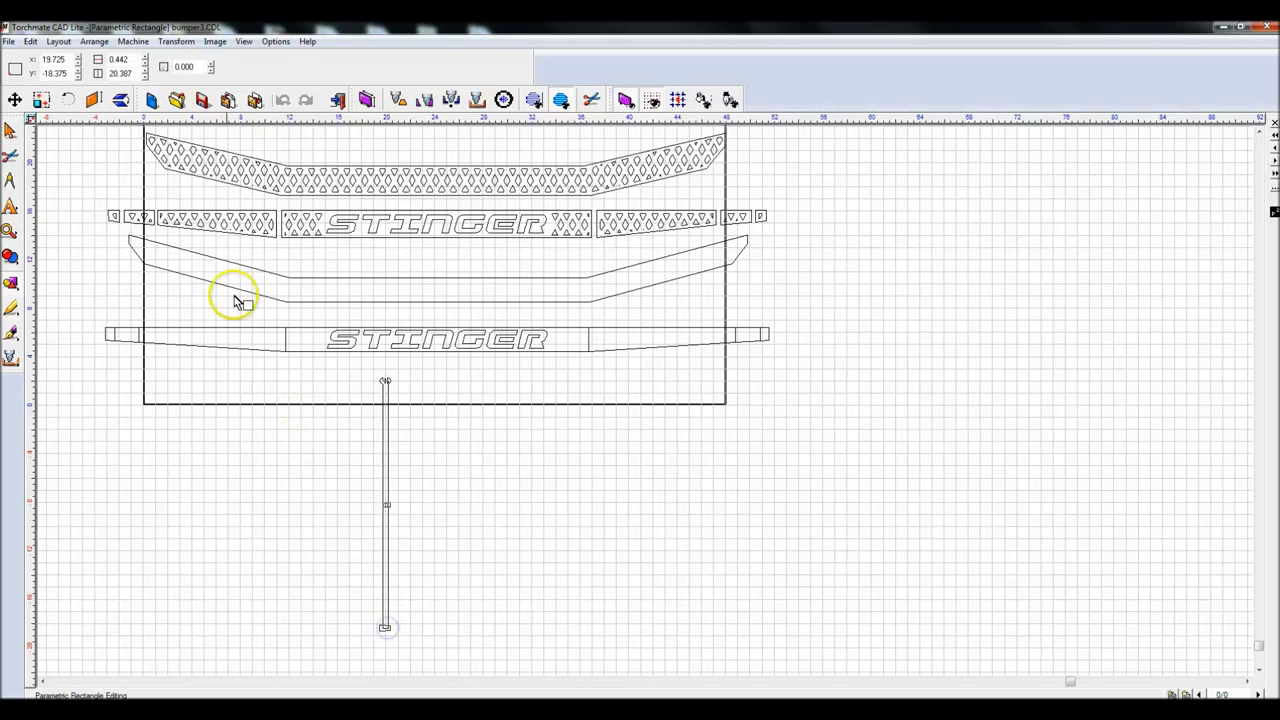
pyautogui.click(10, 130)
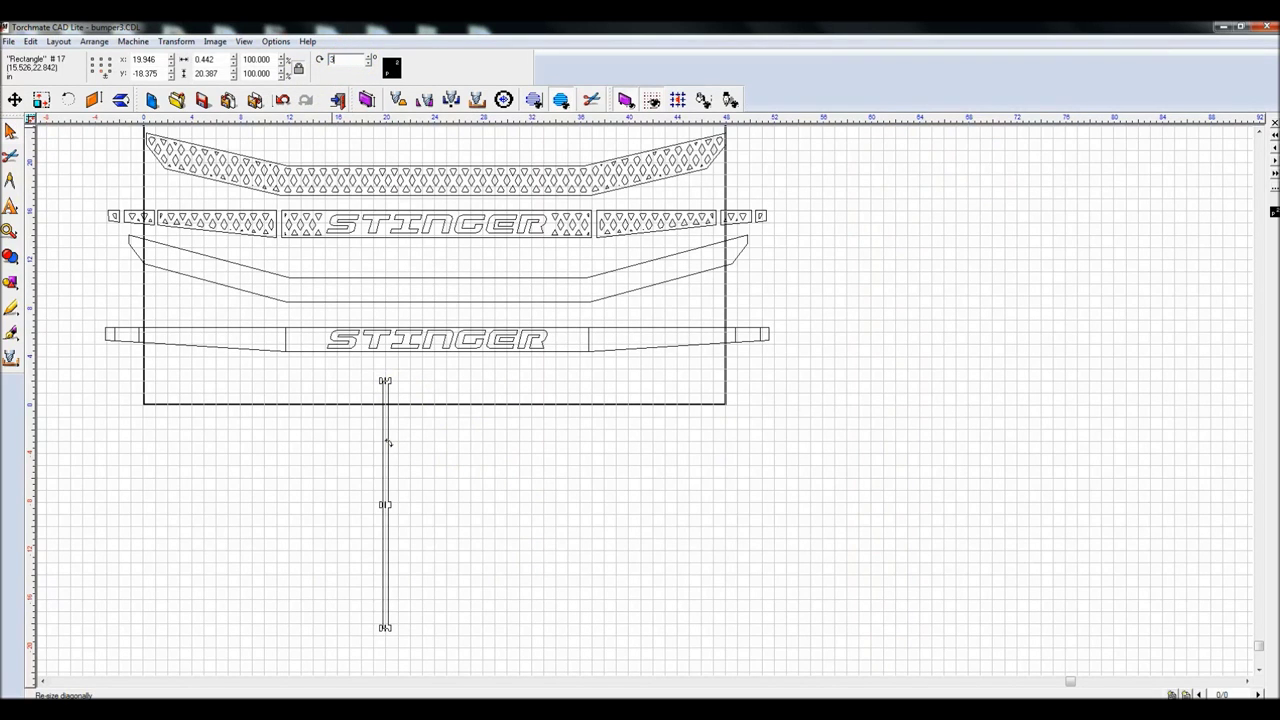
pyautogui.press('Return')
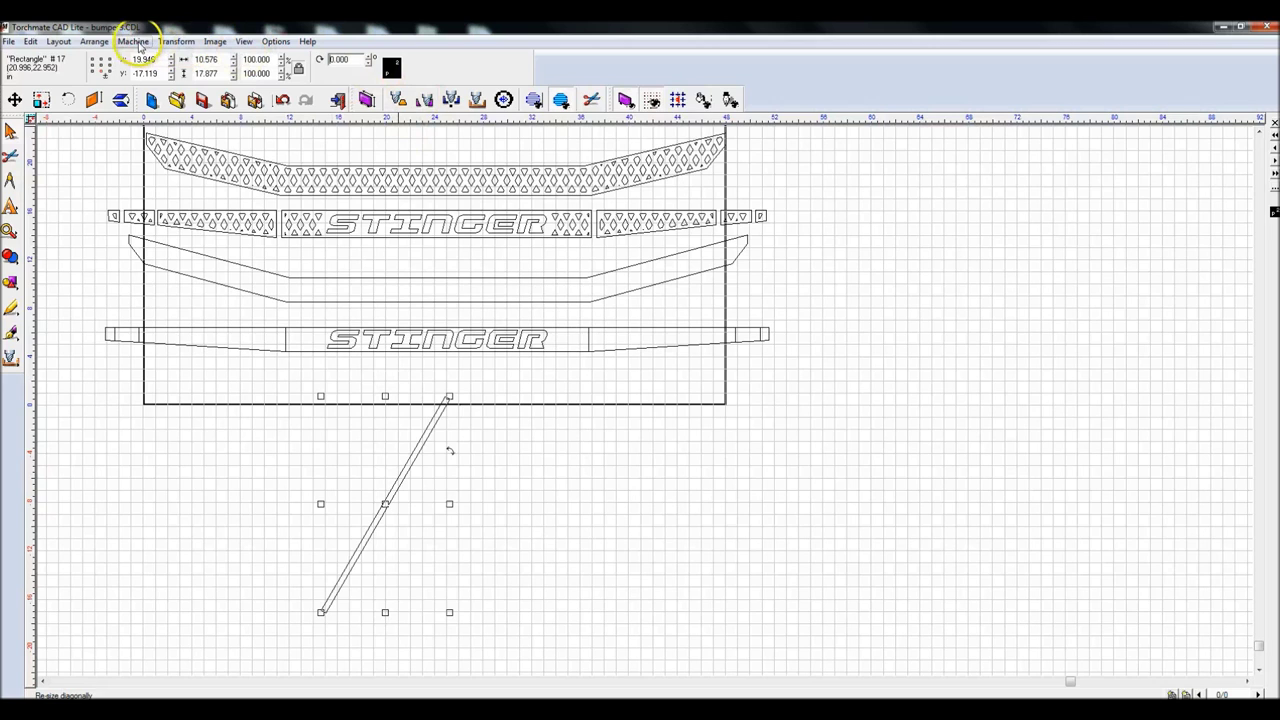
# Step: Set up a horizontal row array of the slanted bar, adjust its spin value, and add four copies
pyautogui.click(58, 41)
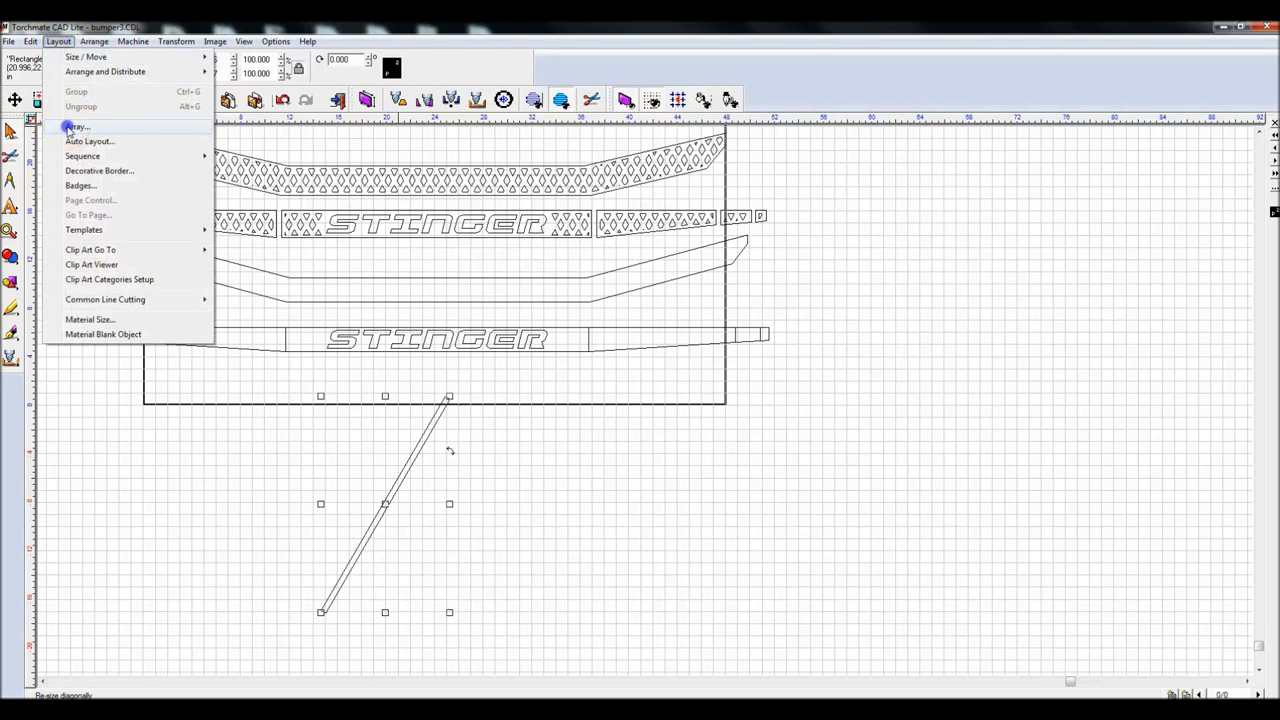
pyautogui.click(69, 128)
pyautogui.click(73, 60)
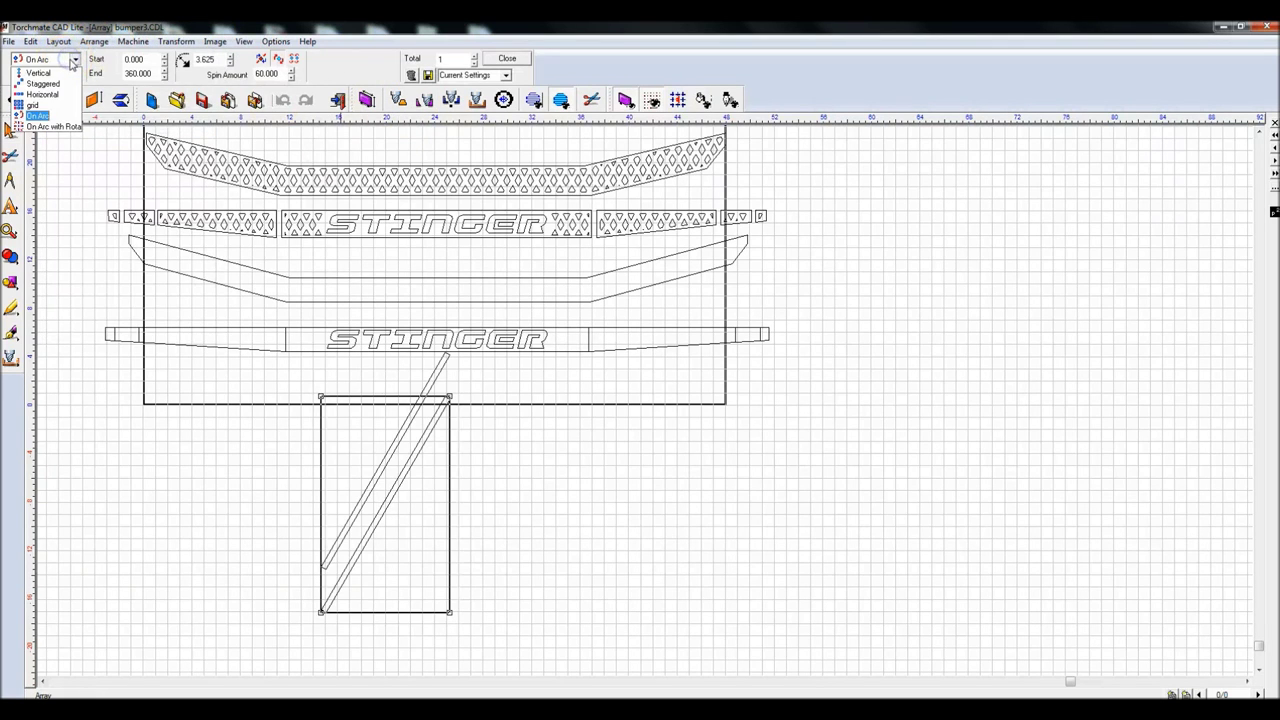
pyautogui.click(42, 94)
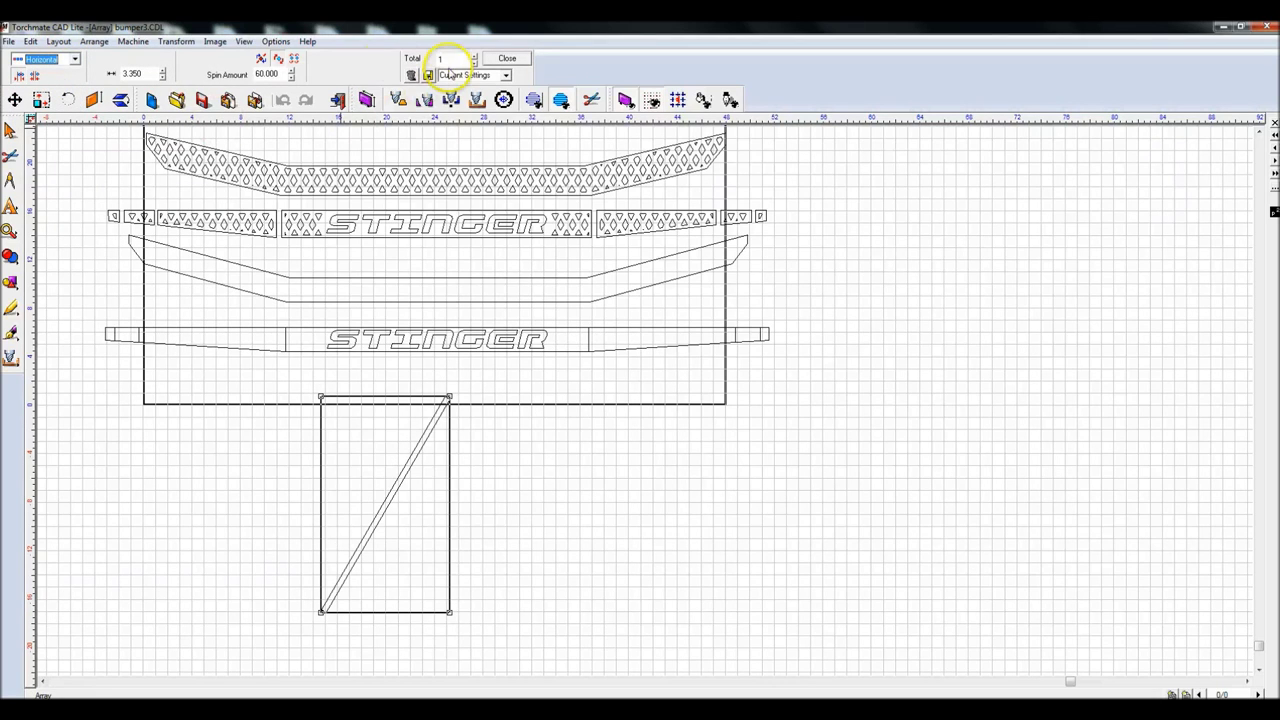
pyautogui.doubleClick(283, 73)
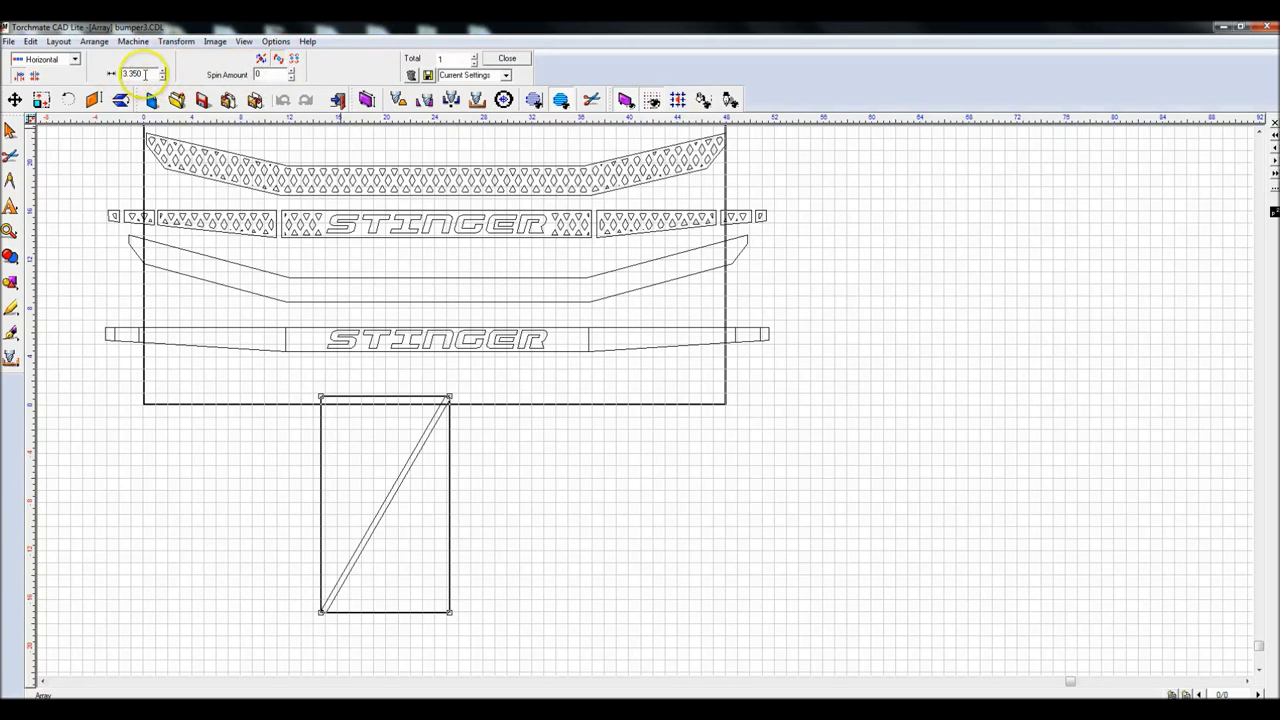
pyautogui.click(476, 56)
pyautogui.click(476, 56)
pyautogui.click(476, 56)
pyautogui.click(476, 56)
pyautogui.click(476, 56)
pyautogui.click(476, 56)
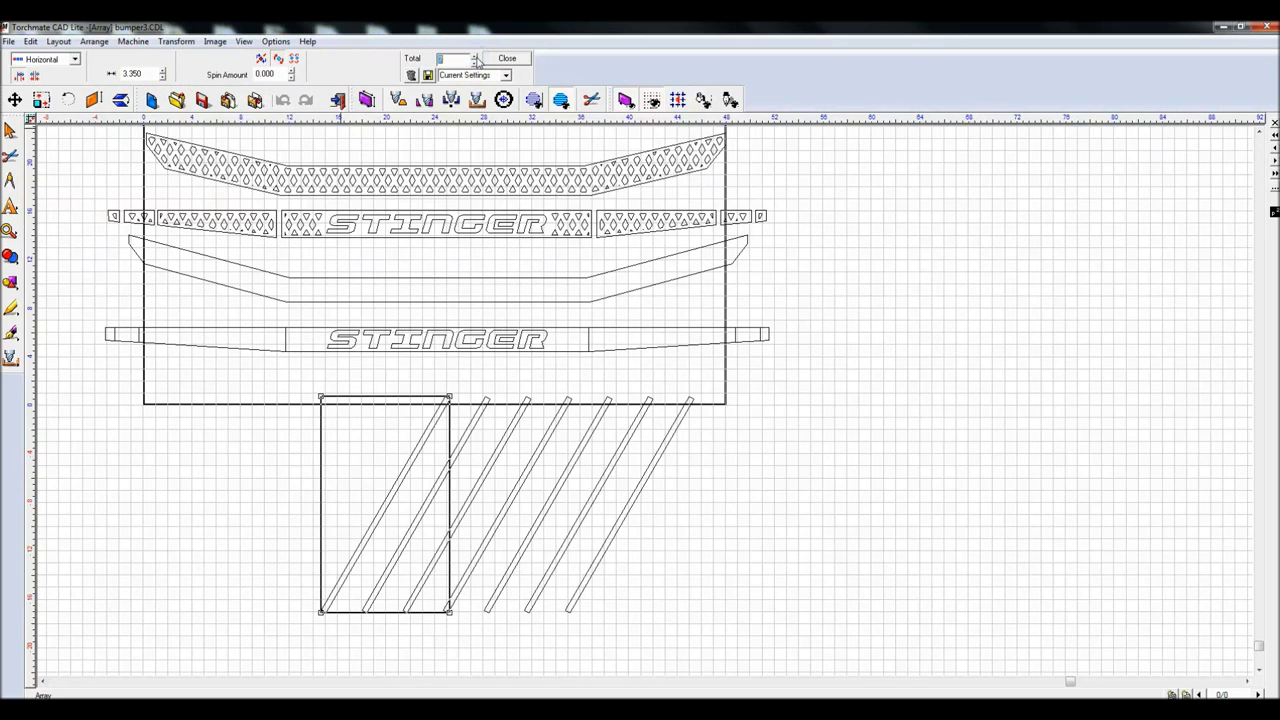
# Step: Tighten the spacing between bar copies, adjust the copy count, and finish the array
pyautogui.click(163, 77)
pyautogui.click(163, 77)
pyautogui.click(163, 77)
pyautogui.click(163, 77)
pyautogui.click(163, 77)
pyautogui.click(163, 77)
pyautogui.click(163, 77)
pyautogui.click(164, 78)
pyautogui.click(164, 78)
pyautogui.click(164, 78)
pyautogui.click(164, 78)
pyautogui.click(164, 78)
pyautogui.click(164, 78)
pyautogui.click(164, 78)
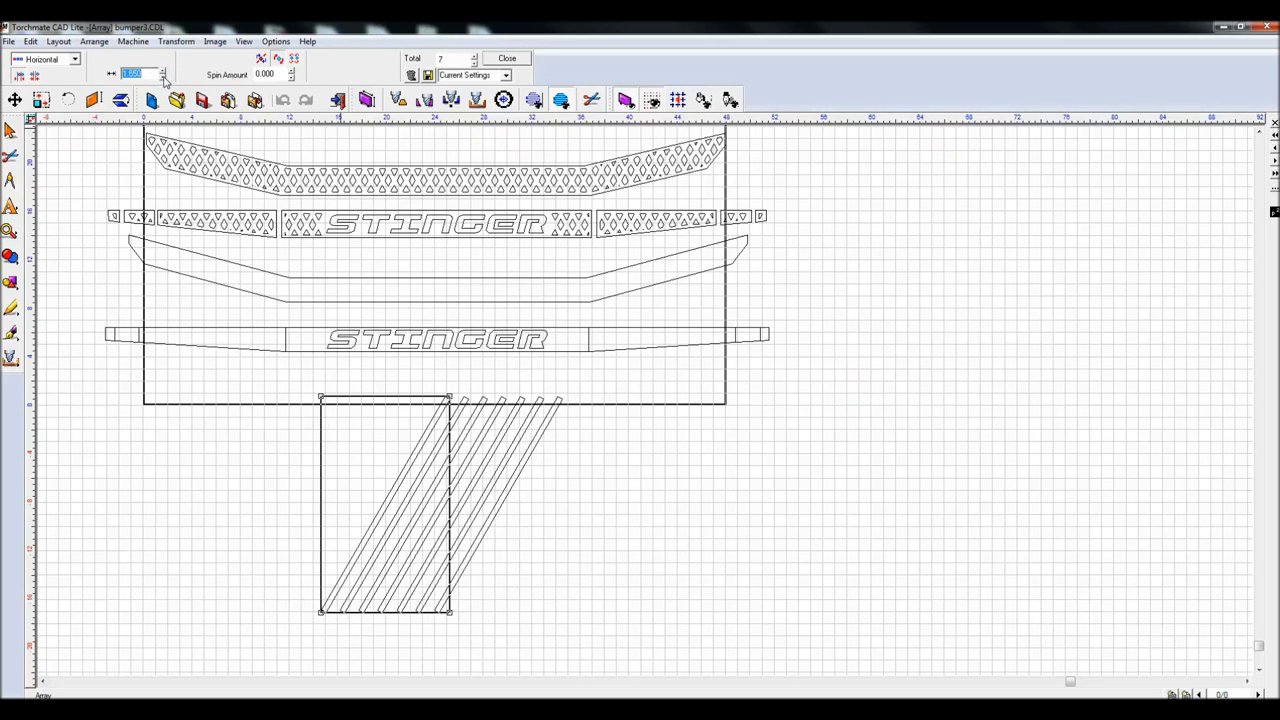
pyautogui.click(164, 78)
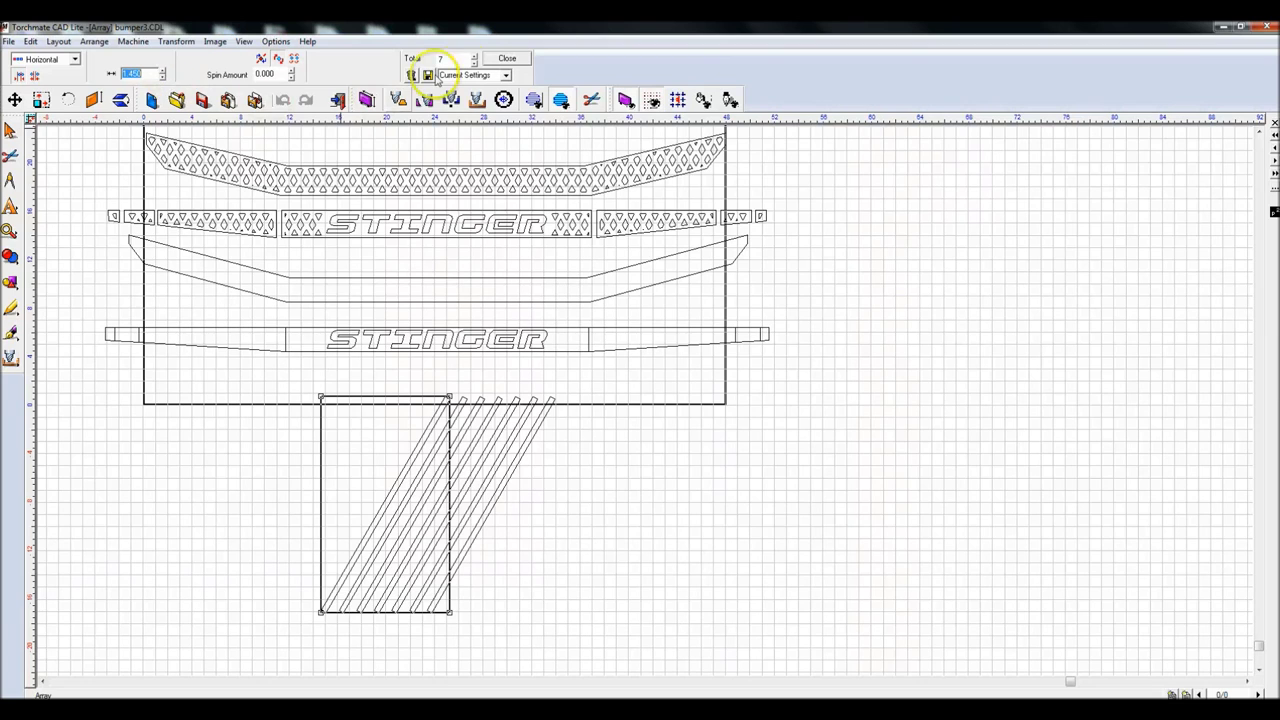
pyautogui.doubleClick(458, 59)
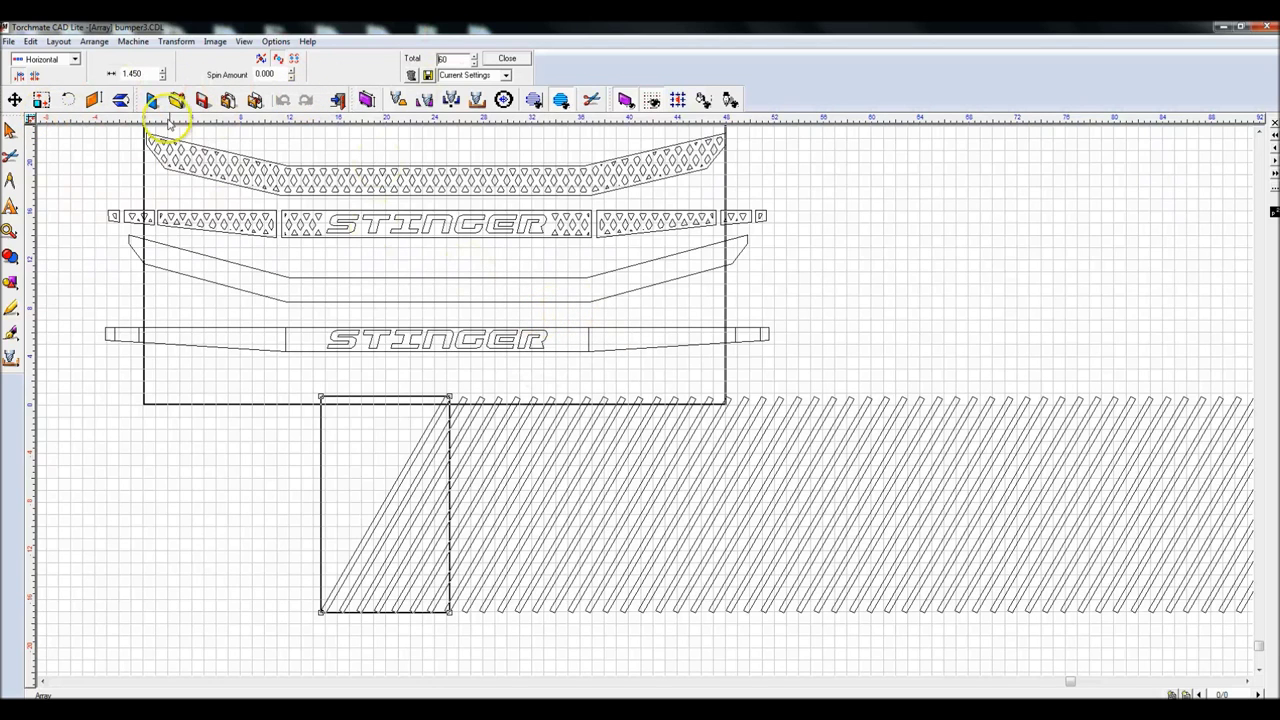
pyautogui.click(163, 76)
pyautogui.click(164, 78)
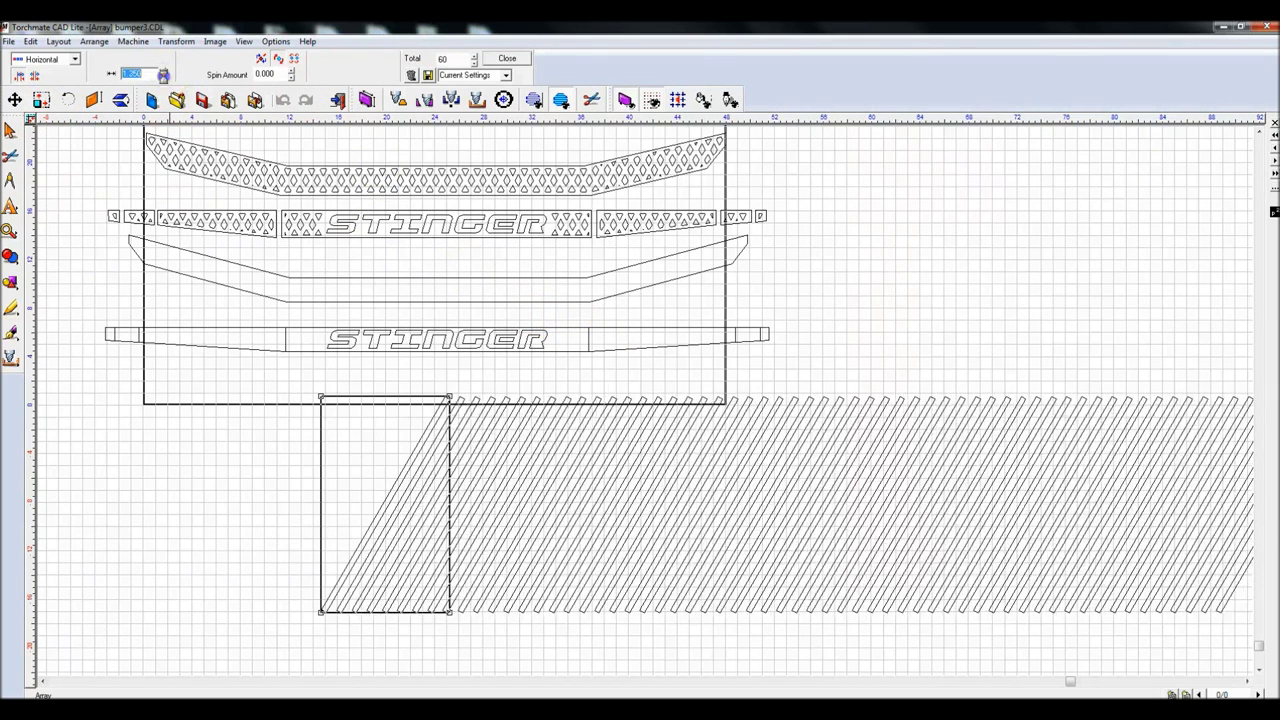
pyautogui.click(507, 59)
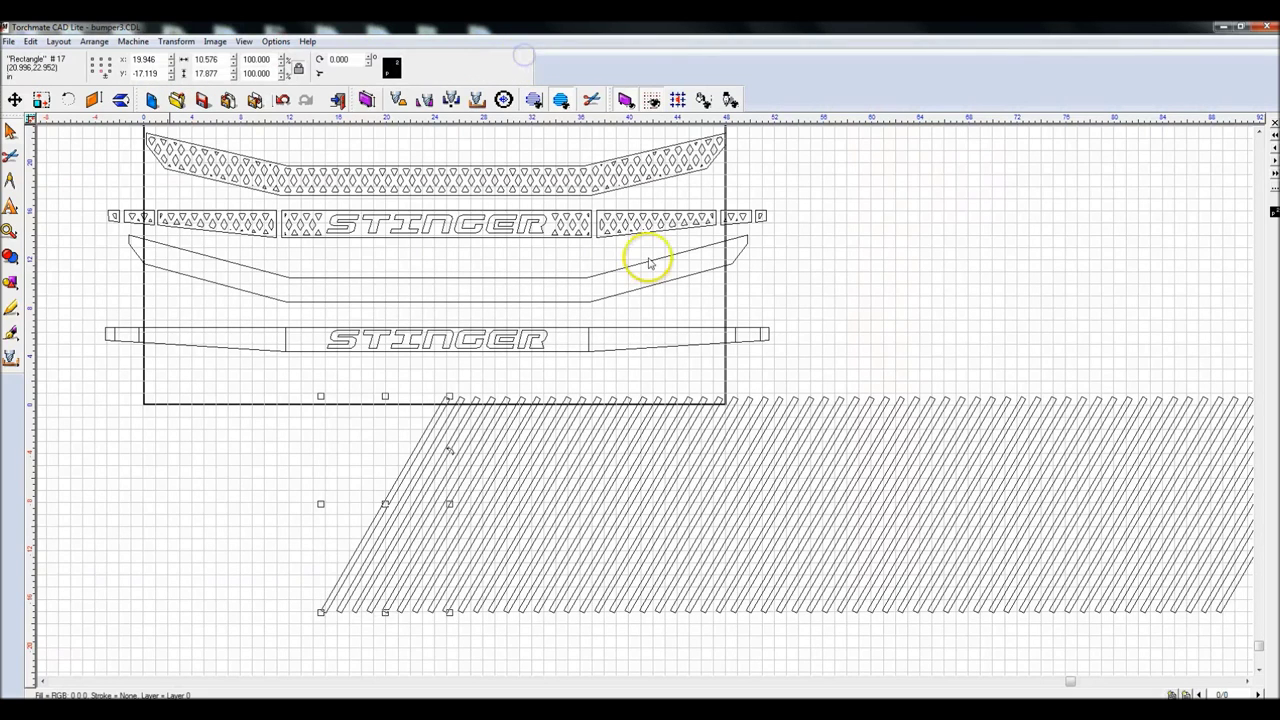
# Step: Move the finished slanted-bar array beneath the bumper drawing
pyautogui.click(463, 457)
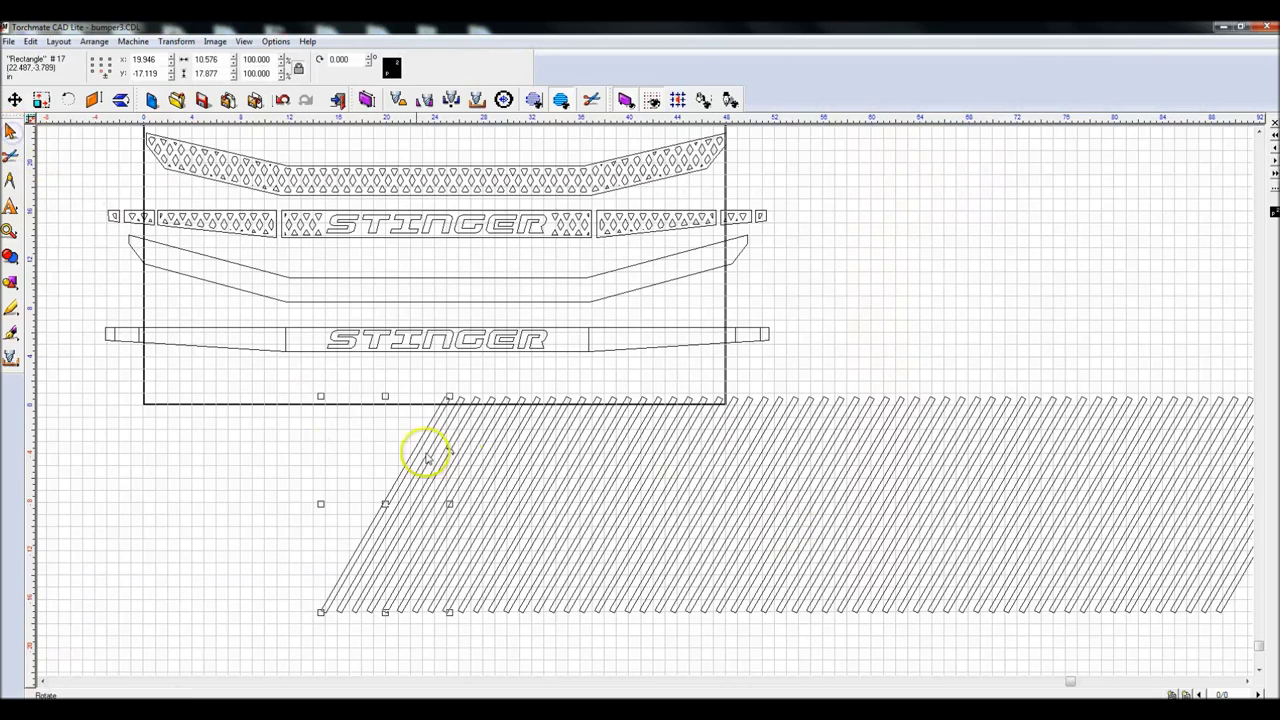
pyautogui.scroll(-2, 829, 423)
pyautogui.moveTo(612, 360); pyautogui.dragTo(1207, 548)
pyautogui.moveTo(897, 437); pyautogui.dragTo(582, 447)
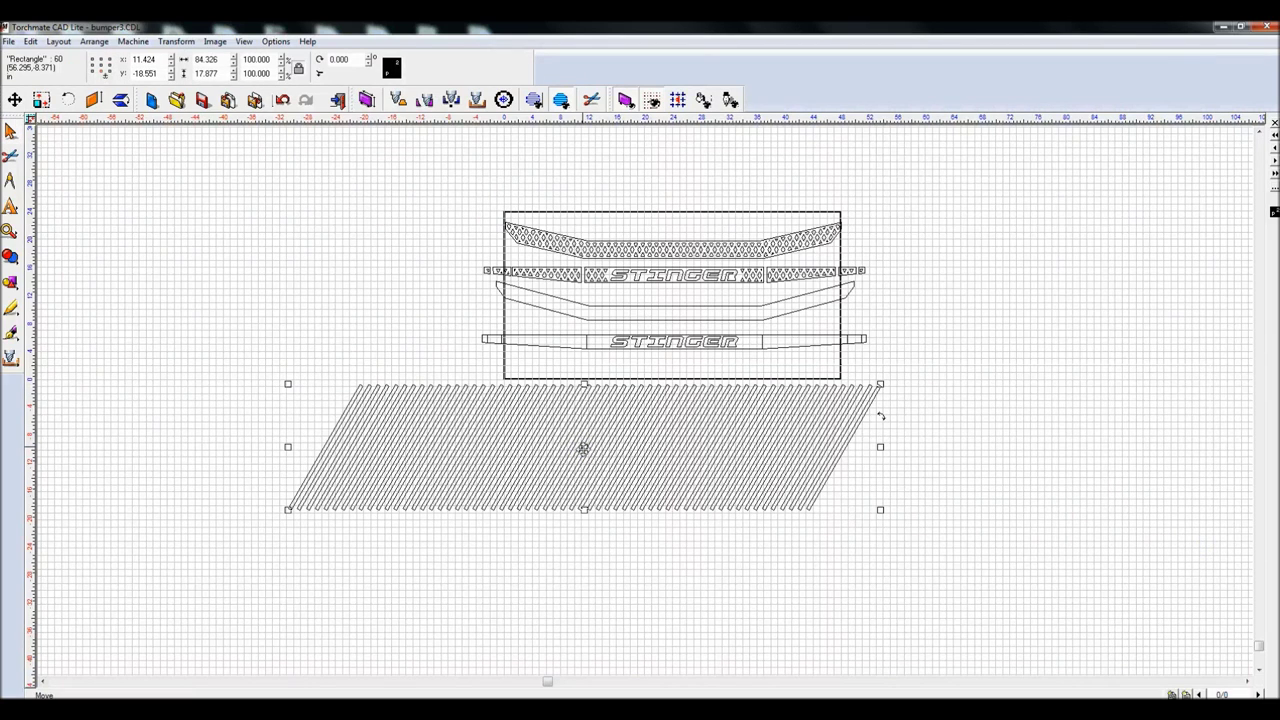
# Step: Reselect the stripe array, duplicate it with Ctrl+D, and drag the copy up onto the bumper outline
pyautogui.click(380, 554)
pyautogui.click(400, 463)
pyautogui.click(425, 572)
pyautogui.click(735, 480)
pyautogui.click(729, 574)
pyautogui.click(697, 470)
pyautogui.click(471, 581)
pyautogui.moveTo(266, 372)
pyautogui.mouseDown()
pyautogui.moveTo(846, 571)
pyautogui.moveTo(910, 580)
pyautogui.mouseUp()
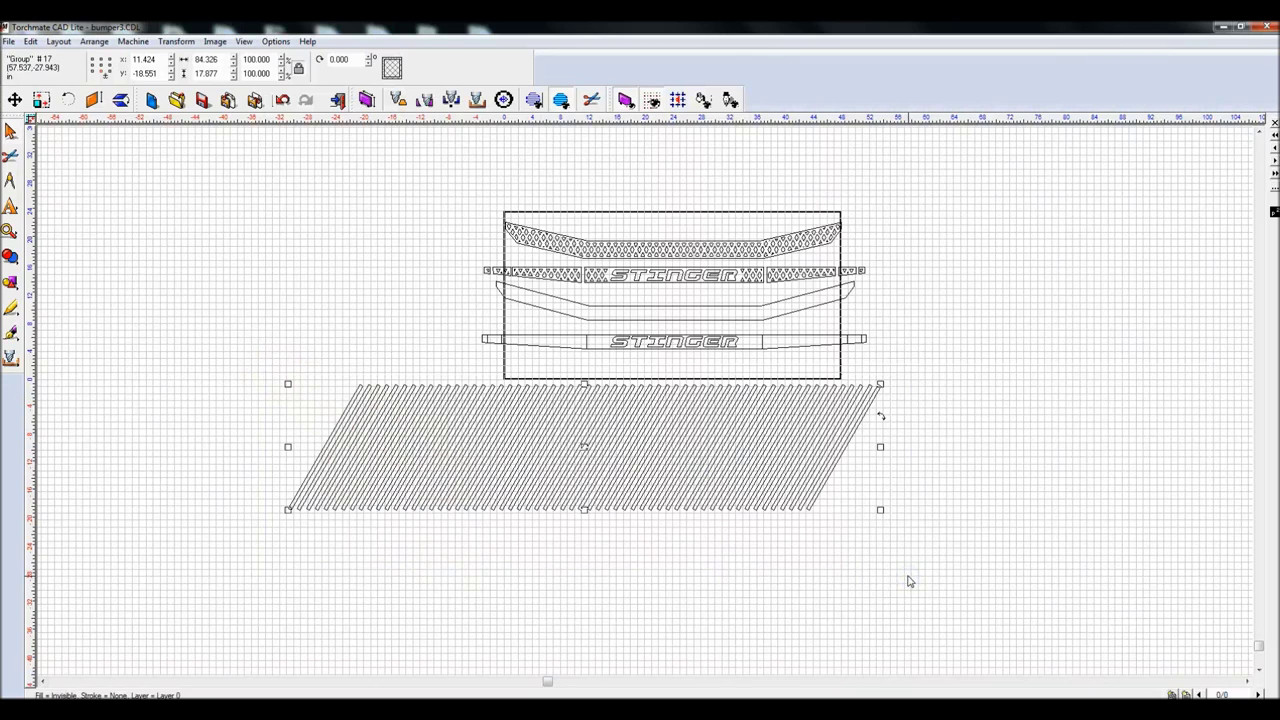
pyautogui.hotkey('ctrl', 'd')
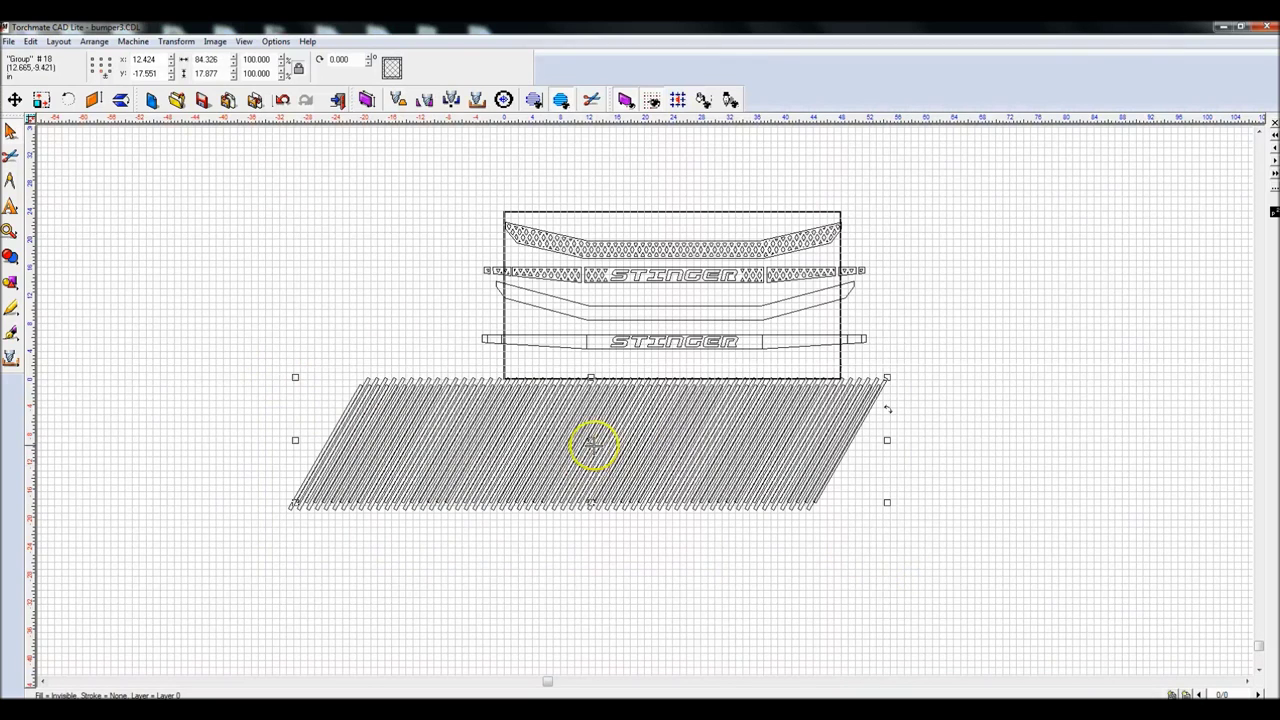
pyautogui.moveTo(593, 444); pyautogui.dragTo(353, 287)
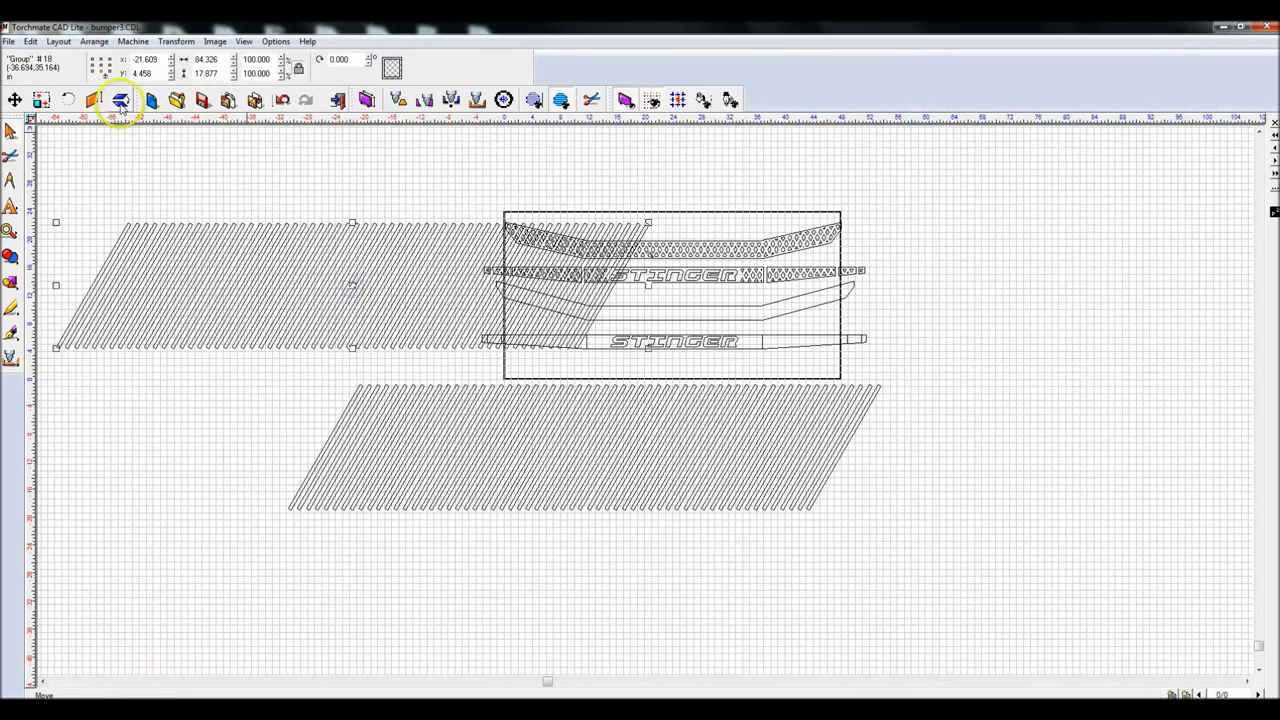
# Step: Mirror the stripe copy, add the lower array, and centre both arrays into a diamond crosshatch
pyautogui.click(121, 101)
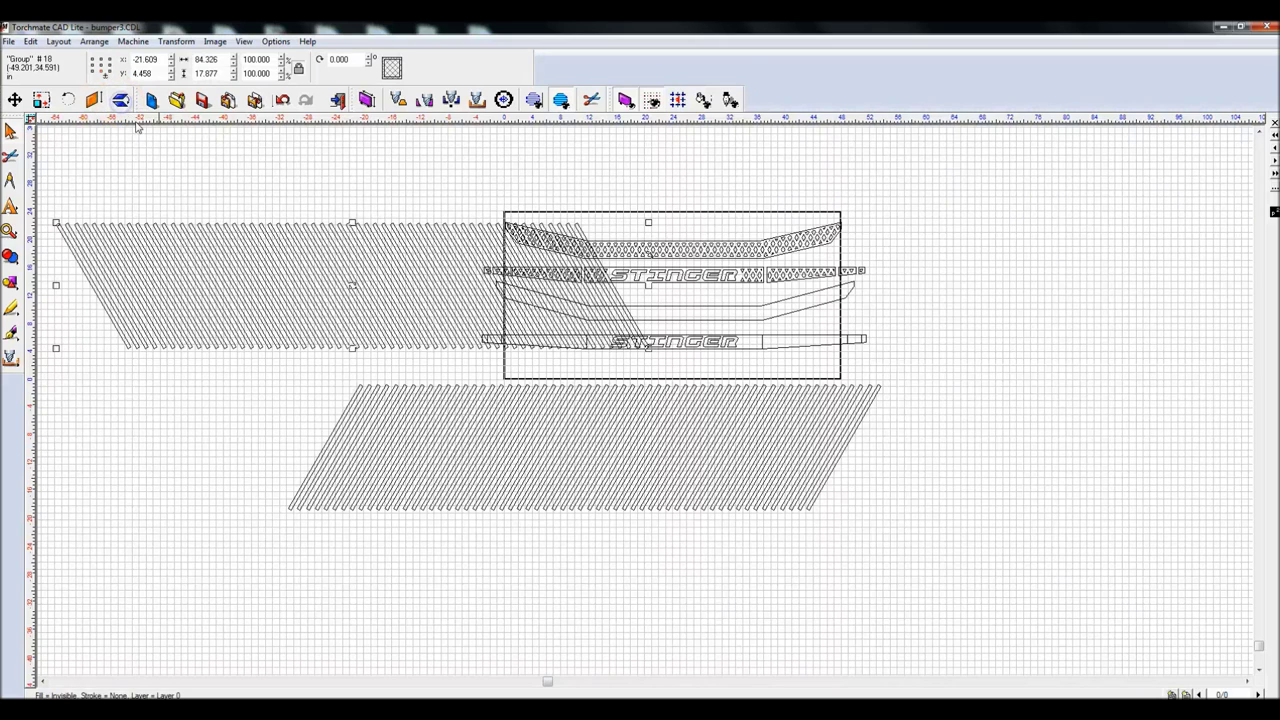
pyautogui.keyDown('shift'); pyautogui.click(418, 426); pyautogui.keyUp('shift')
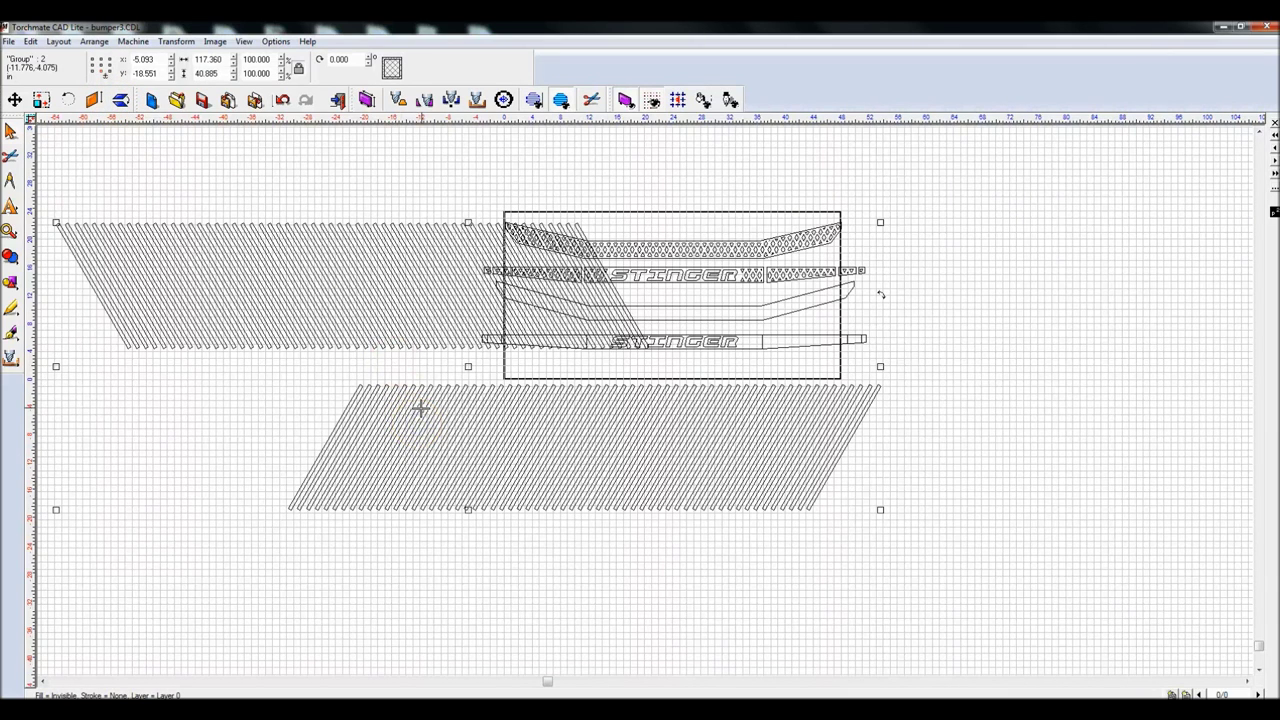
pyautogui.press('c')
pyautogui.press('e')
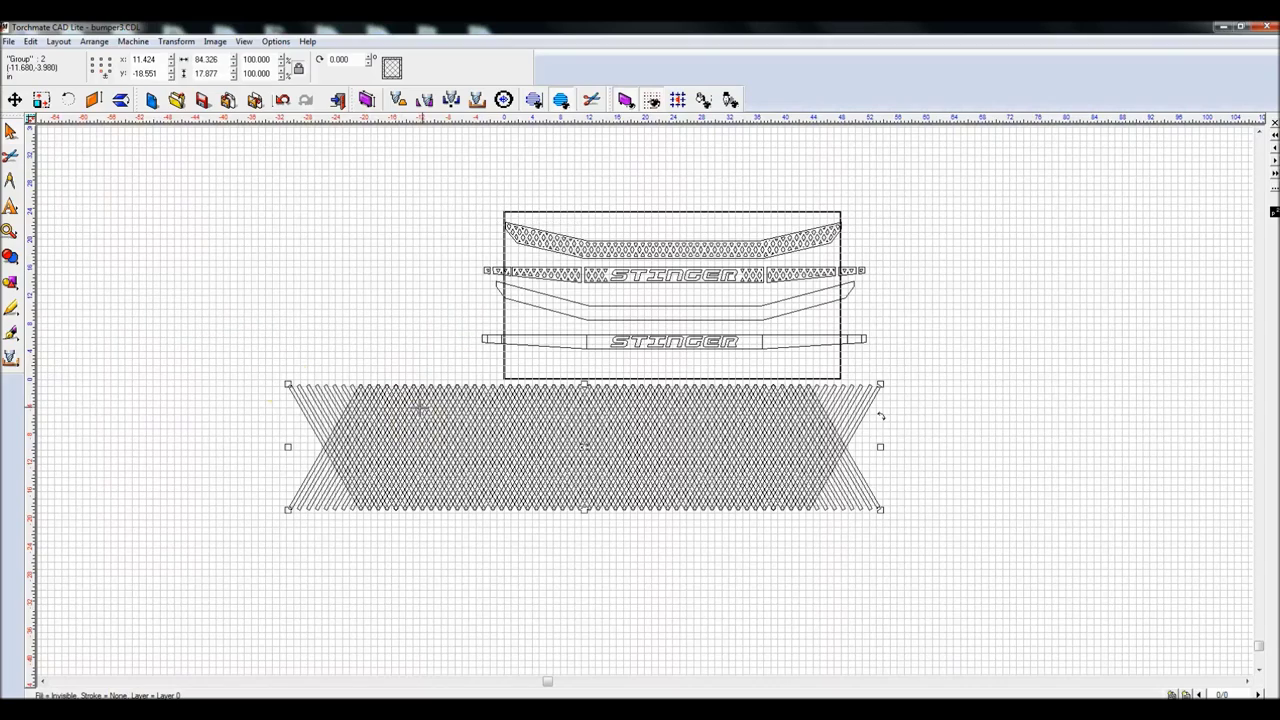
pyautogui.click(272, 342)
pyautogui.scroll(2, 400, 437)
pyautogui.scroll(1, 716, 387)
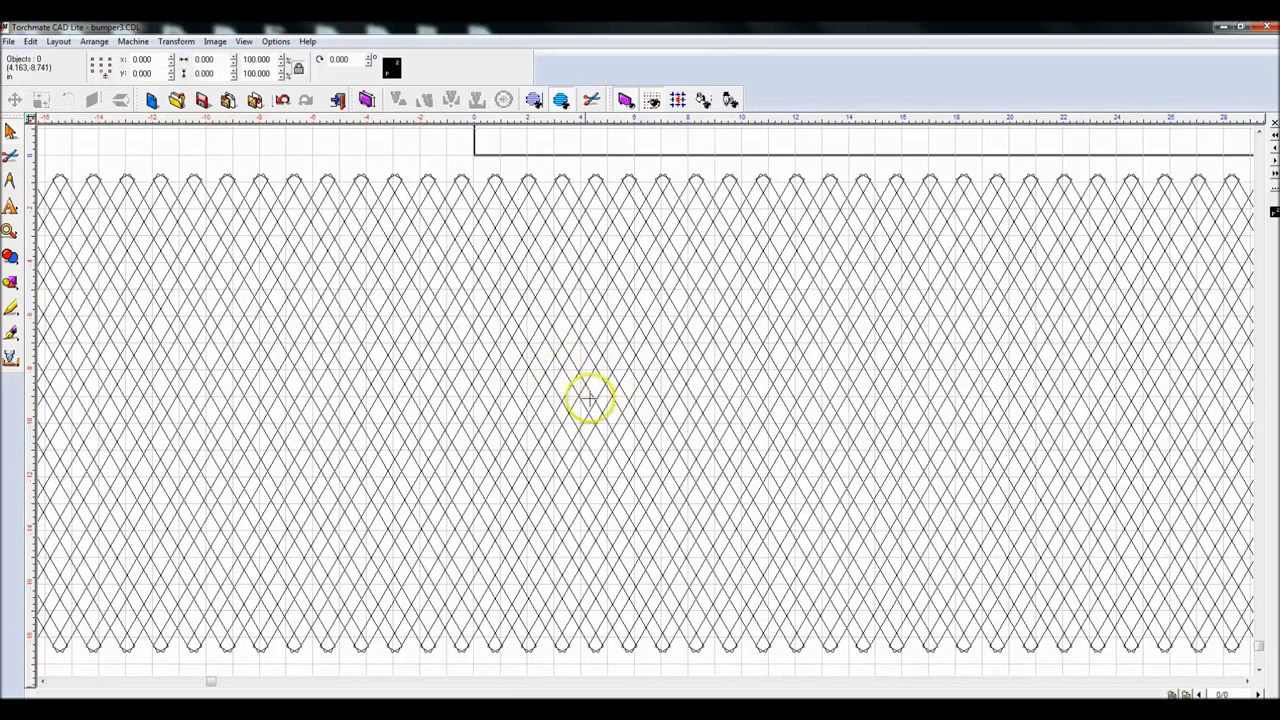
# Step: Drag one stripe array out of the crosshatch down below it as a spare
pyautogui.scroll(-3, 600, 402)
pyautogui.moveTo(232, 315); pyautogui.dragTo(1114, 551)
pyautogui.click(850, 528)
pyautogui.click(1014, 486)
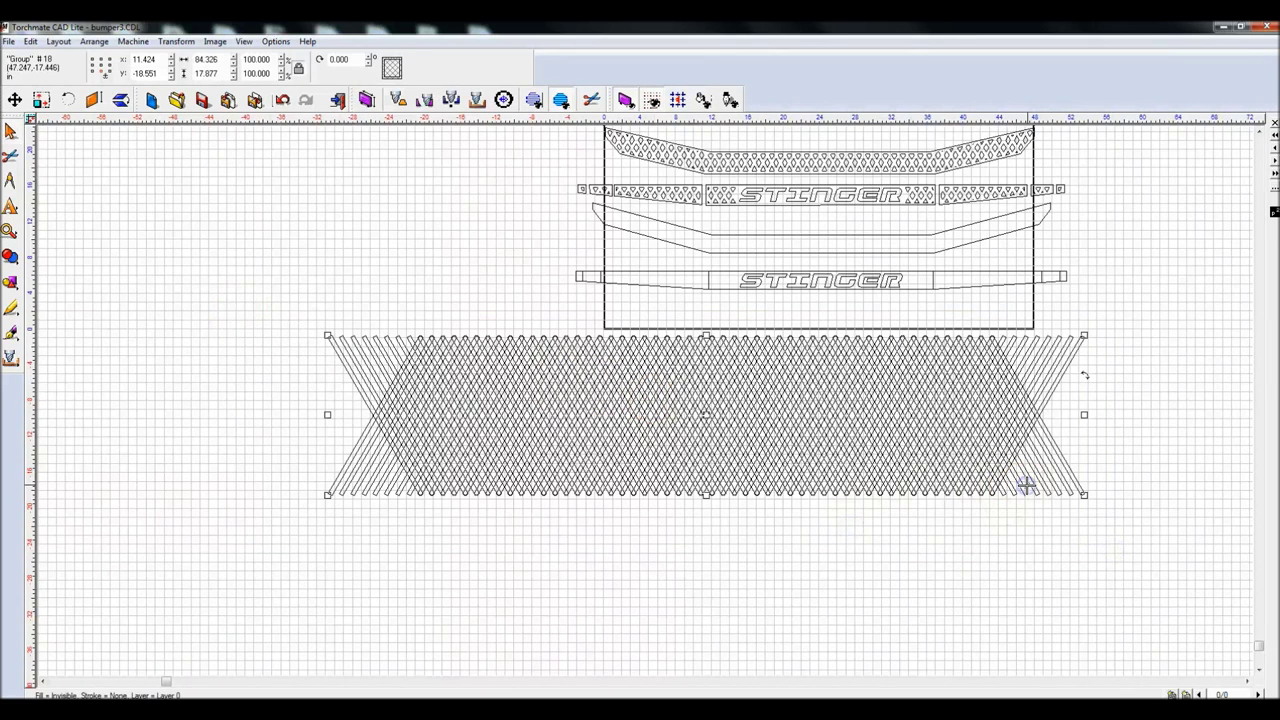
pyautogui.click(766, 414)
pyautogui.moveTo(714, 403); pyautogui.dragTo(750, 615)
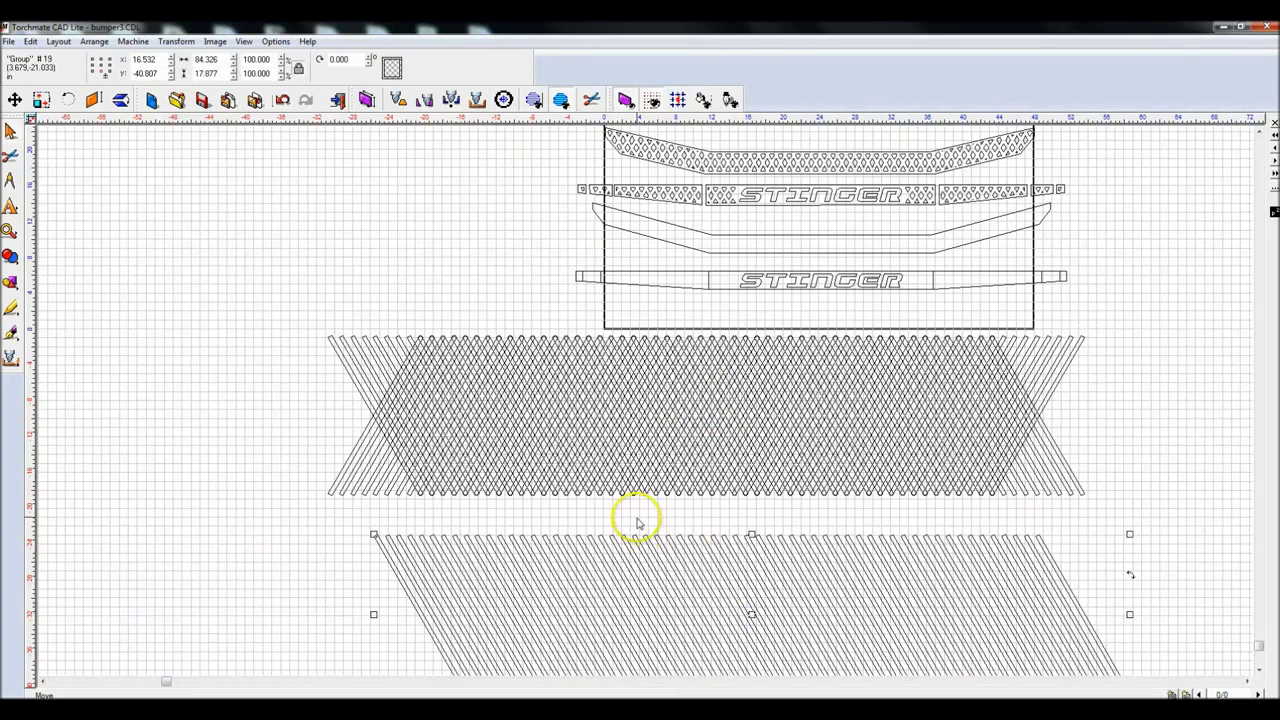
pyautogui.click(244, 336)
# Step: Weld the two crossed stripe arrays into a single diamond-mesh outline
pyautogui.moveTo(229, 309); pyautogui.dragTo(1185, 527)
pyautogui.click(10, 255)
pyautogui.click(45, 262)
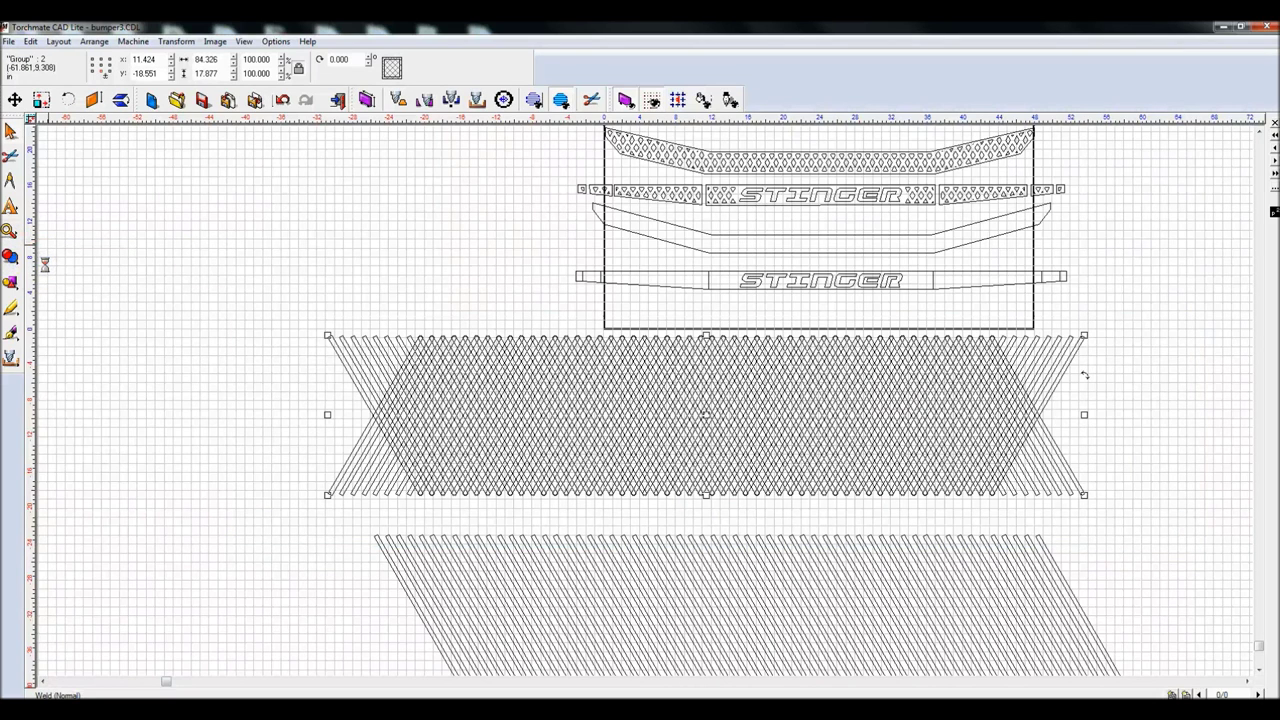
pyautogui.click(427, 376)
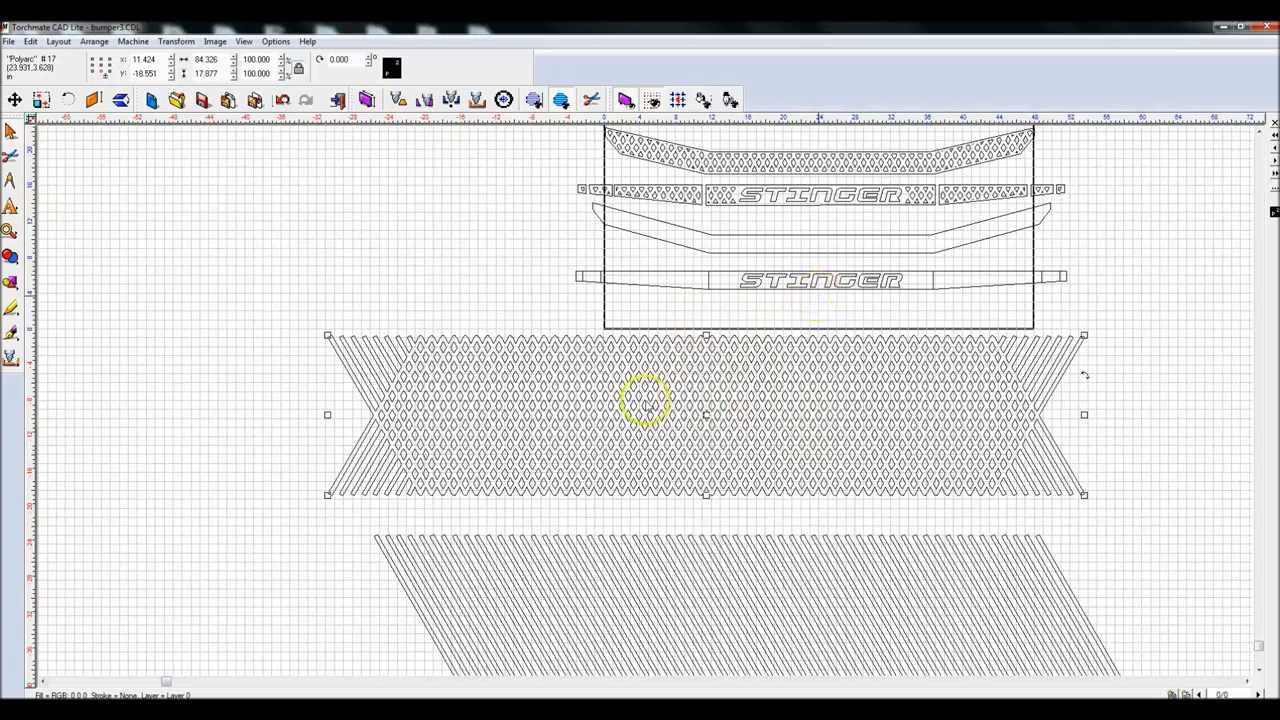
pyautogui.scroll(4, 645, 400)
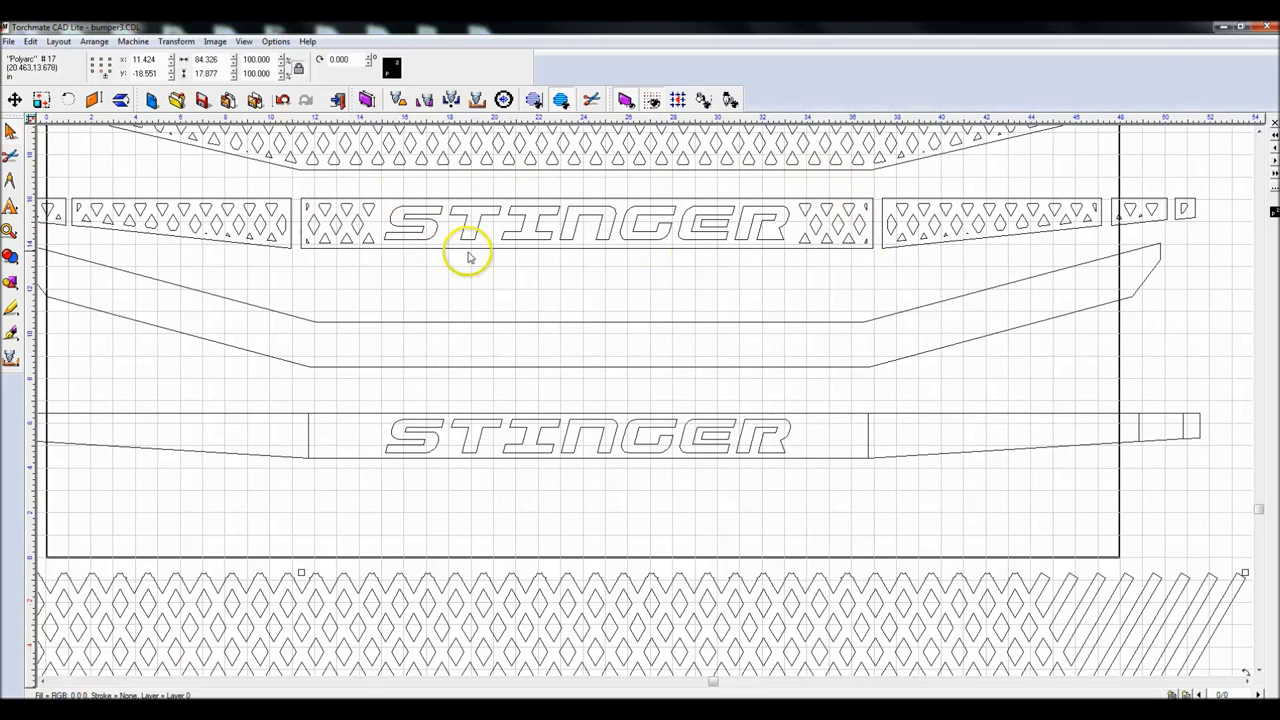
# Step: Clear the selection and select the middle bumper bar polyarc outline
pyautogui.press('Escape')
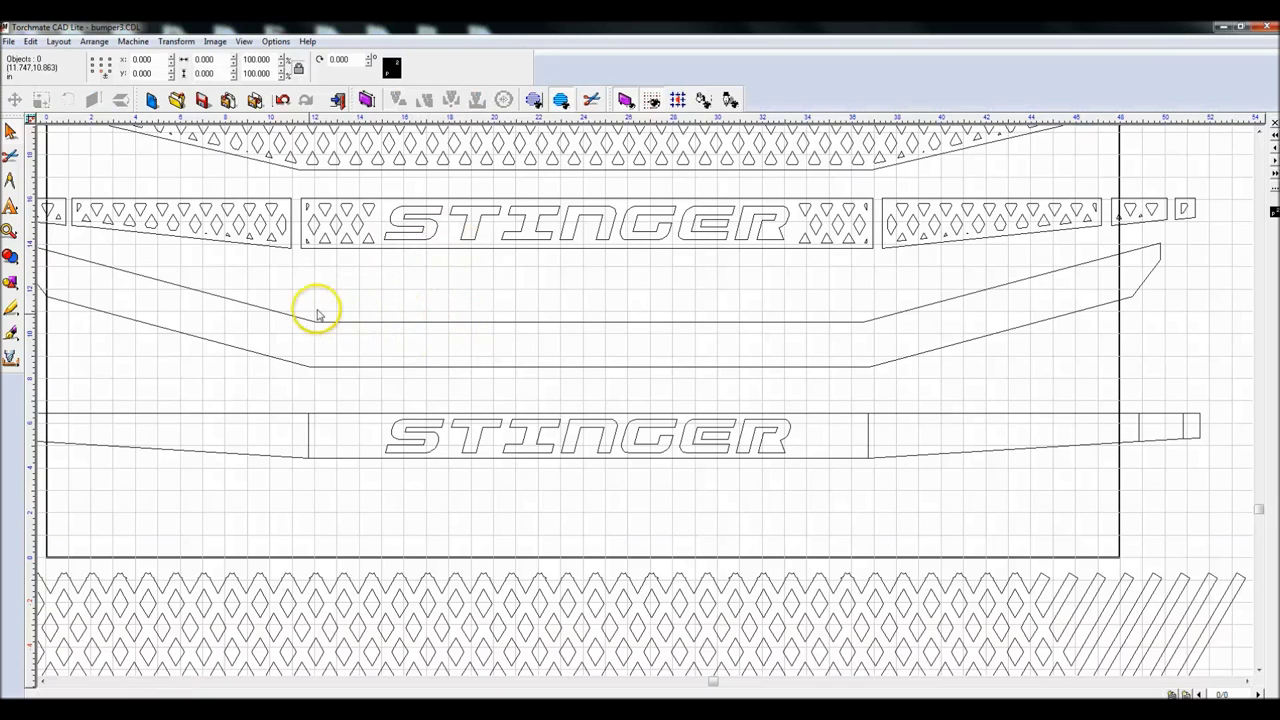
pyautogui.click(401, 314)
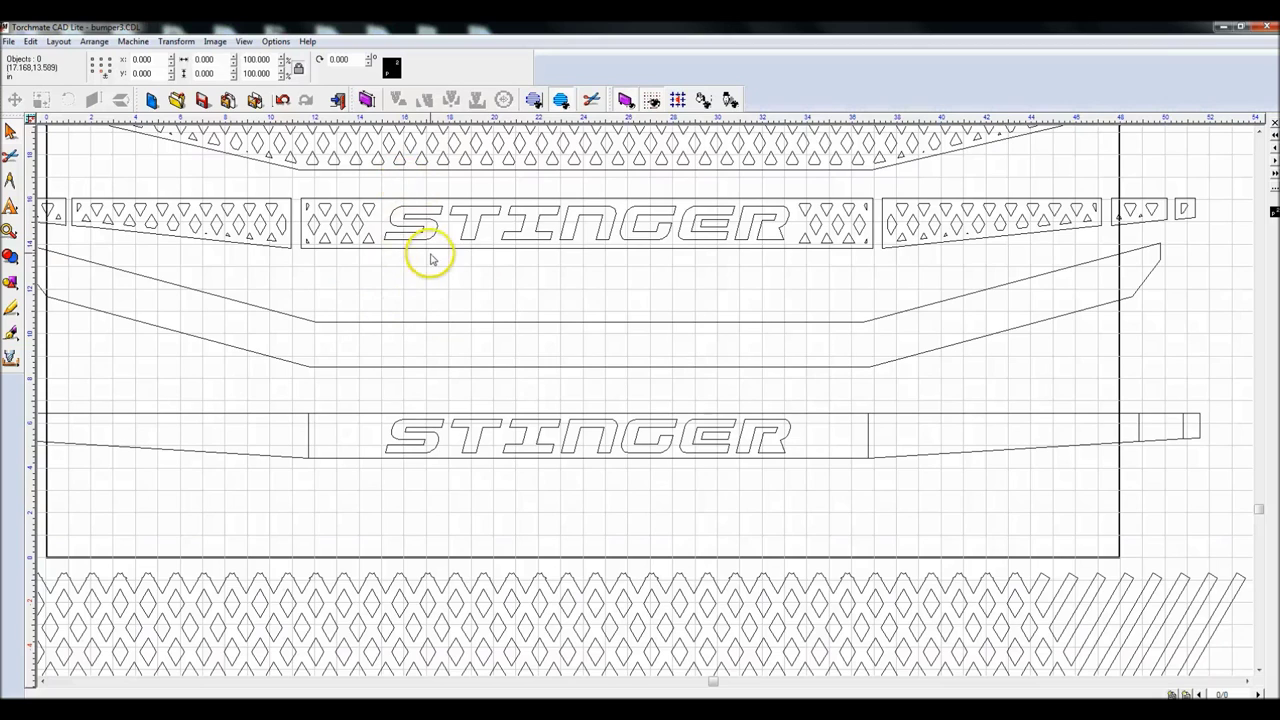
pyautogui.click(388, 322)
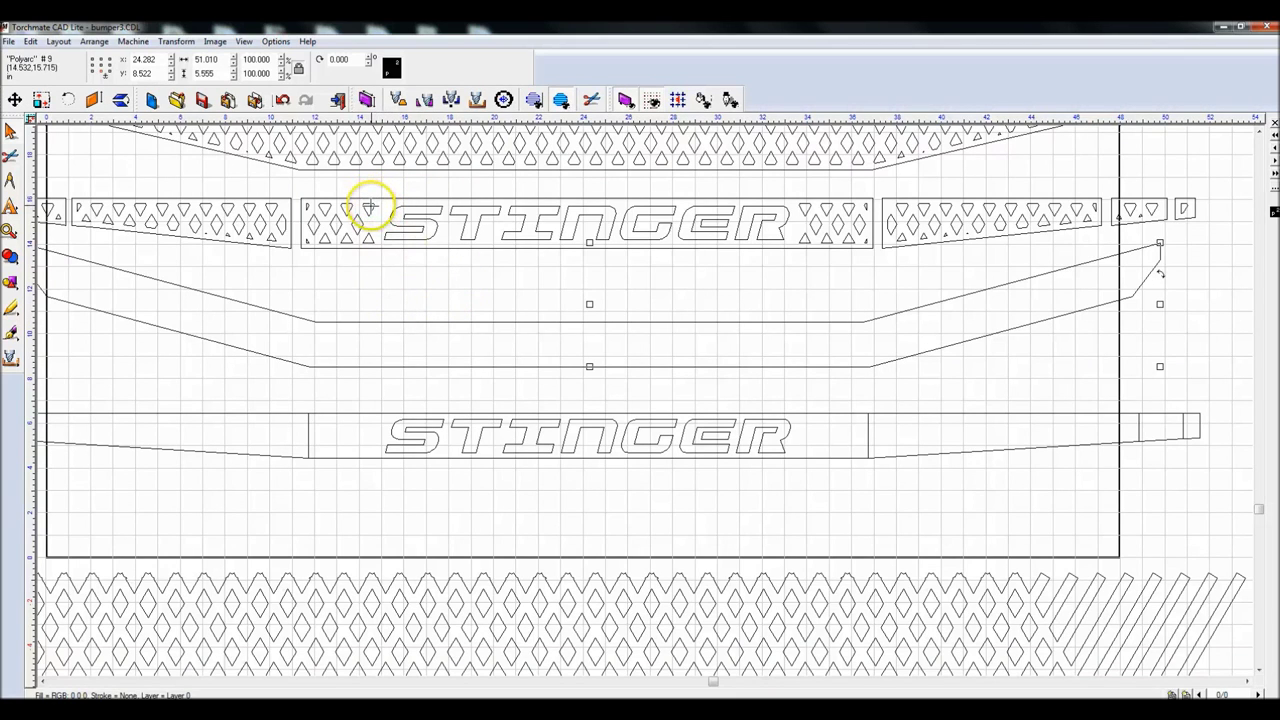
pyautogui.click(130, 43)
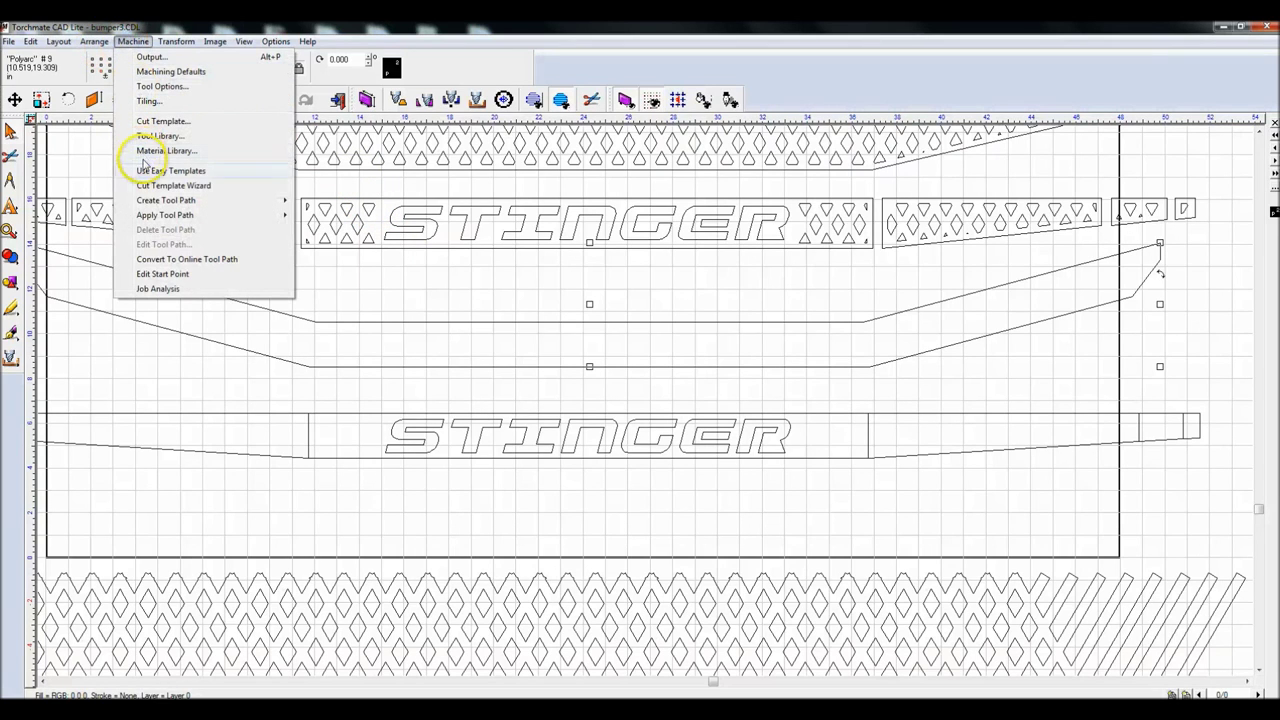
# Step: Create a female tool path and bring up the Tools Library from the Basic Cut tool setting
pyautogui.moveTo(162, 206)
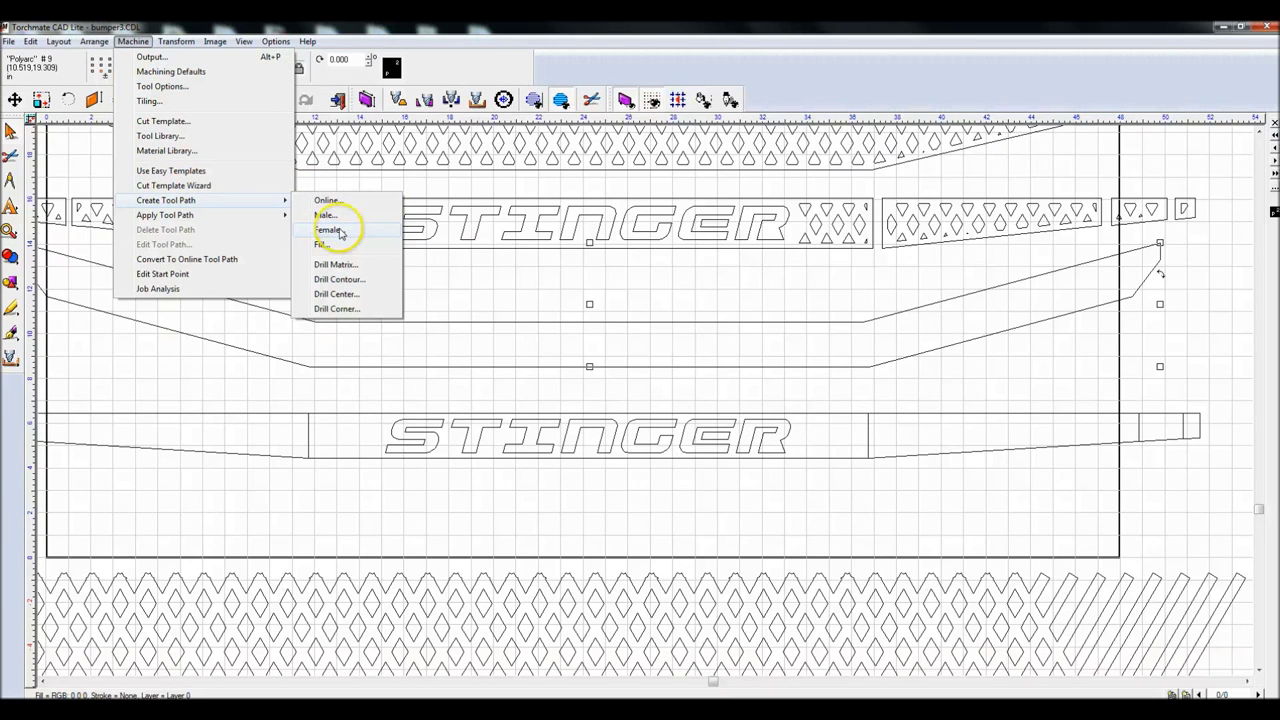
pyautogui.click(328, 230)
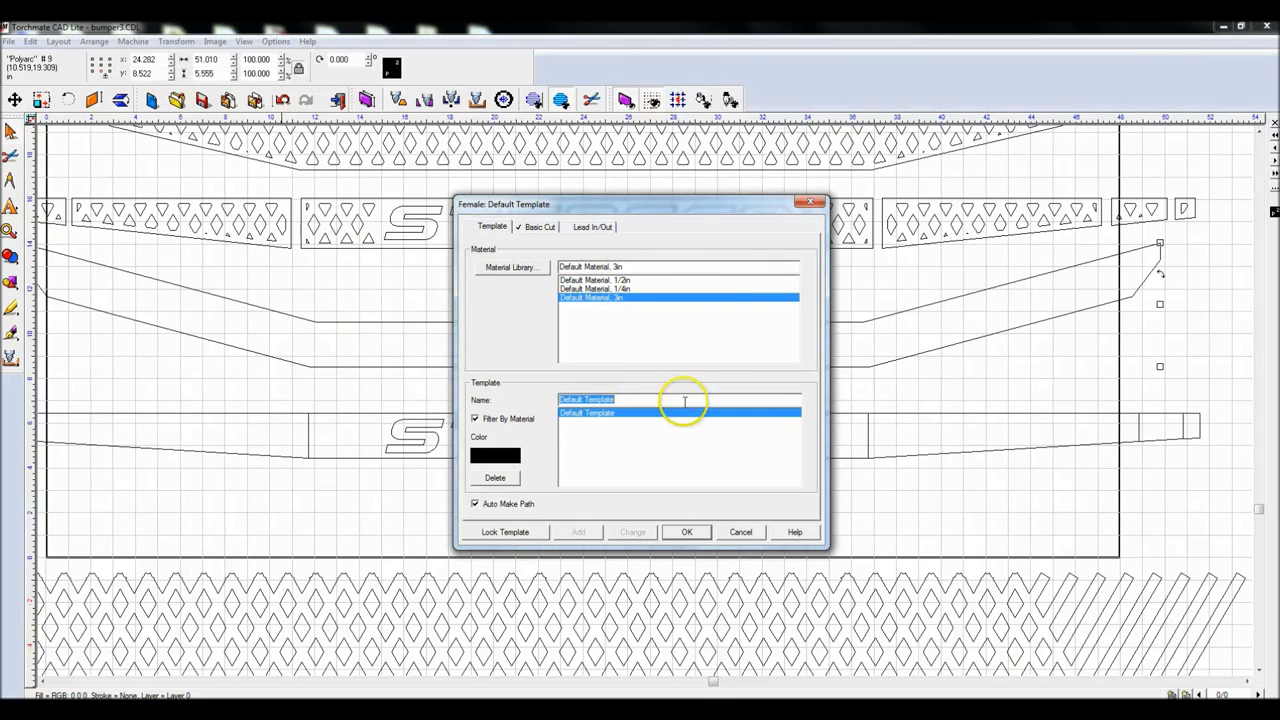
pyautogui.click(532, 227)
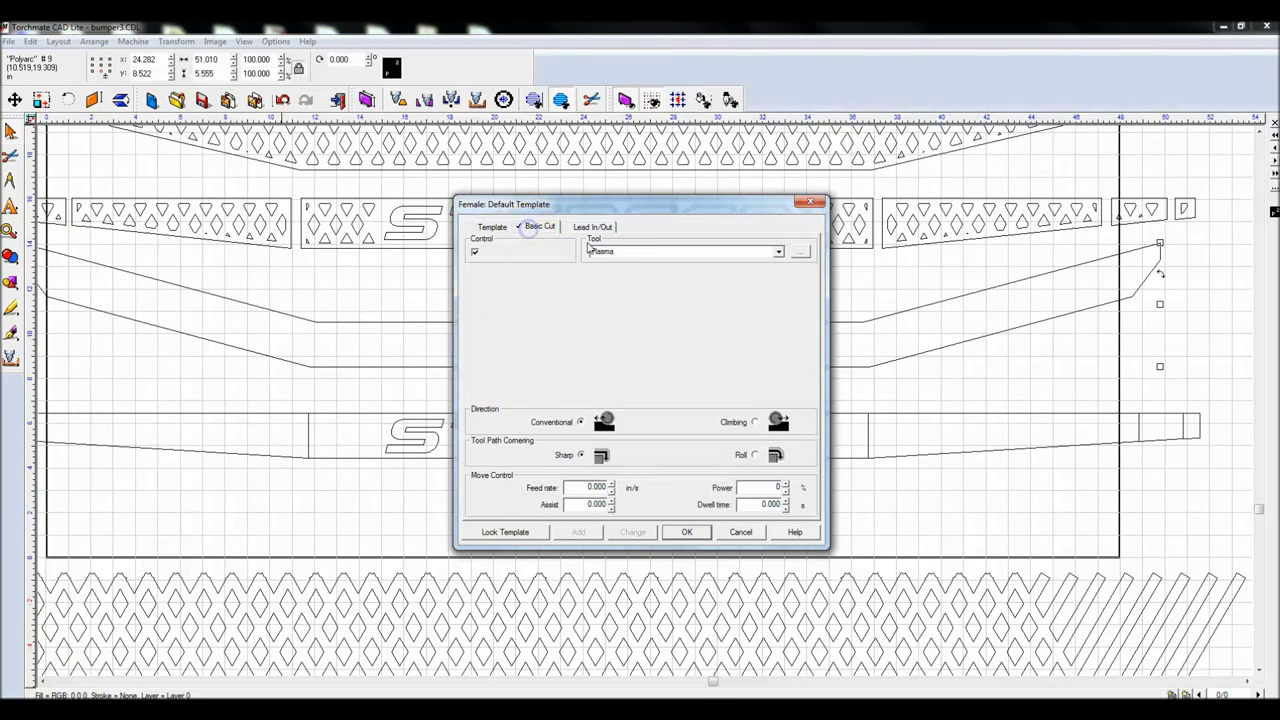
pyautogui.click(778, 251)
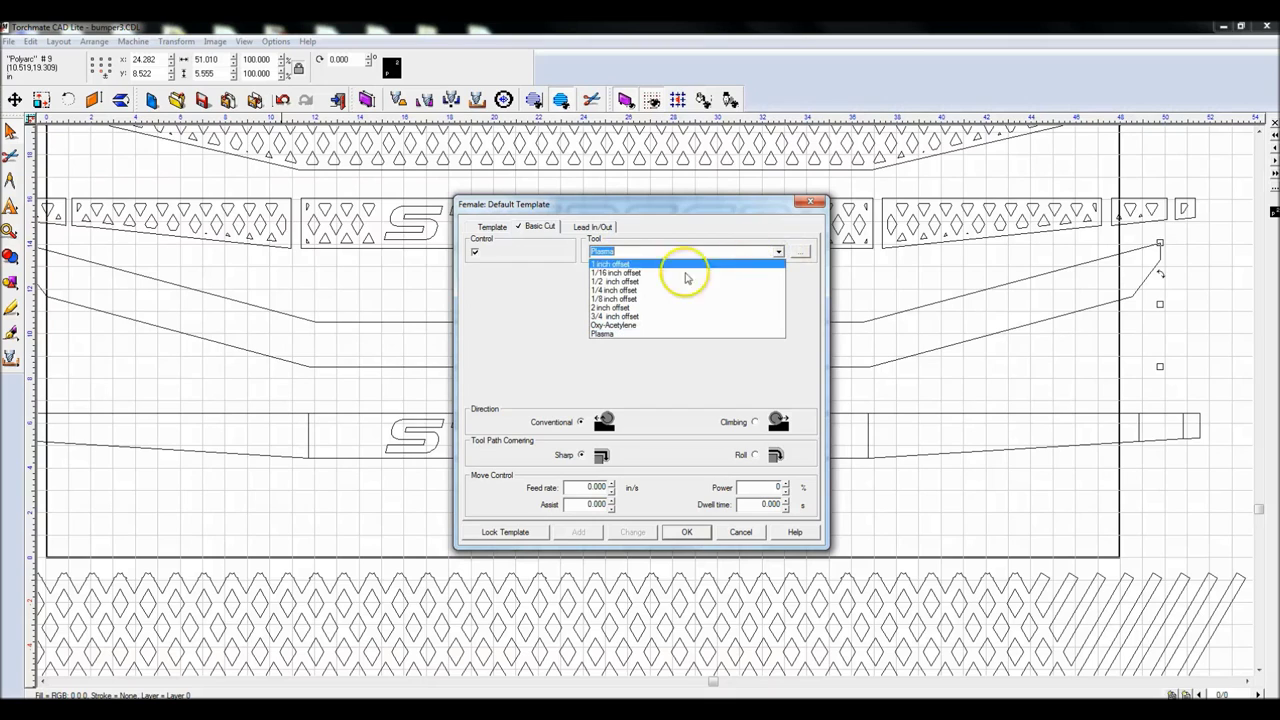
pyautogui.click(804, 256)
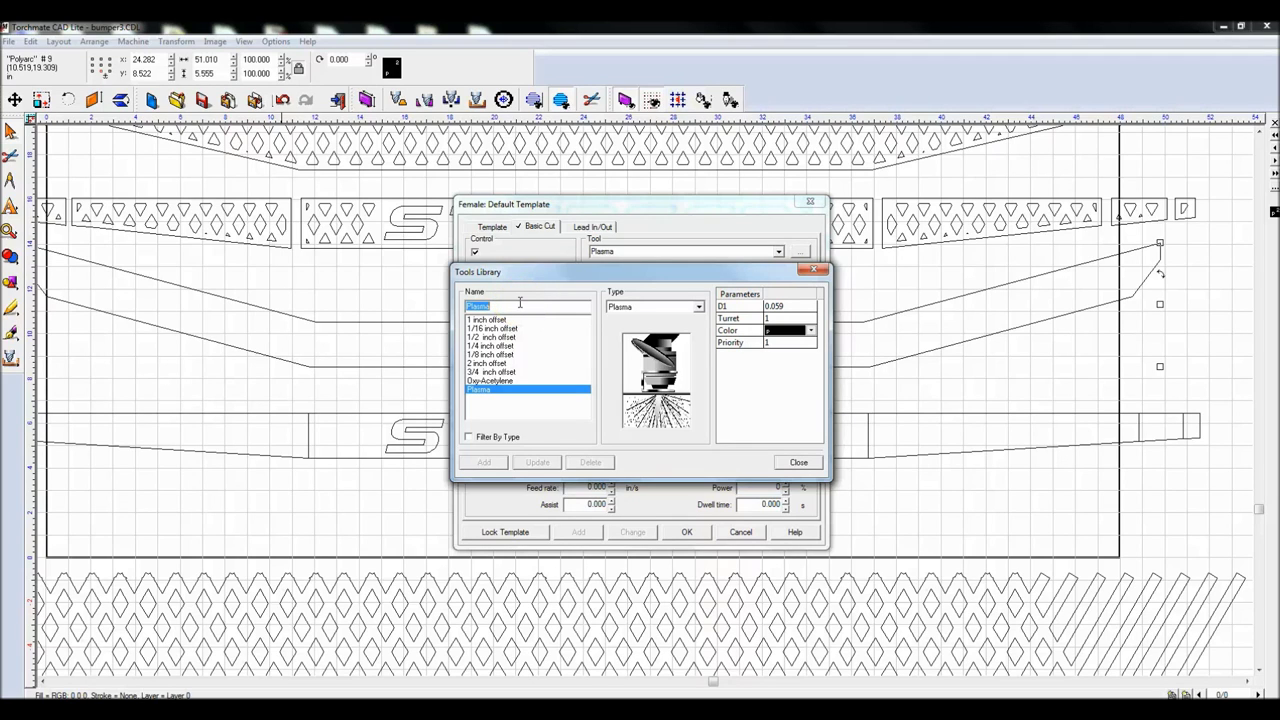
# Step: Add a Plasma tool named '1.25 inch offset' with D1 of 1.250 to the library, then close it
pyautogui.write('1.25 inch offset')
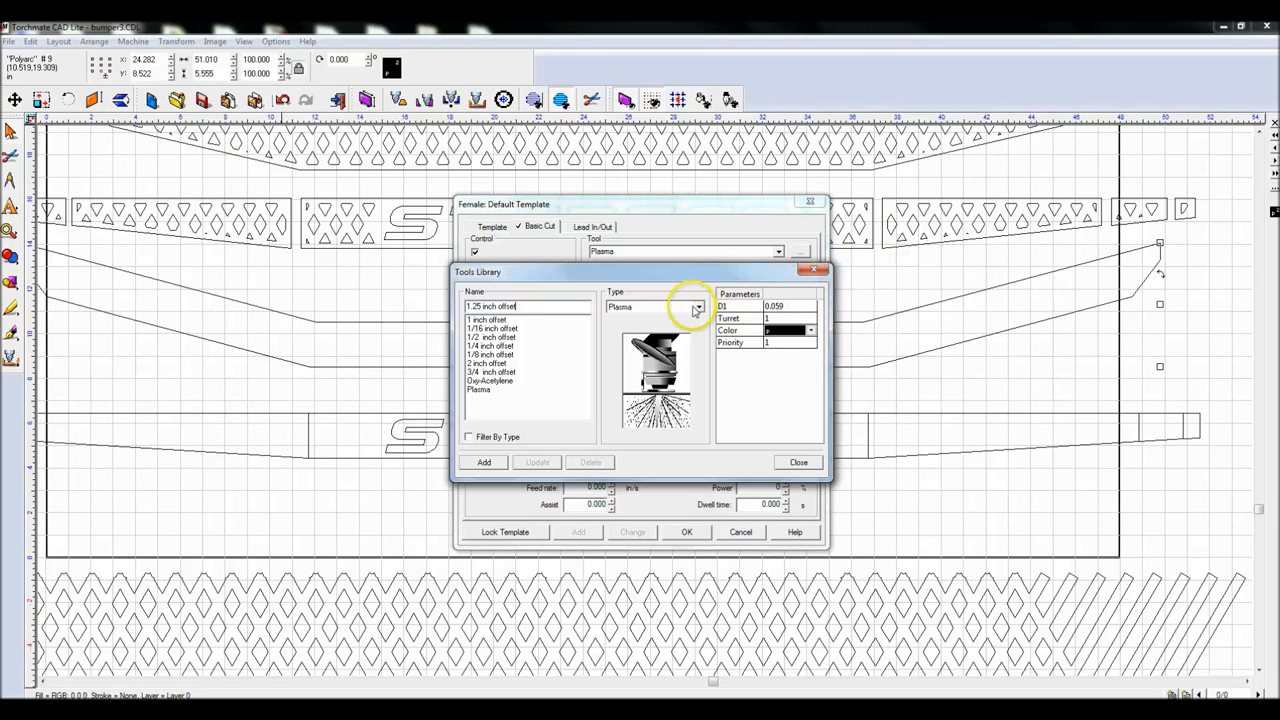
pyautogui.click(698, 306)
pyautogui.click(698, 306)
pyautogui.click(796, 307)
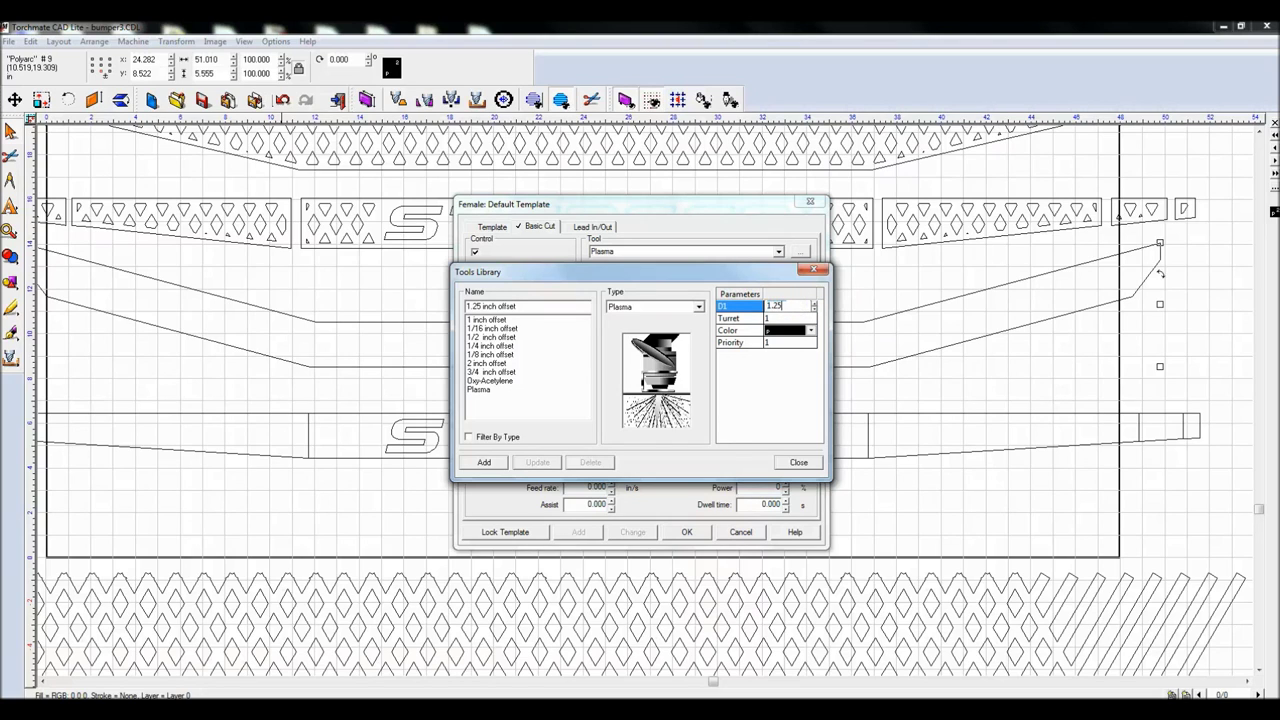
pyautogui.click(484, 462)
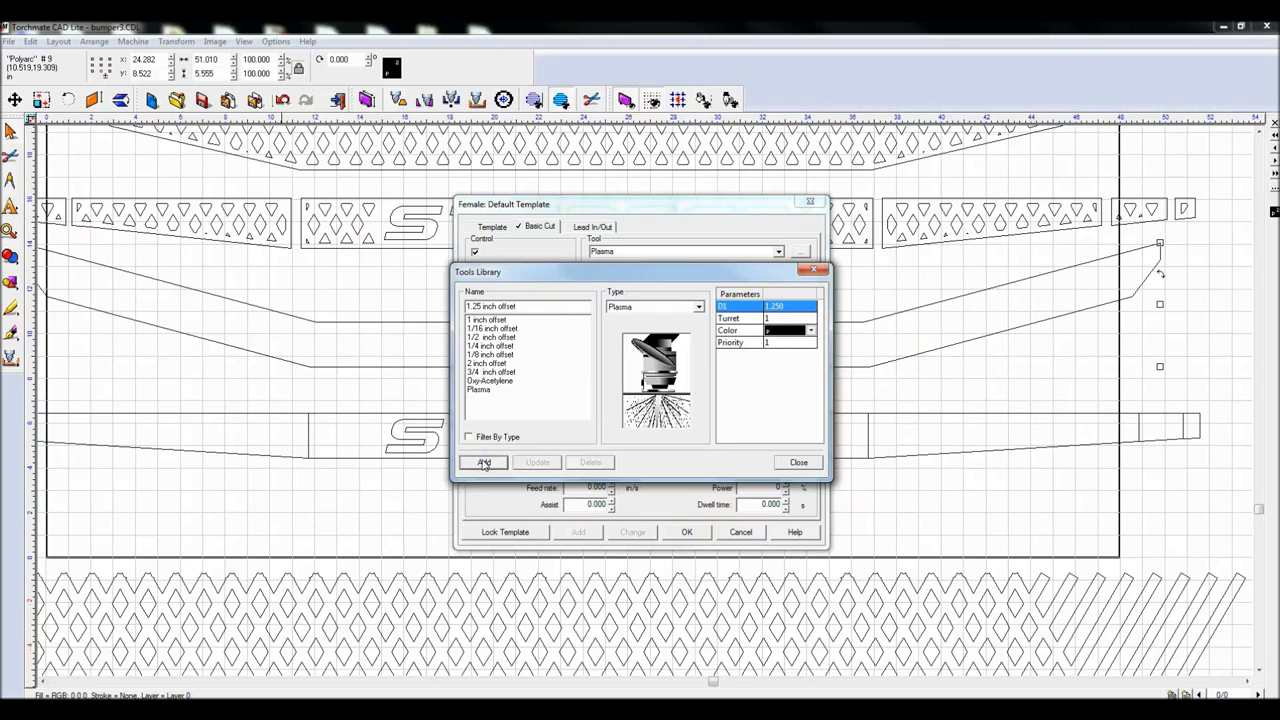
pyautogui.click(484, 462)
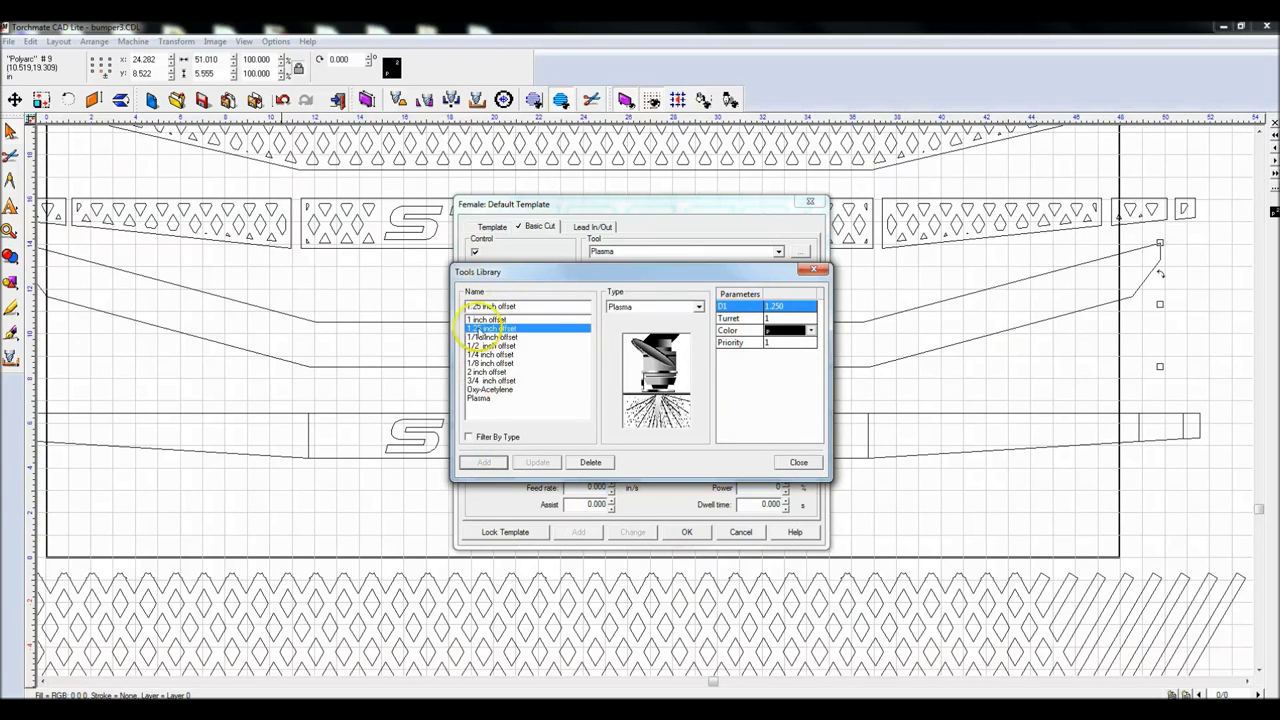
pyautogui.click(799, 463)
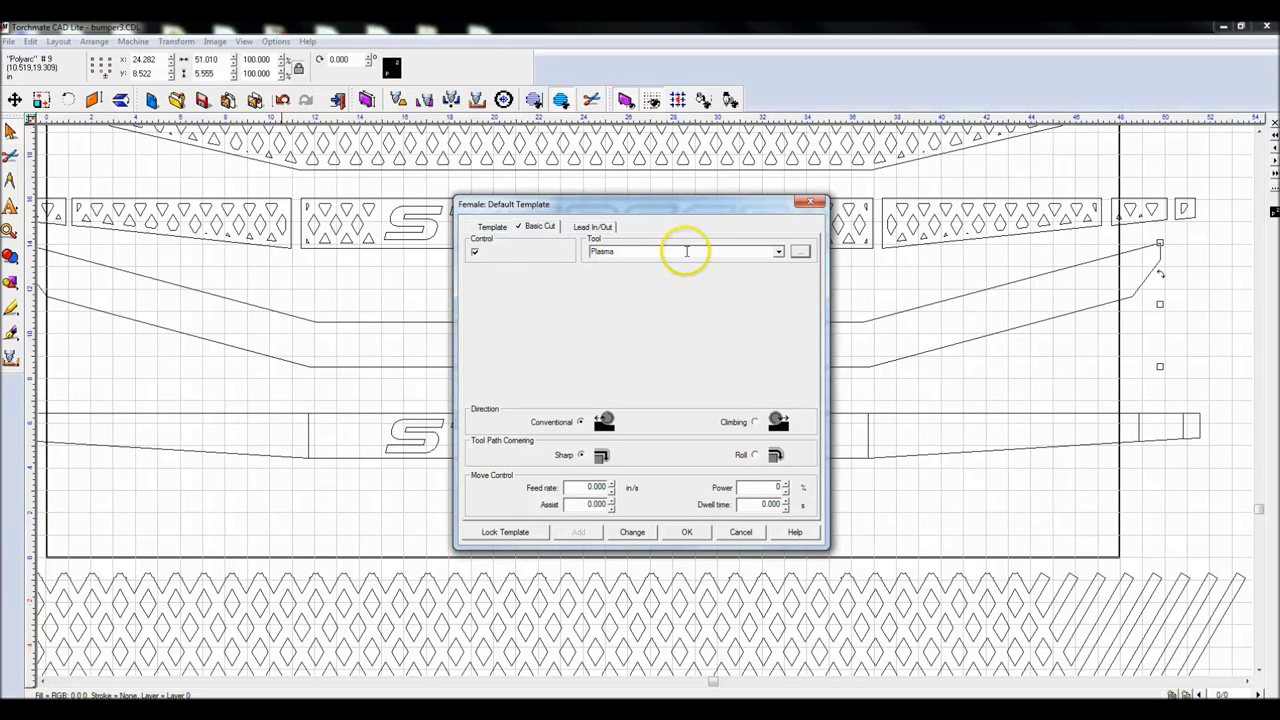
# Step: Choose the 1/2 inch offset tool, review Lead In/Out, and apply the female path to the bumper outline
pyautogui.click(778, 253)
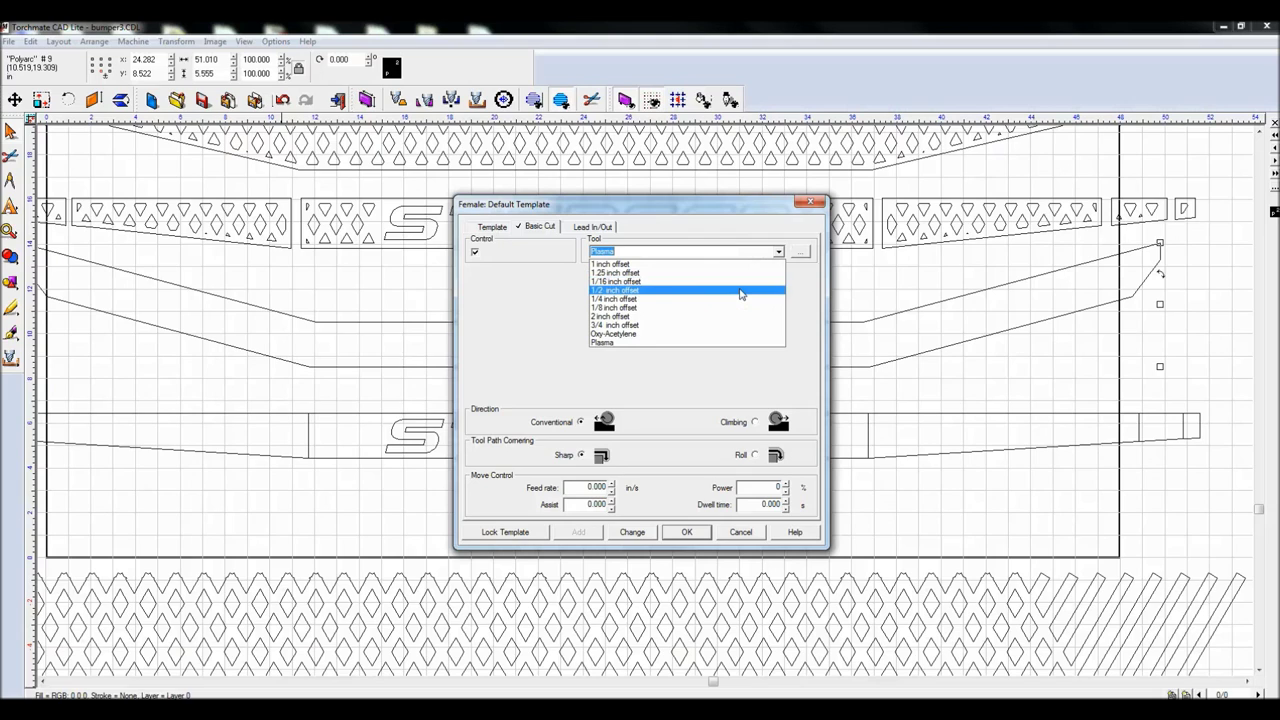
pyautogui.click(663, 290)
pyautogui.click(590, 228)
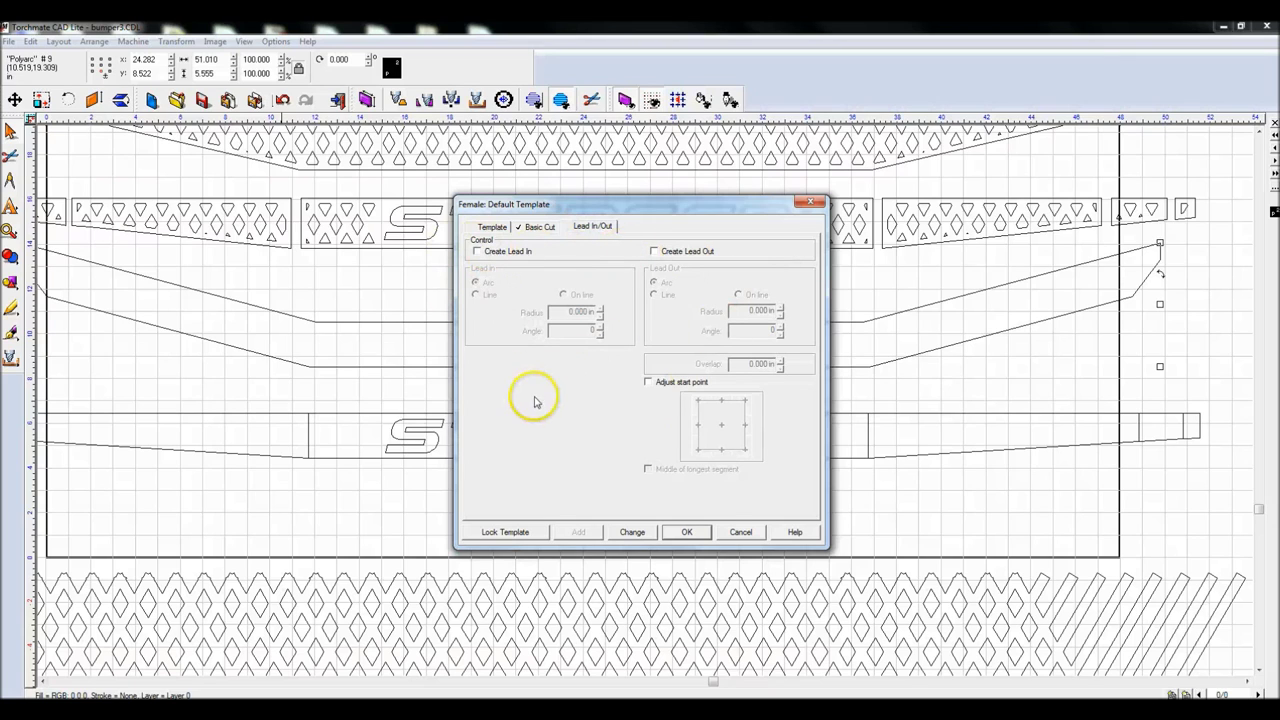
pyautogui.click(703, 533)
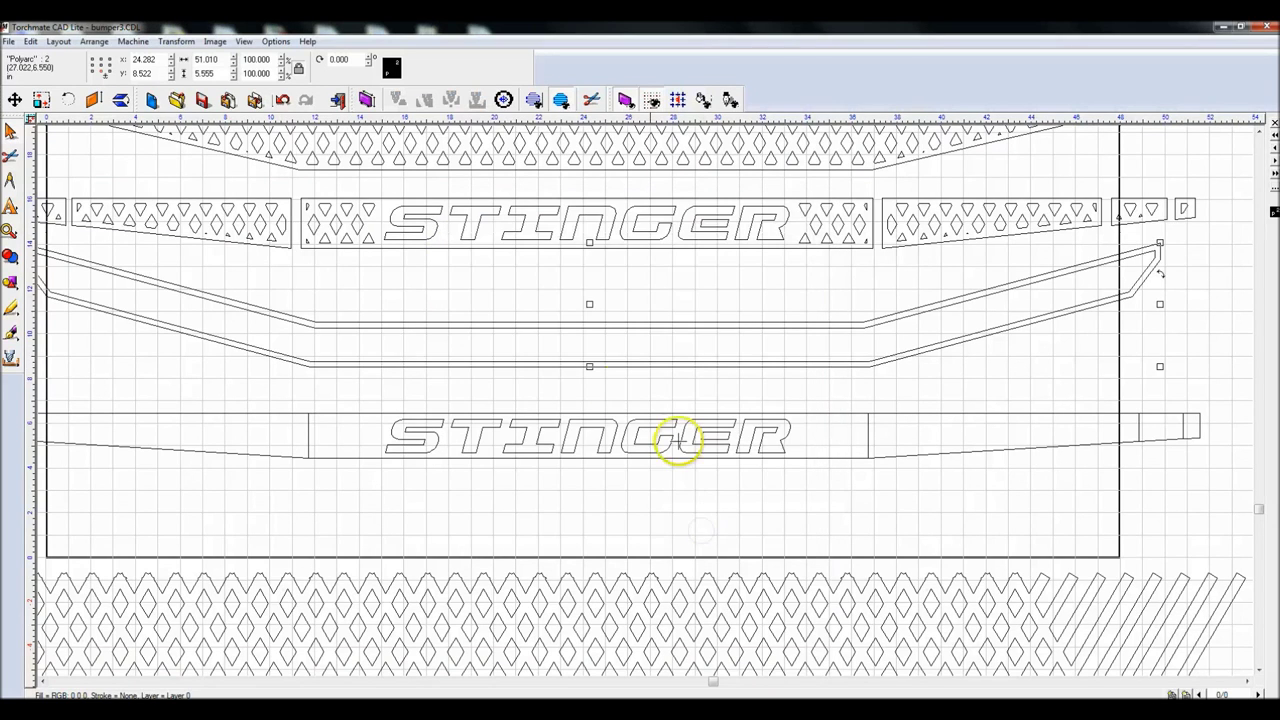
pyautogui.click(384, 299)
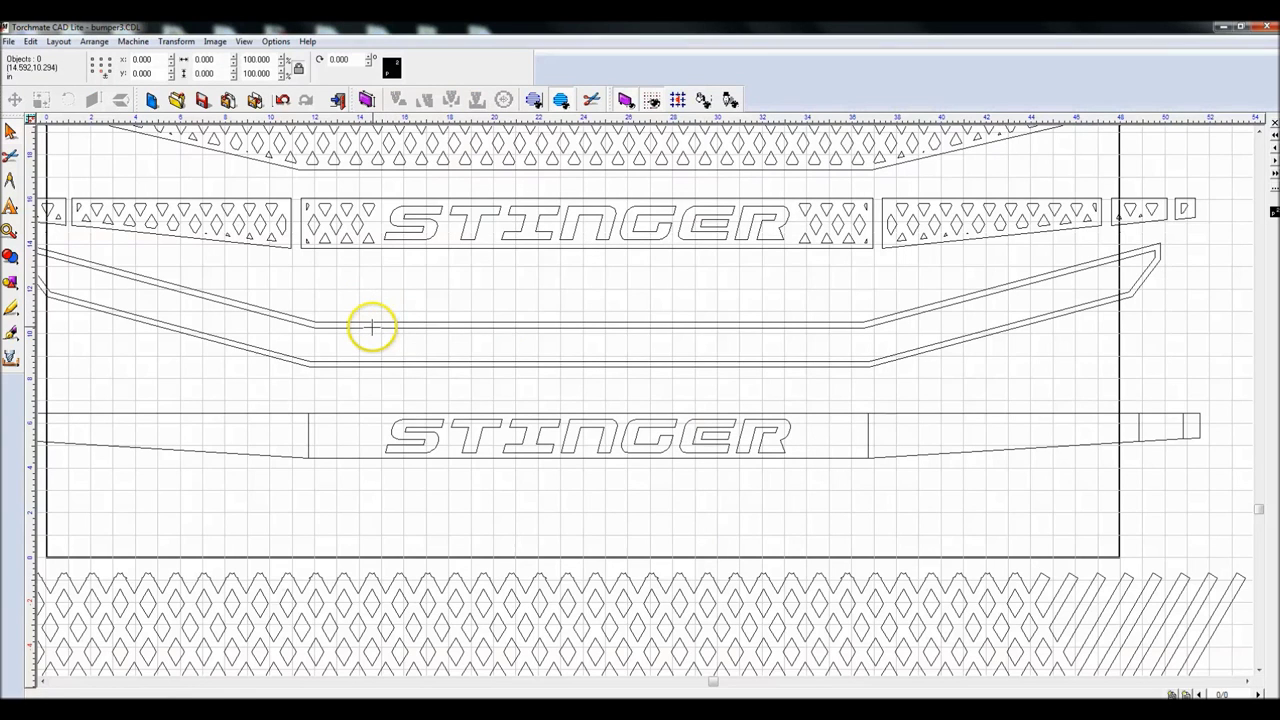
# Step: Select the bent bumper outline, zoom in on its right corner, then reselect it
pyautogui.click(371, 326)
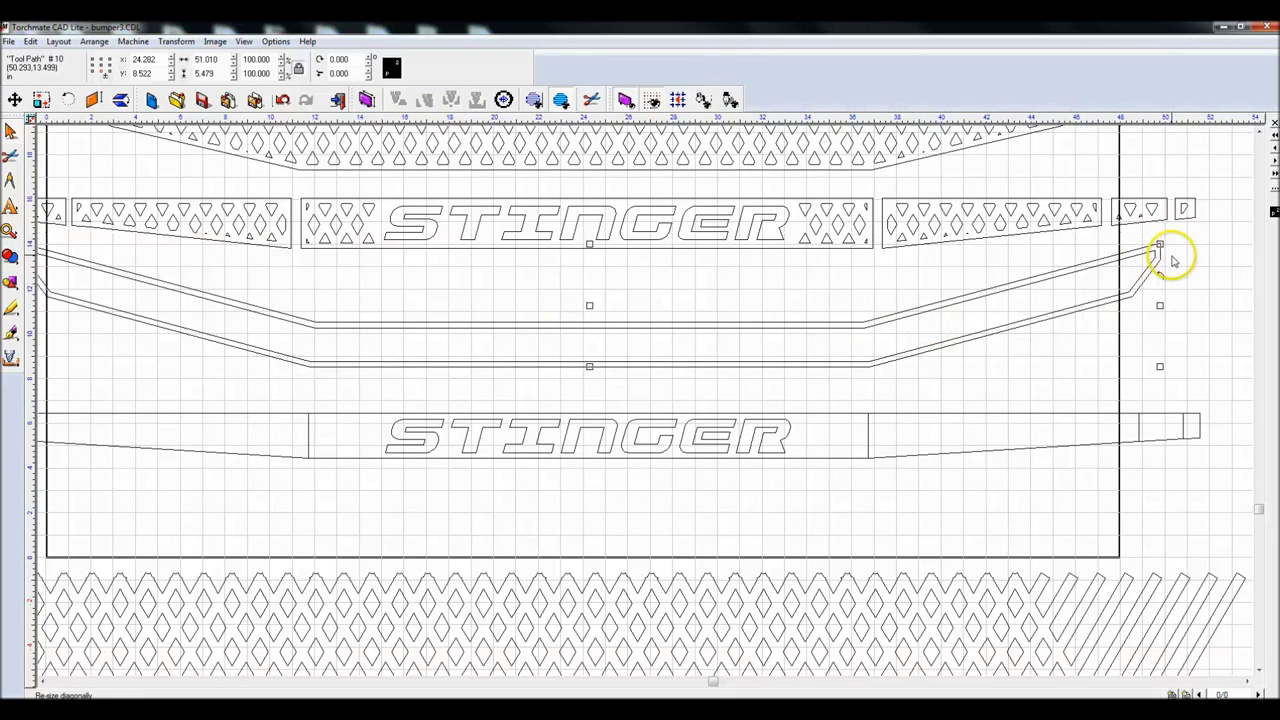
pyautogui.scroll(4, 1173, 261)
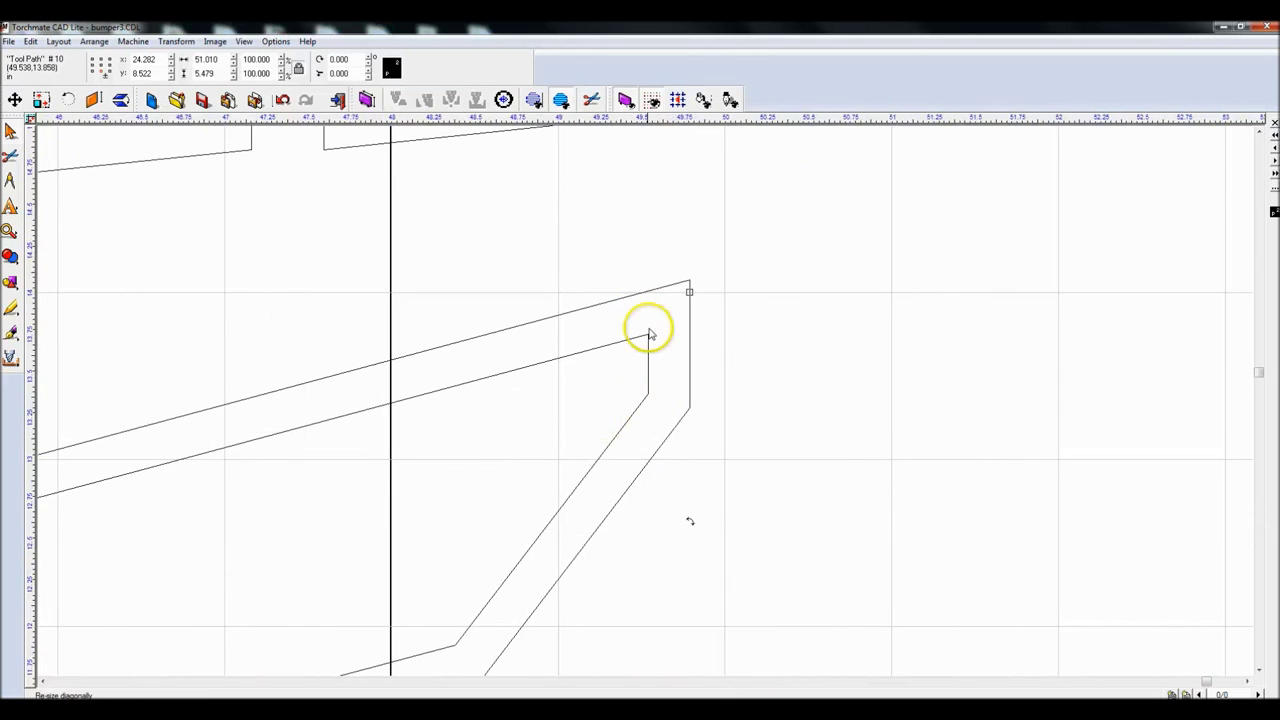
pyautogui.scroll(-4, 580, 383)
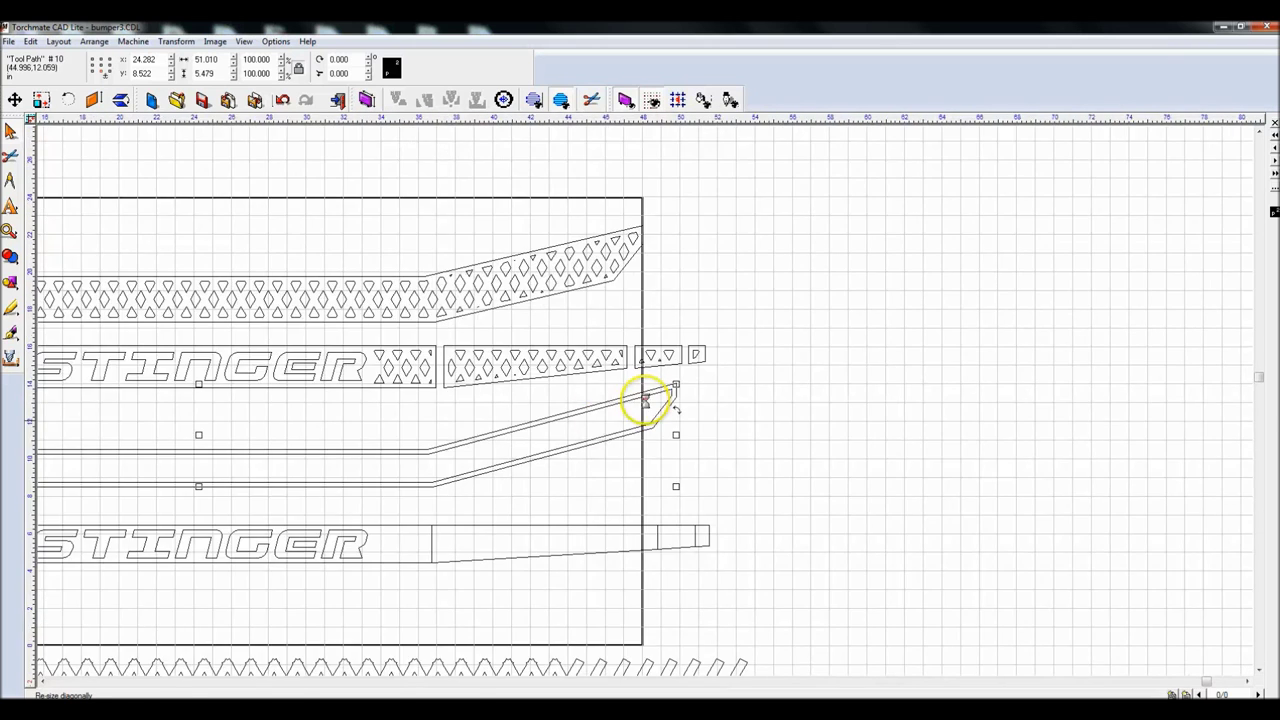
pyautogui.scroll(1, 645, 400)
pyautogui.click(543, 333)
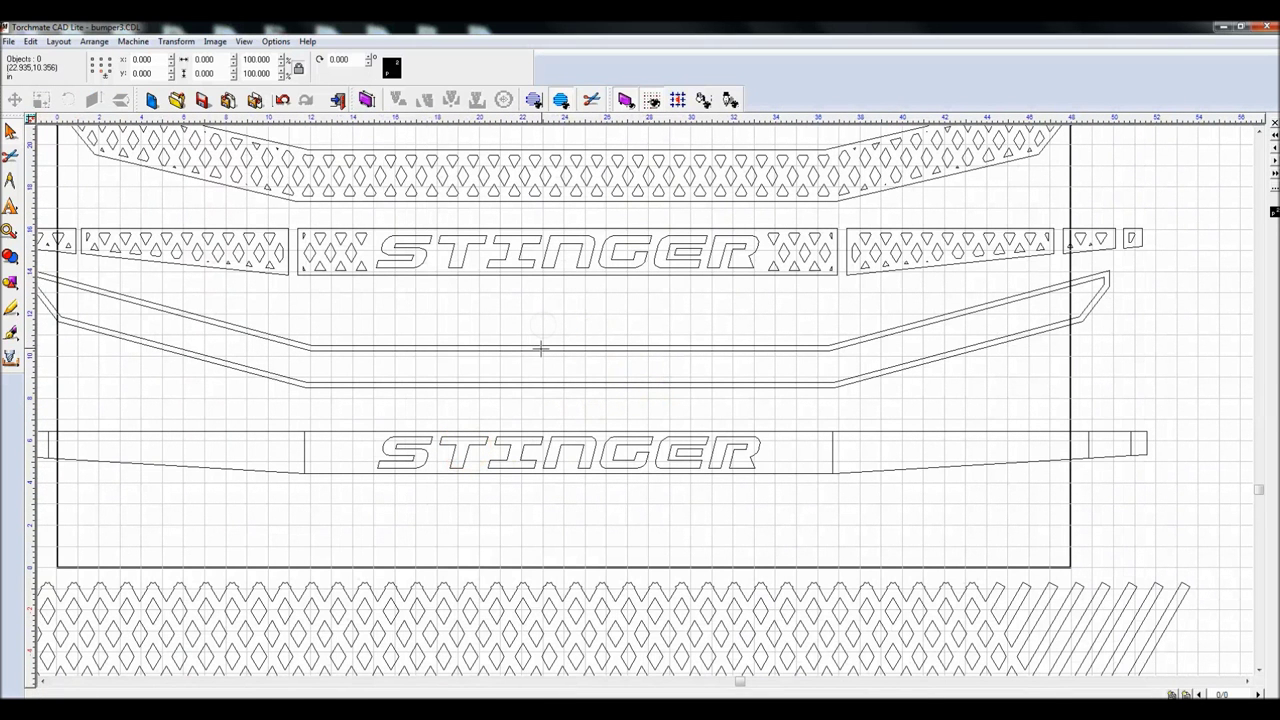
pyautogui.click(540, 348)
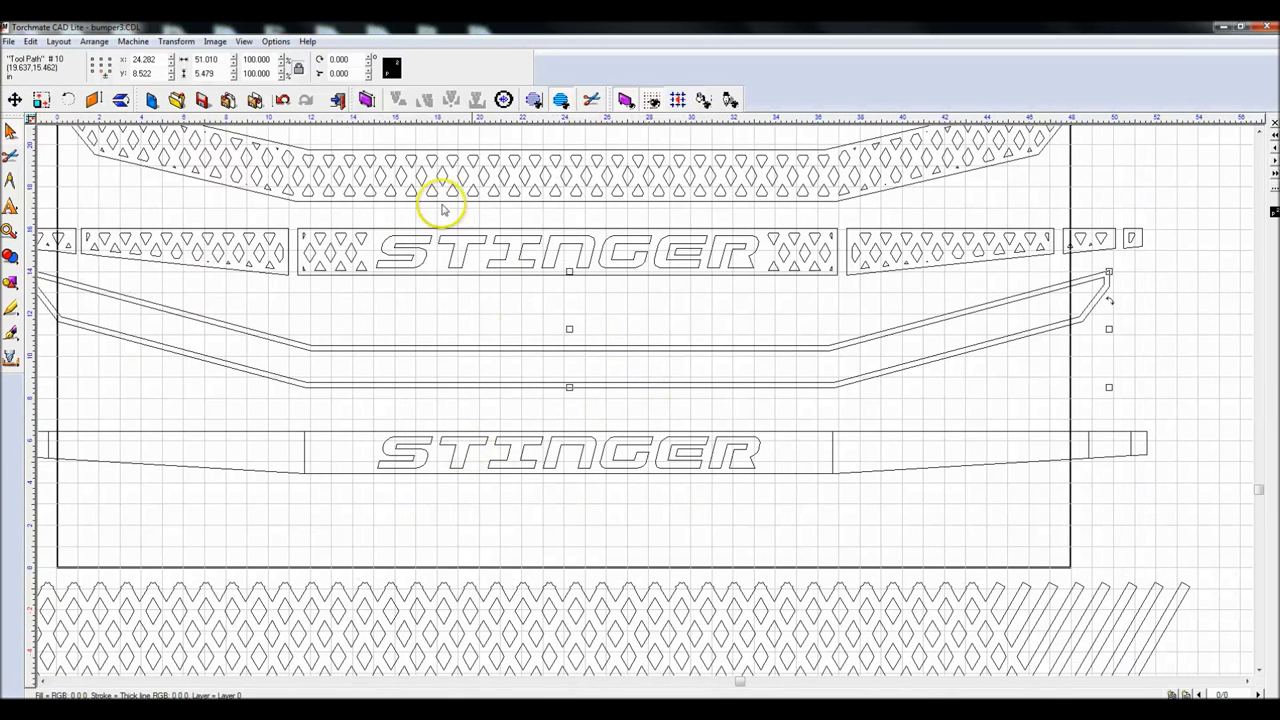
pyautogui.click(96, 42)
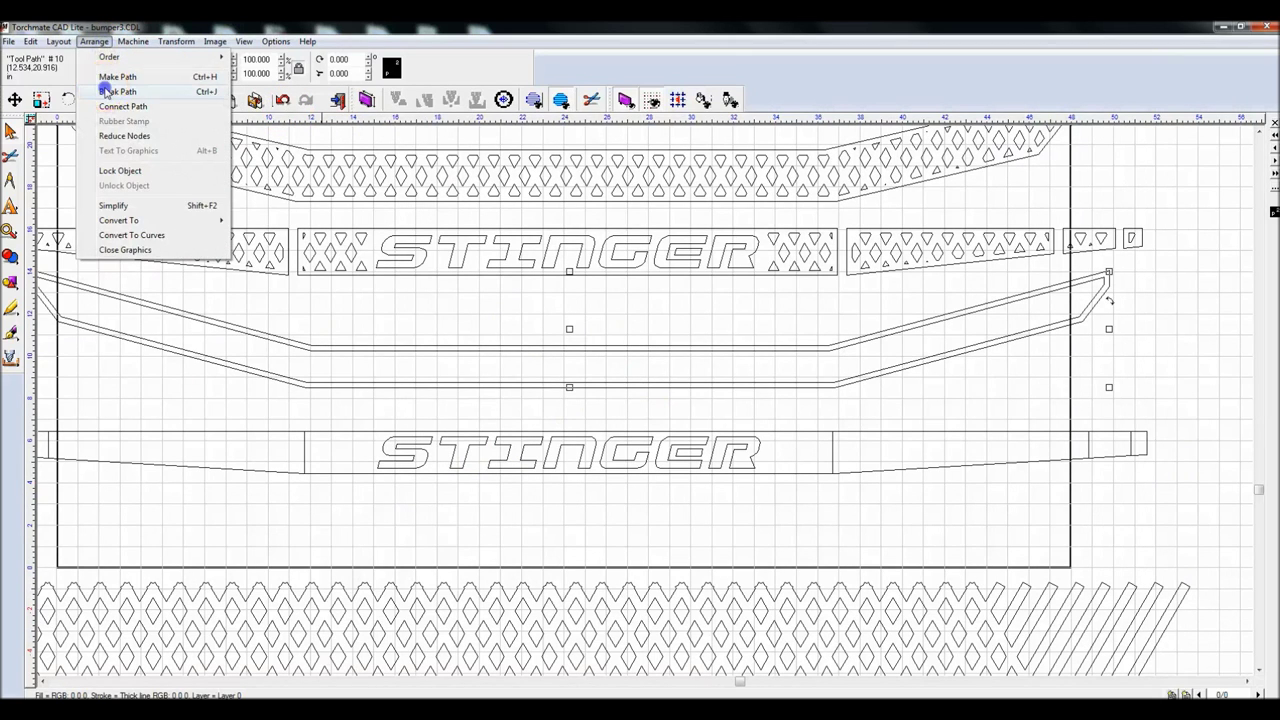
# Step: Apply Make Path to the bent bumper outline and reselect it
pyautogui.click(112, 77)
pyautogui.click(567, 307)
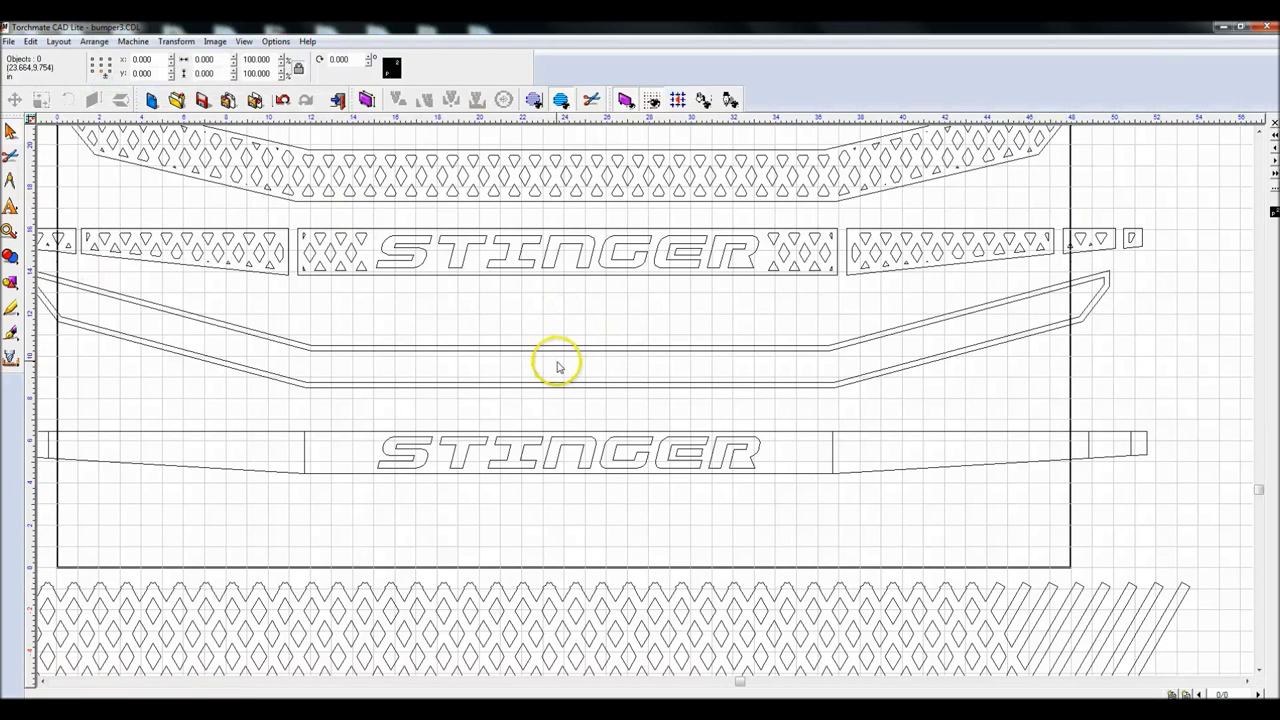
pyautogui.click(545, 382)
pyautogui.scroll(-2, 571, 423)
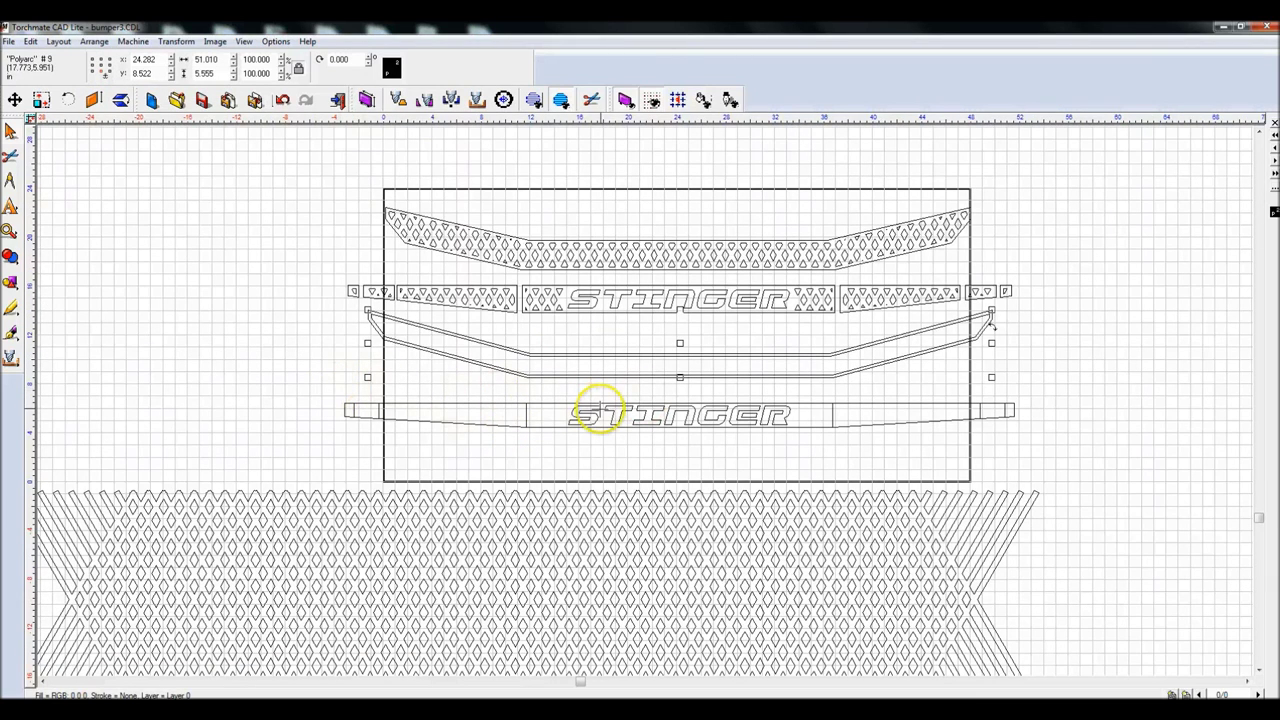
# Step: Break Path on the lower bar's STINGER center section
pyautogui.click(580, 415)
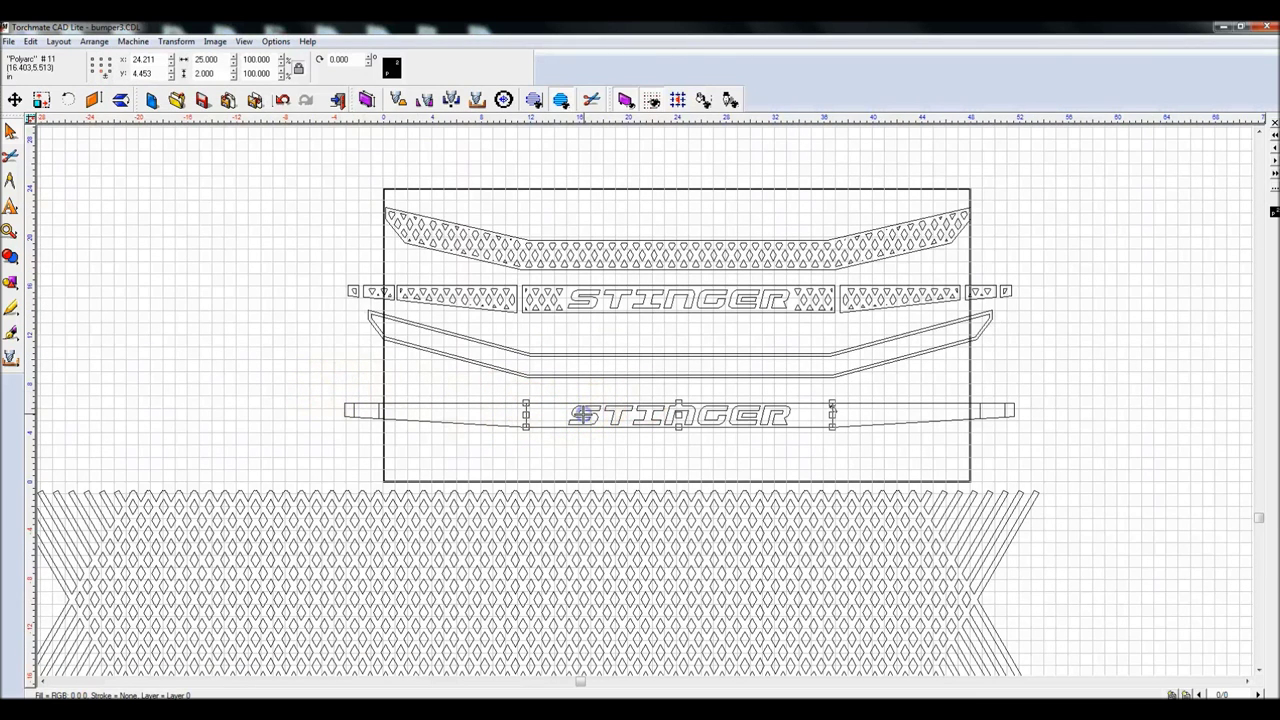
pyautogui.click(94, 42)
pyautogui.click(117, 91)
pyautogui.click(678, 415)
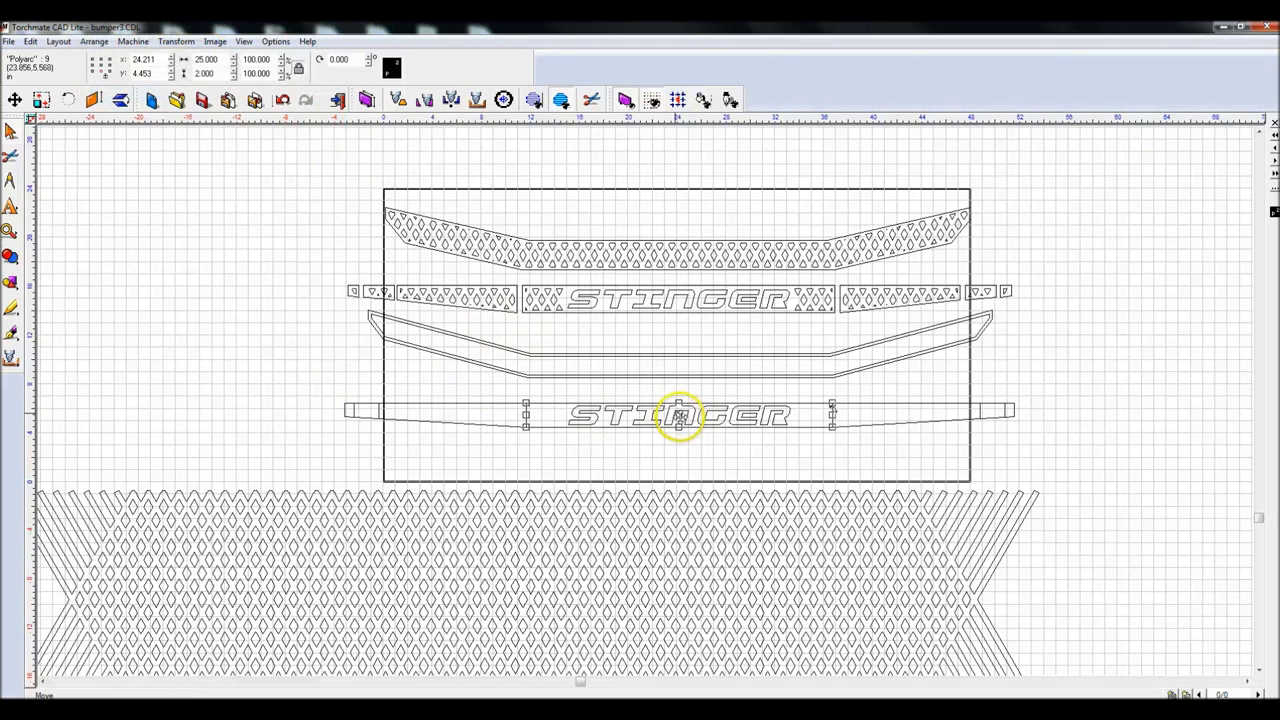
# Step: Undo a stray STINGER move, then box-select the lower bar pieces and break them apart
pyautogui.moveTo(678, 415); pyautogui.dragTo(201, 241)
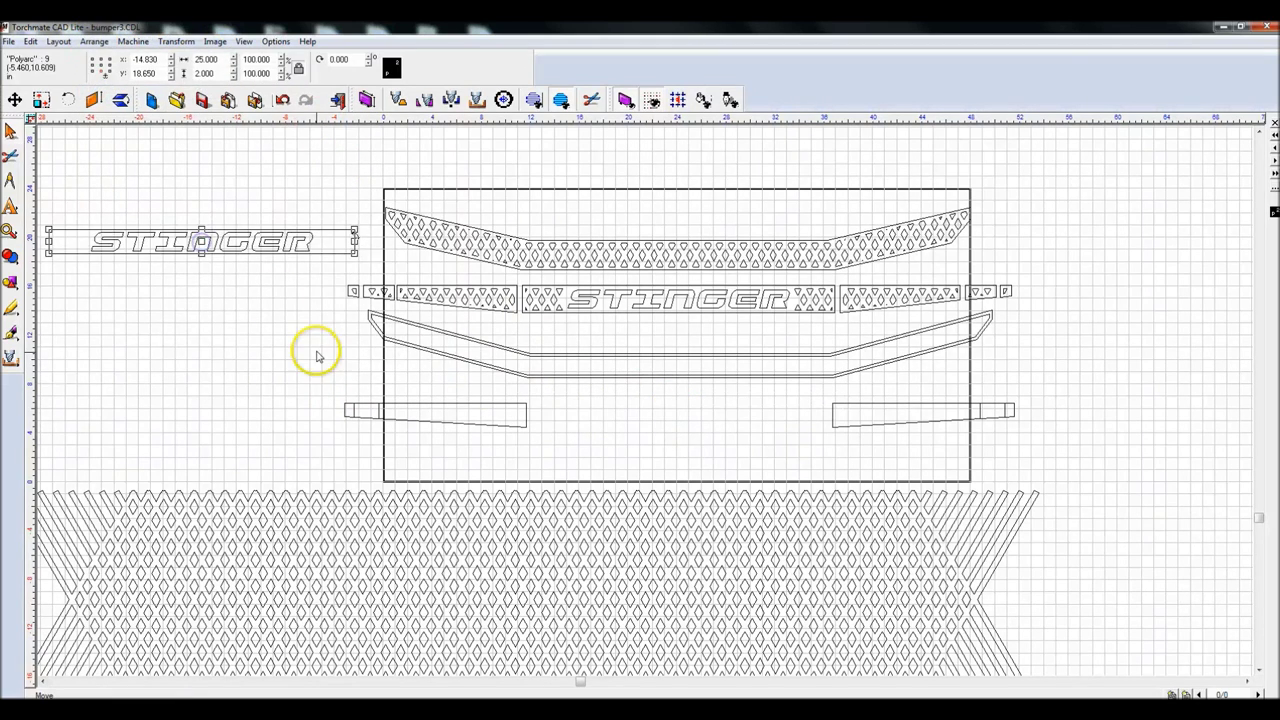
pyautogui.hotkey('ctrl', 'z')
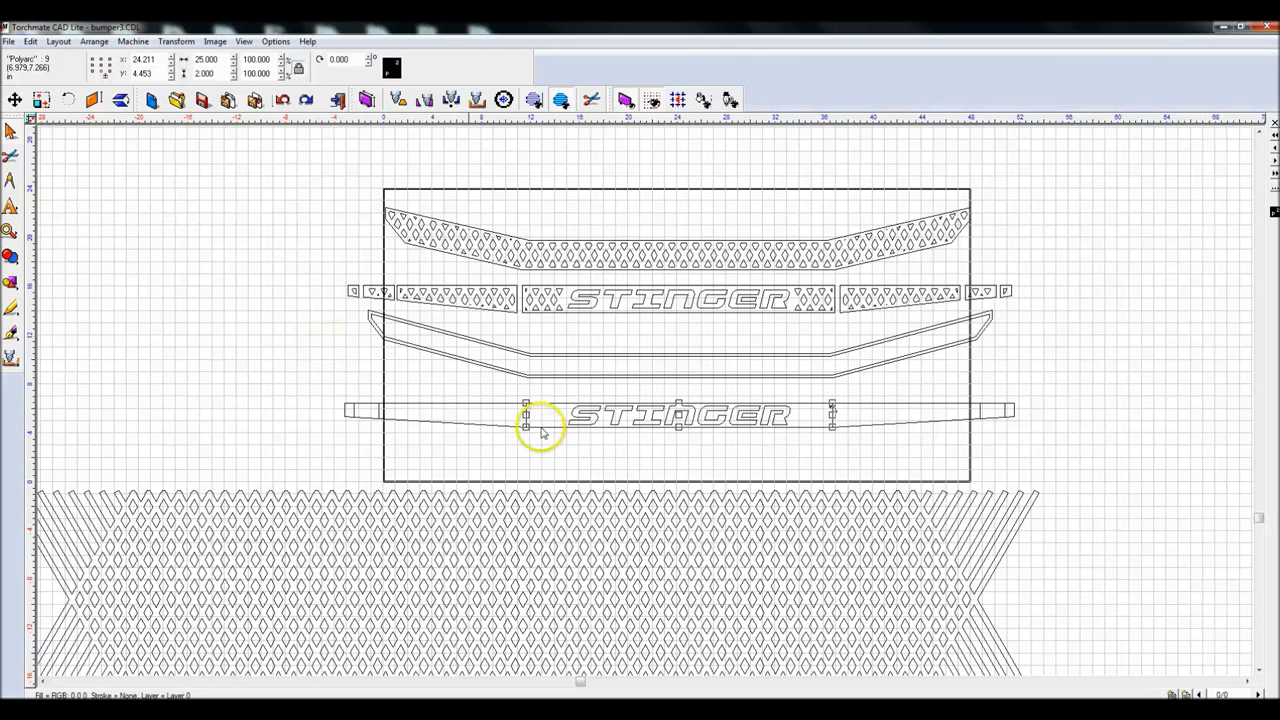
pyautogui.click(646, 477)
pyautogui.moveTo(498, 386); pyautogui.dragTo(860, 448)
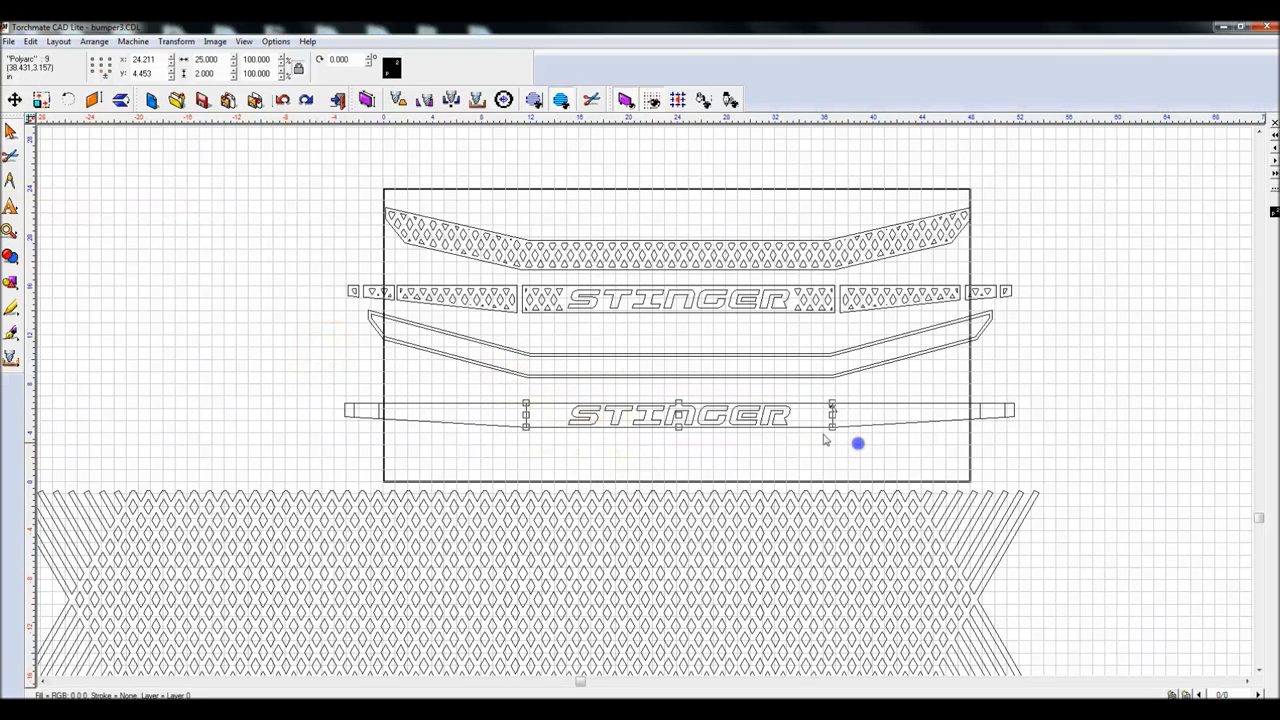
pyautogui.click(94, 41)
pyautogui.click(107, 91)
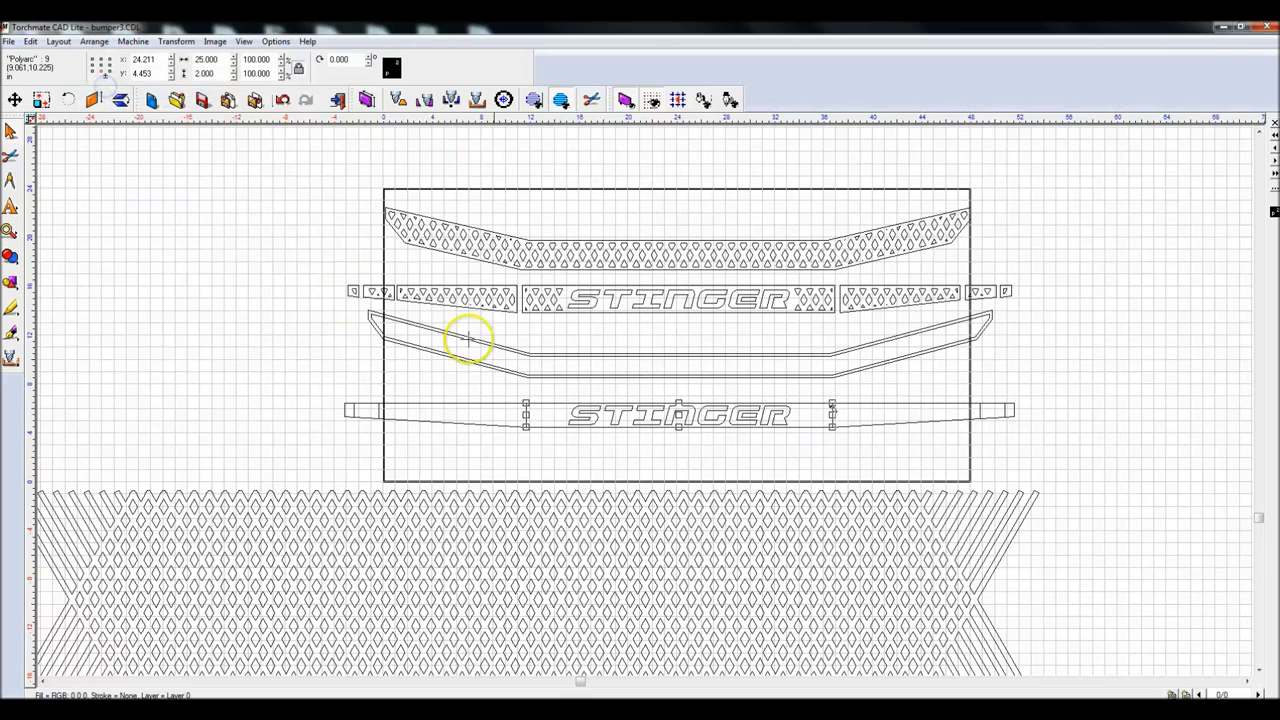
# Step: Group the eight lower STINGER letters, move the group to the upper left, and reselect the bar
pyautogui.click(580, 415)
pyautogui.moveTo(549, 400); pyautogui.dragTo(808, 437)
pyautogui.click(766, 423)
pyautogui.click(684, 415)
pyautogui.moveTo(680, 415); pyautogui.dragTo(230, 220)
pyautogui.click(391, 395)
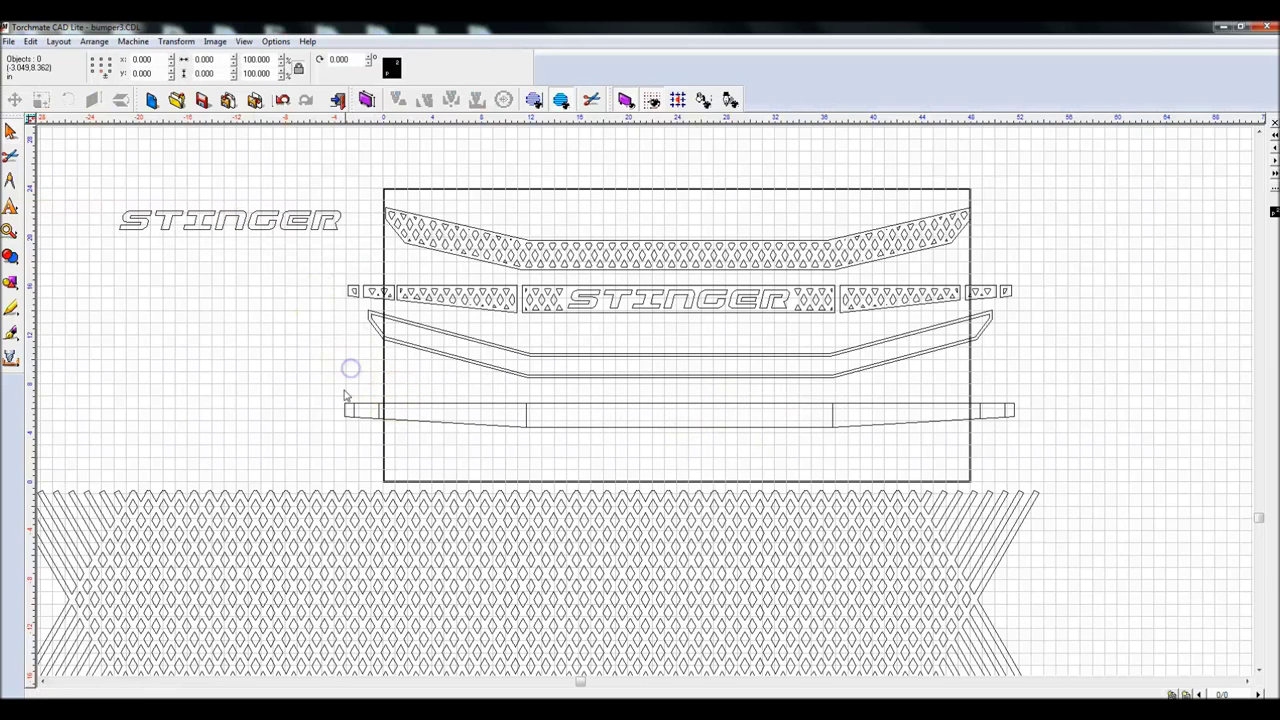
pyautogui.moveTo(304, 394); pyautogui.dragTo(1057, 443)
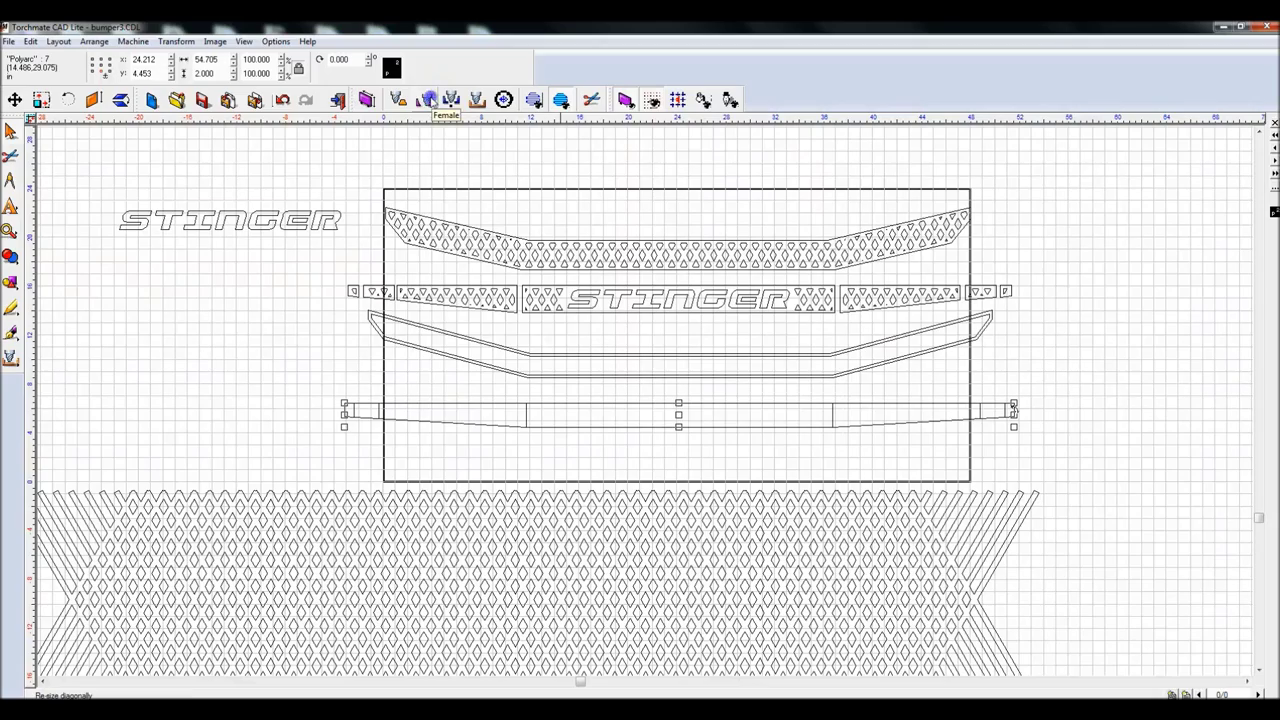
# Step: Add Female (inner) offset outlines to the selected lower bumper bar pieces
pyautogui.click(427, 99)
pyautogui.scroll(1, 363, 420)
pyautogui.scroll(1, 645, 398)
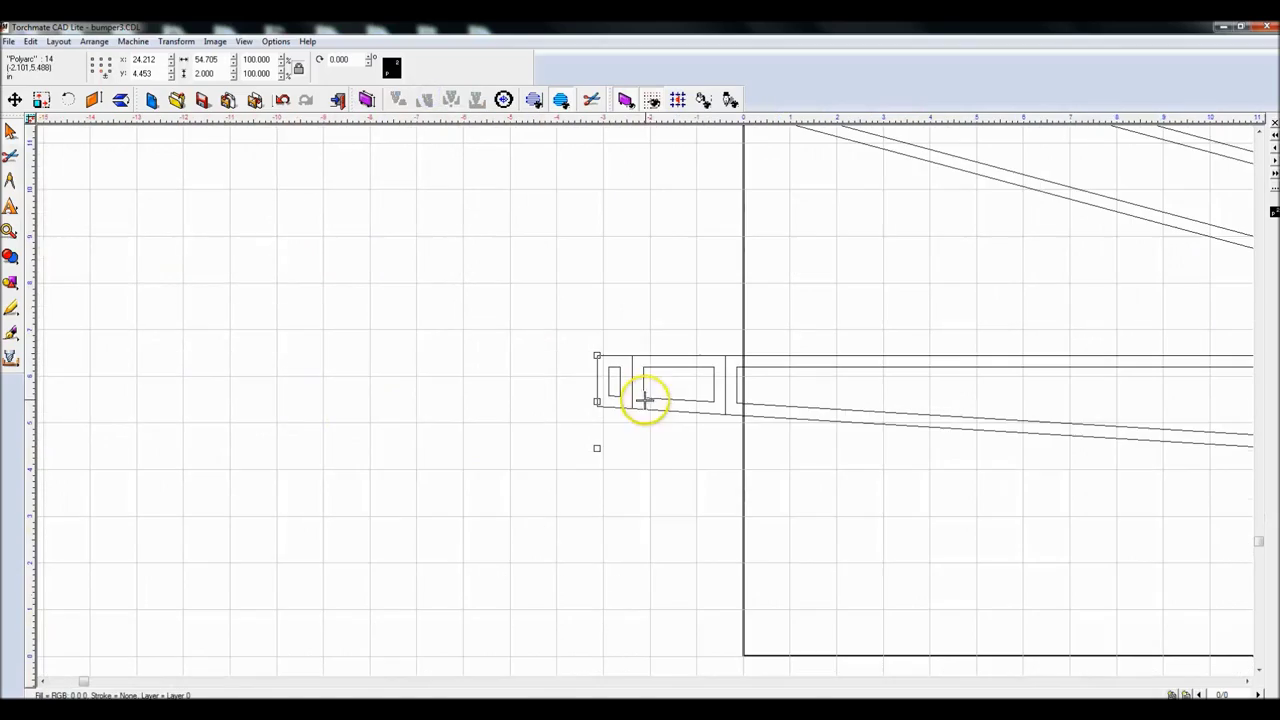
pyautogui.scroll(-2, 700, 371)
pyautogui.scroll(1, 705, 397)
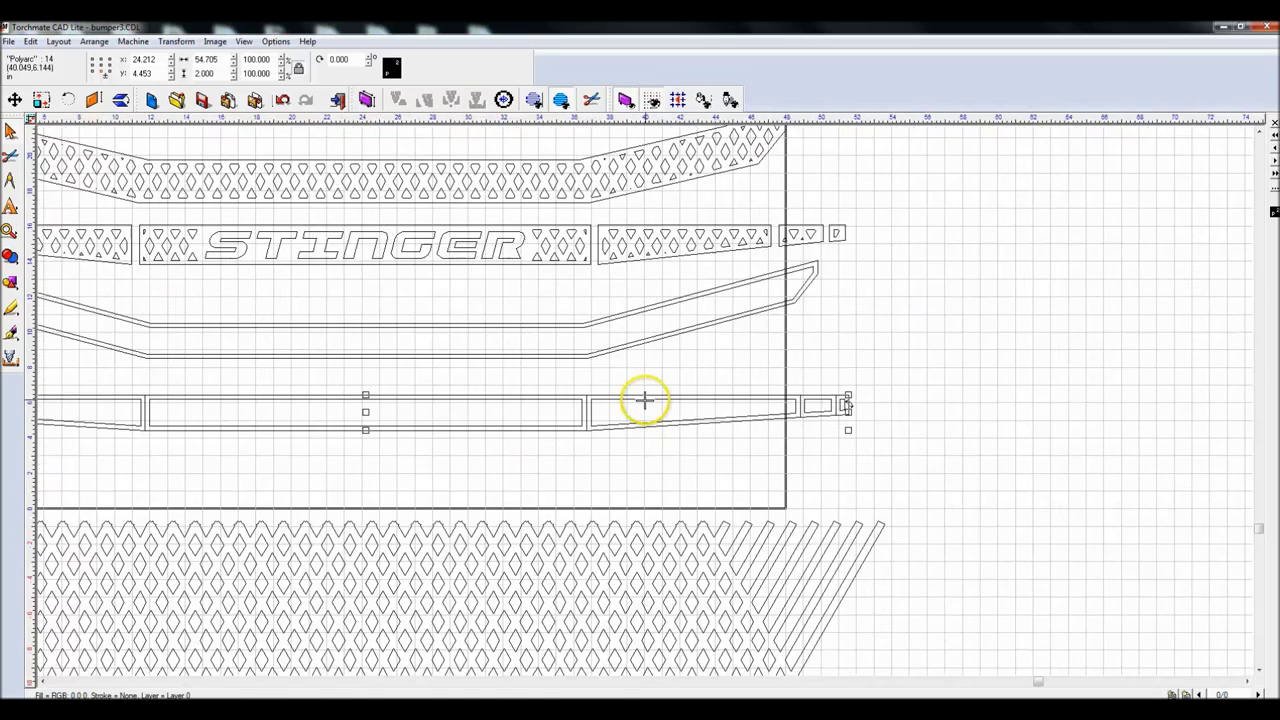
pyautogui.click(546, 380)
# Step: Widen the long bar section rightward toward its right end piece
pyautogui.scroll(-1, 614, 410)
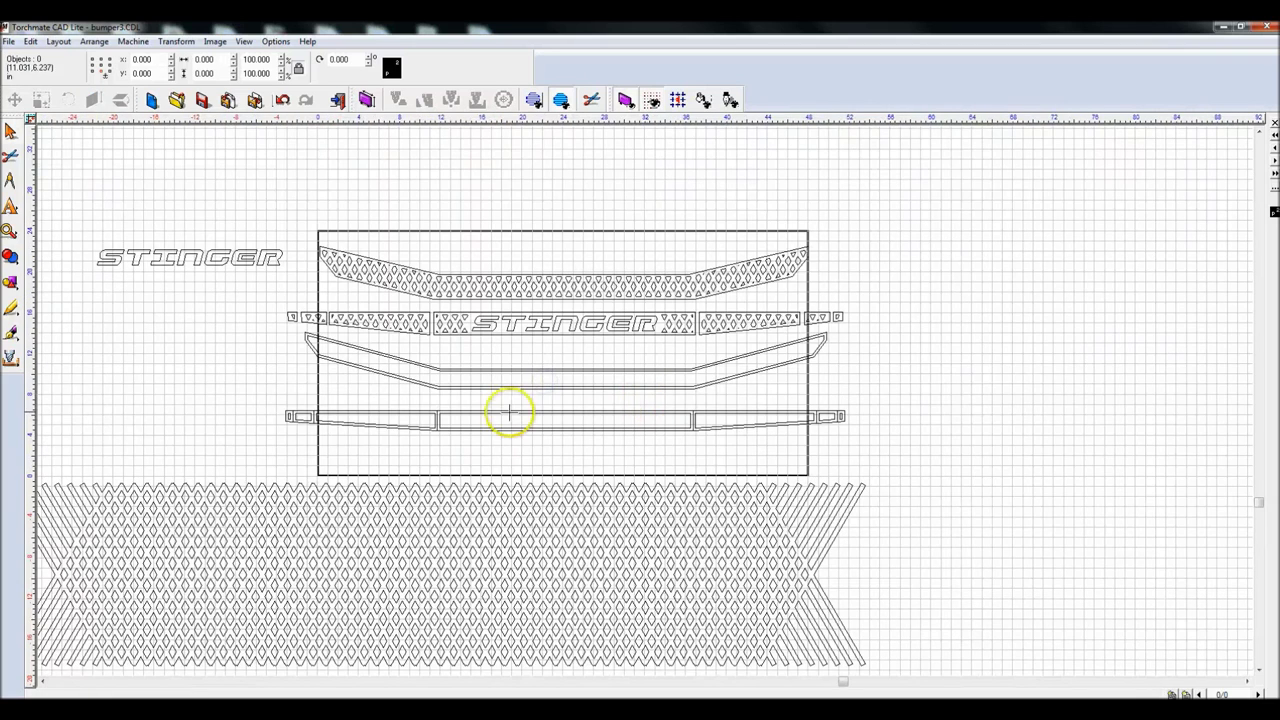
pyautogui.scroll(1, 306, 420)
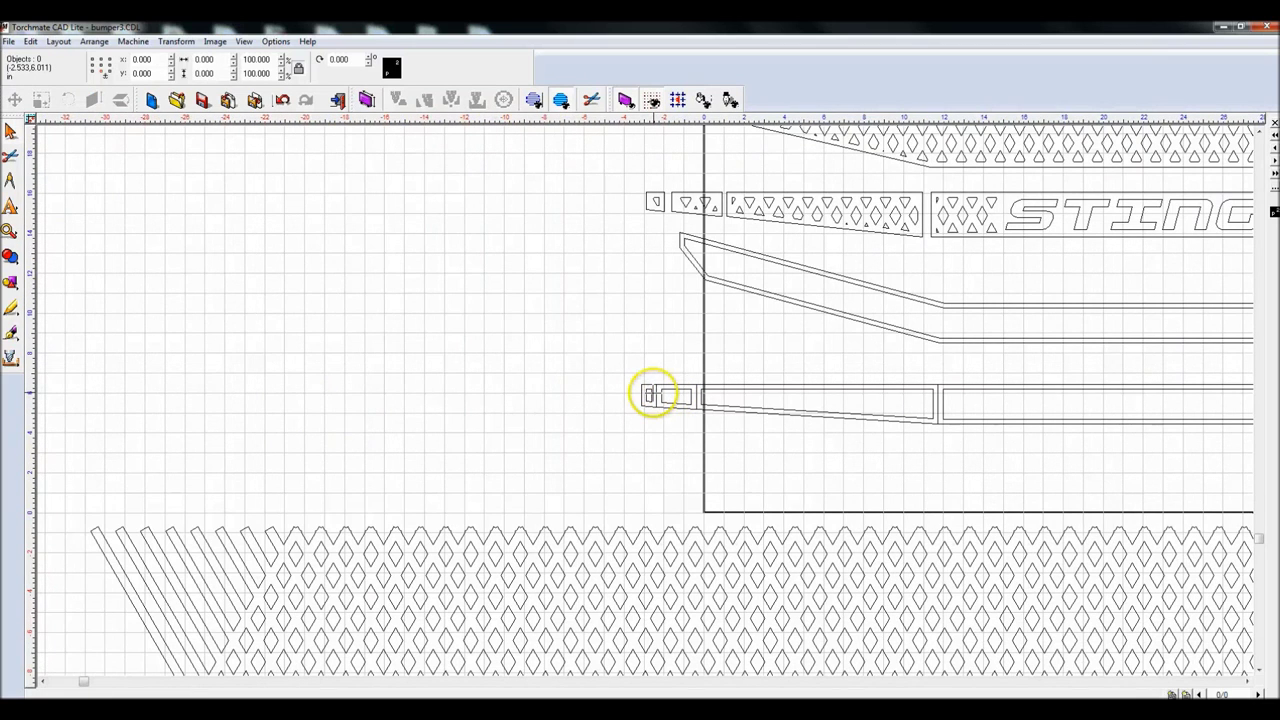
pyautogui.click(652, 395)
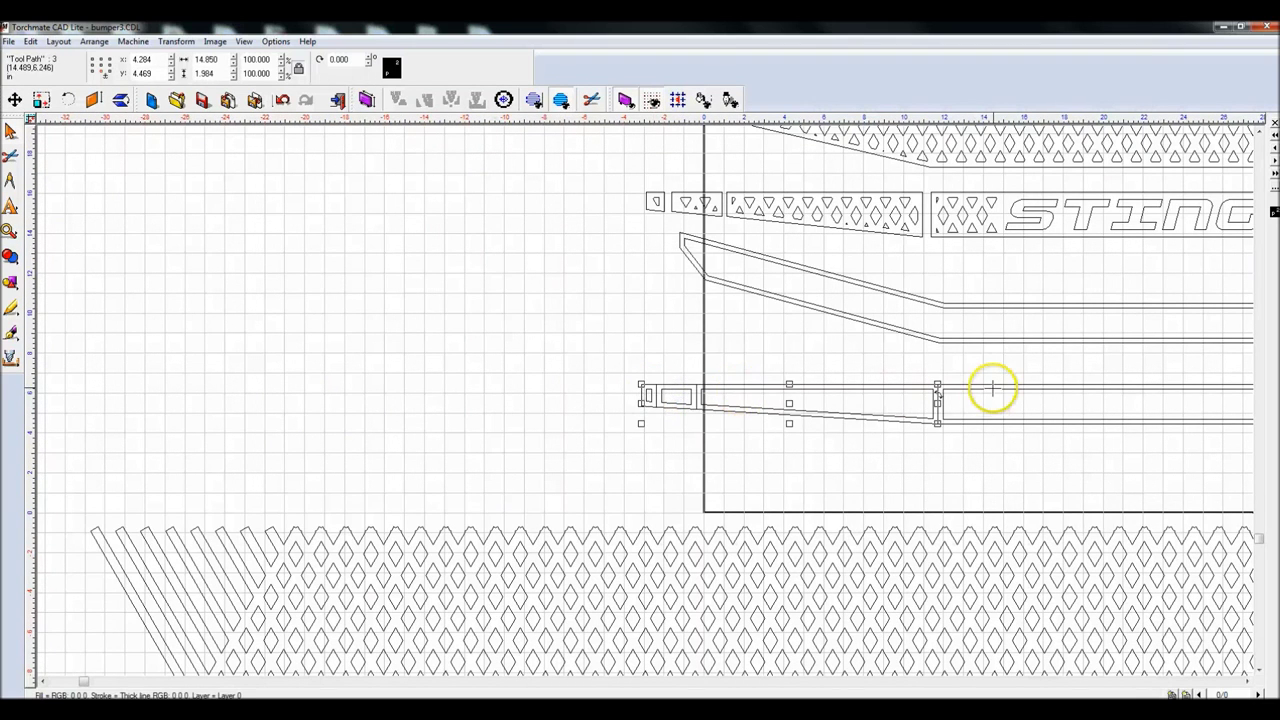
pyautogui.scroll(-2, 986, 390)
pyautogui.click(714, 393)
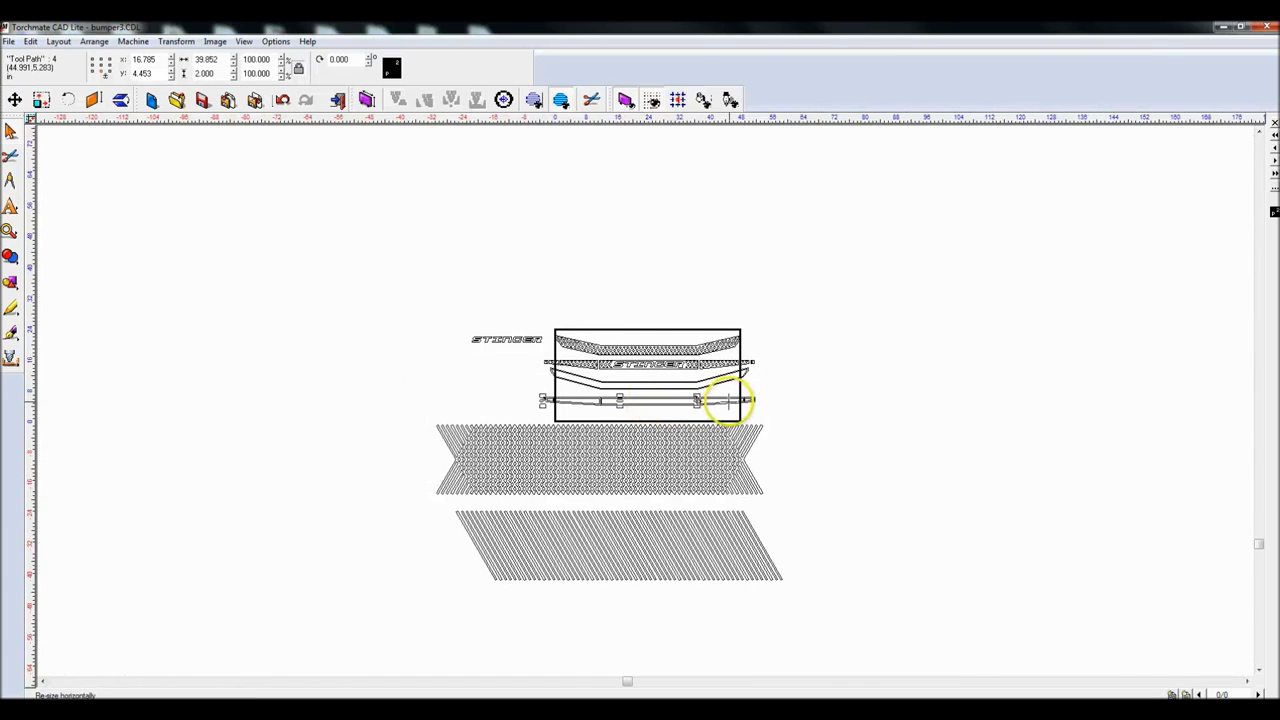
pyautogui.scroll(2, 714, 393)
pyautogui.moveTo(658, 400); pyautogui.dragTo(827, 401)
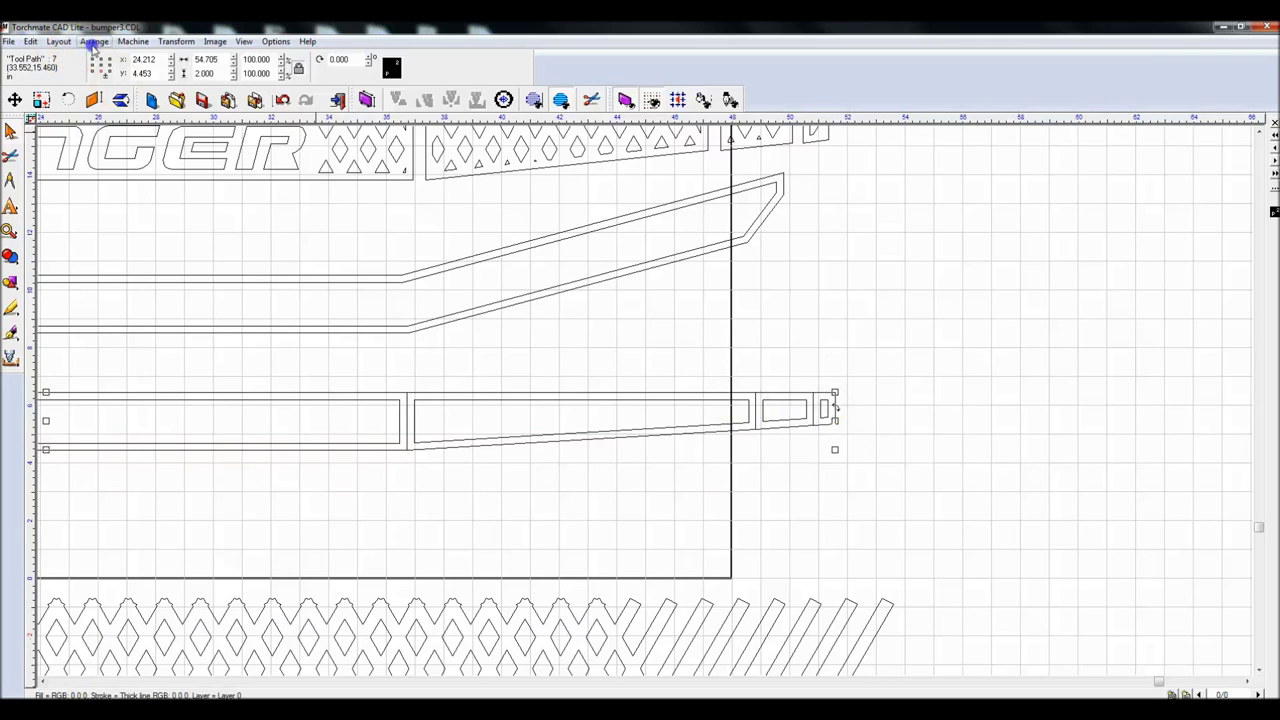
# Step: Split the widened bar path with Arrange > Break Path, then select the bent bumper outline
pyautogui.click(93, 42)
pyautogui.click(108, 92)
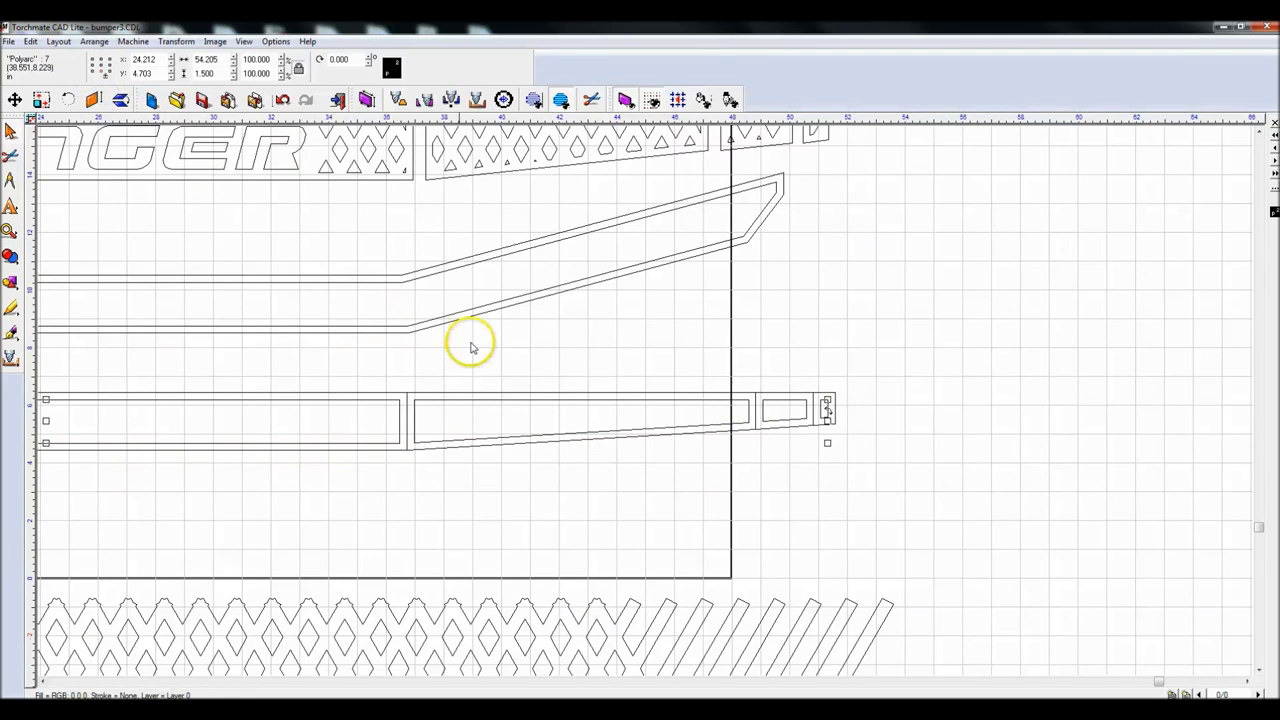
pyautogui.scroll(-1, 486, 343)
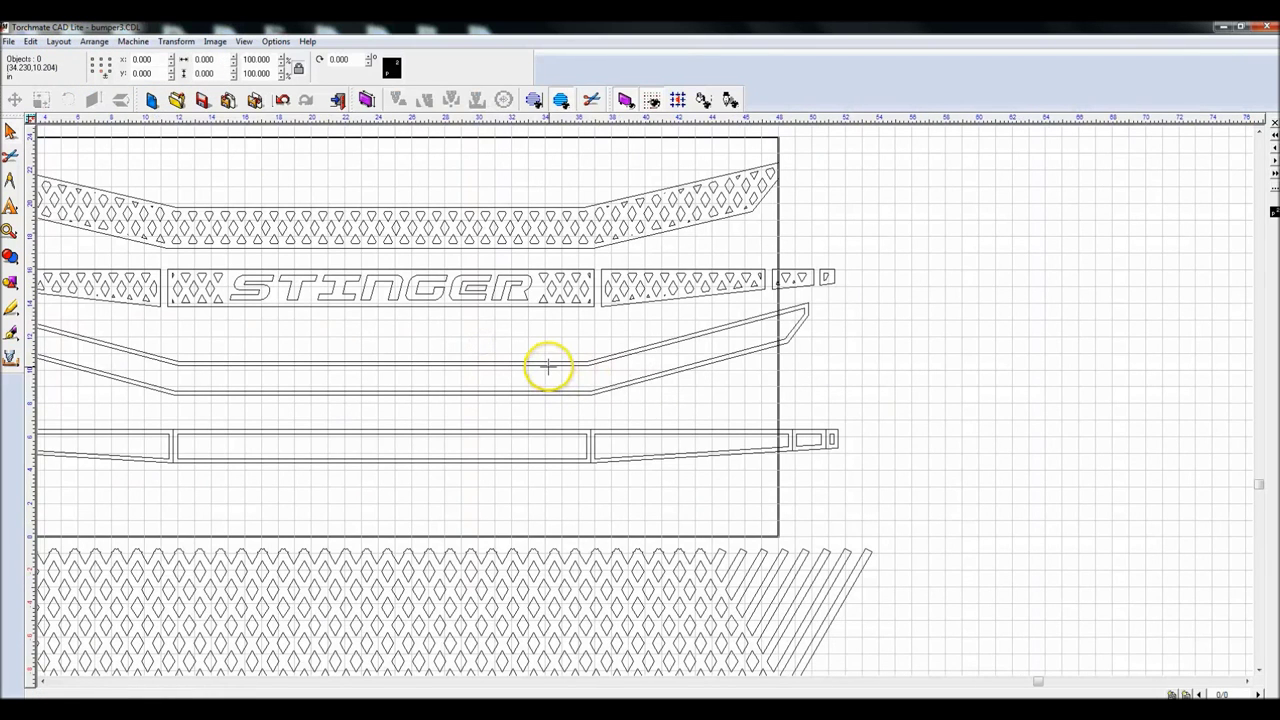
pyautogui.click(548, 367)
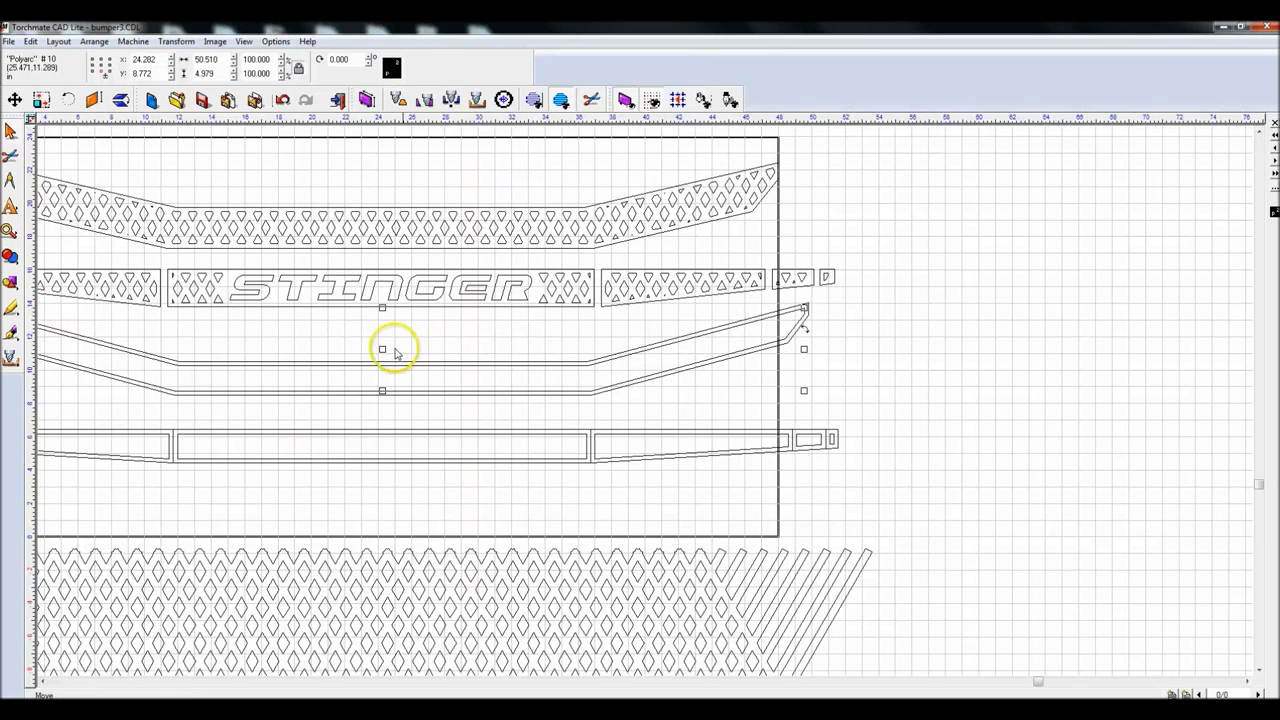
# Step: Move the bent bumper outline down onto the diamond mesh and nudge it into place
pyautogui.moveTo(384, 350)
pyautogui.mouseDown()
pyautogui.moveTo(380, 597)
pyautogui.moveTo(307, 646)
pyautogui.mouseUp()
pyautogui.scroll(-3, 643, 400)
pyautogui.scroll(4, 648, 395)
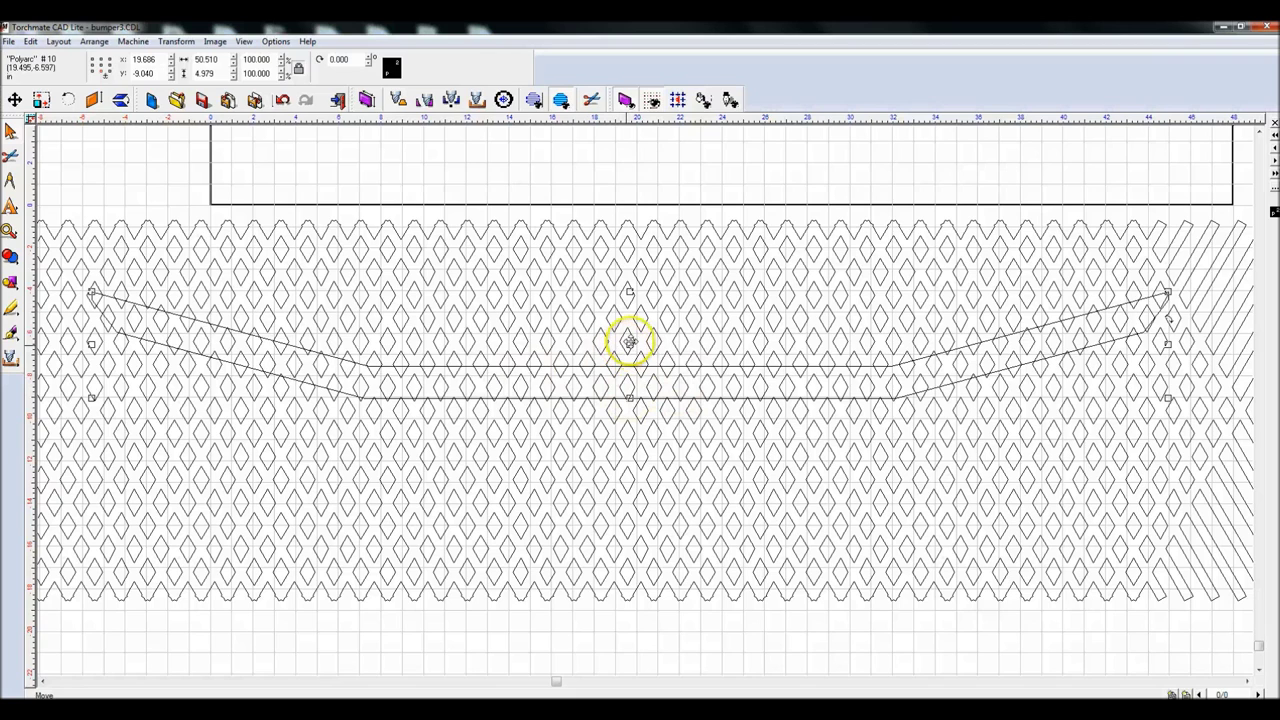
pyautogui.click(629, 345)
pyautogui.moveTo(629, 345); pyautogui.dragTo(636, 341)
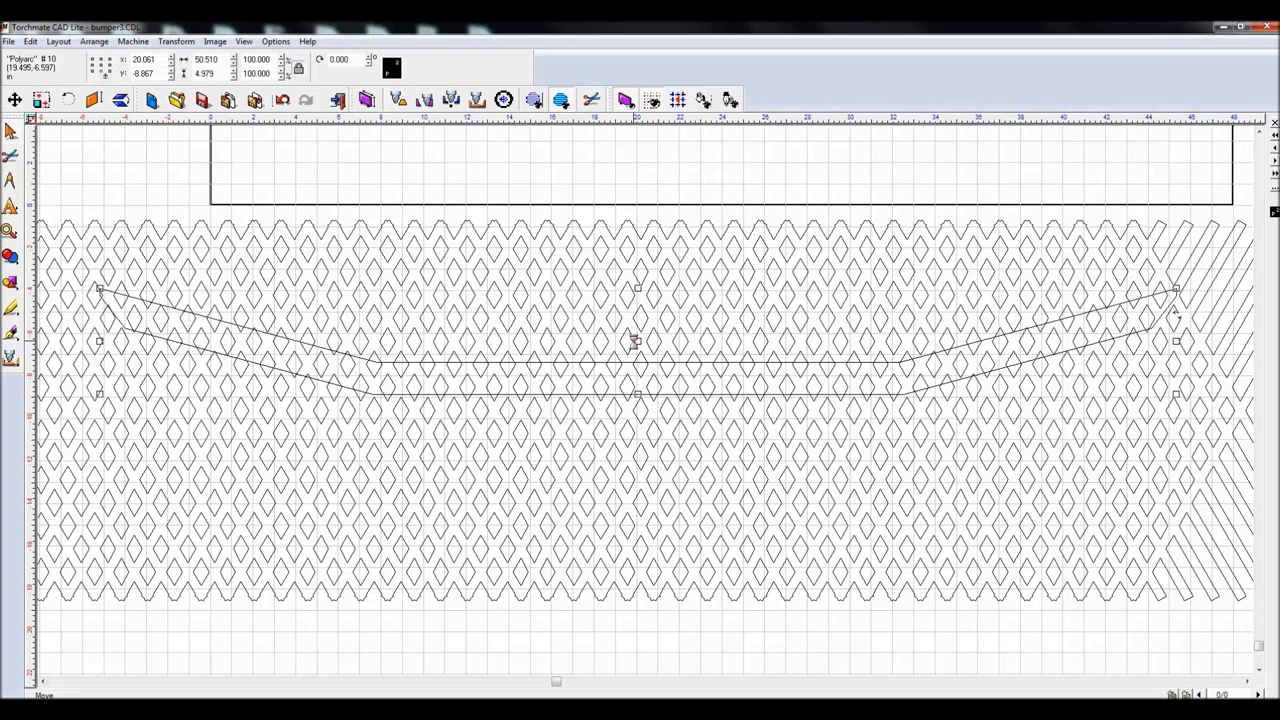
pyautogui.moveTo(634, 341); pyautogui.dragTo(636, 341)
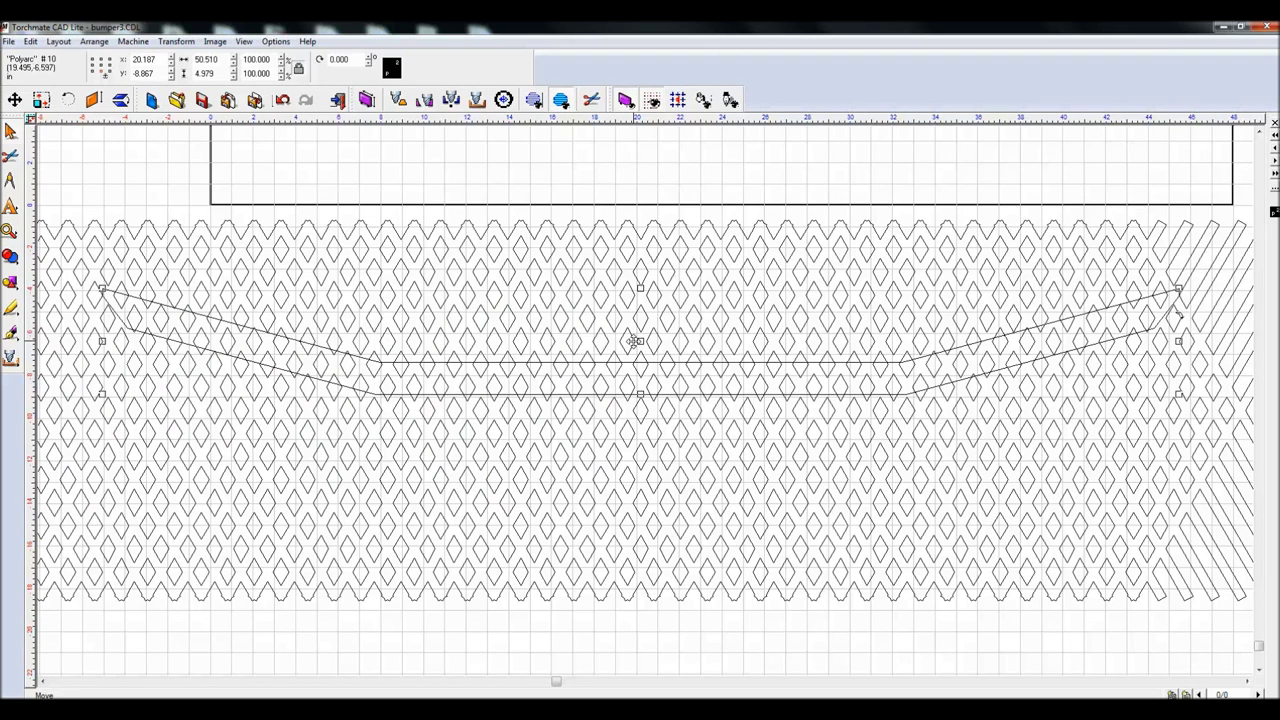
# Step: Fine-tune the outline's height with the arrow keys, then select it together with the mesh
pyautogui.press('Up')
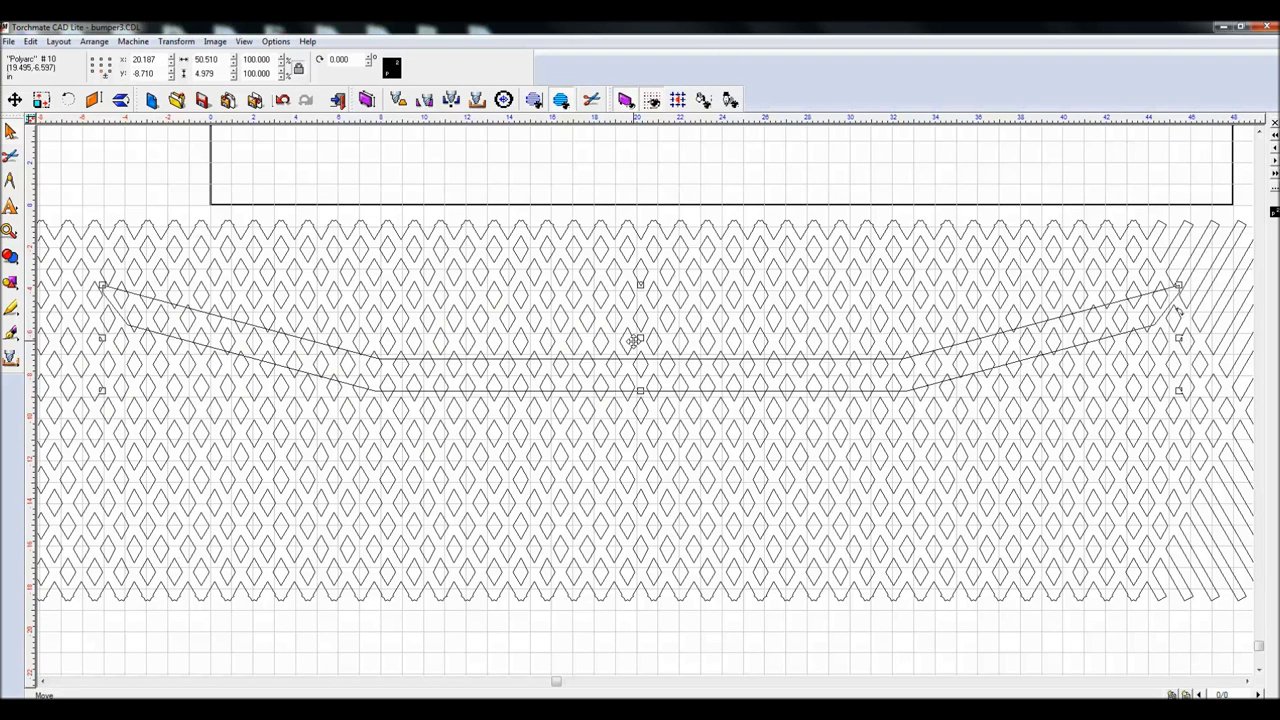
pyautogui.press('Down')
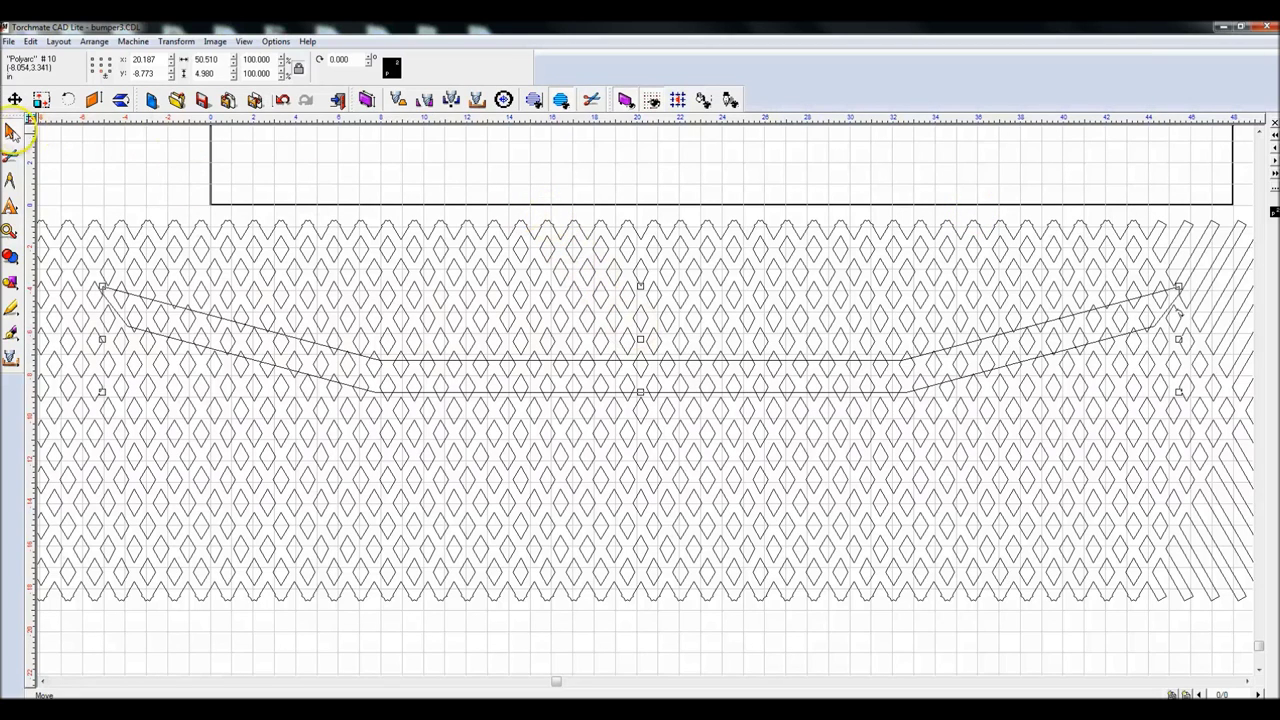
pyautogui.scroll(-2, 657, 405)
pyautogui.moveTo(123, 348); pyautogui.dragTo(1266, 617)
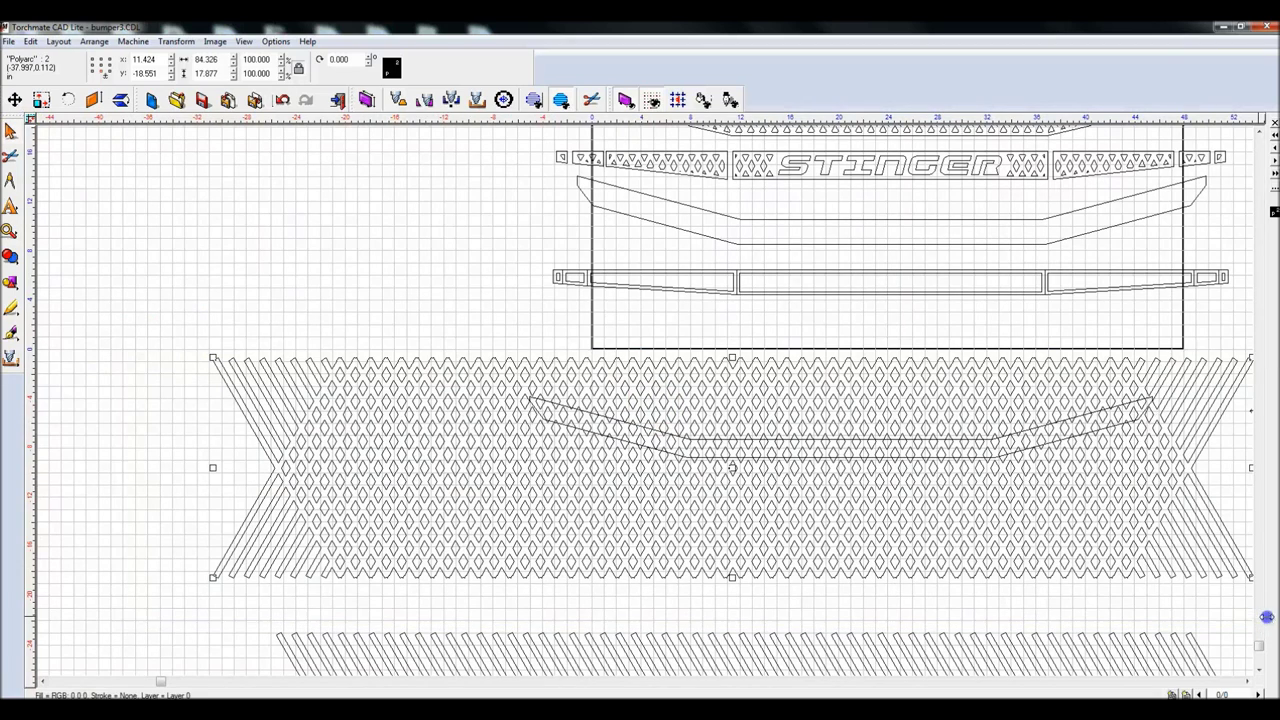
# Step: Intersect the mesh with the bent bar outline, delete the leftover mesh, and select the cutouts
pyautogui.click(11, 257)
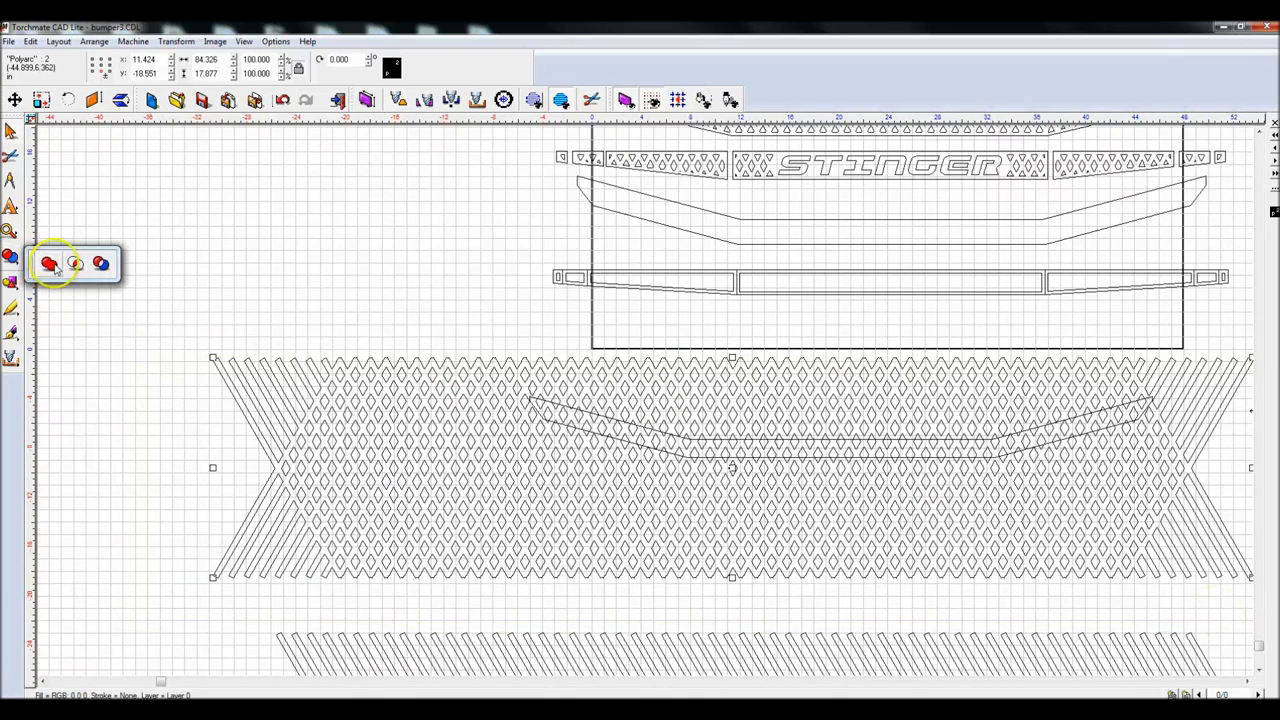
pyautogui.click(100, 264)
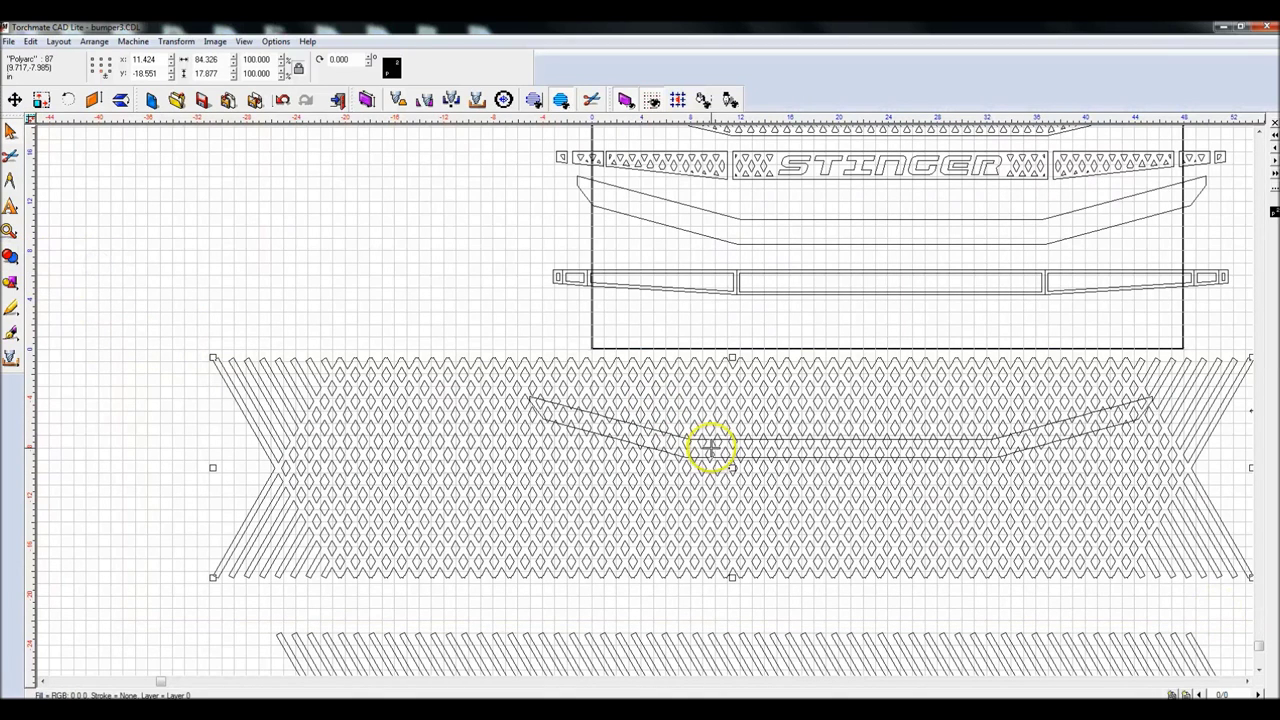
pyautogui.click(626, 391)
pyautogui.press('Delete')
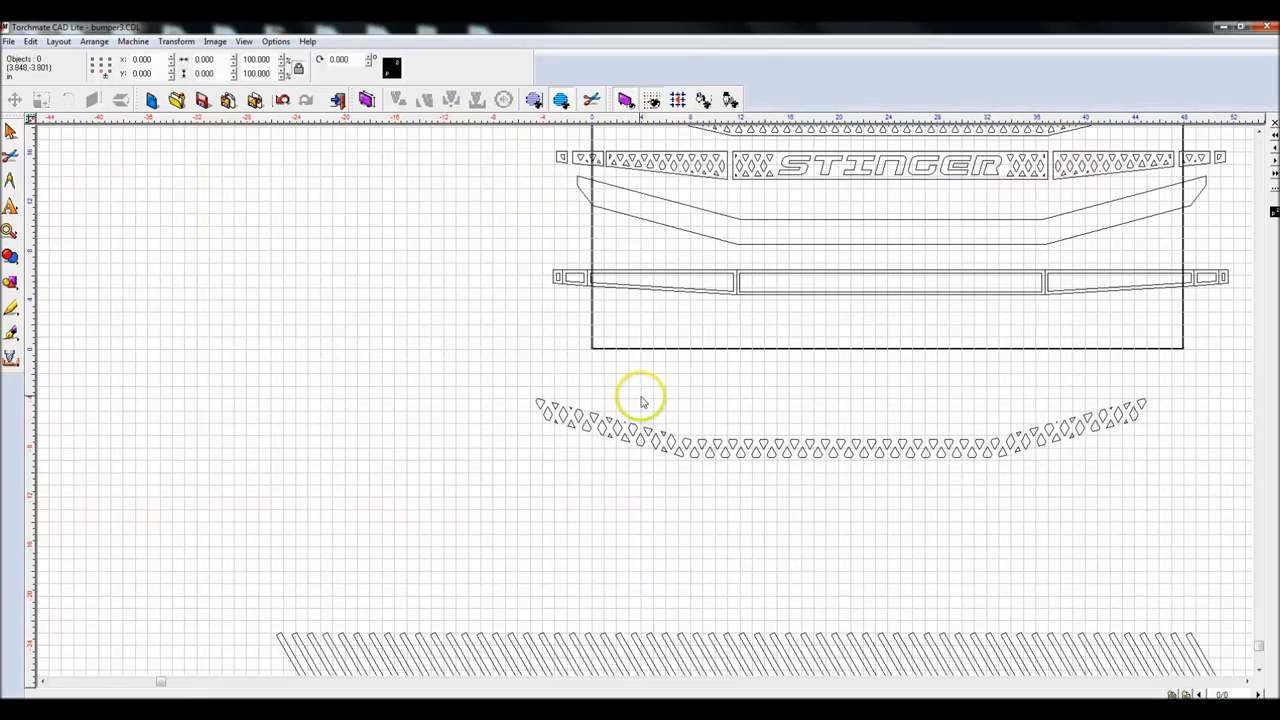
pyautogui.moveTo(476, 367); pyautogui.dragTo(1192, 497)
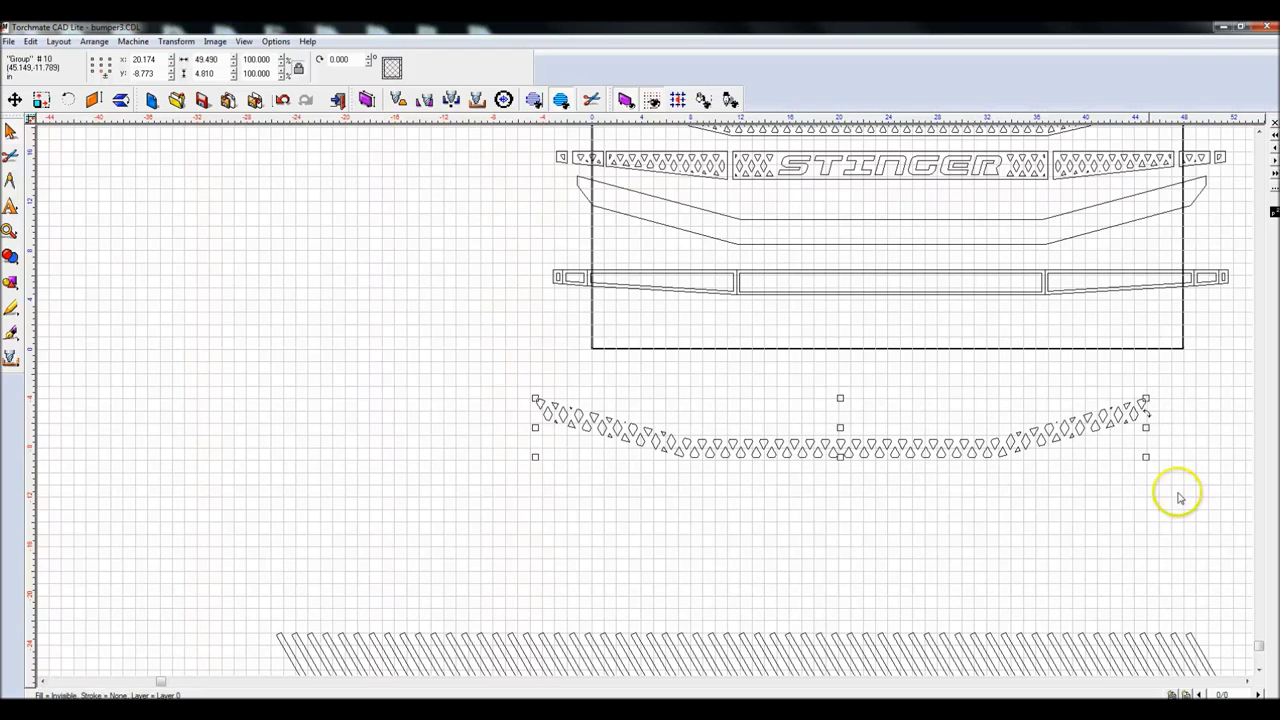
# Step: Align the triangle cutouts to the bent bar outline's vertical and horizontal centres
pyautogui.keyDown('shift'); pyautogui.click(850, 218); pyautogui.keyUp('shift')
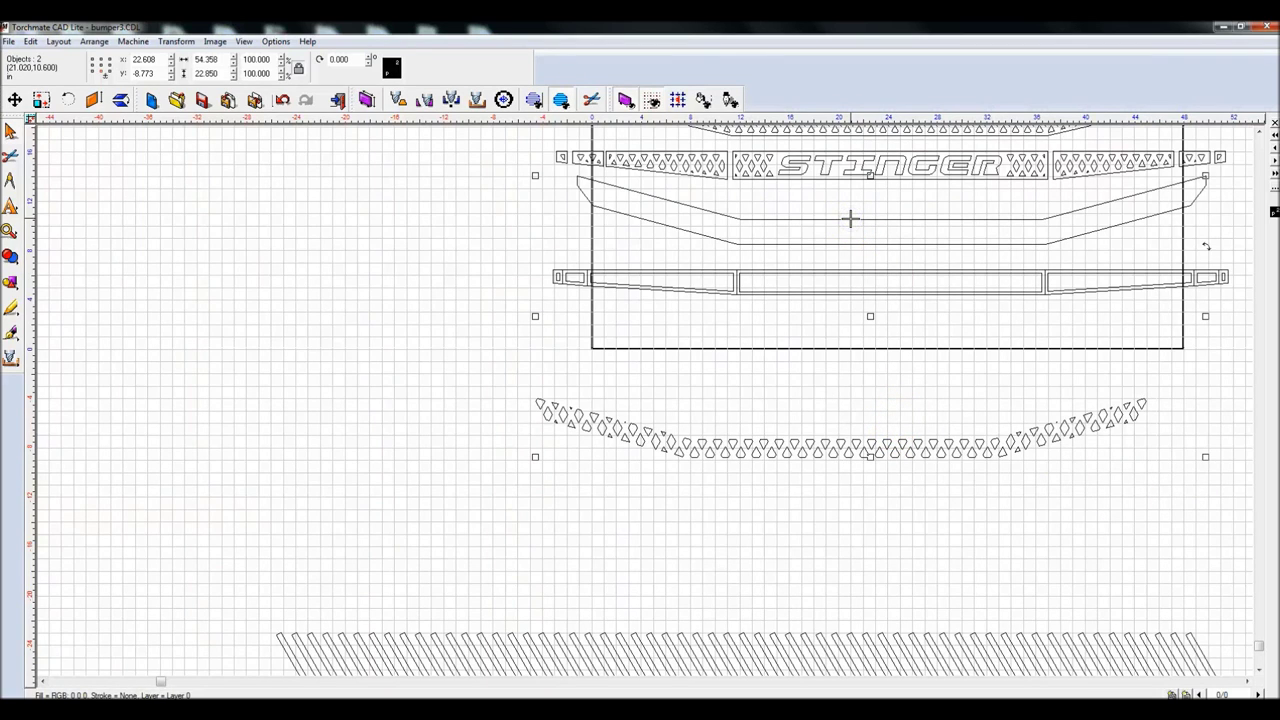
pyautogui.click(850, 218)
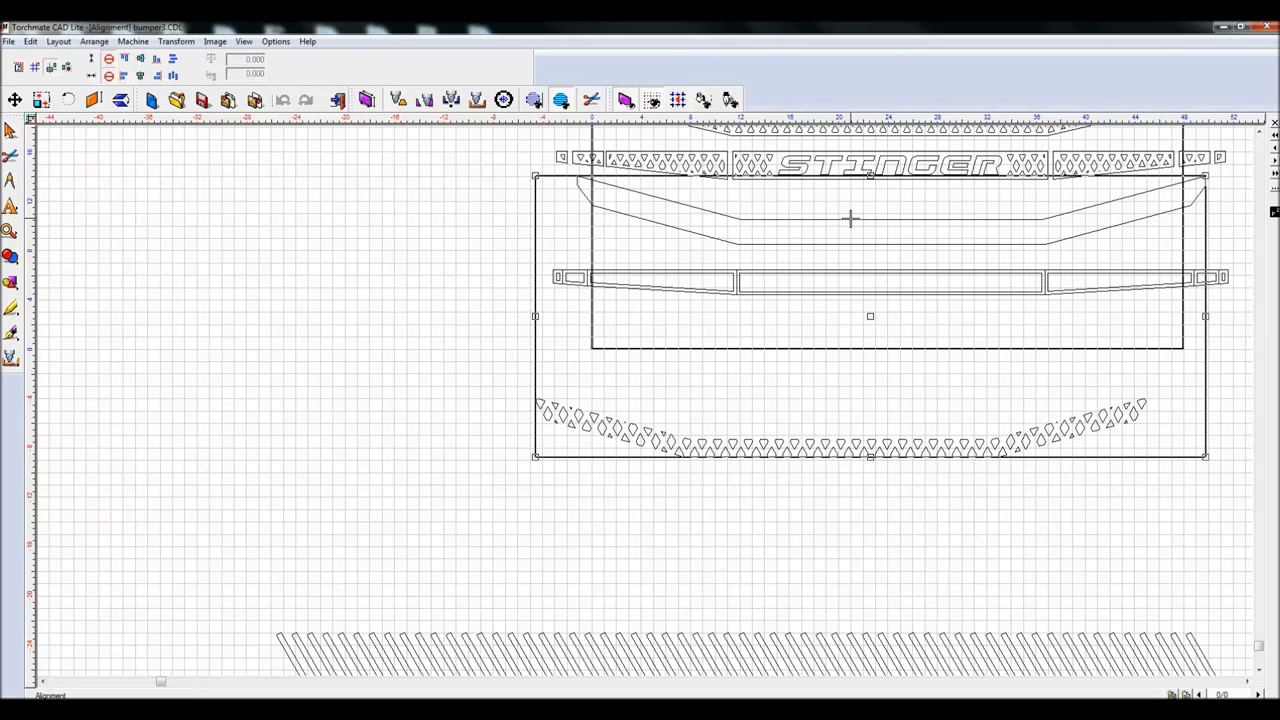
pyautogui.click(156, 75)
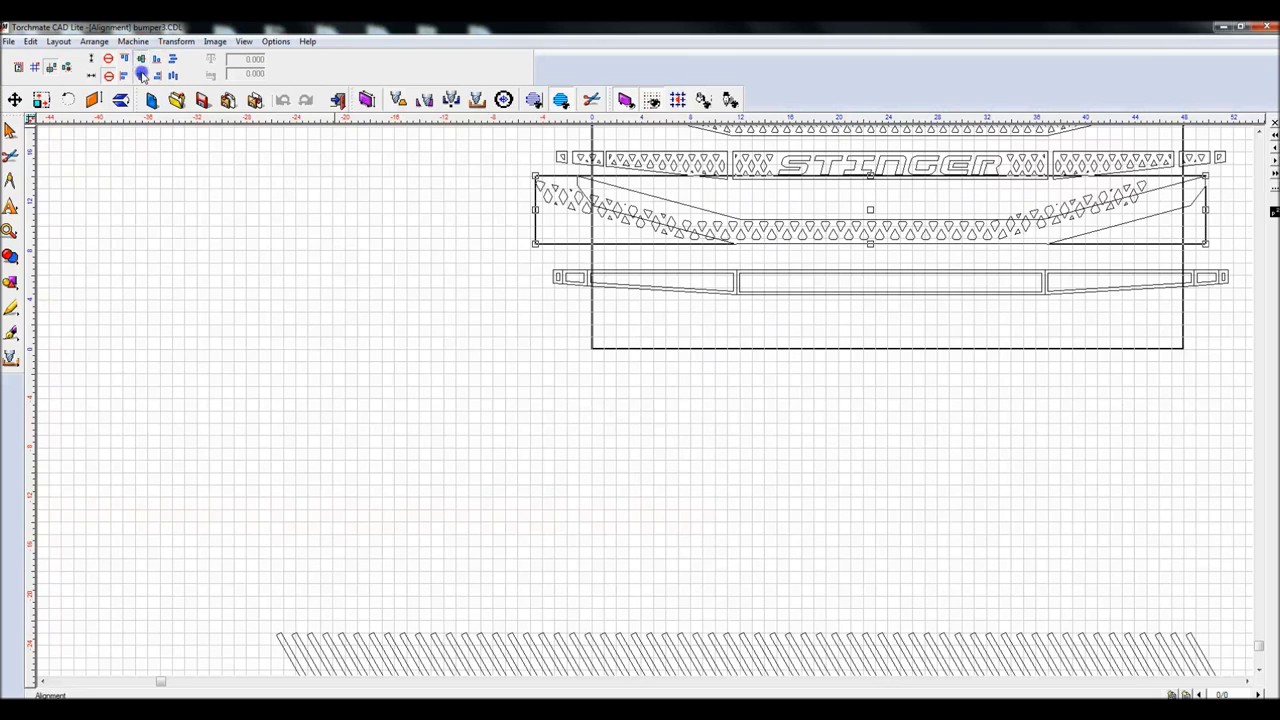
pyautogui.click(140, 59)
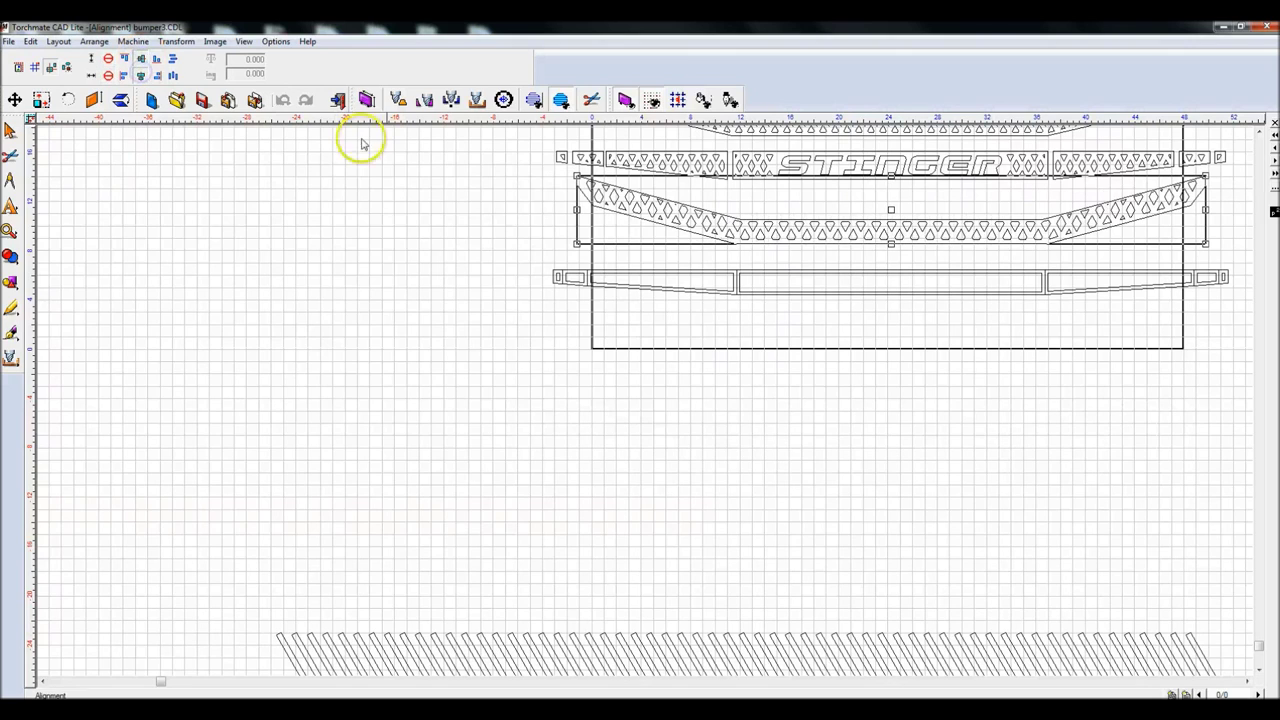
pyautogui.click(815, 207)
pyautogui.scroll(1, 814, 205)
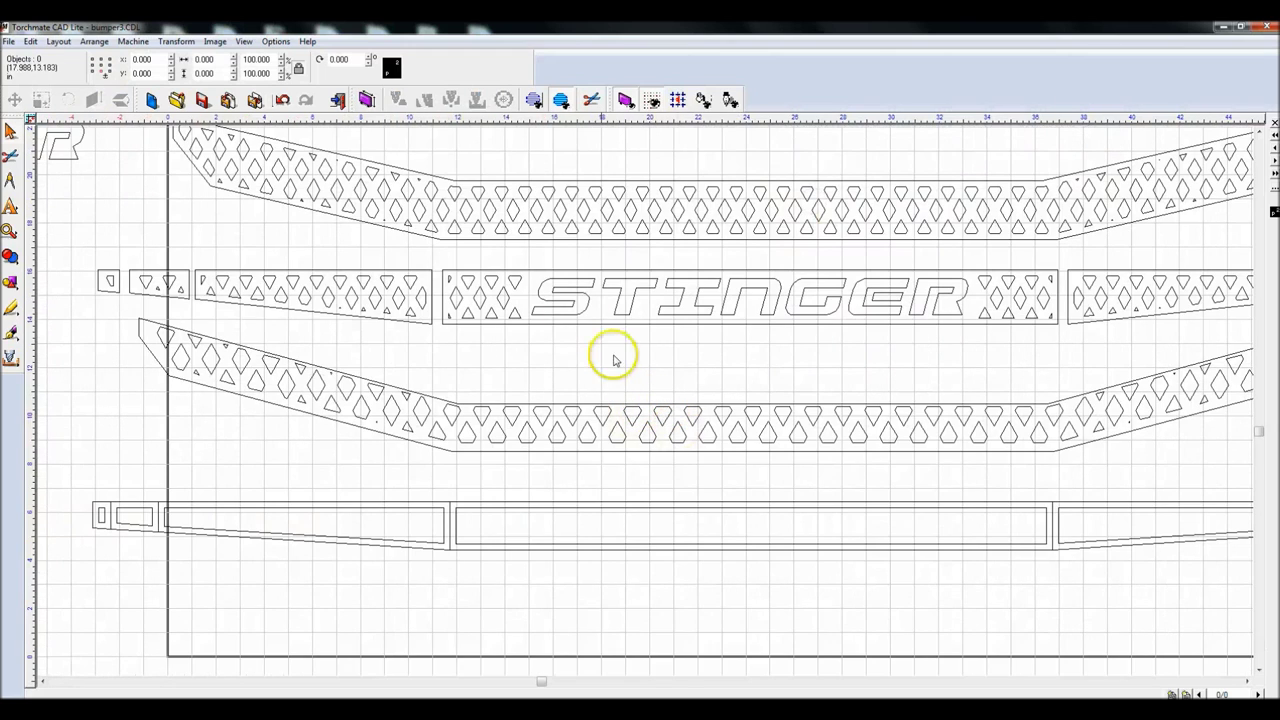
# Step: Centre the bent bar horizontally on the centre strip and align their bottoms
pyautogui.scroll(1, 457, 403)
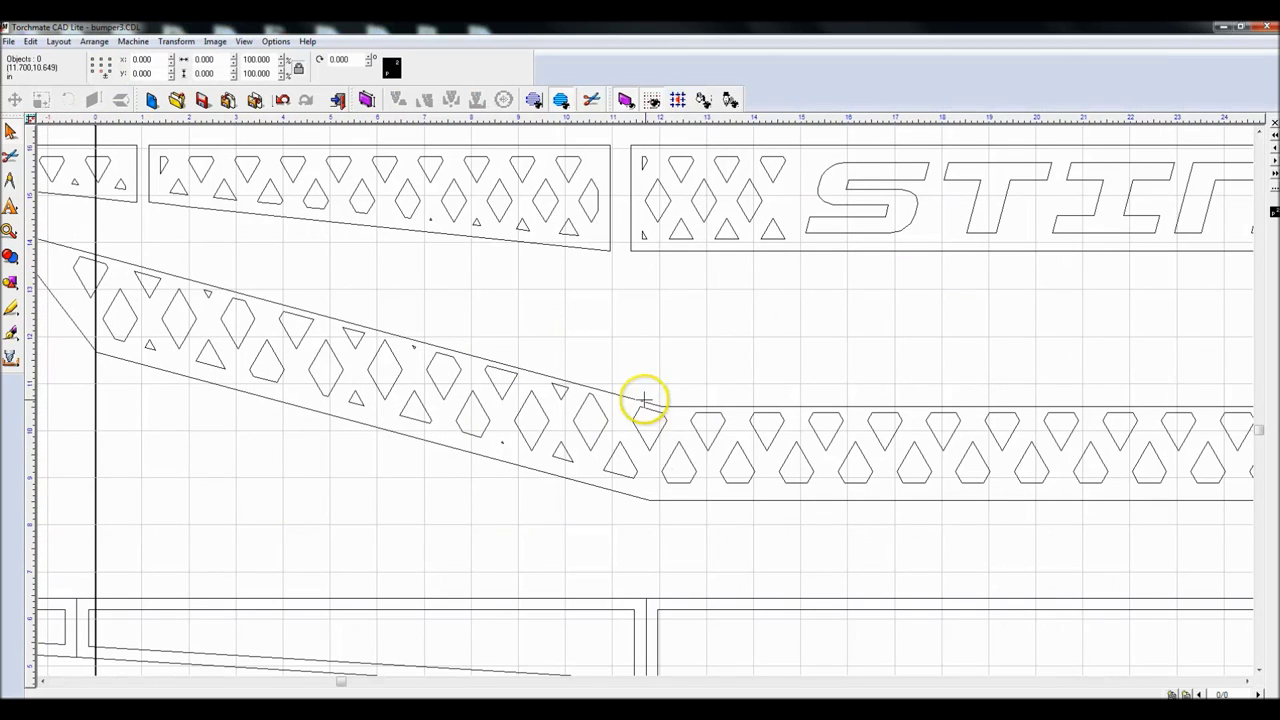
pyautogui.scroll(-1, 717, 408)
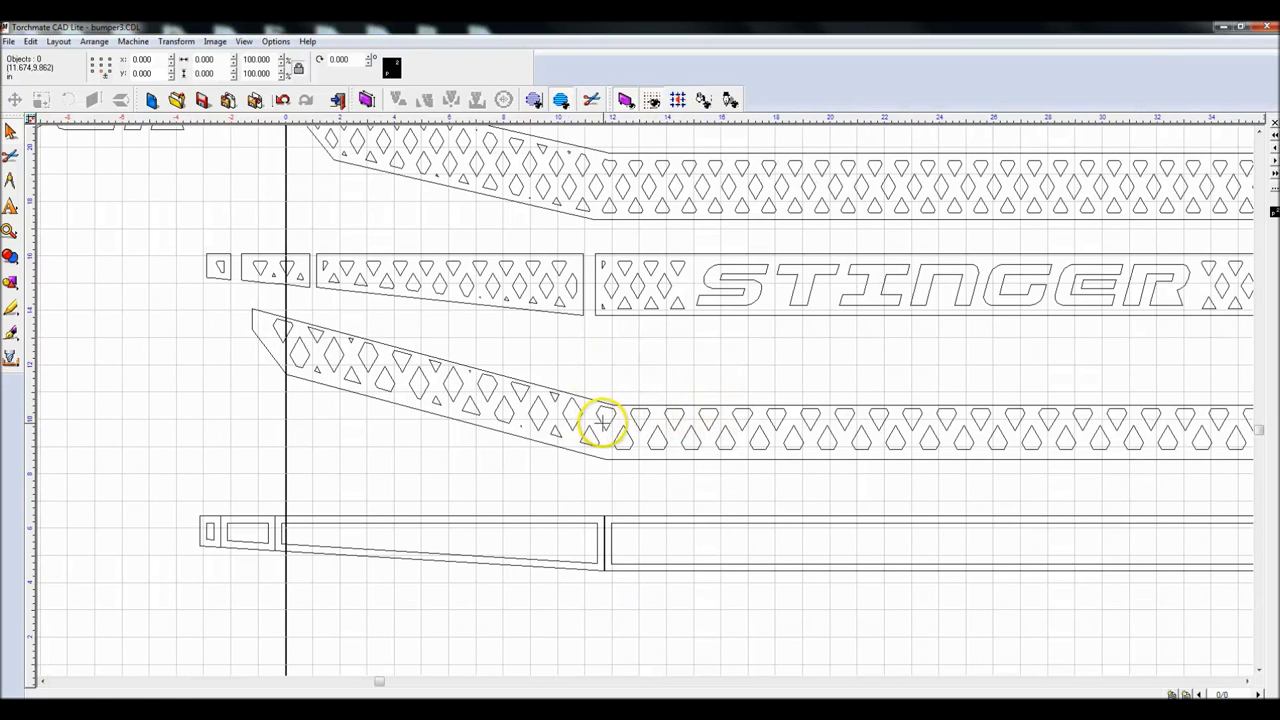
pyautogui.click(602, 424)
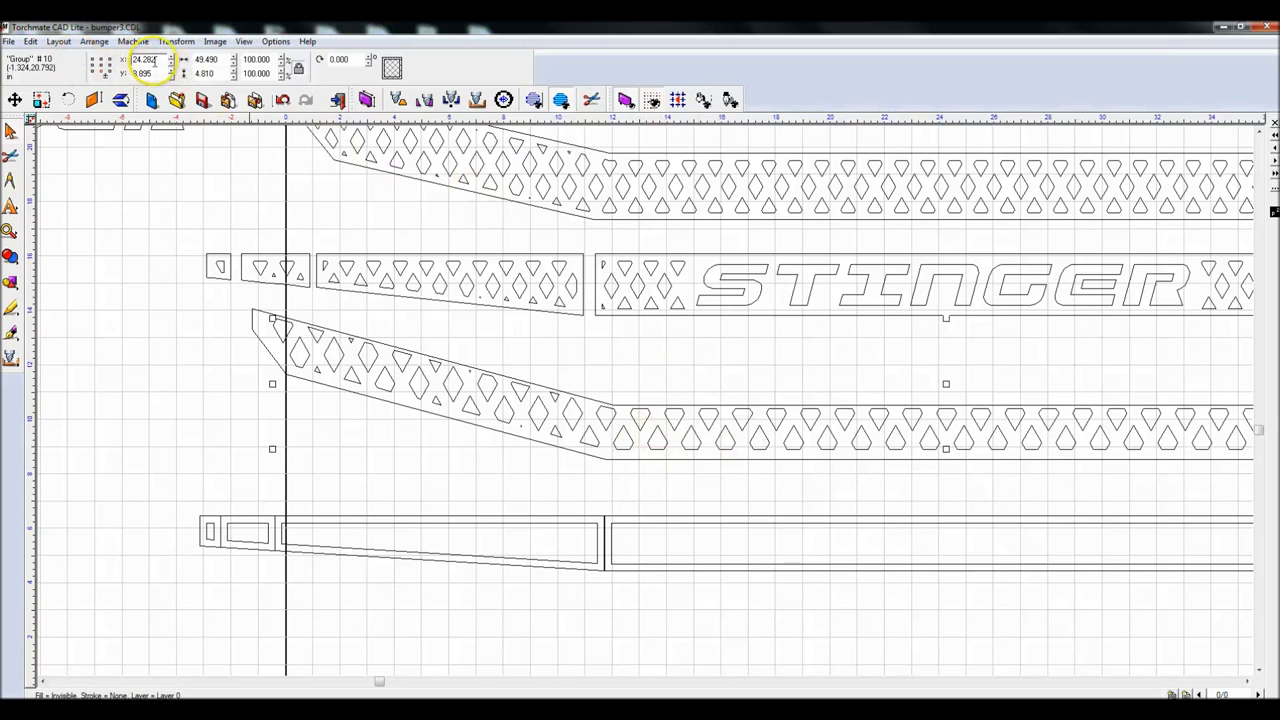
pyautogui.click(490, 347)
pyautogui.press('F4')
pyautogui.moveTo(592, 390); pyautogui.dragTo(1107, 452)
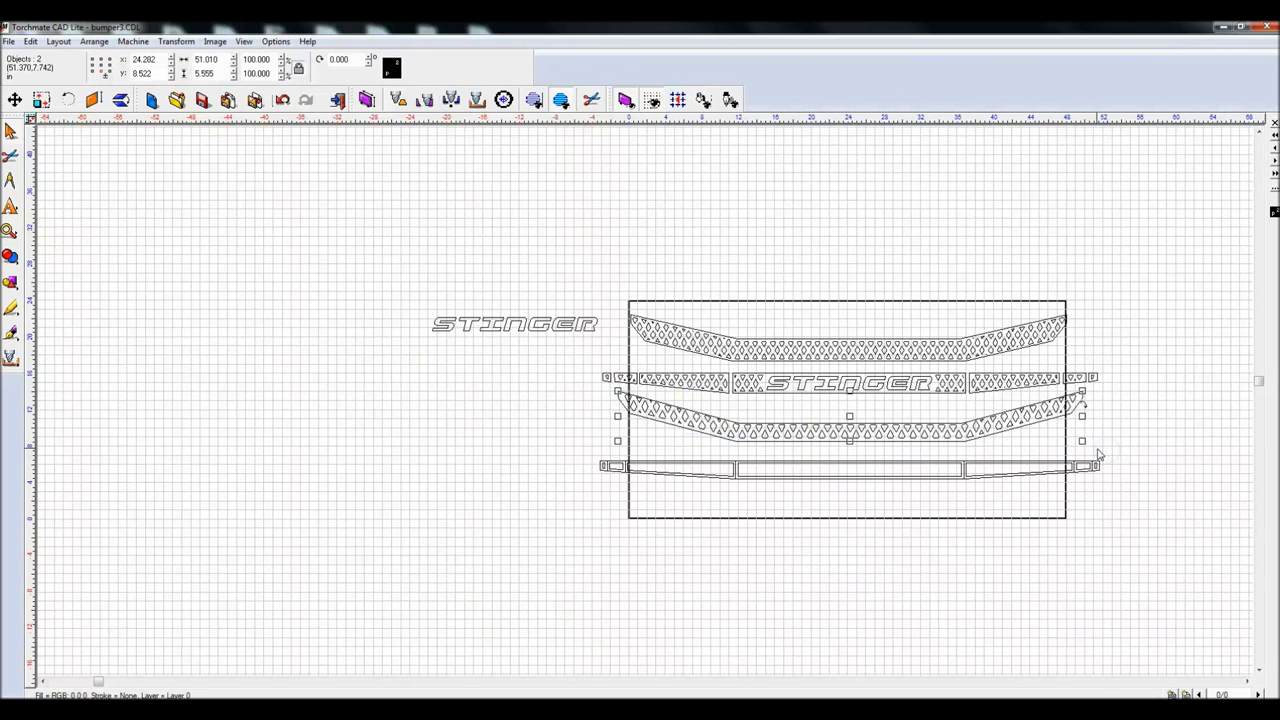
pyautogui.hotkey('ctrl', 'l')
pyautogui.click(121, 59)
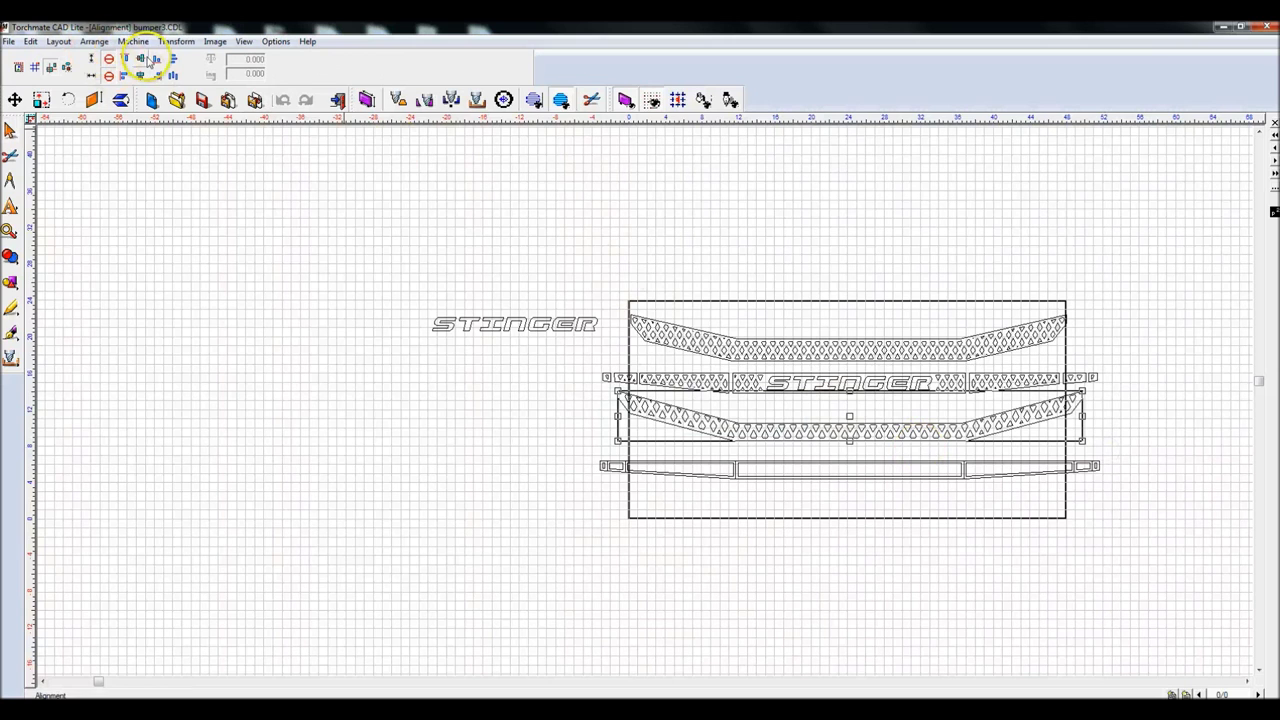
pyautogui.click(156, 60)
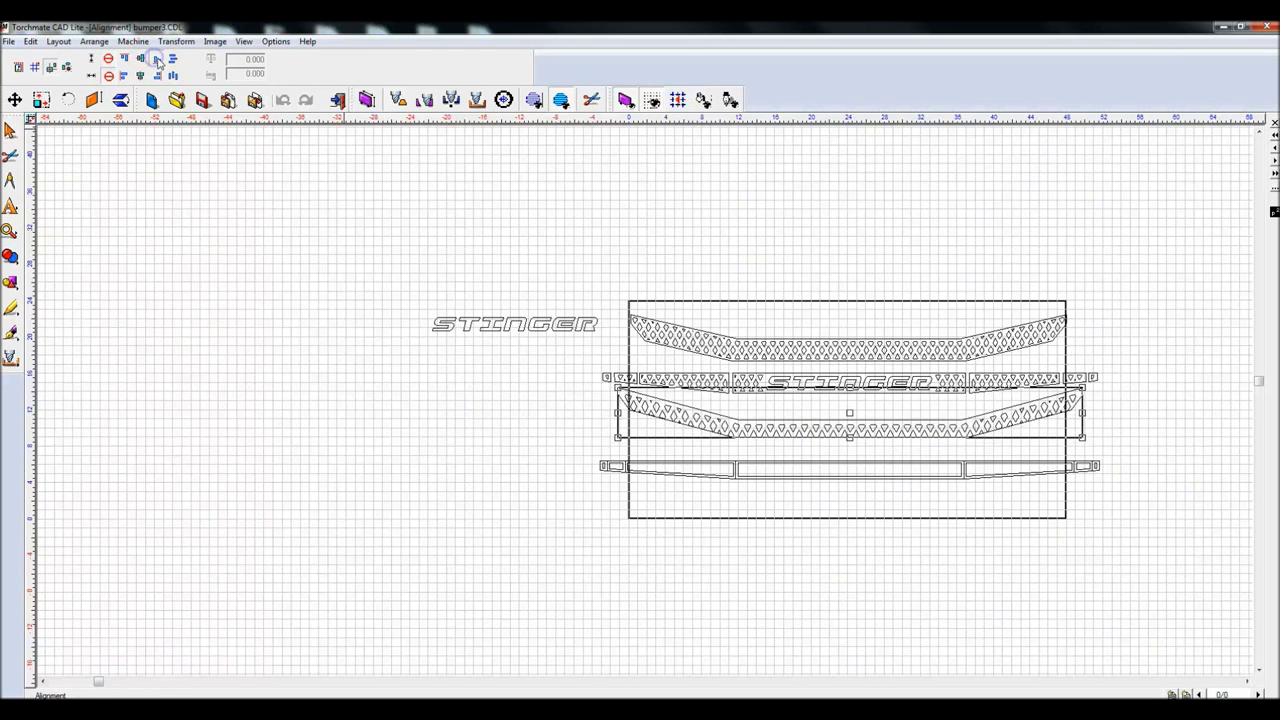
# Step: Set the triangle-cutout bent bar's Y position, first to 8.395, then to 9.145
pyautogui.scroll(1, 825, 450)
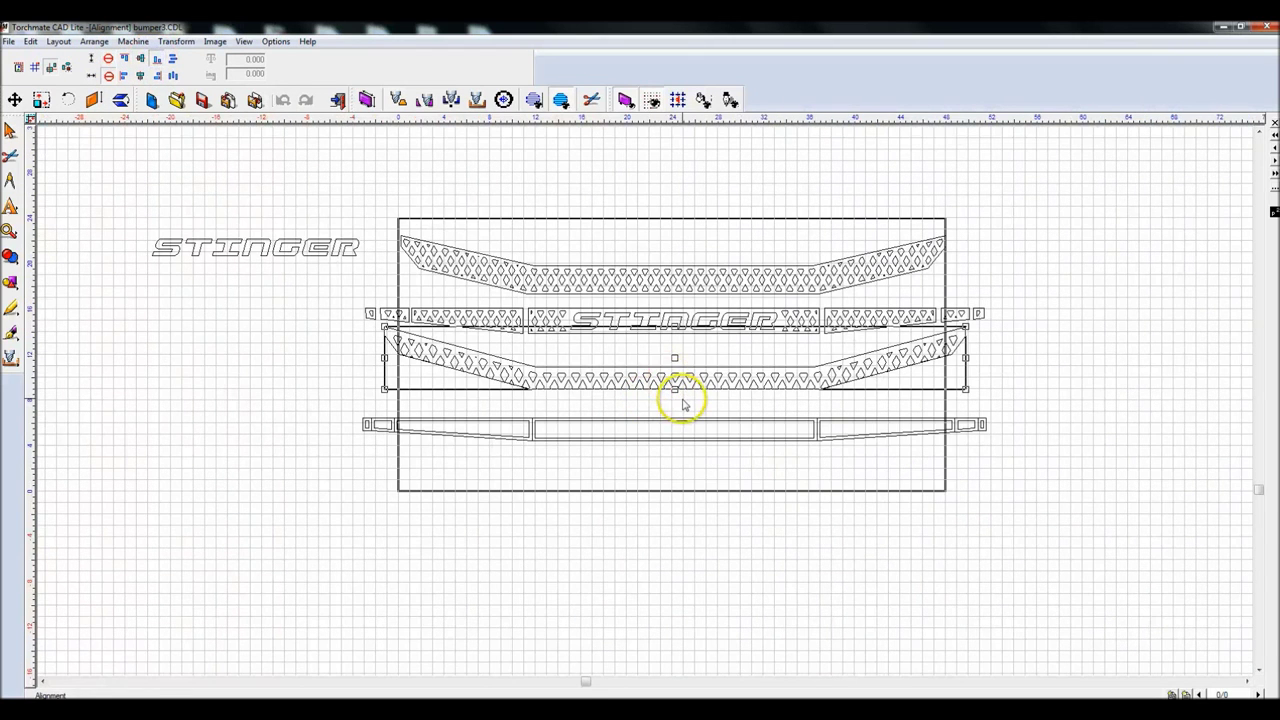
pyautogui.scroll(1, 677, 400)
pyautogui.click(648, 372)
pyautogui.scroll(1, 645, 378)
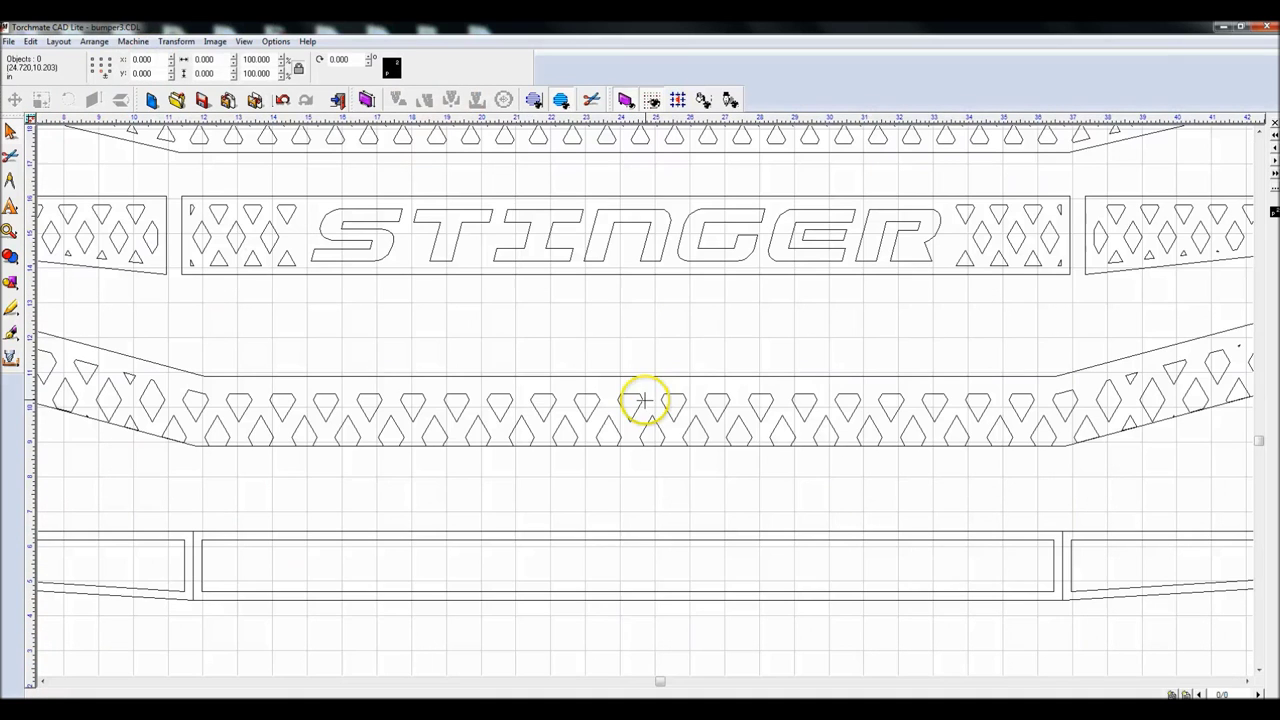
pyautogui.click(636, 410)
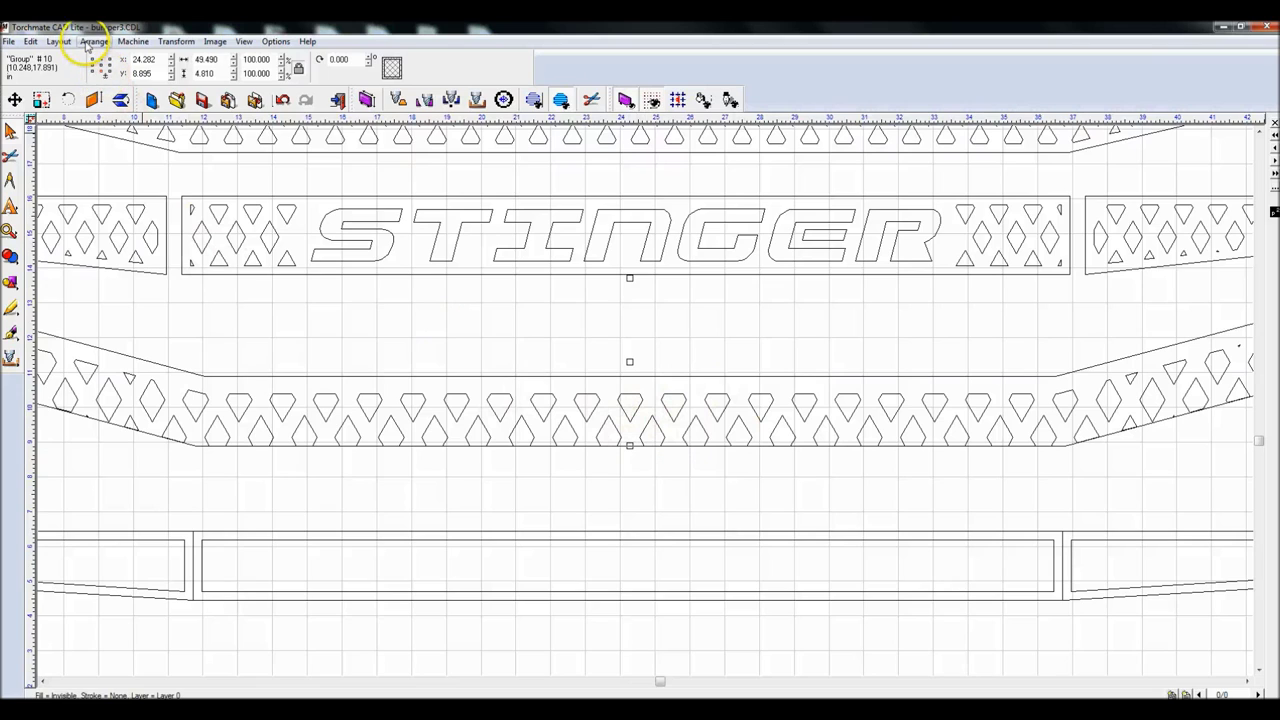
pyautogui.click(150, 73)
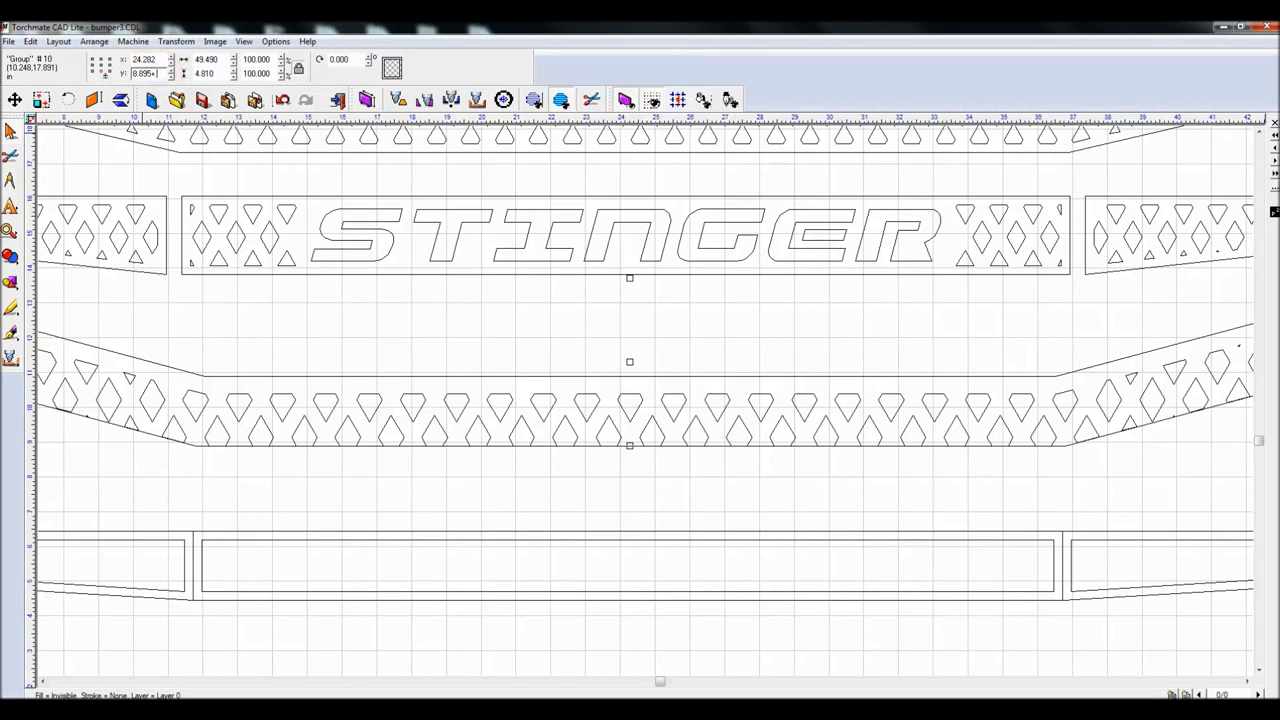
pyautogui.write('8.395')
pyautogui.press('Return')
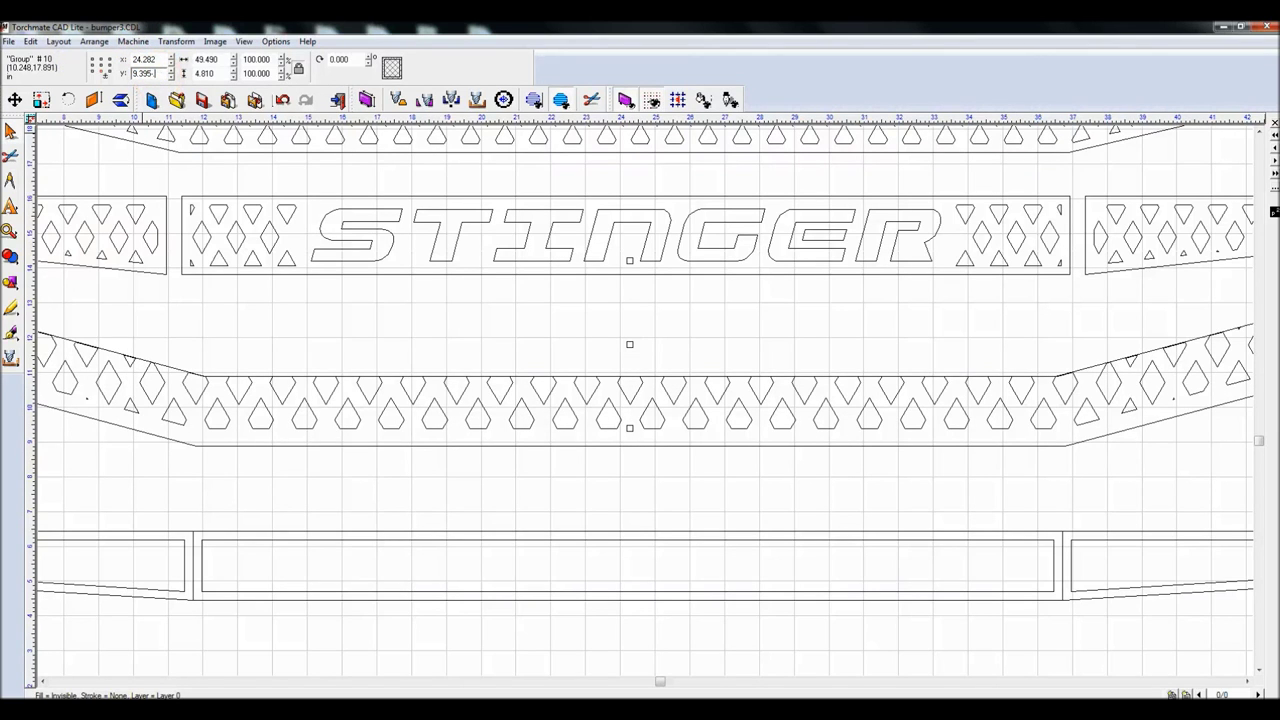
pyautogui.press('Return')
# Step: Check the bar's placement with a solid-fill (F9) preview, then return to outline view
pyautogui.click(474, 342)
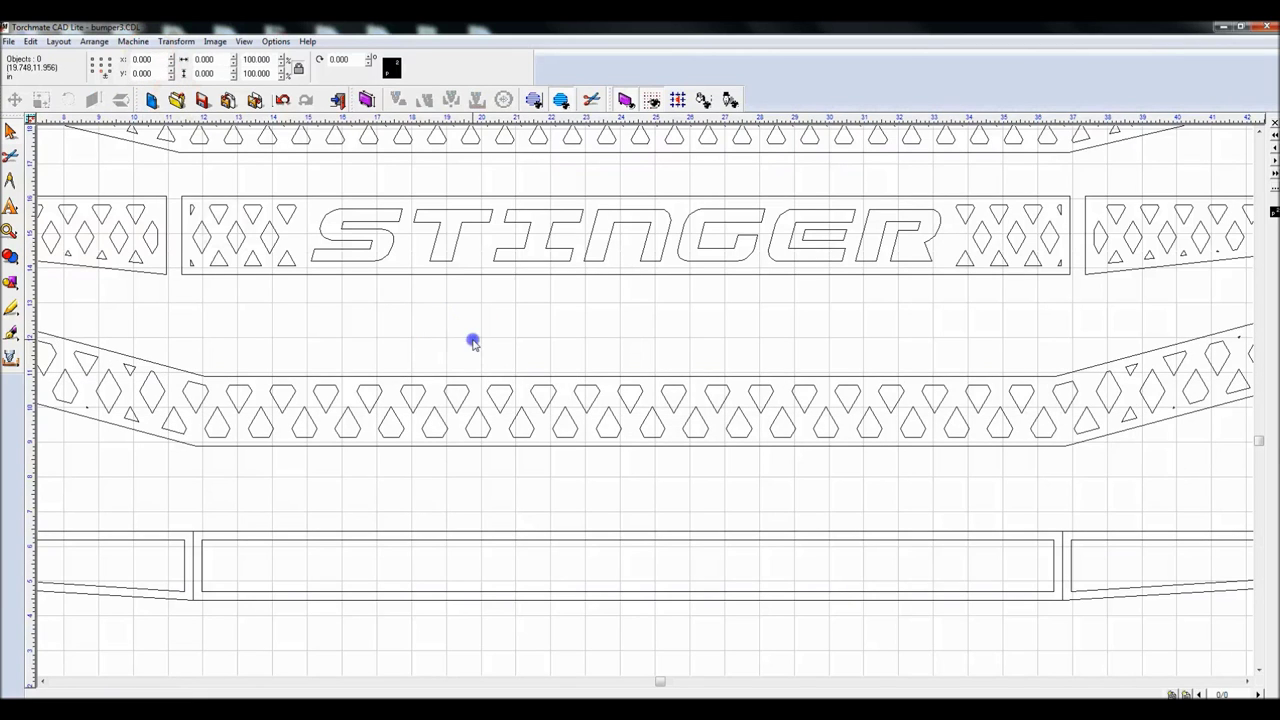
pyautogui.scroll(-2, 600, 385)
pyautogui.moveTo(162, 334); pyautogui.dragTo(1228, 461)
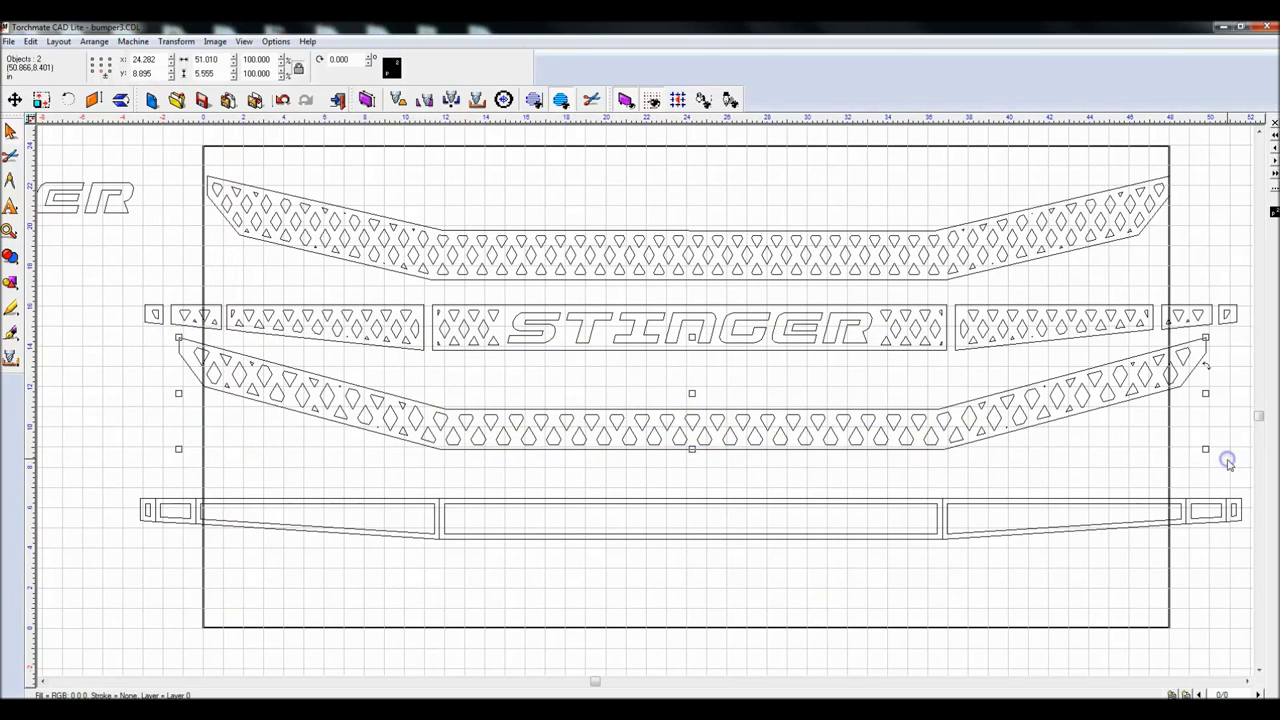
pyautogui.click(737, 474)
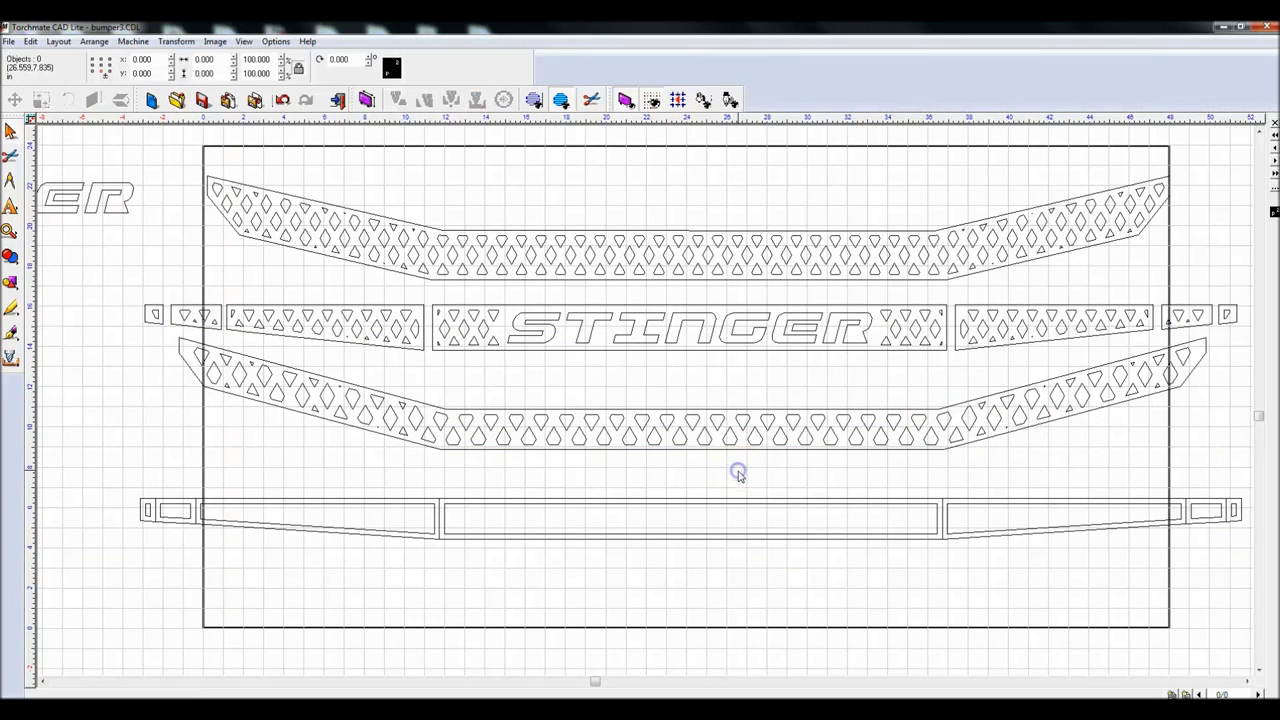
pyautogui.press('F9')
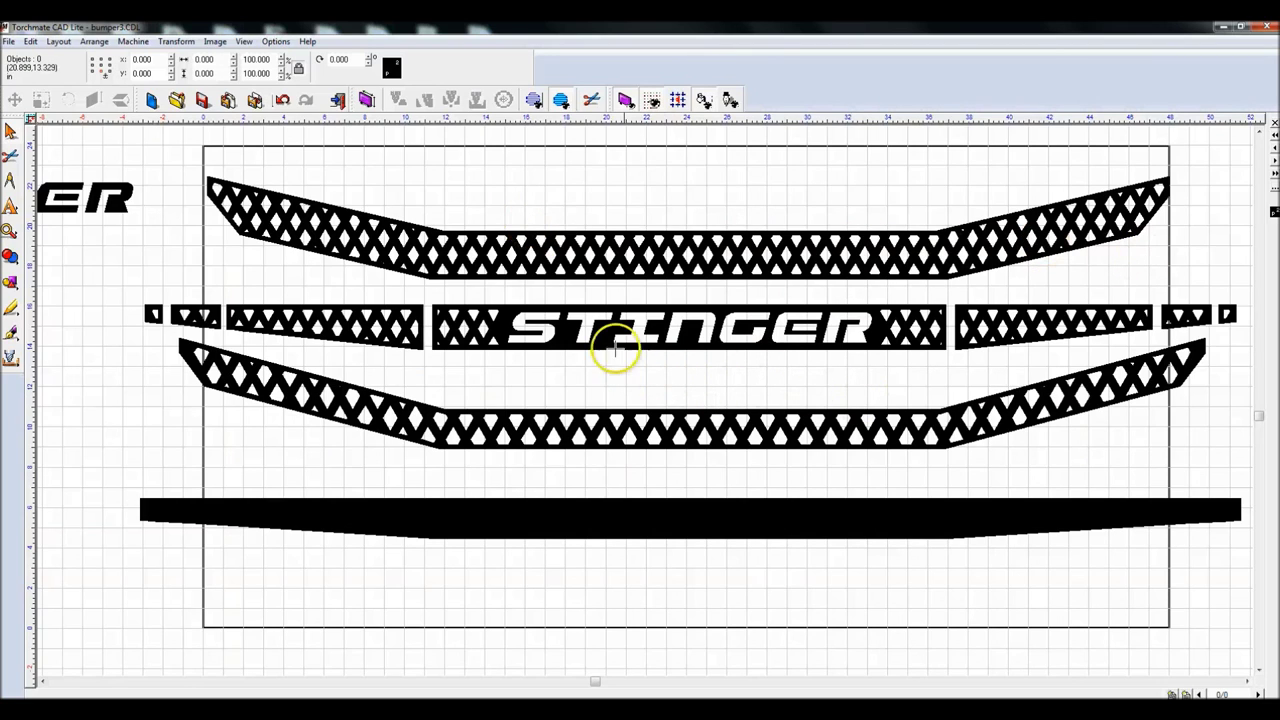
pyautogui.click(700, 423)
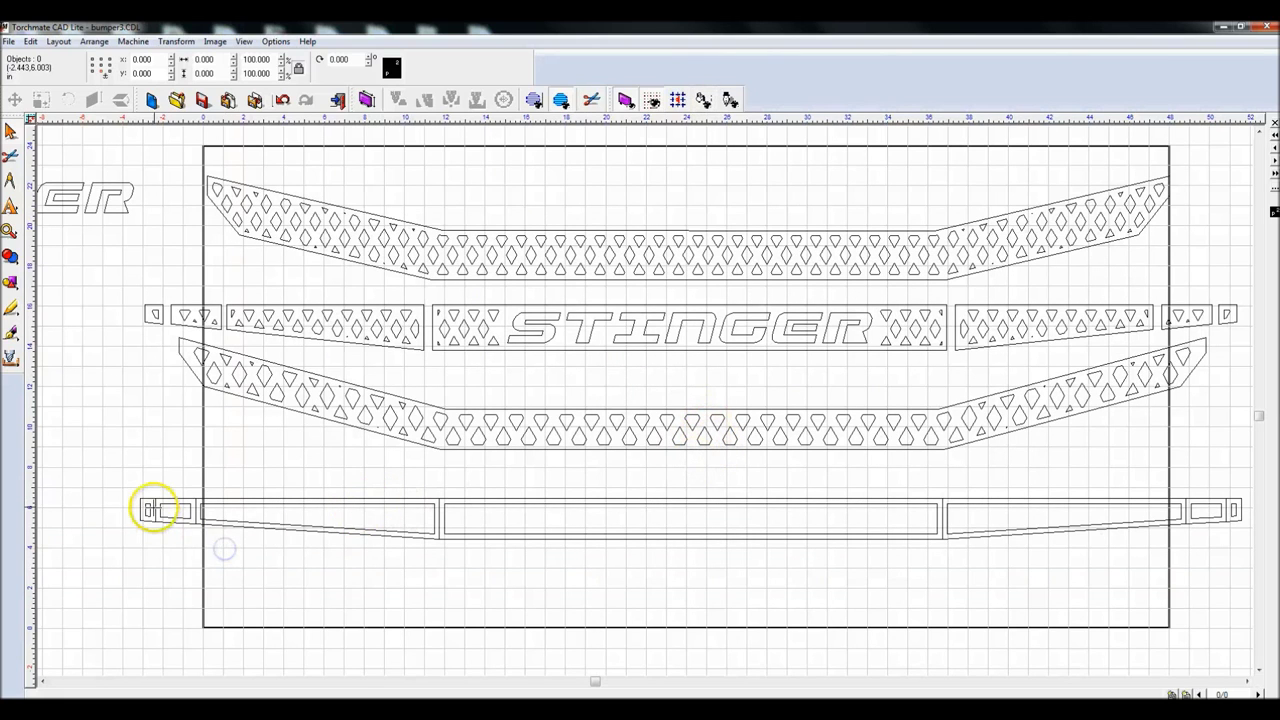
# Step: Group the left end cap, left, middle and right bar pieces, and right end cap
pyautogui.click(148, 510)
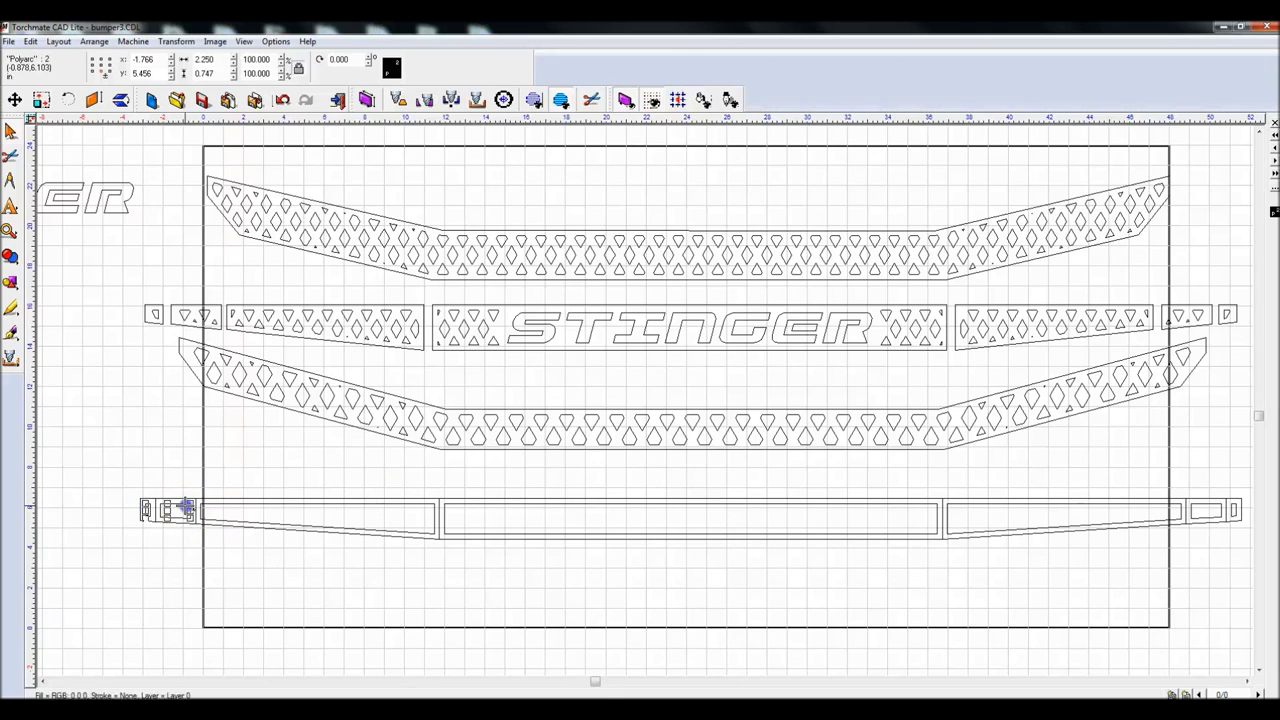
pyautogui.keyDown('shift'); pyautogui.click(248, 507); pyautogui.keyUp('shift')
pyautogui.keyDown('shift'); pyautogui.click(506, 503); pyautogui.keyUp('shift')
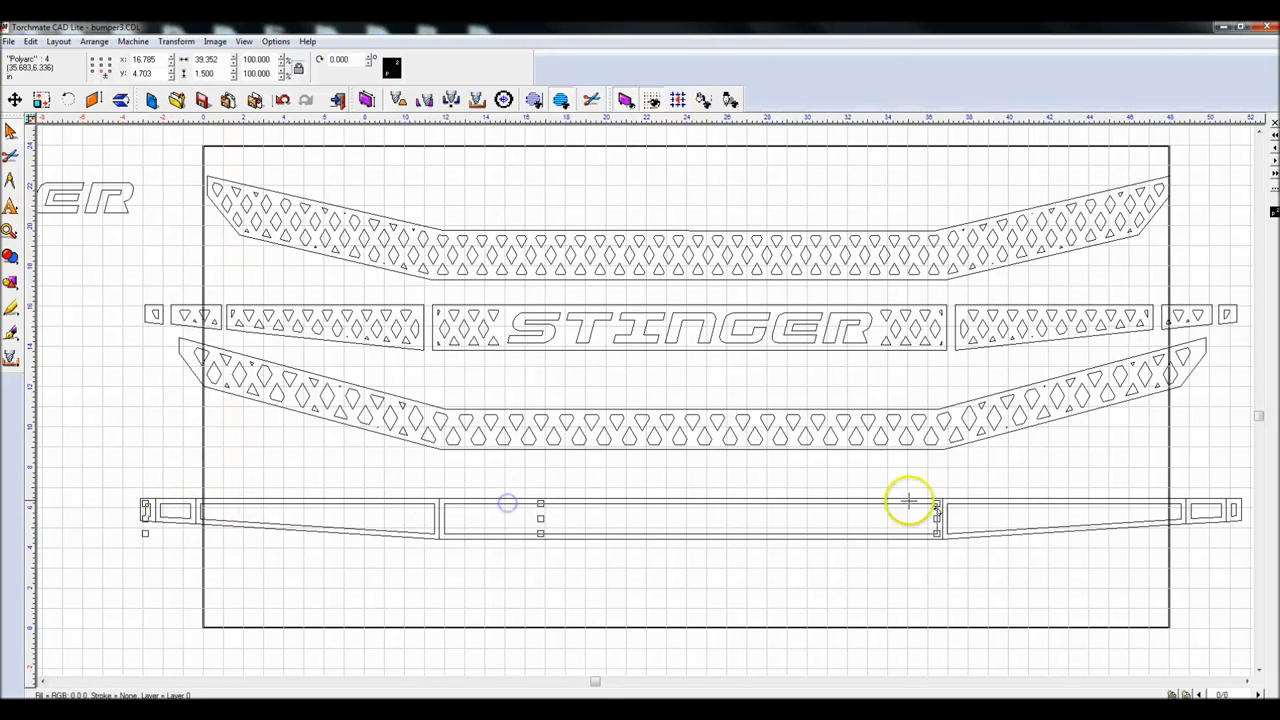
pyautogui.keyDown('shift'); pyautogui.click(968, 505); pyautogui.keyUp('shift')
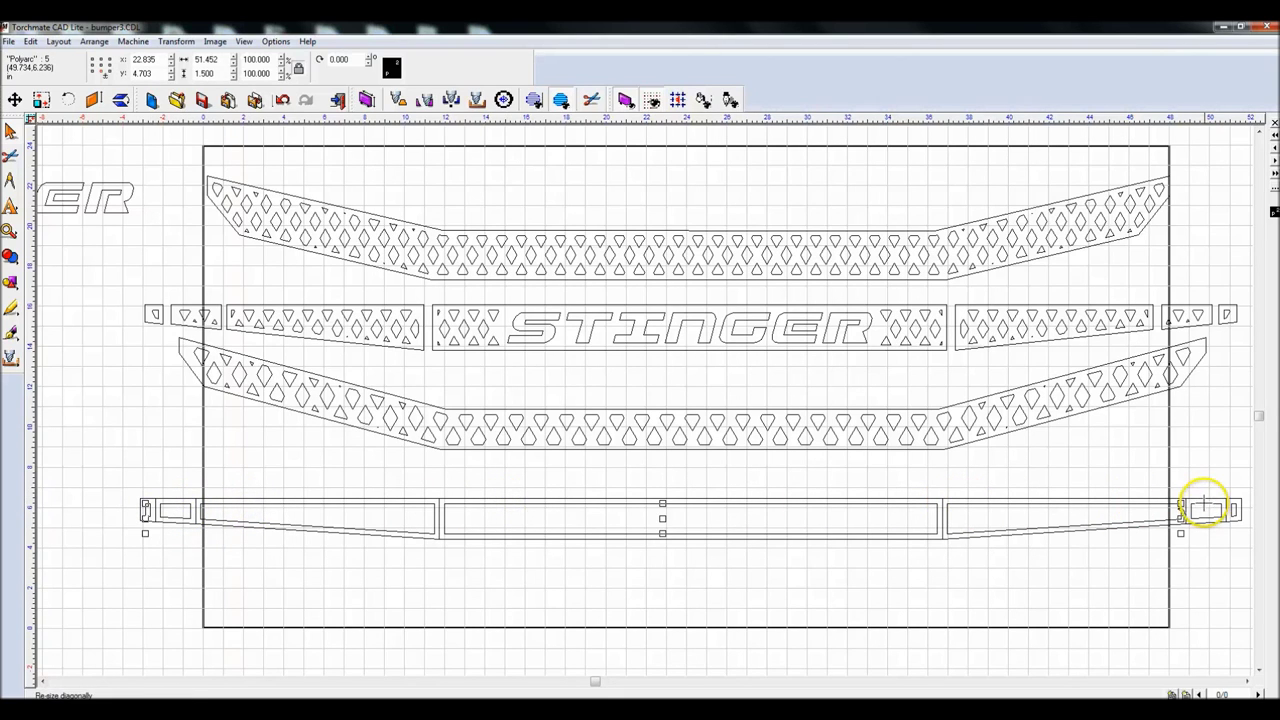
pyautogui.keyDown('shift'); pyautogui.click(1228, 510); pyautogui.keyUp('shift')
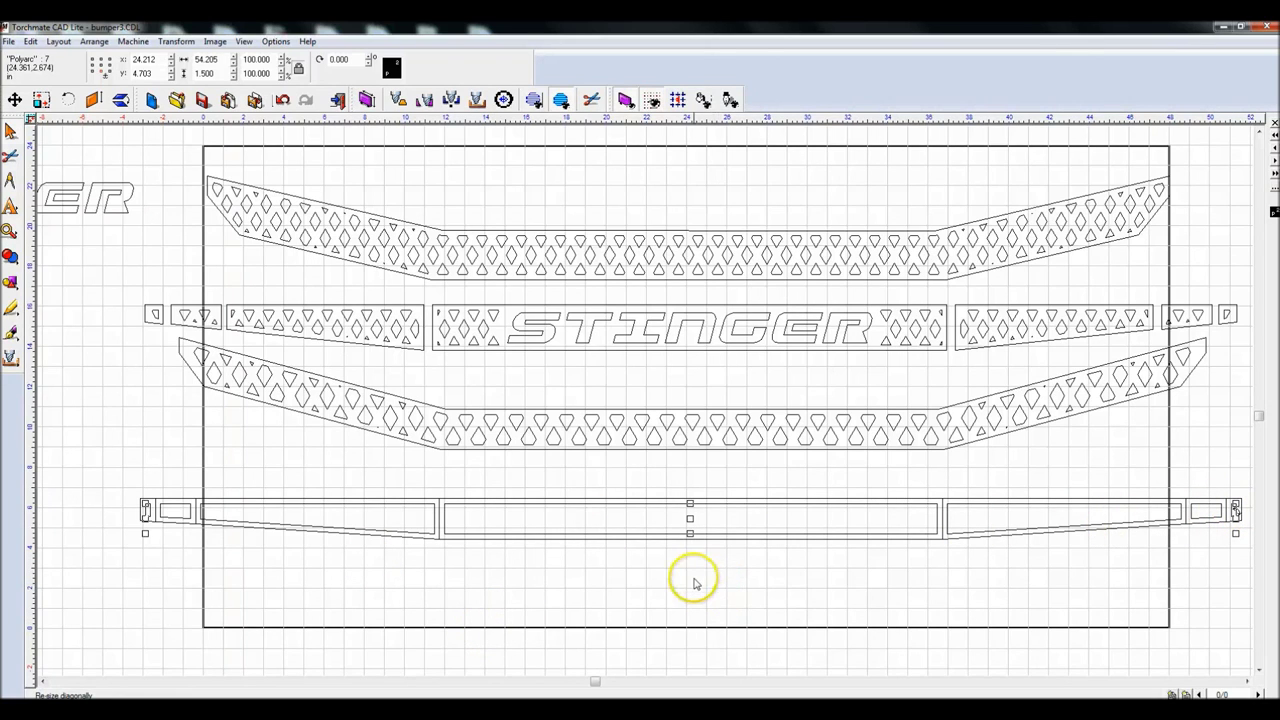
pyautogui.scroll(-3, 654, 537)
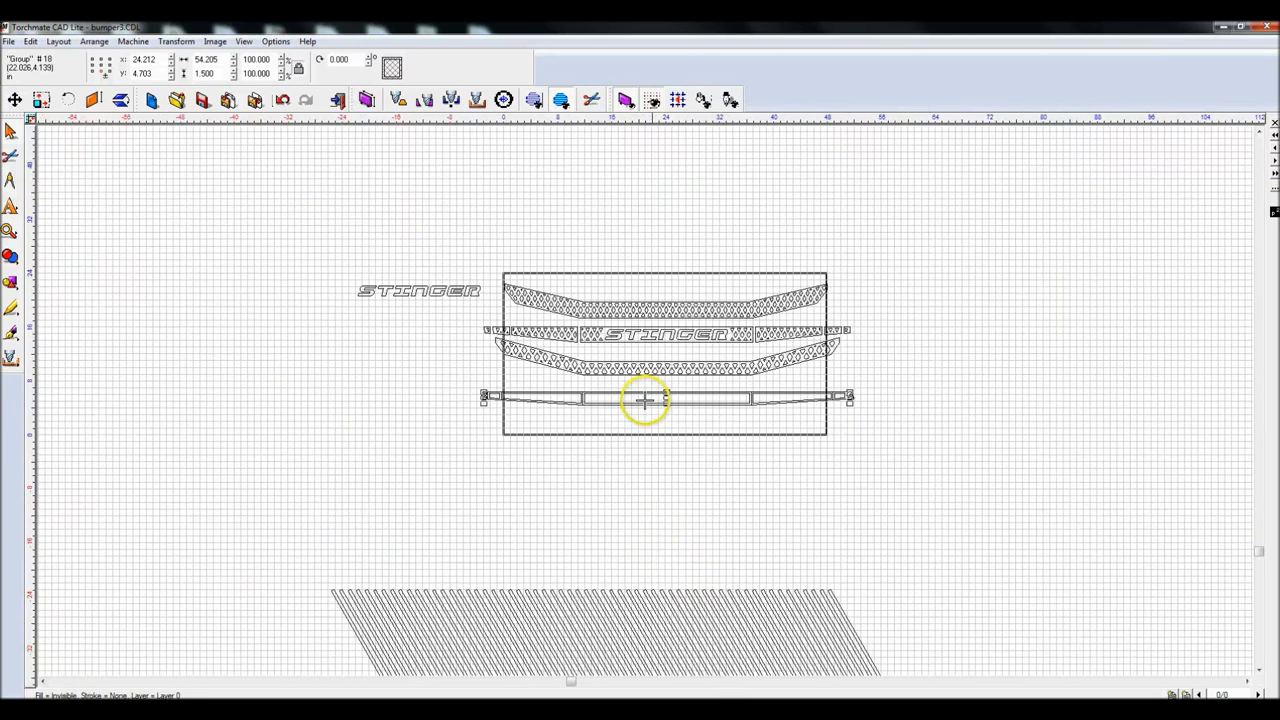
pyautogui.click(582, 473)
# Step: Move the diagonal line pattern up toward the grille
pyautogui.moveTo(217, 532); pyautogui.dragTo(1040, 676)
pyautogui.click(723, 643)
pyautogui.click(614, 649)
pyautogui.moveTo(614, 642); pyautogui.dragTo(605, 544)
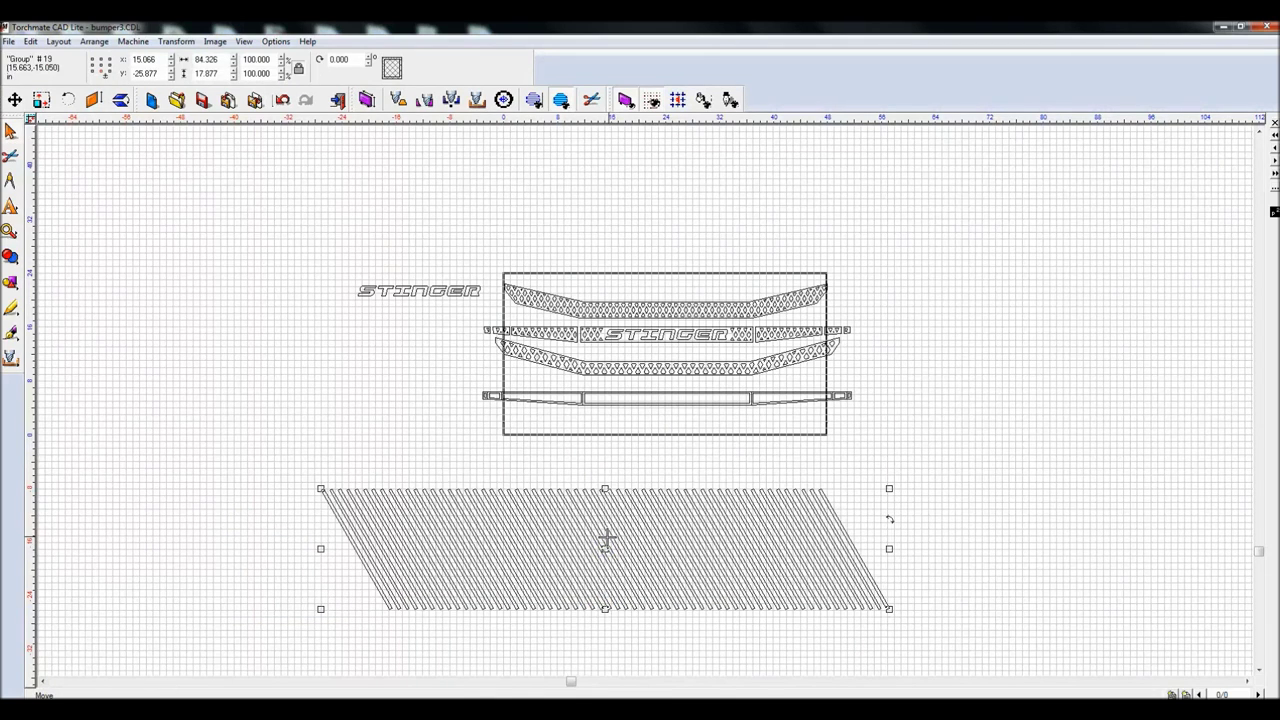
# Step: Duplicate and mirror the line pattern into an aligned crosshatch, with a spare copy above the grille
pyautogui.hotkey('ctrl', 'd')
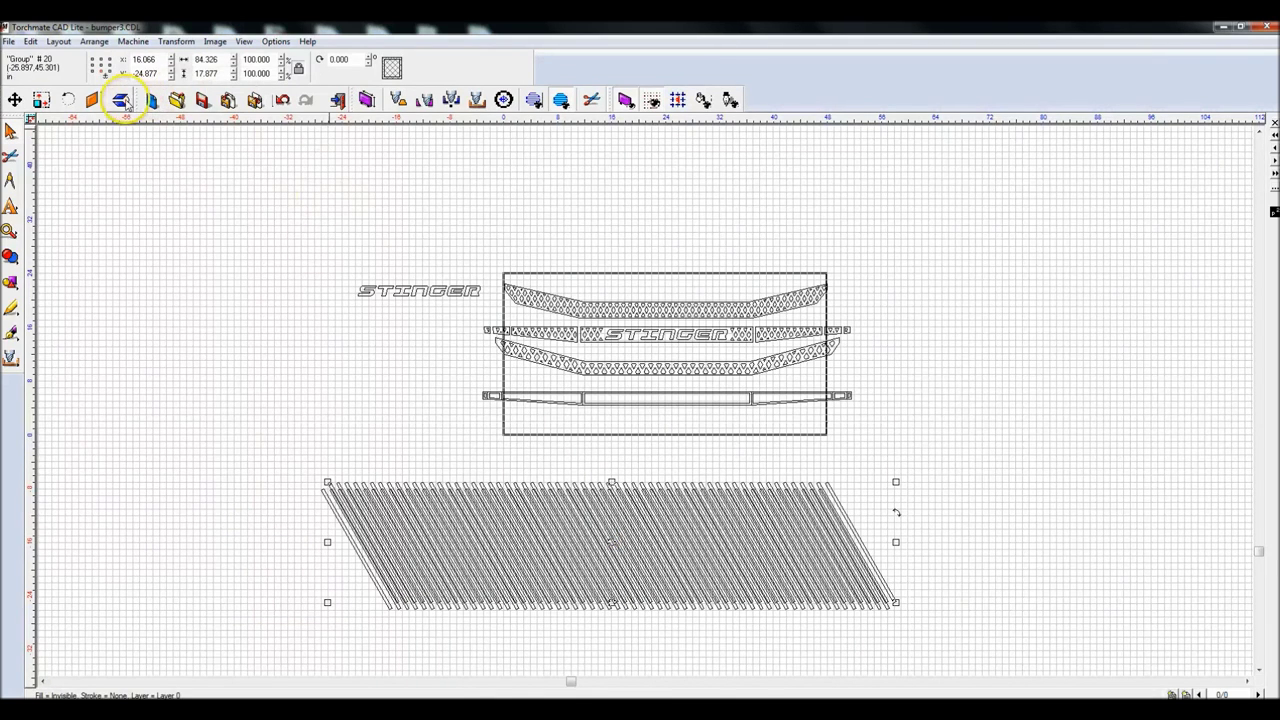
pyautogui.click(121, 100)
pyautogui.moveTo(221, 445); pyautogui.dragTo(1057, 677)
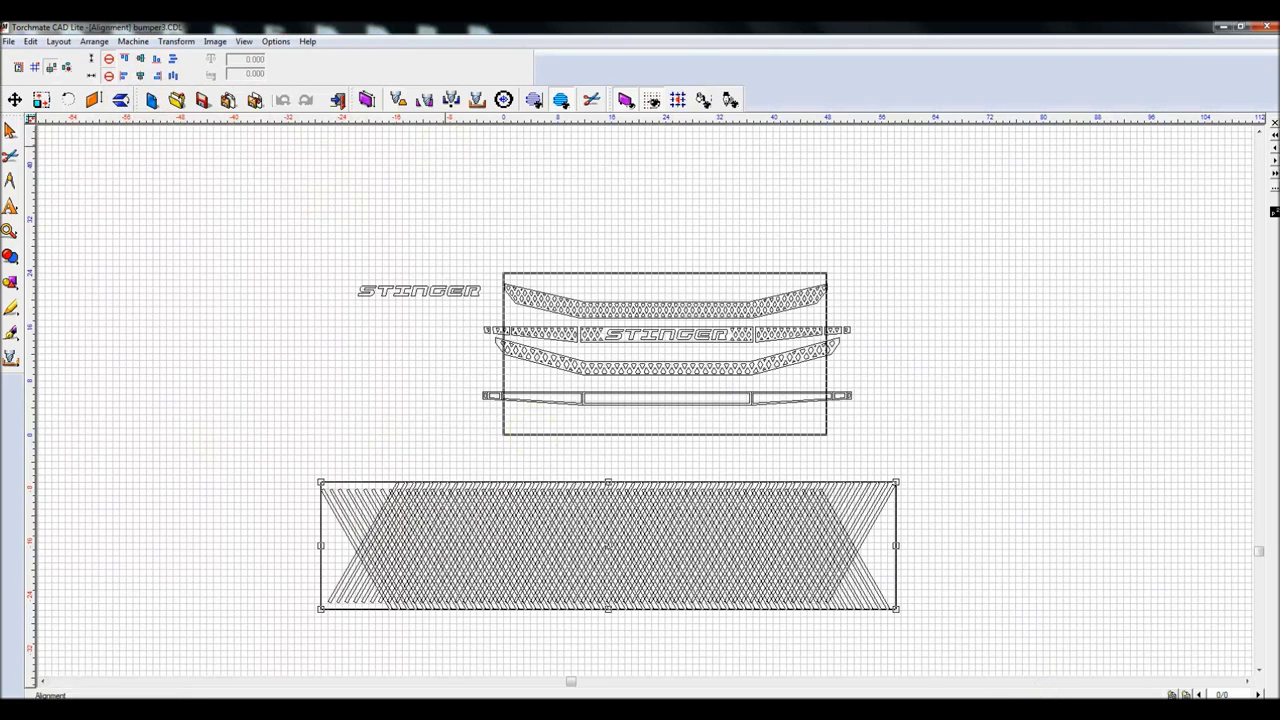
pyautogui.click(140, 75)
pyautogui.click(214, 240)
pyautogui.click(440, 522)
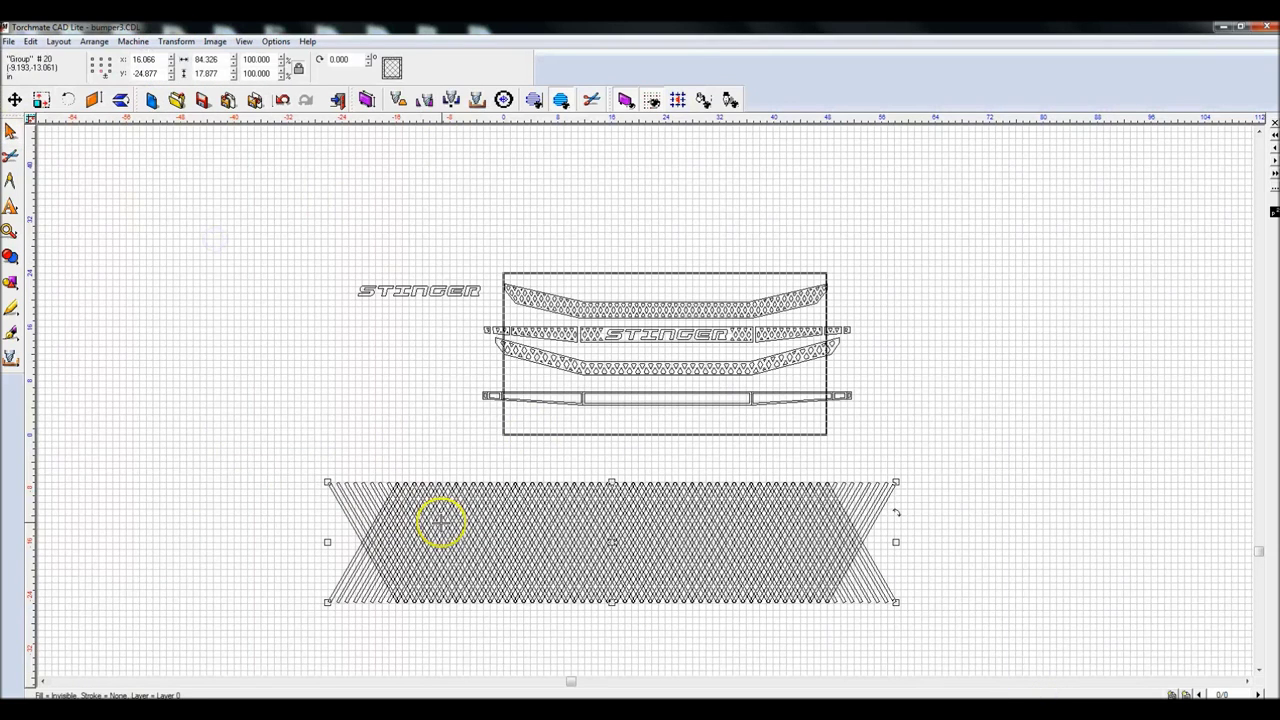
pyautogui.hotkey('ctrl', 'd')
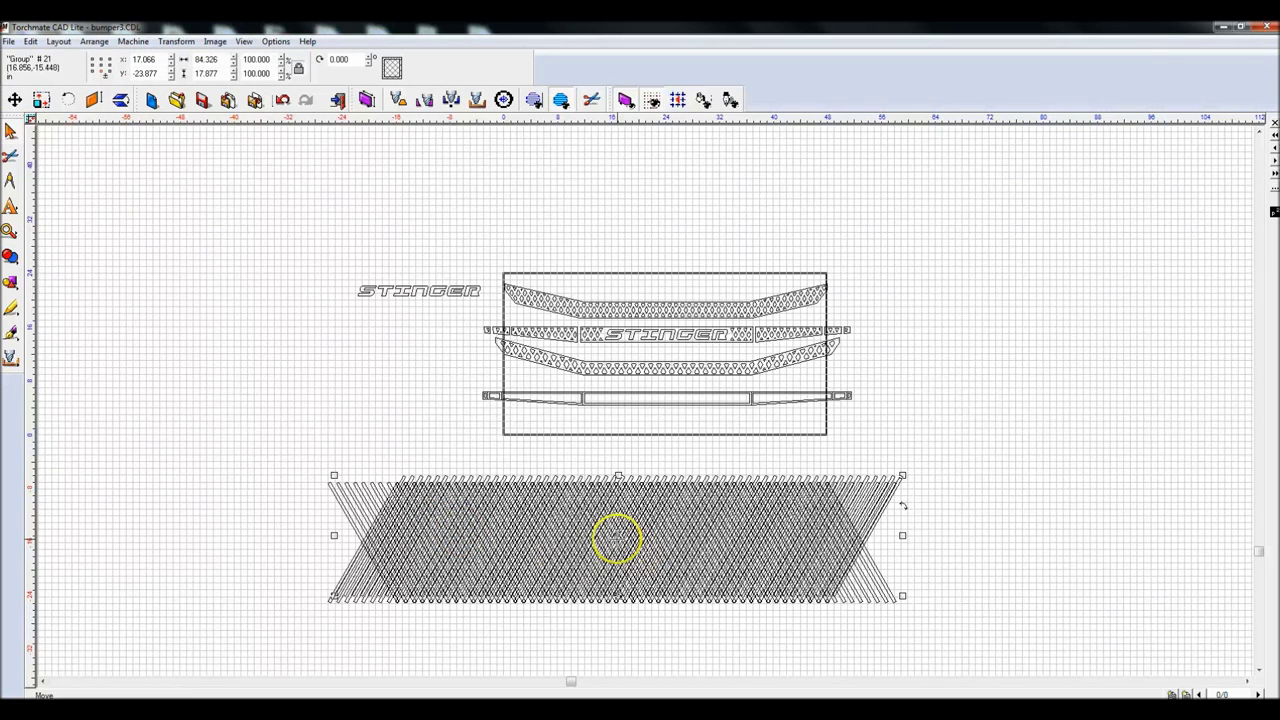
pyautogui.moveTo(617, 535); pyautogui.dragTo(506, 197)
# Step: Weld (Normal) the crosshatch into a diamond mesh and place the bumper bar group on it
pyautogui.moveTo(193, 447); pyautogui.dragTo(976, 650)
pyautogui.click(10, 256)
pyautogui.click(51, 261)
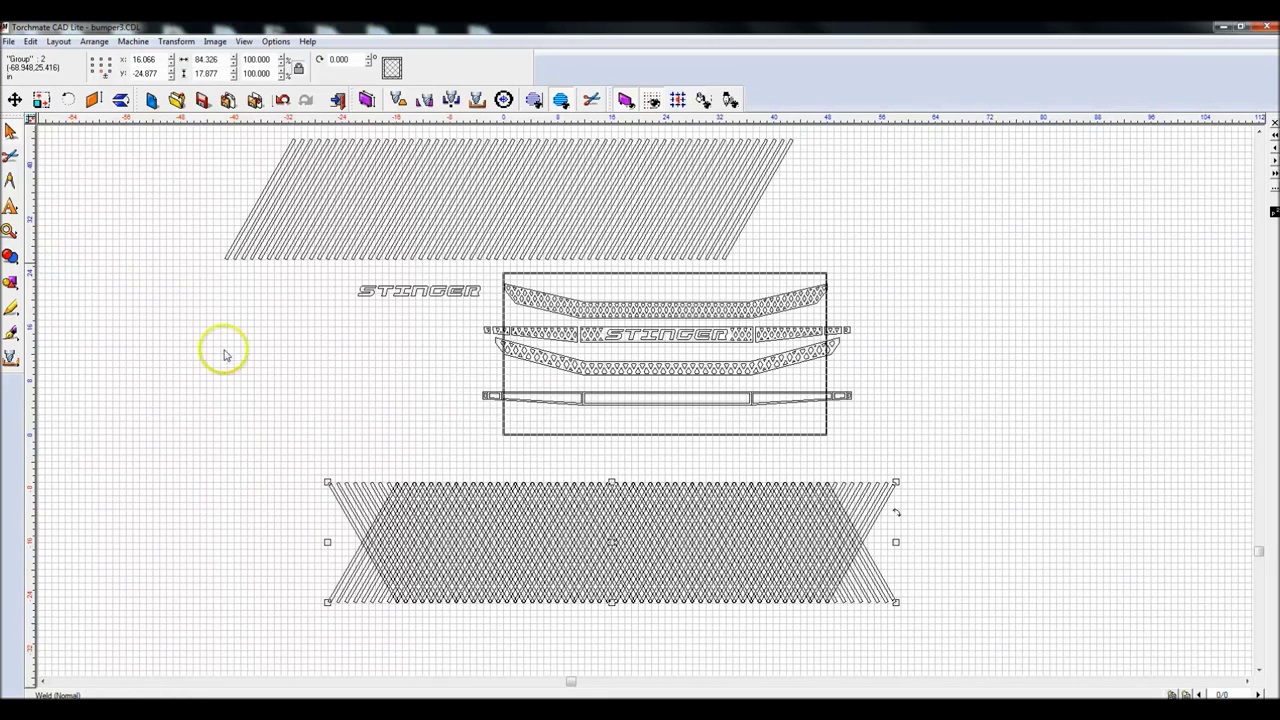
pyautogui.click(592, 400)
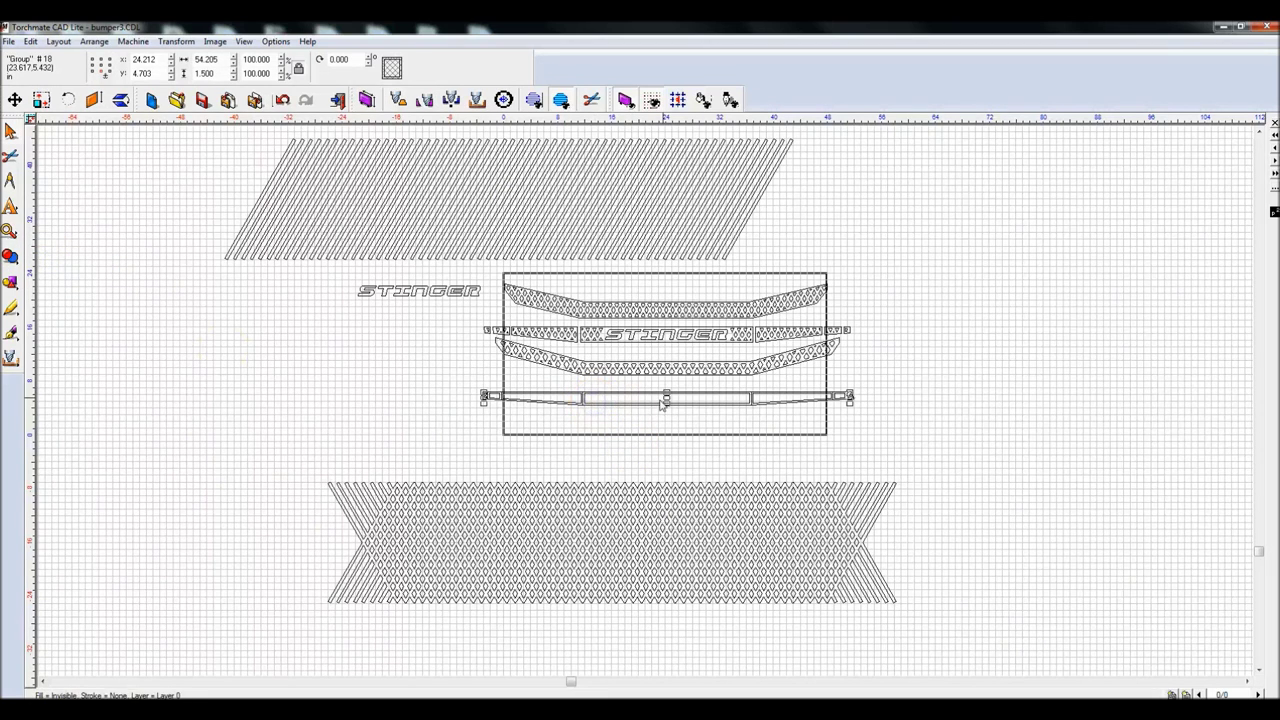
pyautogui.moveTo(663, 394); pyautogui.dragTo(626, 523)
# Step: Nudge the bar into place on the mesh and intersect the two with Ctrl+U
pyautogui.scroll(4, 626, 523)
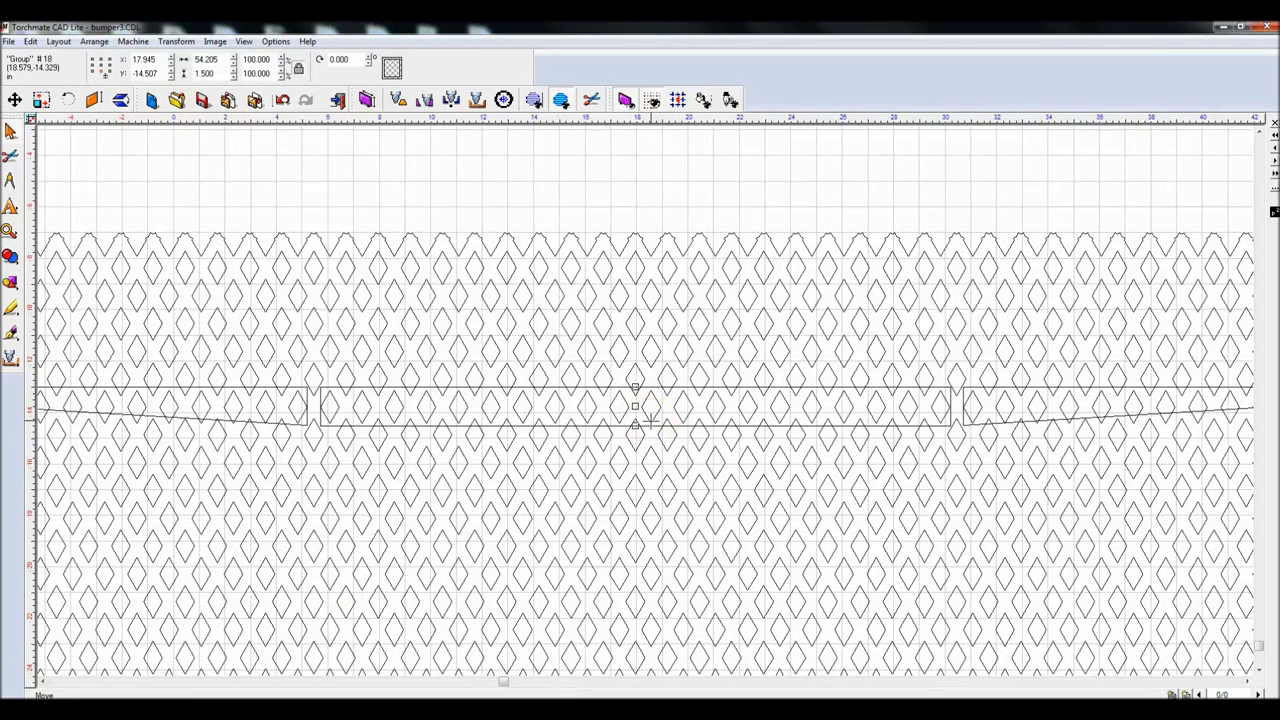
pyautogui.moveTo(649, 424); pyautogui.dragTo(649, 425)
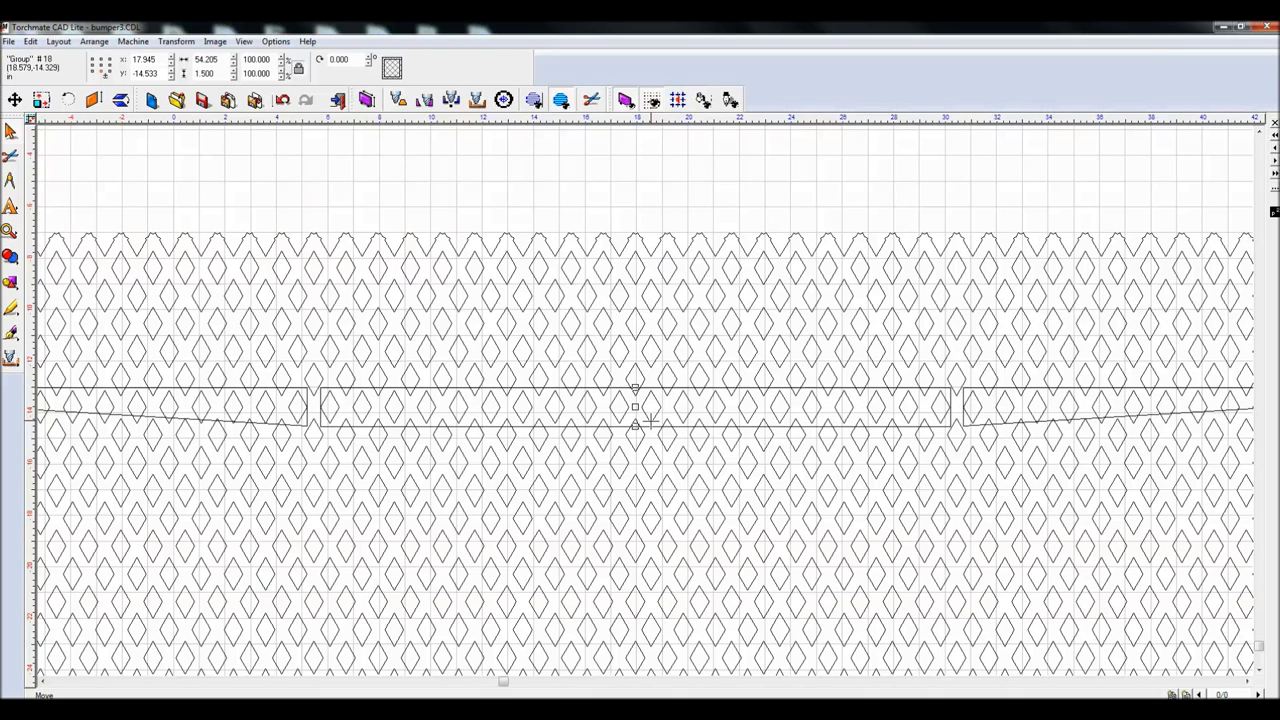
pyautogui.scroll(-4, 651, 416)
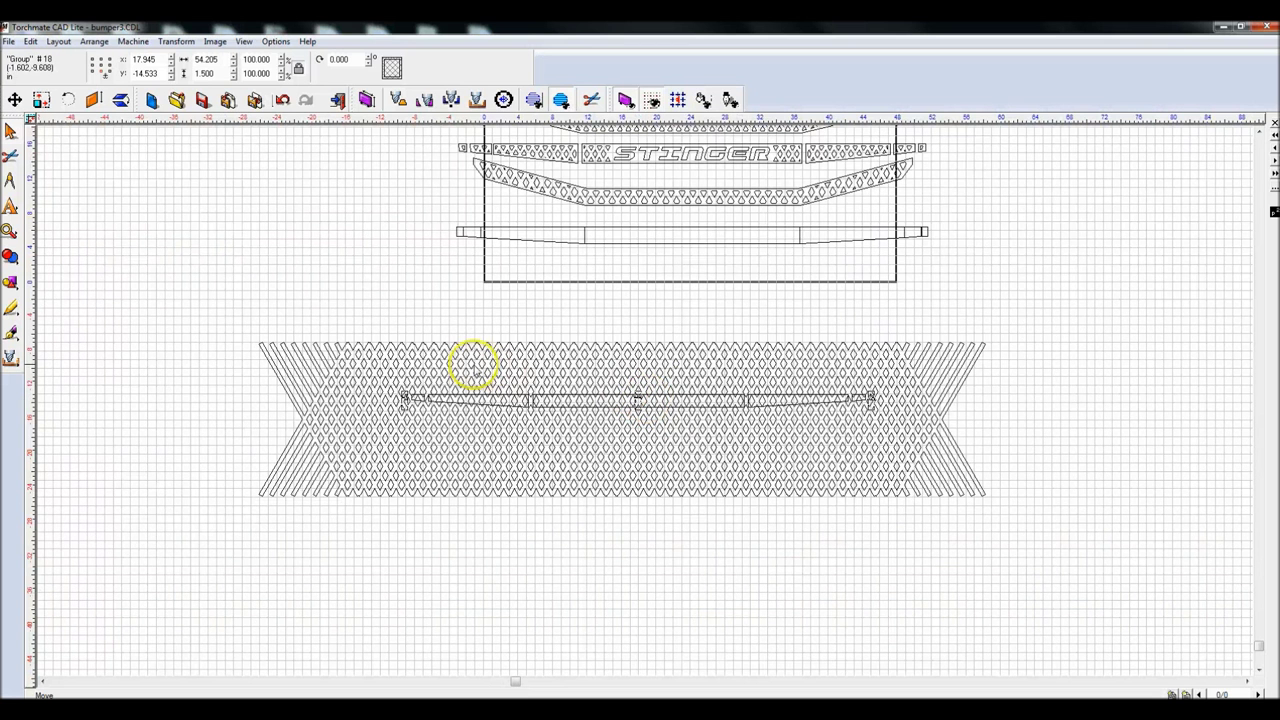
pyautogui.moveTo(271, 306); pyautogui.dragTo(1175, 545)
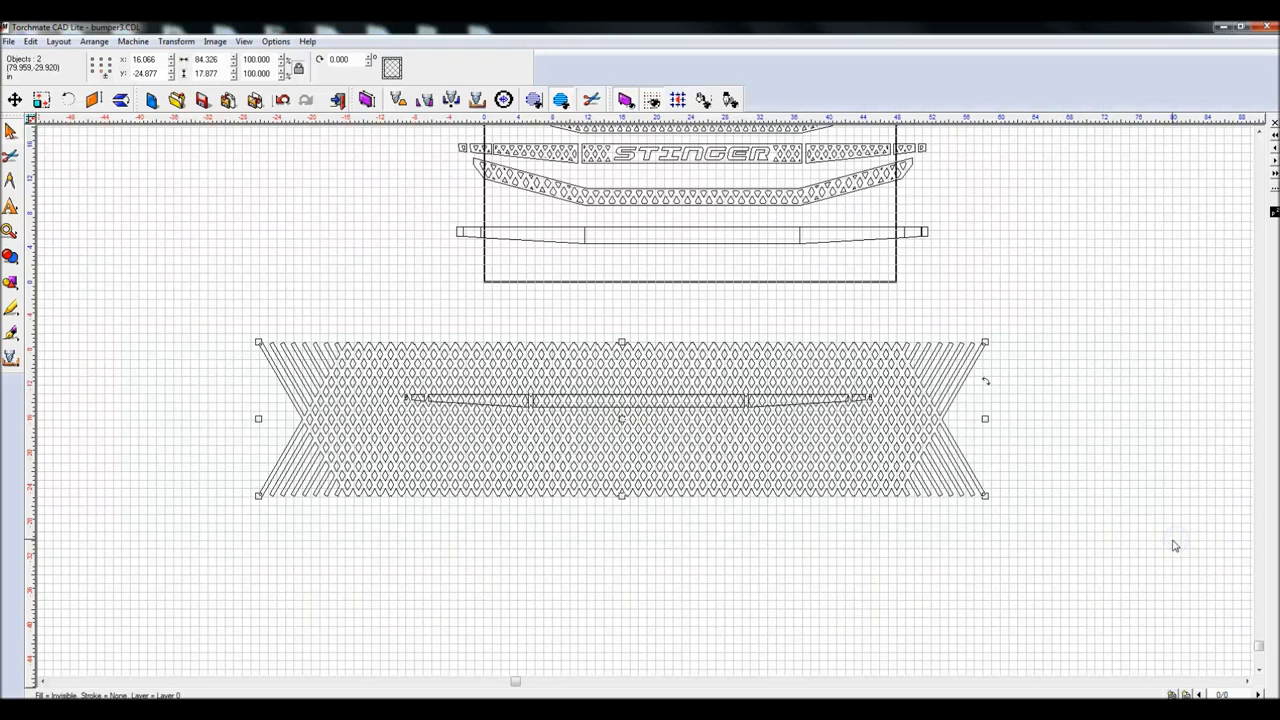
pyautogui.hotkey('ctrl', 'u')
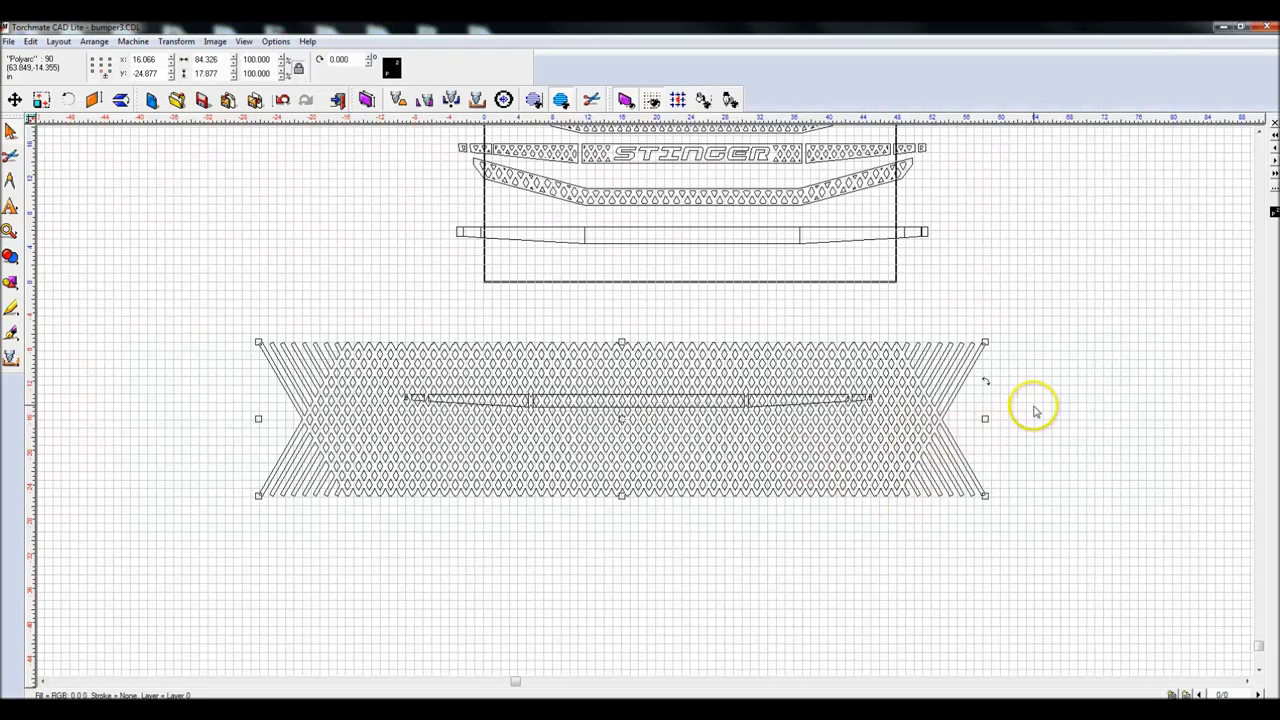
# Step: Delete the leftover diamond mesh outside the bar shape
pyautogui.click(975, 404)
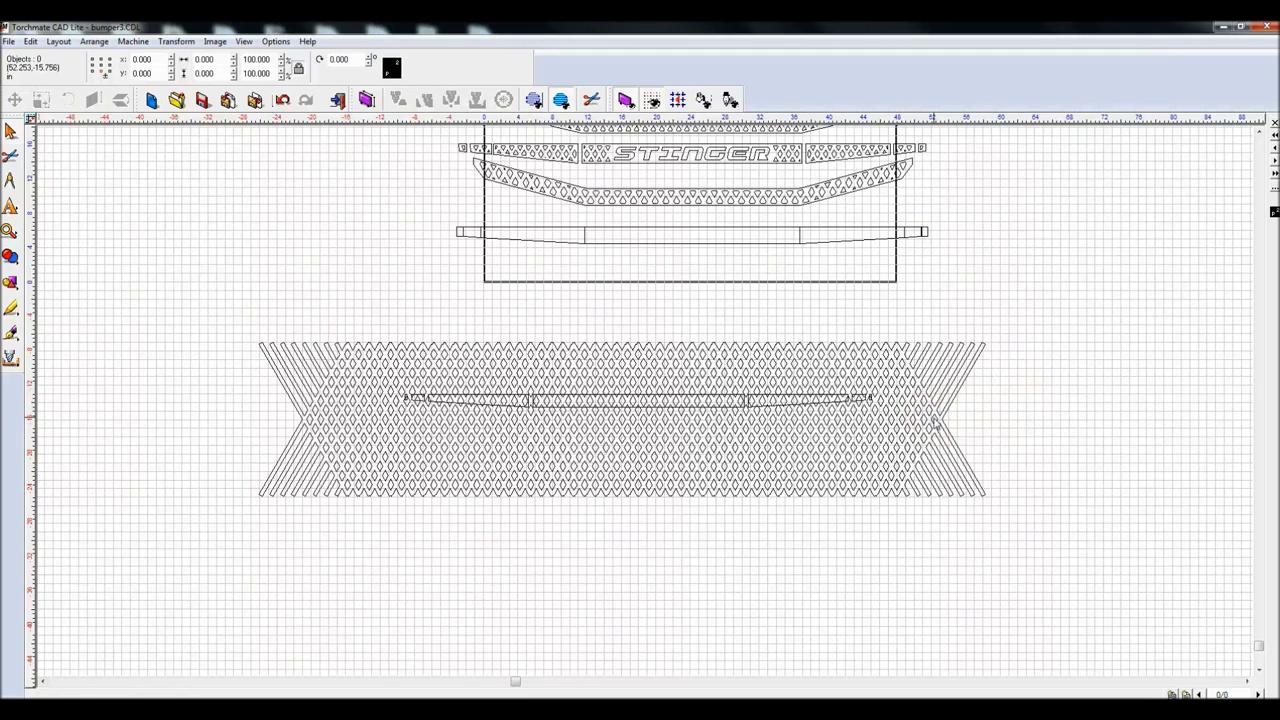
pyautogui.click(930, 416)
pyautogui.press('Delete')
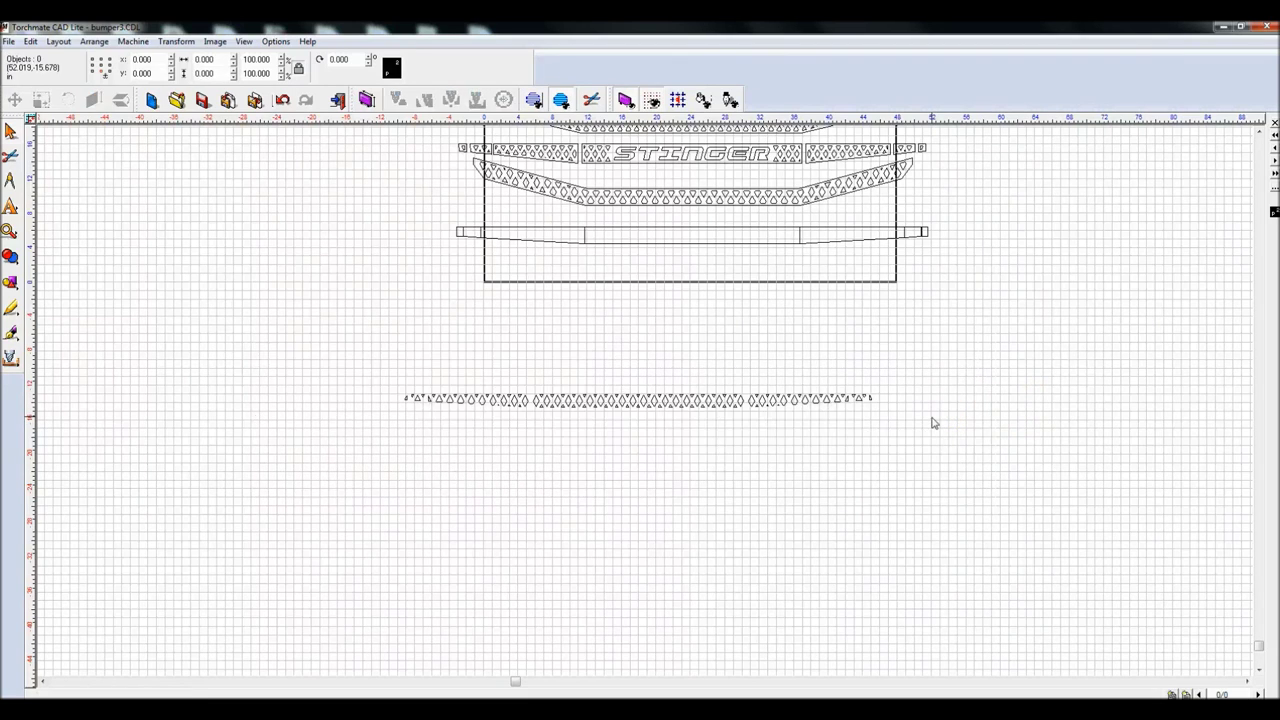
# Step: Group the patterned strip and centre it on the bumper bar outline
pyautogui.moveTo(351, 345); pyautogui.dragTo(946, 493)
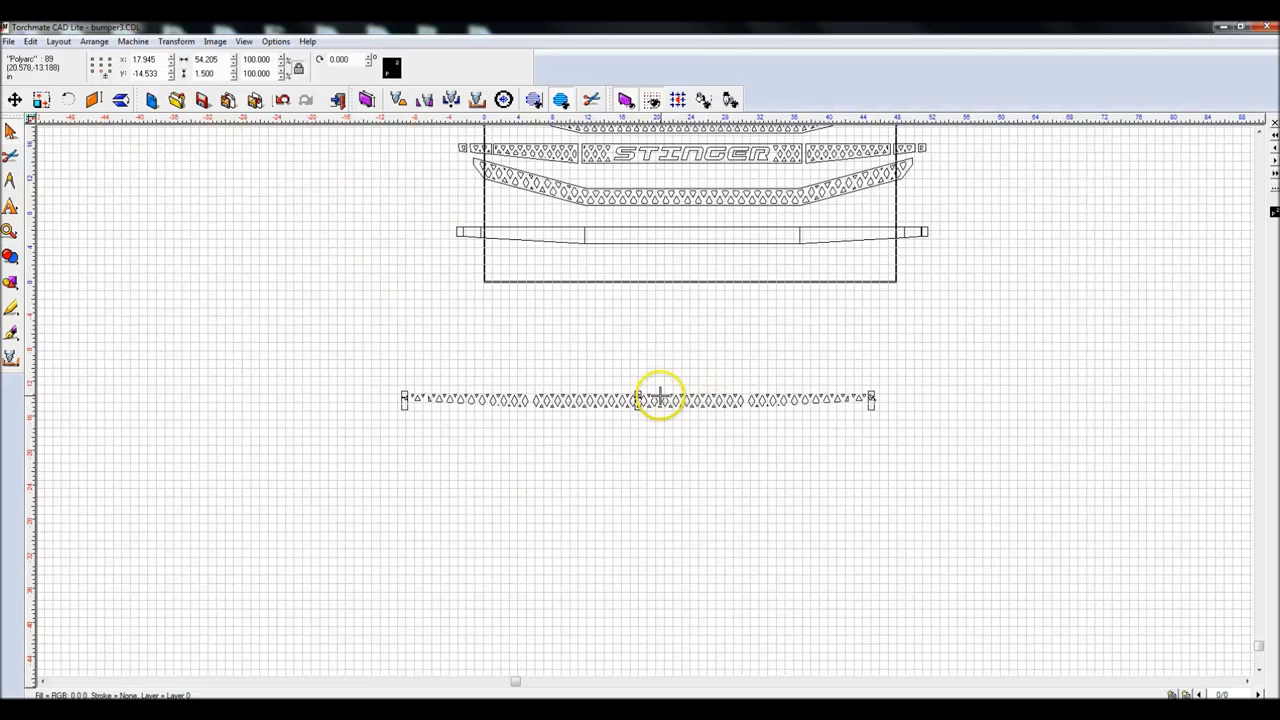
pyautogui.hotkey('ctrl', 'g')
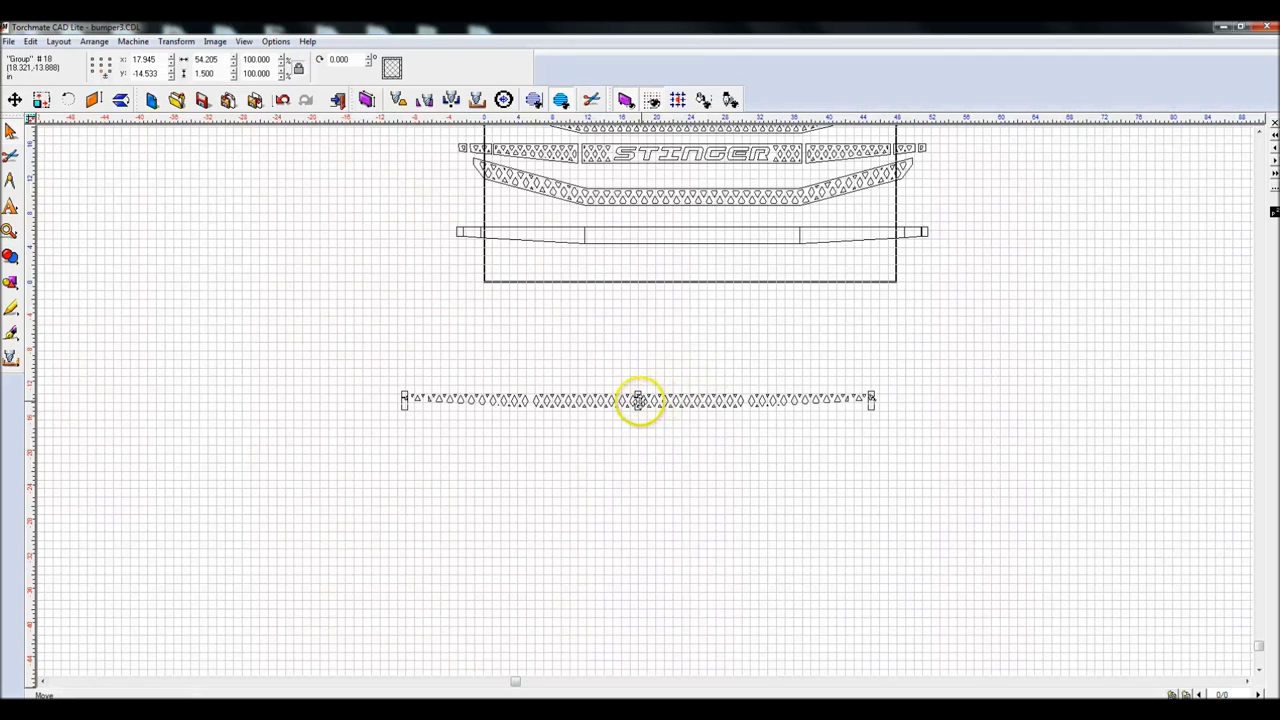
pyautogui.keyDown('shift'); pyautogui.click(637, 243); pyautogui.keyUp('shift')
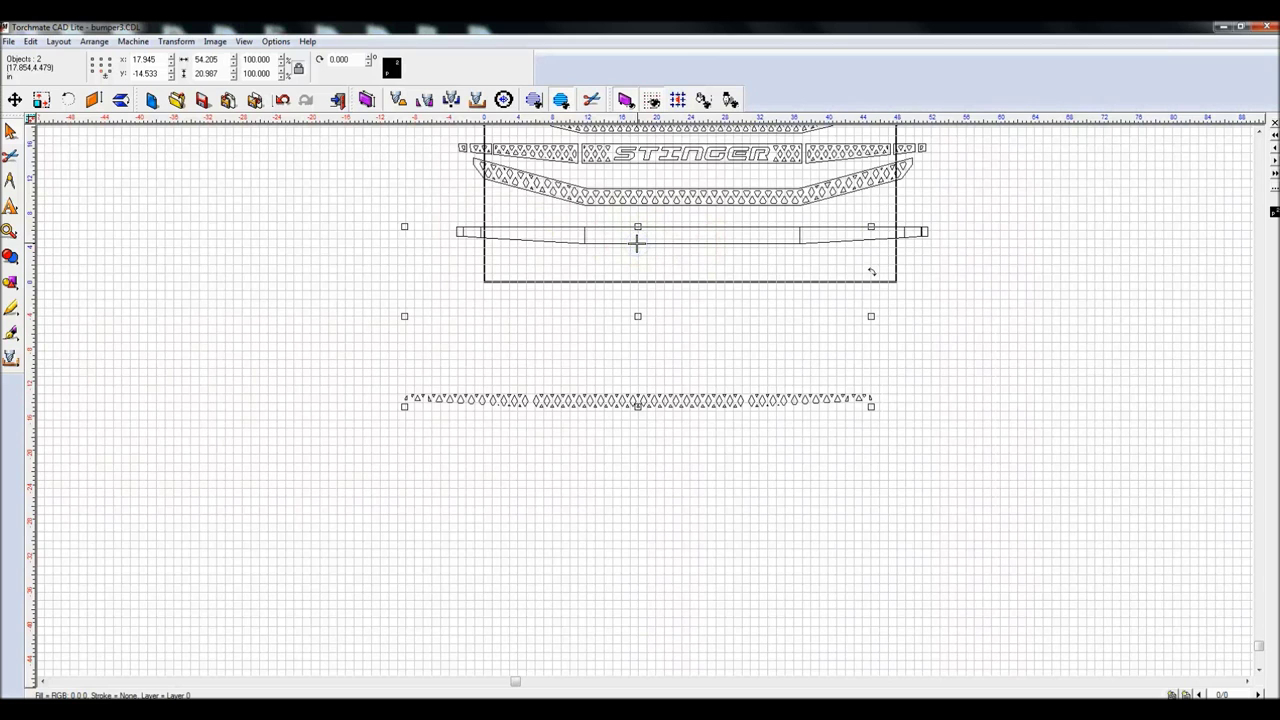
pyautogui.press('c')
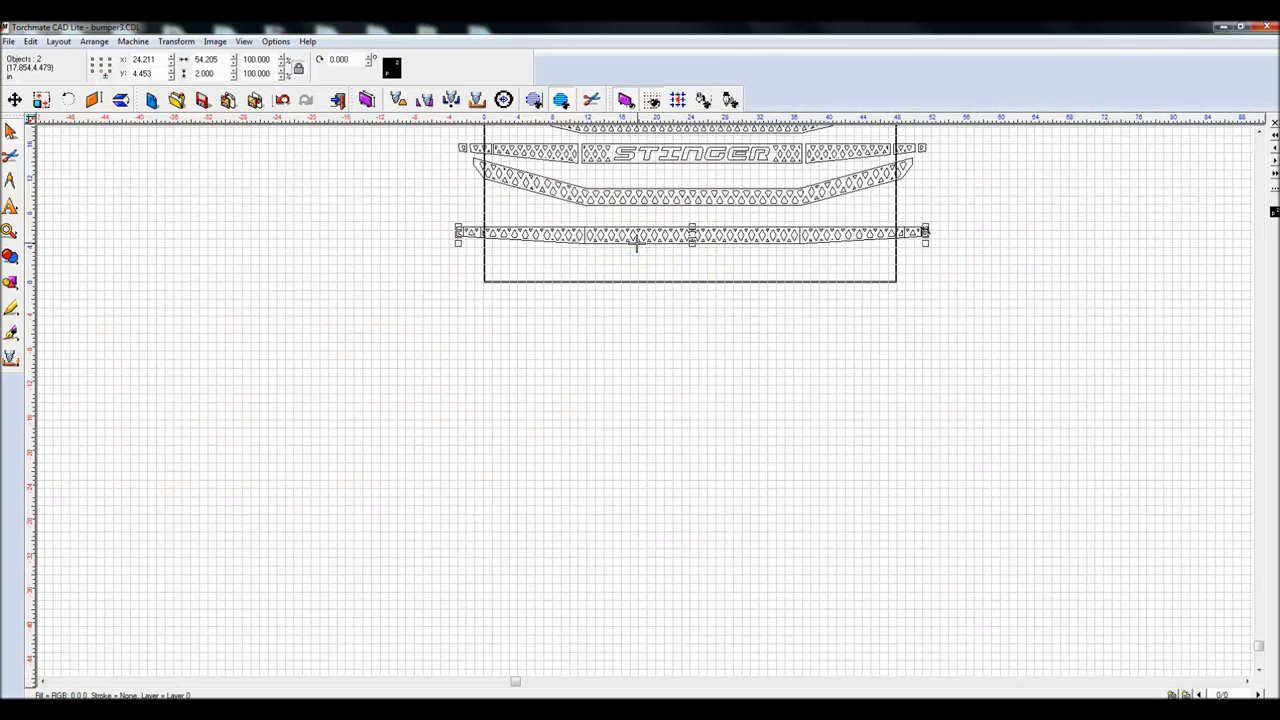
pyautogui.click(480, 251)
# Step: Weld the bumper bar and its lattice pattern together, confirming the warning
pyautogui.scroll(2, 480, 251)
pyautogui.scroll(1, 646, 409)
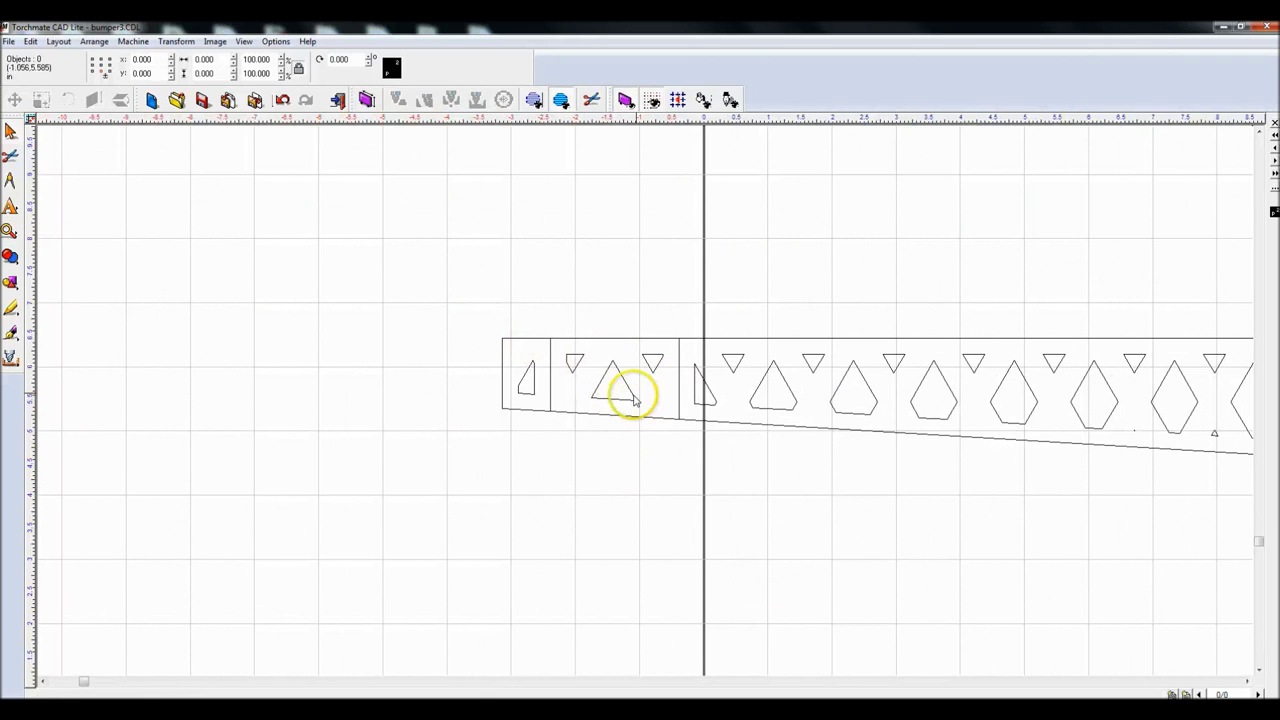
pyautogui.scroll(-2, 660, 400)
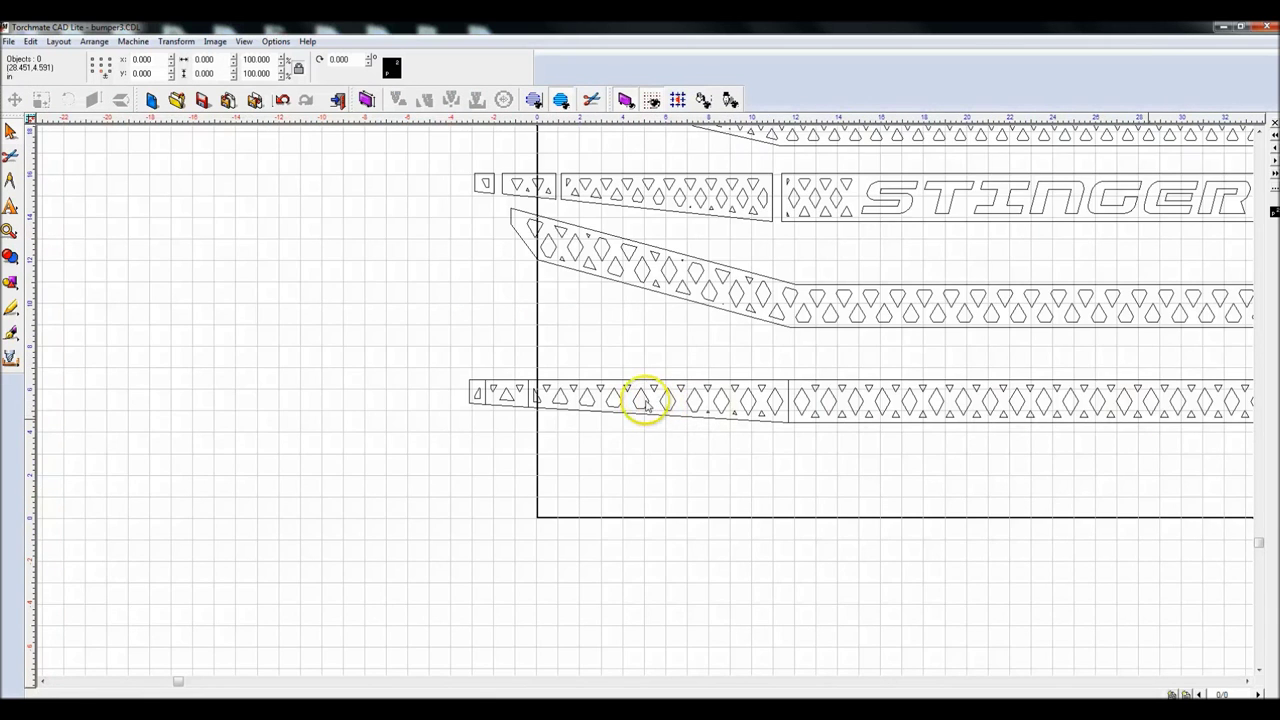
pyautogui.scroll(-2, 650, 402)
pyautogui.moveTo(117, 355); pyautogui.dragTo(952, 492)
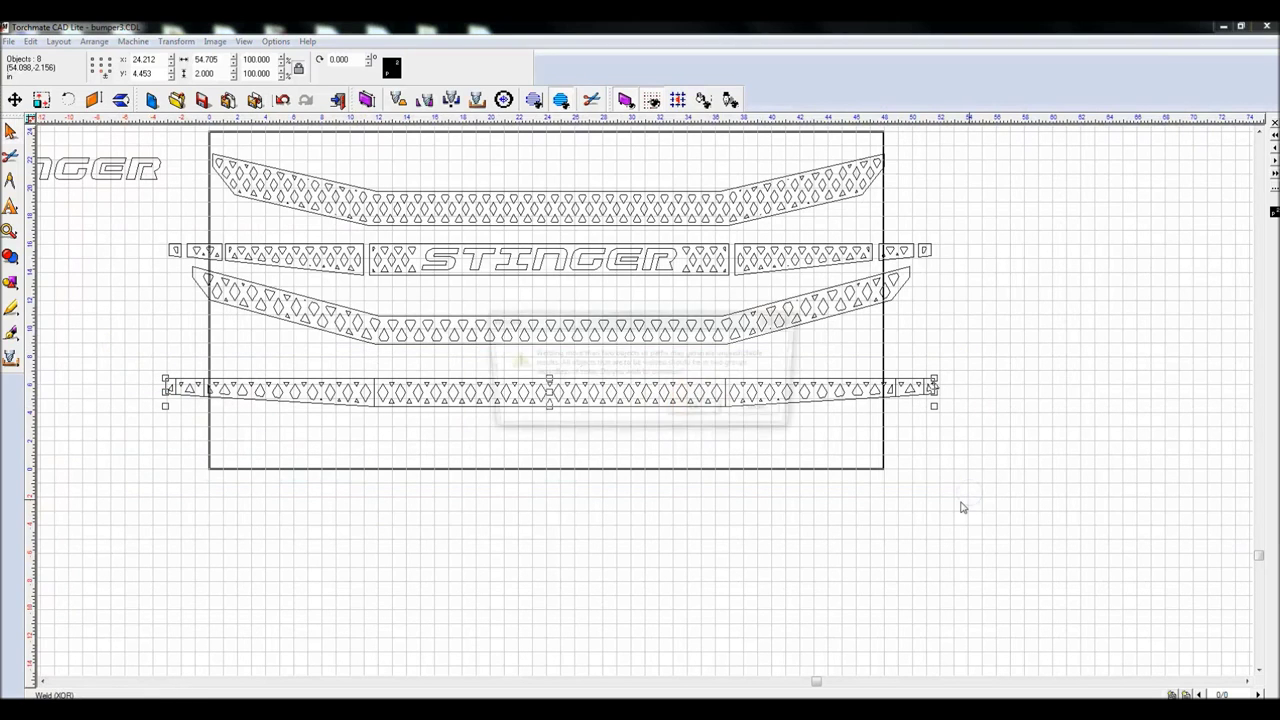
pyautogui.click(688, 410)
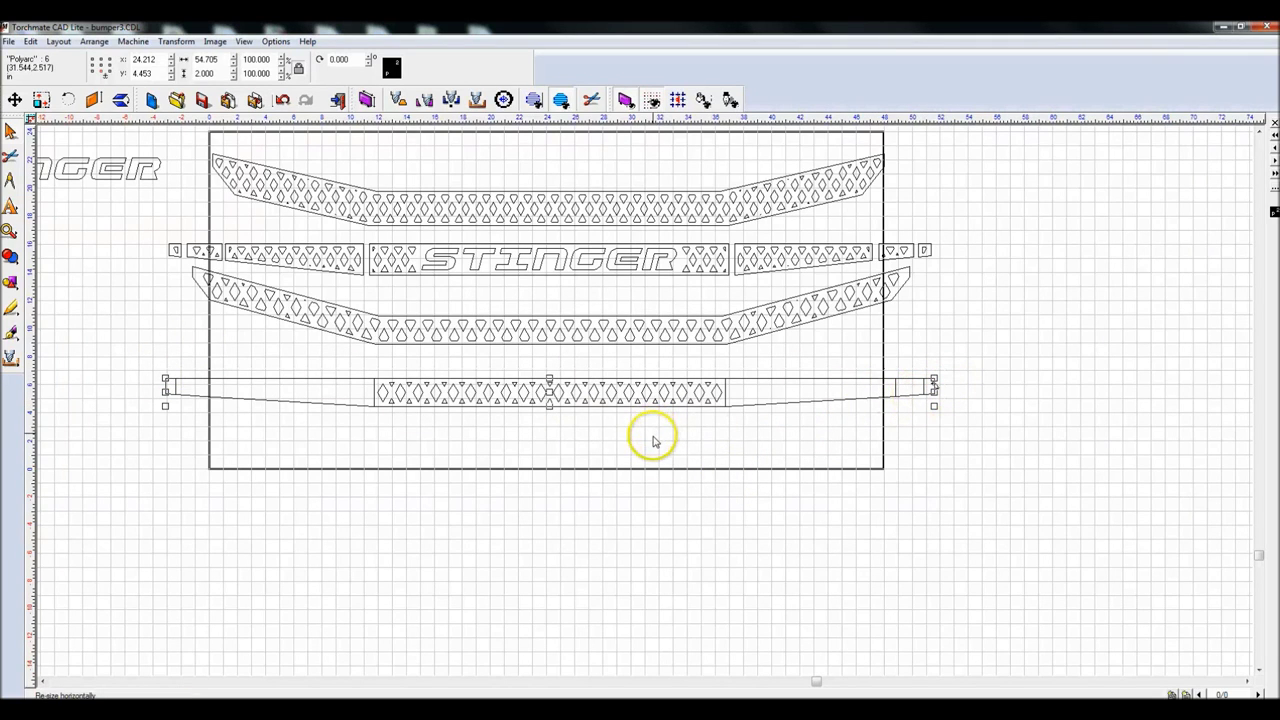
pyautogui.click(137, 365)
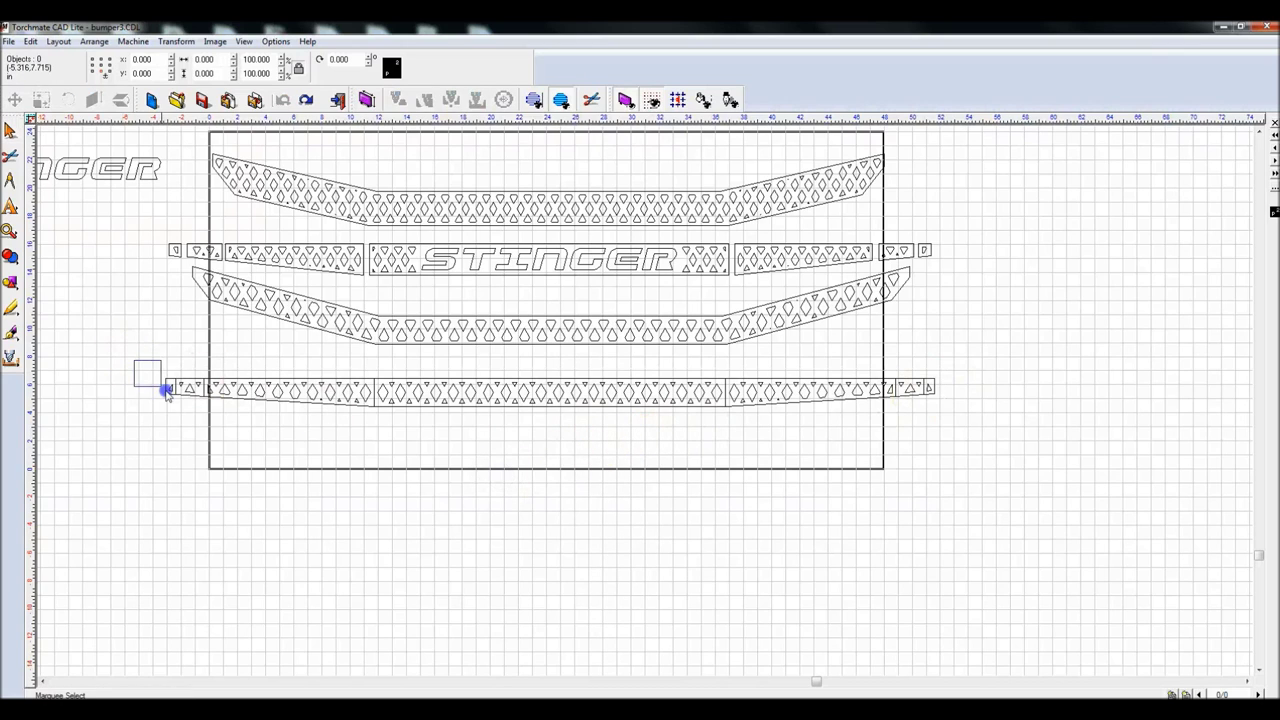
pyautogui.moveTo(178, 405); pyautogui.dragTo(179, 408)
pyautogui.click(189, 423)
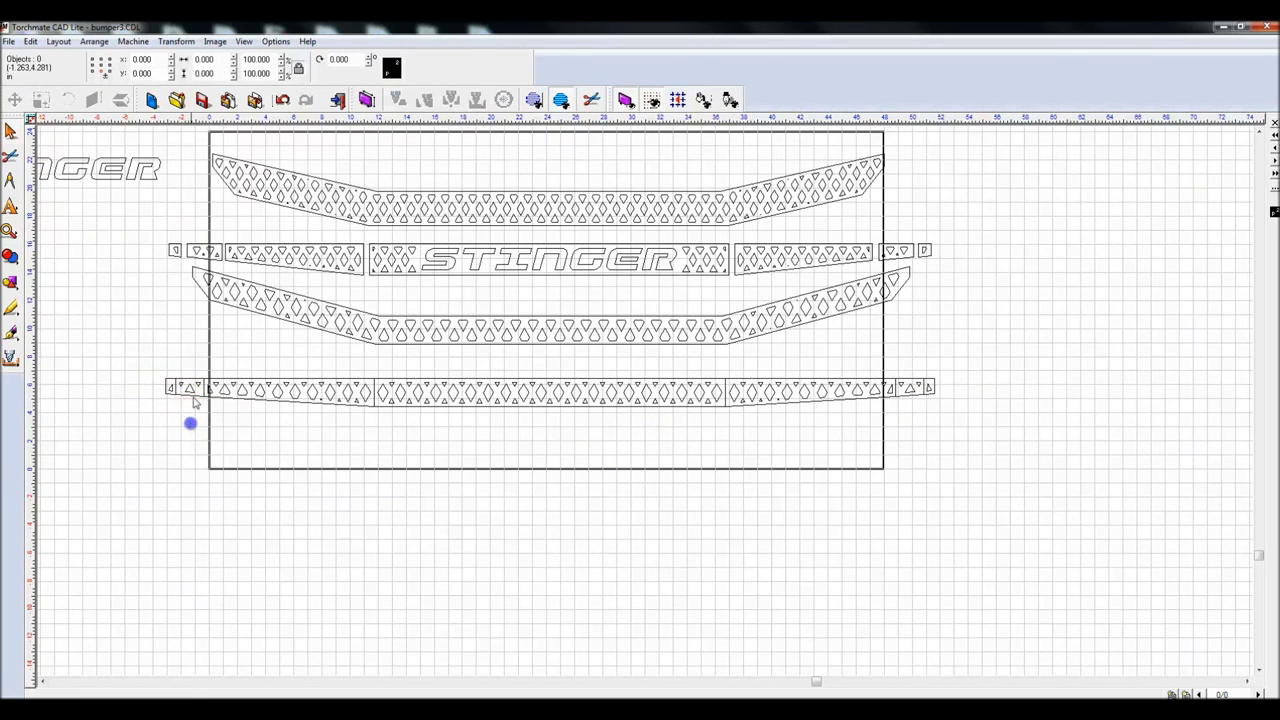
pyautogui.moveTo(172, 364); pyautogui.dragTo(383, 441)
pyautogui.click(386, 434)
pyautogui.moveTo(371, 377); pyautogui.dragTo(734, 437)
pyautogui.click(748, 443)
pyautogui.moveTo(714, 369); pyautogui.dragTo(900, 434)
pyautogui.click(915, 425)
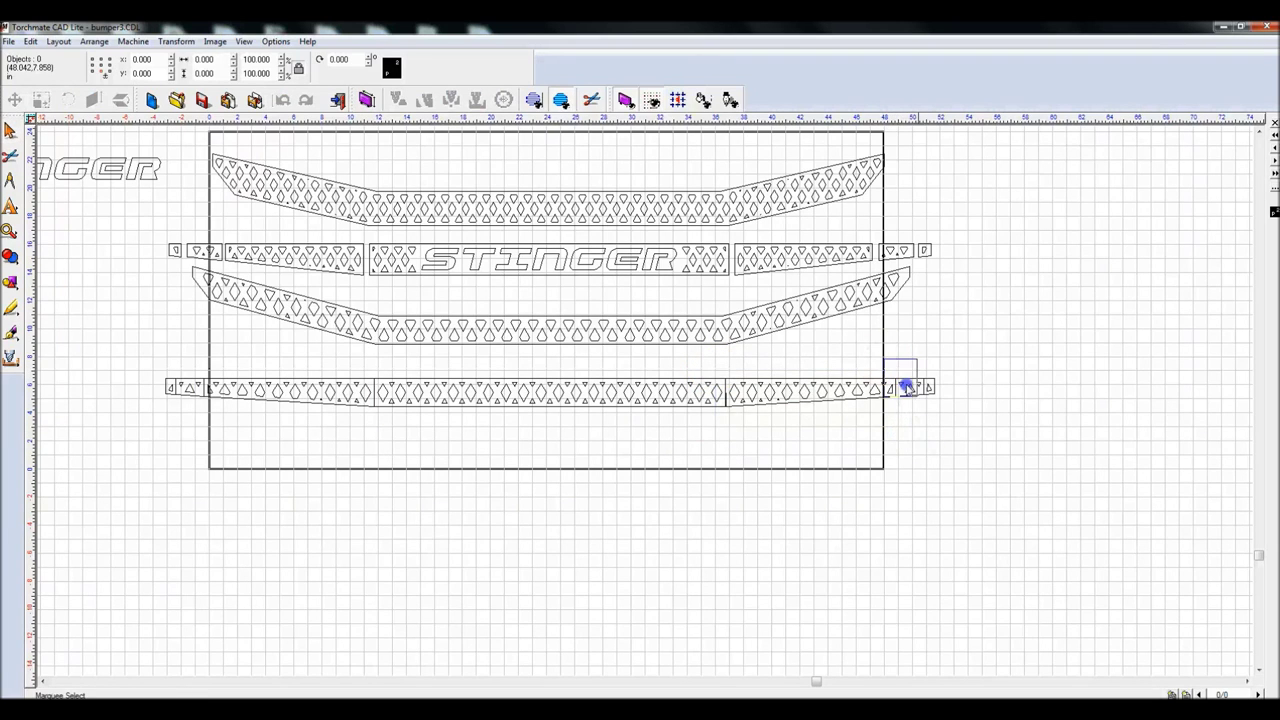
pyautogui.moveTo(926, 404)
pyautogui.mouseDown()
pyautogui.moveTo(922, 376)
pyautogui.moveTo(945, 412)
pyautogui.mouseUp()
pyautogui.click(937, 429)
pyautogui.click(942, 420)
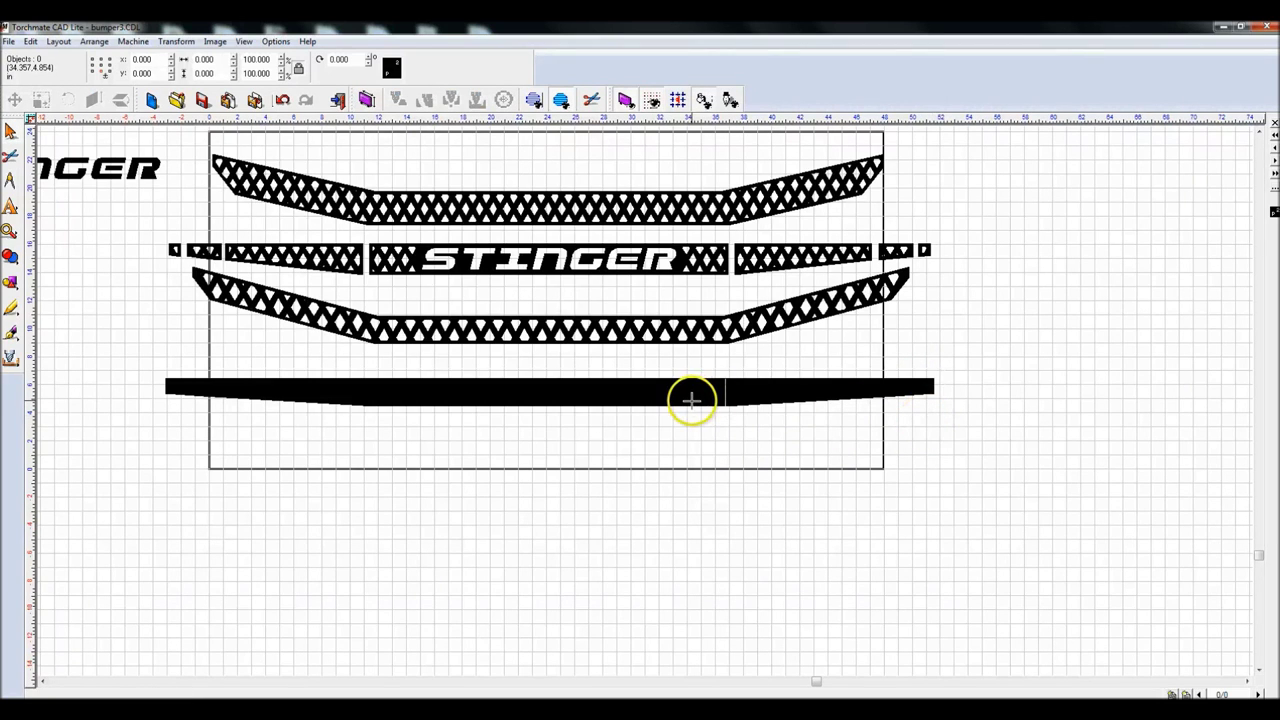
pyautogui.click(486, 403)
pyautogui.click(471, 434)
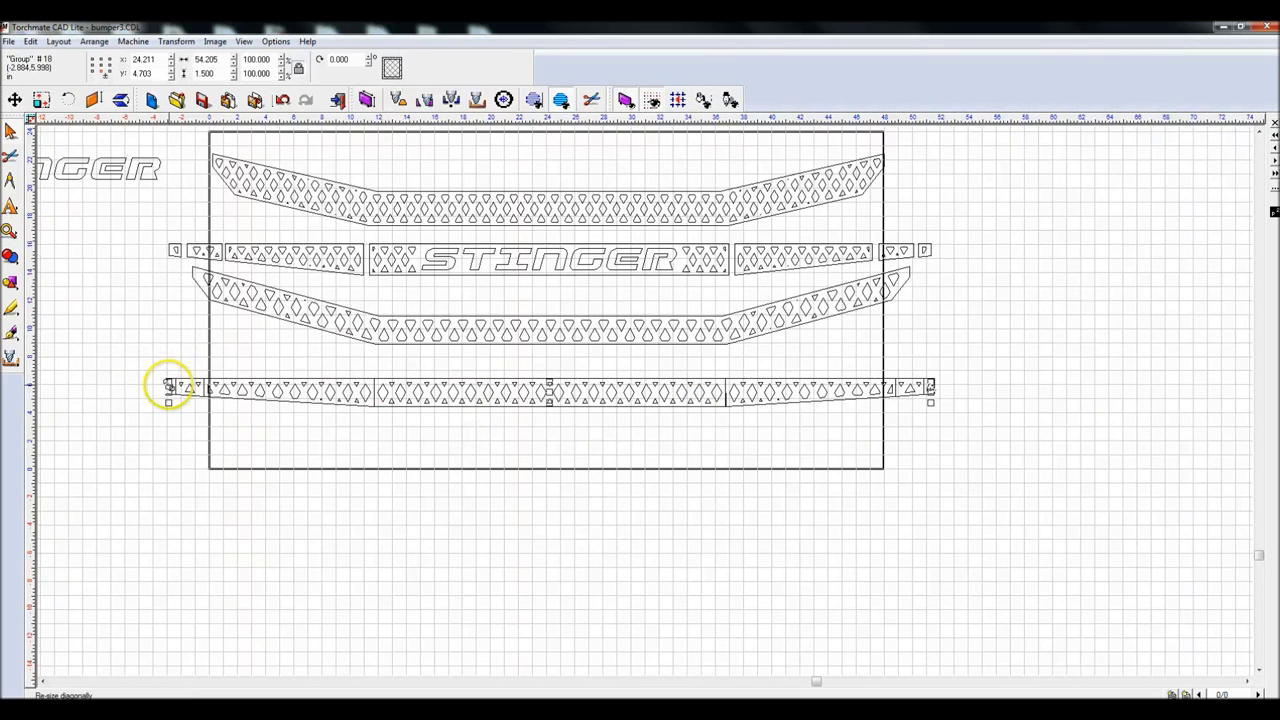
pyautogui.scroll(3, 160, 386)
pyautogui.click(651, 421)
# Step: Try moving Group #18 above the strip, then undo the move
pyautogui.moveTo(646, 417); pyautogui.dragTo(566, 280)
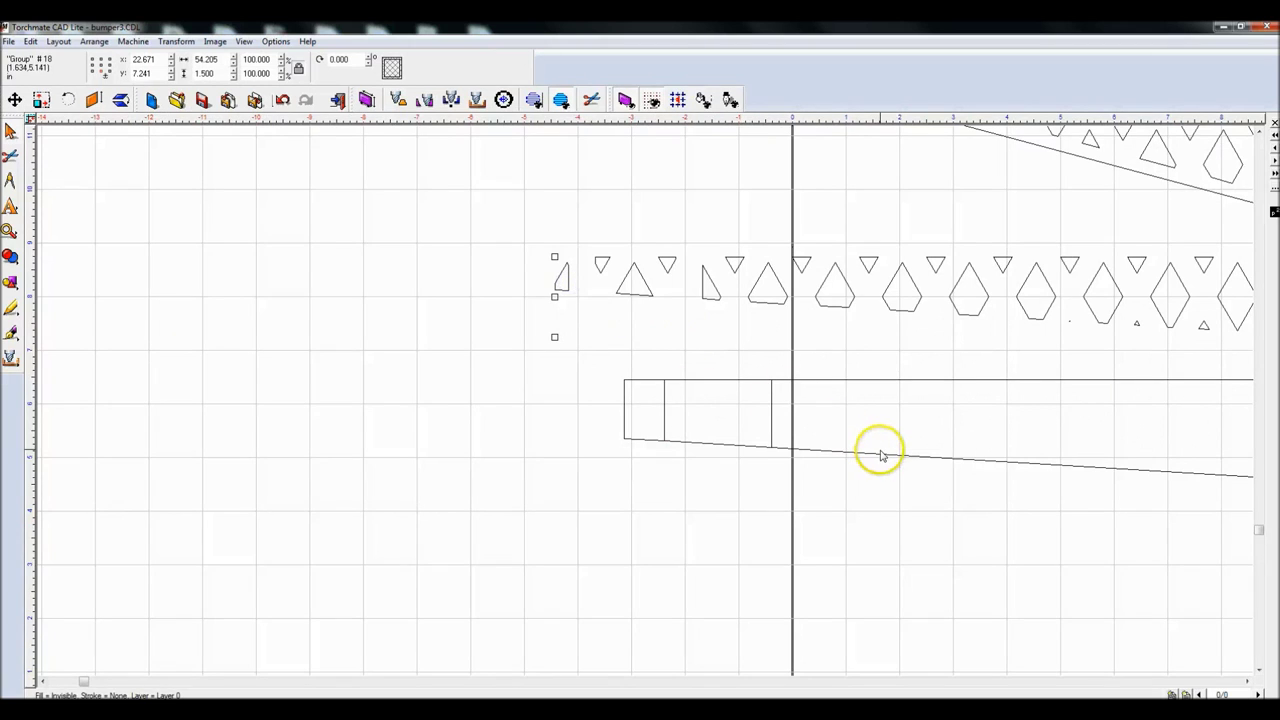
pyautogui.hotkey('ctrl', 'z')
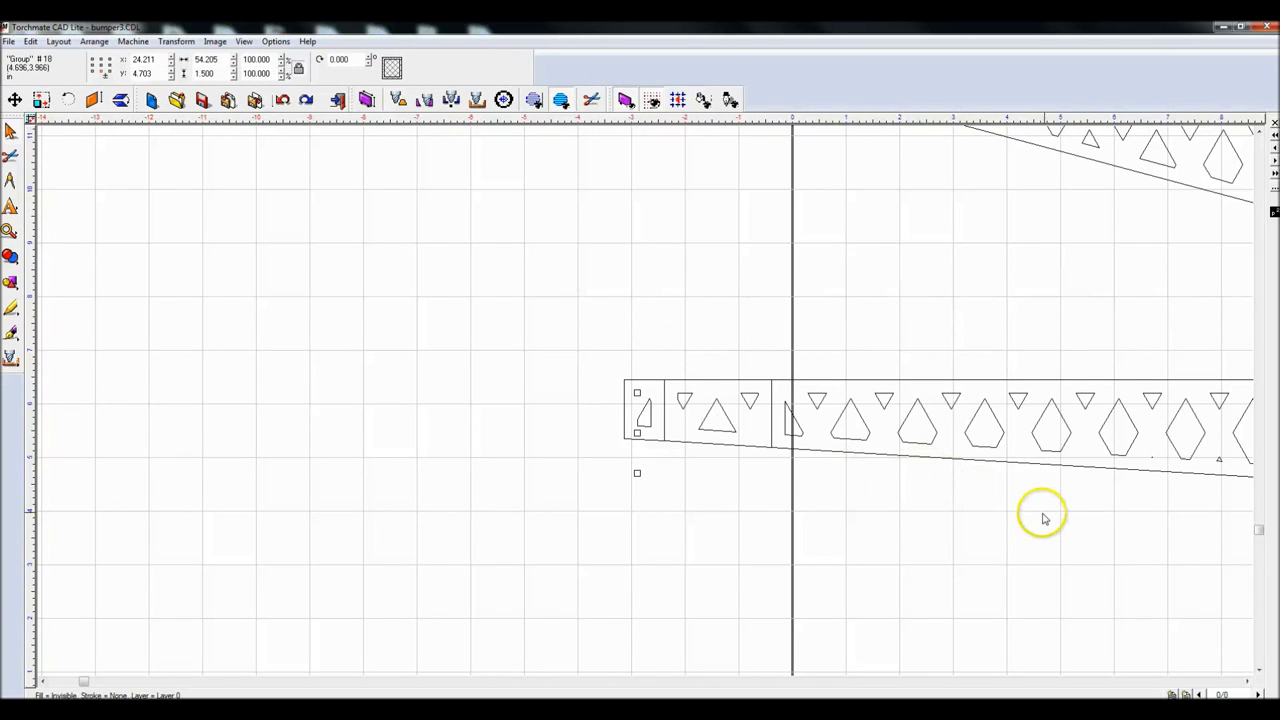
pyautogui.scroll(-3, 1057, 517)
pyautogui.click(810, 377)
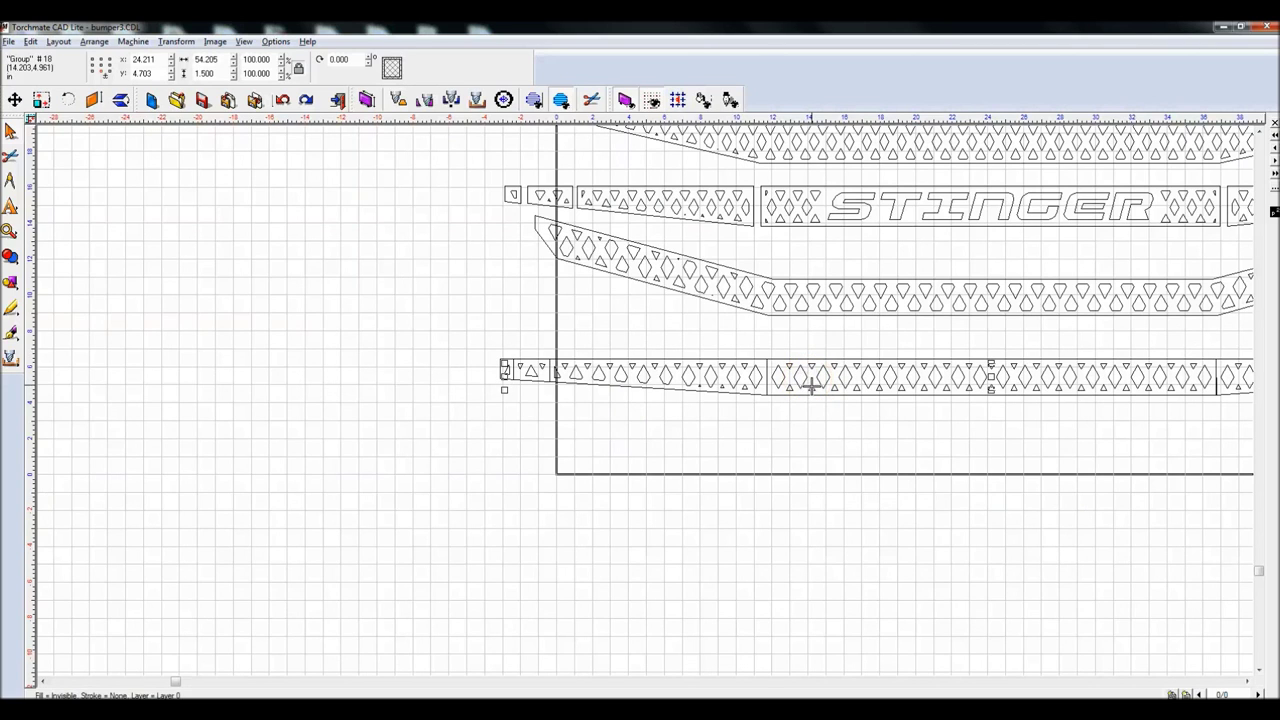
# Step: Weld (XOR) the small left end piece into the lower strip, confirming the warning
pyautogui.moveTo(452, 324); pyautogui.dragTo(528, 398)
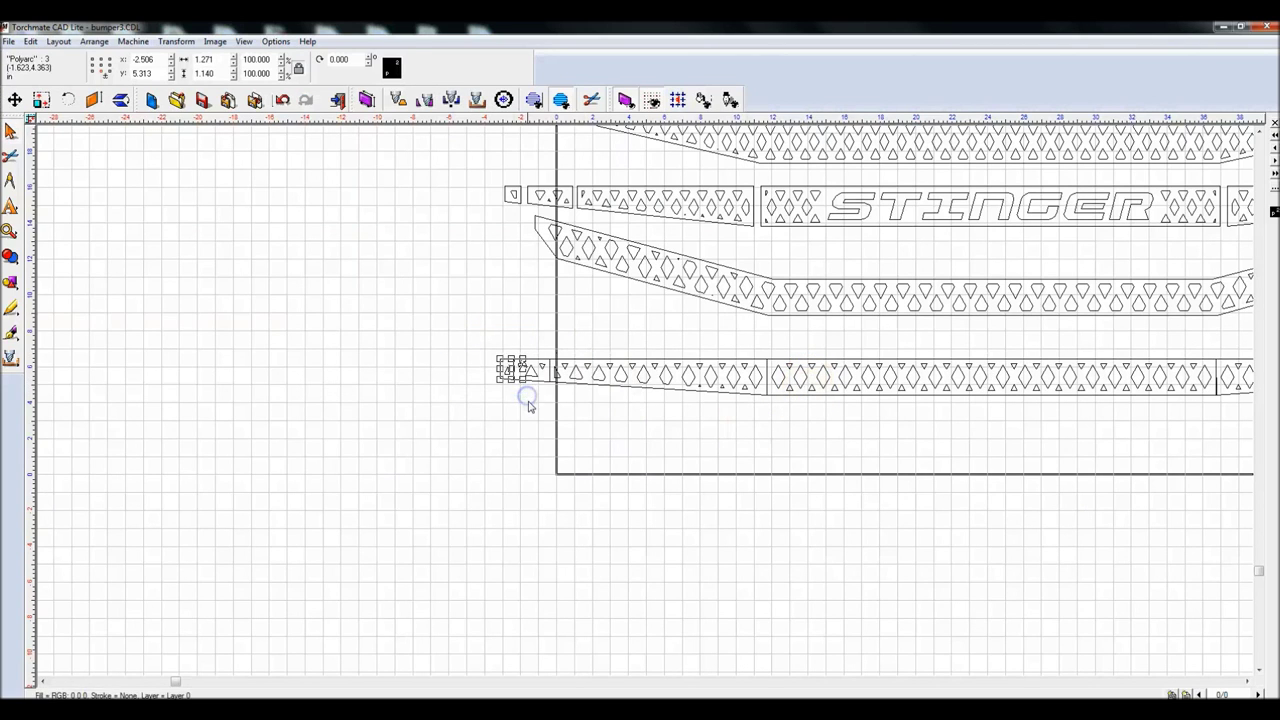
pyautogui.hotkey('ctrl', 'w')
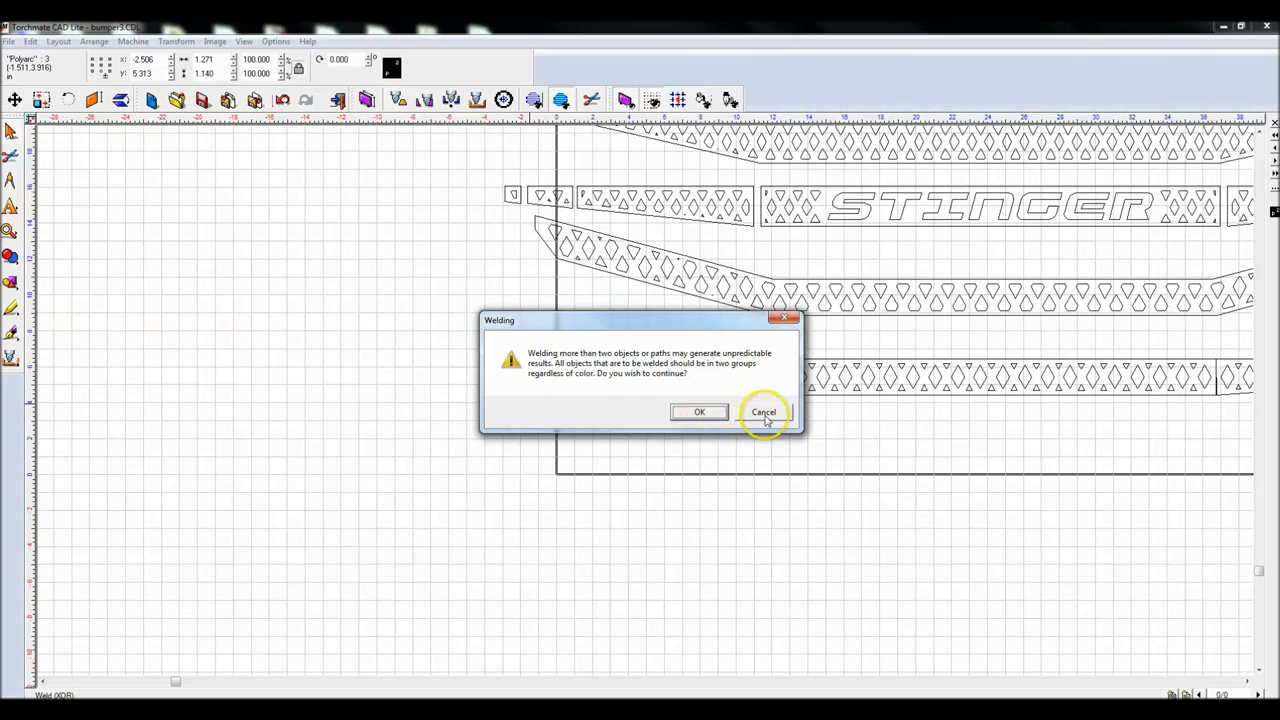
pyautogui.click(686, 415)
pyautogui.click(506, 366)
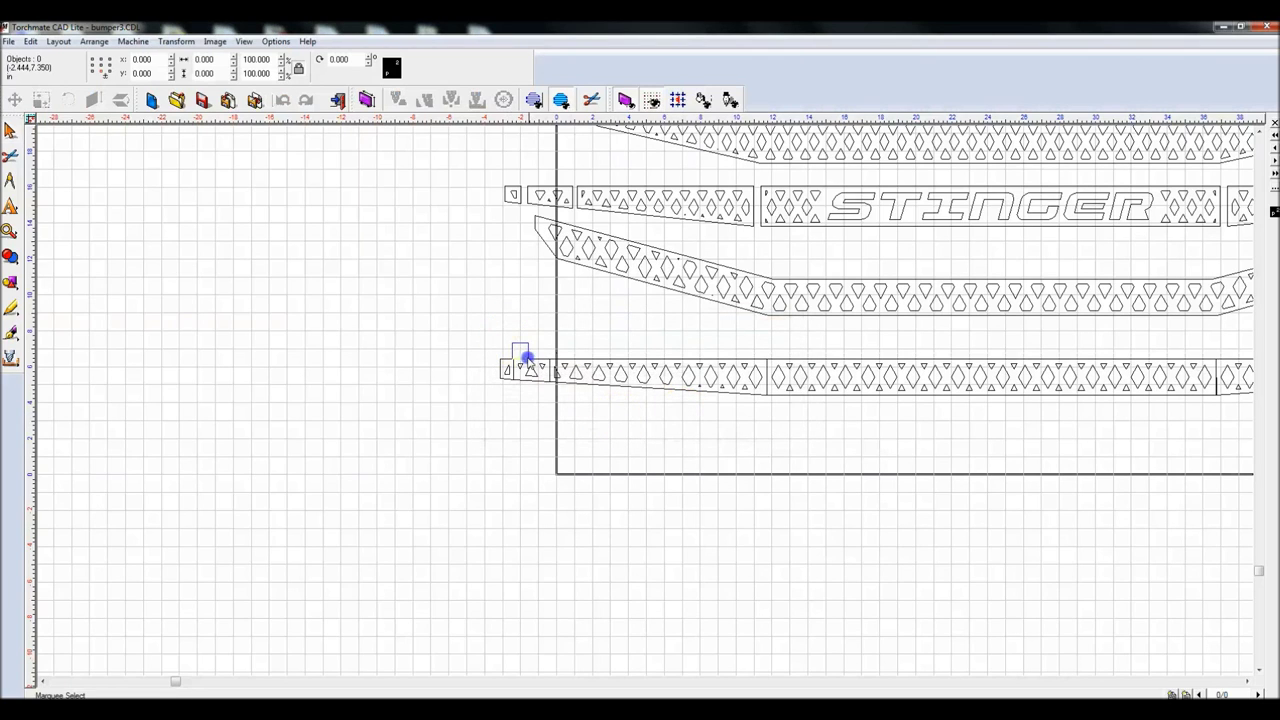
# Step: Inspect the welded strip by selecting its left and middle cutouts and zooming around it
pyautogui.moveTo(544, 391); pyautogui.dragTo(550, 396)
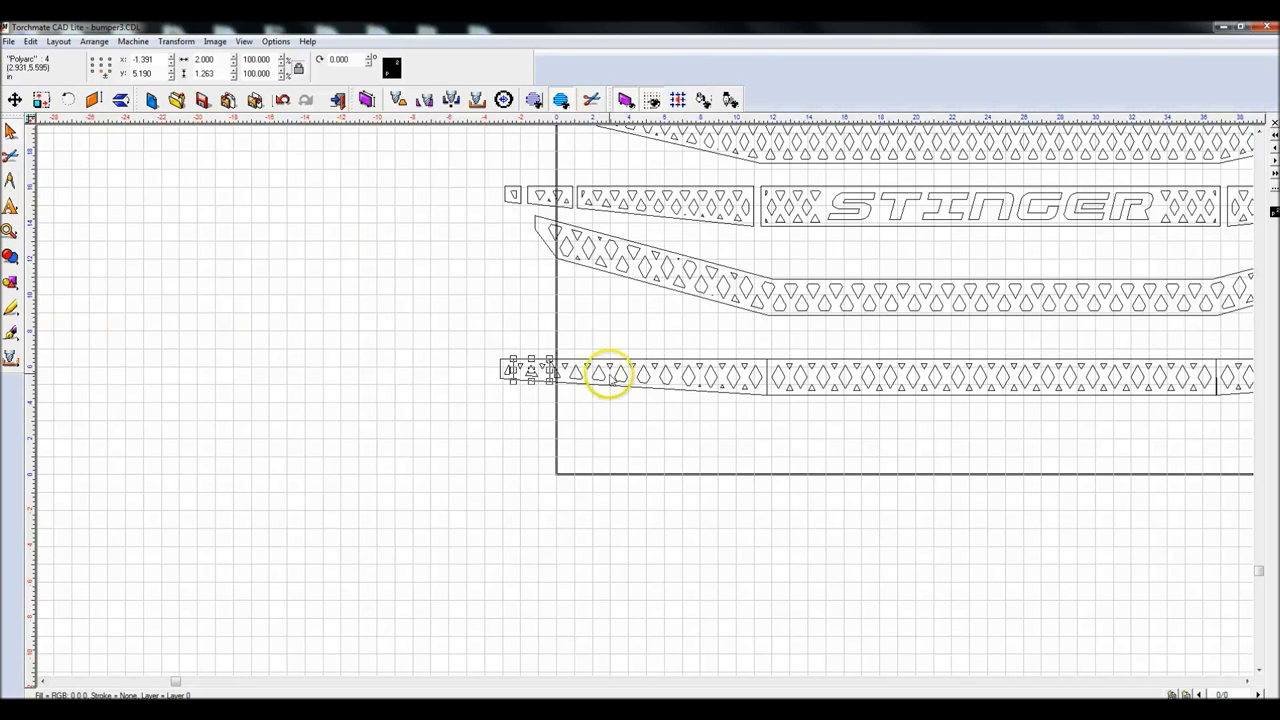
pyautogui.click(586, 417)
pyautogui.moveTo(552, 342); pyautogui.dragTo(766, 429)
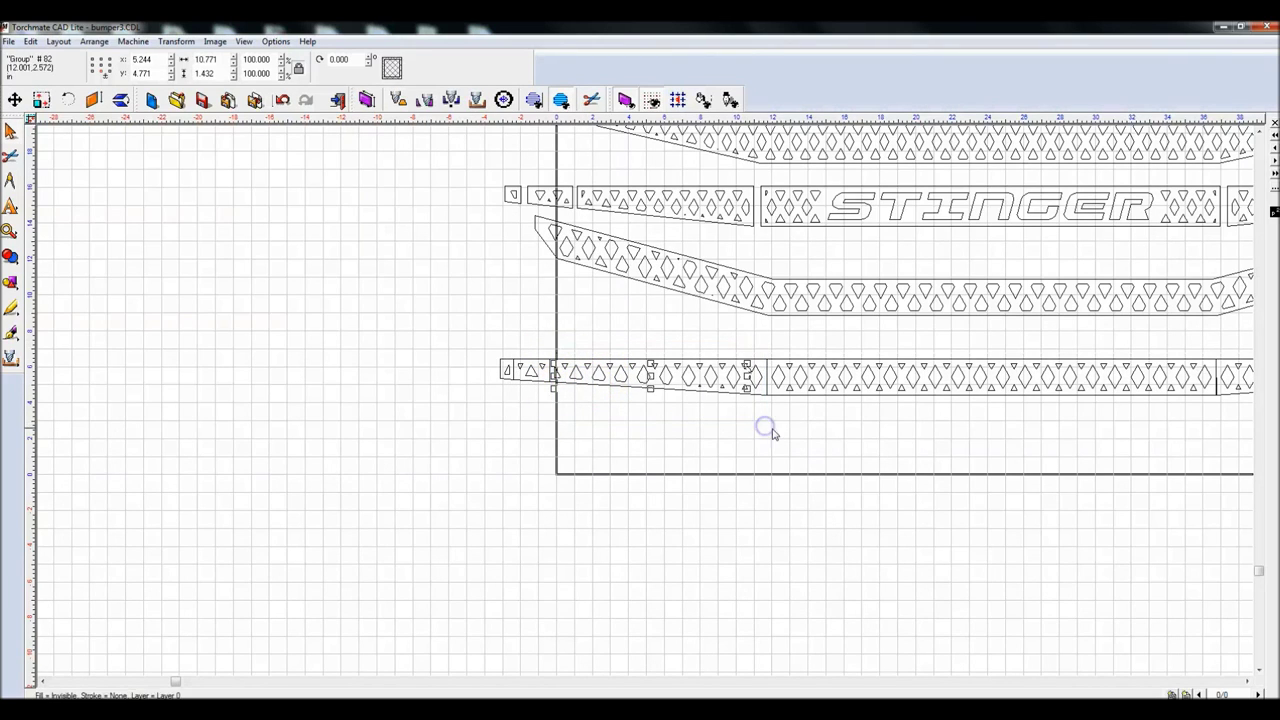
pyautogui.moveTo(766, 338); pyautogui.dragTo(1018, 458)
pyautogui.moveTo(769, 345); pyautogui.dragTo(1211, 446)
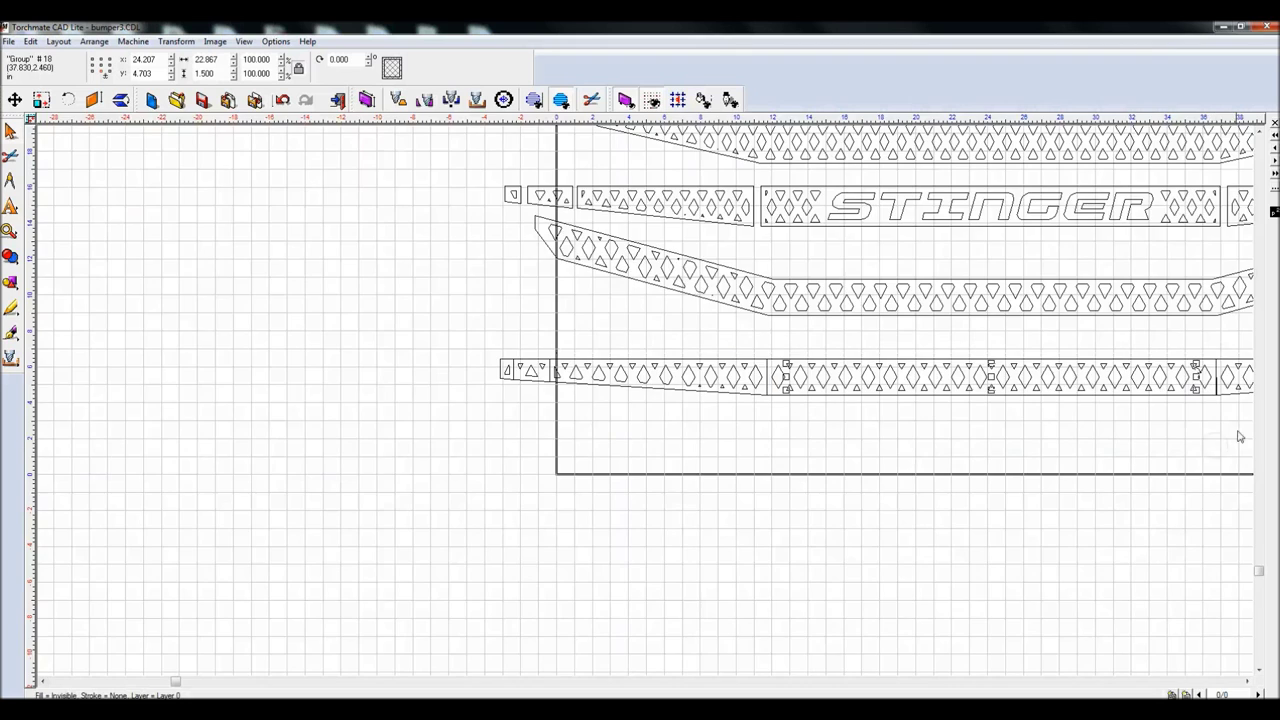
pyautogui.rightClick(1211, 446)
pyautogui.click(656, 393)
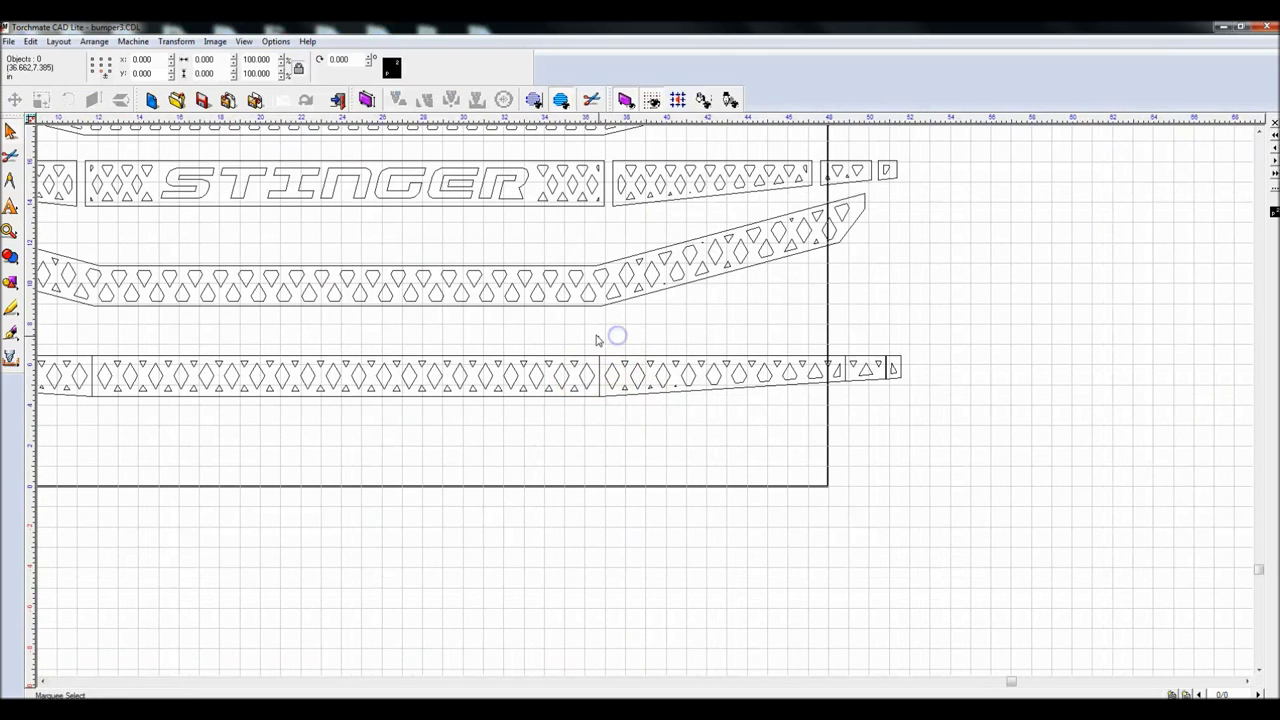
pyautogui.moveTo(636, 393); pyautogui.dragTo(671, 409)
pyautogui.moveTo(599, 331); pyautogui.dragTo(657, 427)
pyautogui.moveTo(805, 352); pyautogui.dragTo(818, 323)
pyautogui.moveTo(834, 400); pyautogui.dragTo(604, 425)
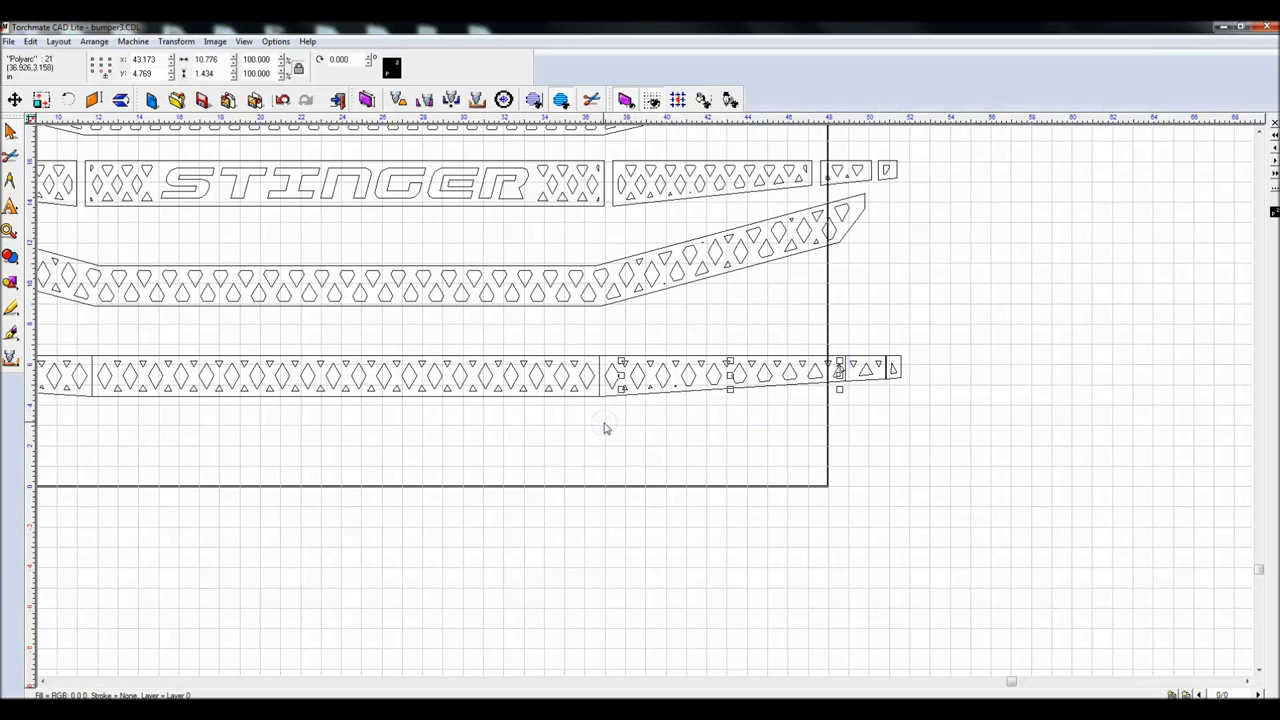
pyautogui.click(616, 329)
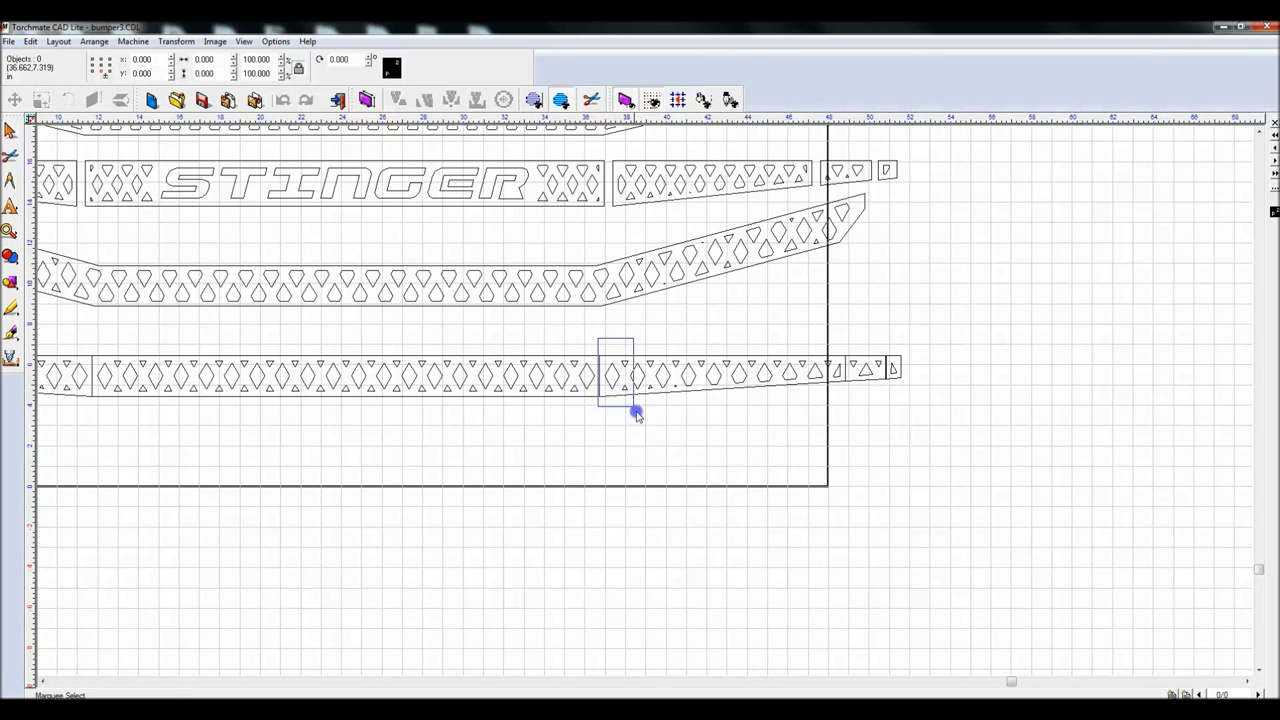
pyautogui.moveTo(637, 413); pyautogui.dragTo(843, 411)
pyautogui.click(846, 410)
pyautogui.moveTo(846, 334); pyautogui.dragTo(885, 395)
pyautogui.click(923, 369)
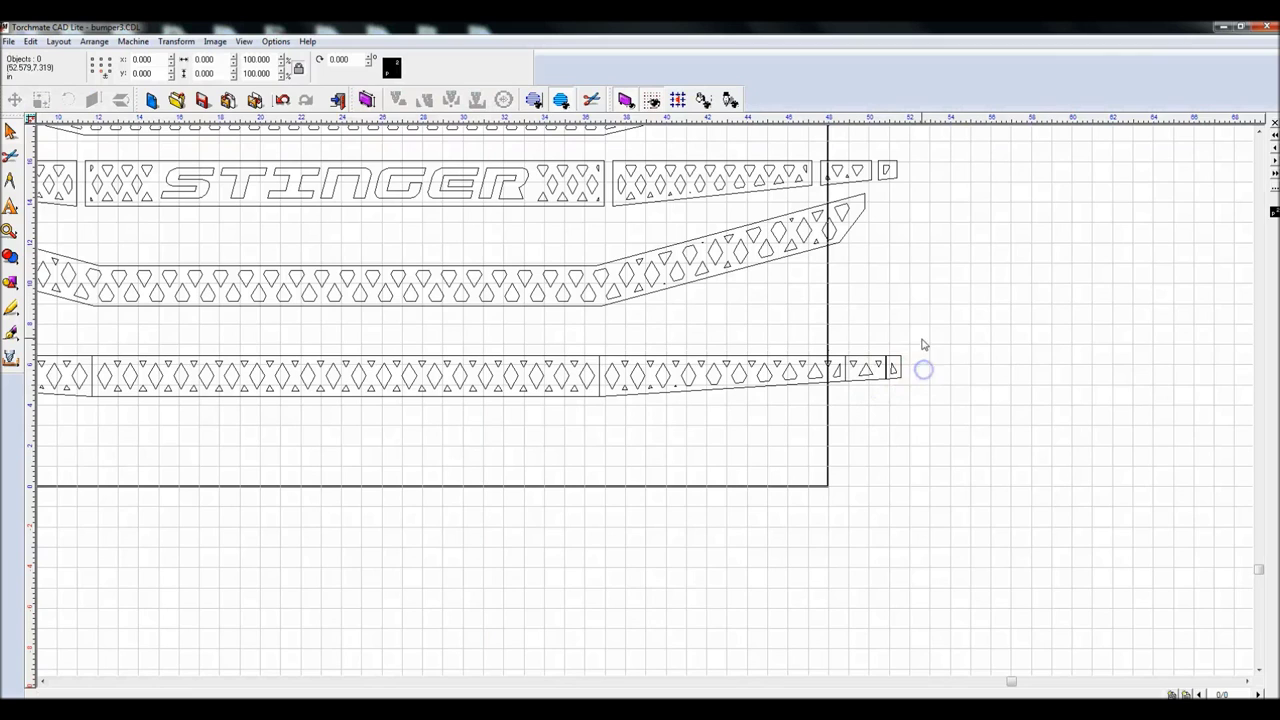
pyautogui.moveTo(884, 396); pyautogui.dragTo(884, 400)
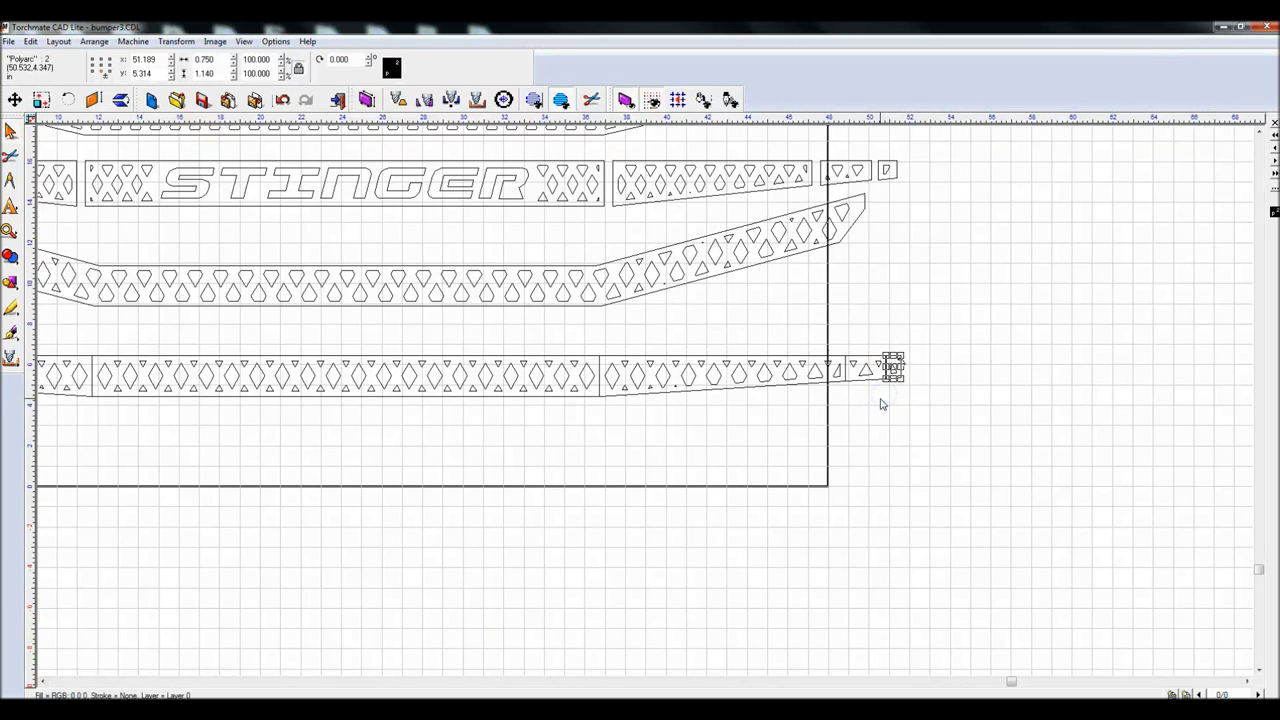
pyautogui.moveTo(893, 344); pyautogui.dragTo(837, 400)
pyautogui.moveTo(591, 333); pyautogui.dragTo(846, 417)
pyautogui.click(697, 431)
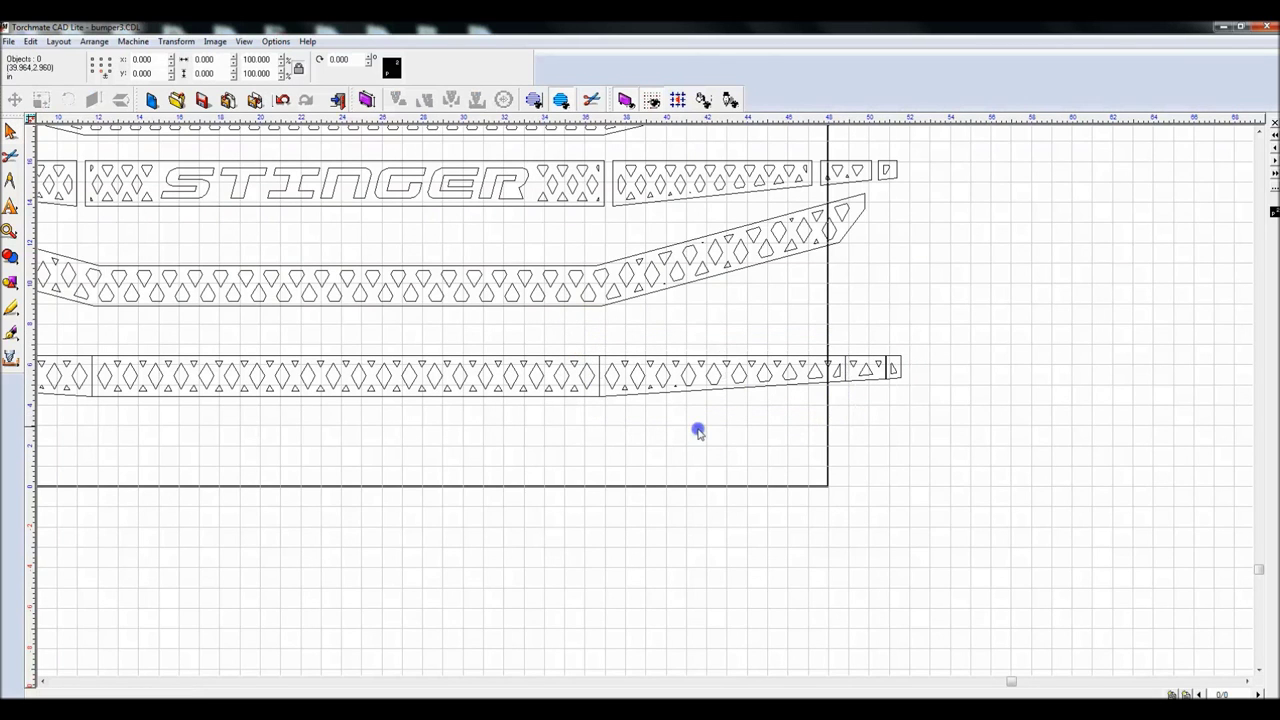
pyautogui.scroll(-2, 638, 400)
pyautogui.moveTo(321, 347); pyautogui.dragTo(624, 409)
pyautogui.click(337, 371)
pyautogui.moveTo(178, 350); pyautogui.dragTo(334, 393)
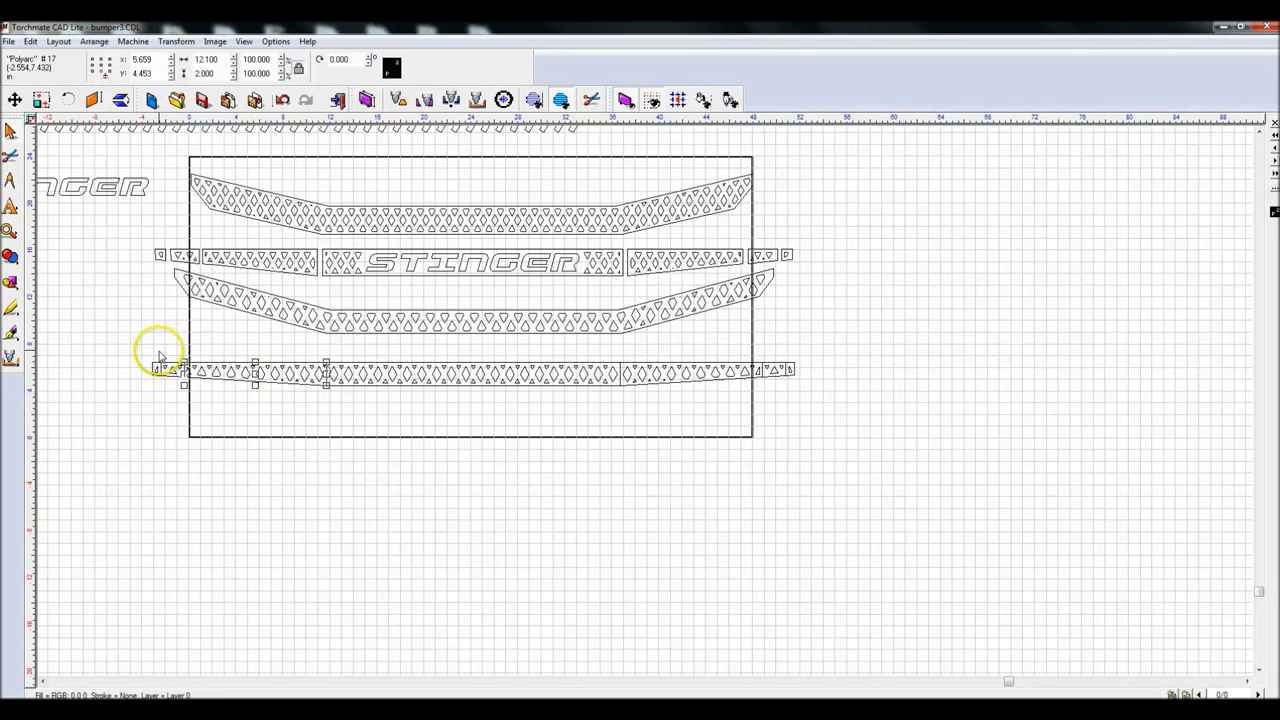
# Step: Zoom in on the lower strip's left end and weld its four triangle cutouts into one shape
pyautogui.click(158, 355)
pyautogui.moveTo(157, 352); pyautogui.dragTo(188, 396)
pyautogui.moveTo(136, 336); pyautogui.dragTo(172, 388)
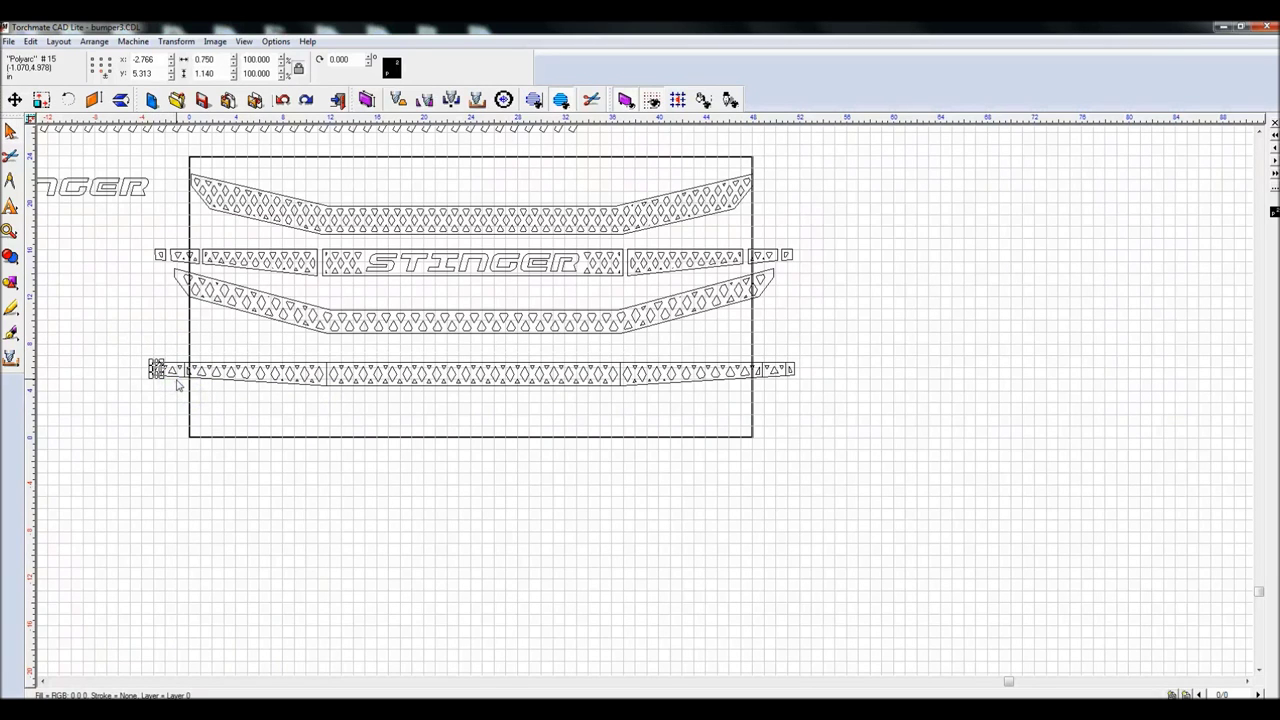
pyautogui.click(171, 380)
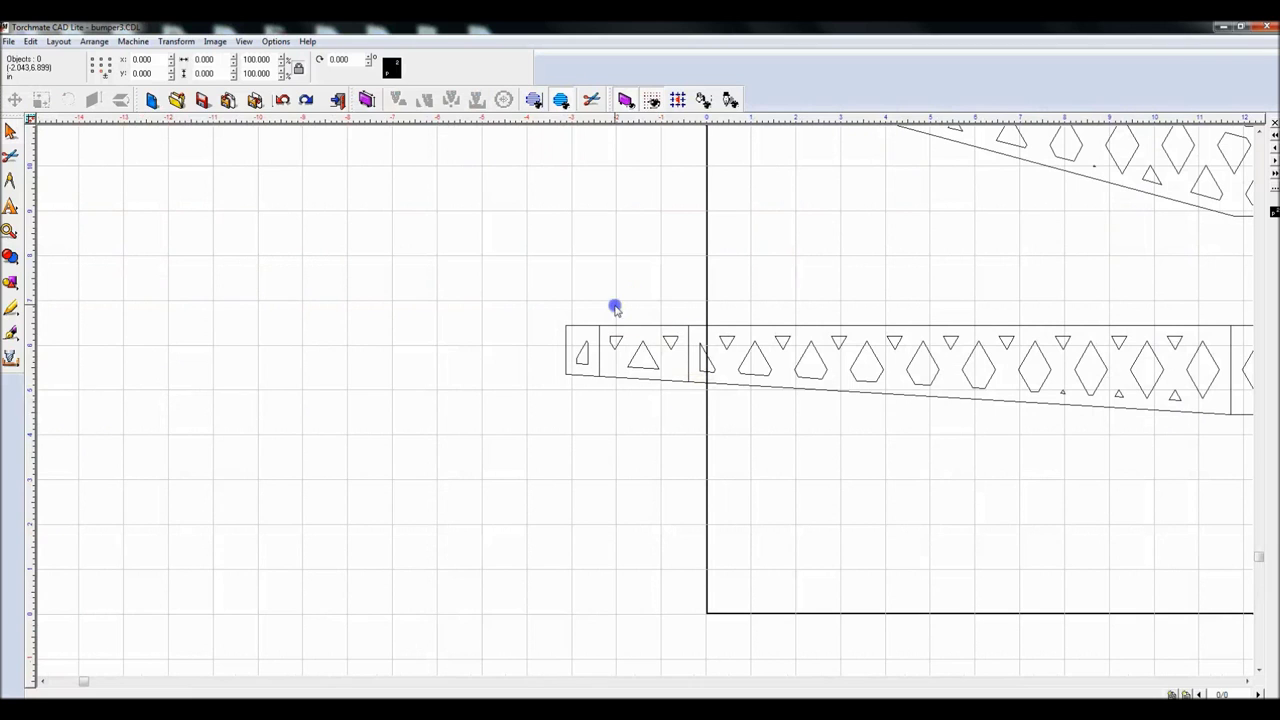
pyautogui.moveTo(608, 306); pyautogui.dragTo(684, 410)
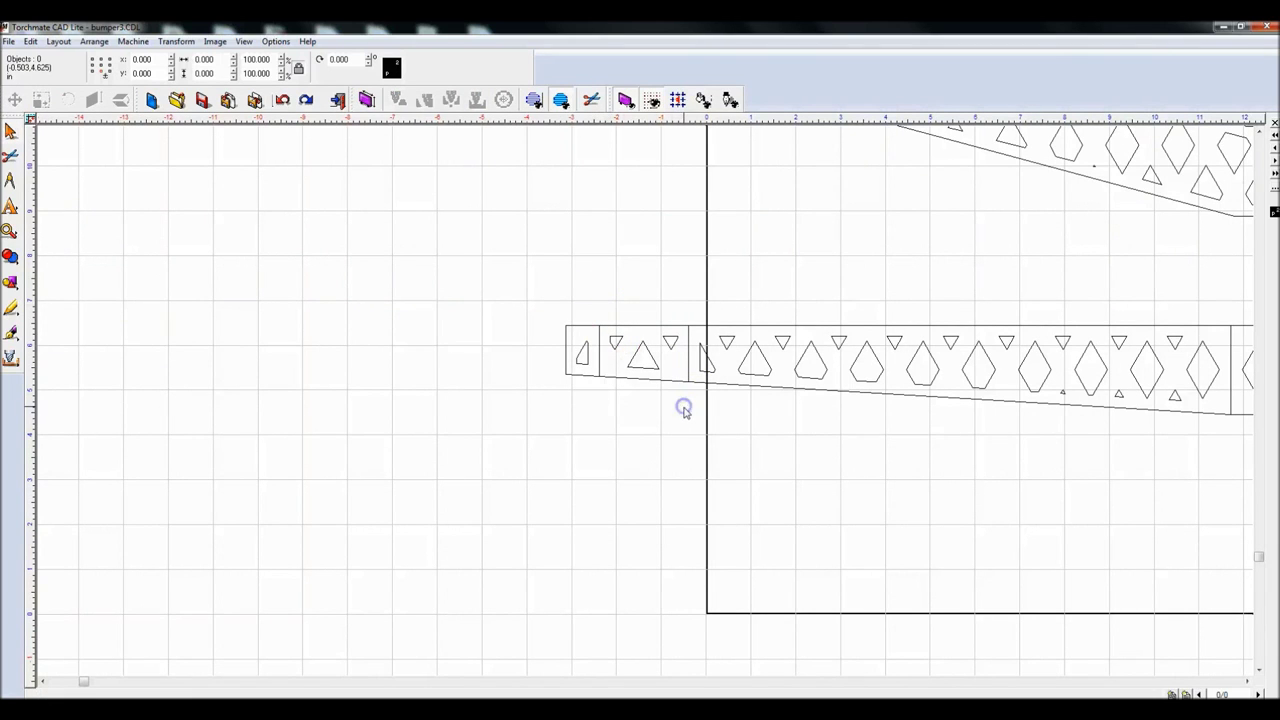
pyautogui.click(665, 342)
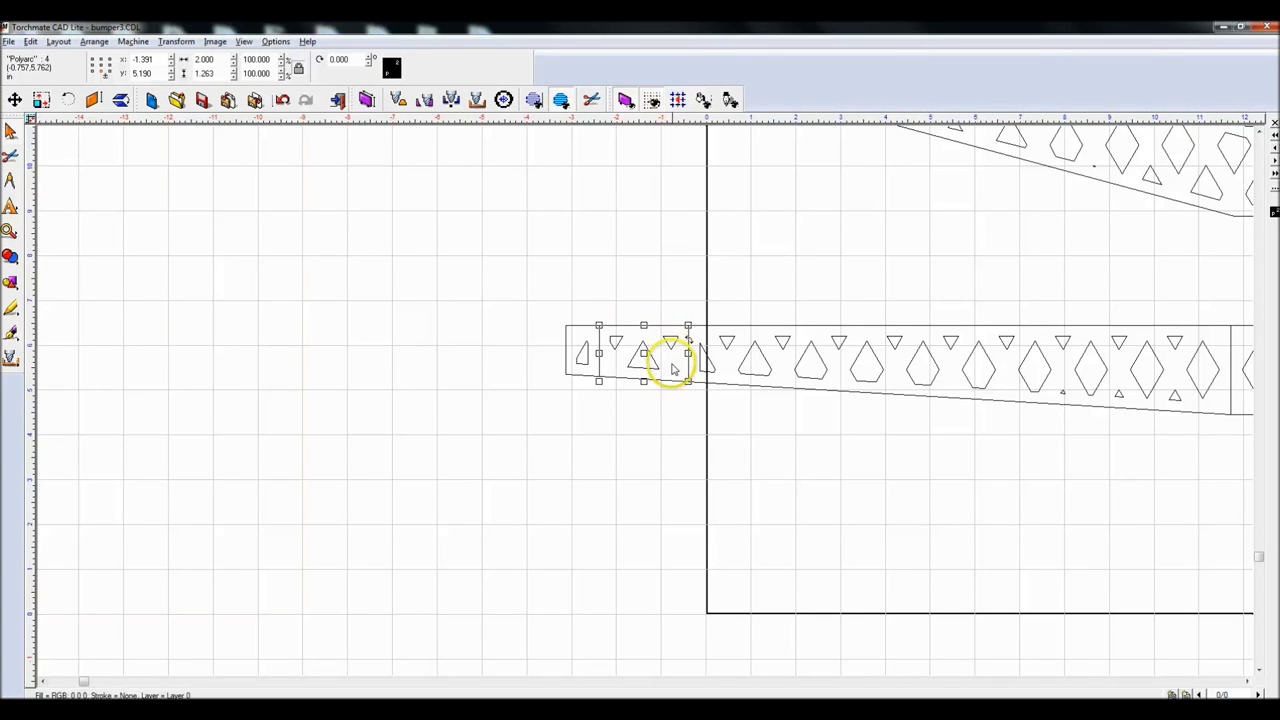
pyautogui.click(674, 423)
pyautogui.moveTo(604, 301); pyautogui.dragTo(692, 430)
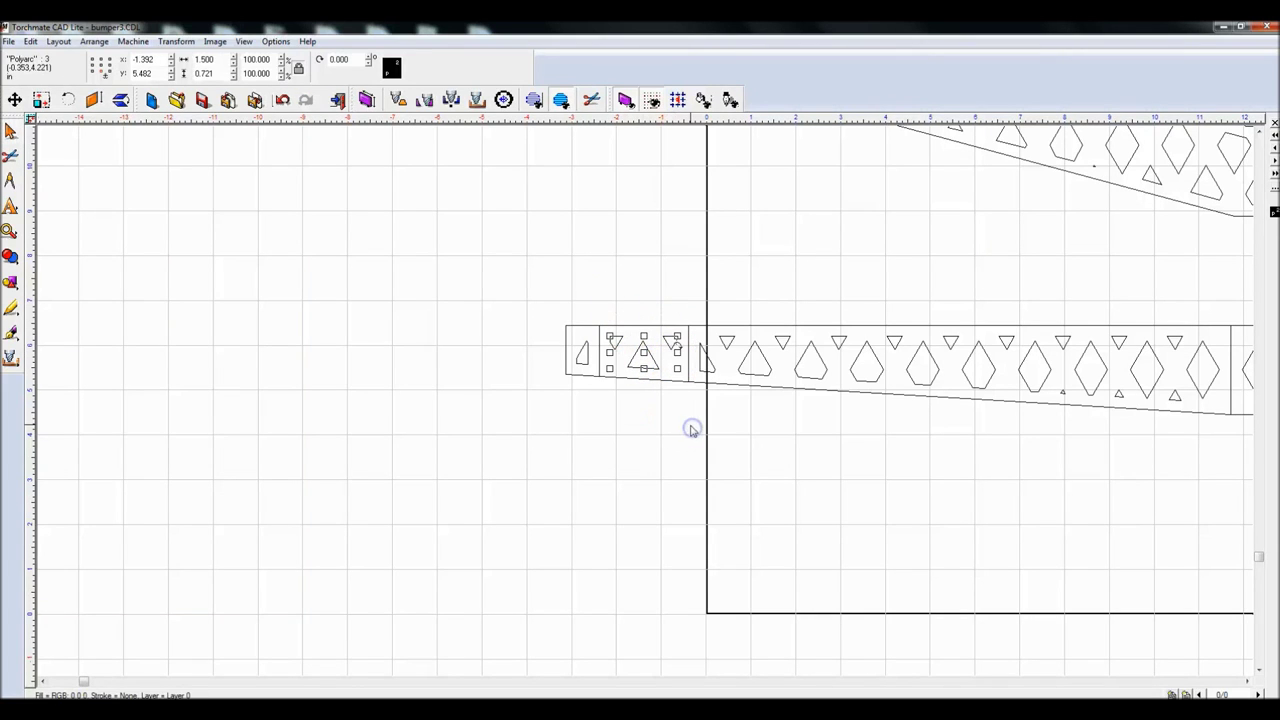
pyautogui.click(674, 437)
pyautogui.moveTo(594, 298); pyautogui.dragTo(706, 423)
pyautogui.hotkey('ctrl', 'w')
pyautogui.click(700, 414)
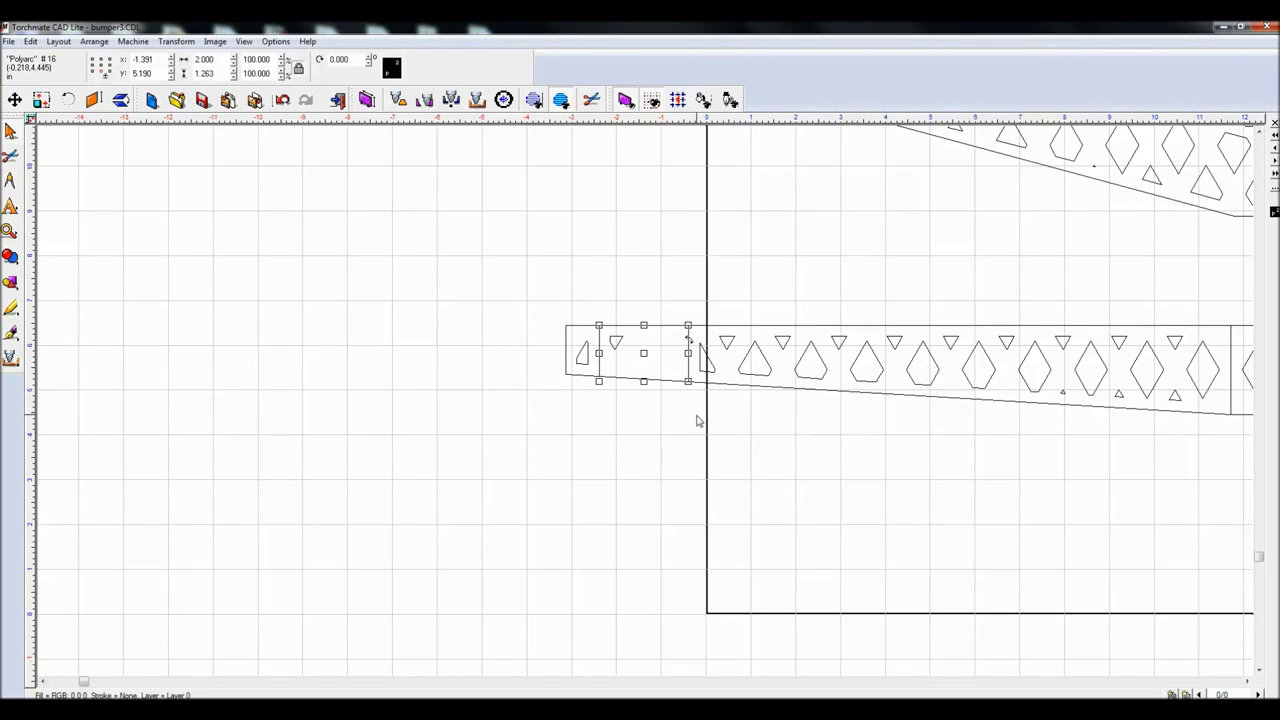
# Step: Check the welded result by selecting the remaining objects in the left cell
pyautogui.click(696, 421)
pyautogui.moveTo(627, 296); pyautogui.dragTo(620, 365)
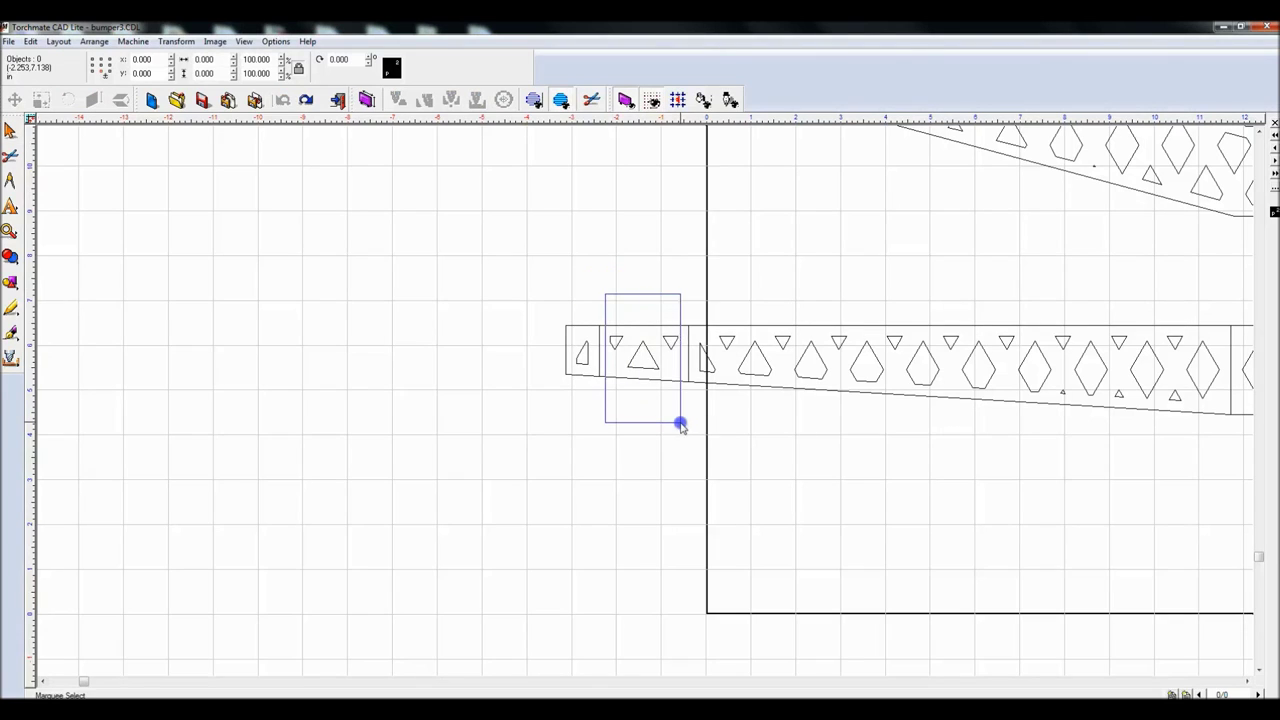
pyautogui.moveTo(675, 421); pyautogui.dragTo(682, 425)
pyautogui.click(664, 325)
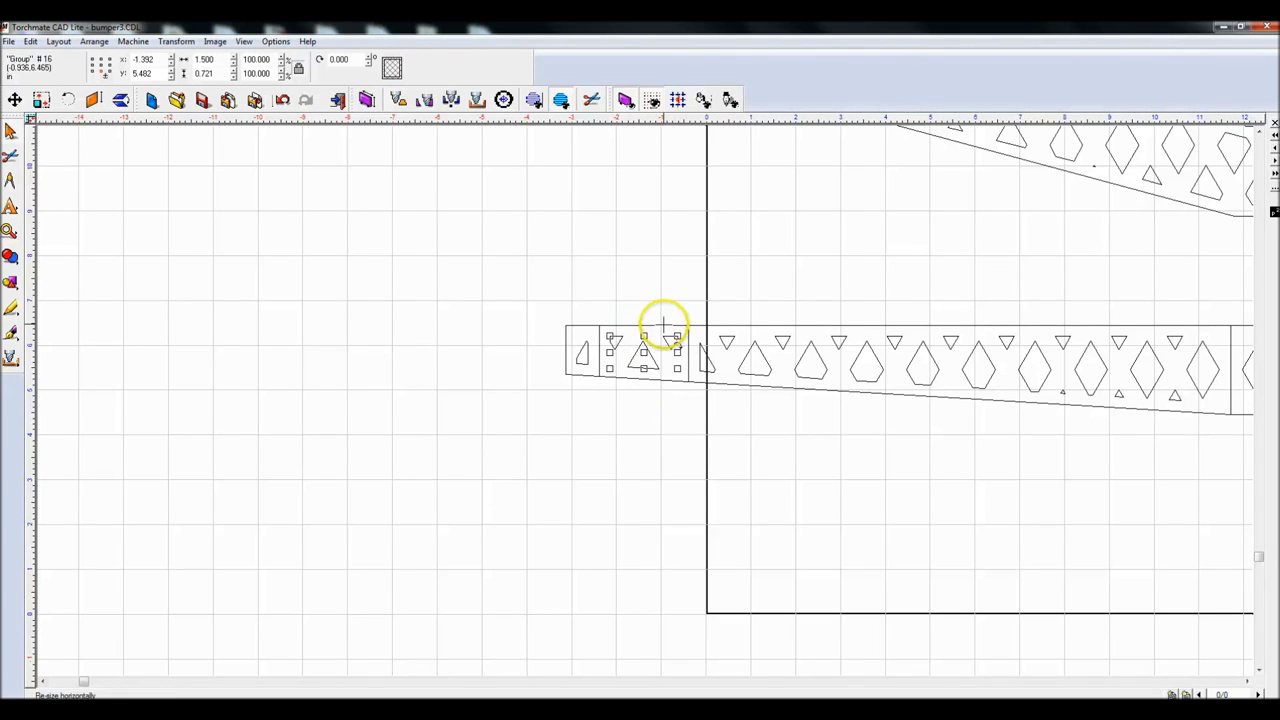
pyautogui.click(585, 283)
pyautogui.moveTo(588, 284); pyautogui.dragTo(697, 418)
pyautogui.moveTo(550, 296); pyautogui.dragTo(605, 401)
pyautogui.click(603, 407)
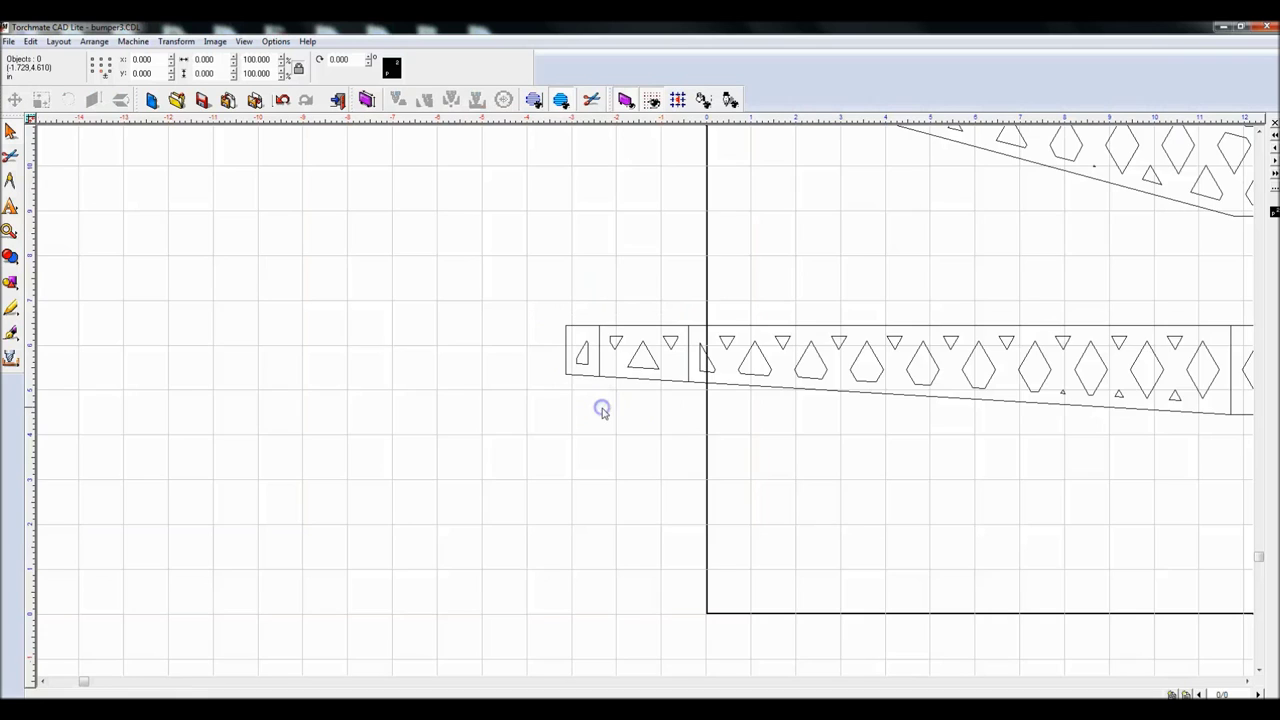
pyautogui.scroll(-5, 649, 402)
pyautogui.scroll(2, 760, 430)
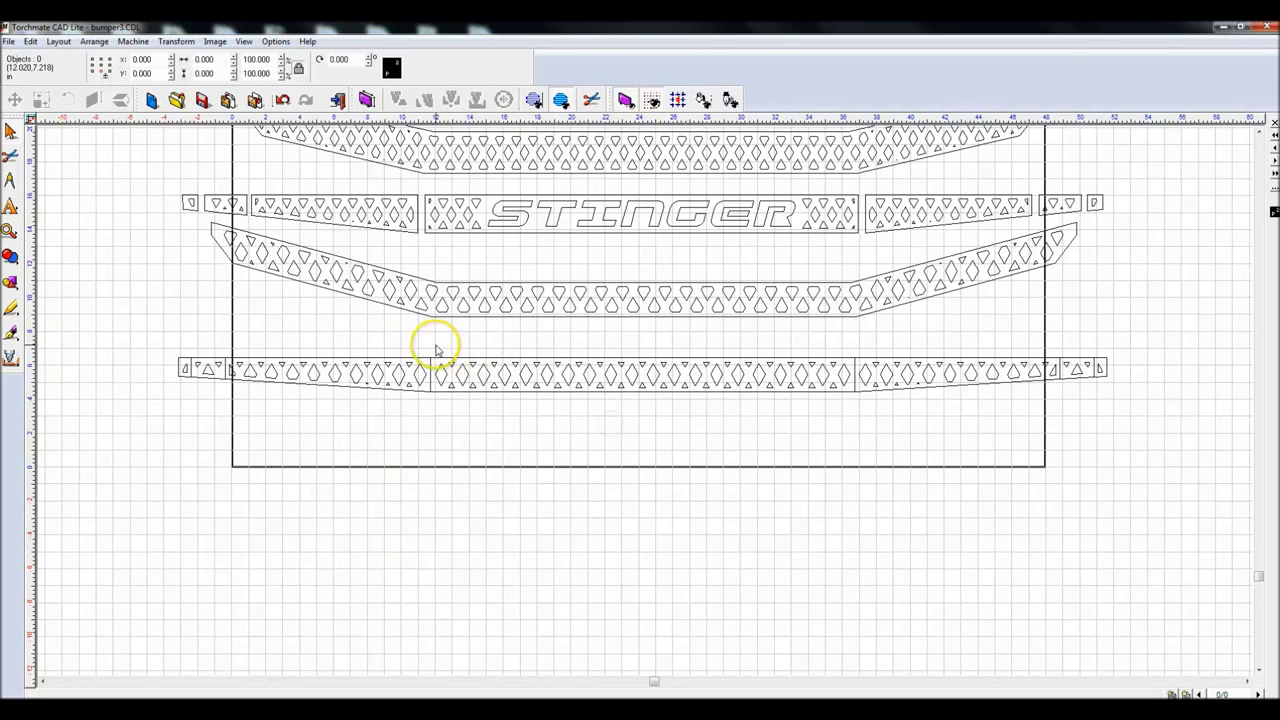
# Step: Break the lower bumper bar path into separate pieces with Arrange > Break Path
pyautogui.click(443, 374)
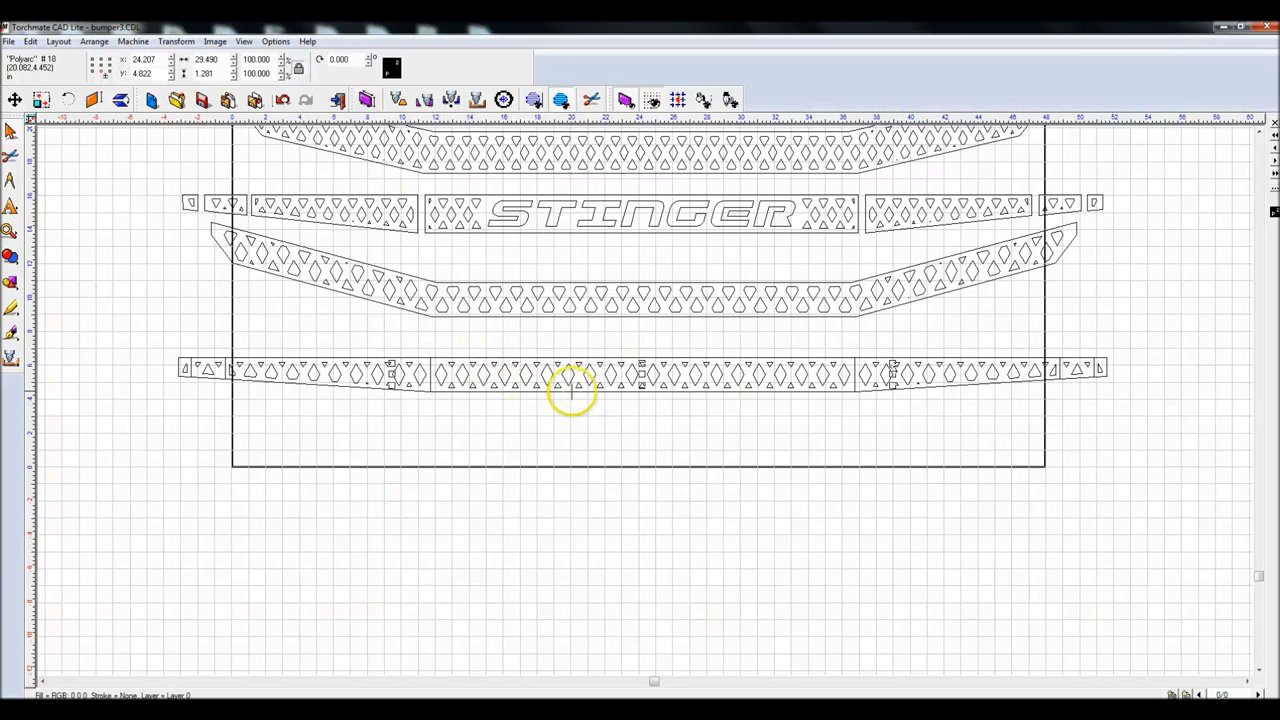
pyautogui.click(820, 385)
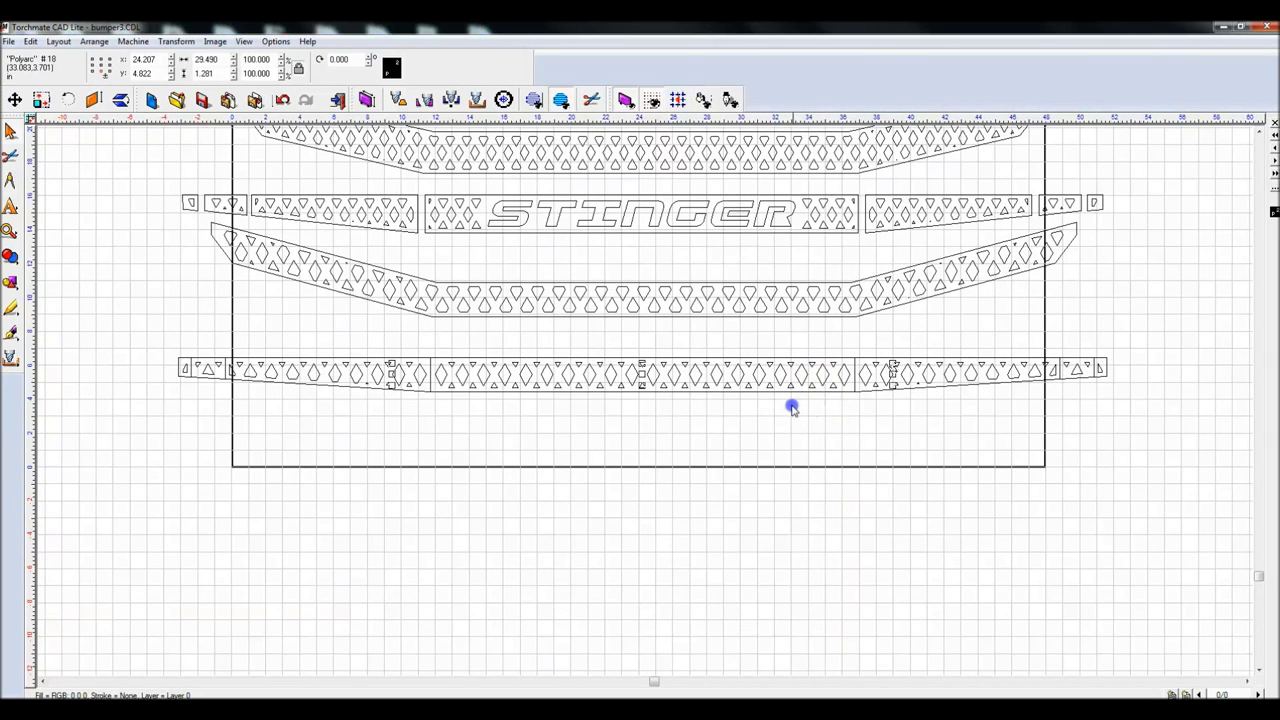
pyautogui.moveTo(367, 328); pyautogui.dragTo(433, 421)
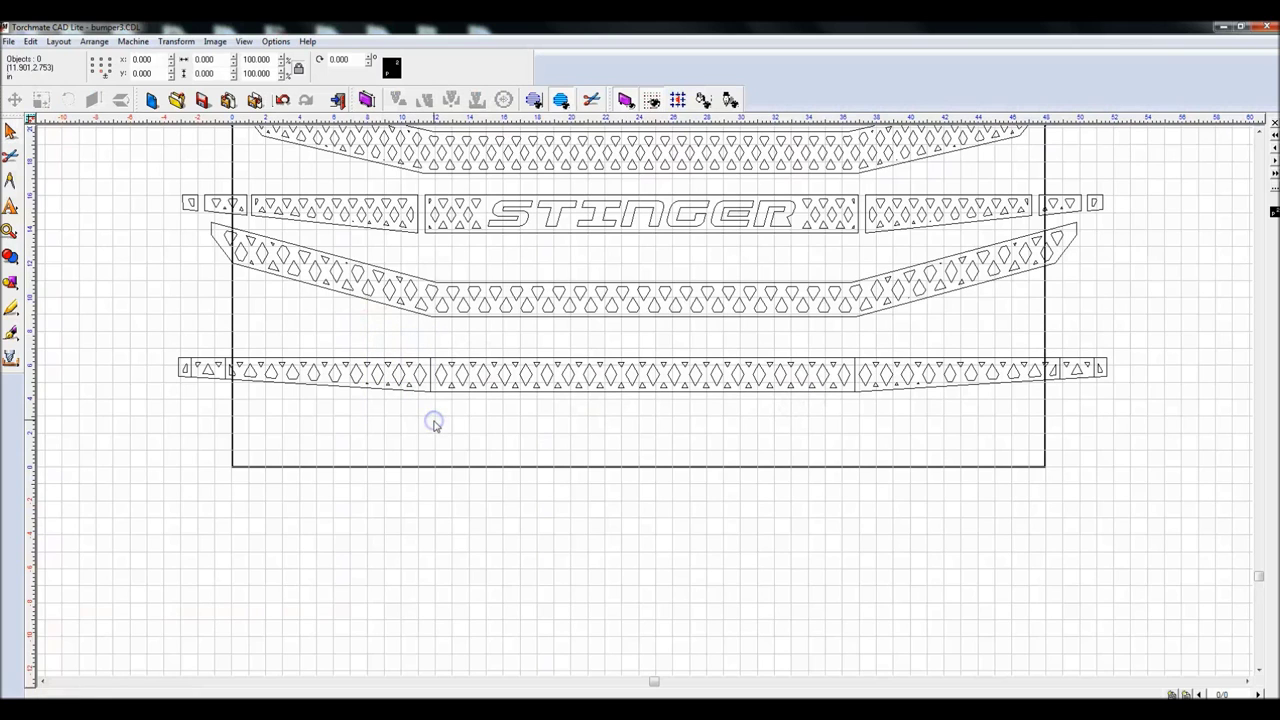
pyautogui.click(395, 375)
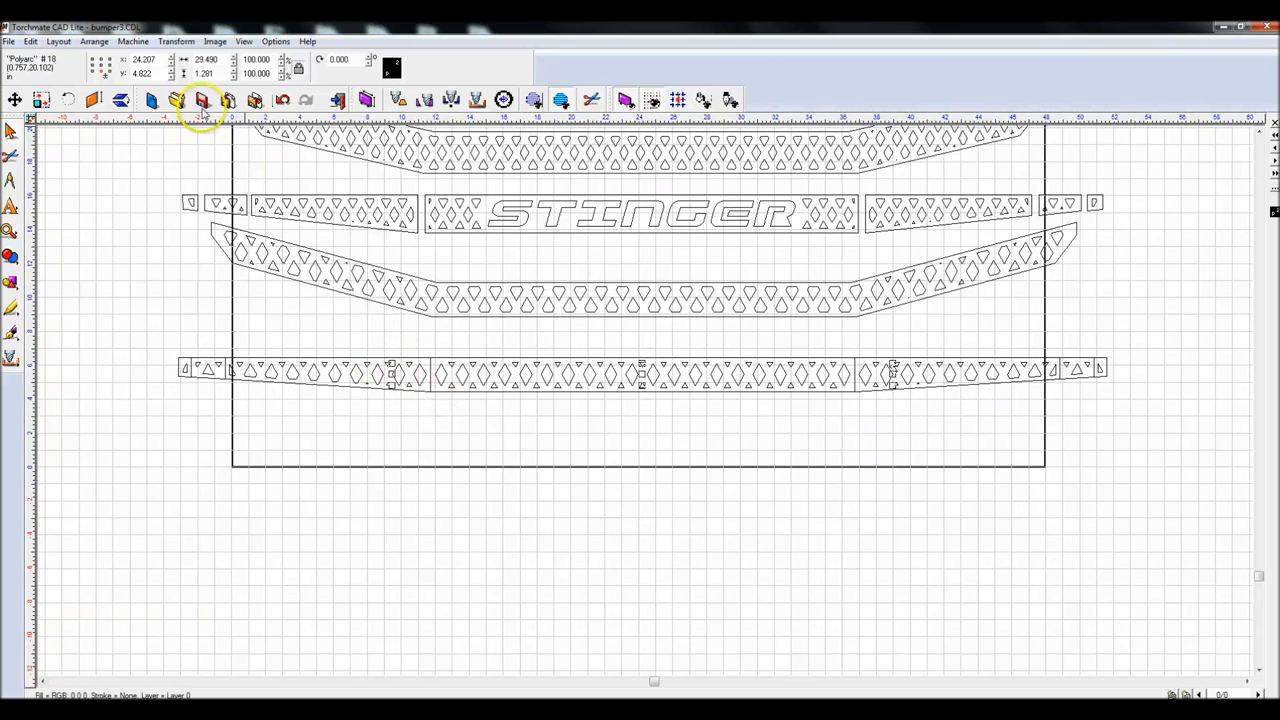
pyautogui.click(94, 41)
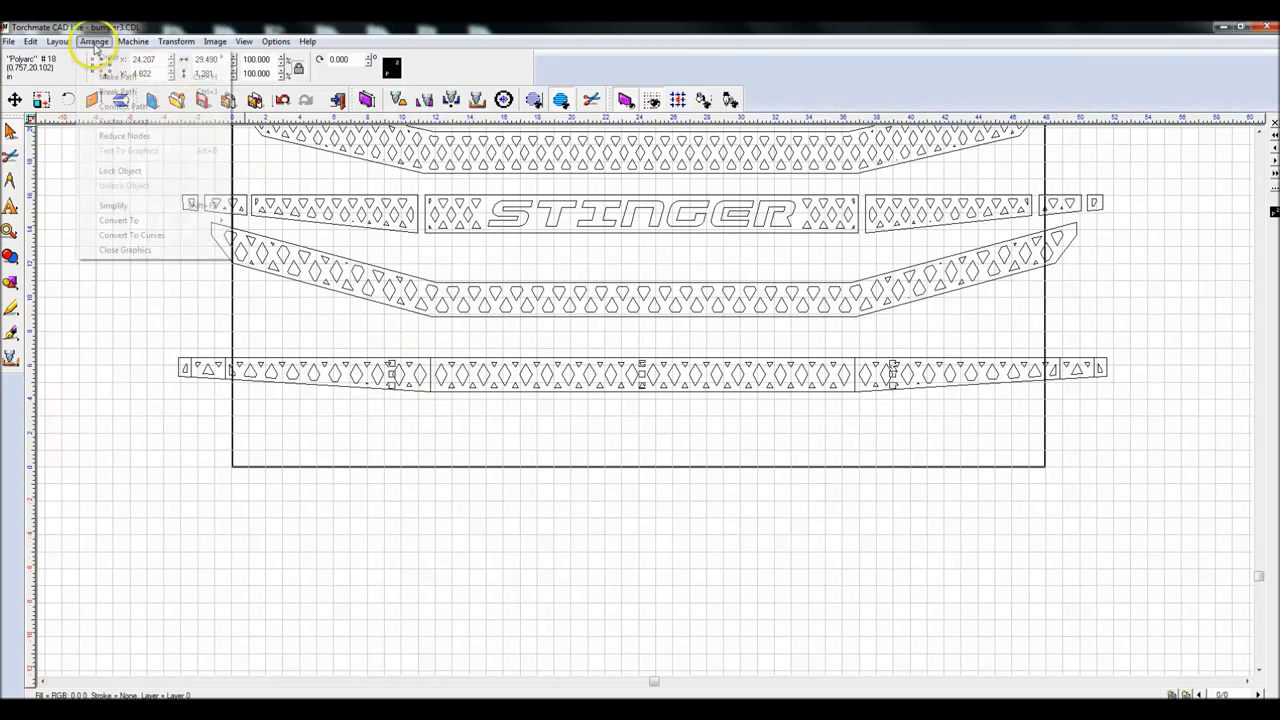
pyautogui.click(103, 93)
# Step: Line up the small joint pieces and bar sections at the seams, then preview filled solid
pyautogui.moveTo(380, 337); pyautogui.dragTo(428, 410)
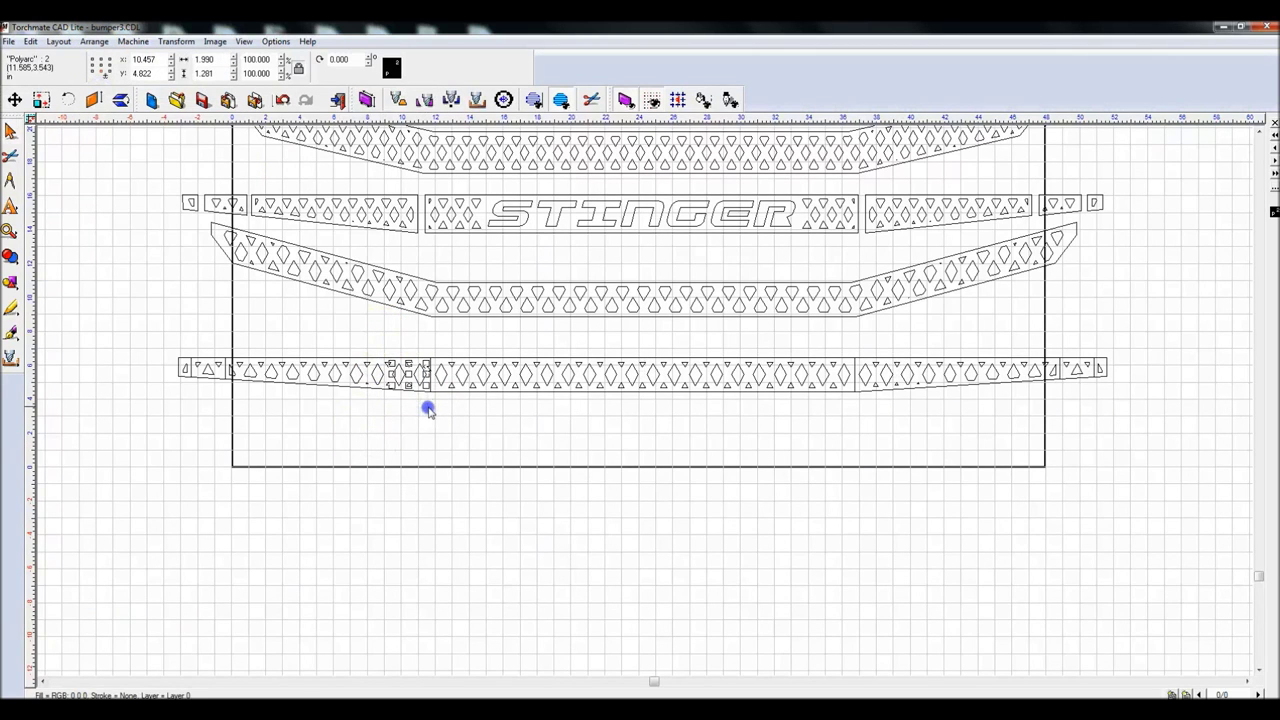
pyautogui.click(431, 413)
pyautogui.moveTo(229, 338); pyautogui.dragTo(432, 433)
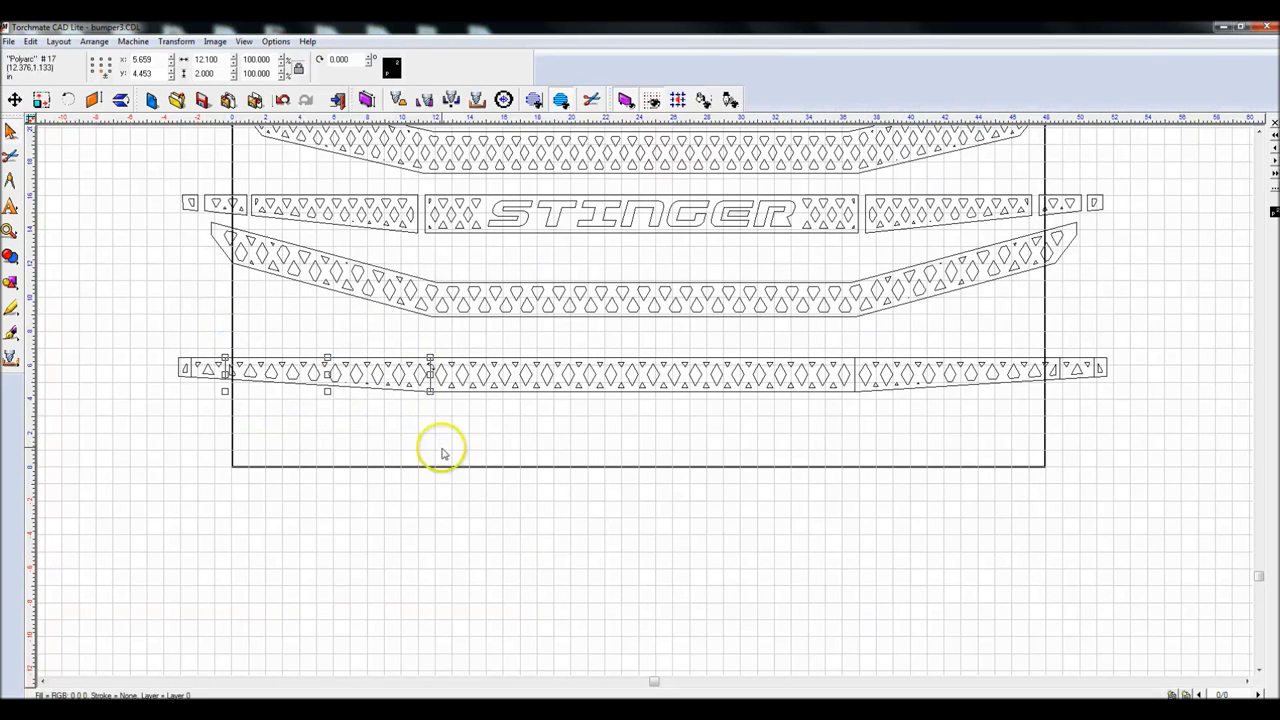
pyautogui.moveTo(426, 343); pyautogui.dragTo(857, 425)
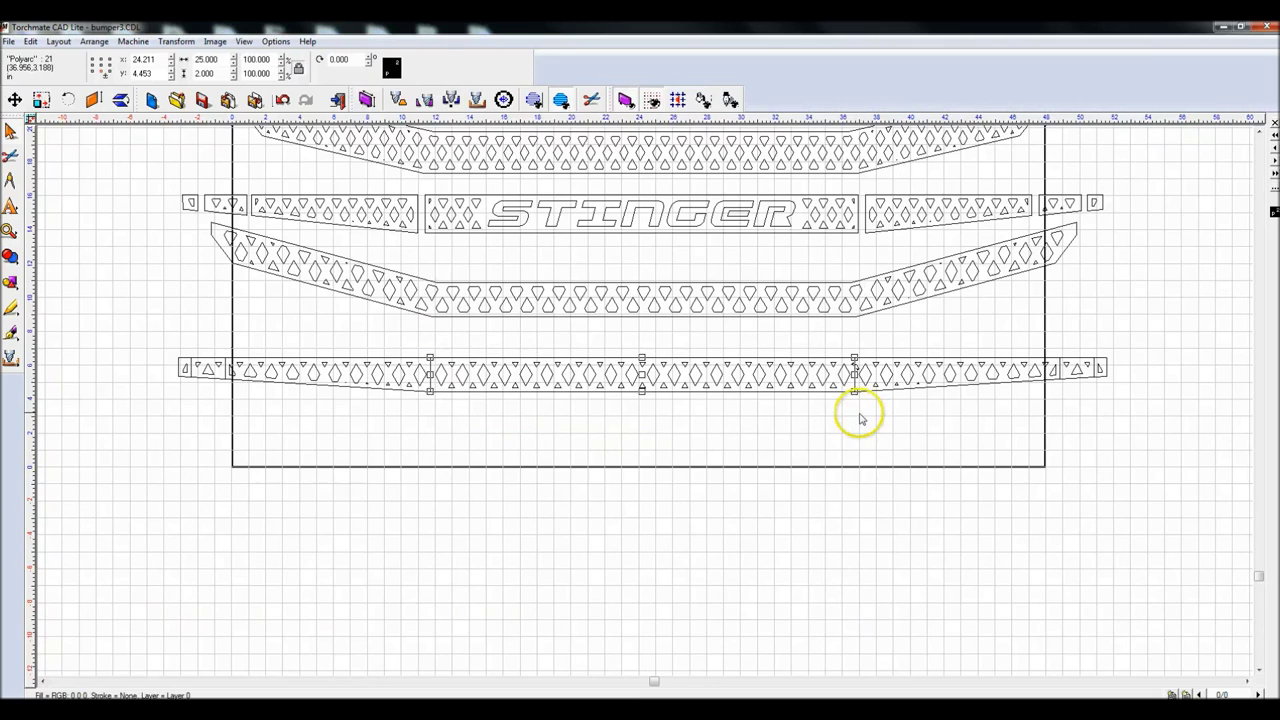
pyautogui.moveTo(433, 341); pyautogui.dragTo(853, 415)
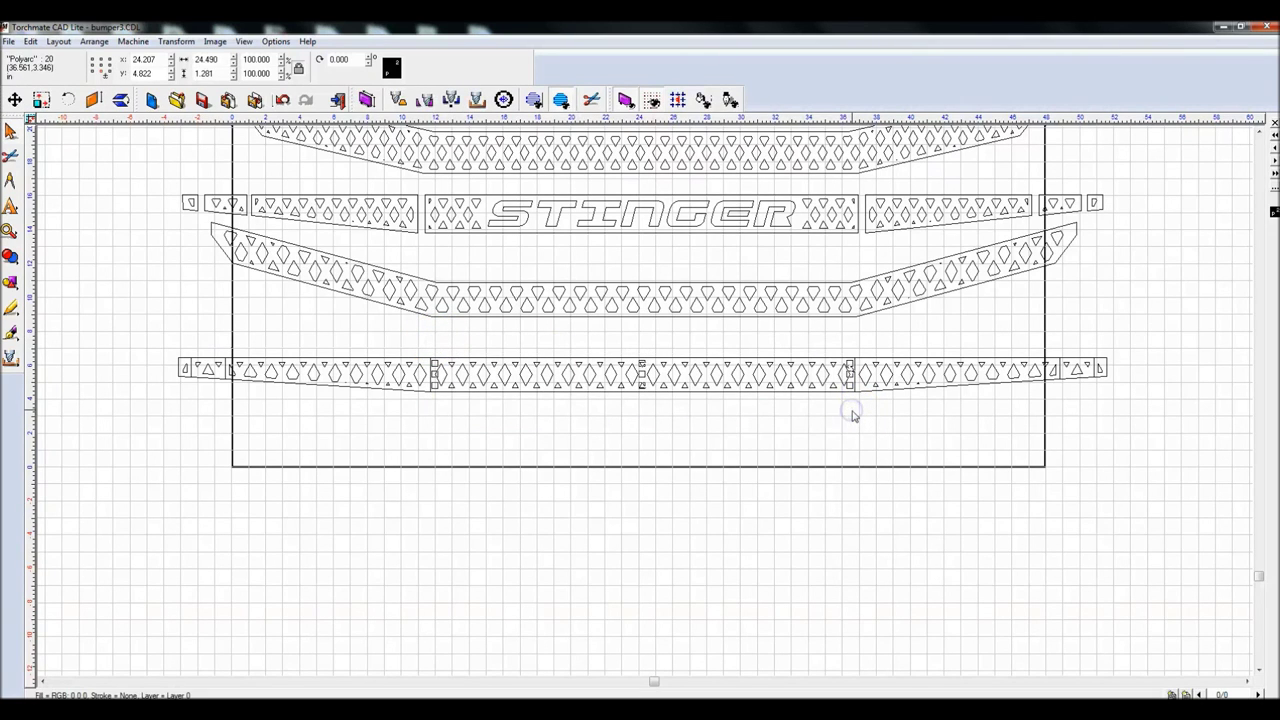
pyautogui.keyDown('shift'); pyautogui.click(726, 366); pyautogui.keyUp('shift')
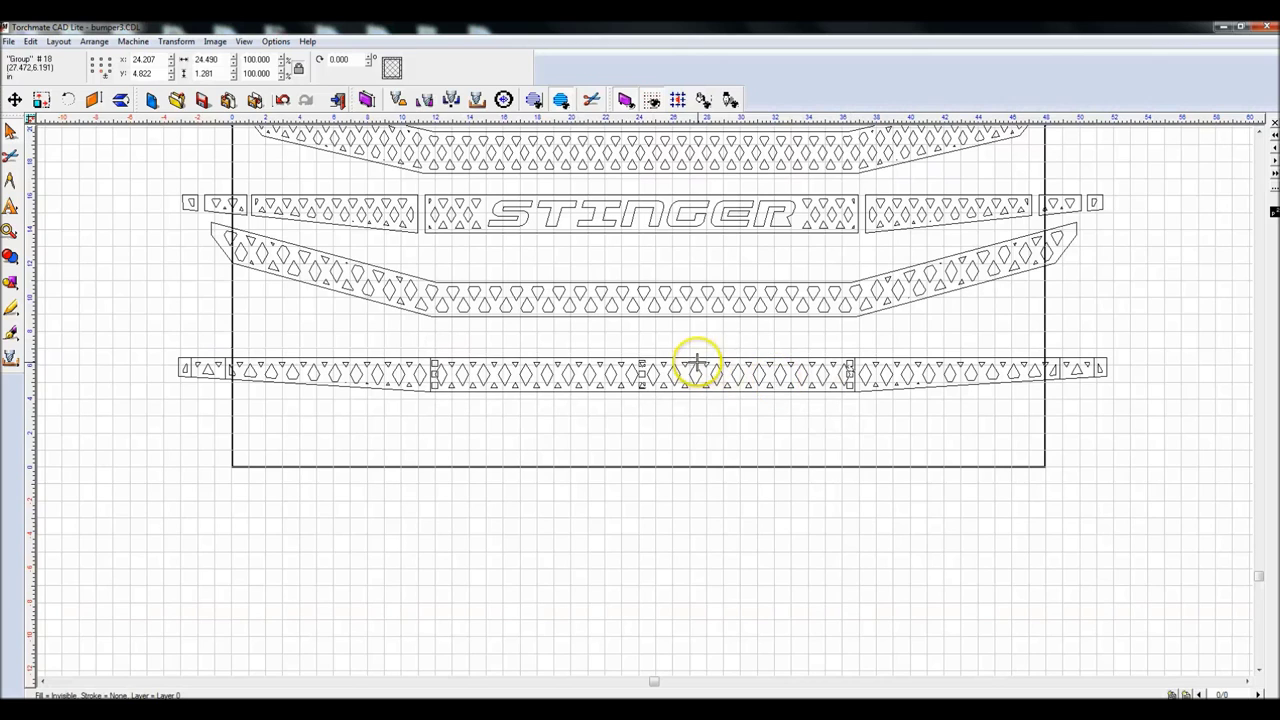
pyautogui.click(789, 420)
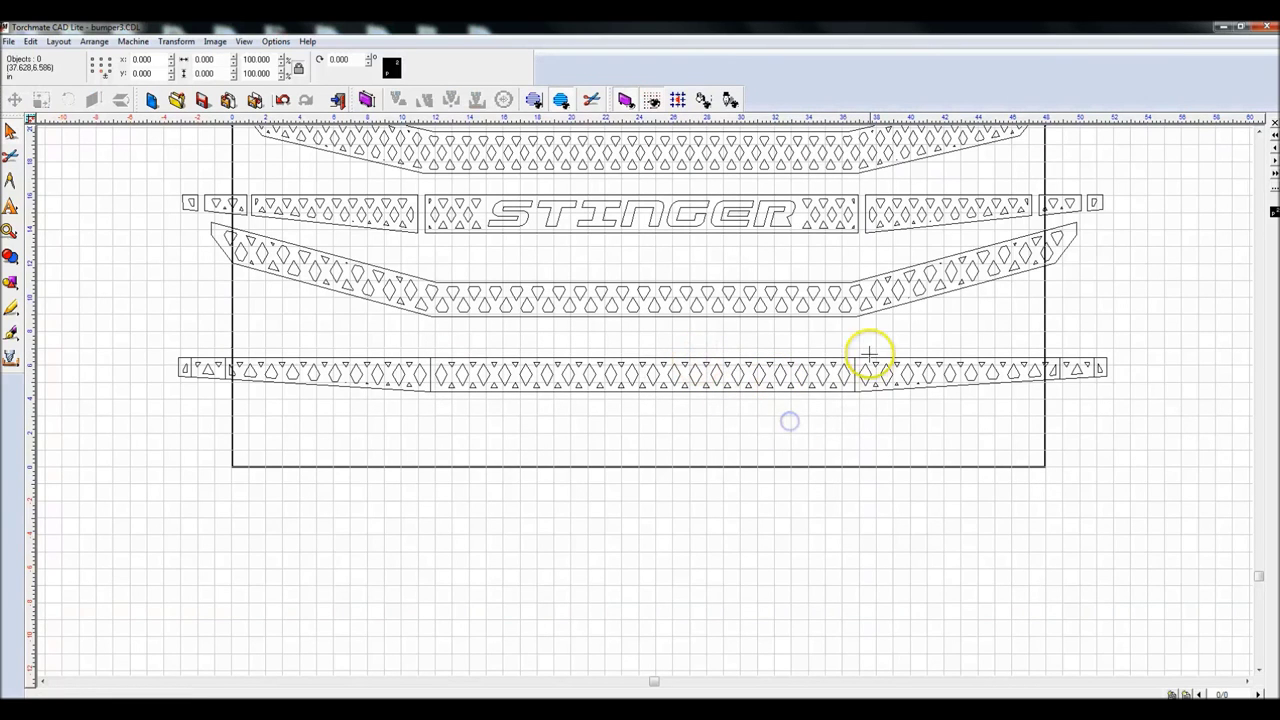
pyautogui.moveTo(858, 343); pyautogui.dragTo(944, 420)
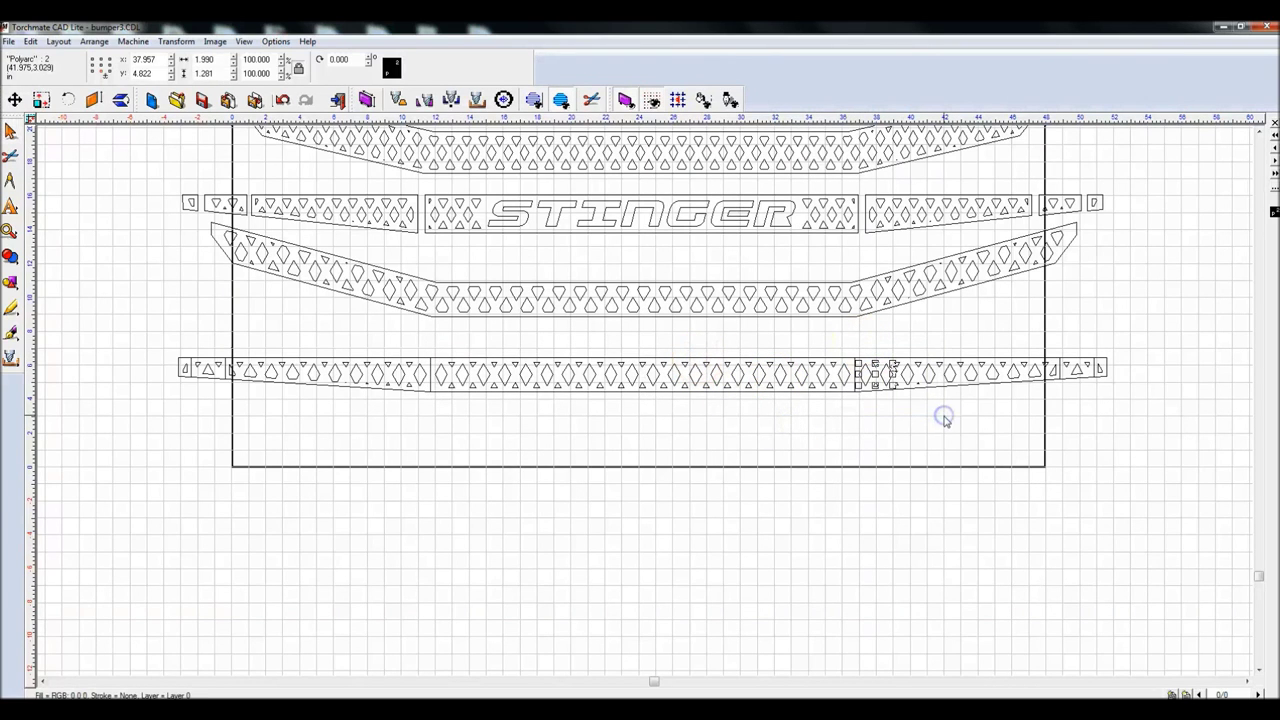
pyautogui.keyDown('shift'); pyautogui.click(909, 363); pyautogui.keyUp('shift')
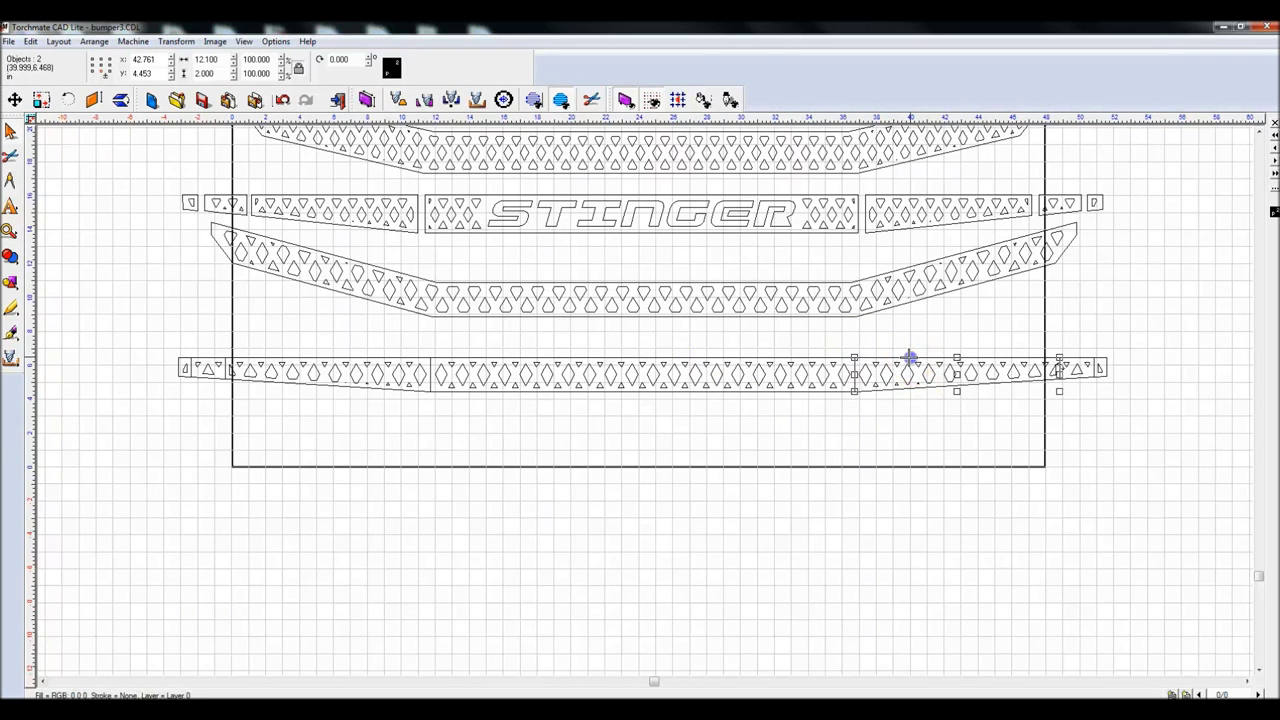
pyautogui.click(889, 423)
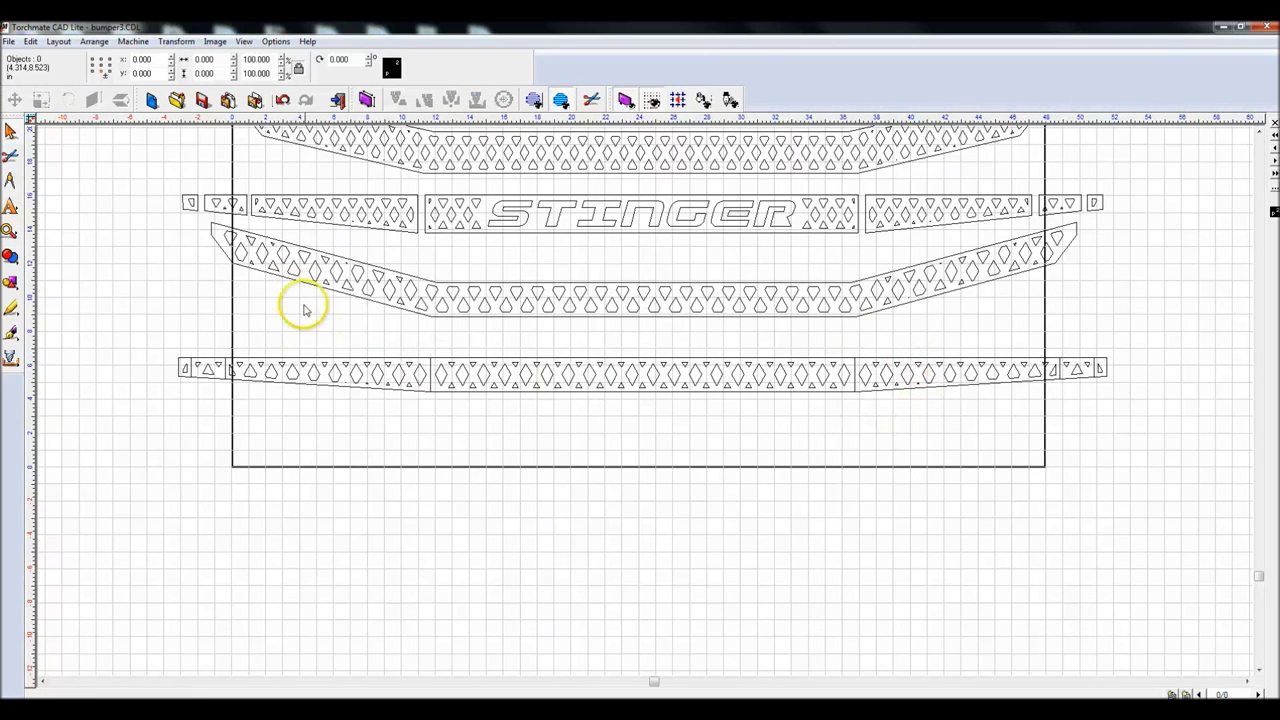
pyautogui.press('F9')
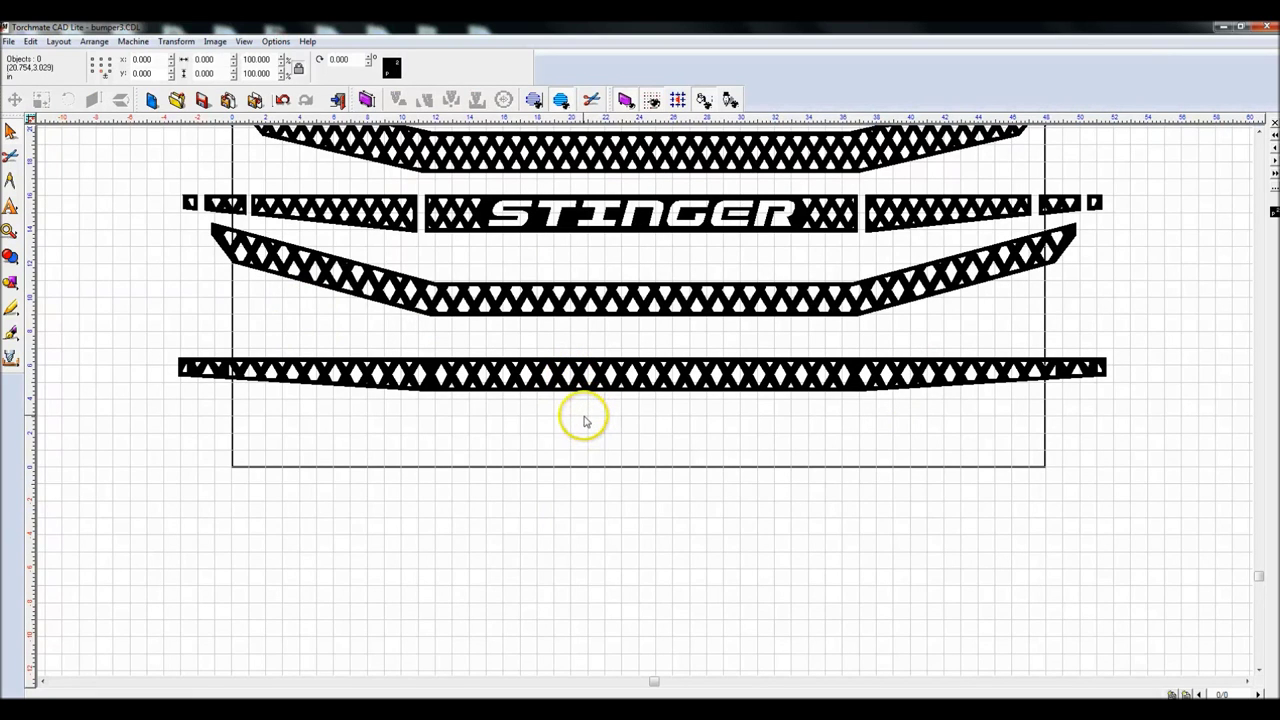
# Step: Move the spare STINGER lettering below the lower bumper bar
pyautogui.press('F9')
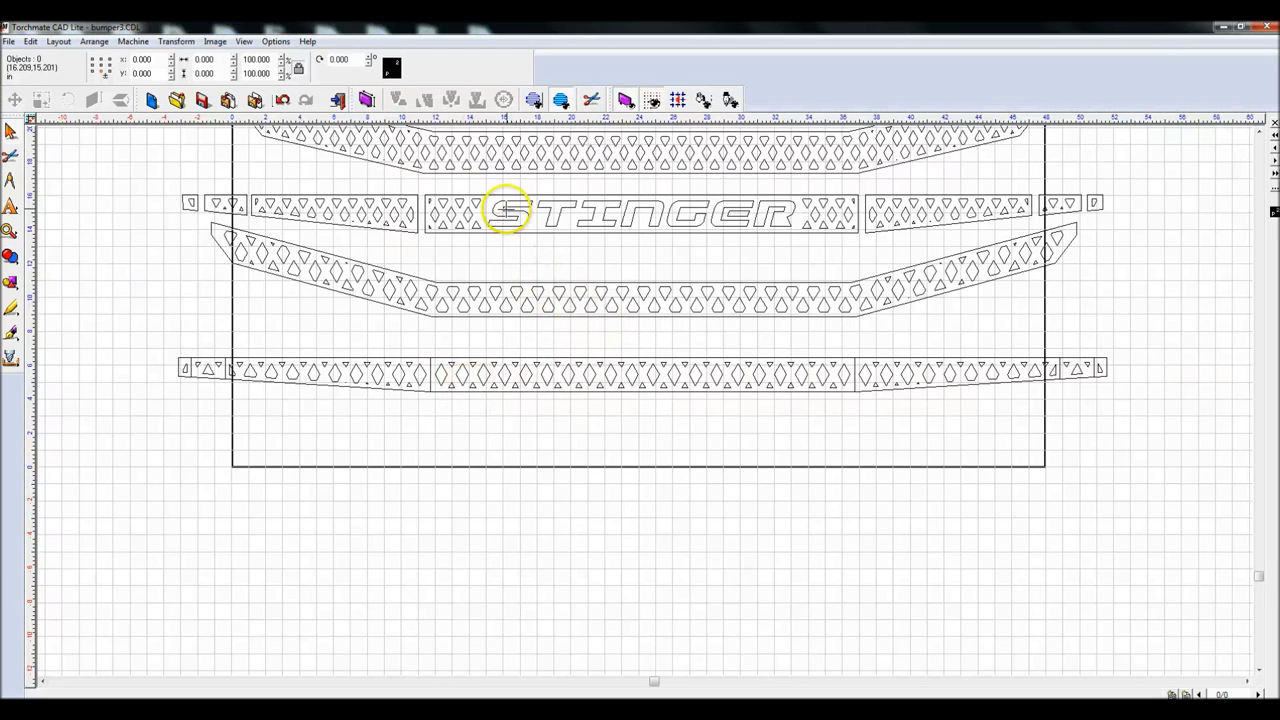
pyautogui.scroll(2, 537, 229)
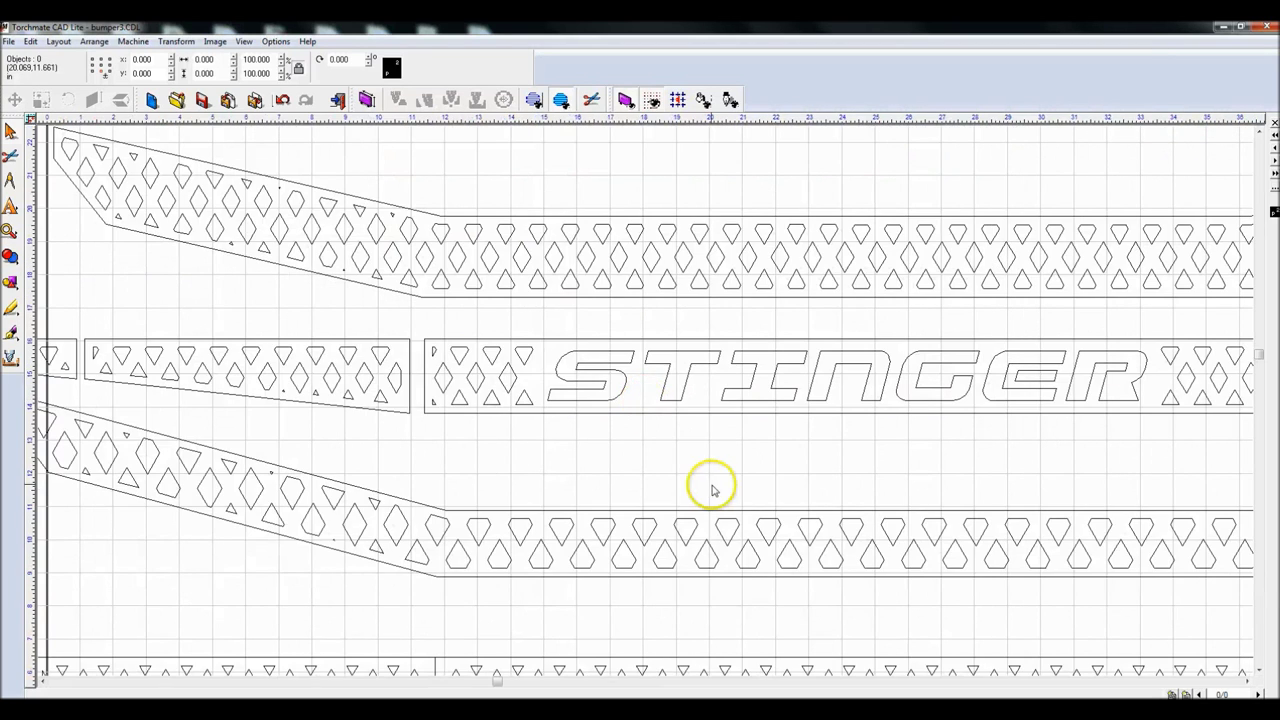
pyautogui.scroll(-3, 652, 408)
pyautogui.moveTo(157, 266); pyautogui.dragTo(395, 340)
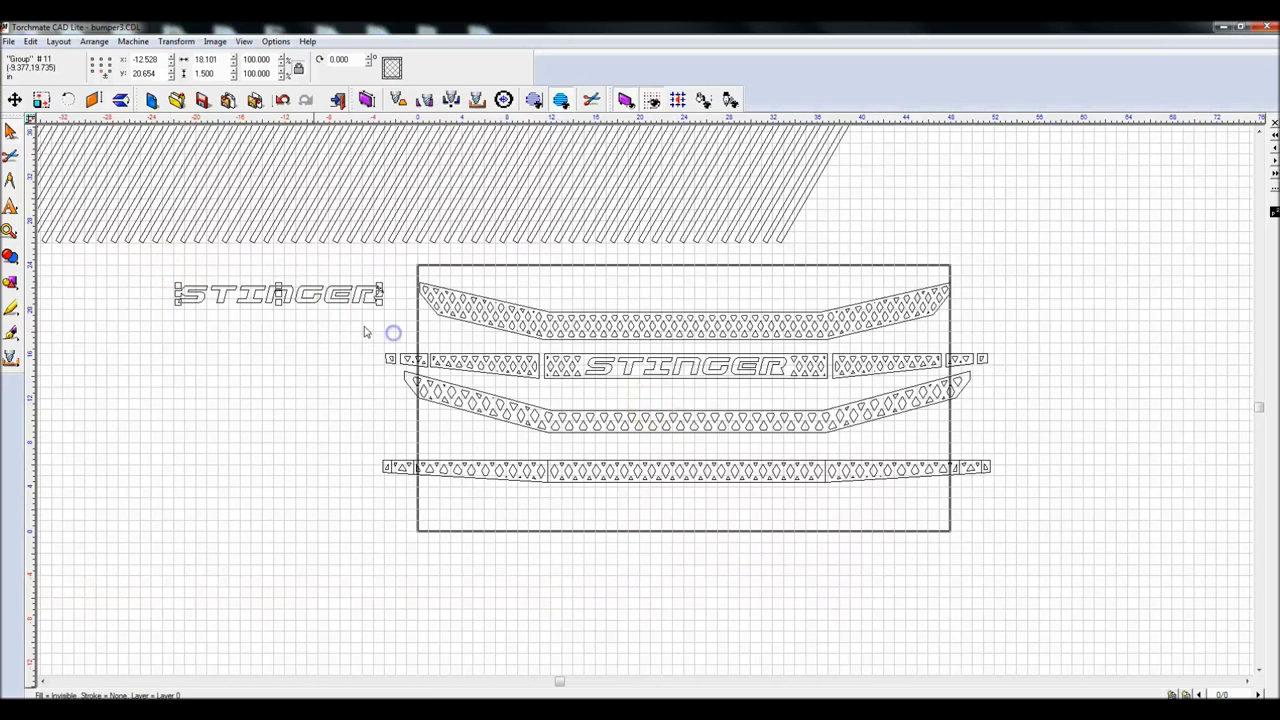
pyautogui.moveTo(281, 295); pyautogui.dragTo(690, 510)
pyautogui.scroll(2, 650, 480)
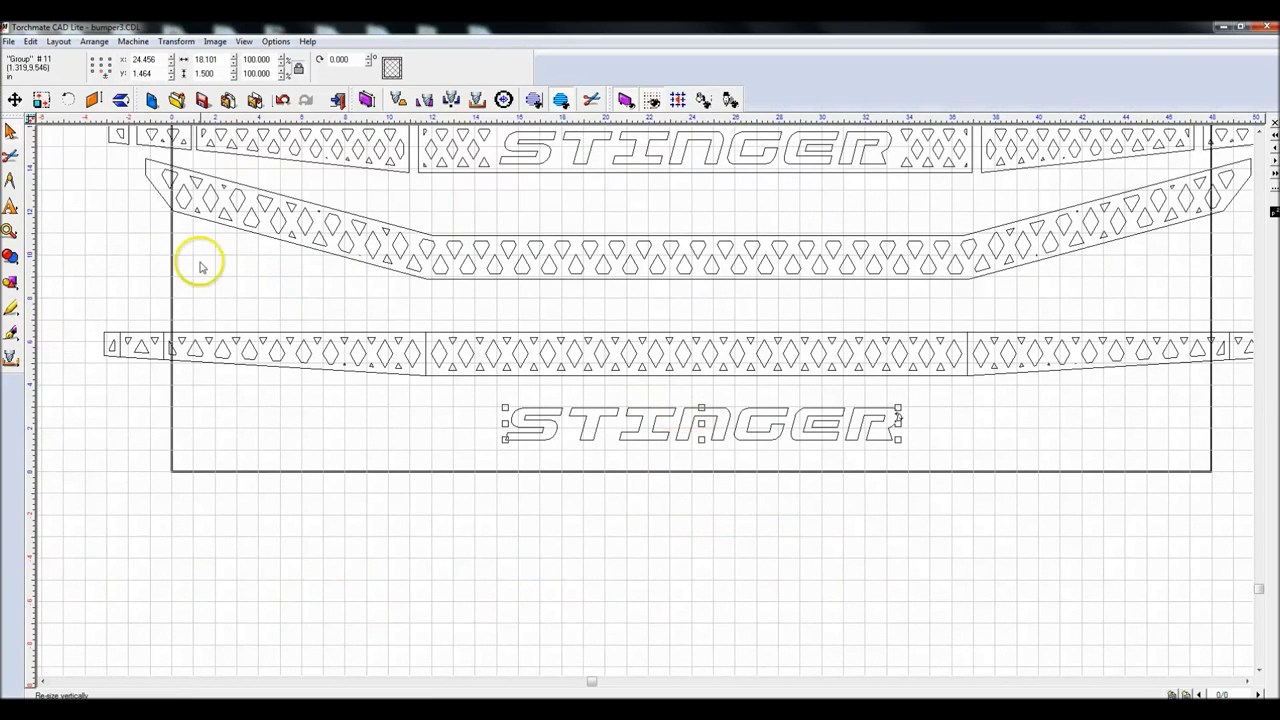
# Step: Draw a rectangle enclosing the lower STINGER lettering
pyautogui.click(10, 283)
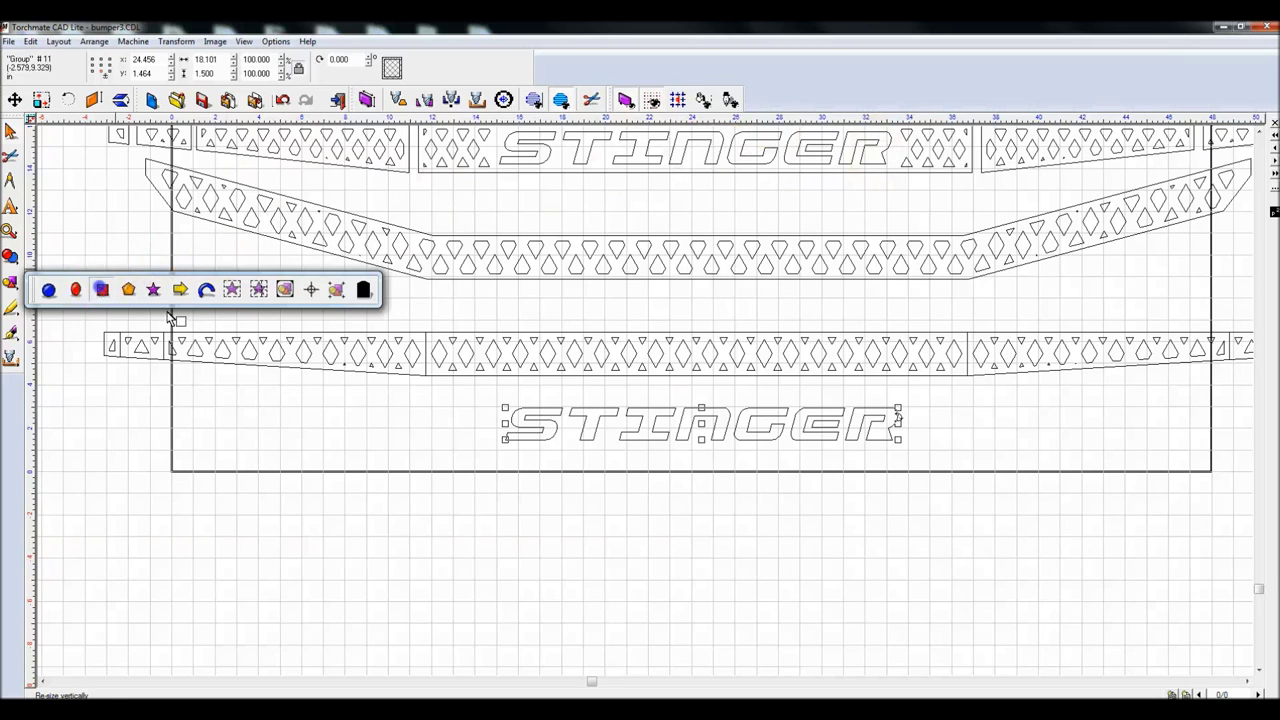
pyautogui.click(101, 289)
pyautogui.moveTo(488, 401); pyautogui.dragTo(905, 446)
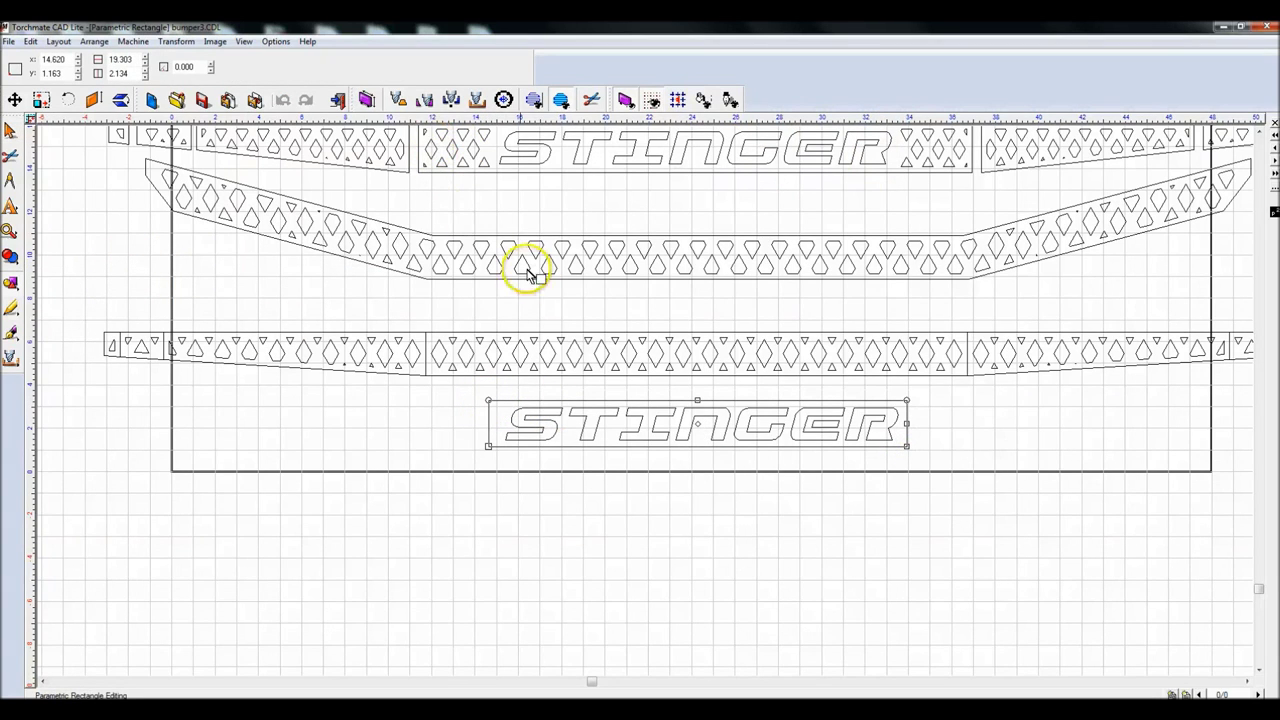
# Step: Make the rectangle around the lower STINGER lettering 1.75 high
pyautogui.click(131, 62)
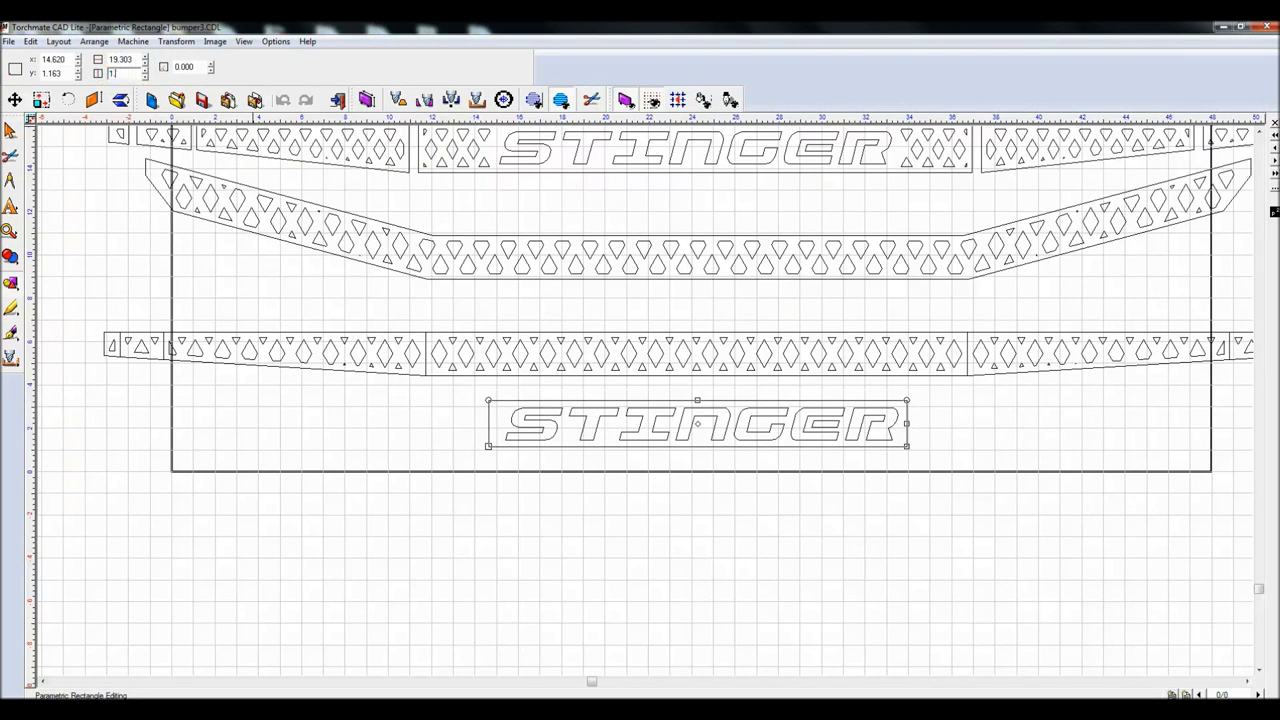
pyautogui.press('Return')
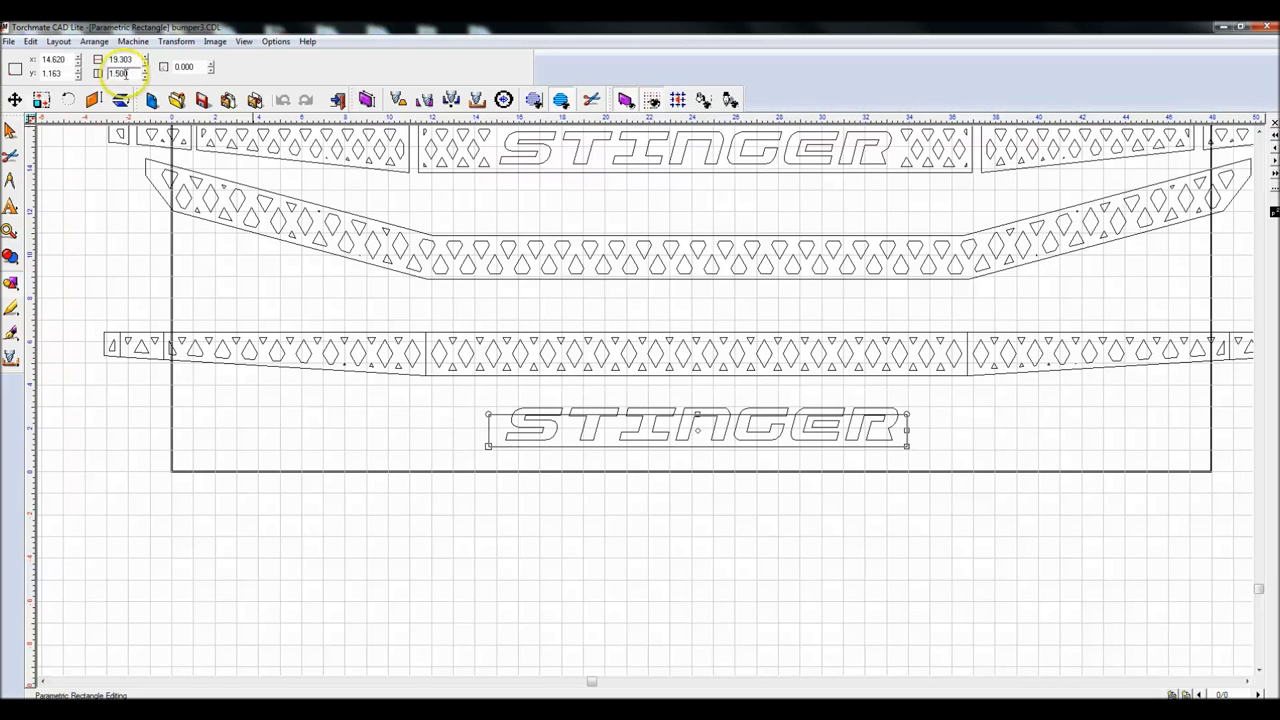
pyautogui.click(10, 130)
pyautogui.click(698, 425)
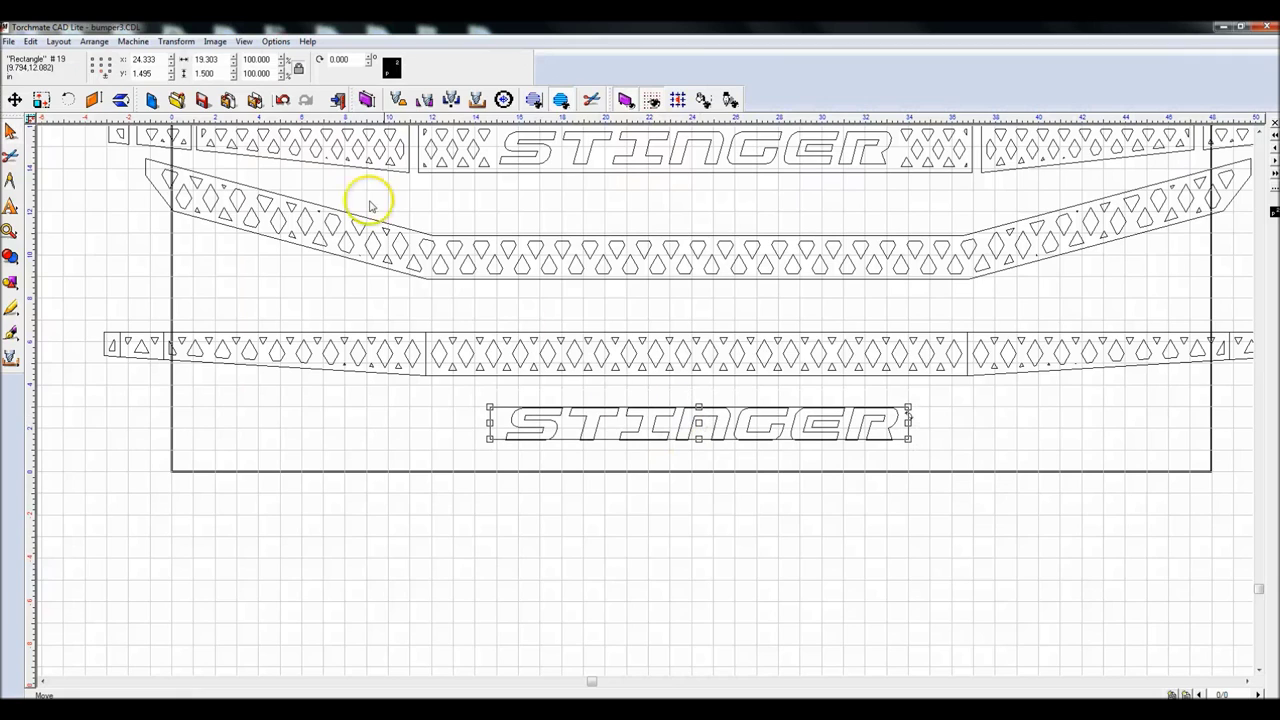
pyautogui.doubleClick(155, 73)
pyautogui.click(213, 72)
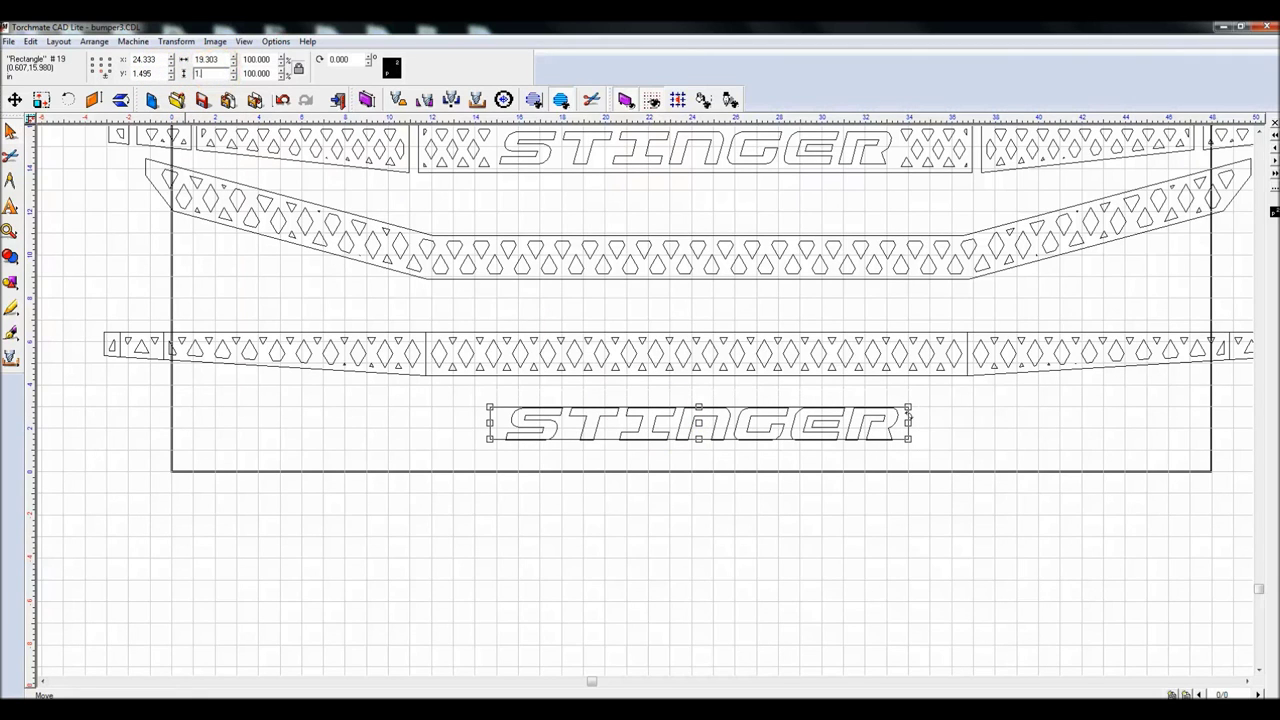
pyautogui.write('1.6')
pyautogui.press('Return')
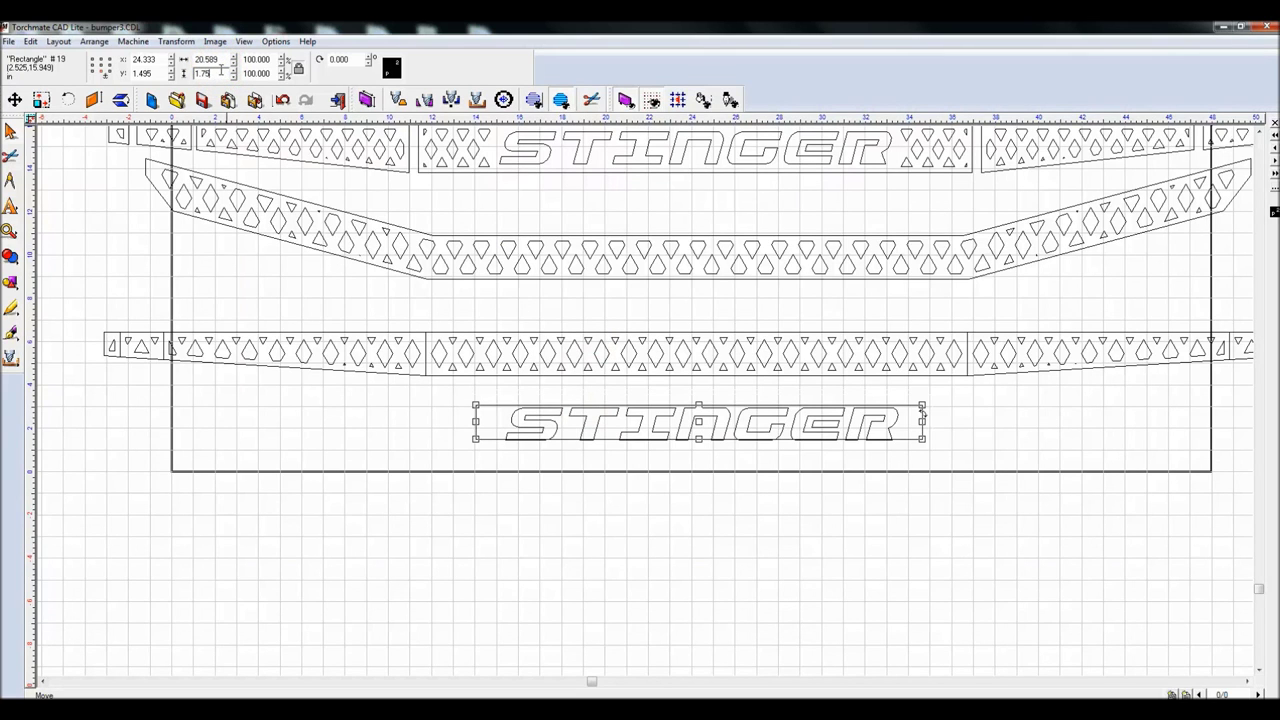
pyautogui.press('Return')
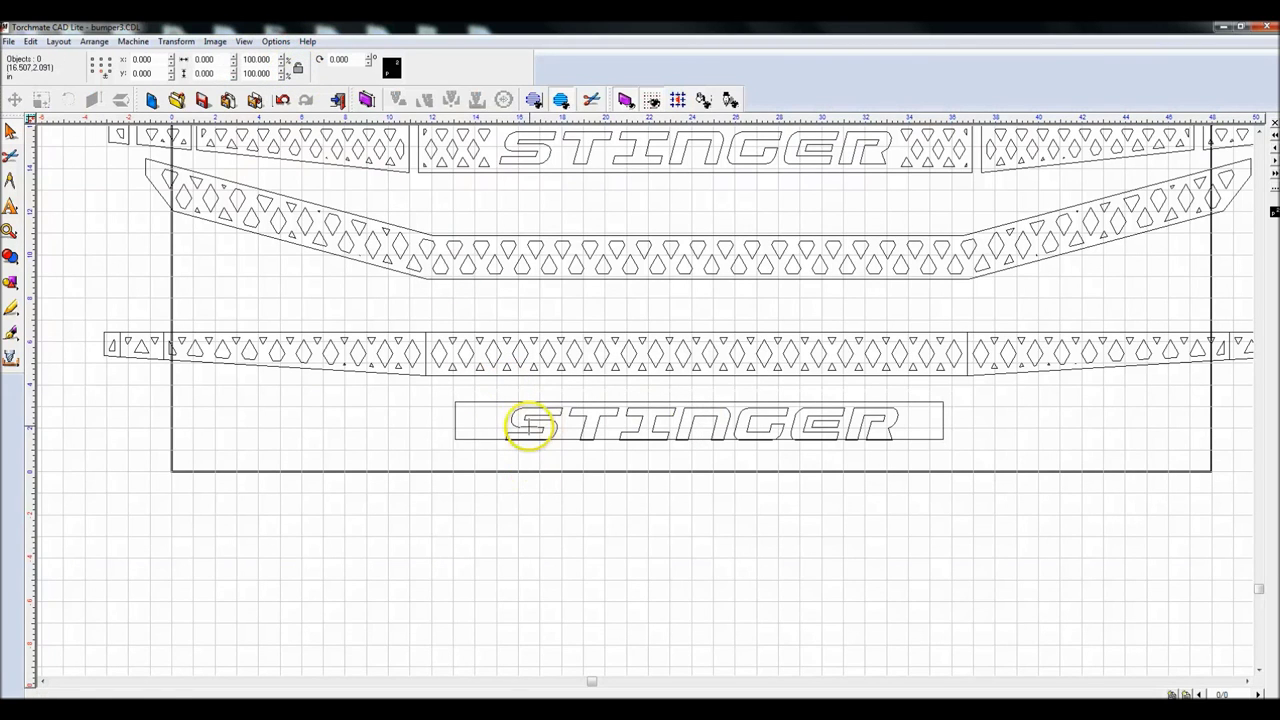
# Step: Set the frame's width to 20
pyautogui.click(530, 424)
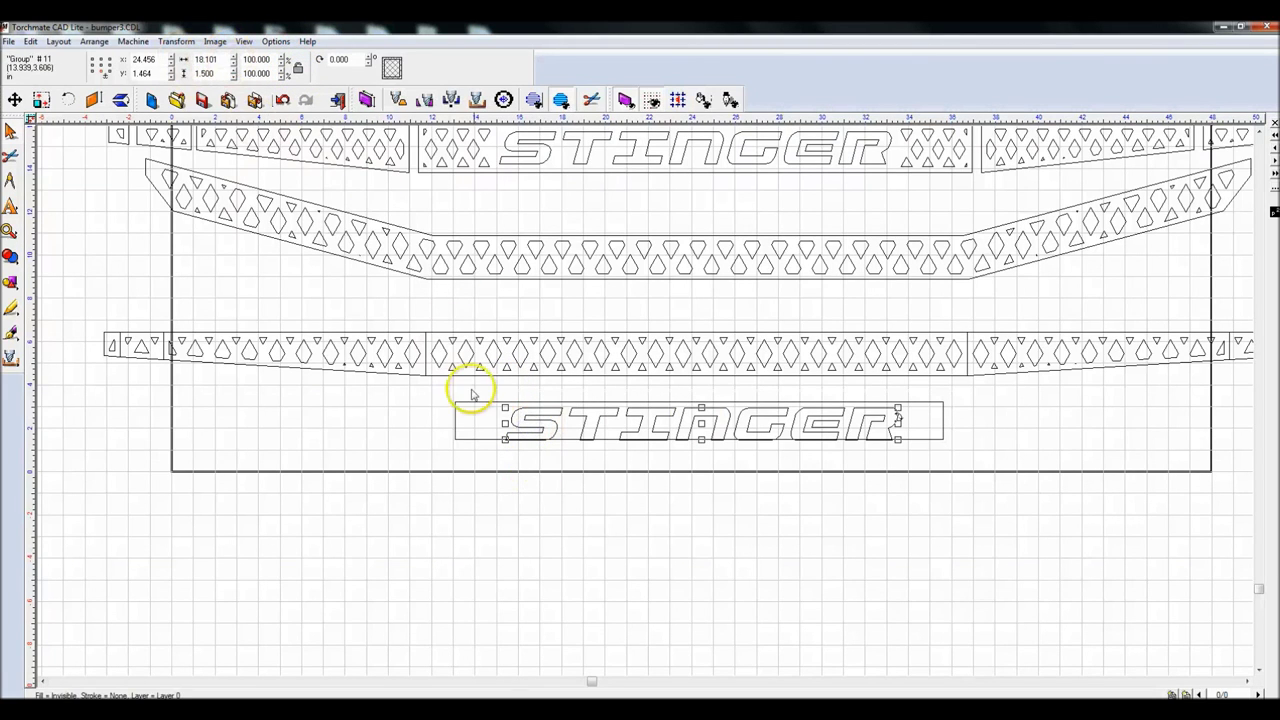
pyautogui.click(490, 437)
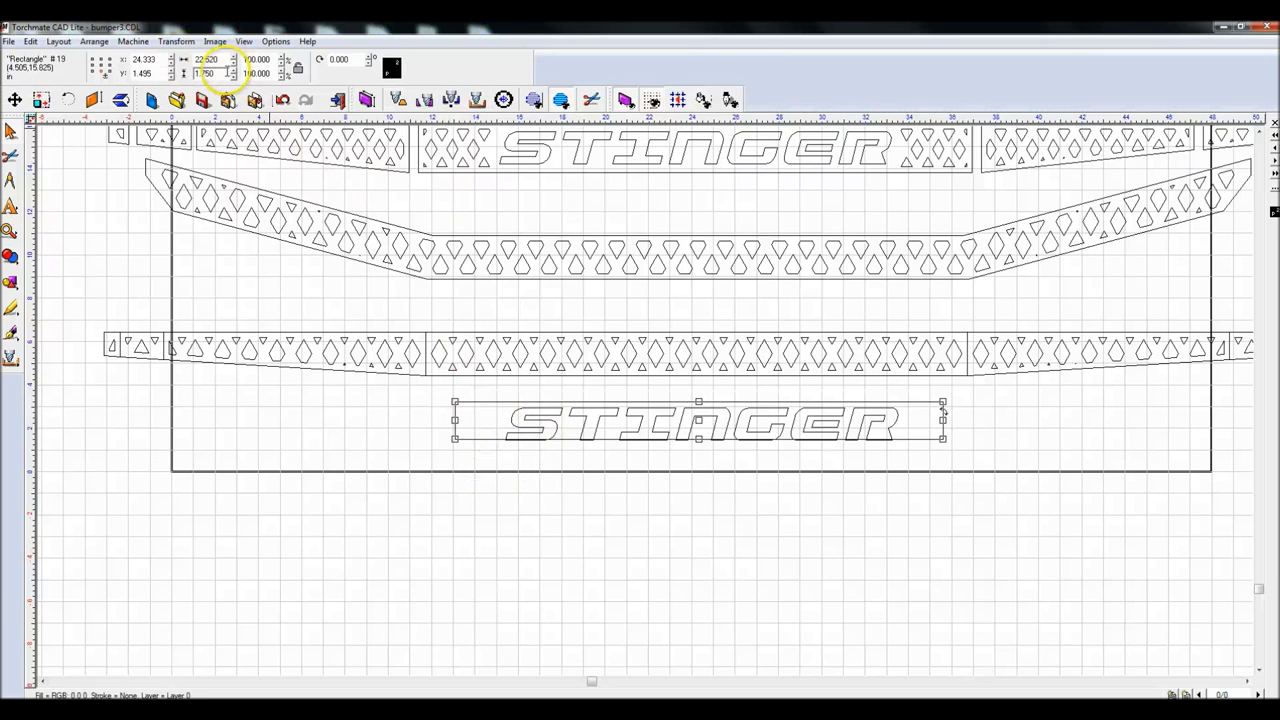
pyautogui.doubleClick(224, 60)
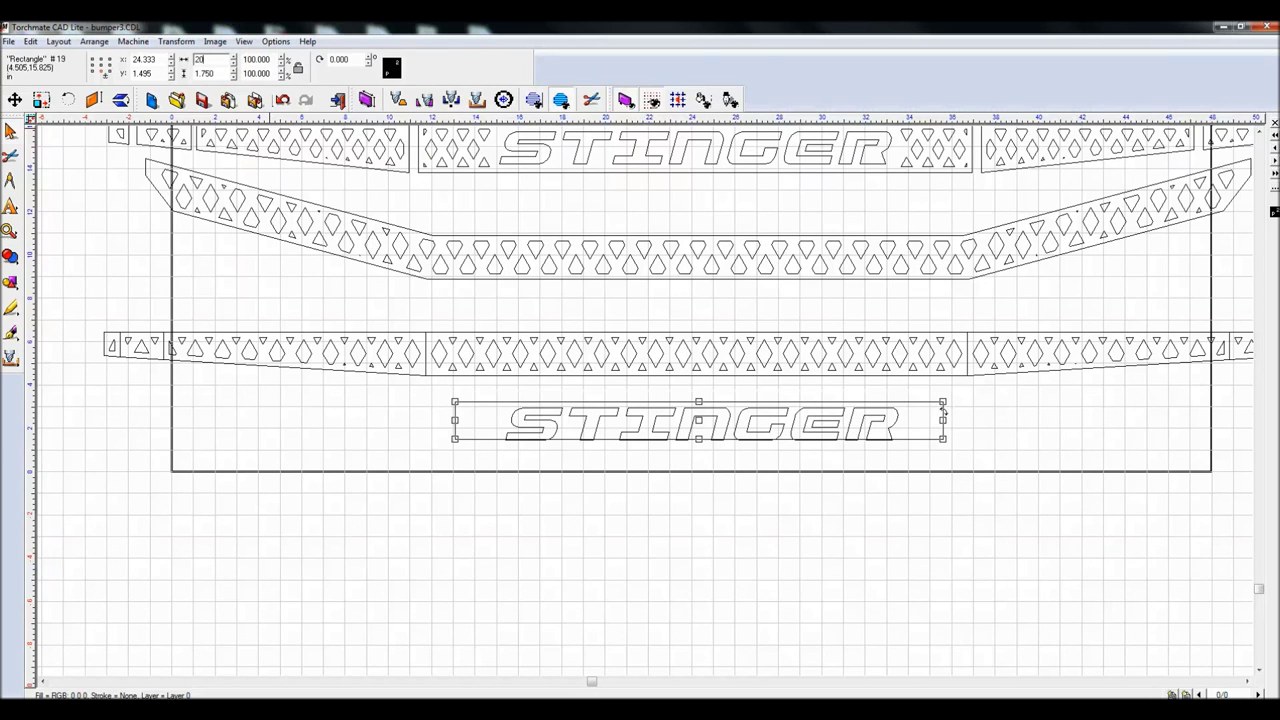
pyautogui.write('20')
pyautogui.press('Return')
# Step: Centre the STINGER text vertically and horizontally inside the frame
pyautogui.keyDown('shift'); pyautogui.click(665, 422); pyautogui.keyUp('shift')
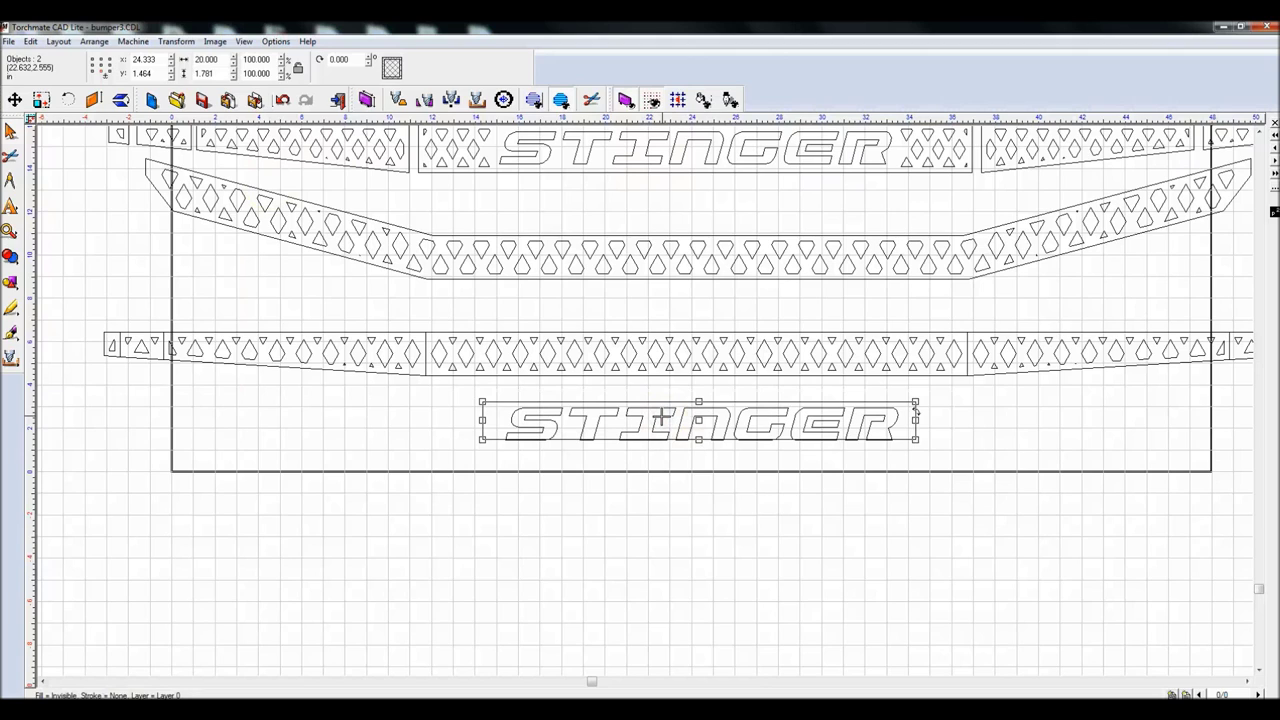
pyautogui.hotkey('ctrl', 'a')
pyautogui.click(140, 59)
pyautogui.click(140, 75)
pyautogui.click(558, 456)
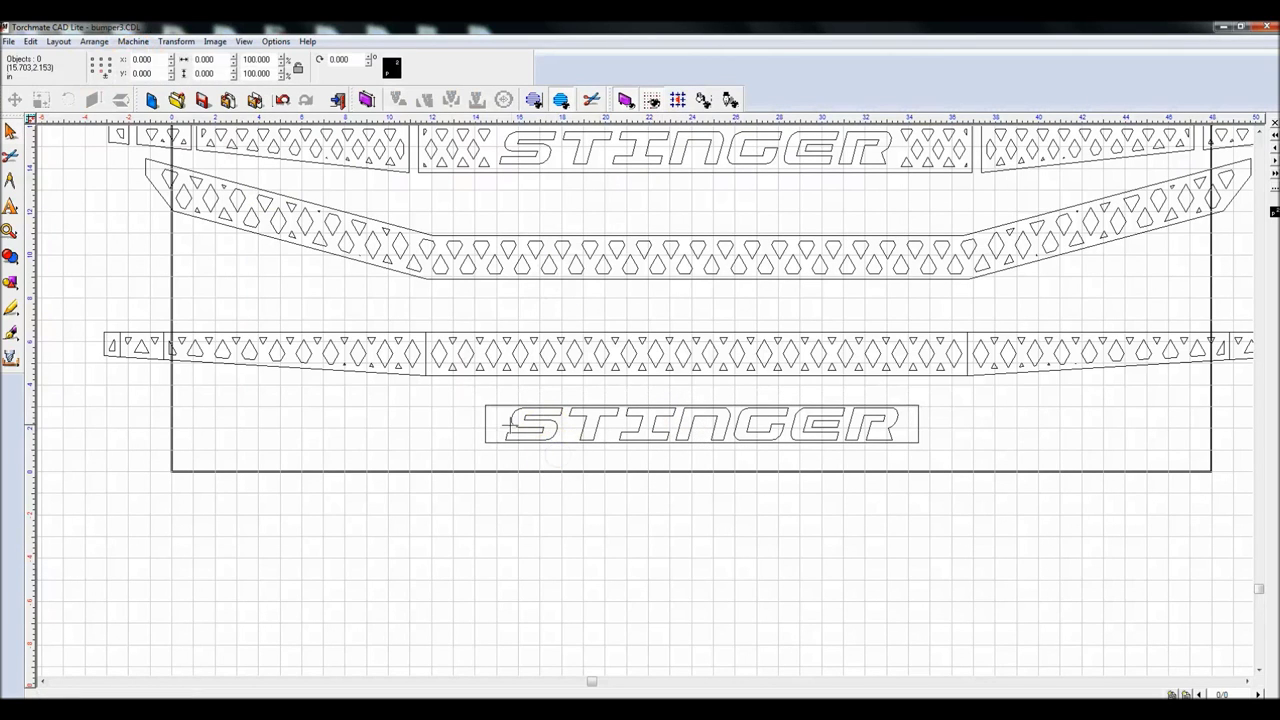
pyautogui.click(500, 414)
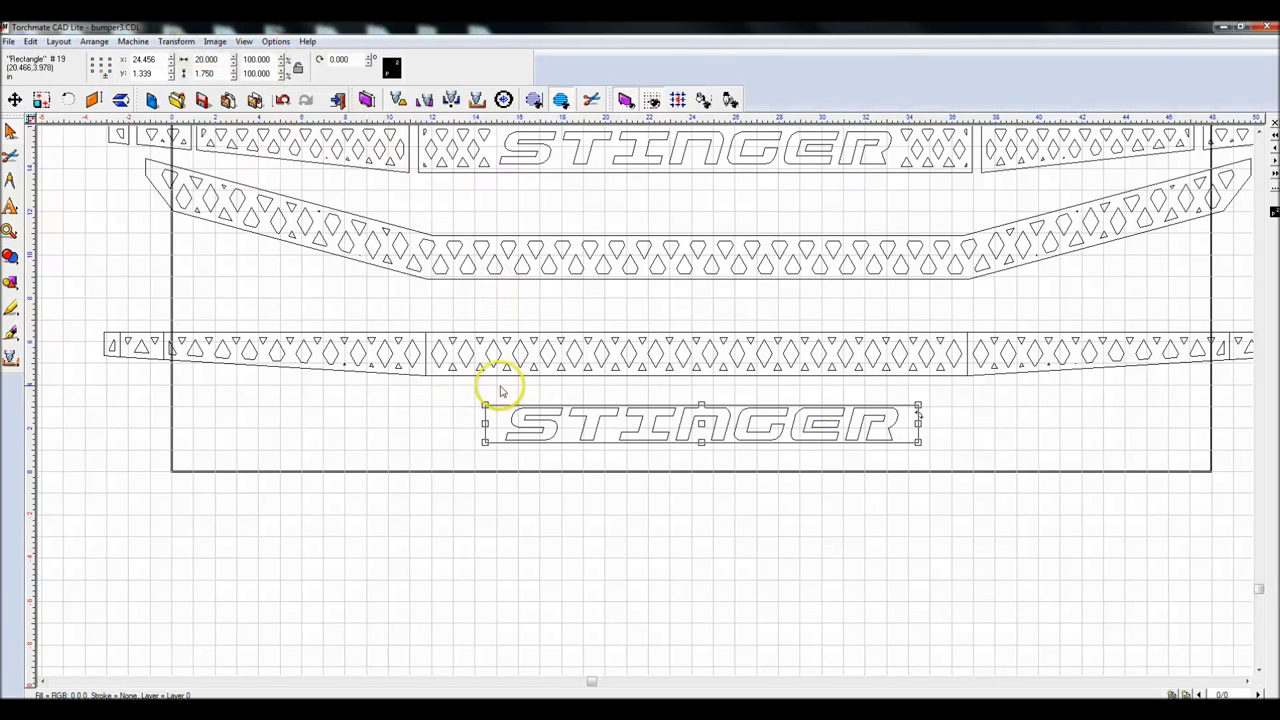
# Step: Fillet all four corners of the 20 by 1.75 STINGER frame at 0.500 radius
pyautogui.click(177, 41)
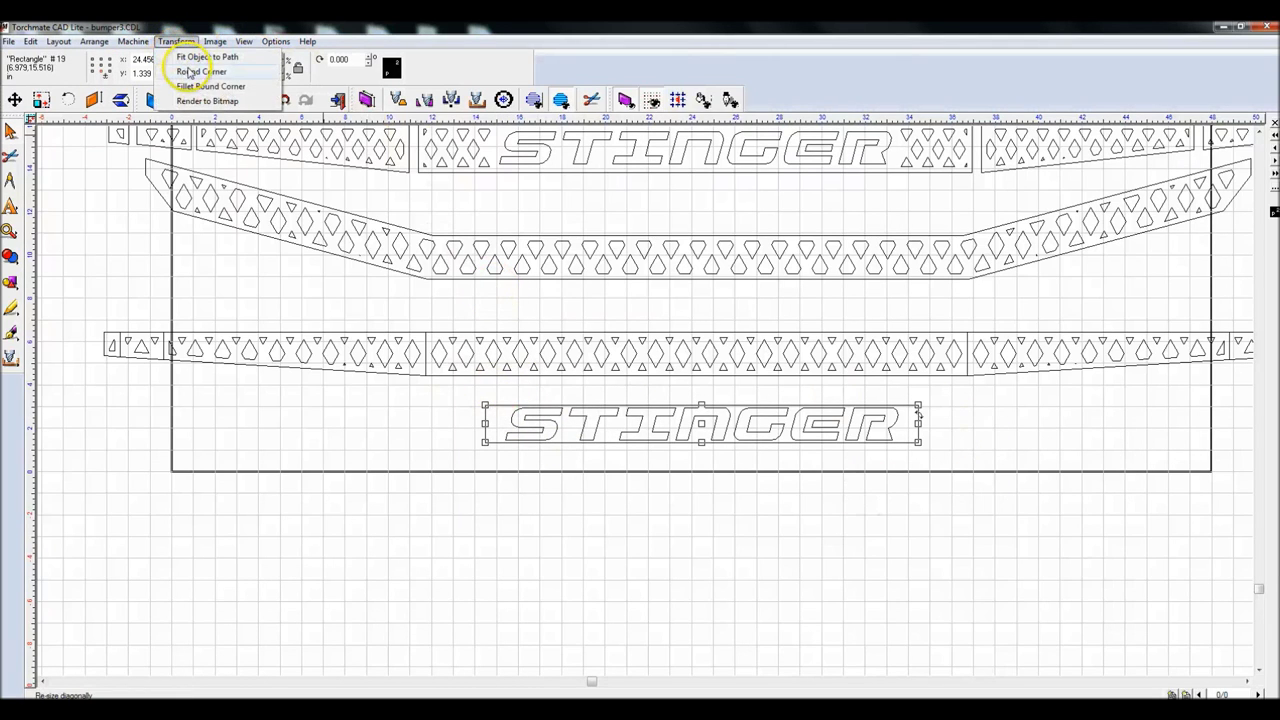
pyautogui.click(190, 73)
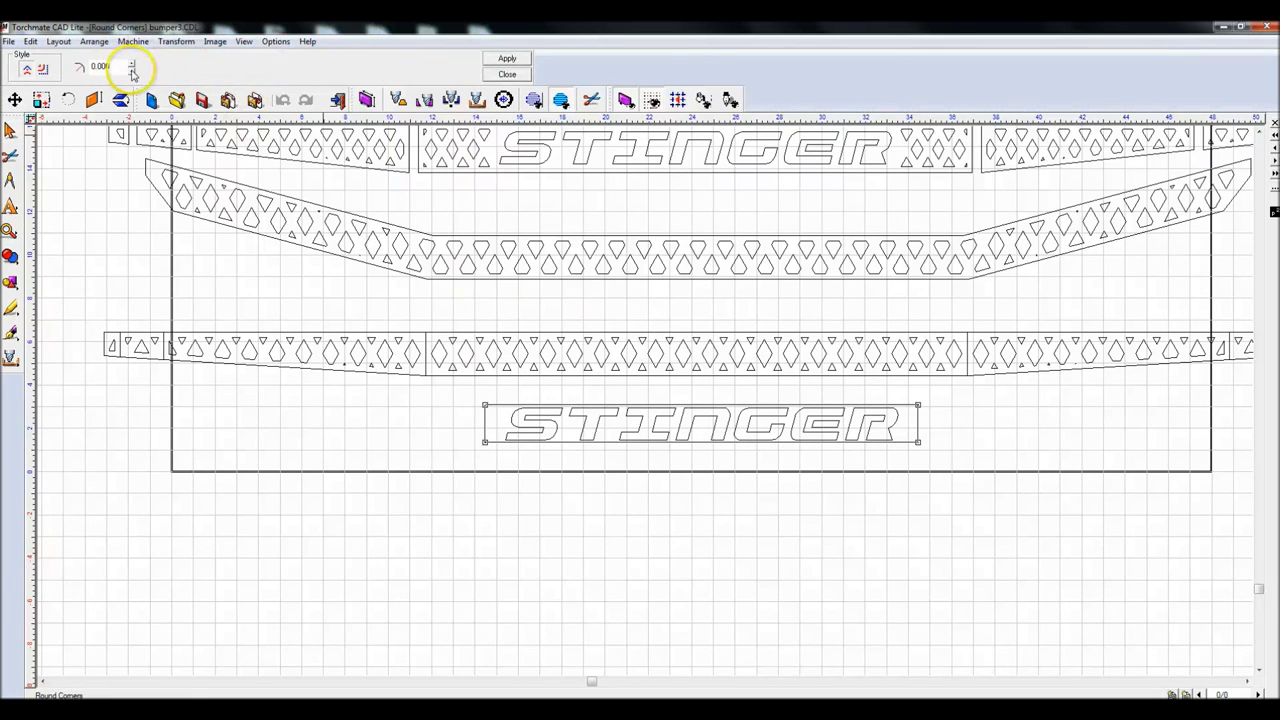
pyautogui.click(507, 75)
pyautogui.click(177, 41)
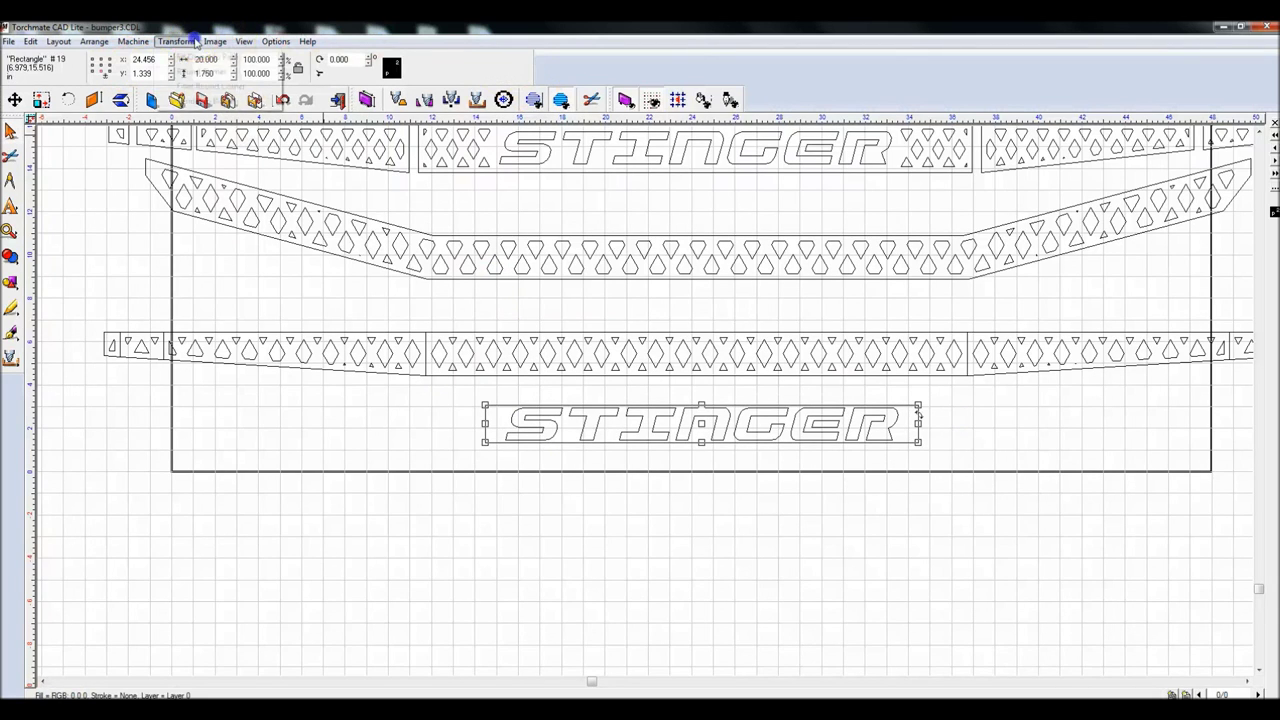
pyautogui.click(210, 86)
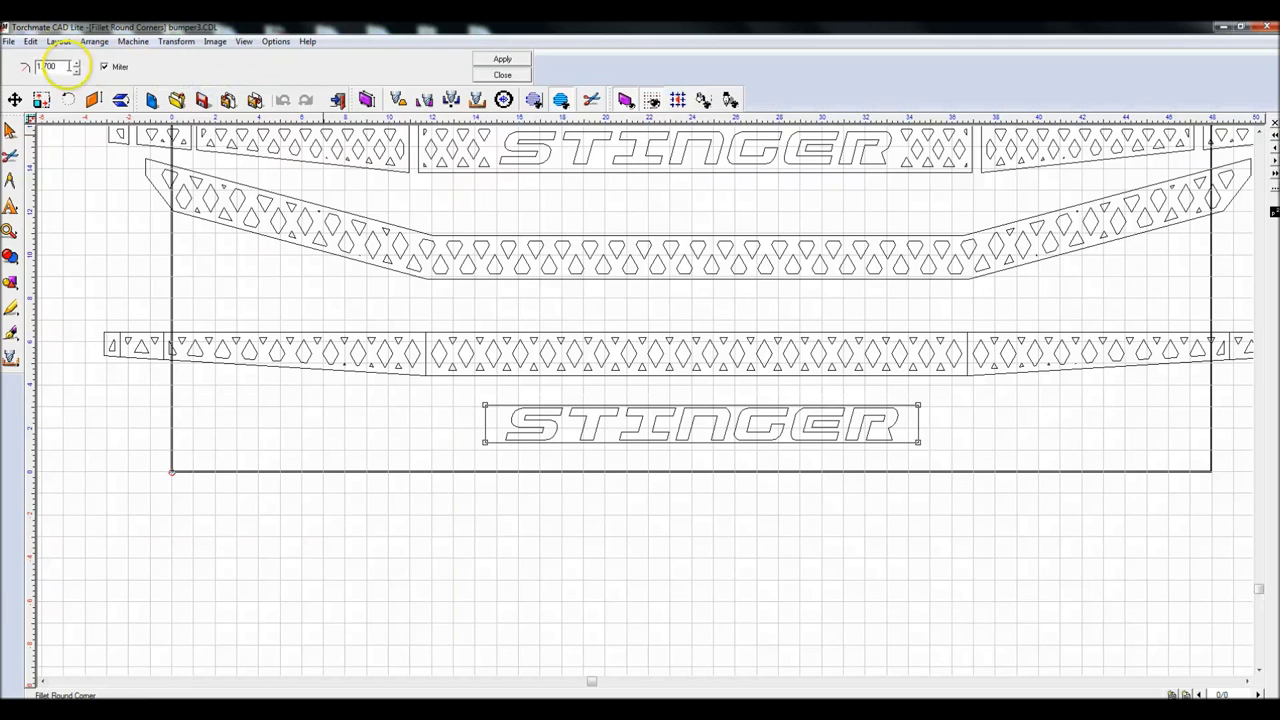
pyautogui.click(495, 426)
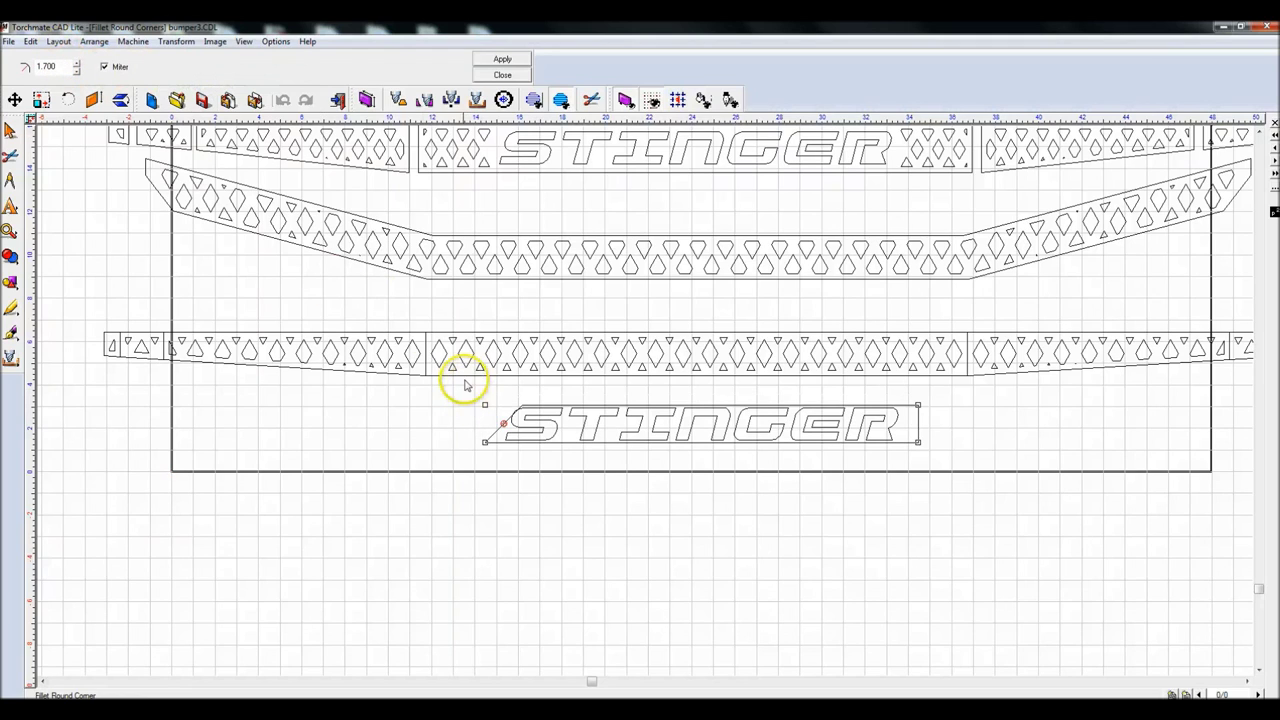
pyautogui.click(76, 71)
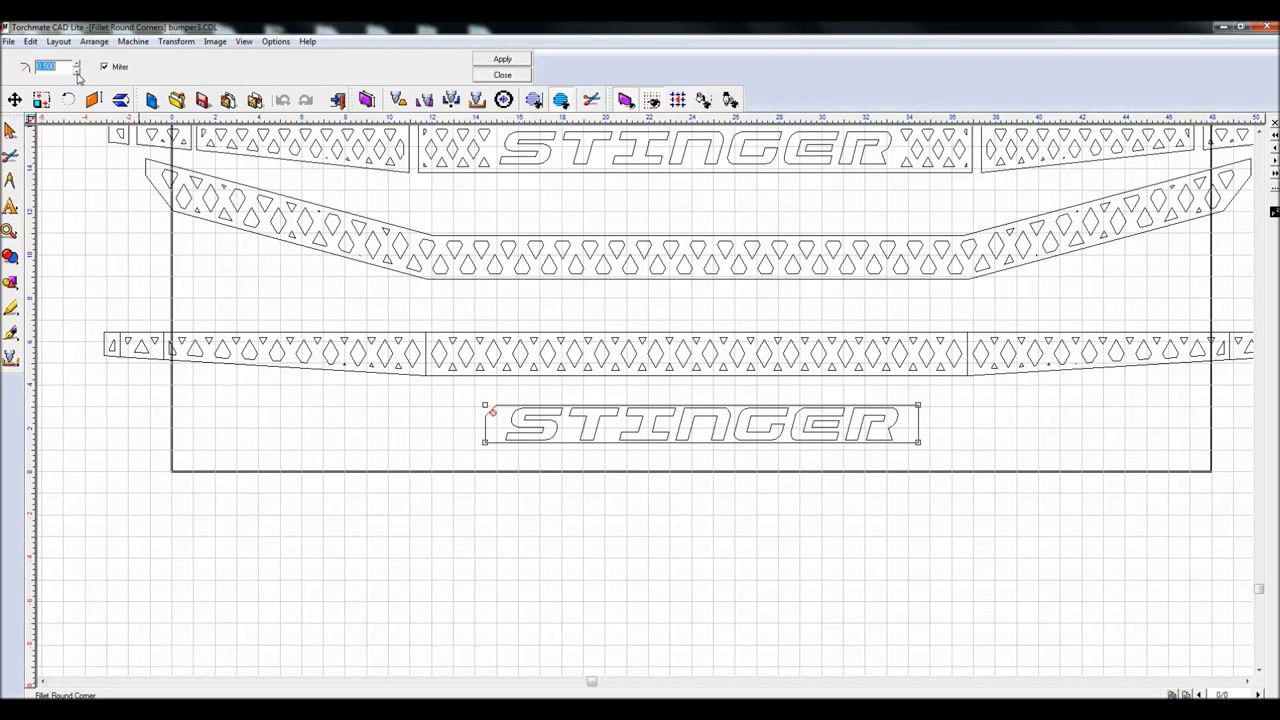
pyautogui.click(466, 449)
pyautogui.click(921, 401)
pyautogui.click(919, 441)
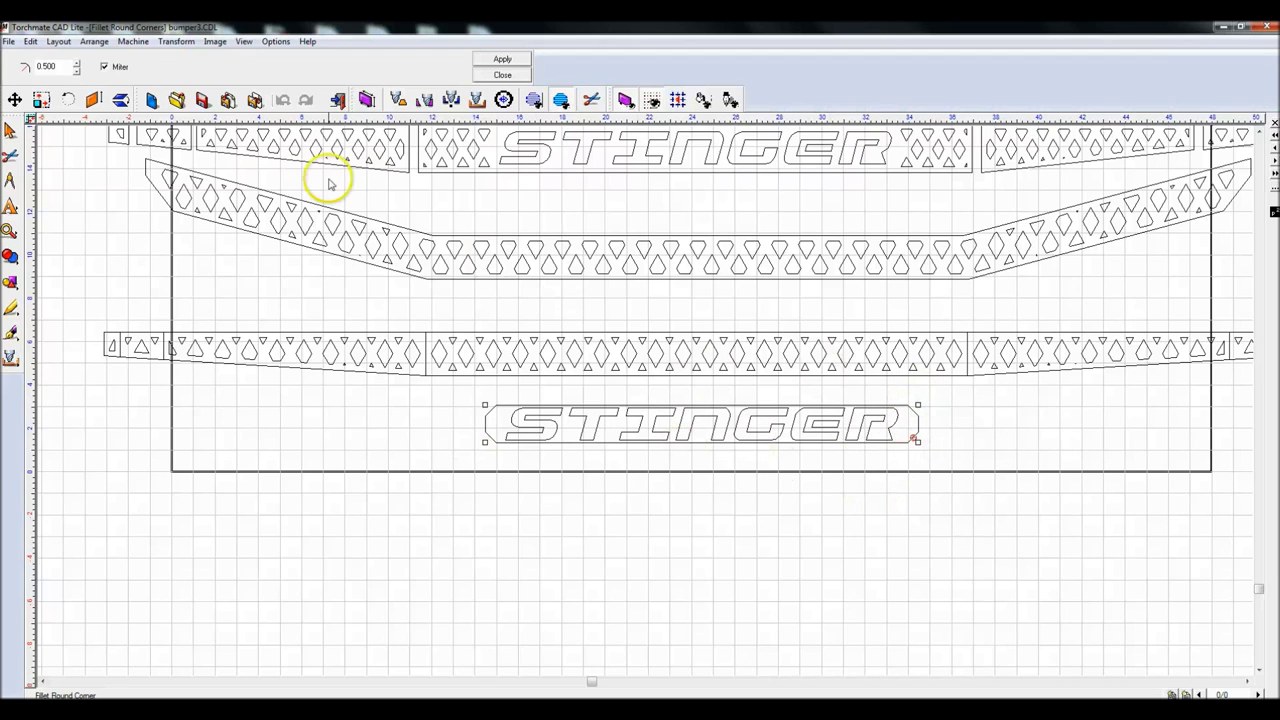
pyautogui.click(502, 73)
pyautogui.moveTo(462, 390); pyautogui.dragTo(1016, 533)
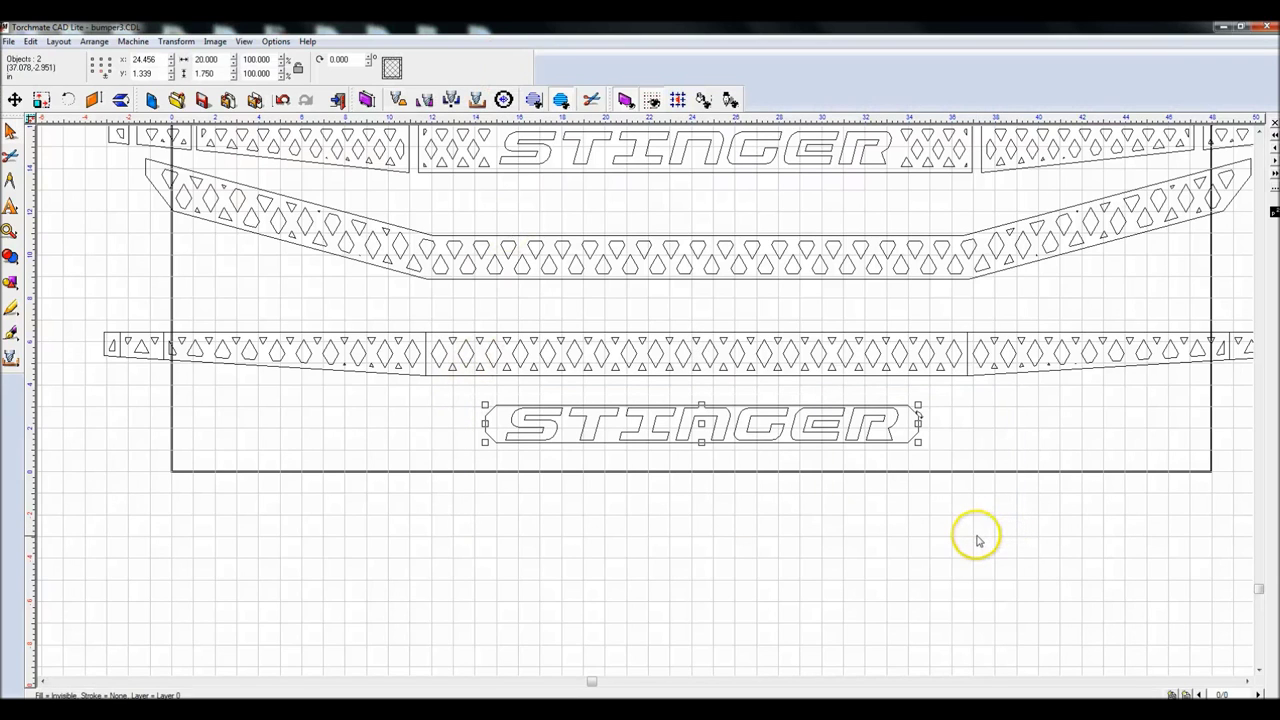
pyautogui.click(740, 513)
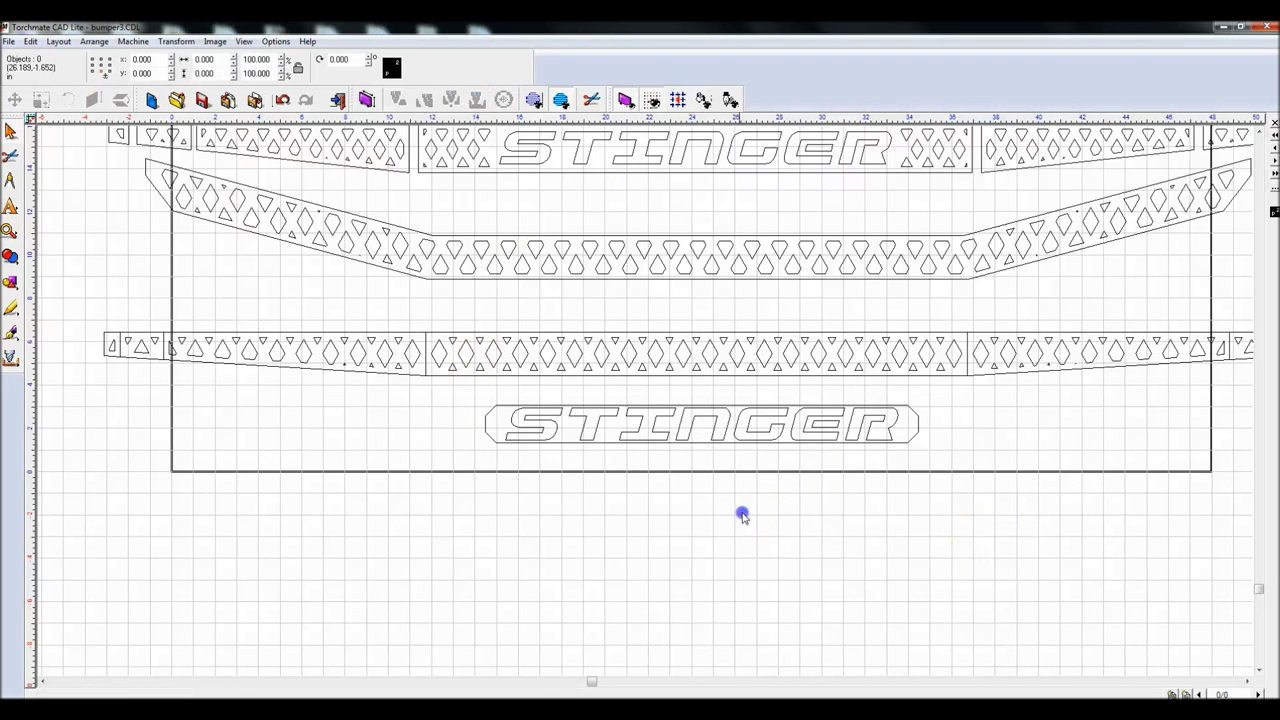
# Step: Trim the rounded STINGER frame's shape out of the bar's middle mesh section
pyautogui.click(683, 443)
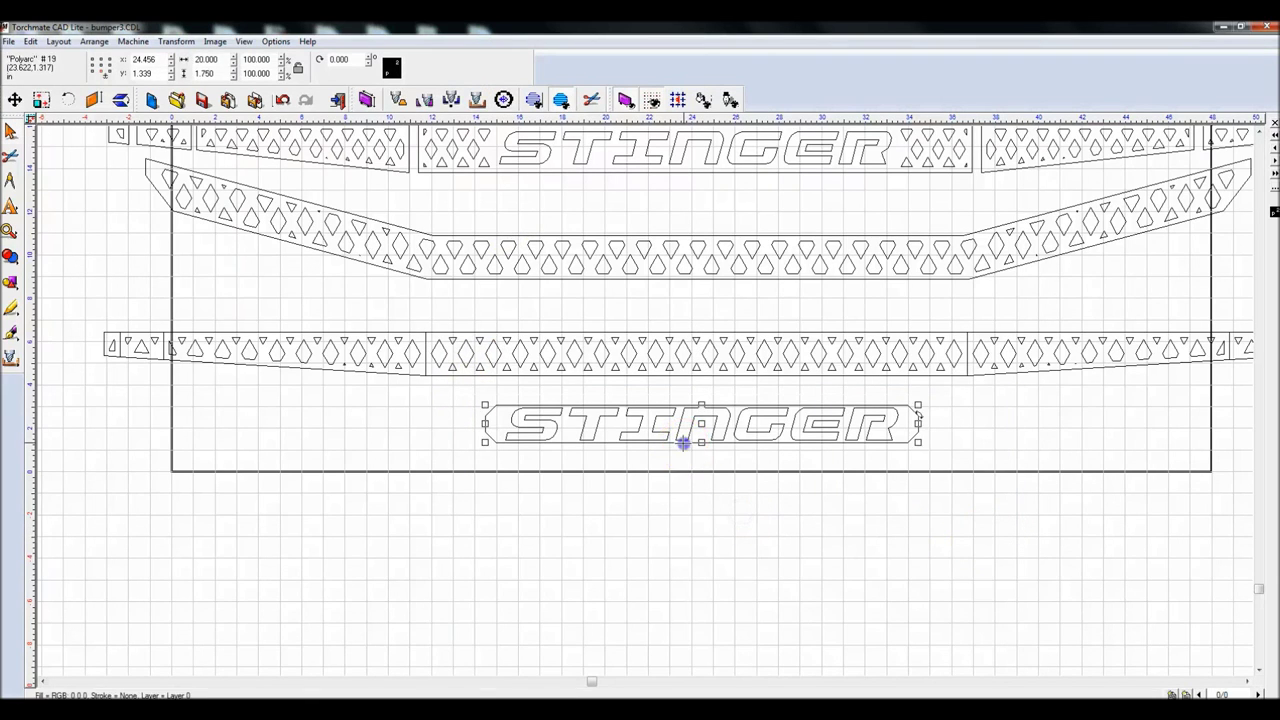
pyautogui.click(672, 374)
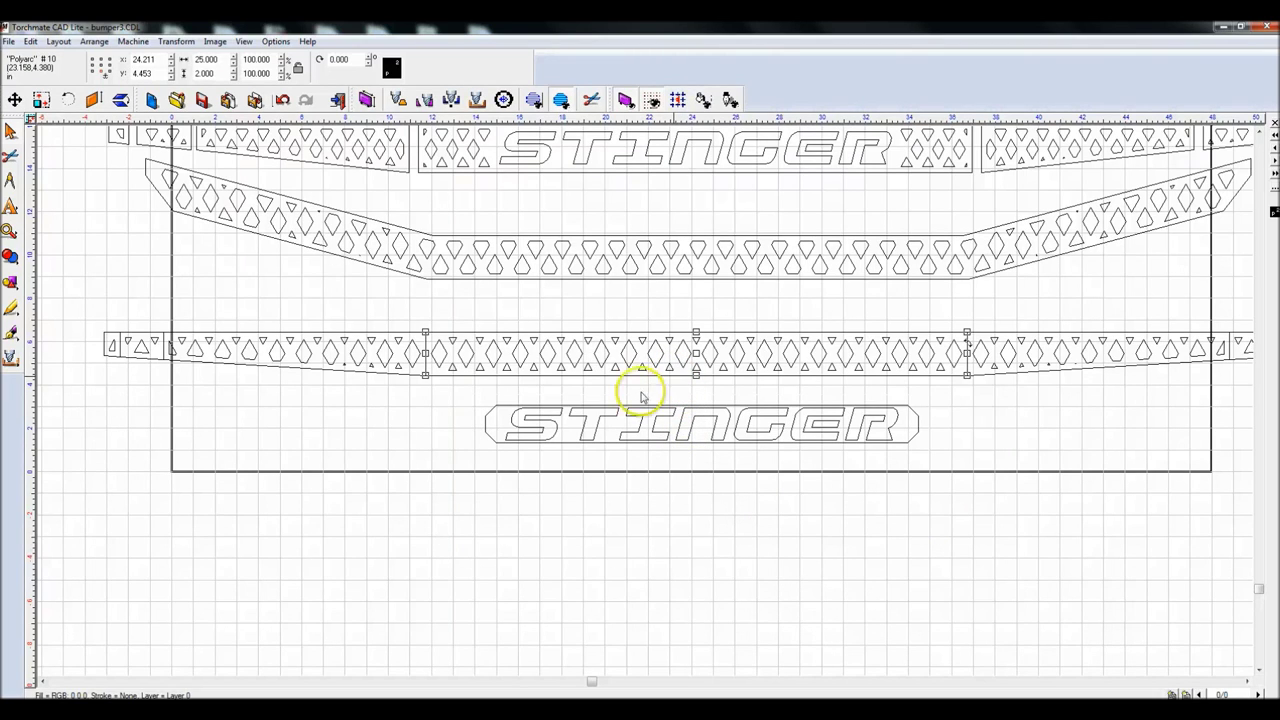
pyautogui.click(505, 405)
pyautogui.click(497, 374)
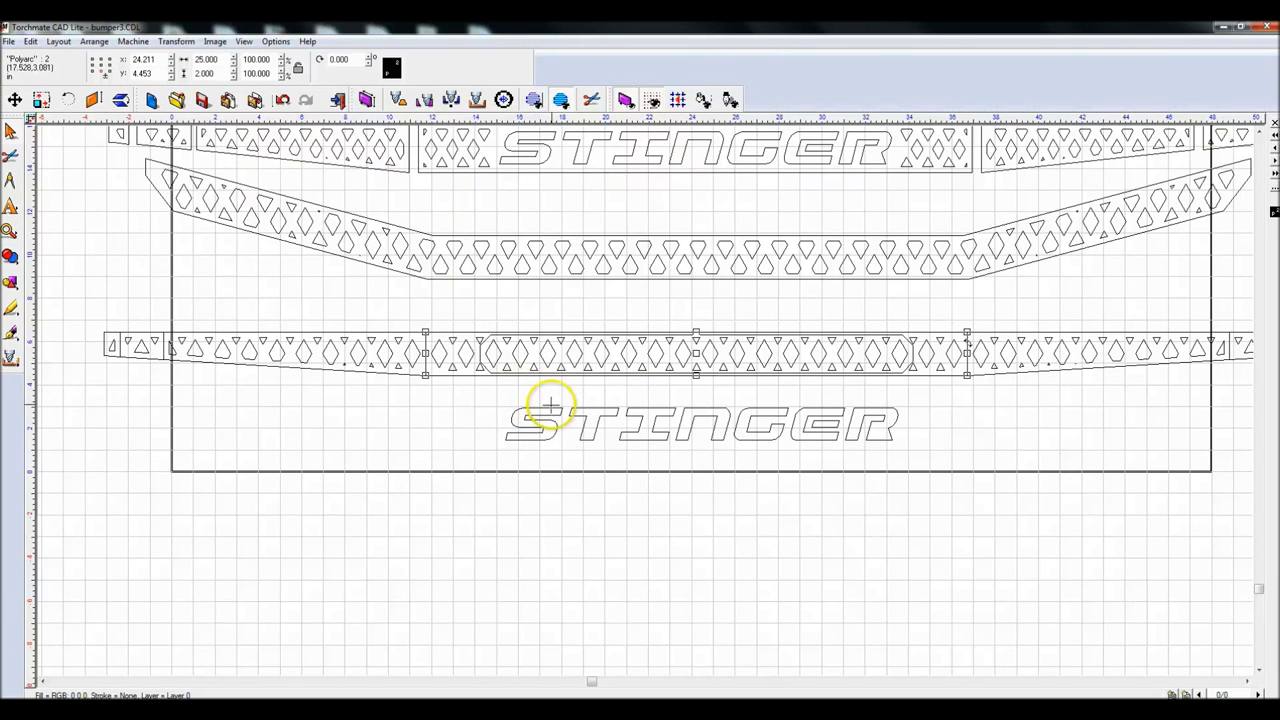
pyautogui.click(10, 256)
pyautogui.click(49, 263)
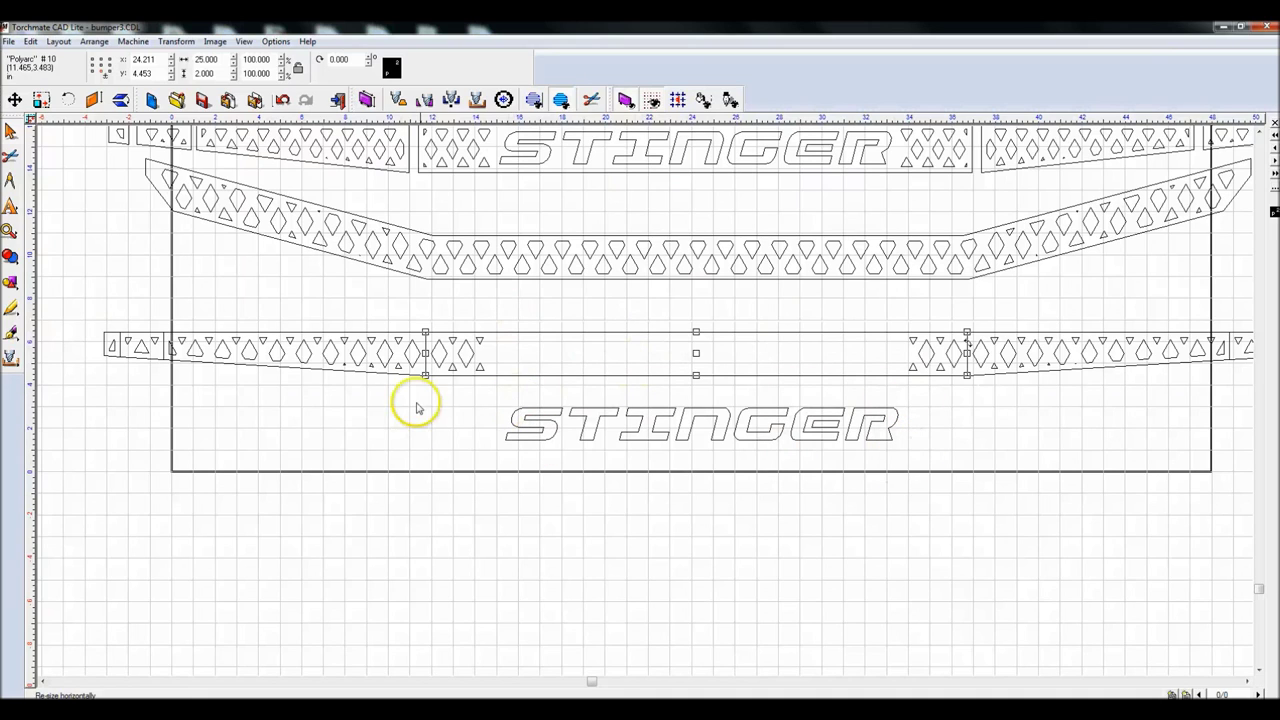
# Step: Centre the STINGER nameplate within the bar's middle section and preview it filled
pyautogui.click(487, 394)
pyautogui.moveTo(487, 394); pyautogui.dragTo(926, 455)
pyautogui.keyDown('shift'); pyautogui.click(754, 333); pyautogui.keyUp('shift')
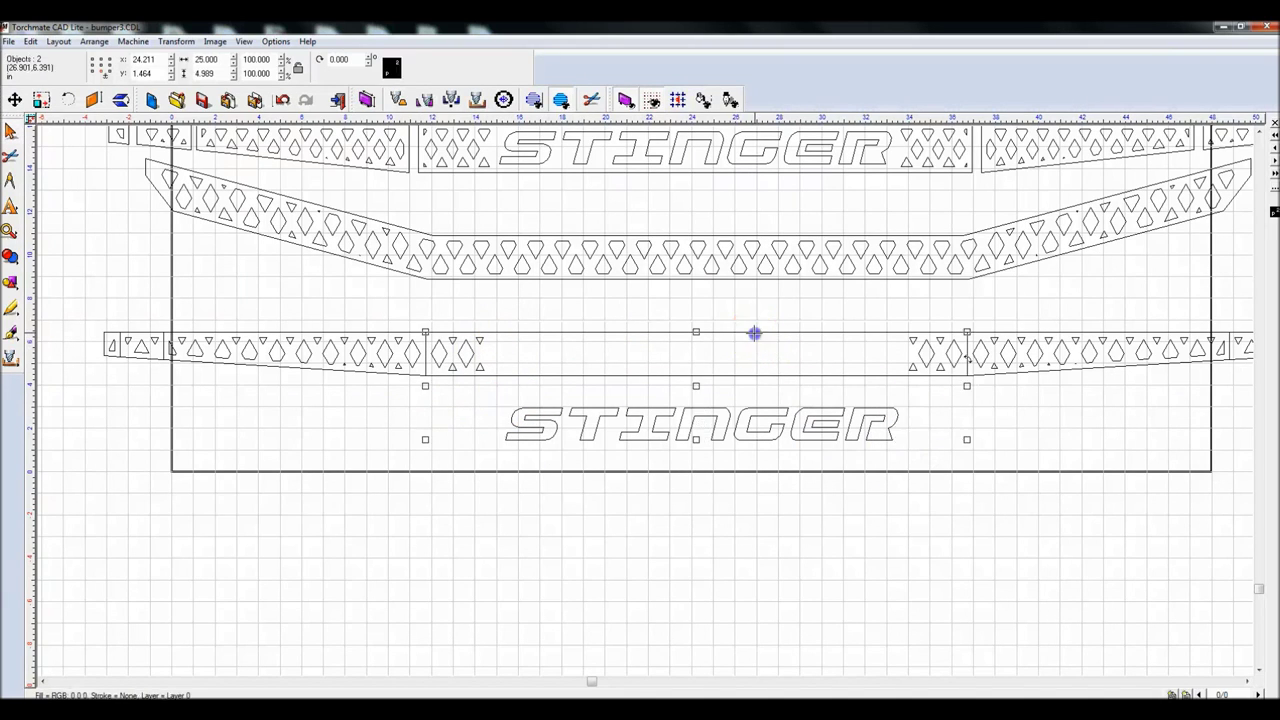
pyautogui.press('c')
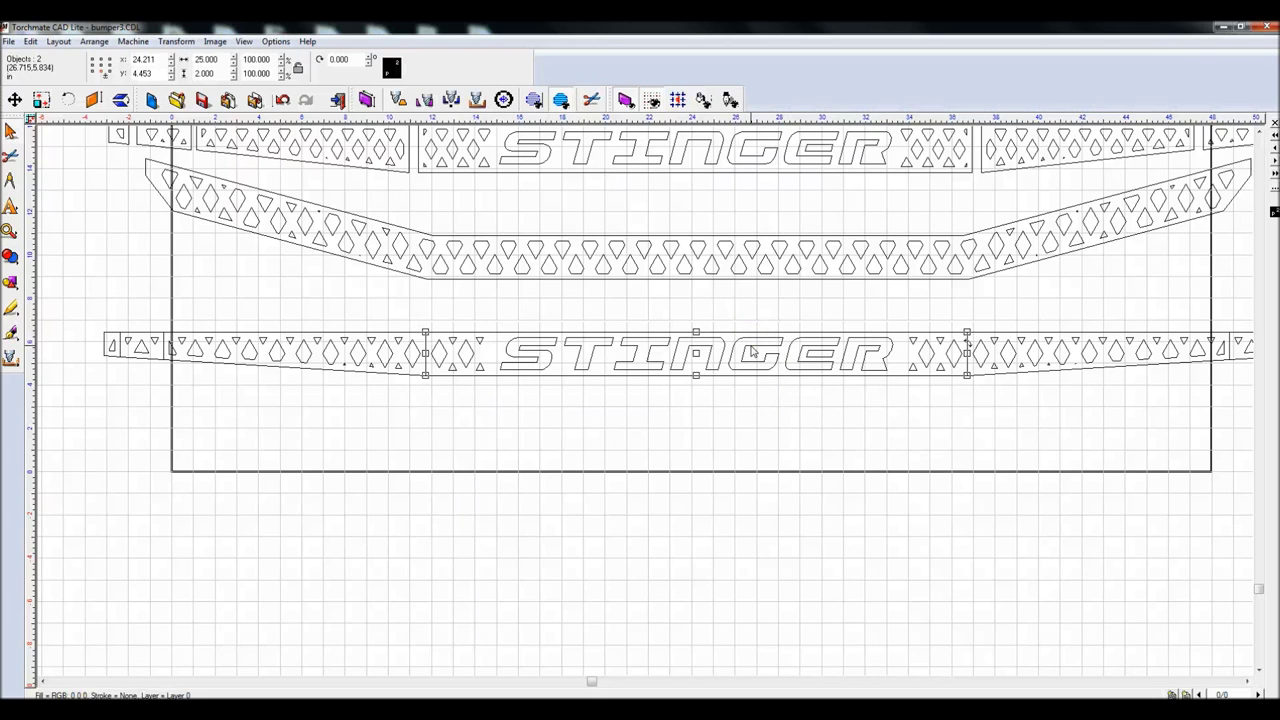
pyautogui.moveTo(390, 297); pyautogui.dragTo(981, 456)
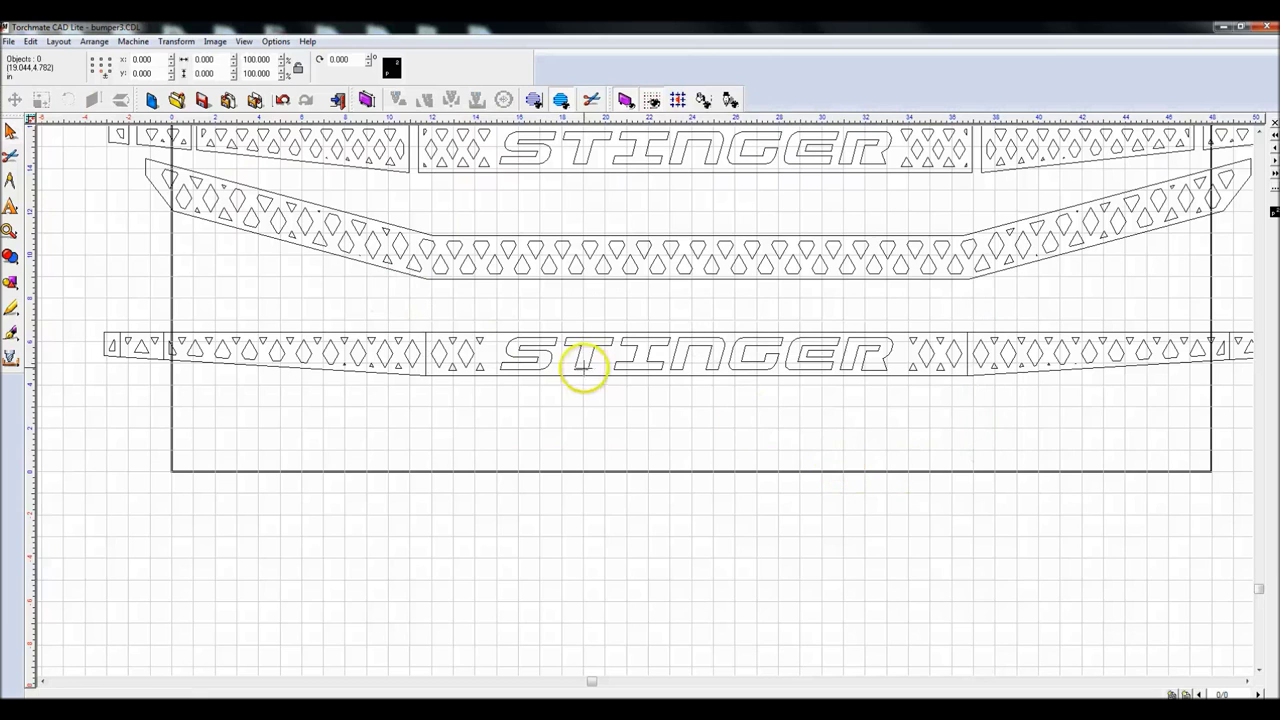
pyautogui.press('F9')
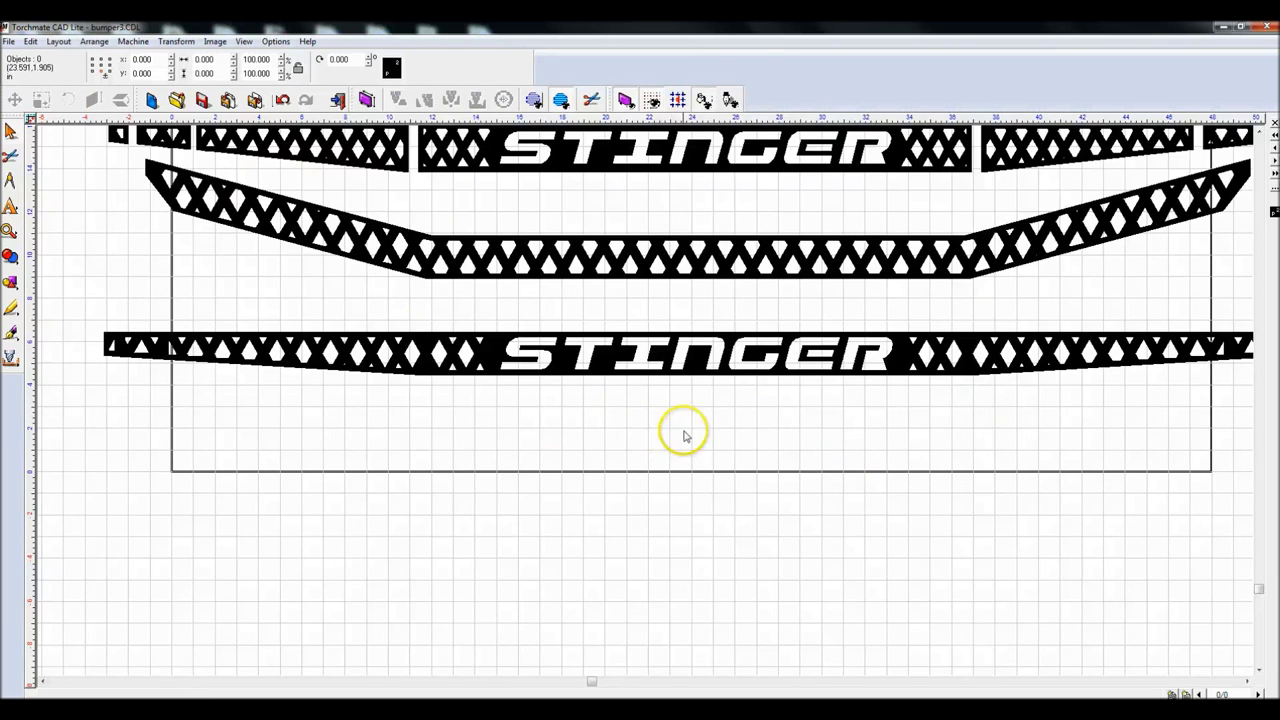
# Step: Nudge the third mesh band down and move the bottom bar's left-end piece clear
pyautogui.scroll(-2, 680, 429)
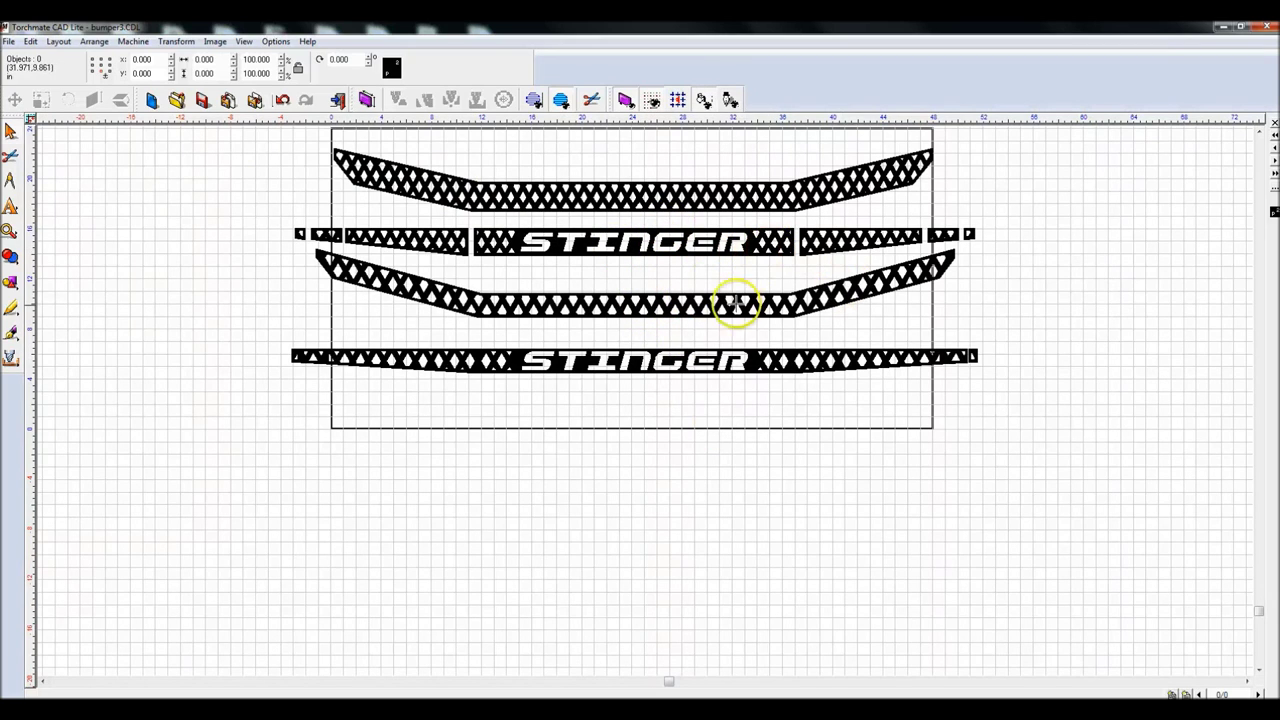
pyautogui.click(693, 316)
pyautogui.click(636, 290)
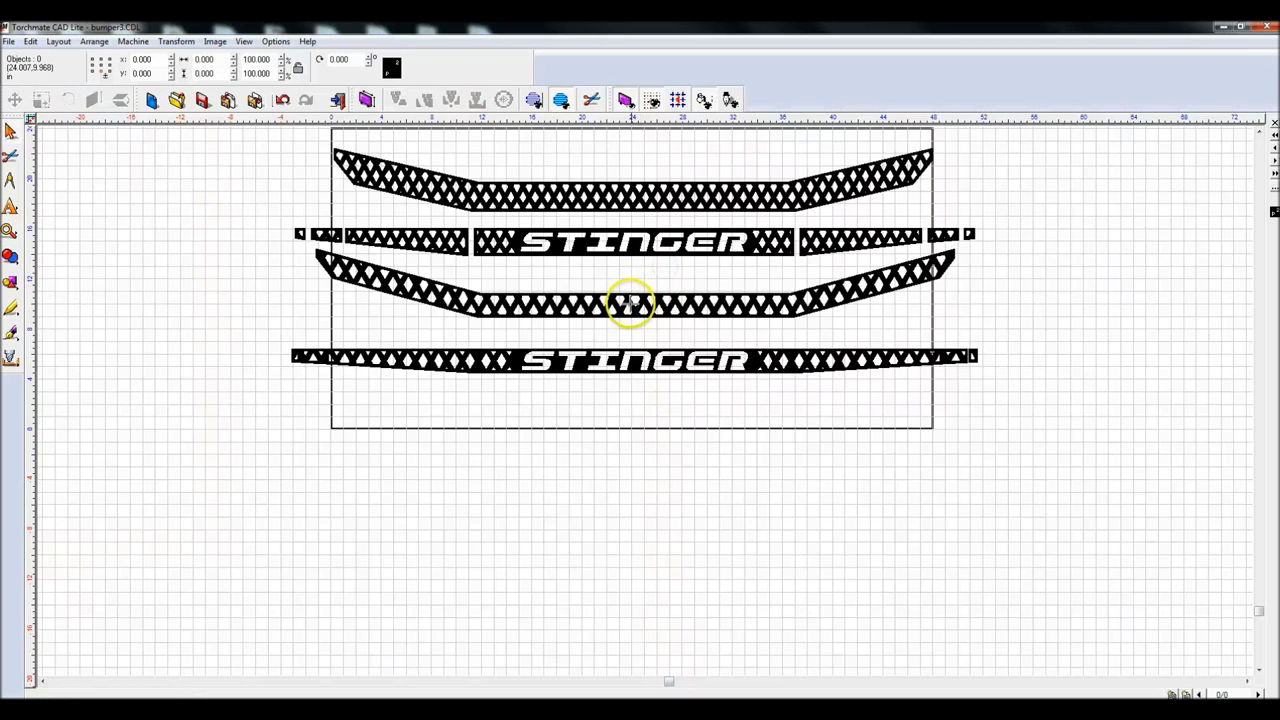
pyautogui.click(634, 301)
pyautogui.moveTo(636, 280); pyautogui.dragTo(636, 292)
pyautogui.click(653, 404)
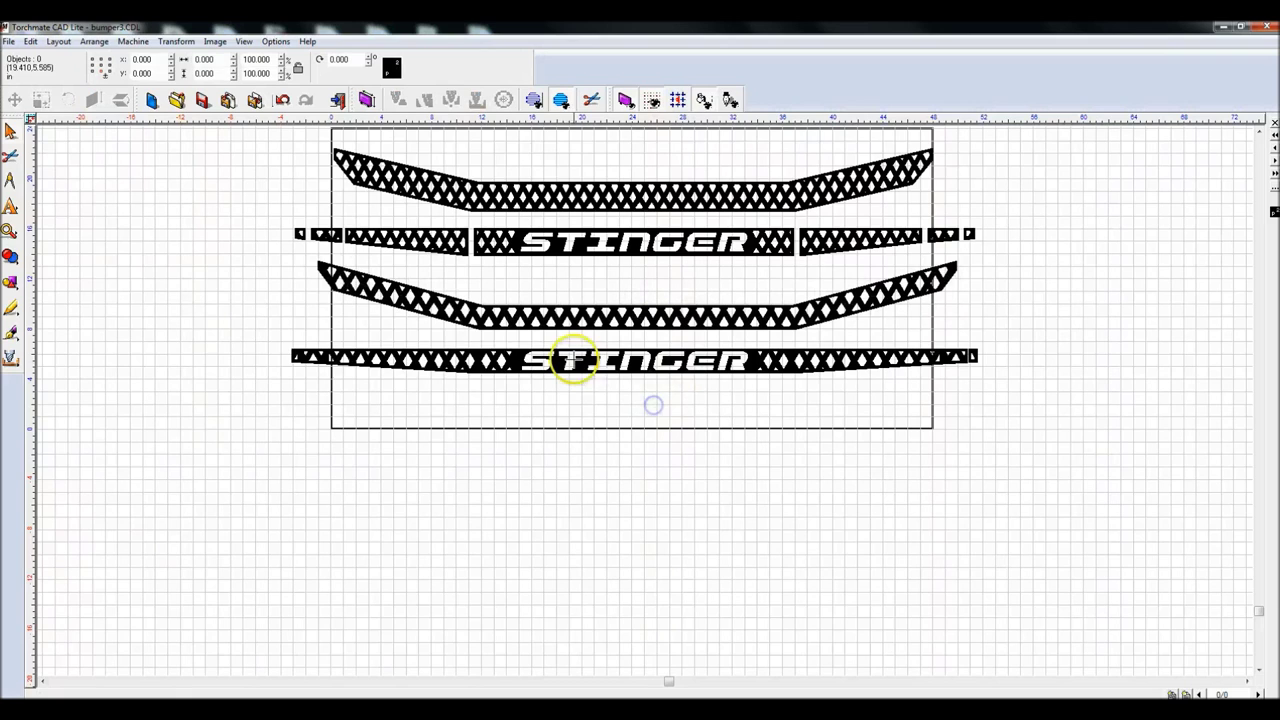
pyautogui.click(300, 360)
pyautogui.moveTo(311, 357); pyautogui.dragTo(357, 398)
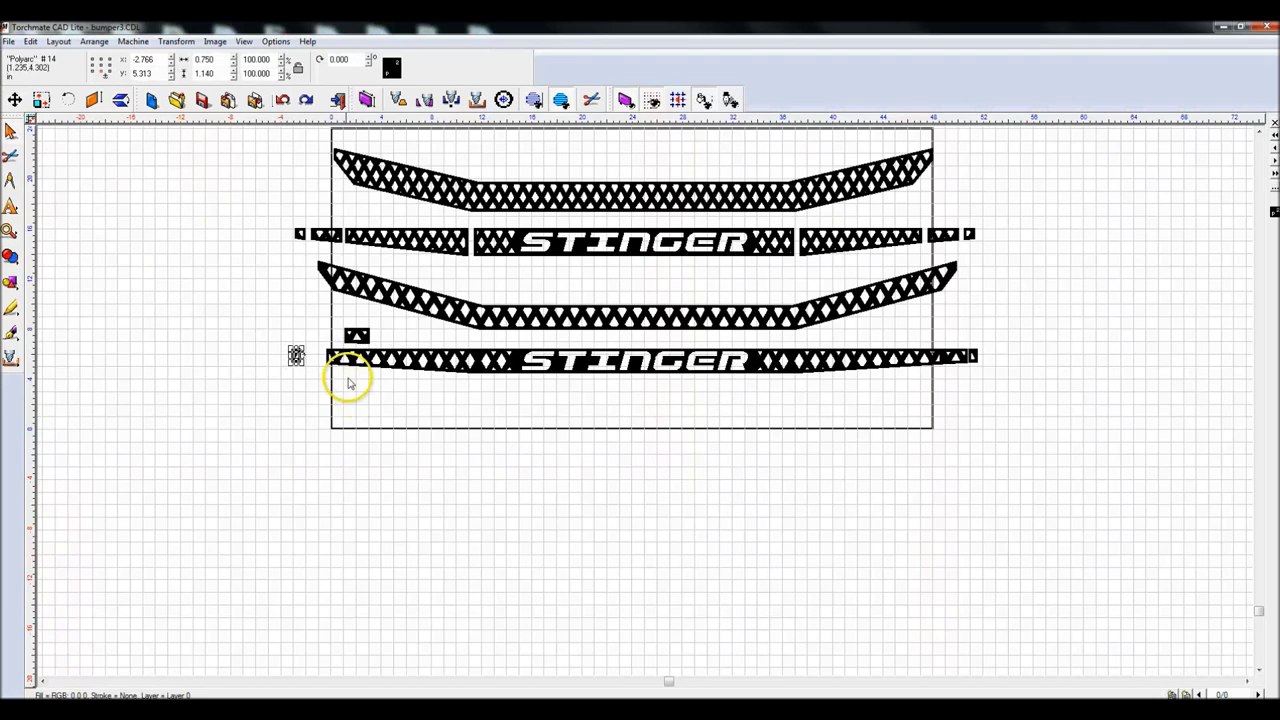
pyautogui.moveTo(296, 356); pyautogui.dragTo(385, 331)
# Step: Move the right mesh section below the bar and bring the right-end pieces inside the sheet
pyautogui.click(845, 362)
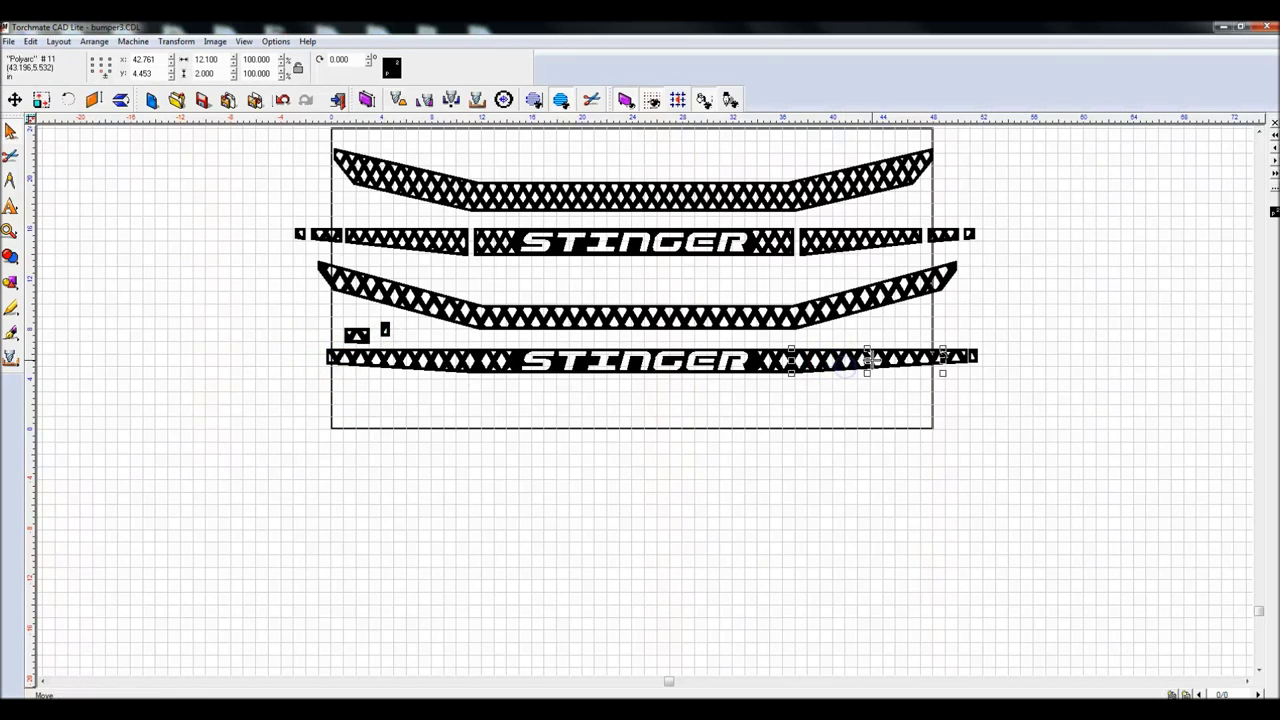
pyautogui.moveTo(872, 360); pyautogui.dragTo(796, 397)
pyautogui.moveTo(921, 332); pyautogui.dragTo(833, 361)
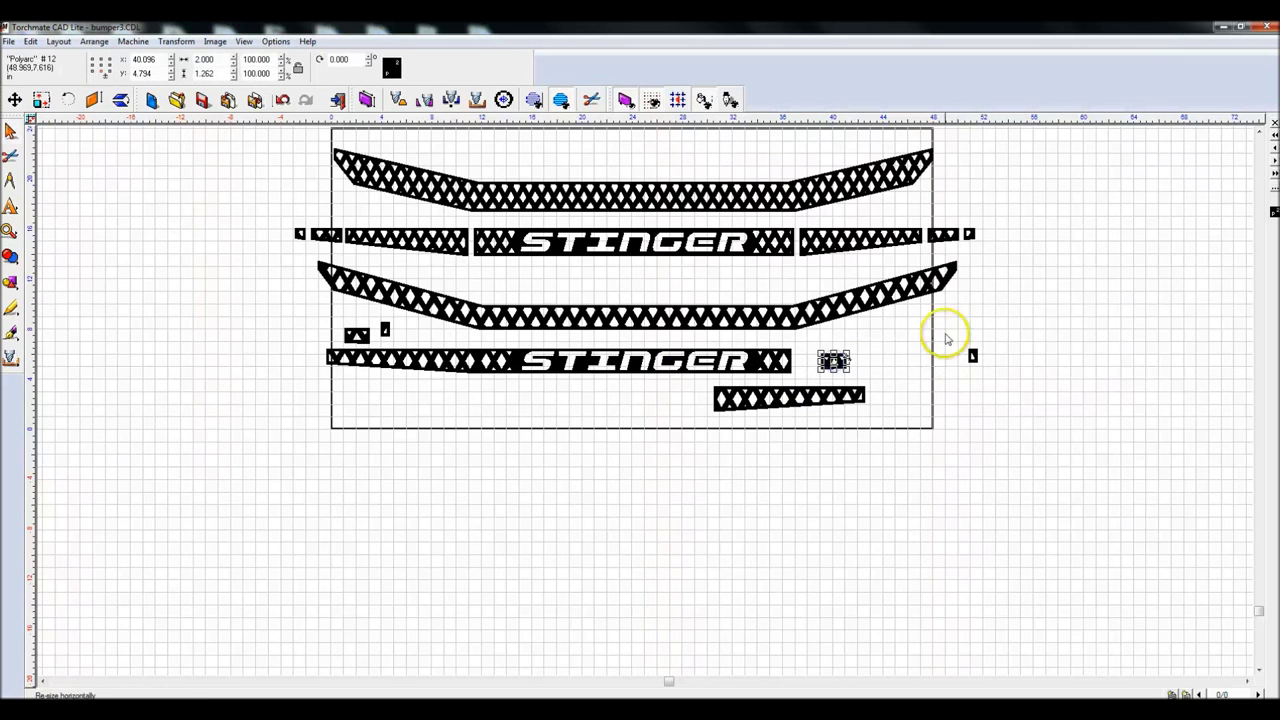
pyautogui.click(973, 356)
pyautogui.moveTo(973, 356); pyautogui.dragTo(866, 343)
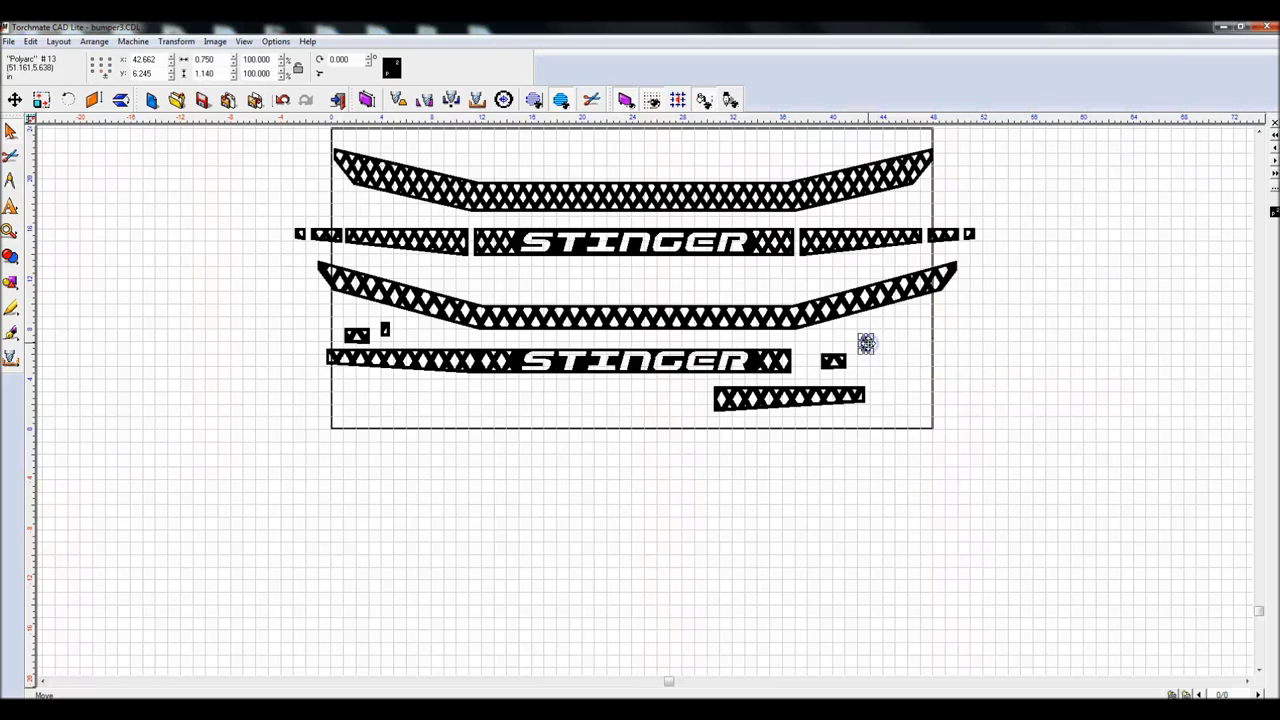